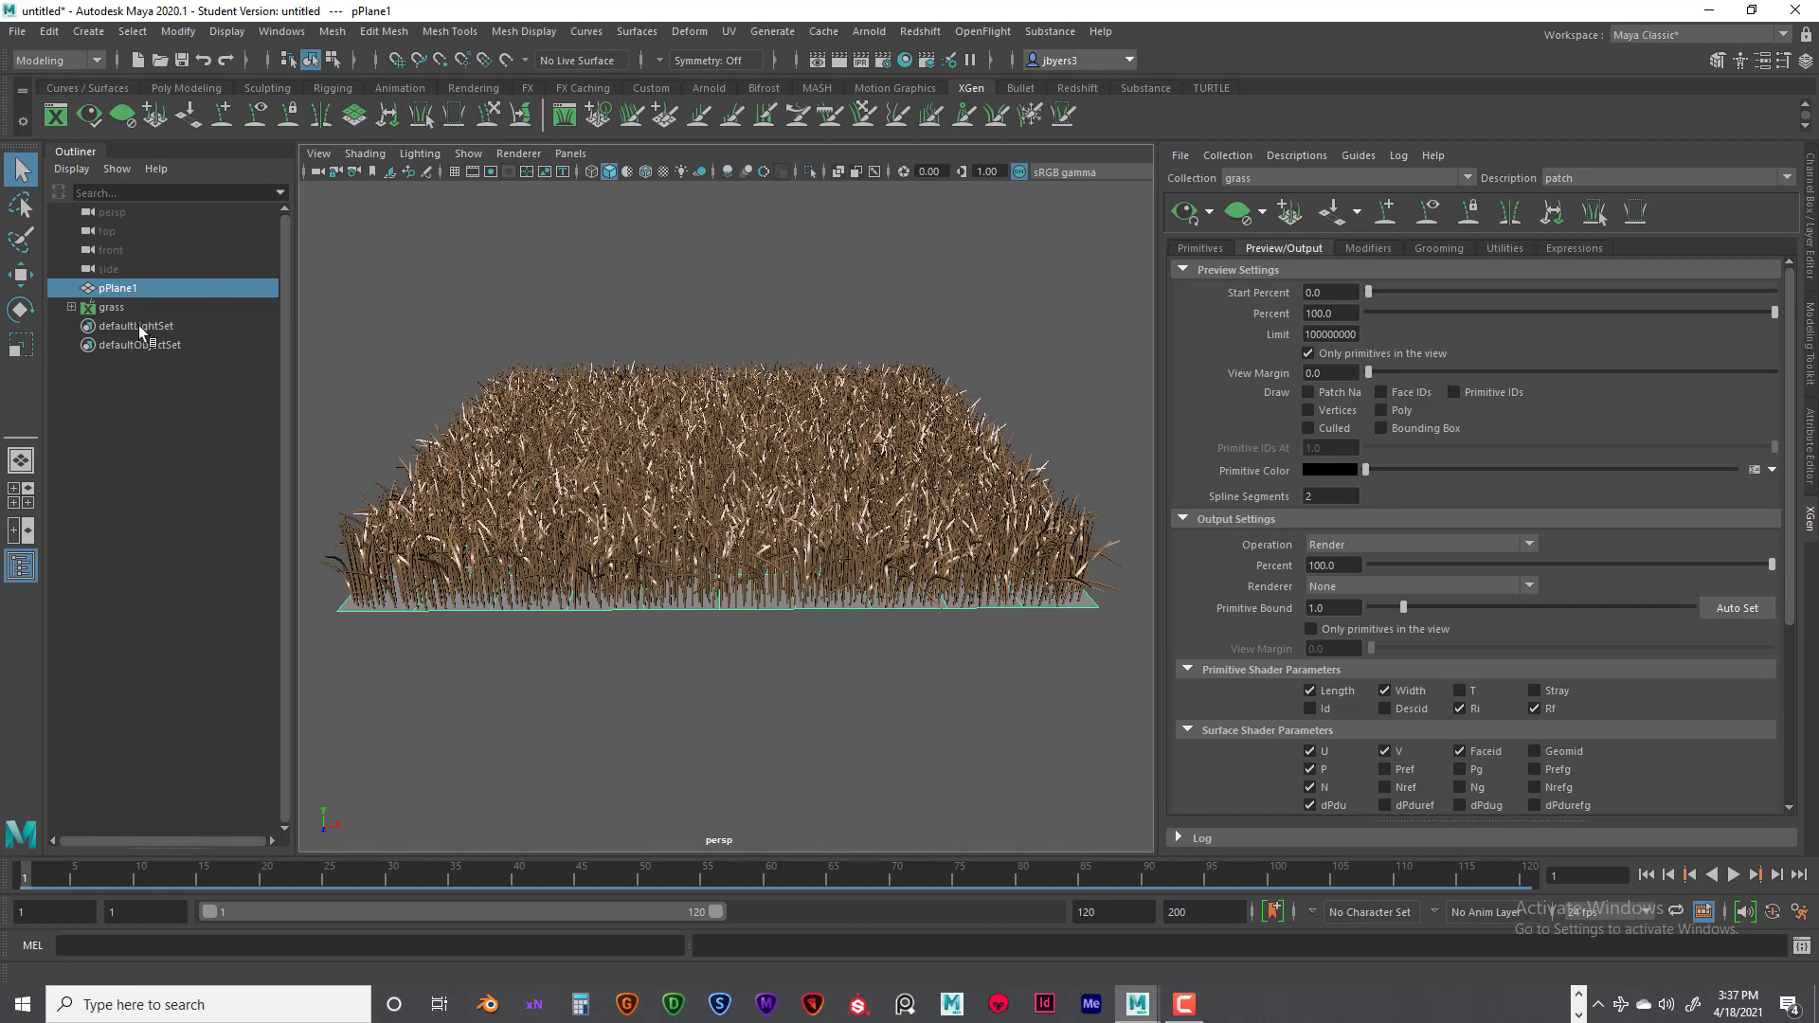
- Assign a new Arnold aiStandardSurface material to the grass collection's patch description and show the material's attributes
left_click(72, 307)
left_click(112, 328)
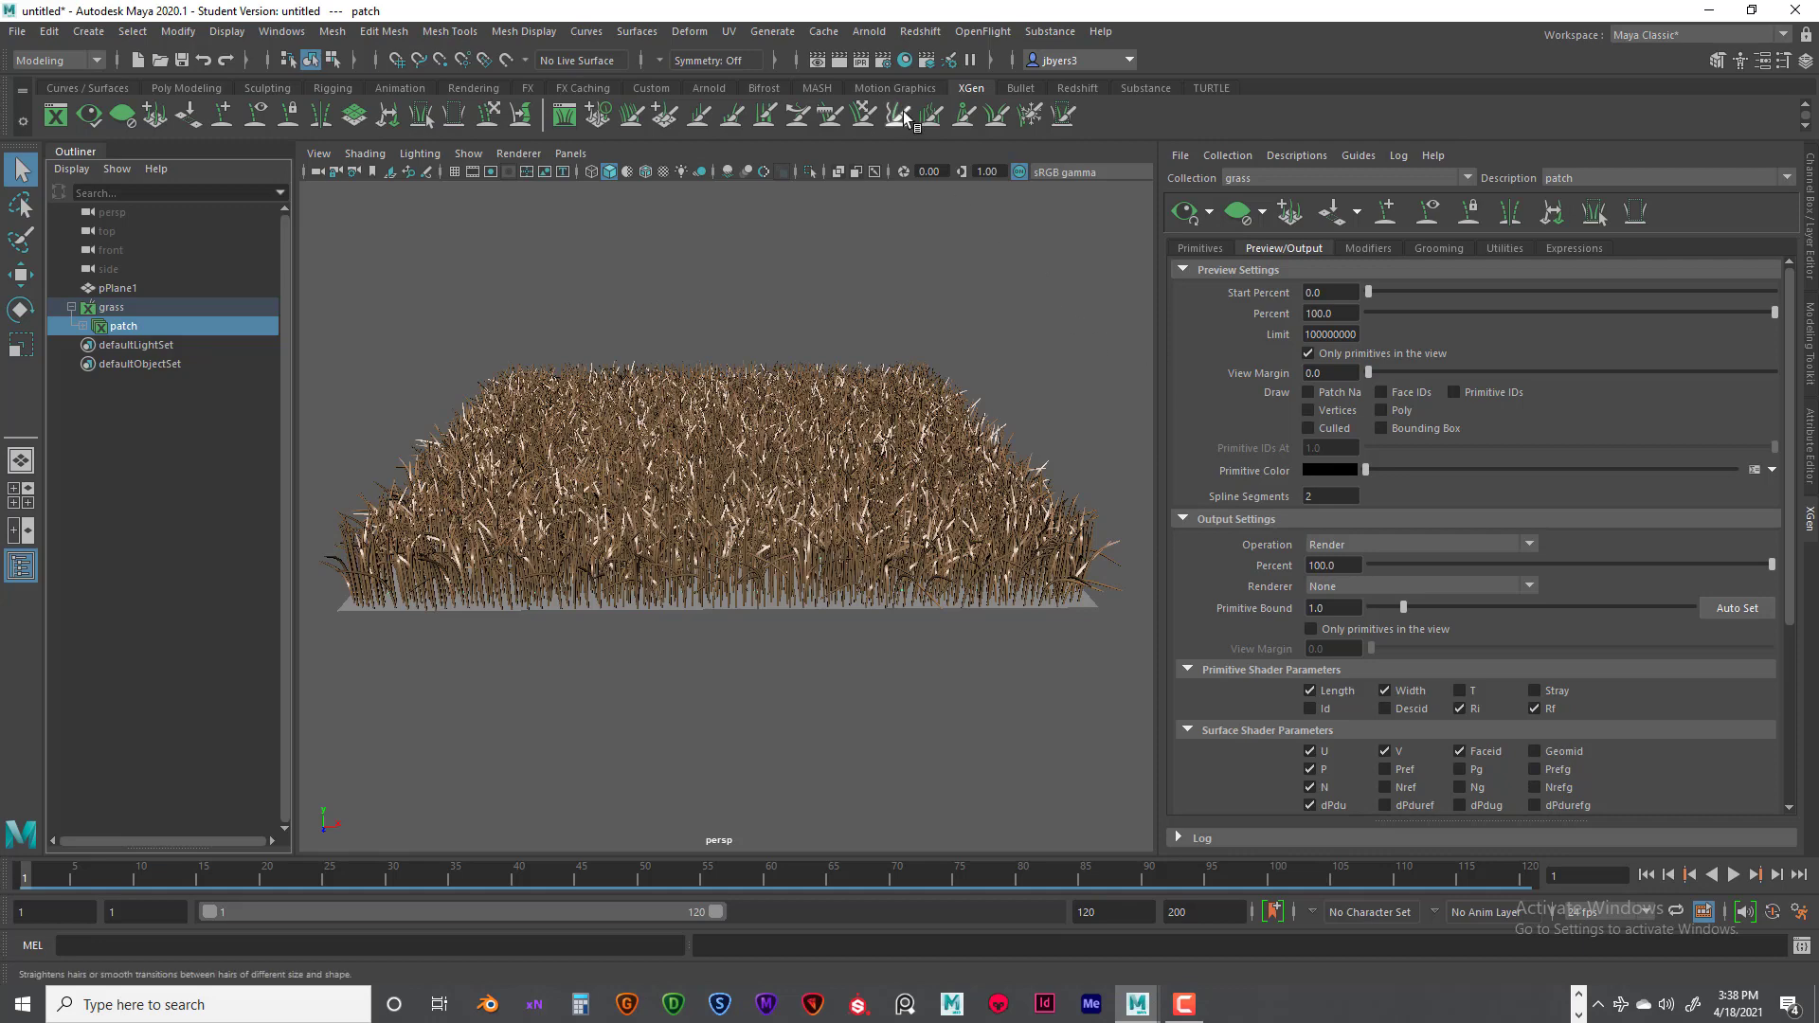
right_click(733, 323)
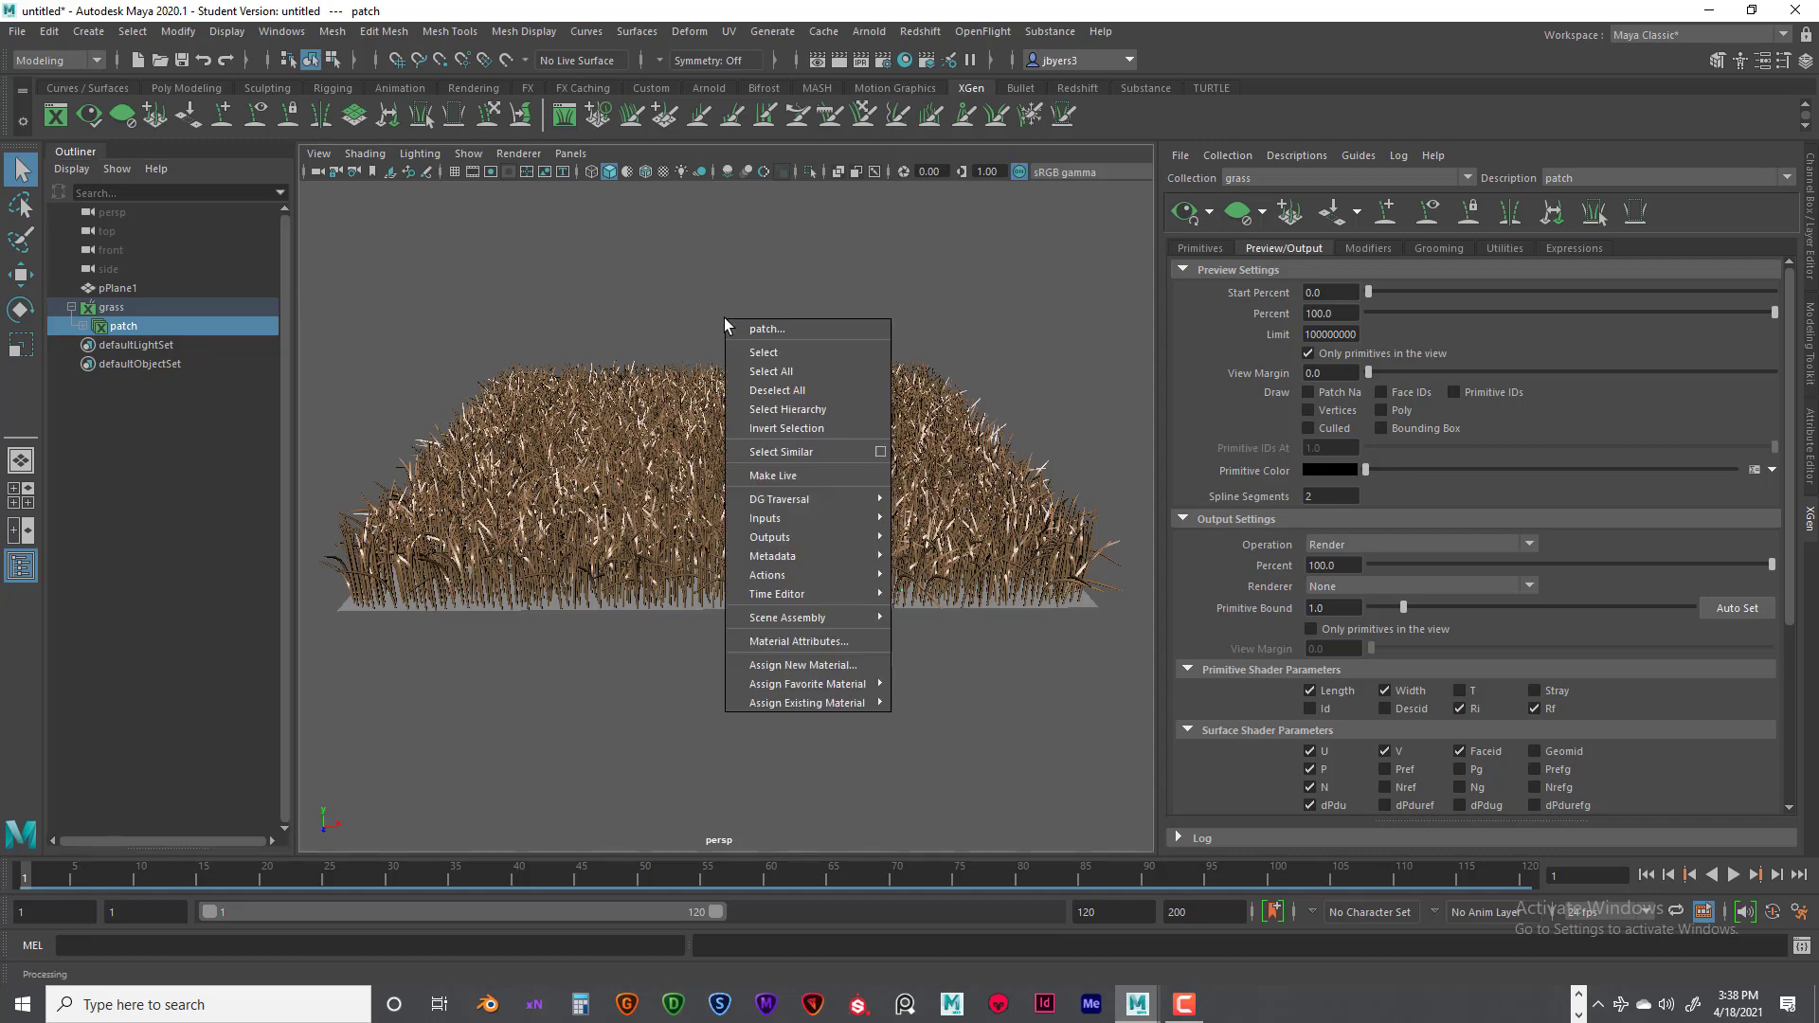
left_click(794, 665)
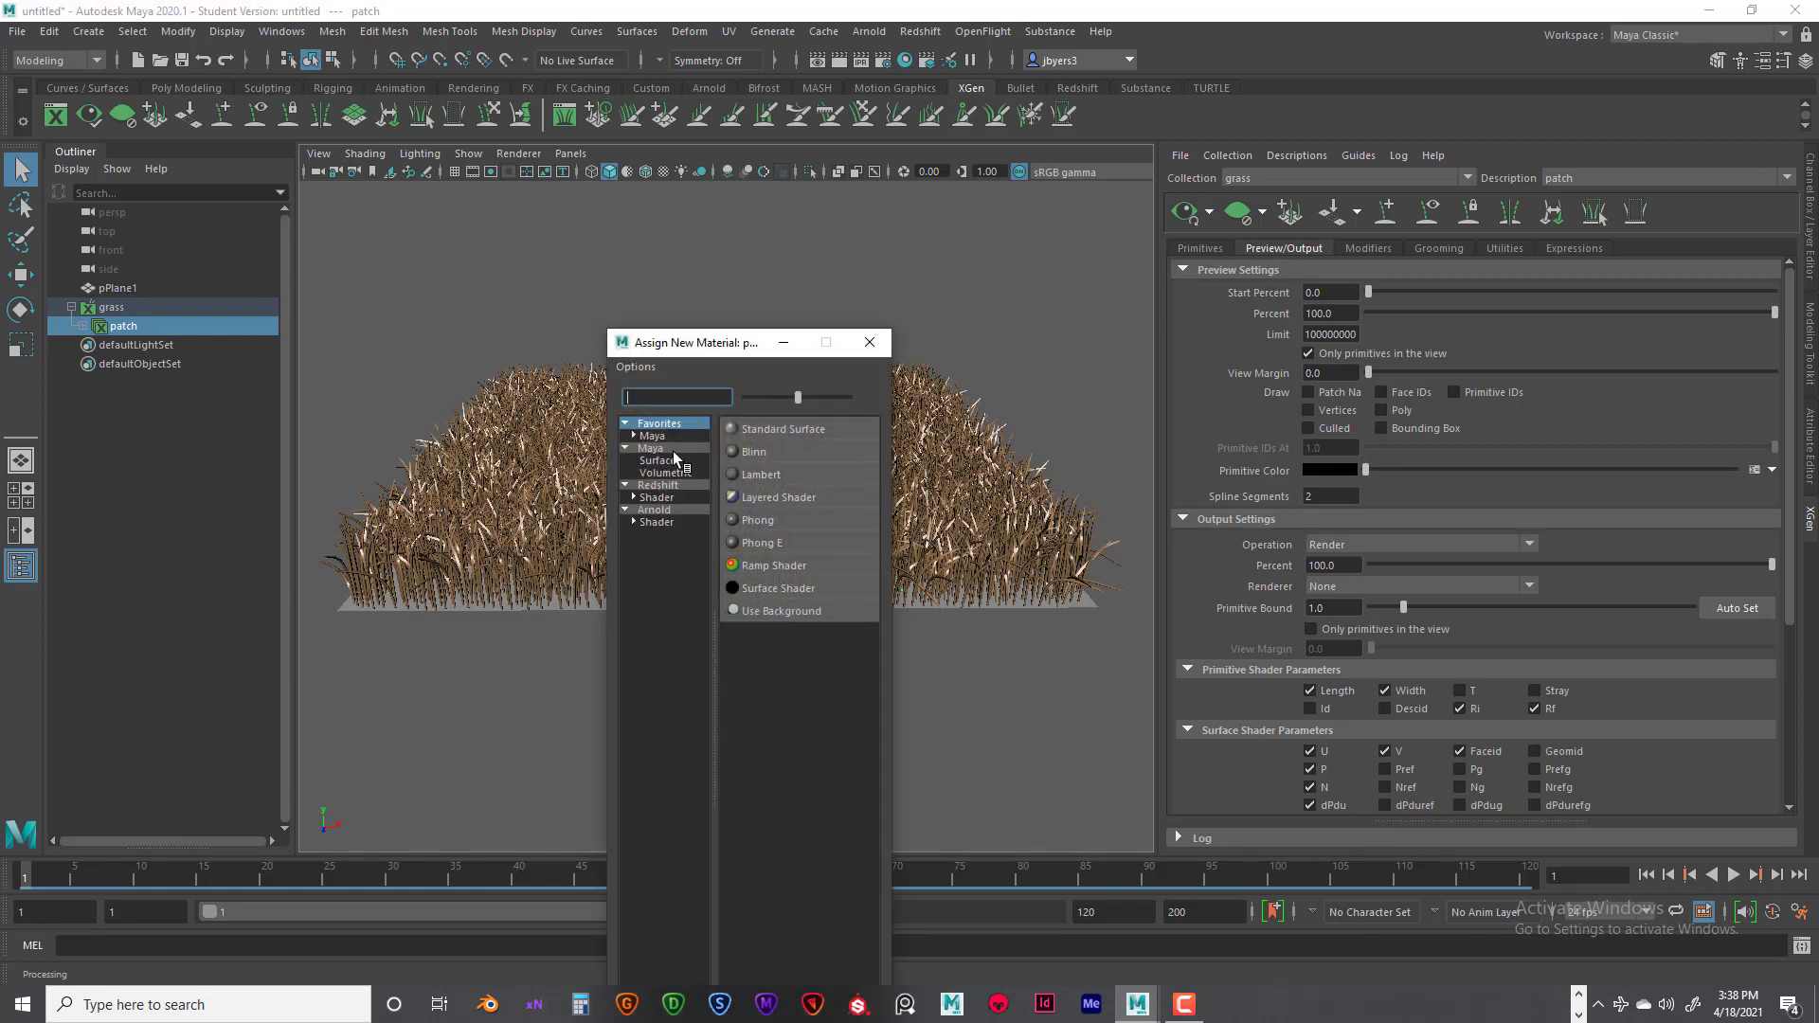
left_click(667, 523)
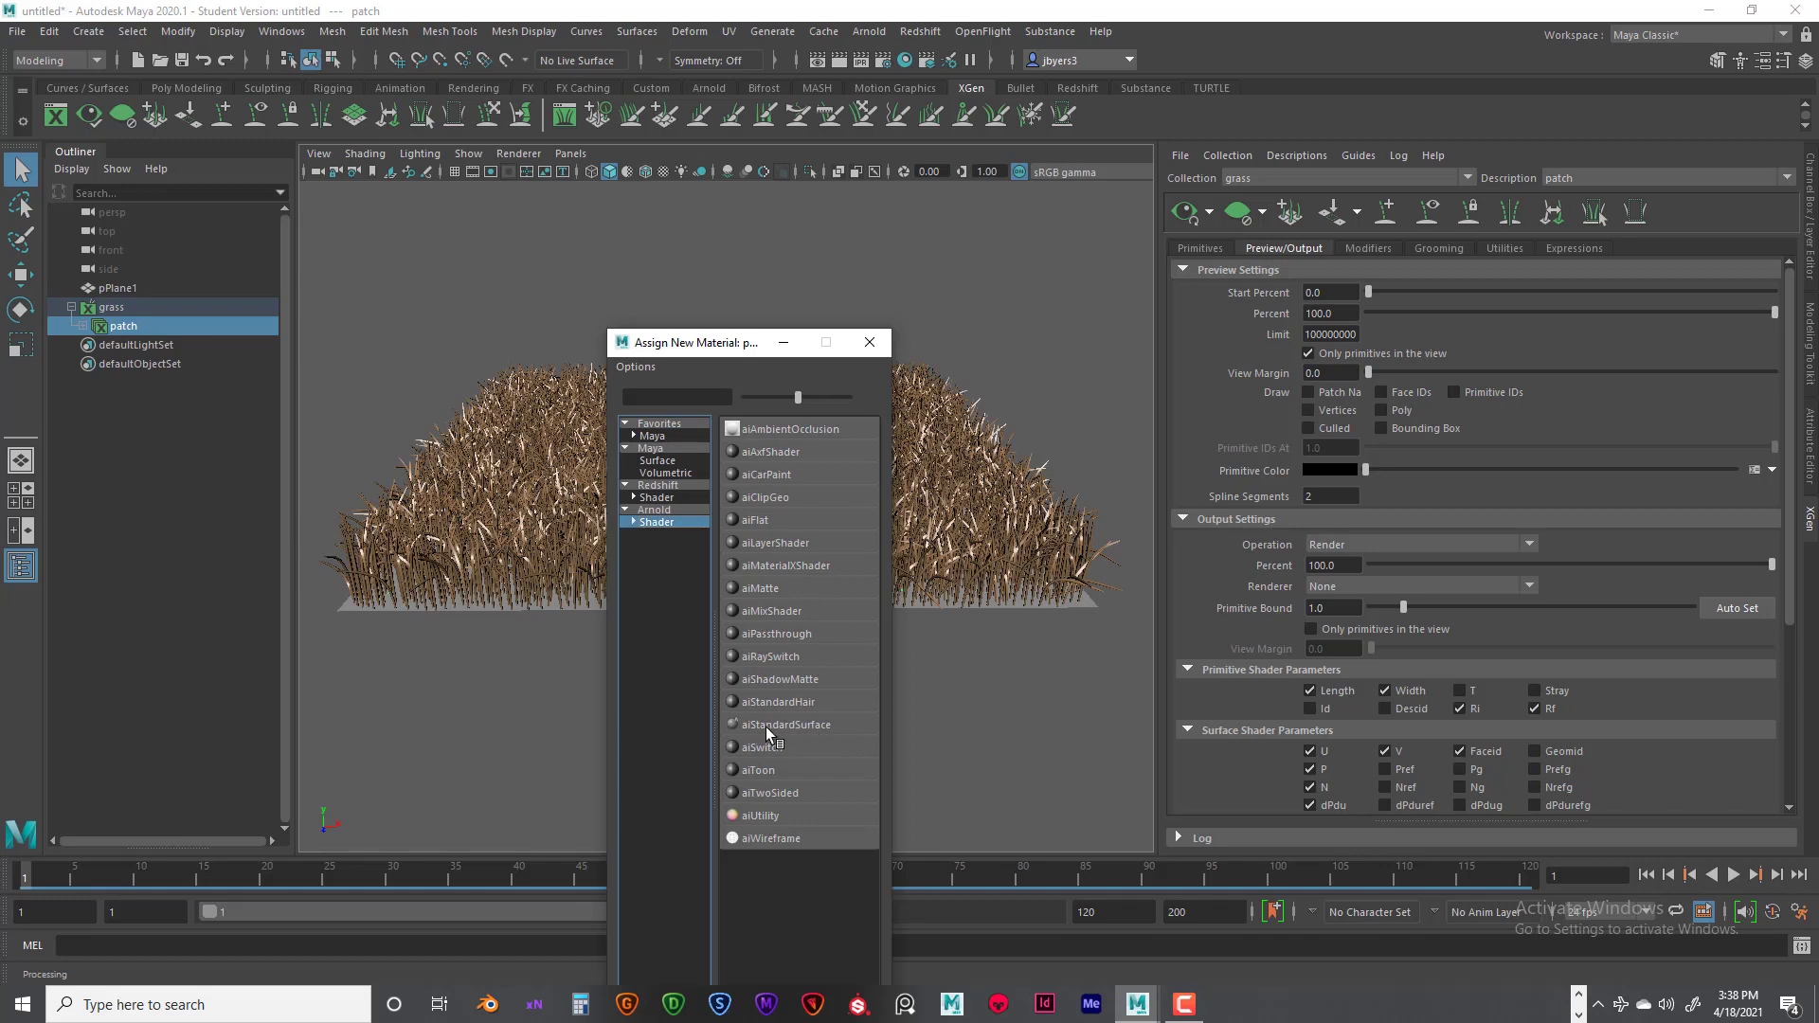
left_click(807, 728)
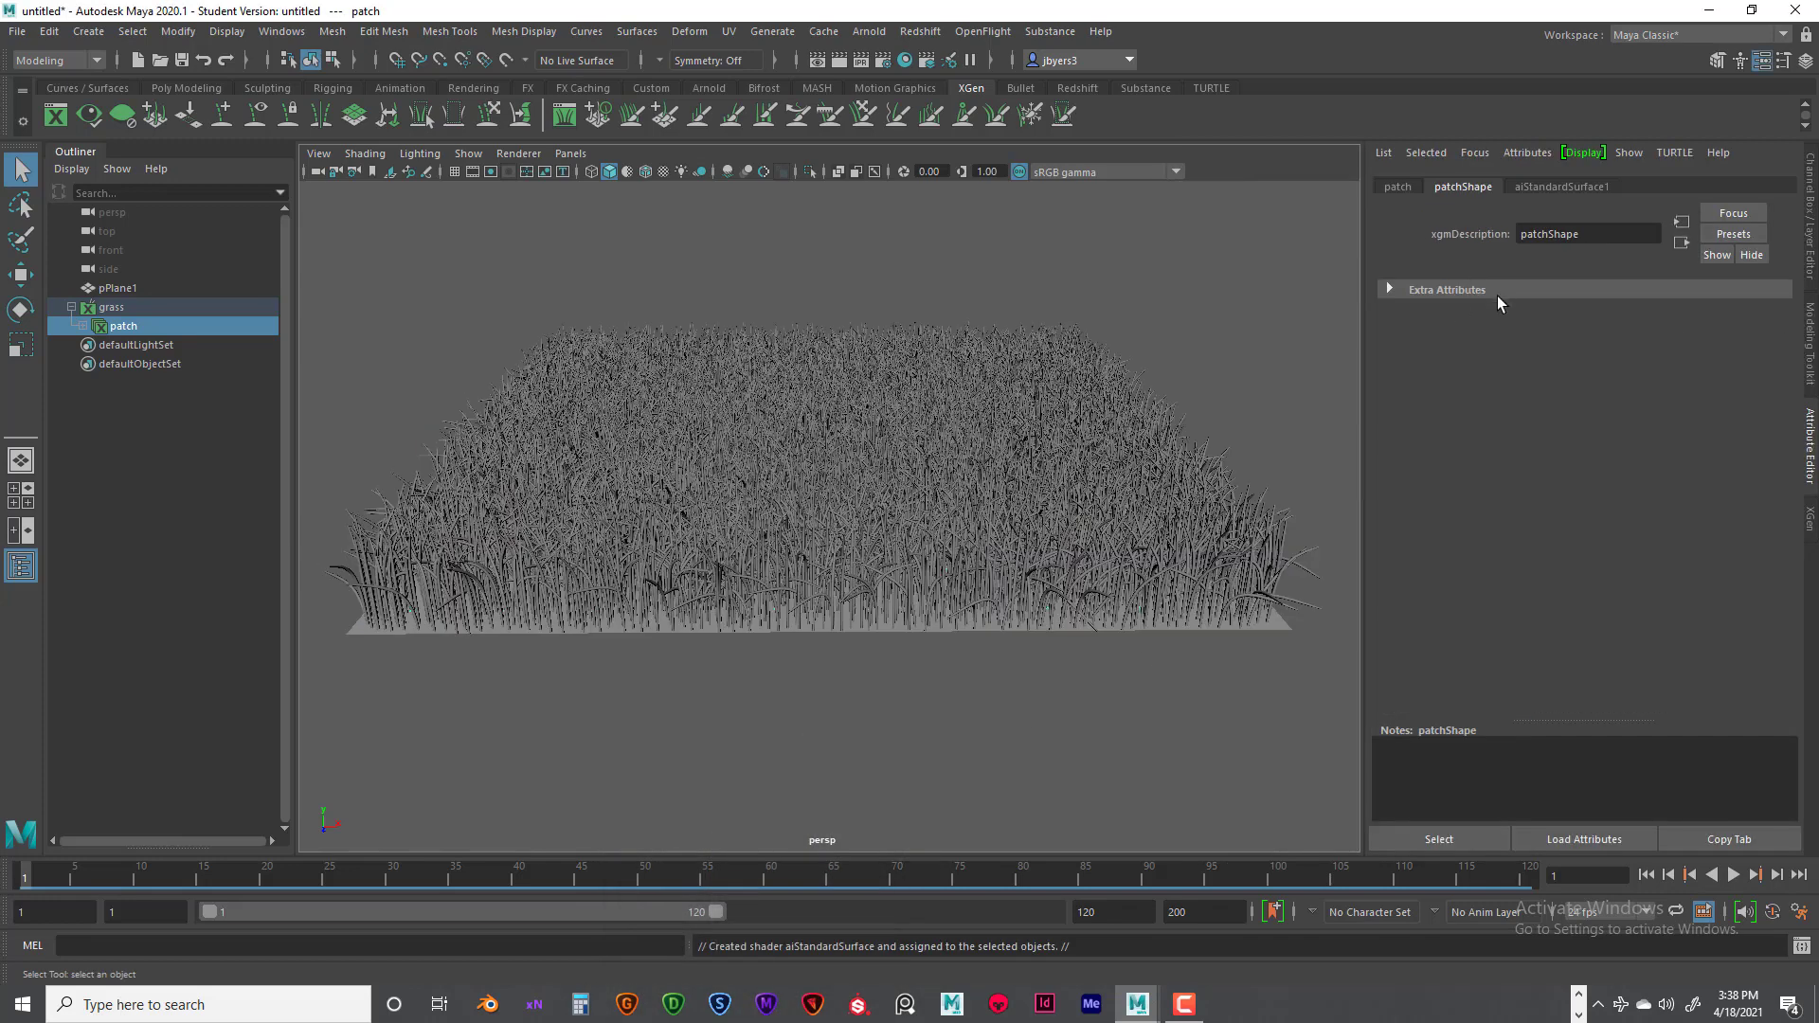
left_click(1599, 187)
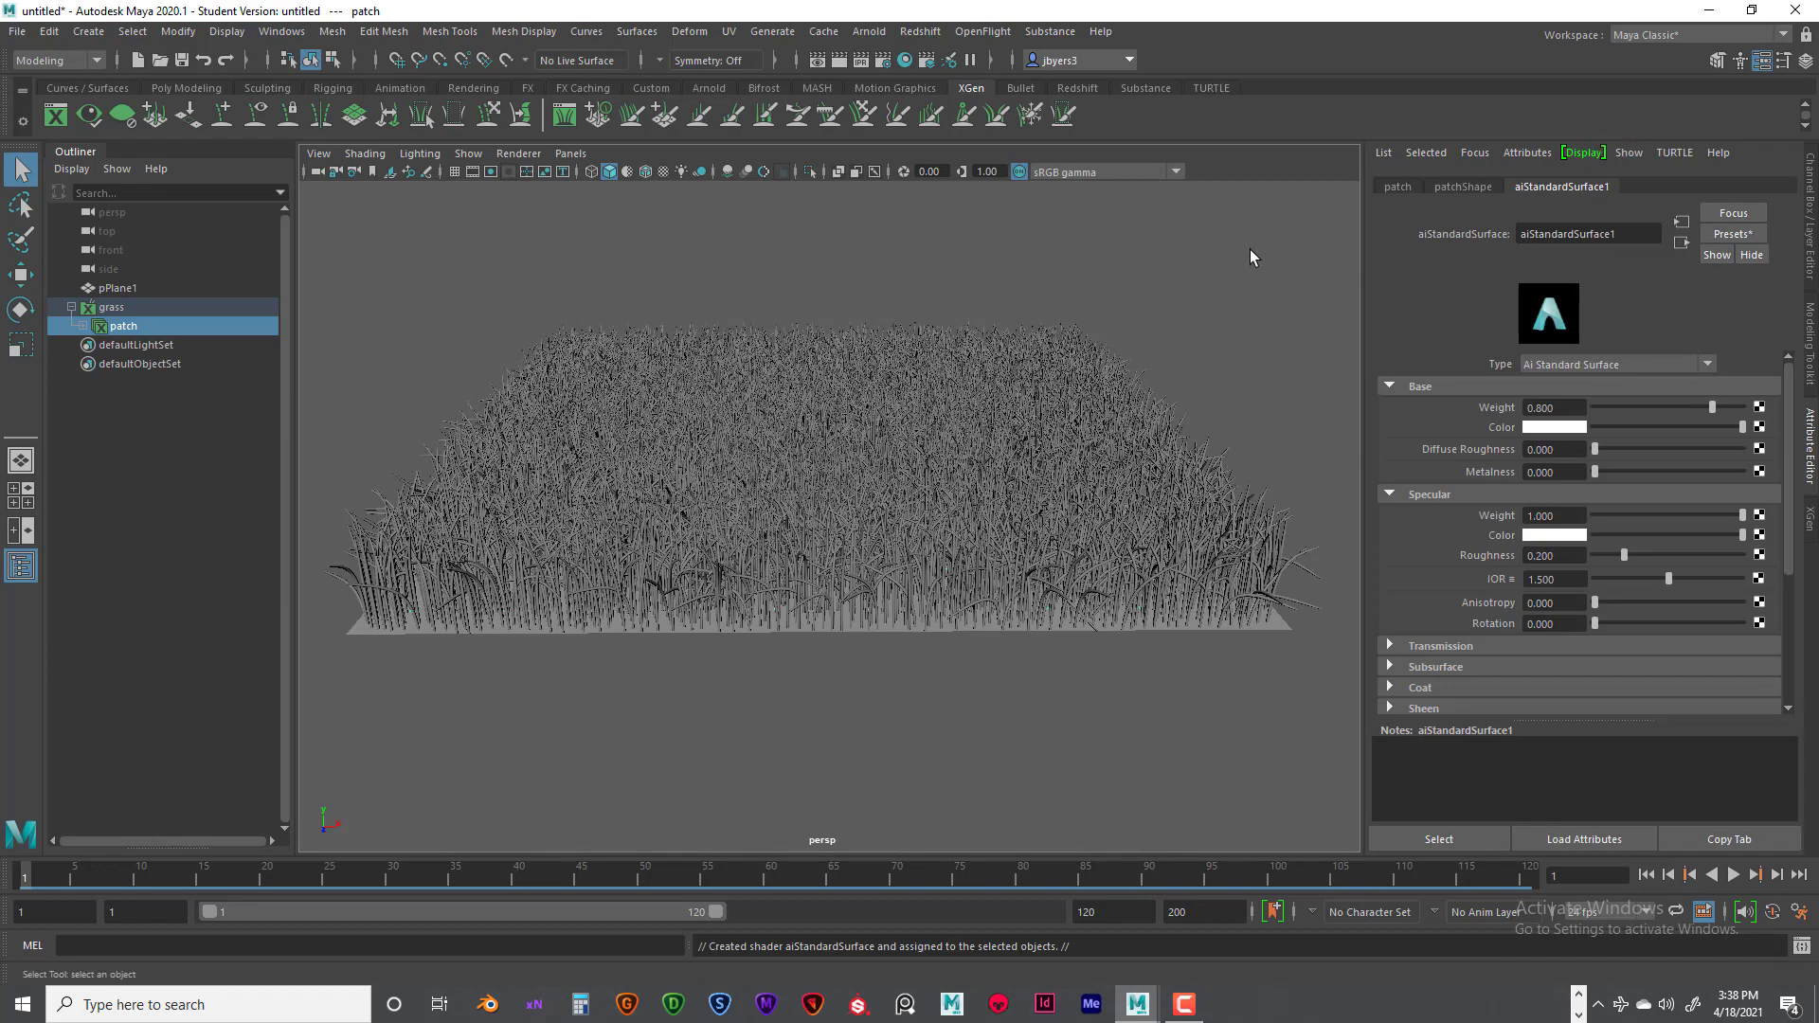
- Graph the input and output connections of aiStandardSurface1 in the Hypershade, arranging its nodes to leave room before the material
mouse_move(1123, 300)
middle_mouse_down("alt")
mouse_move(1107, 286)
mouse_move(1126, 308)
middle_mouse_up("alt")
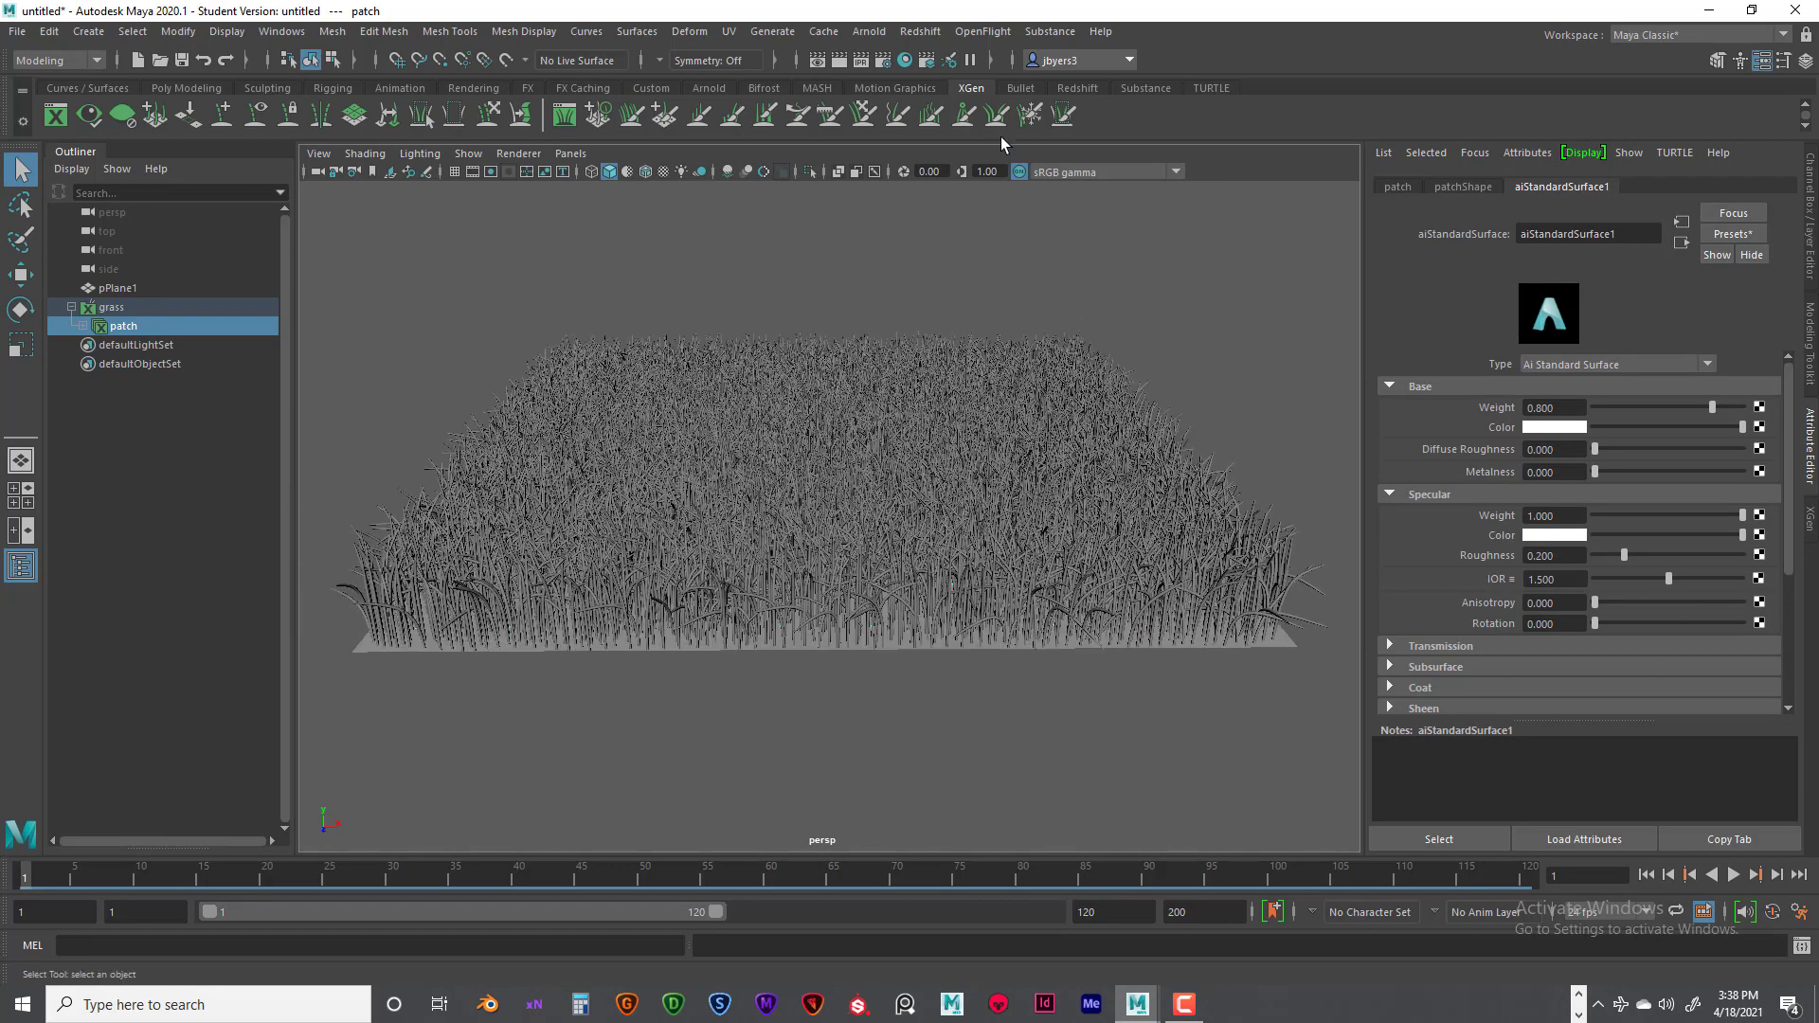
left_click(904, 62)
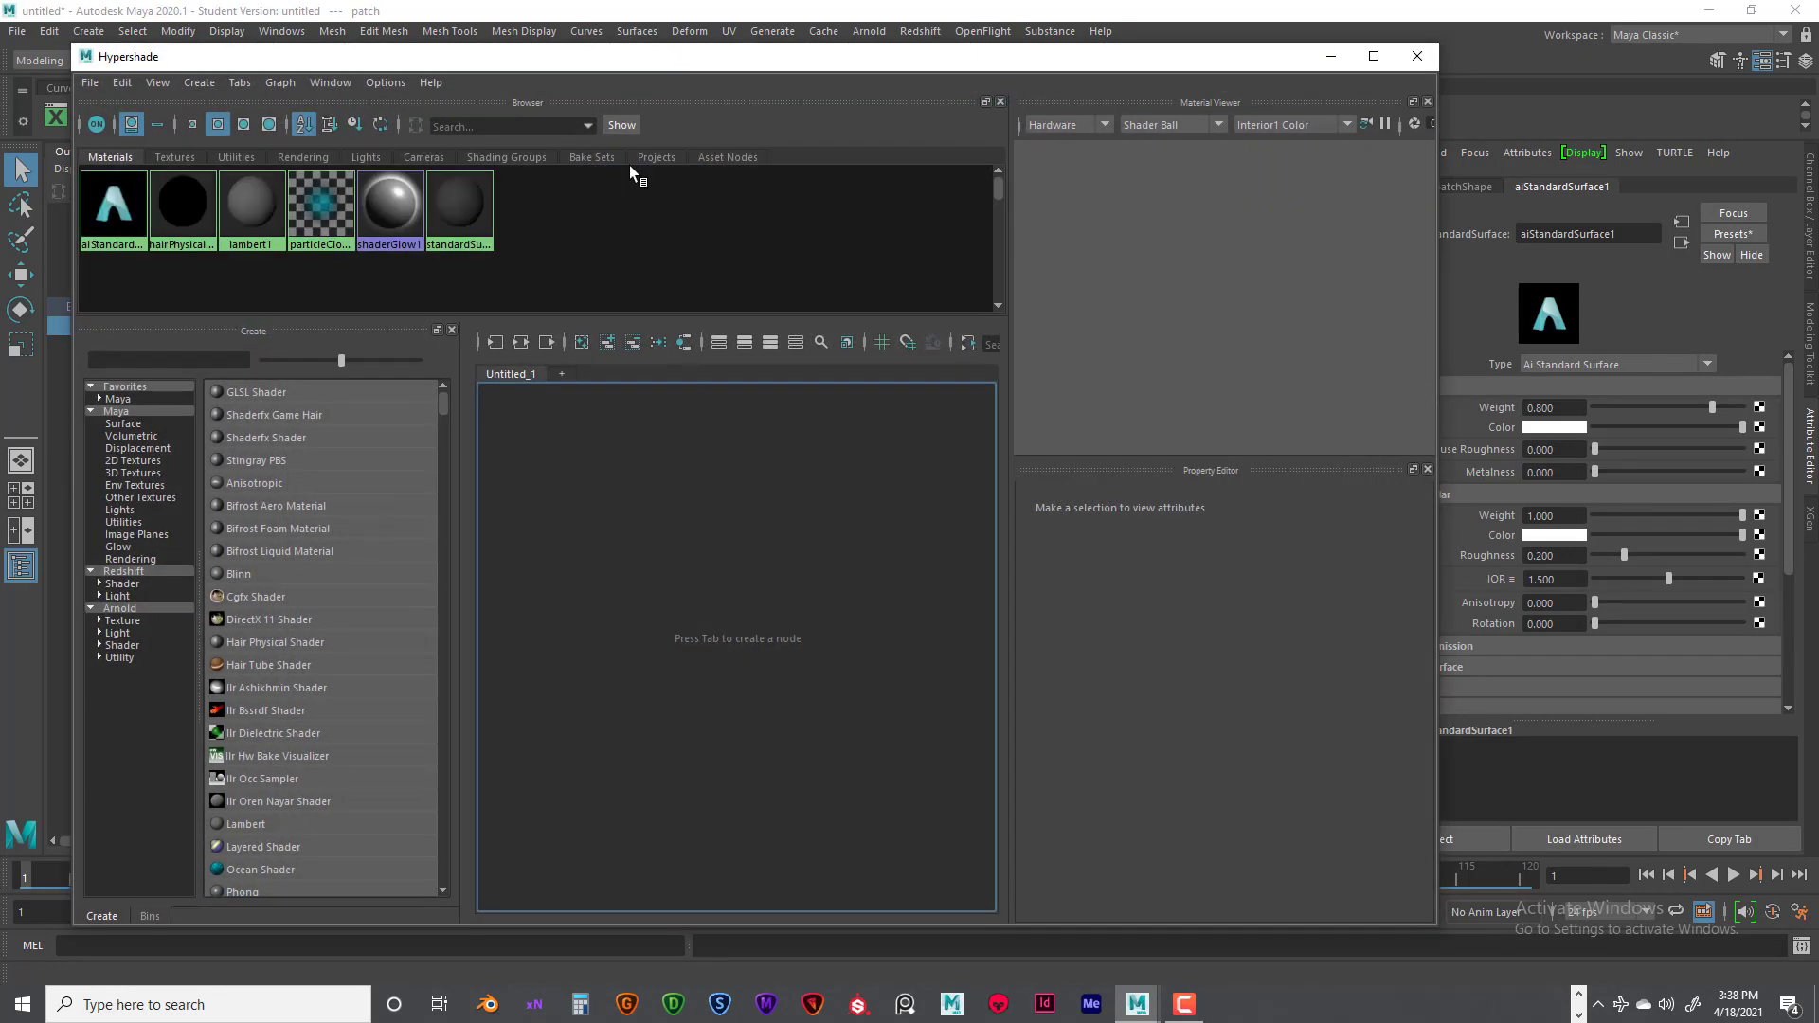
left_click_drag(654, 55, 687, 58)
left_click(121, 231)
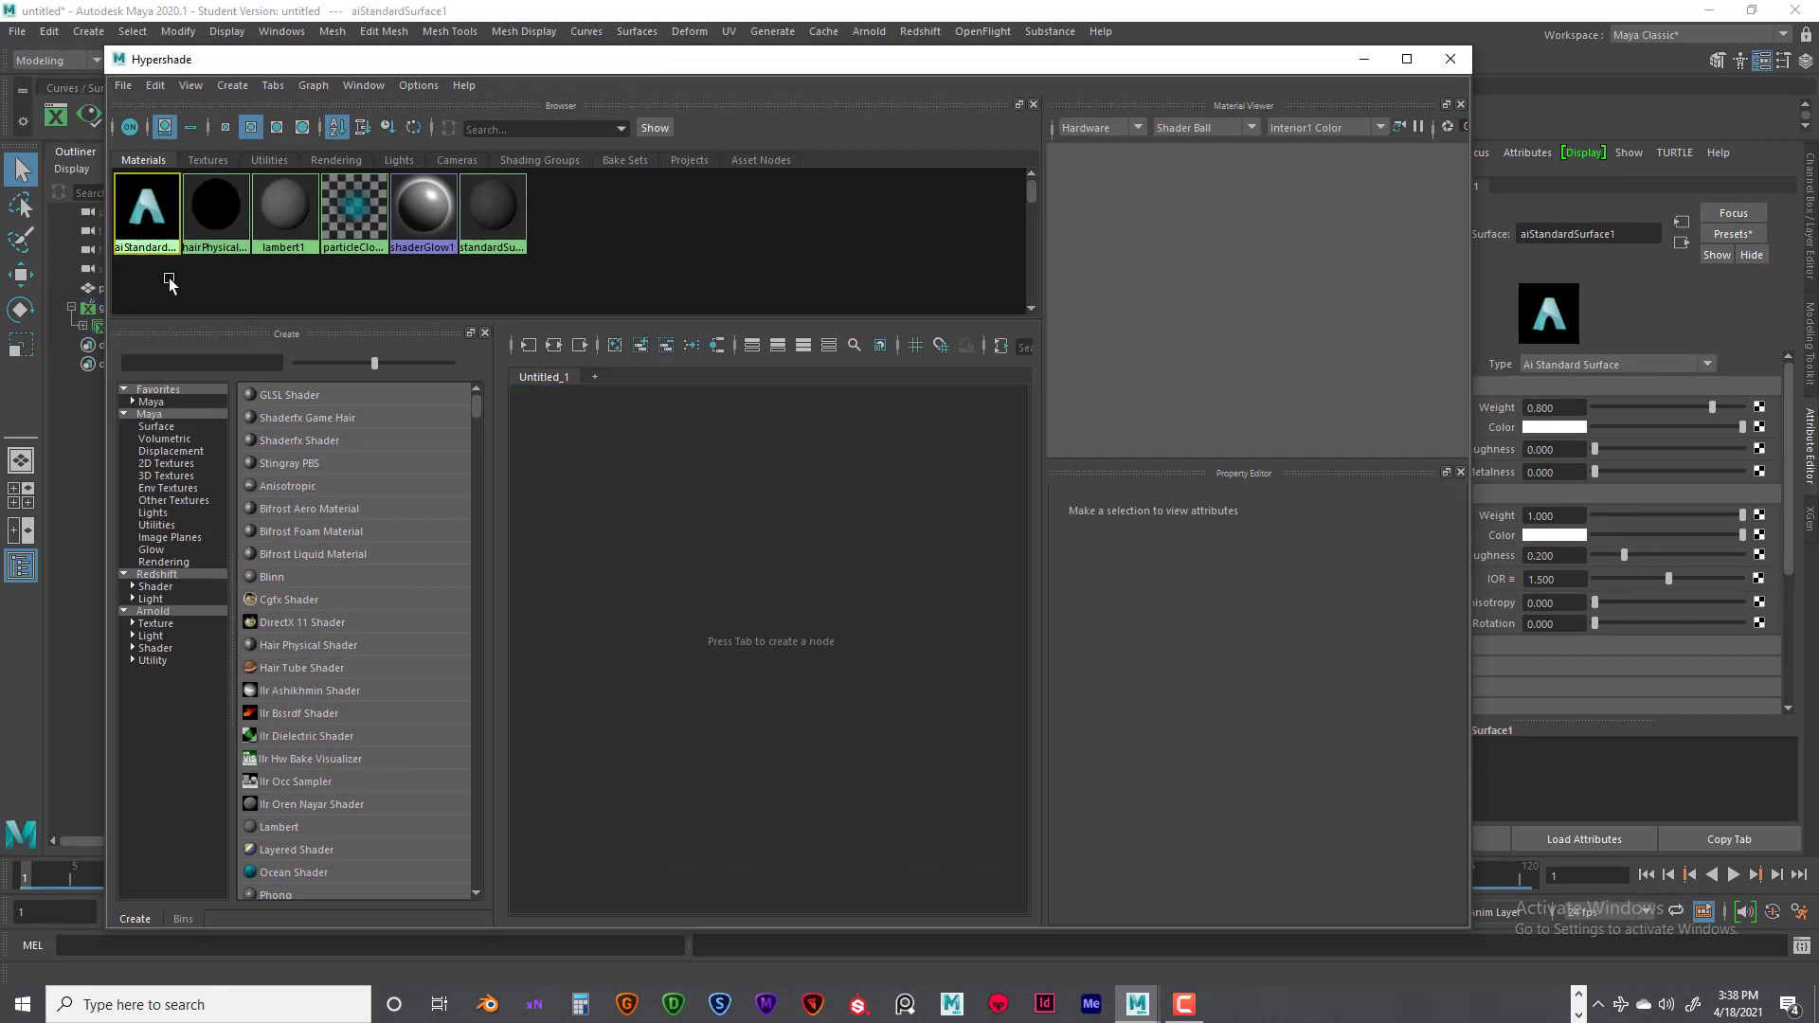
left_click(554, 346)
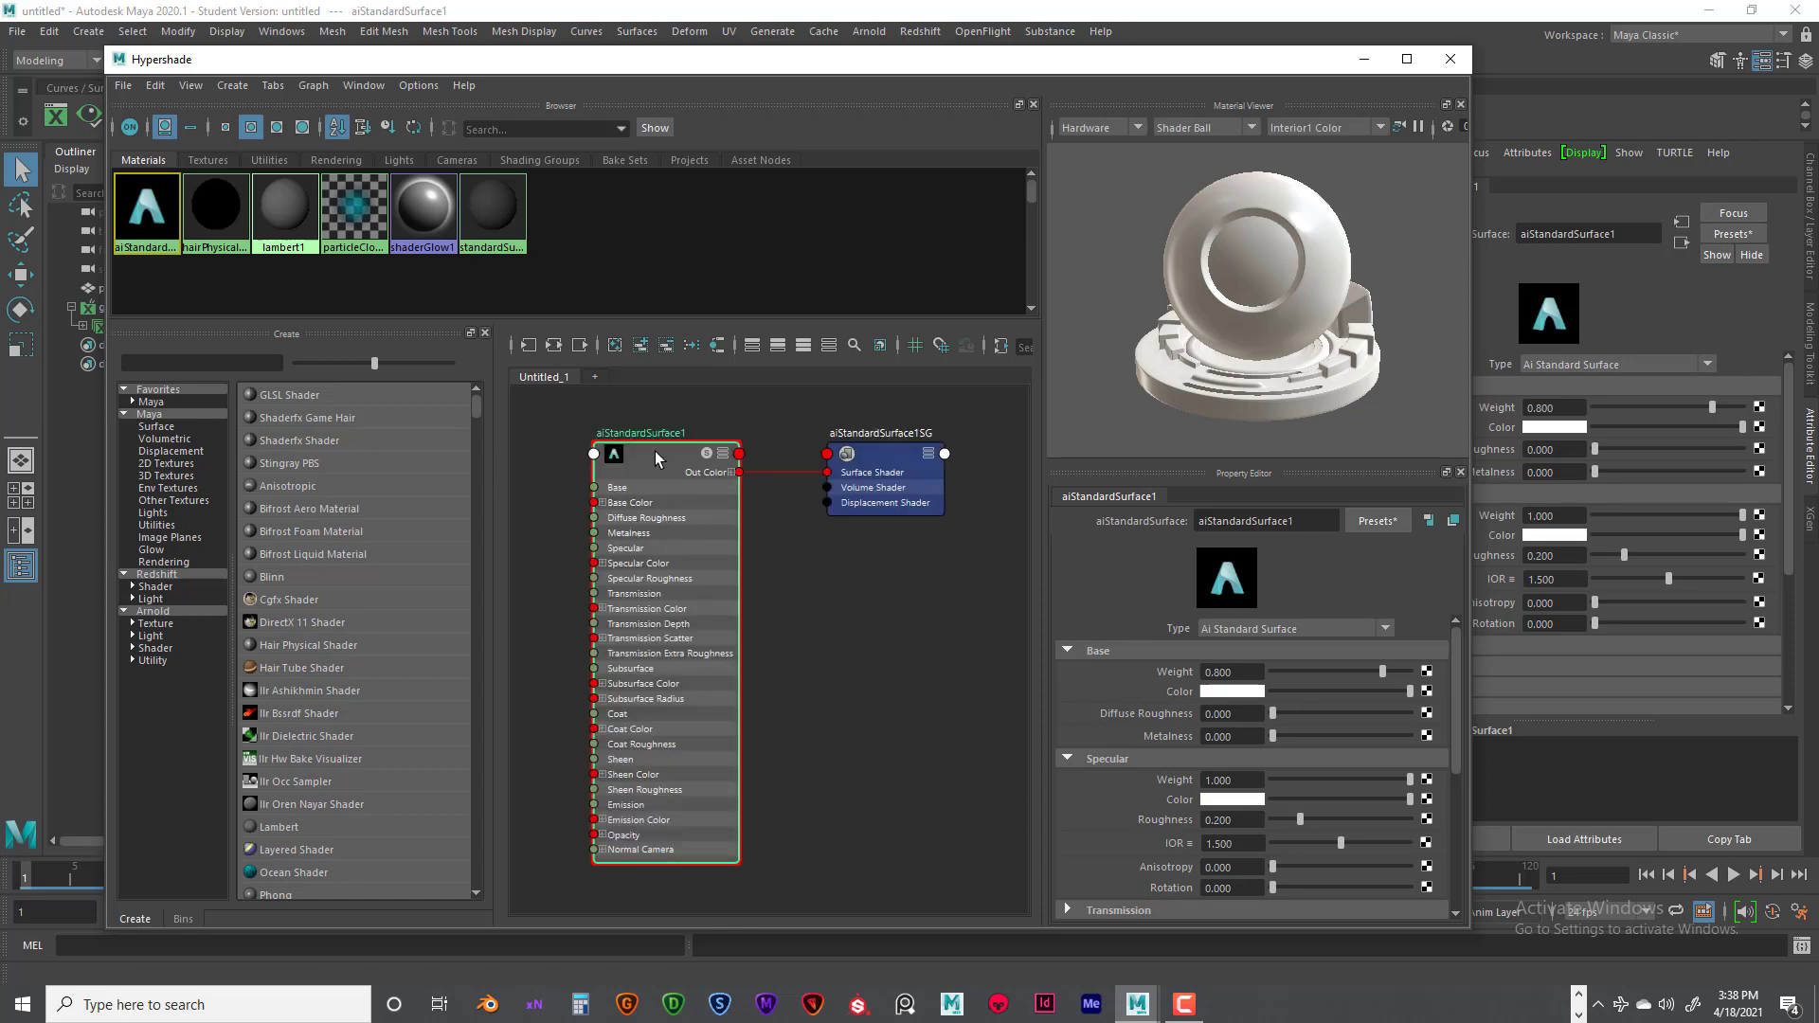
left_click_drag(675, 461, 739, 460)
left_click_drag(900, 451, 968, 452)
left_click_drag(725, 449, 783, 452)
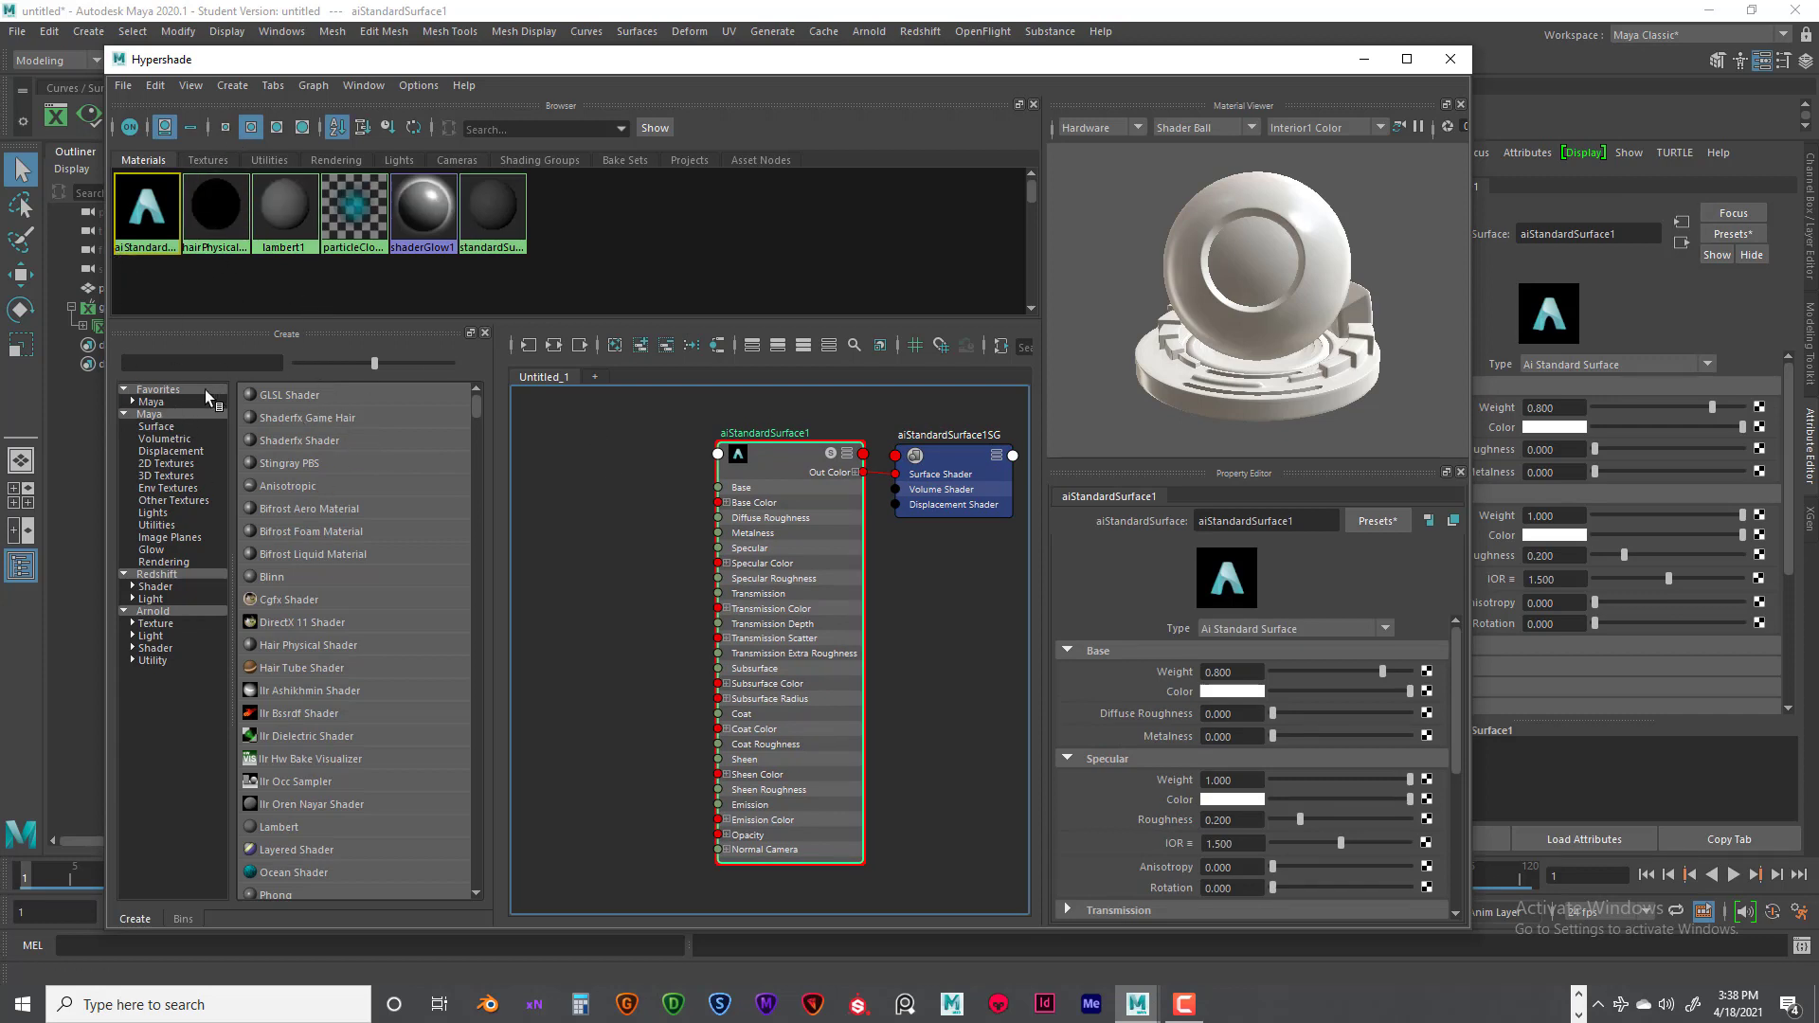
- Create an aiUserDataColor node beside the material and connect its Out Color to the Base Color of aiStandardSurface1
left_click(194, 364)
left_click(562, 462)
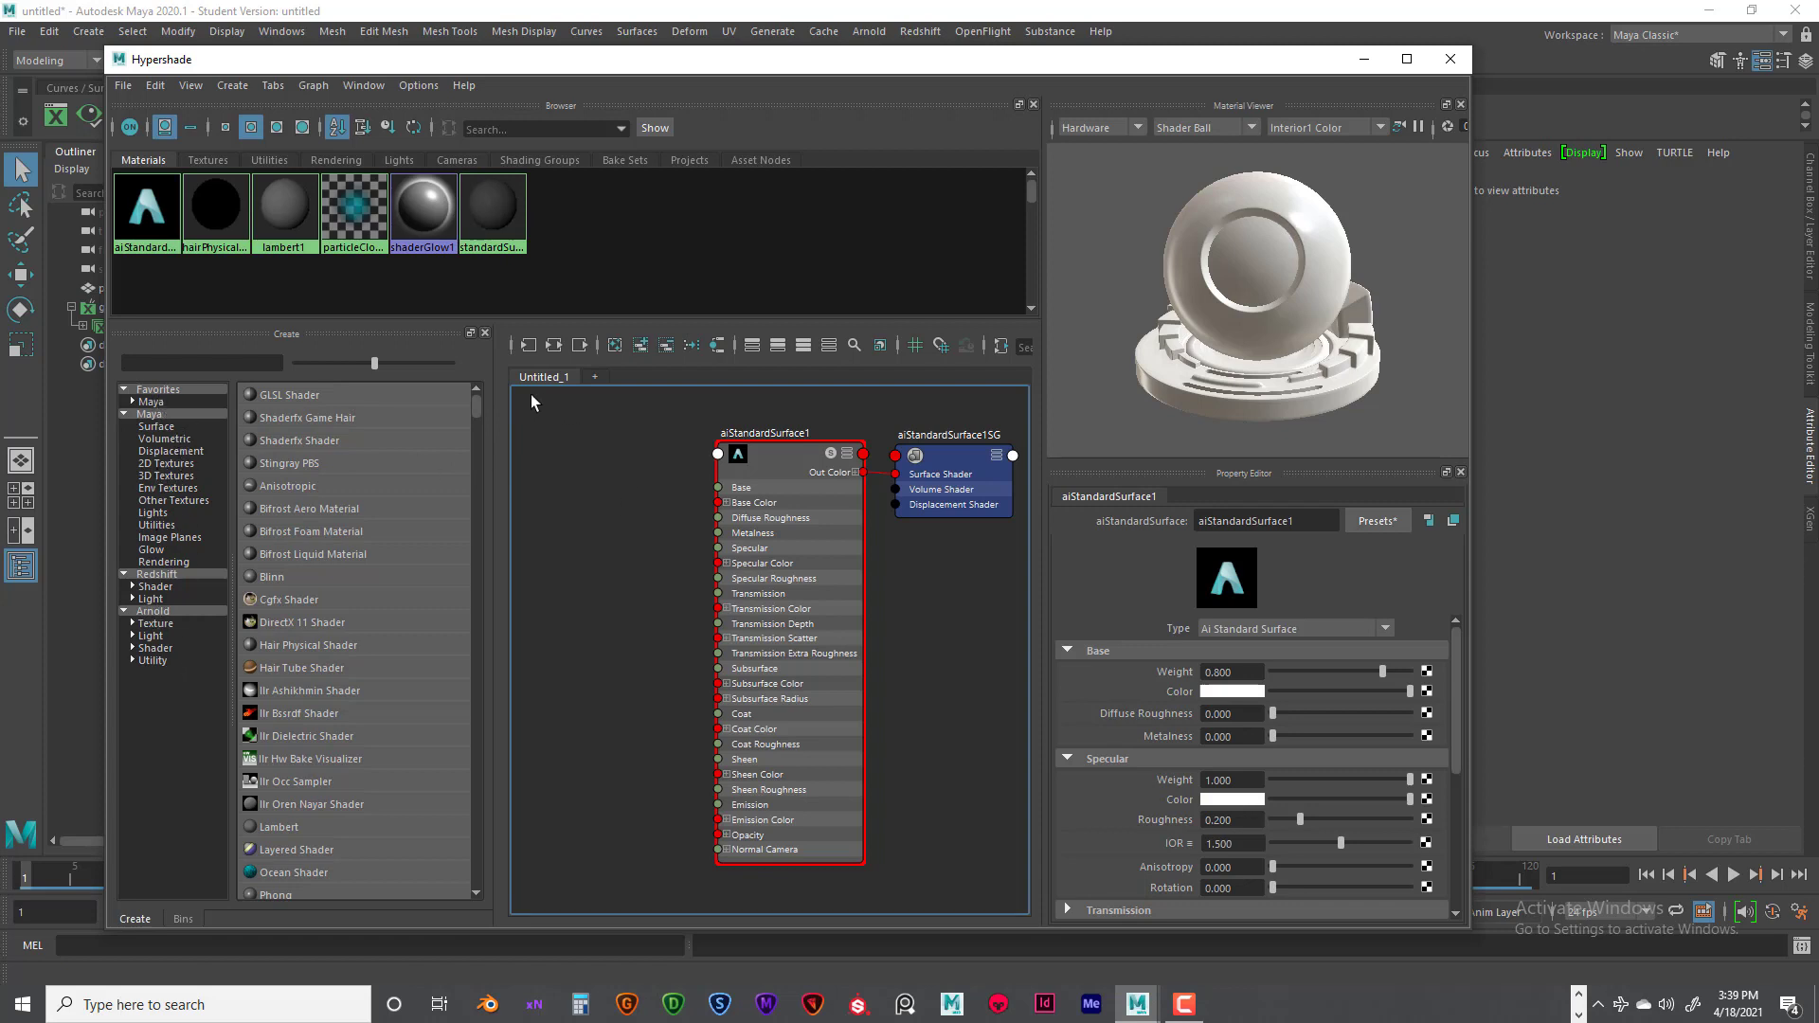
left_click(232, 361)
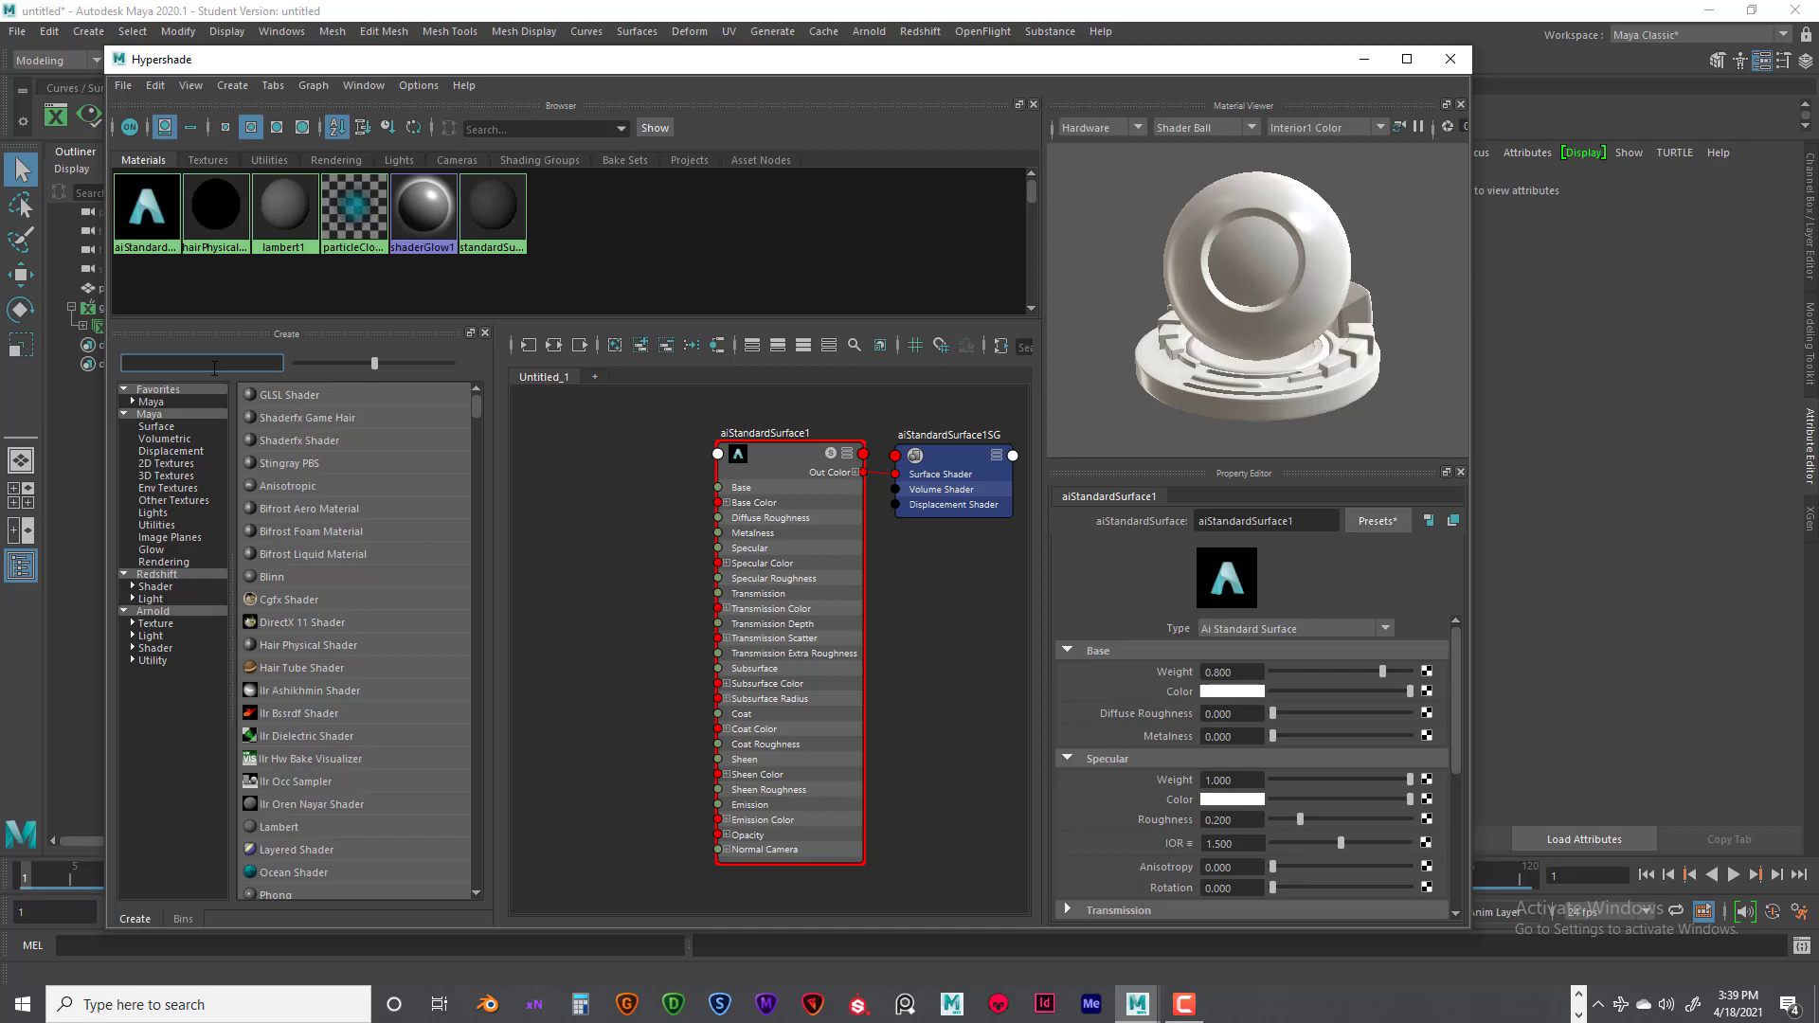
type("ai")
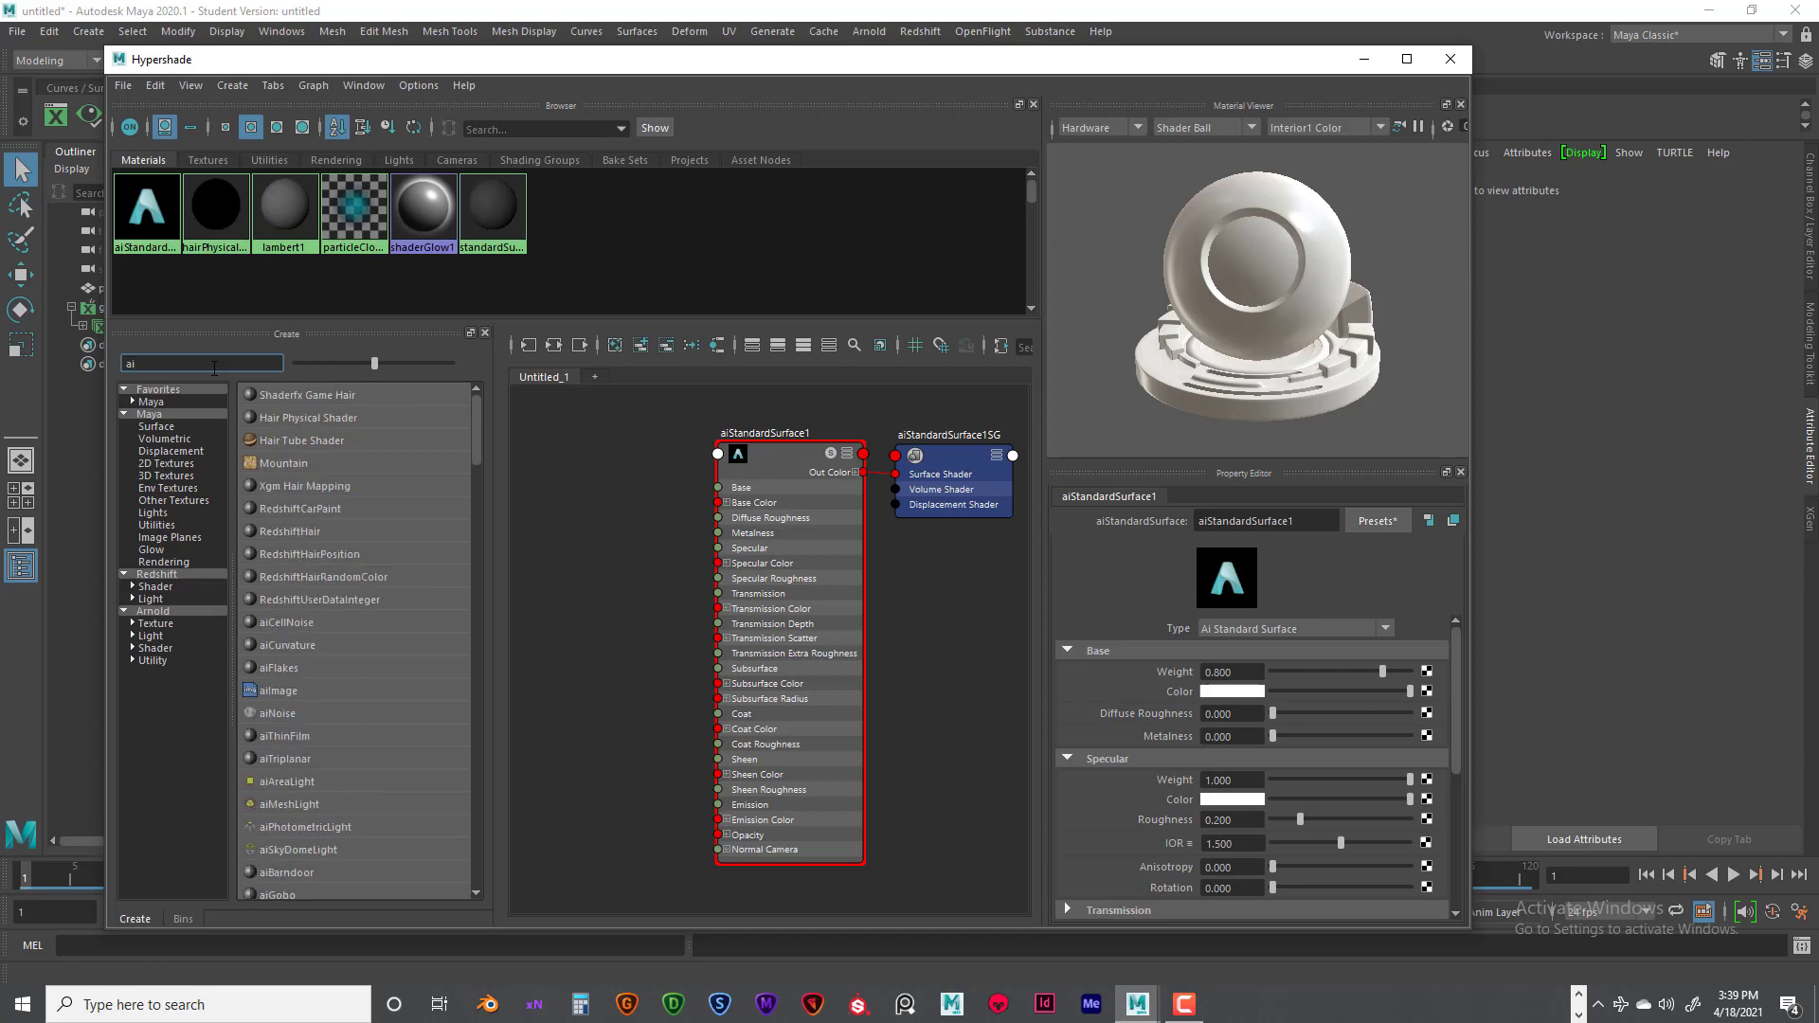
type("user")
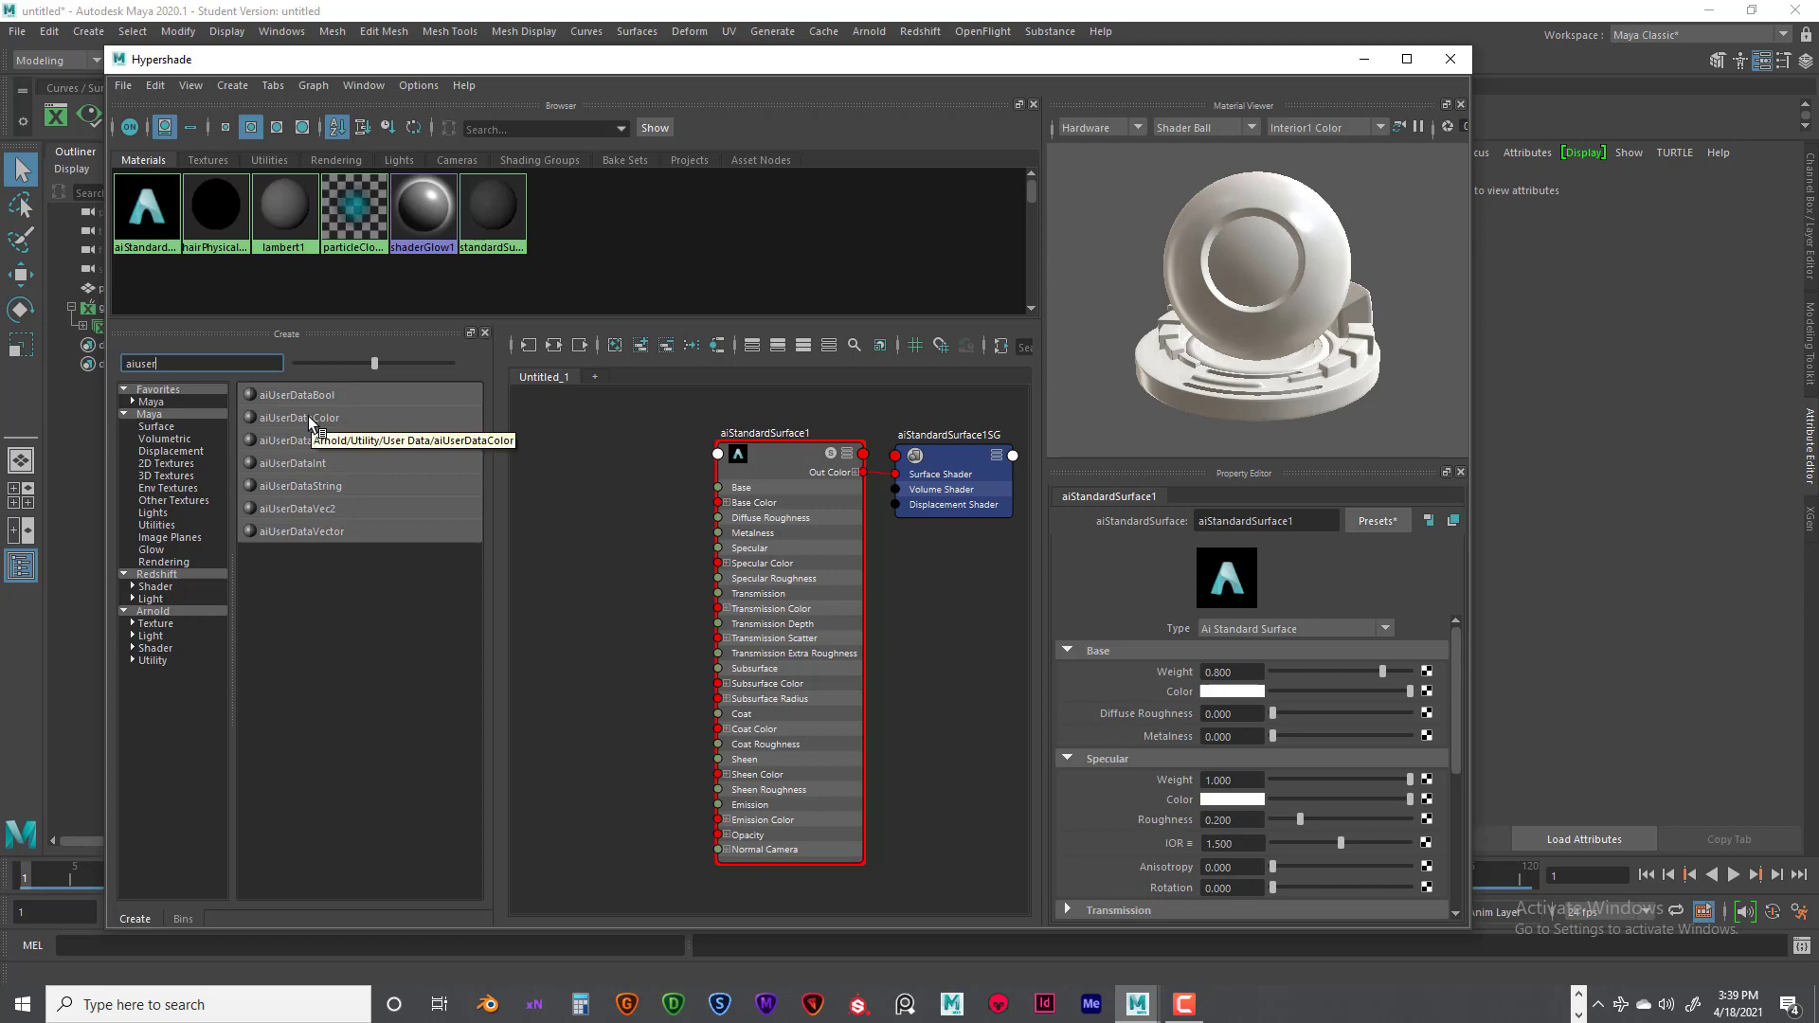
left_click(309, 416)
left_click_drag(611, 626, 590, 487)
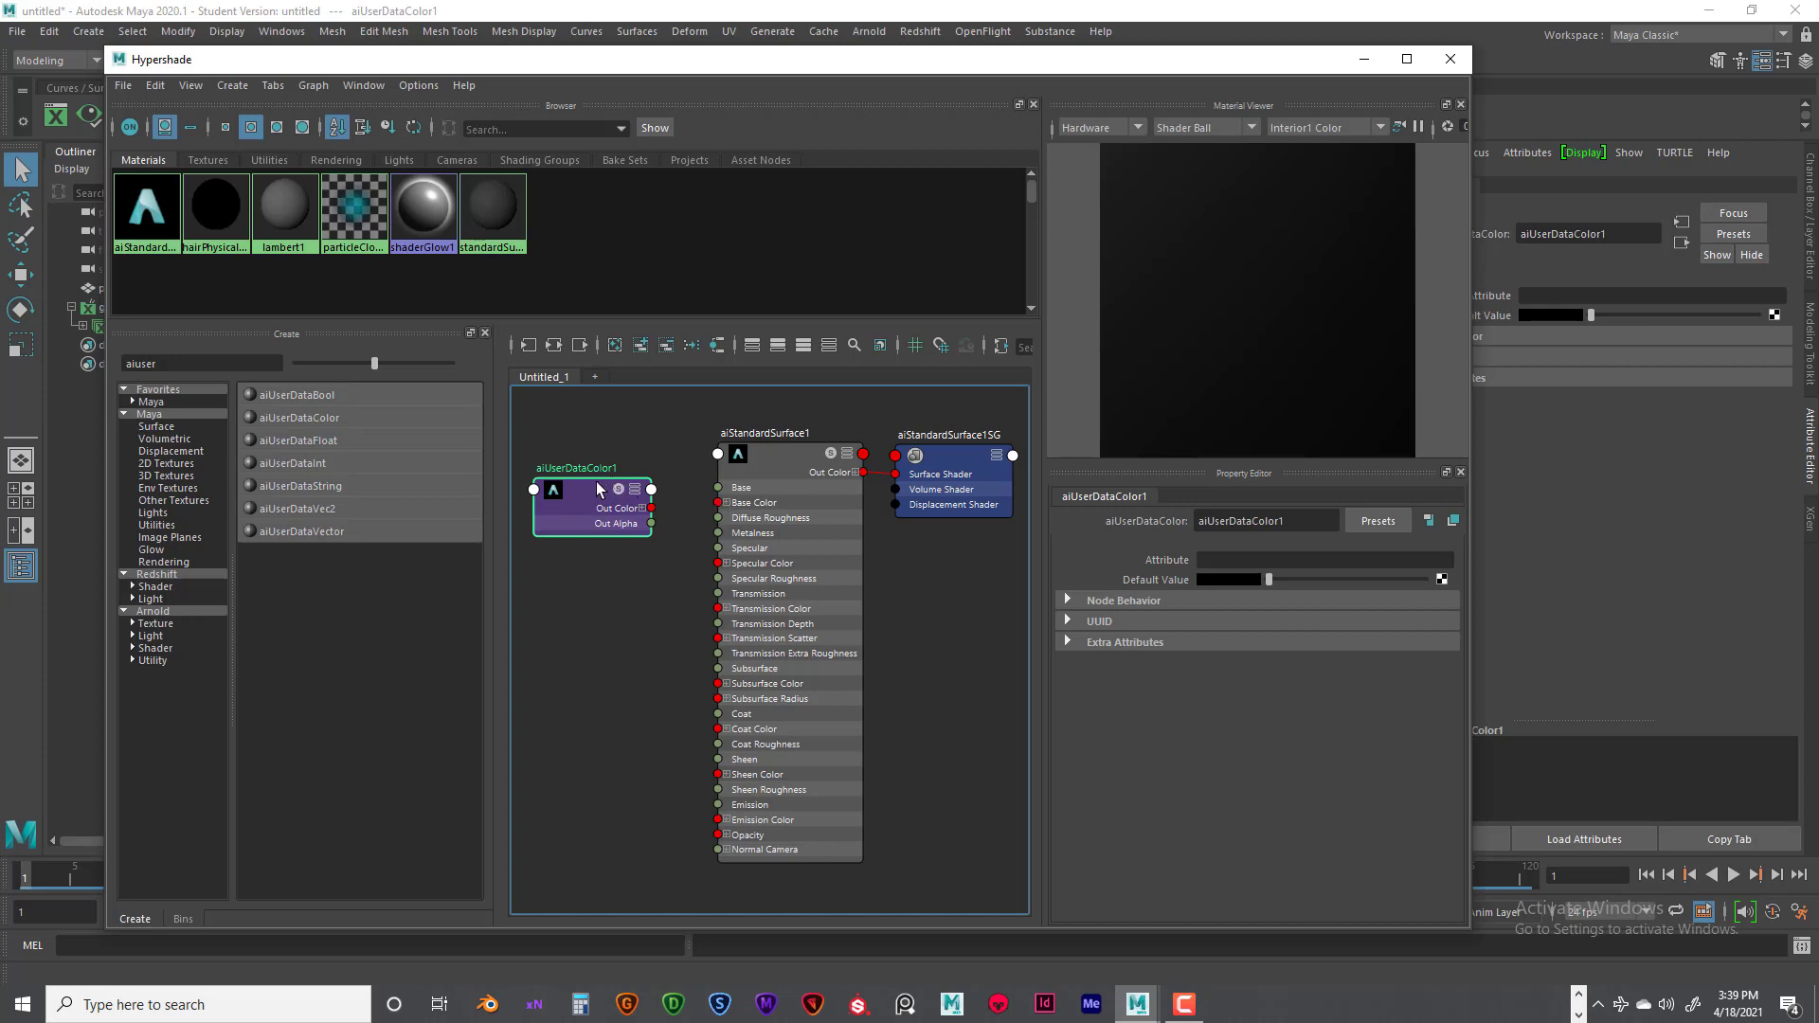
left_click_drag(592, 479, 593, 468)
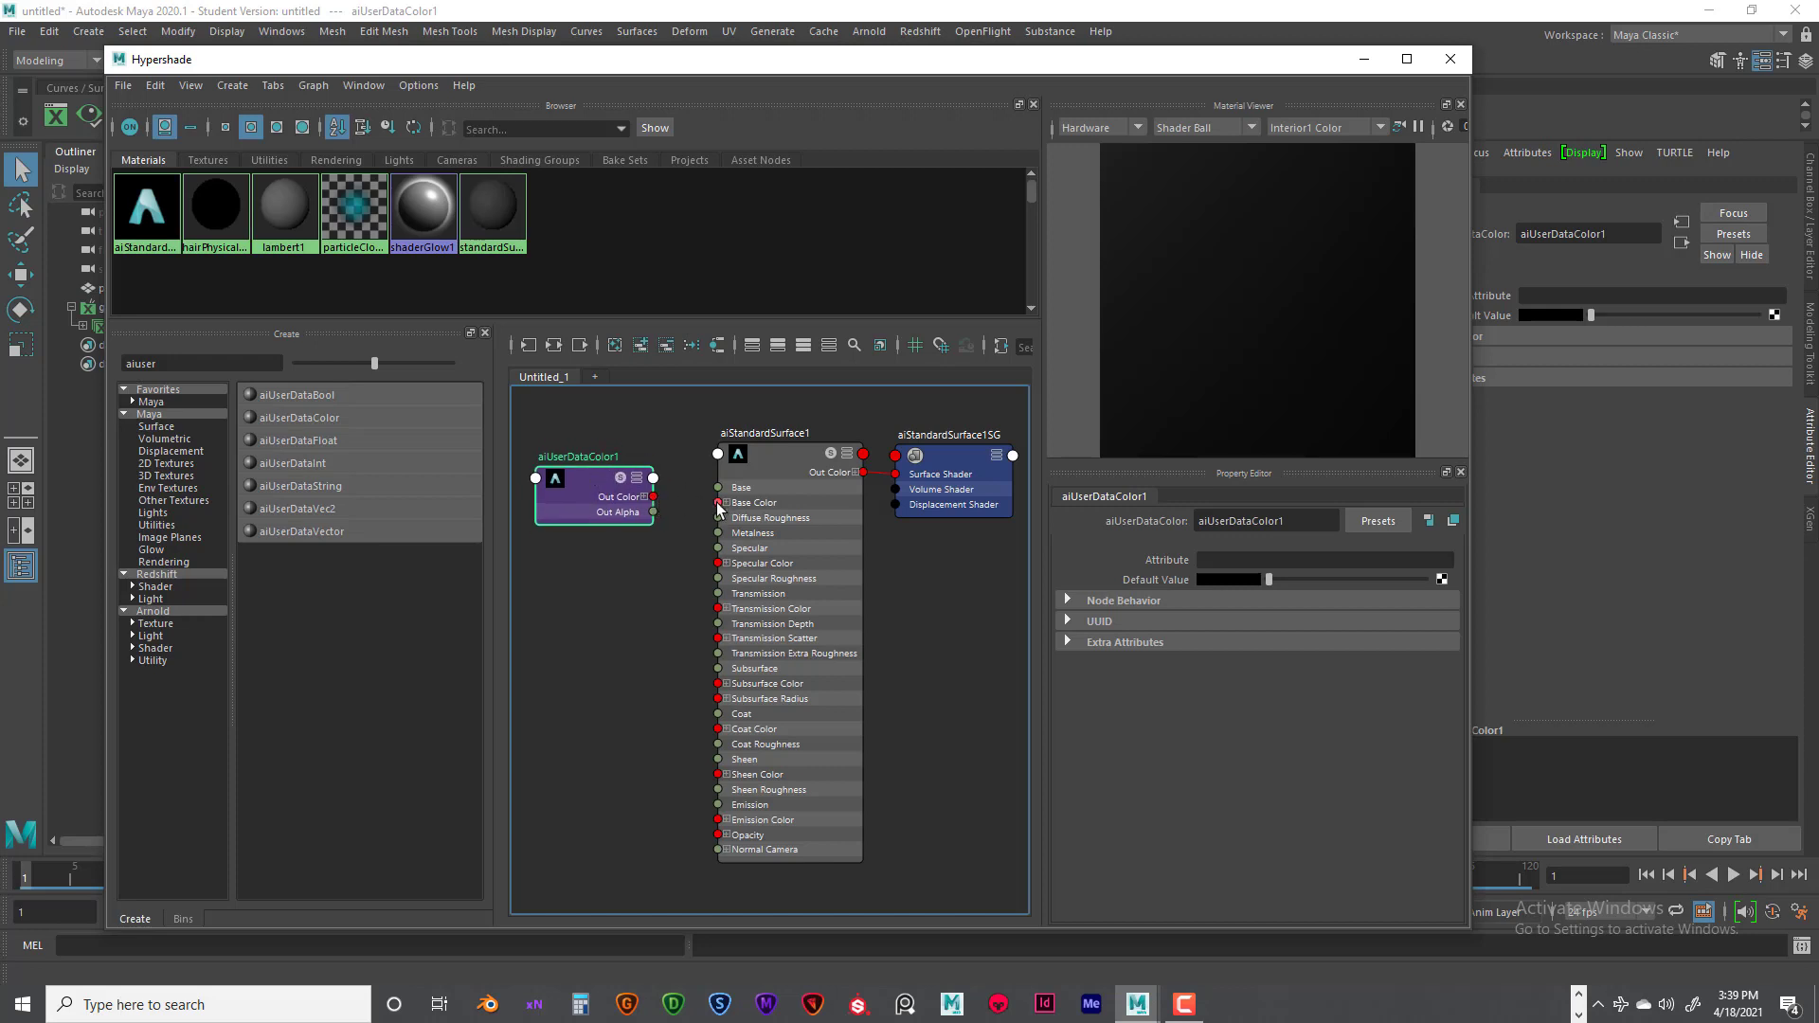
left_click_drag(654, 496, 726, 508)
left_click_drag(588, 482, 588, 486)
- Set the Attribute of the aiUserDataColor node to grasscolor and minimize the Hypershade
left_click(1210, 560)
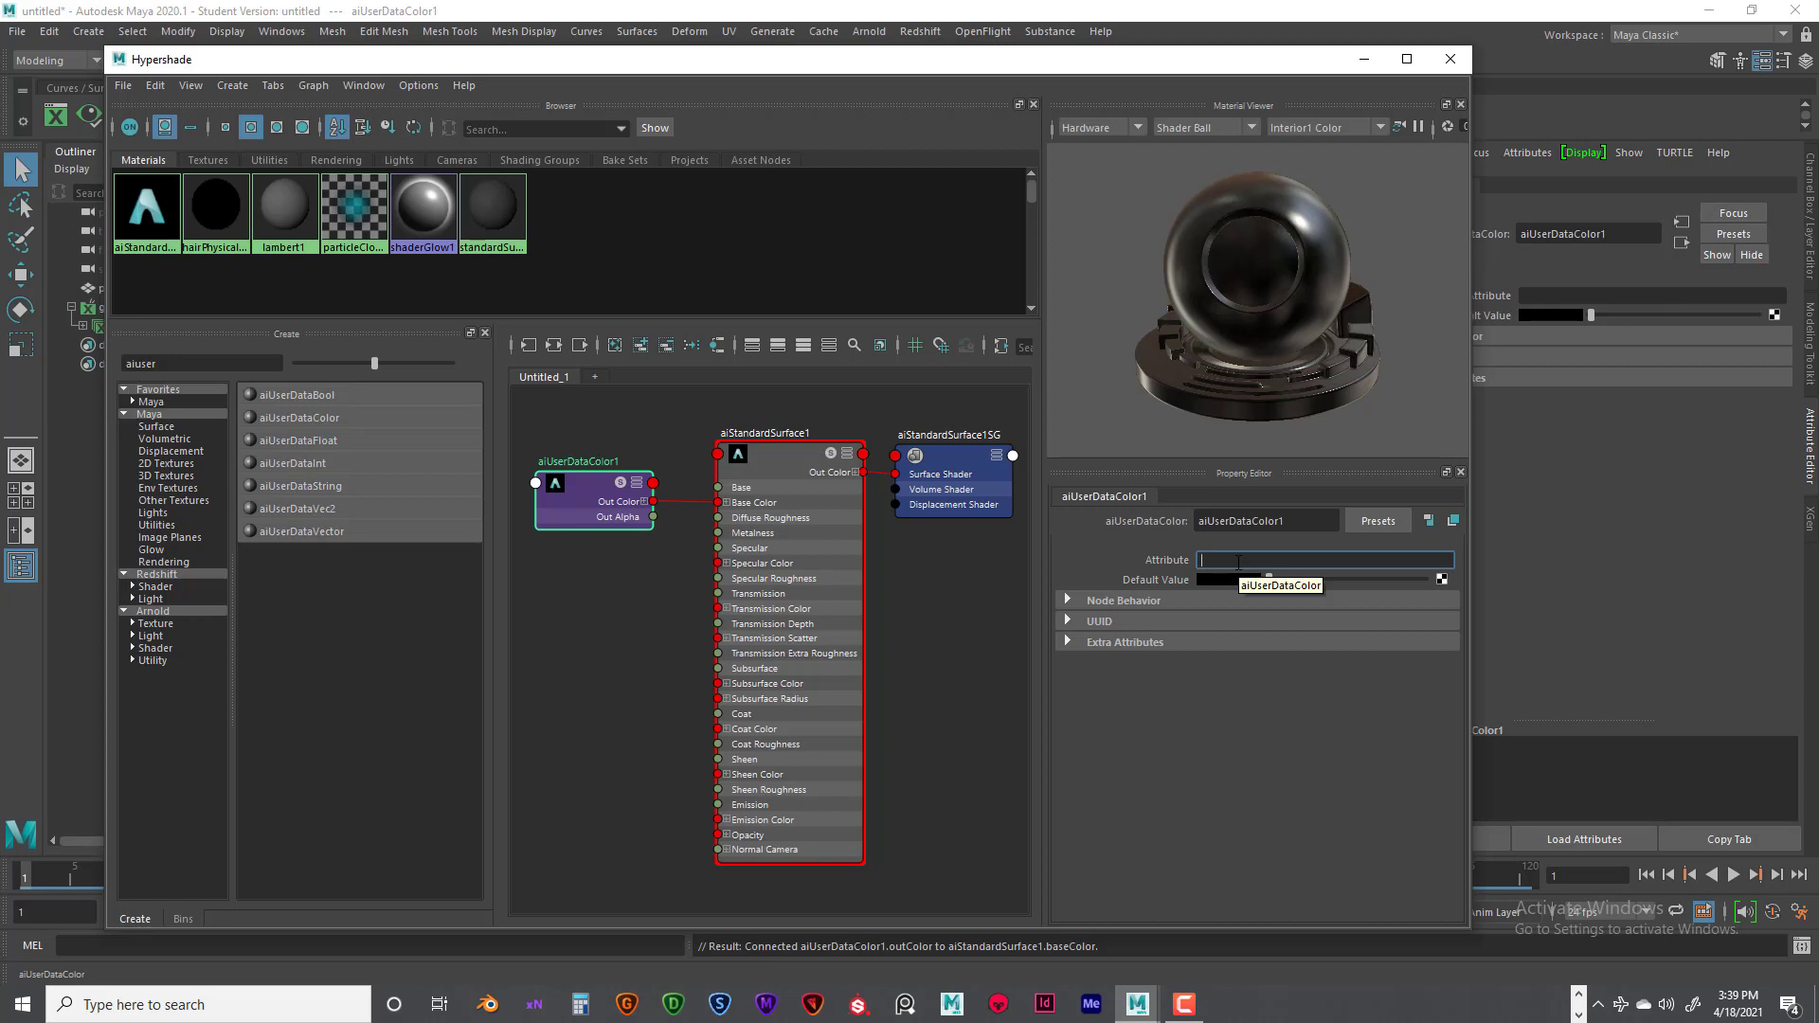
type("grasscolor")
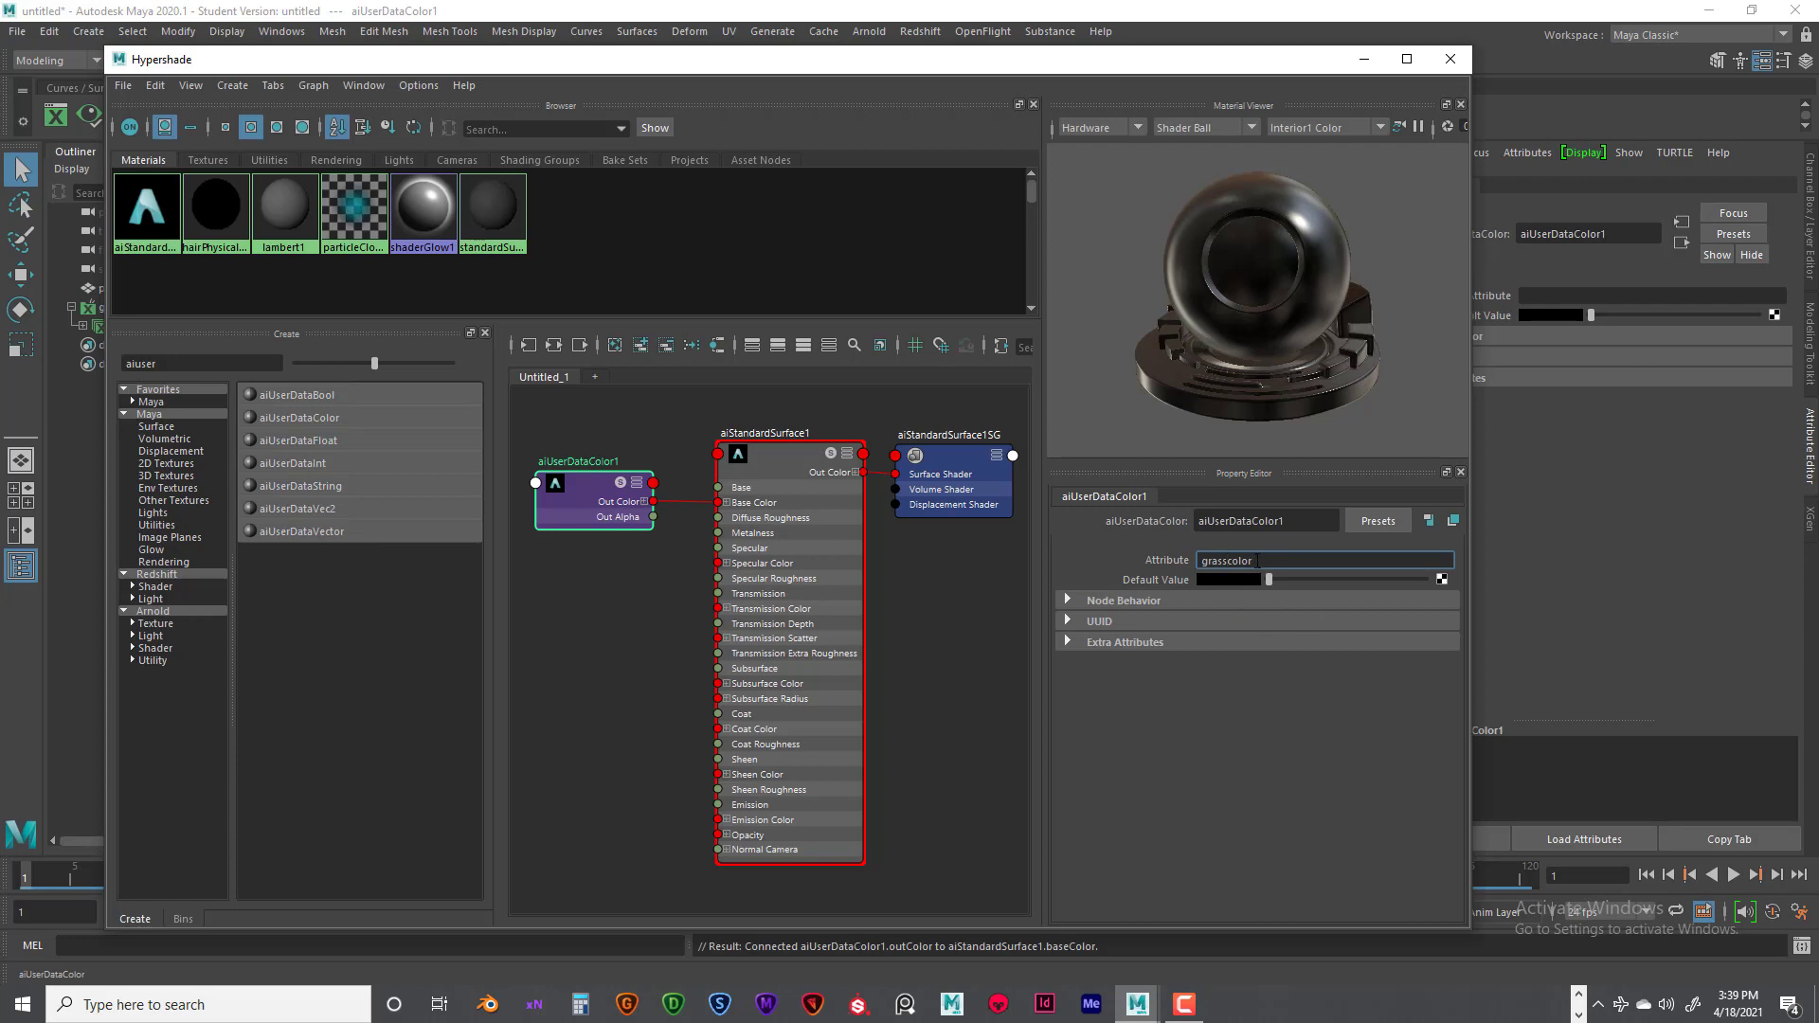
left_click_drag(1258, 560, 1203, 561)
left_click(1260, 560)
left_click_drag(1251, 560, 1191, 561)
left_click(1255, 560)
key("Return")
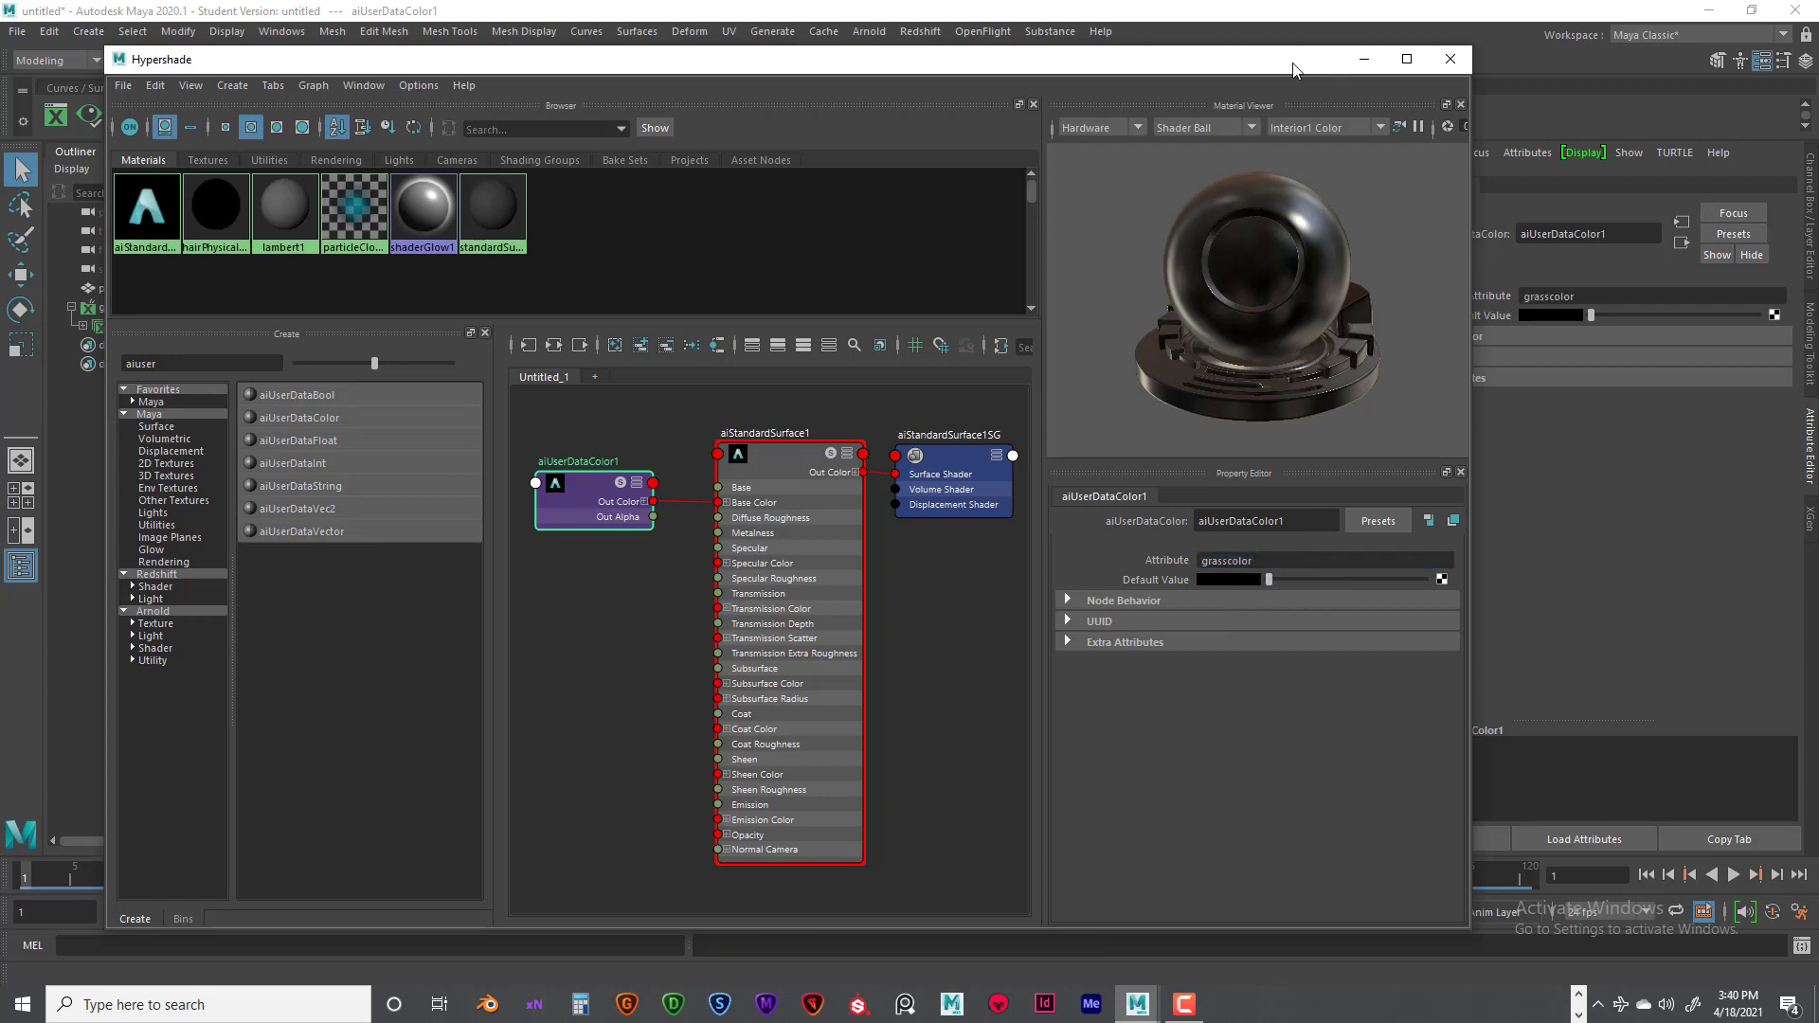
left_click_drag(1297, 67, 1315, 78)
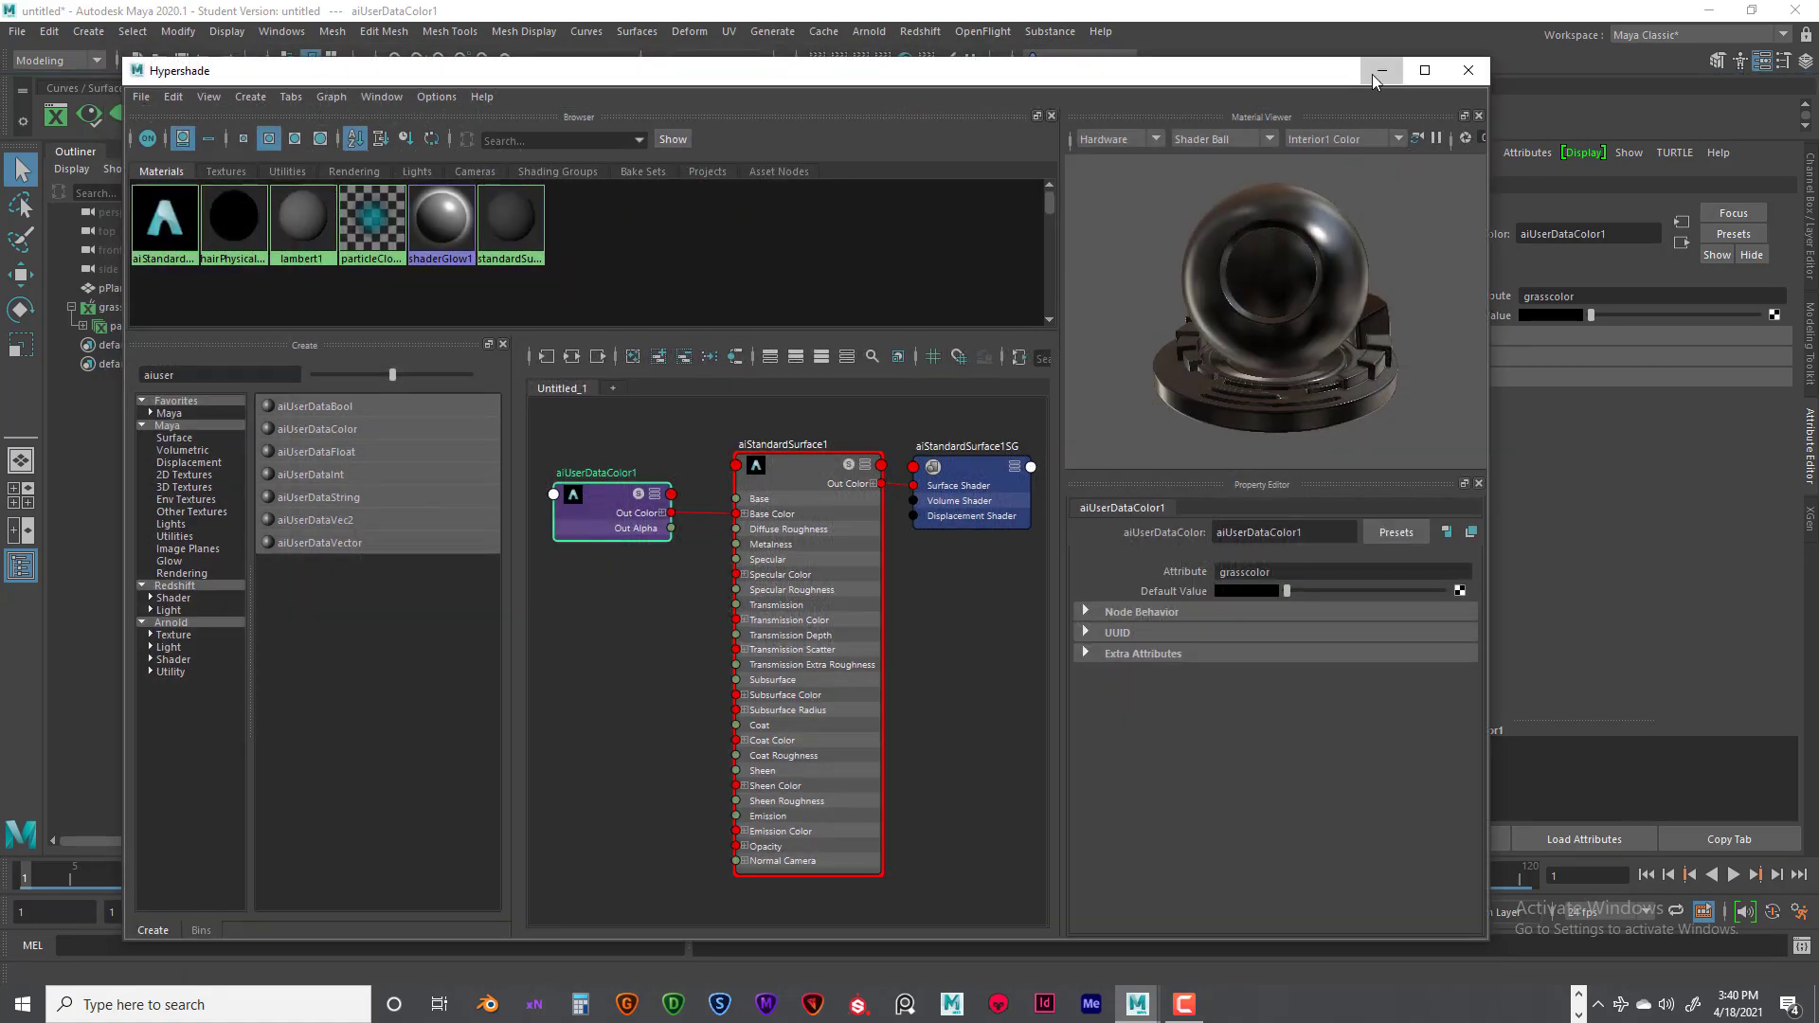
left_click(1381, 76)
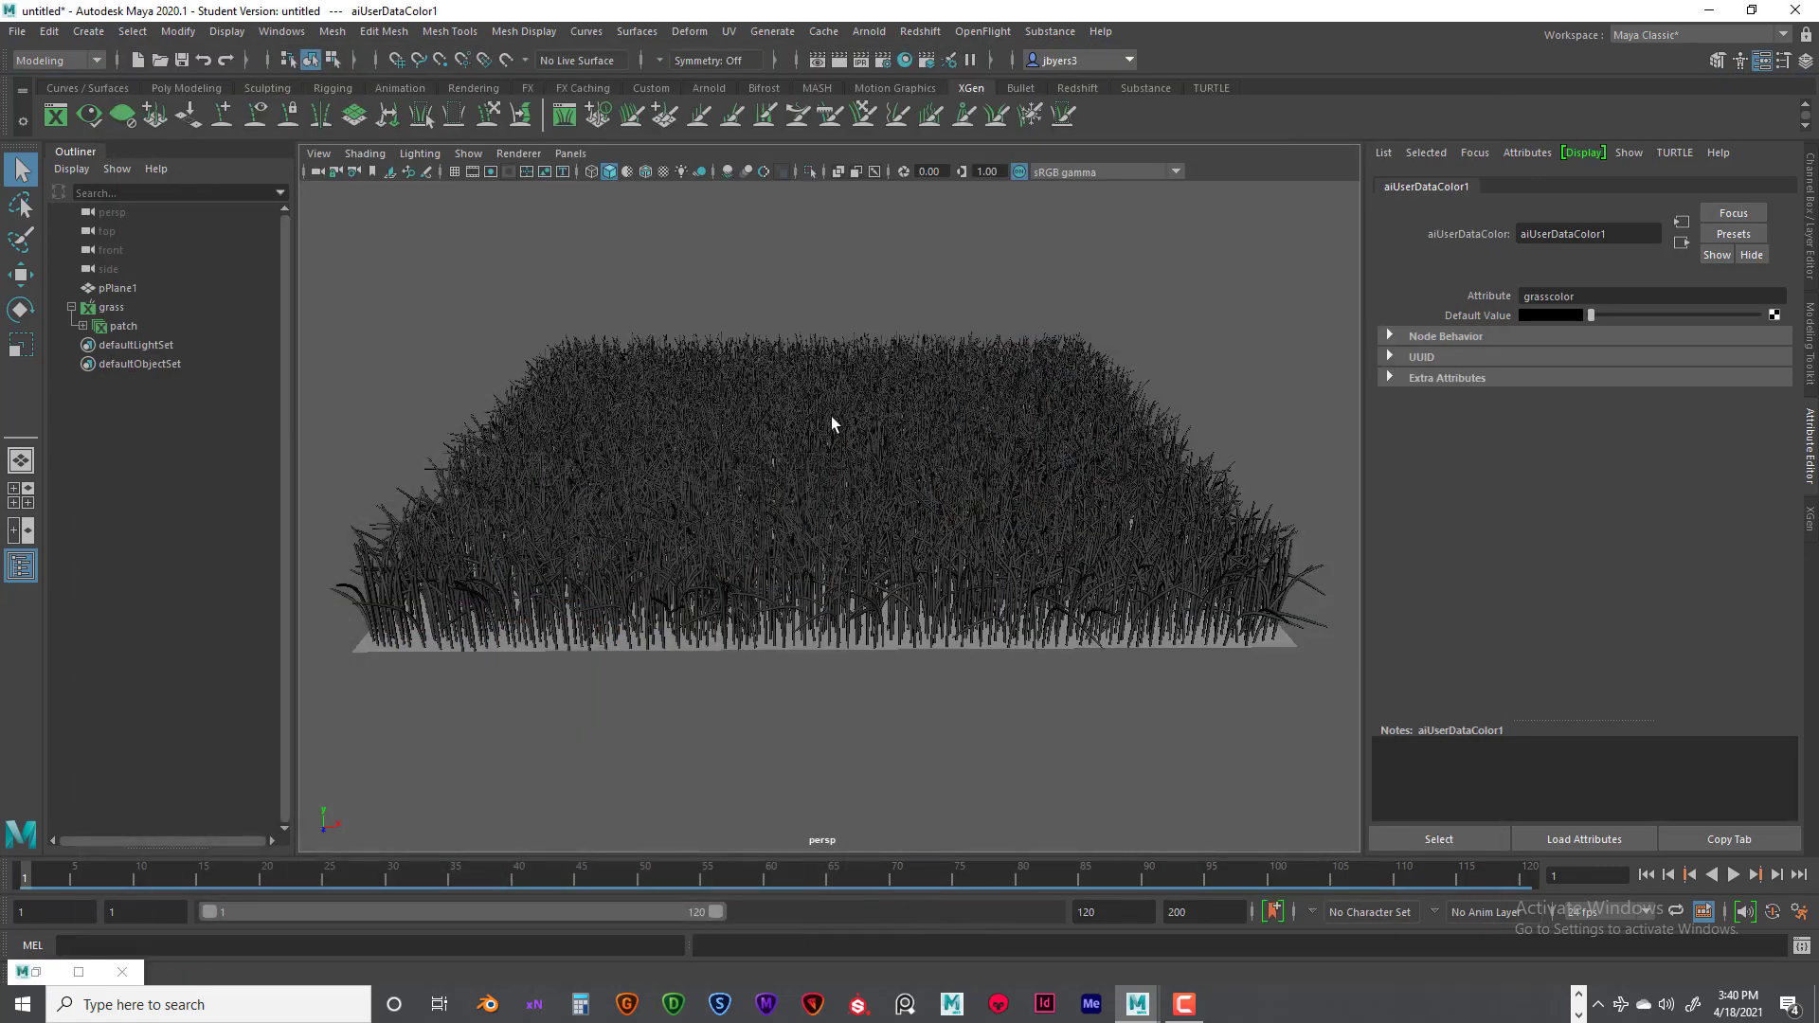
left_click_drag(838, 447, 785, 425, "alt")
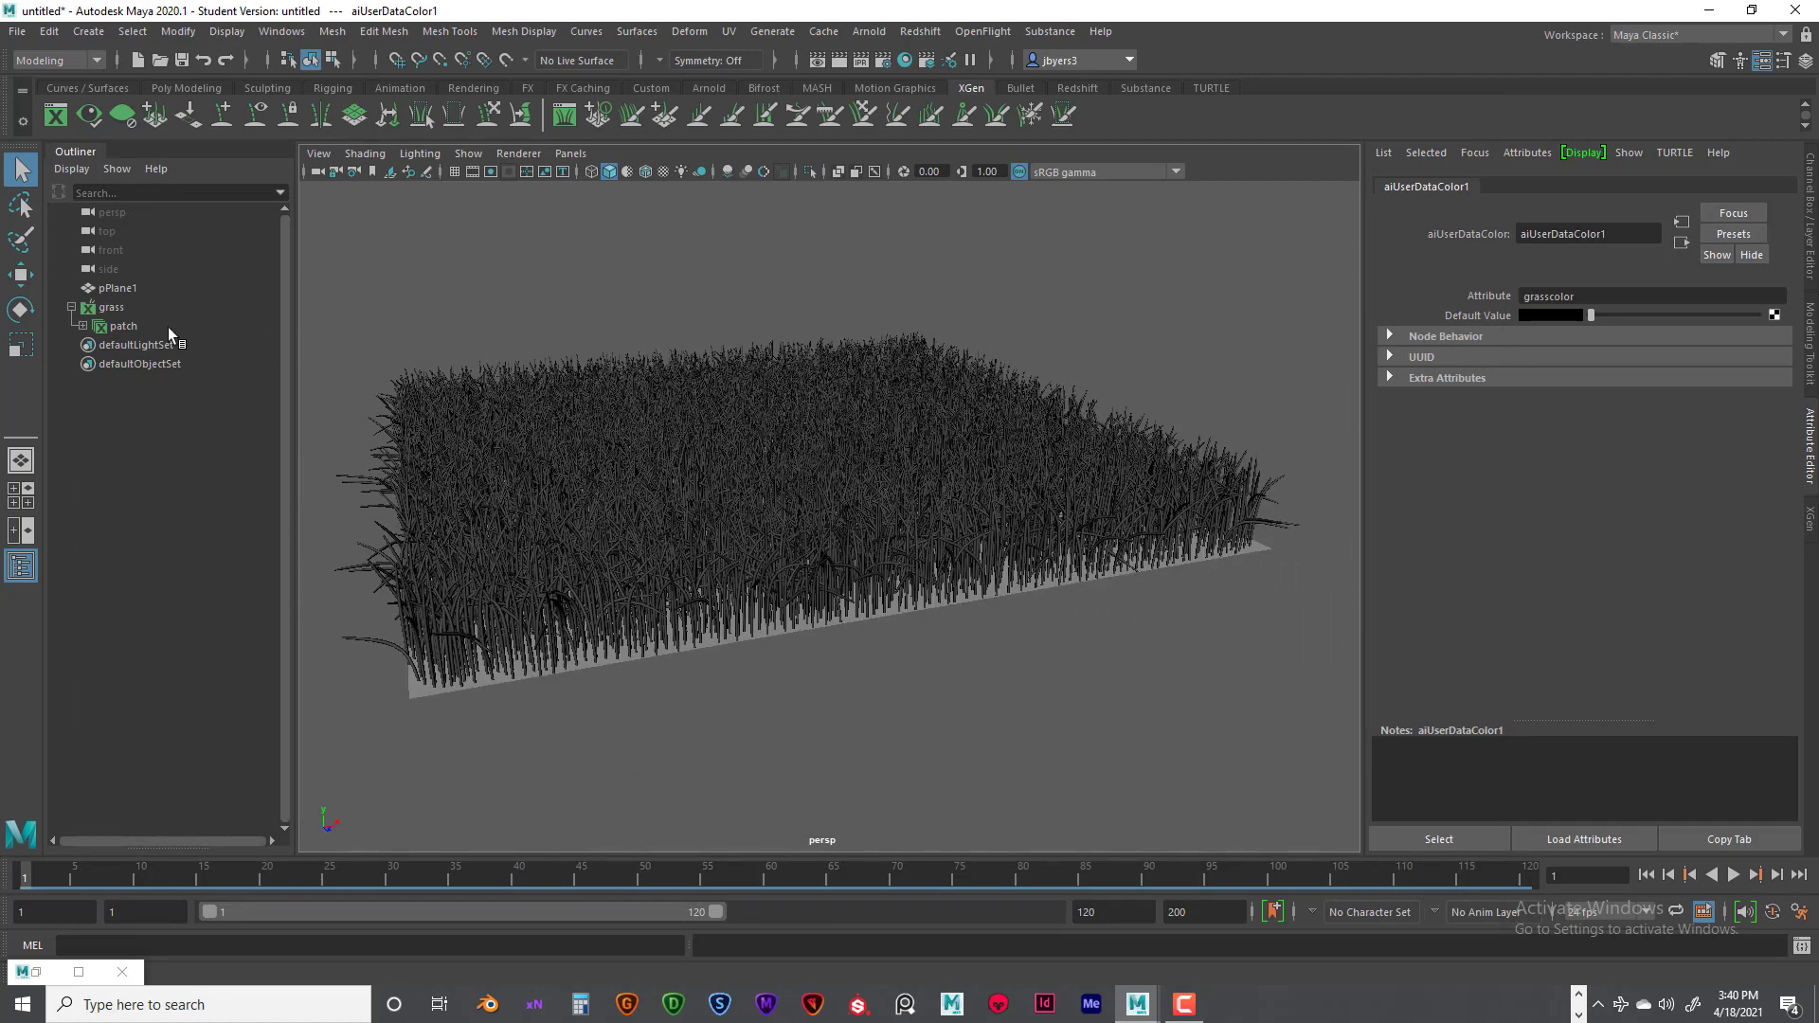
double_click(121, 327)
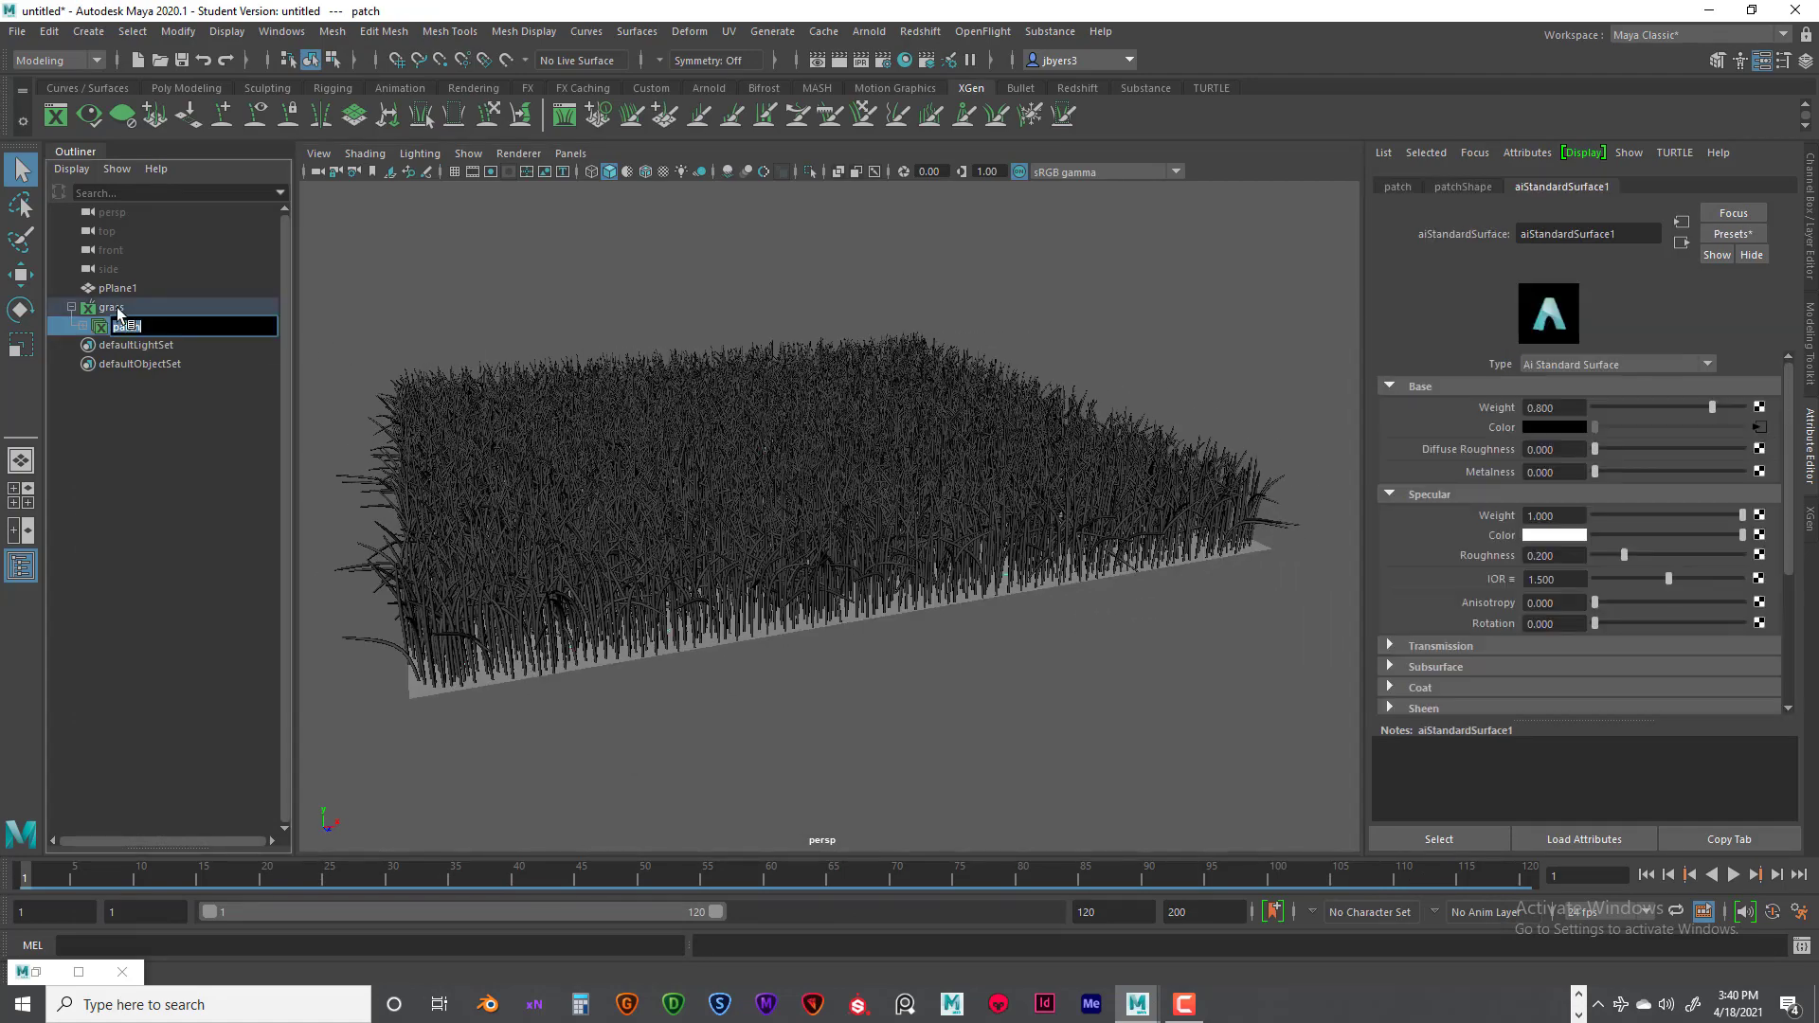
double_click(114, 308)
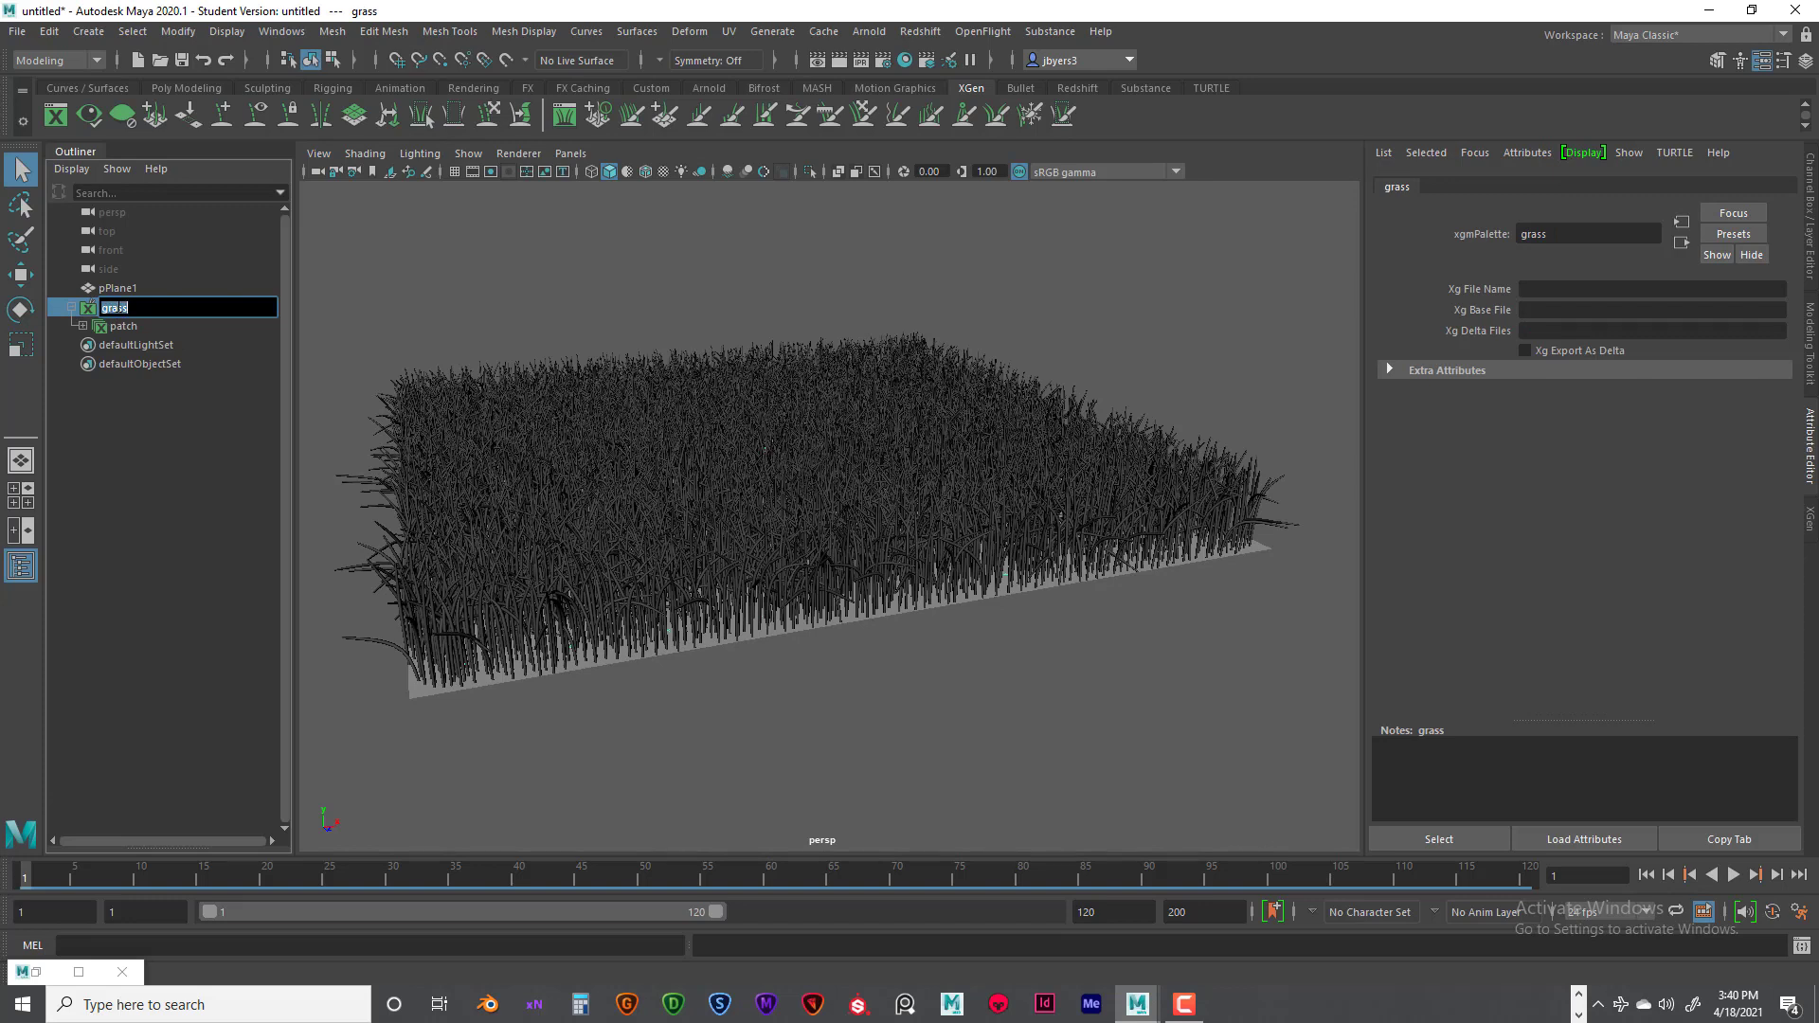
left_click(1540, 149)
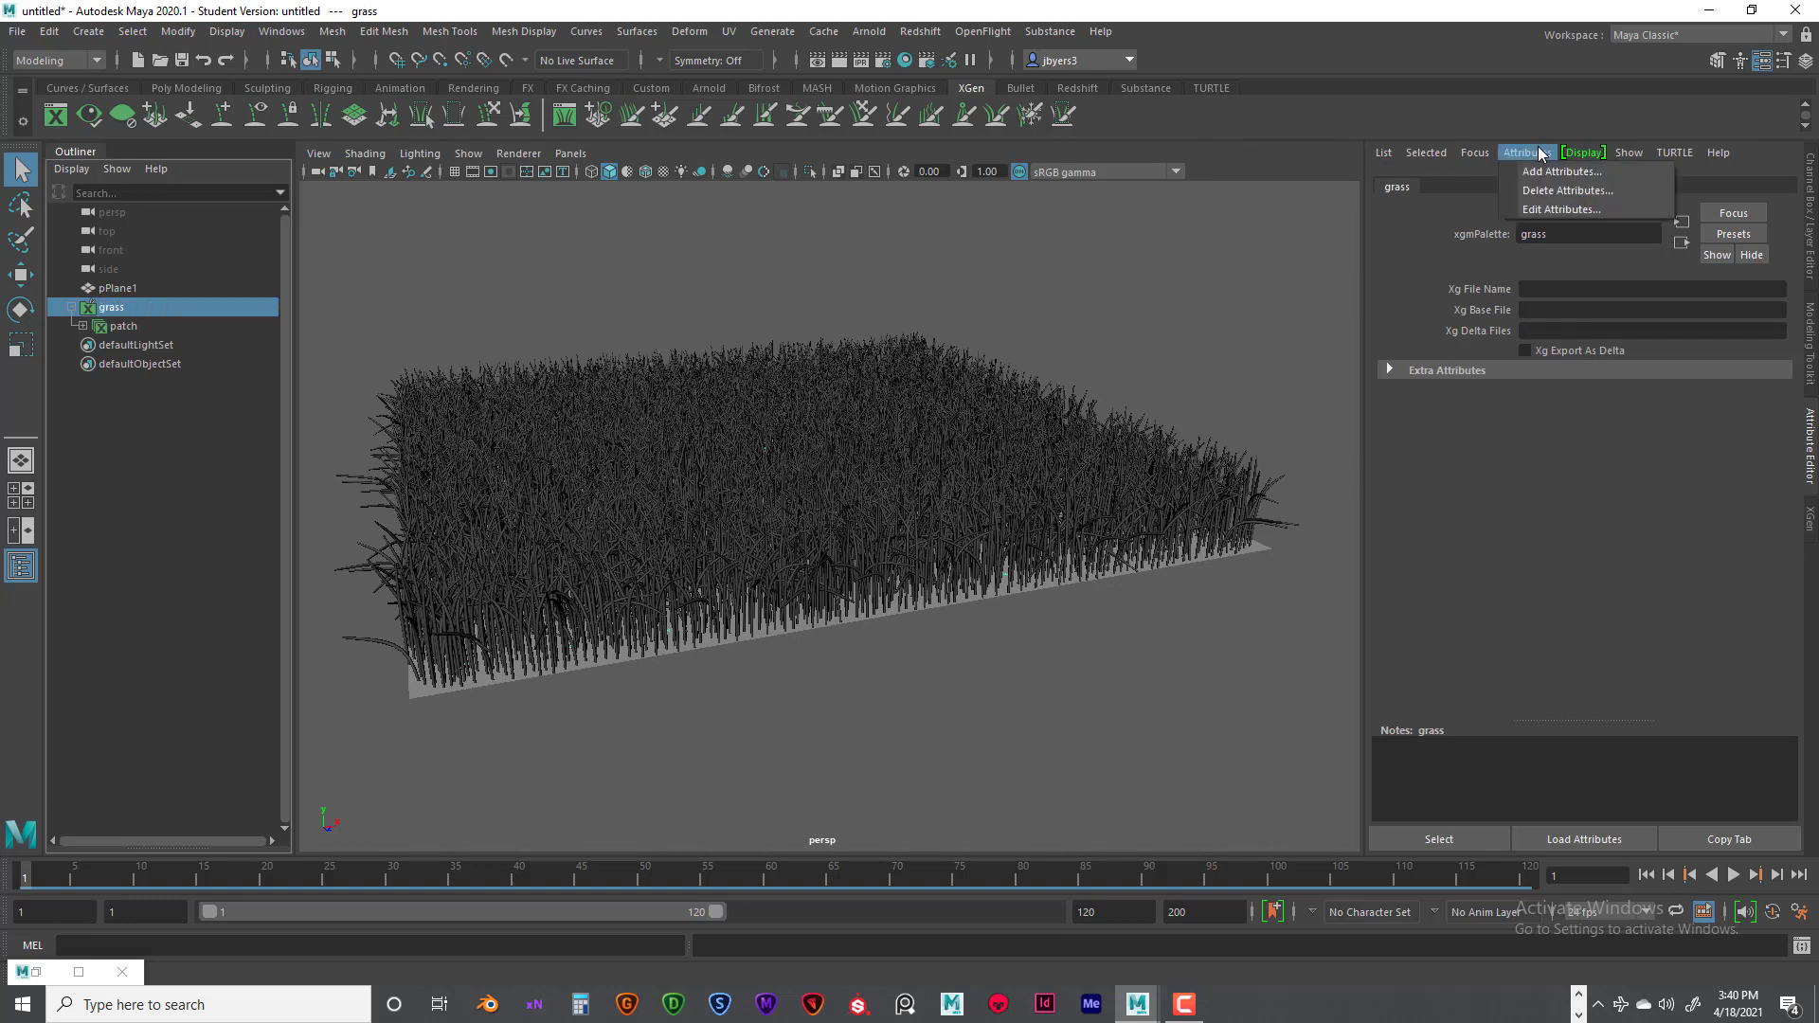
left_click(1467, 124)
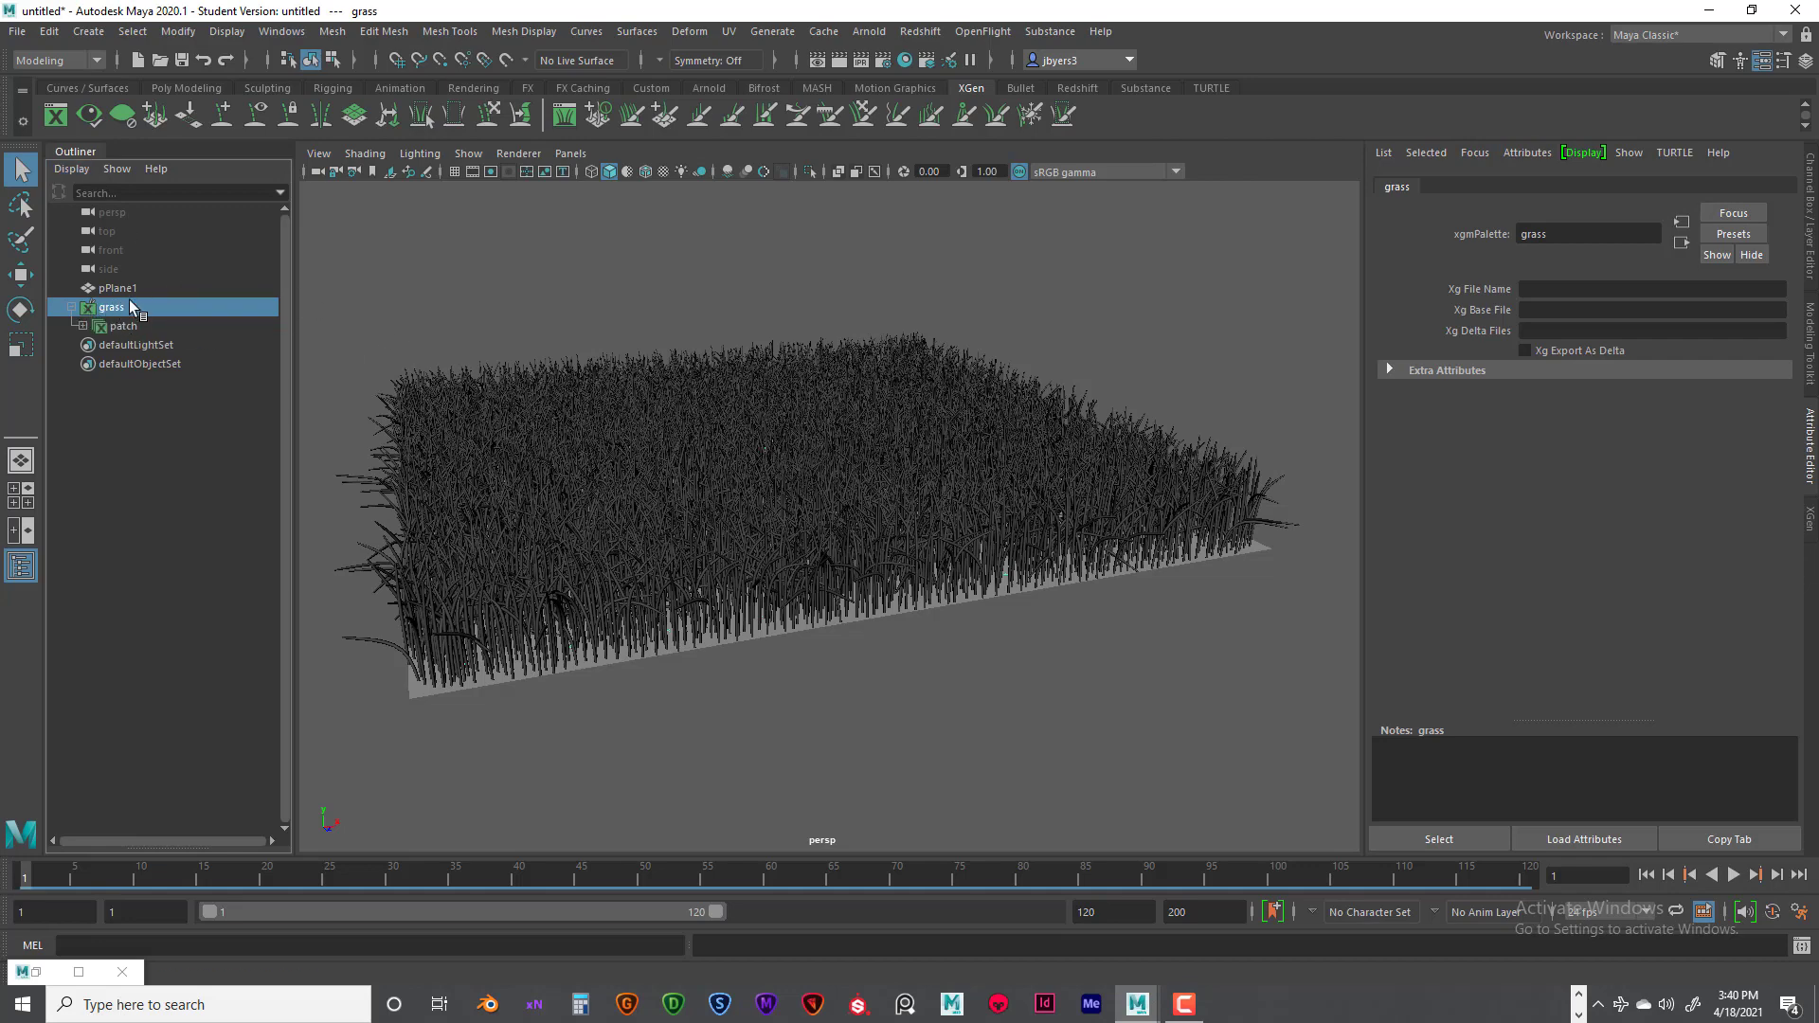
- Enter grasscolor as the custom shader parameter name in the patch description's XGen preview and output settings
left_click(55, 115)
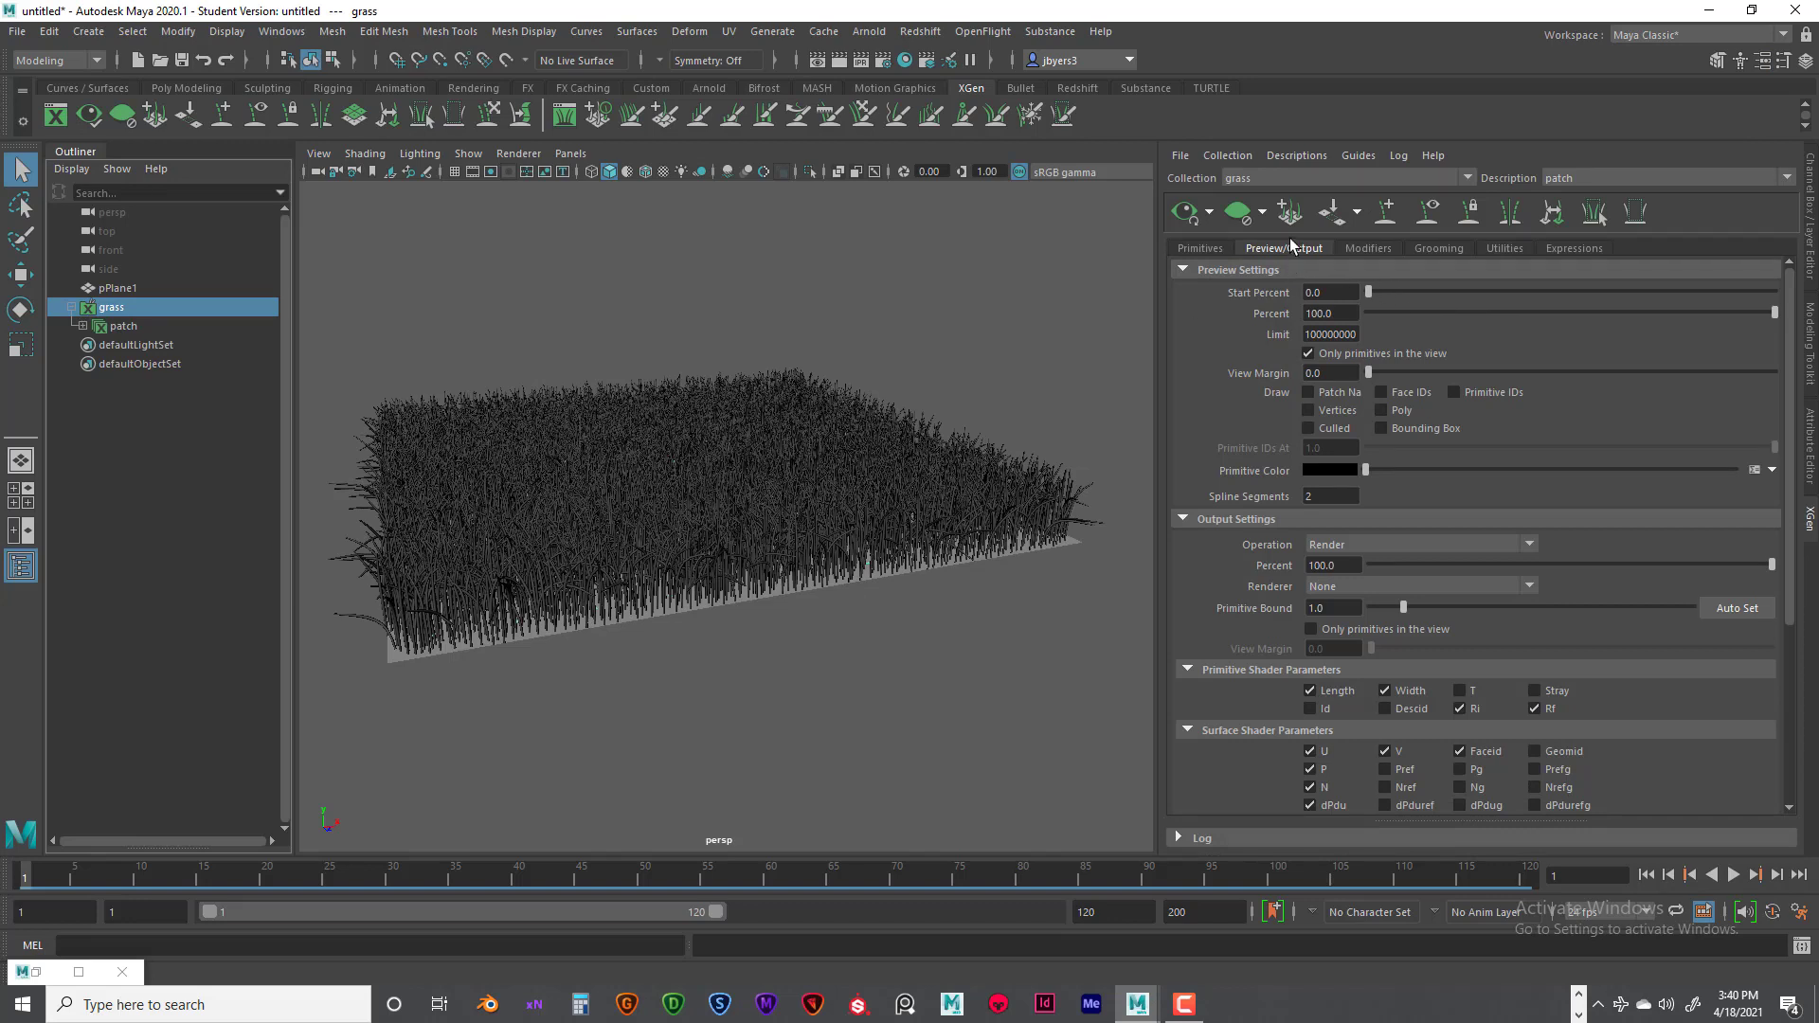
left_click(1198, 250)
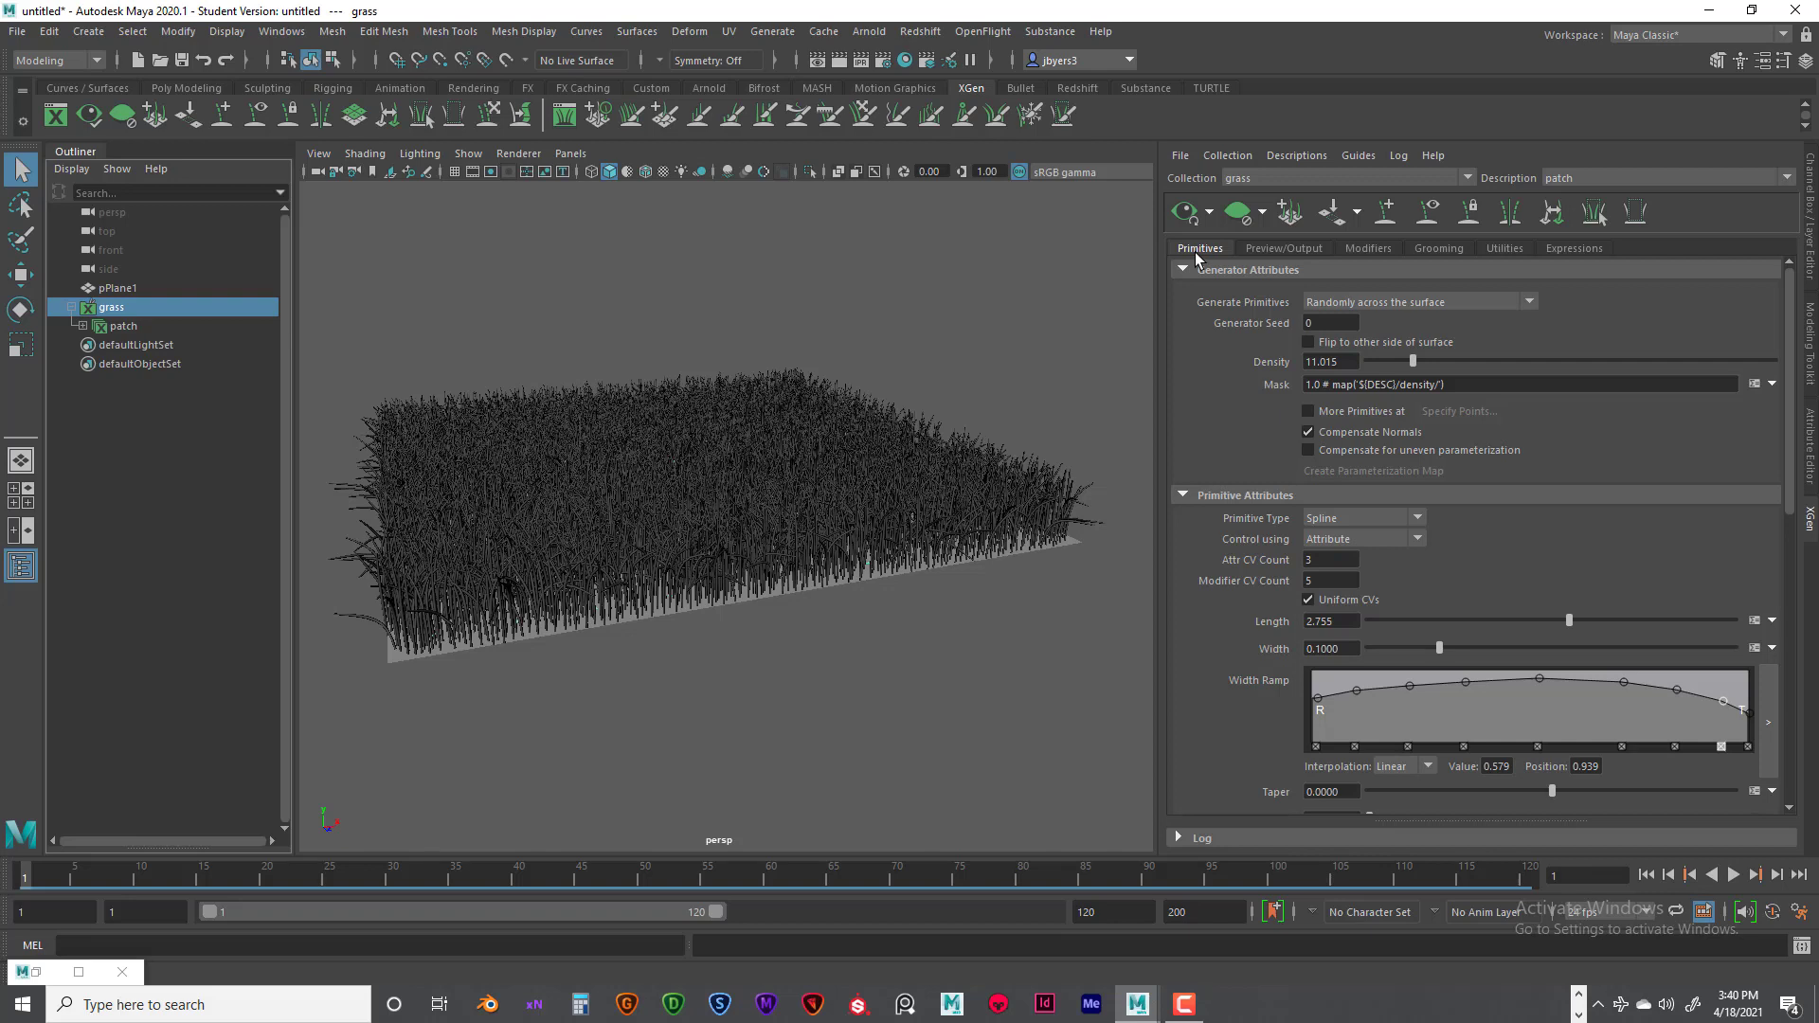
left_click(1279, 250)
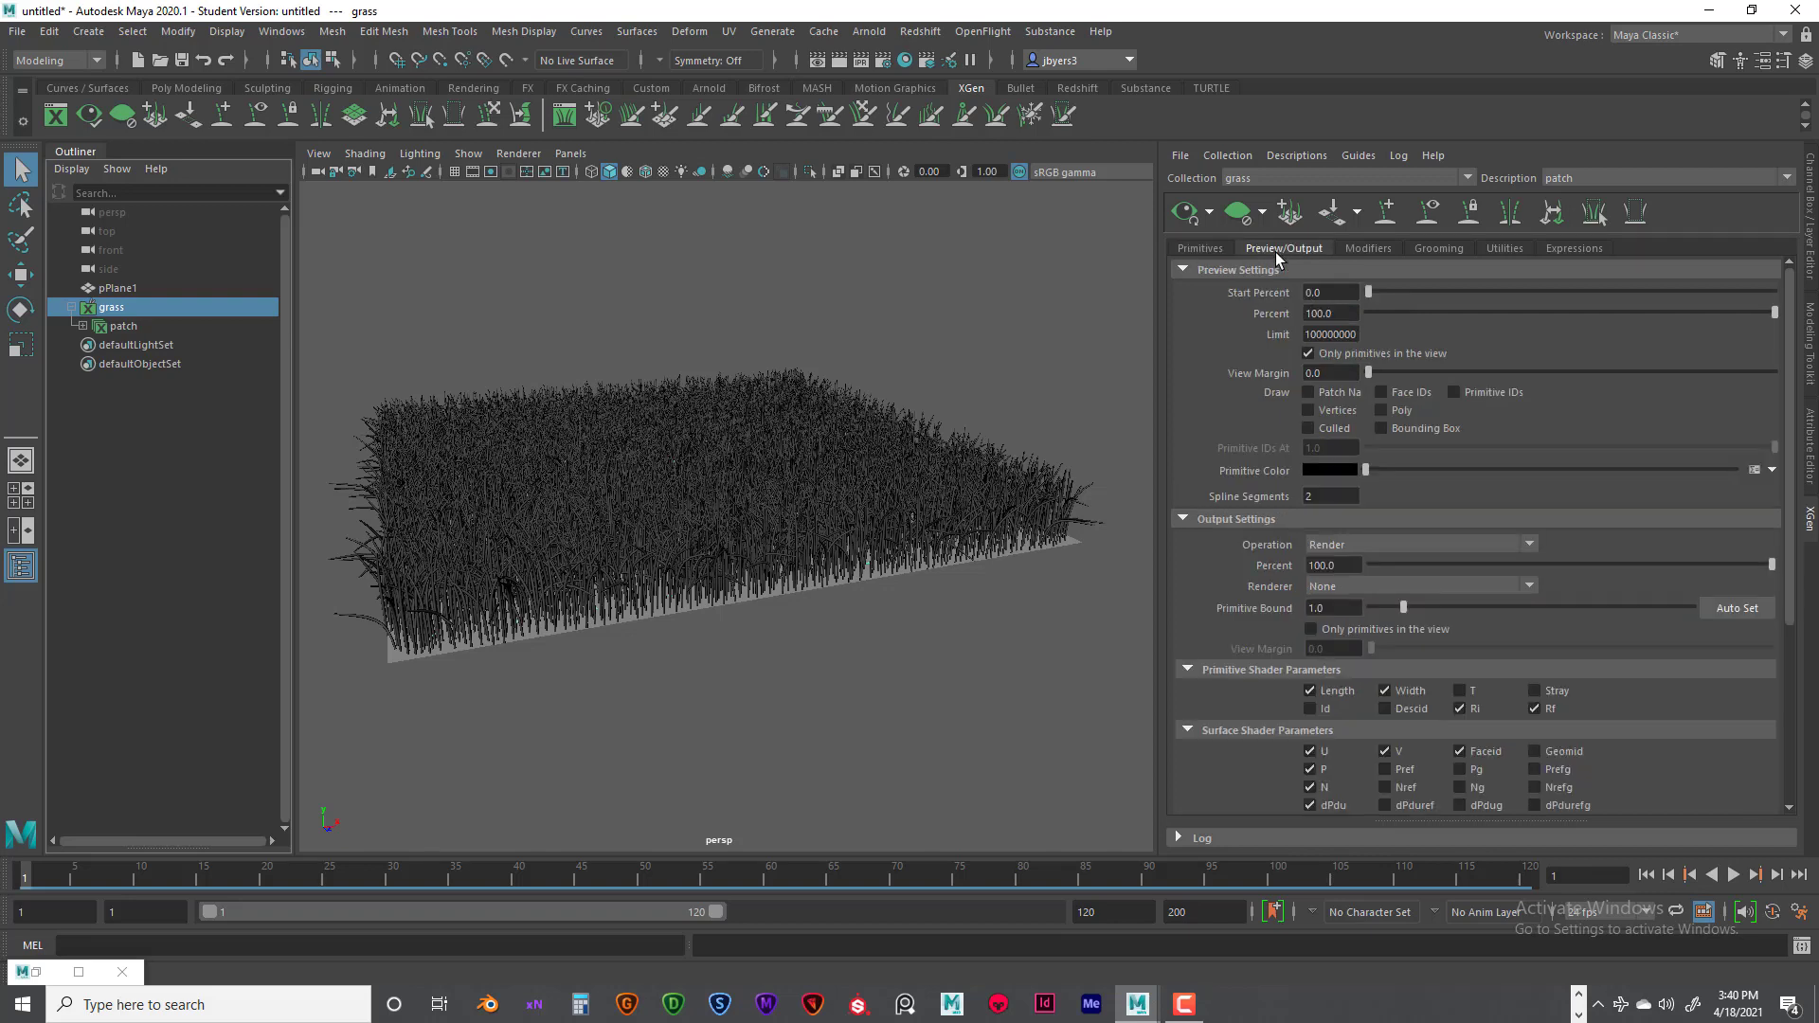
scroll(1444, 519, "down", 1)
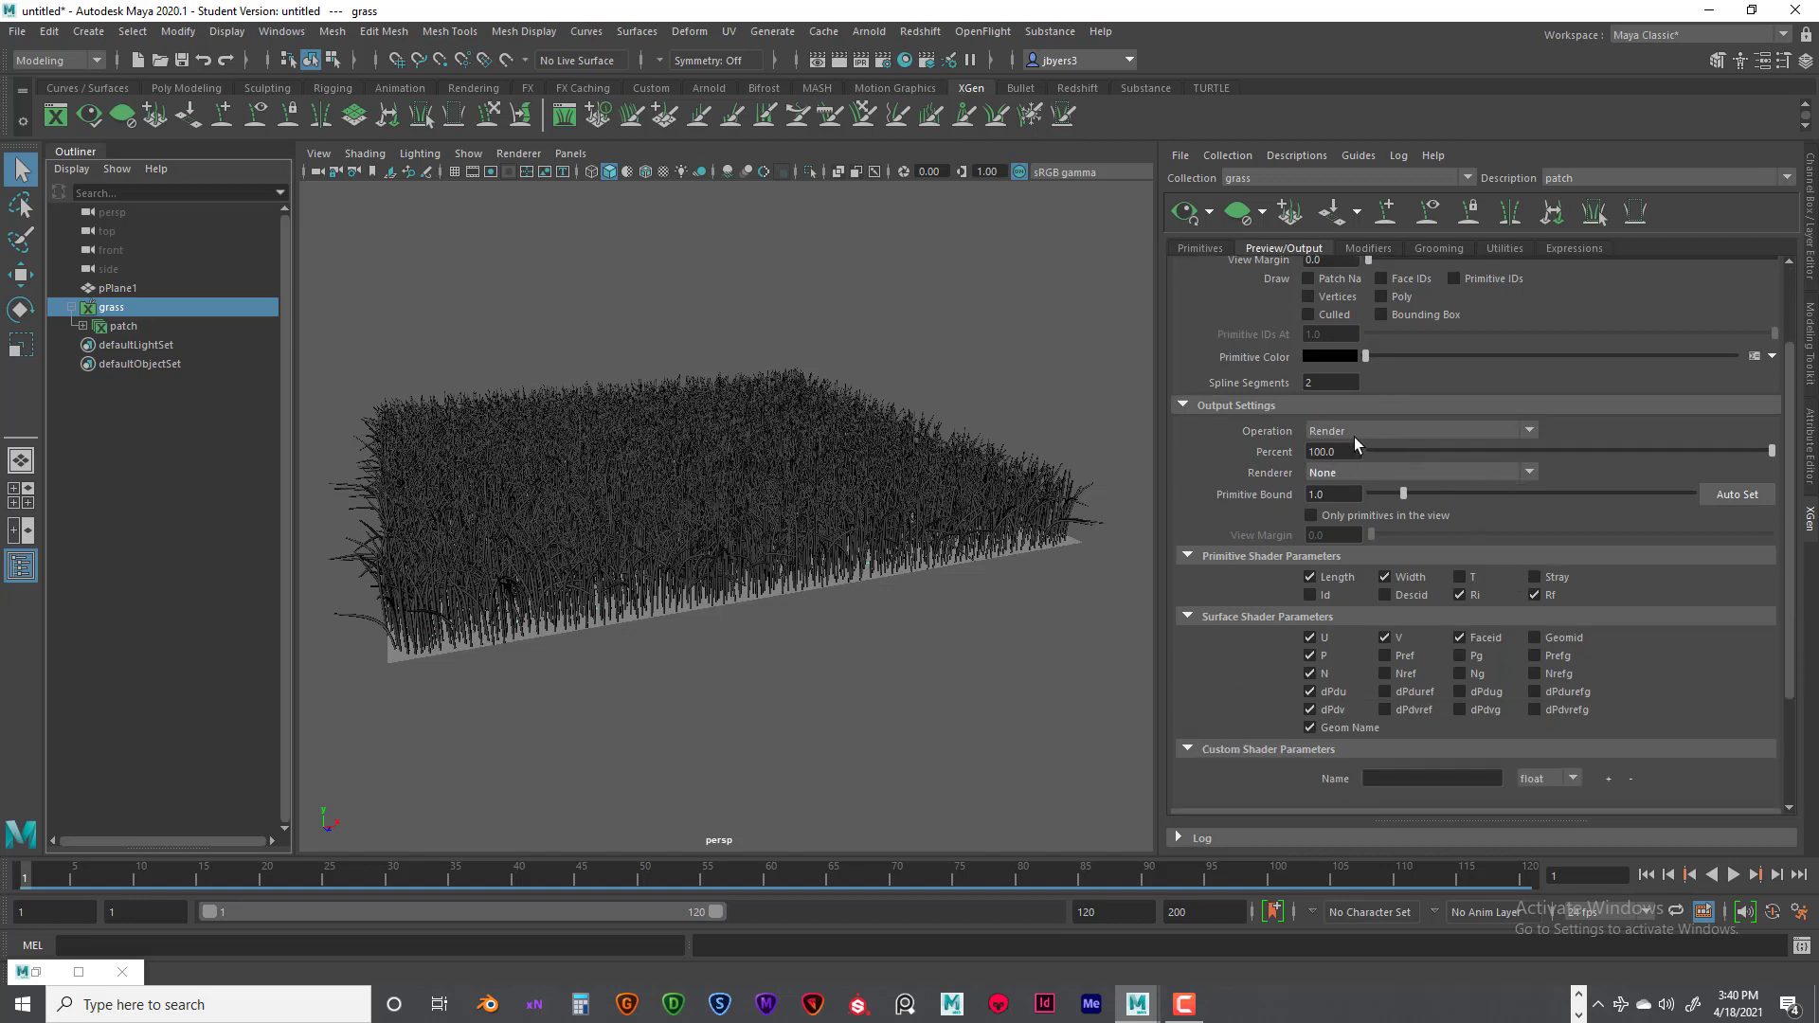
scroll(1415, 466, "down", 2)
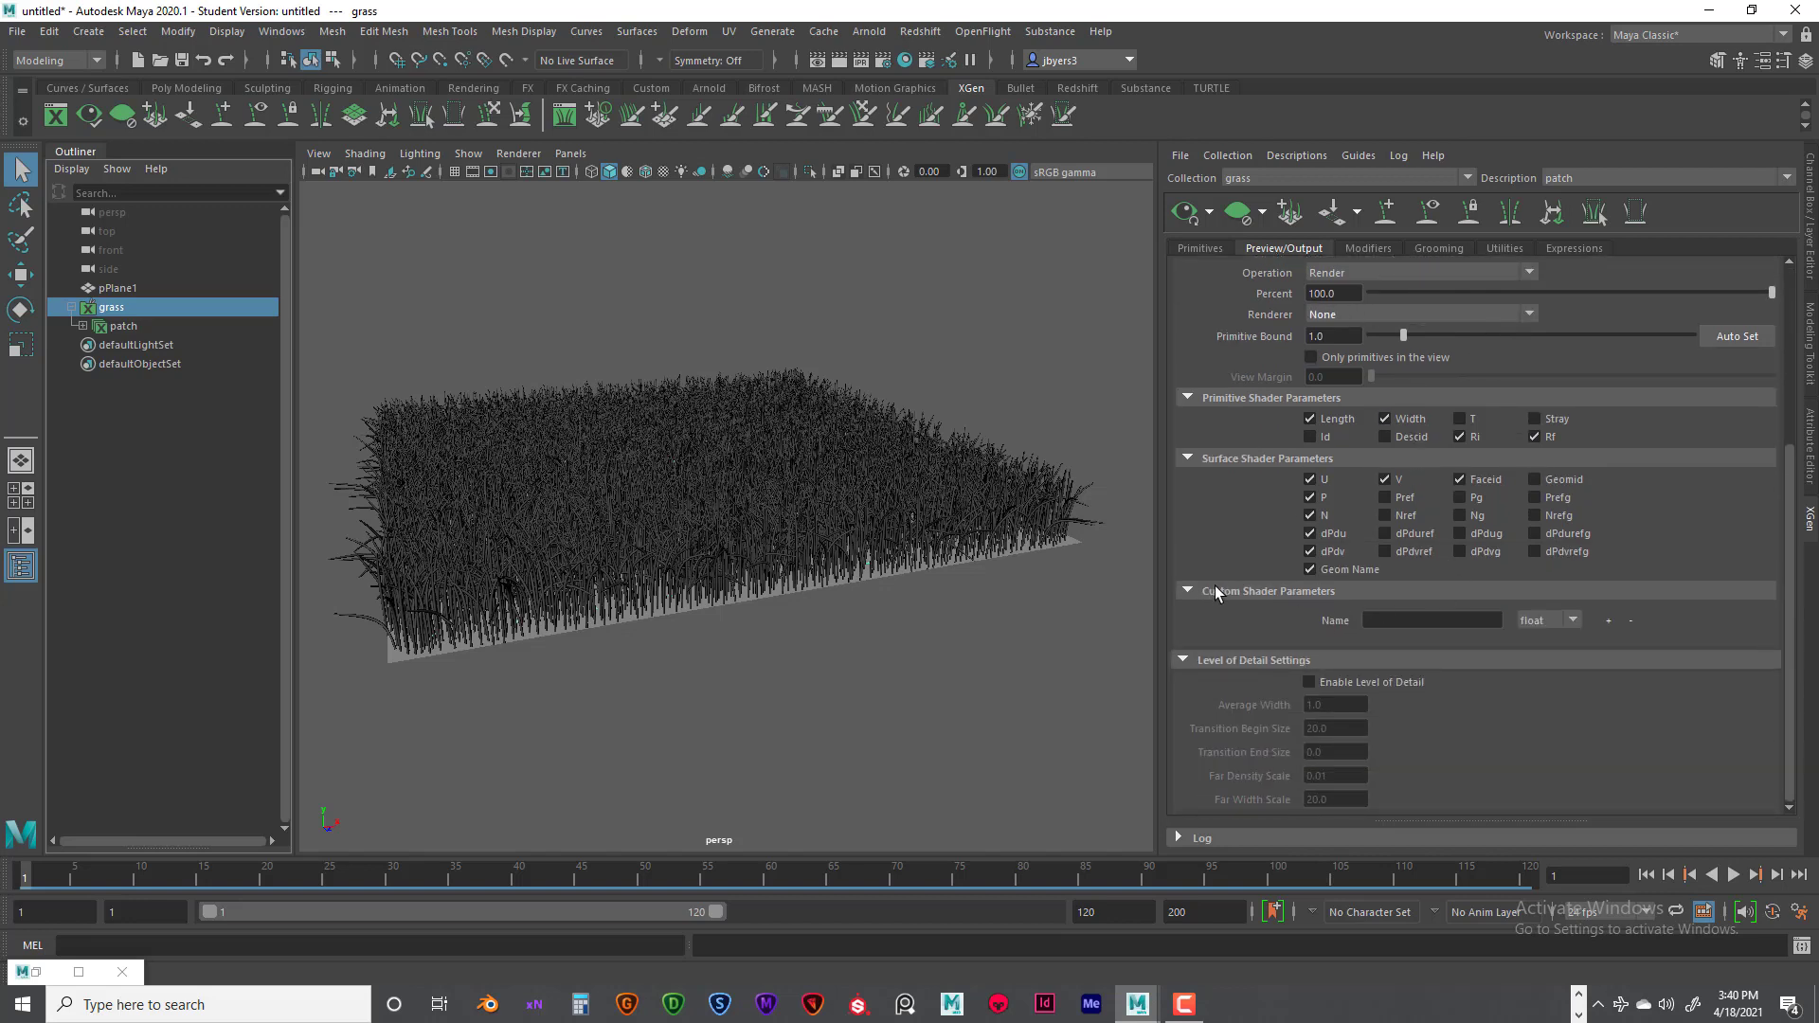
left_click(1386, 620)
type("grasscolor")
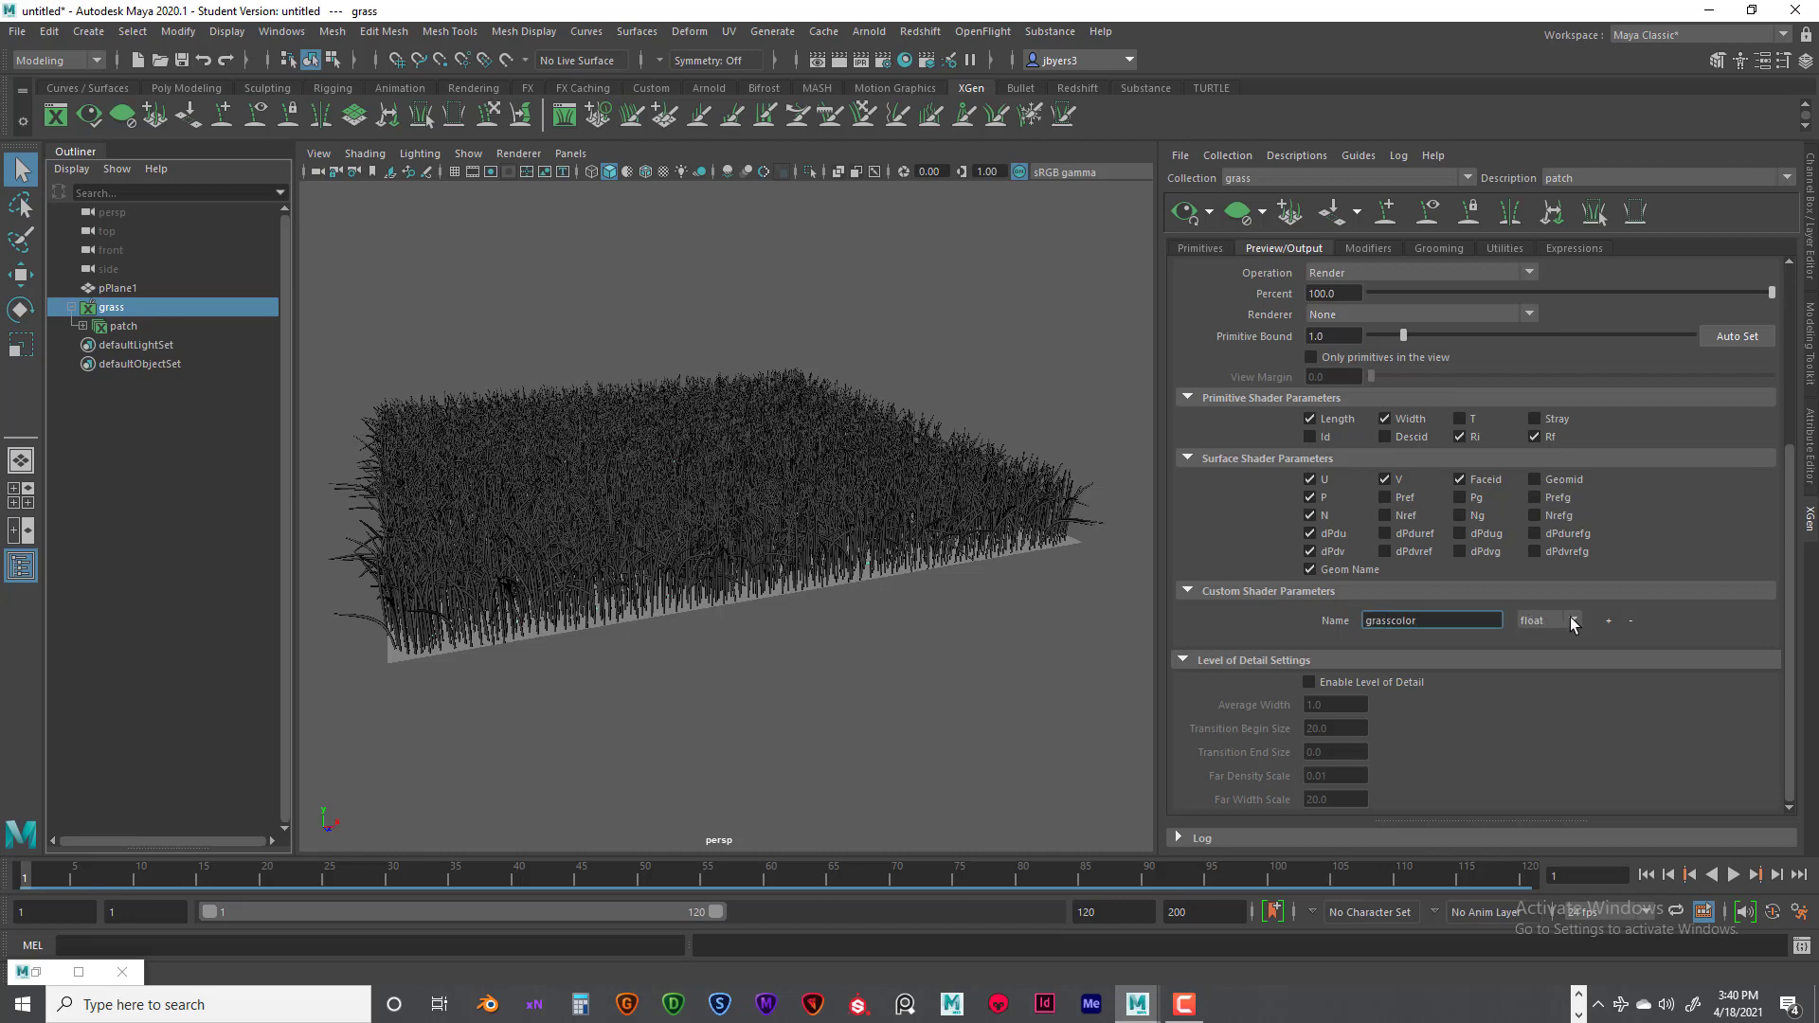
- Set the grasscolor custom shader parameter's type to color and add it to the patch description
left_click(1573, 620)
double_click(1432, 622)
left_click(1415, 622)
double_click(1433, 623)
left_click_drag(1412, 621, 1360, 622)
double_click(1375, 623)
left_click(1571, 621)
left_click(1609, 622)
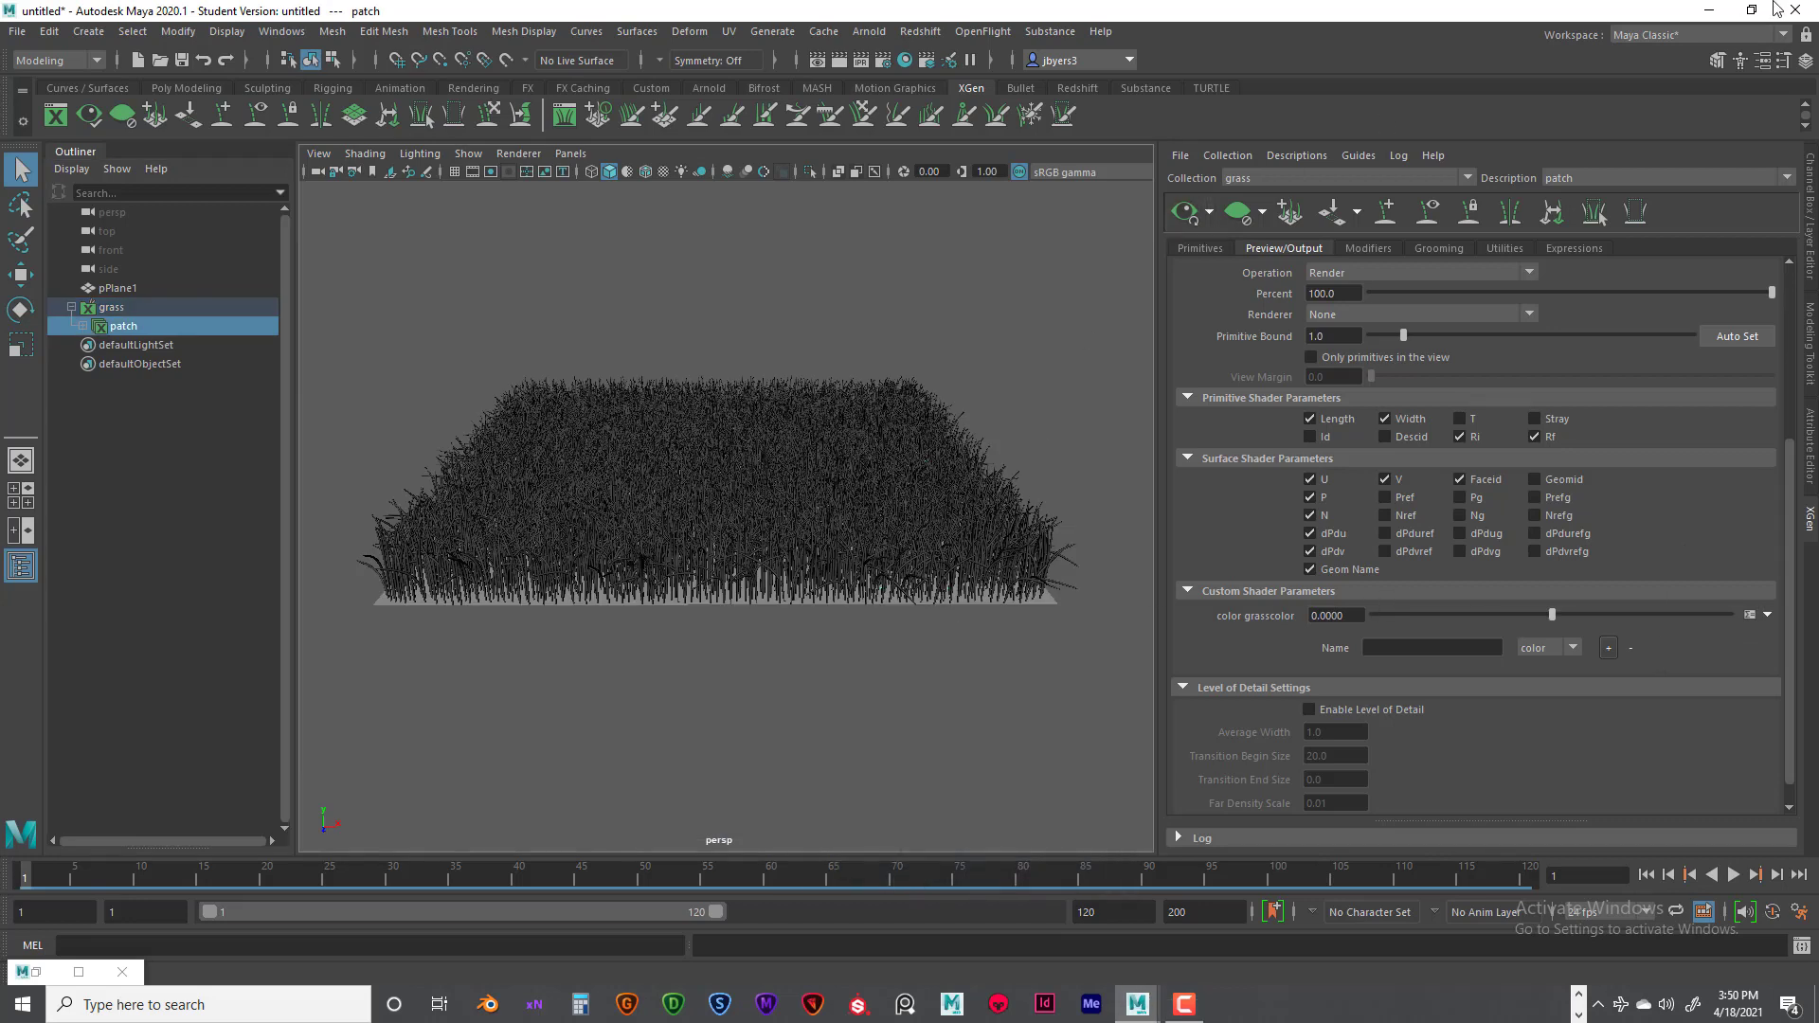
- Switch to the Word notes and examine the order of the red, green and blue components in the RGB colour examples
left_click(1706, 13)
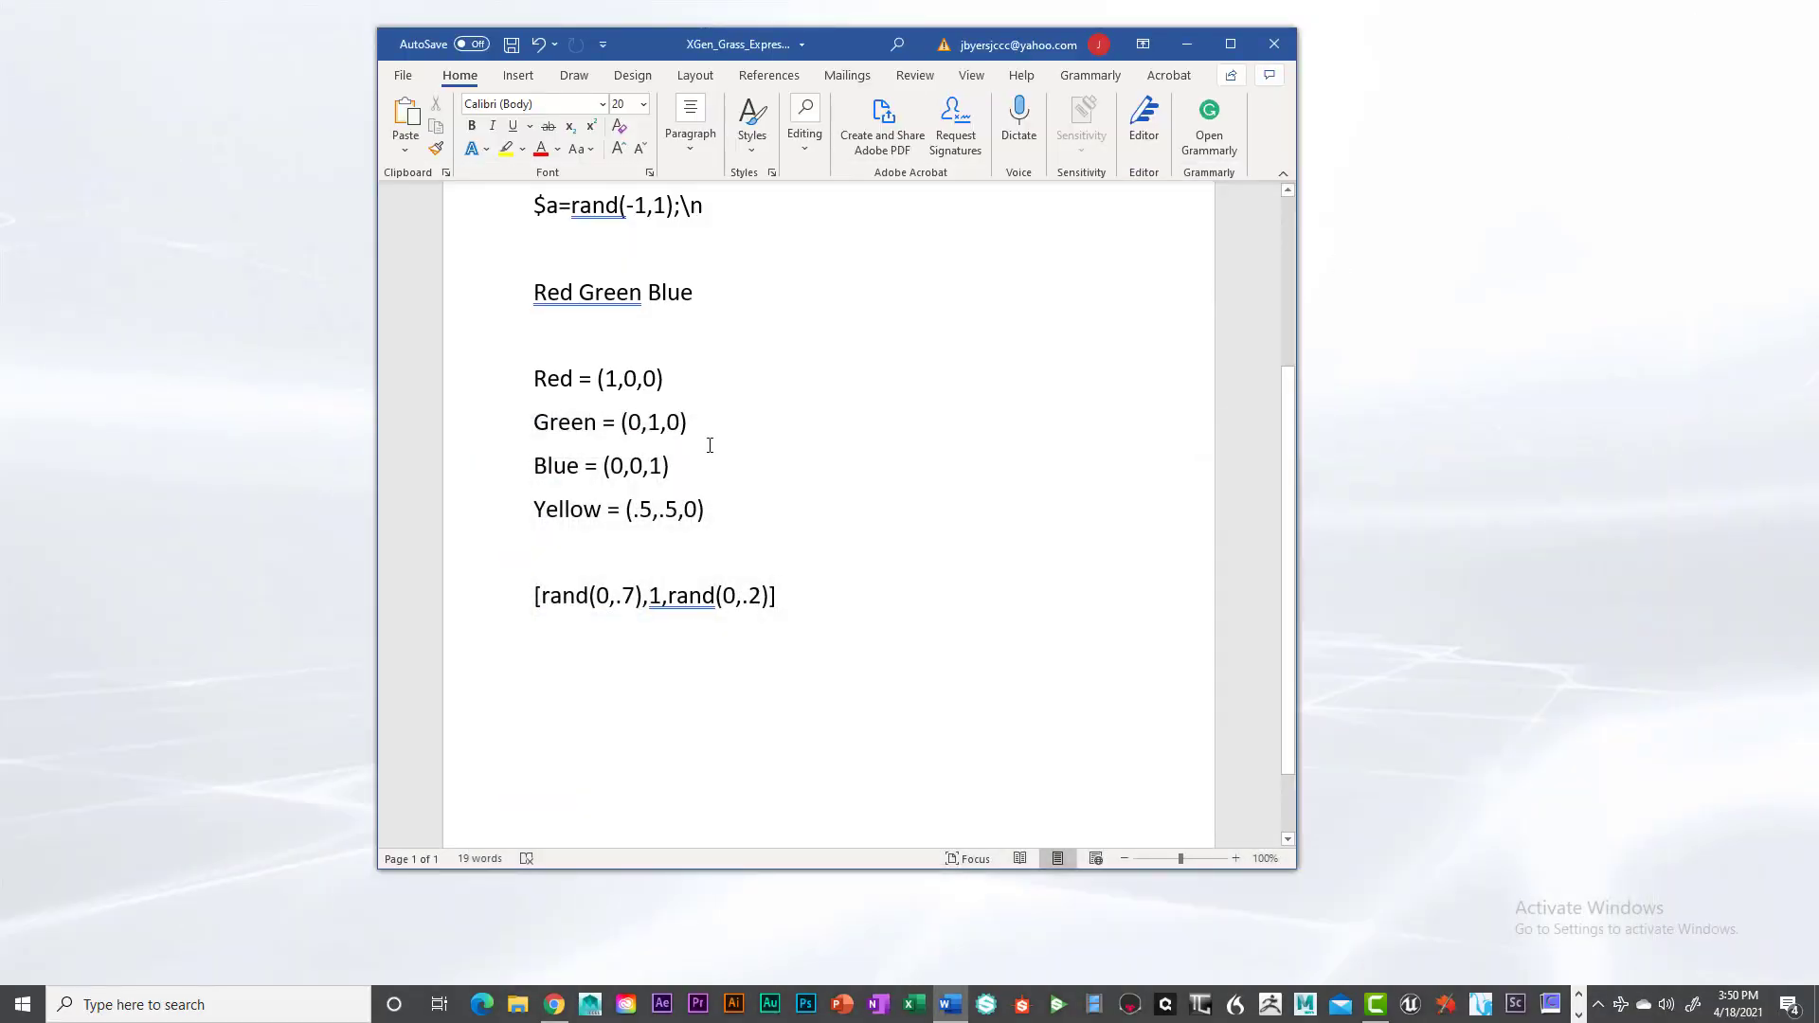
scroll(889, 401, "down", 1)
scroll(890, 402, "up", 2)
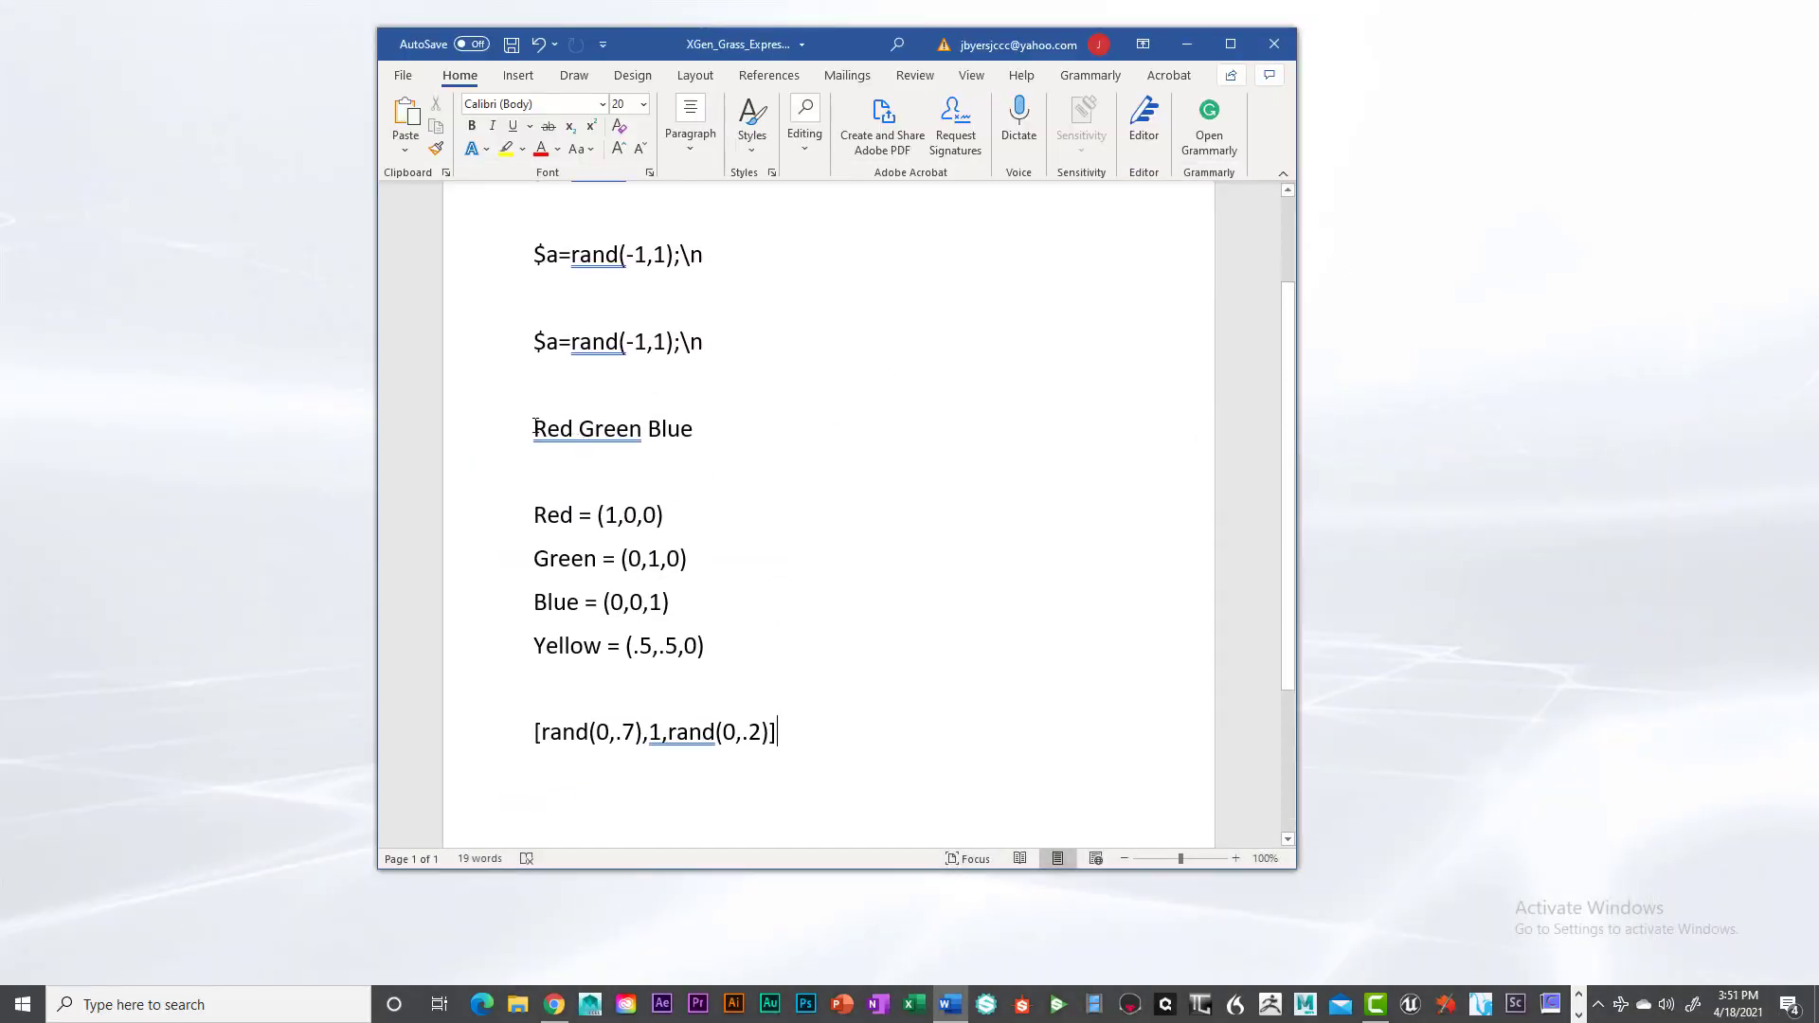
left_click_drag(536, 427, 706, 437)
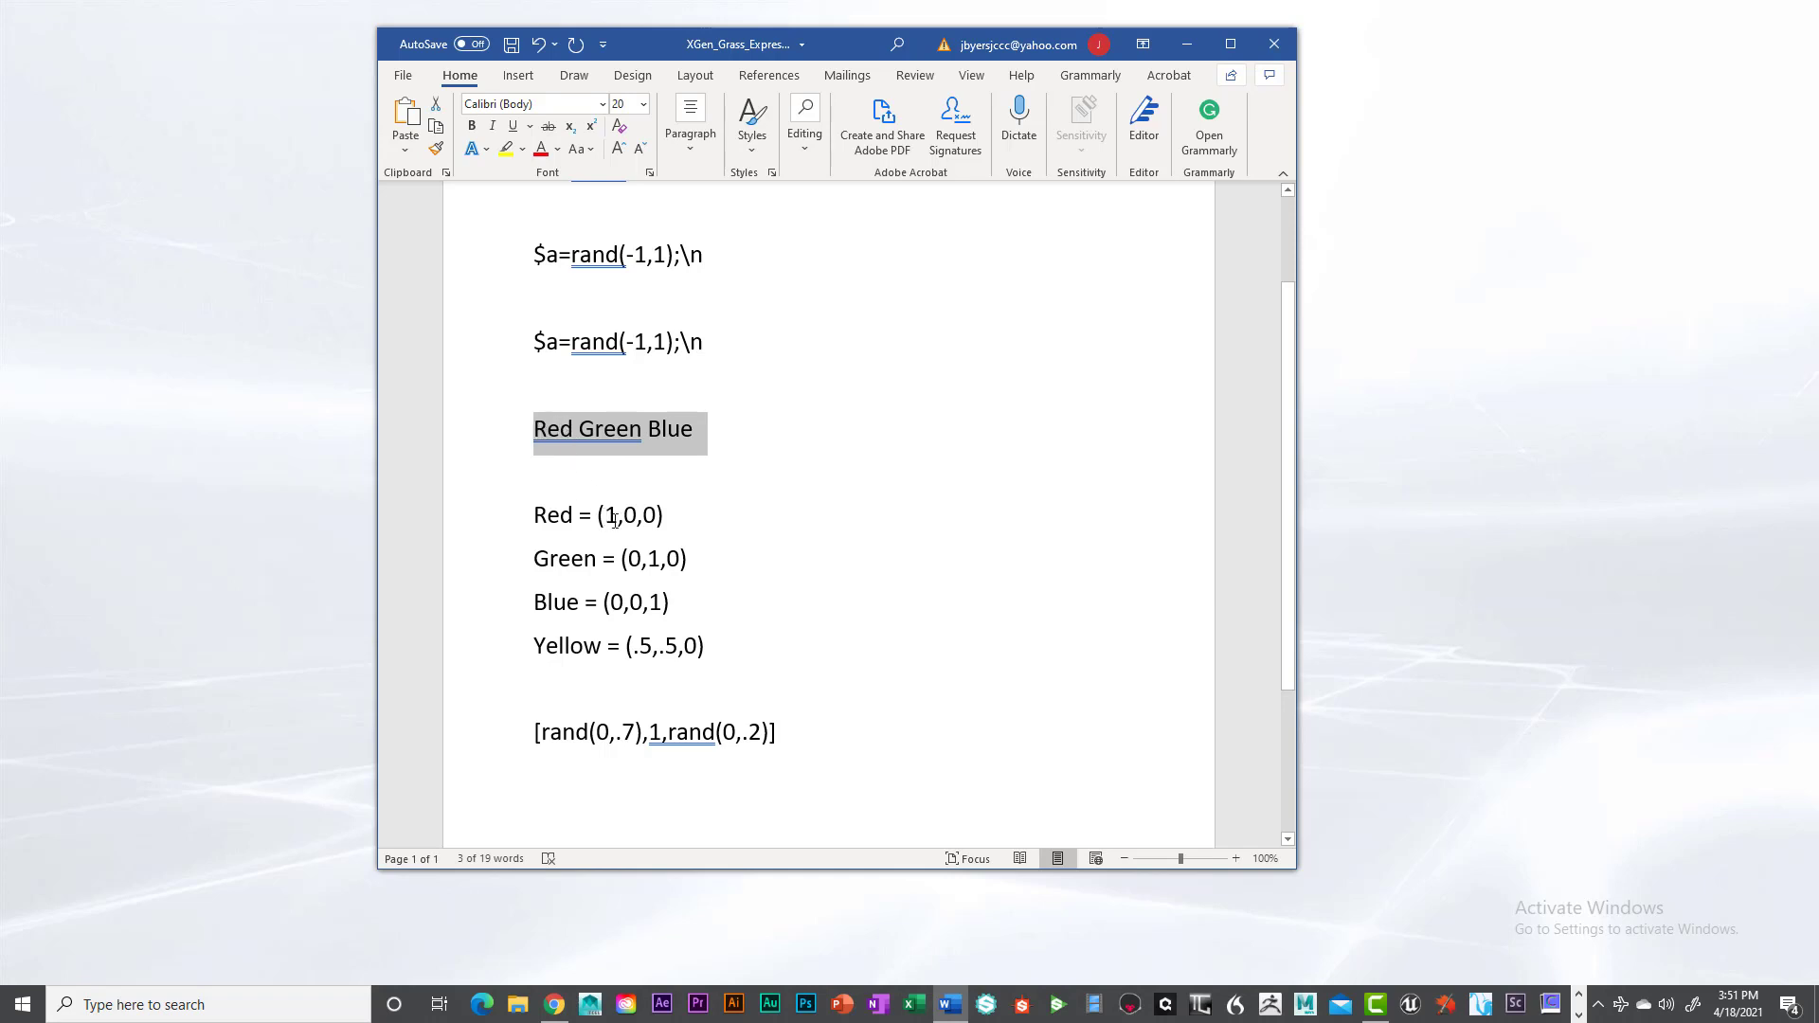
left_click_drag(605, 517, 618, 516)
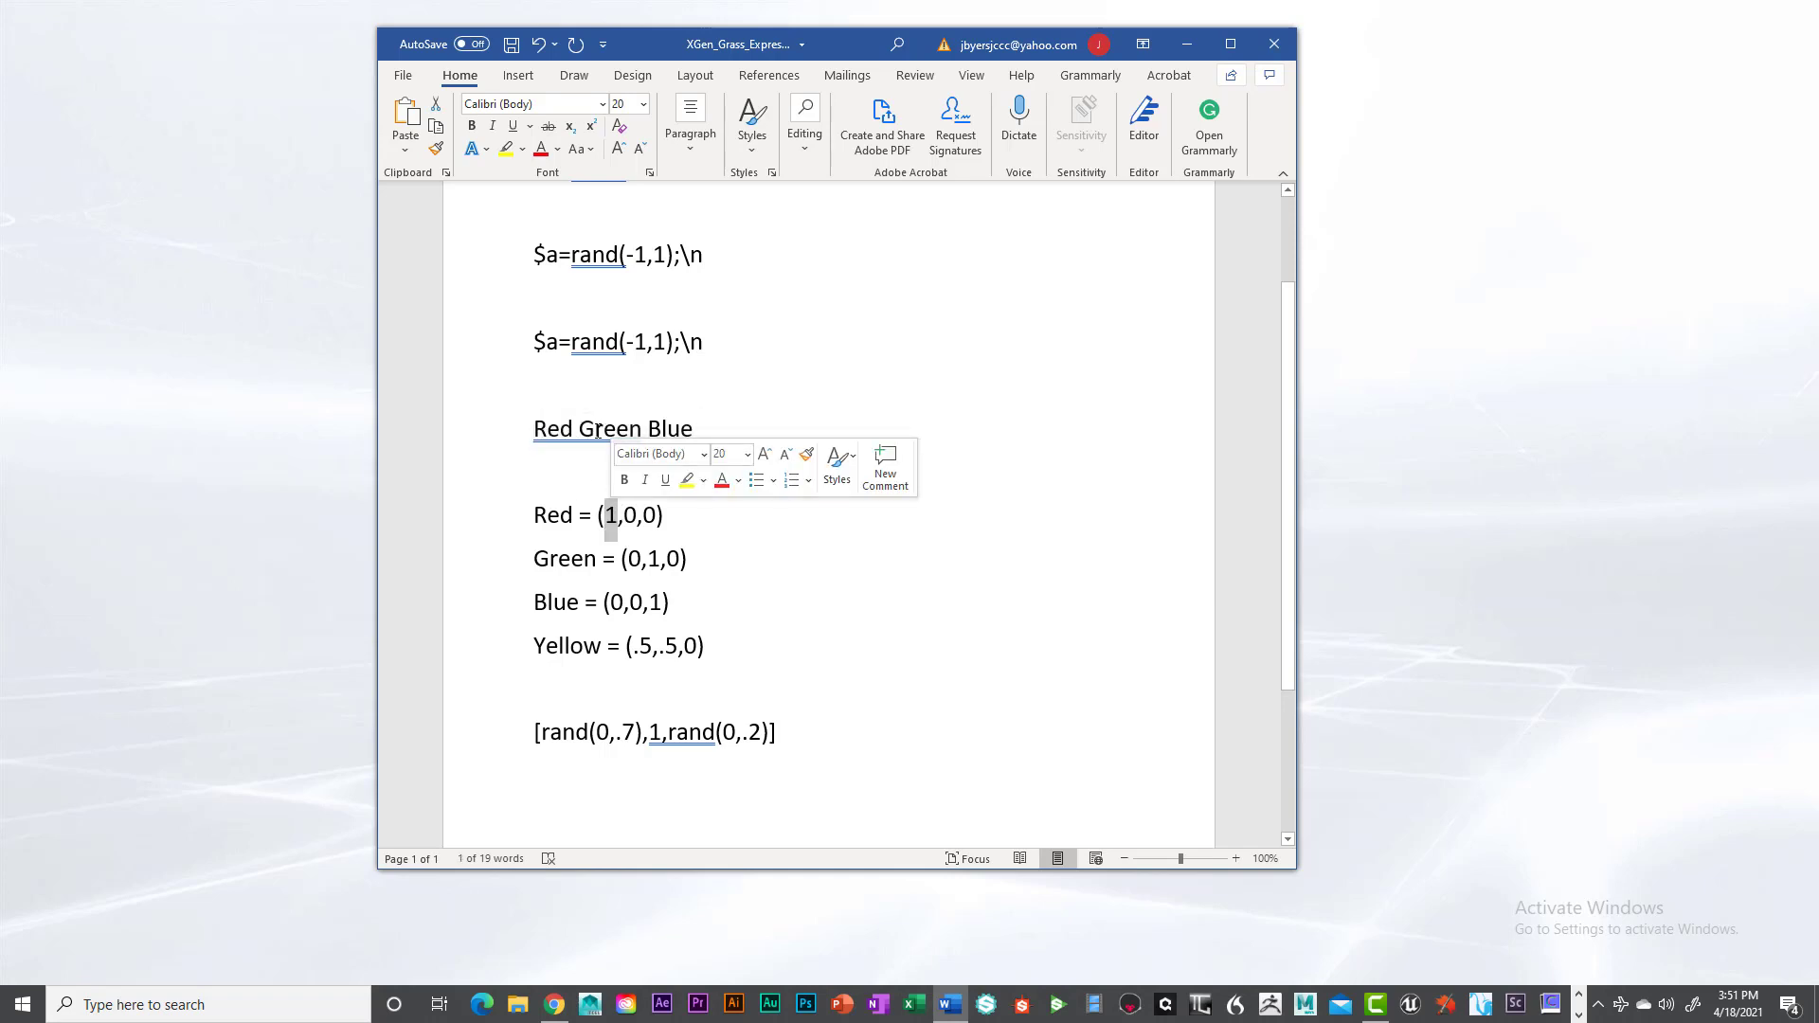
left_click_drag(580, 428, 648, 428)
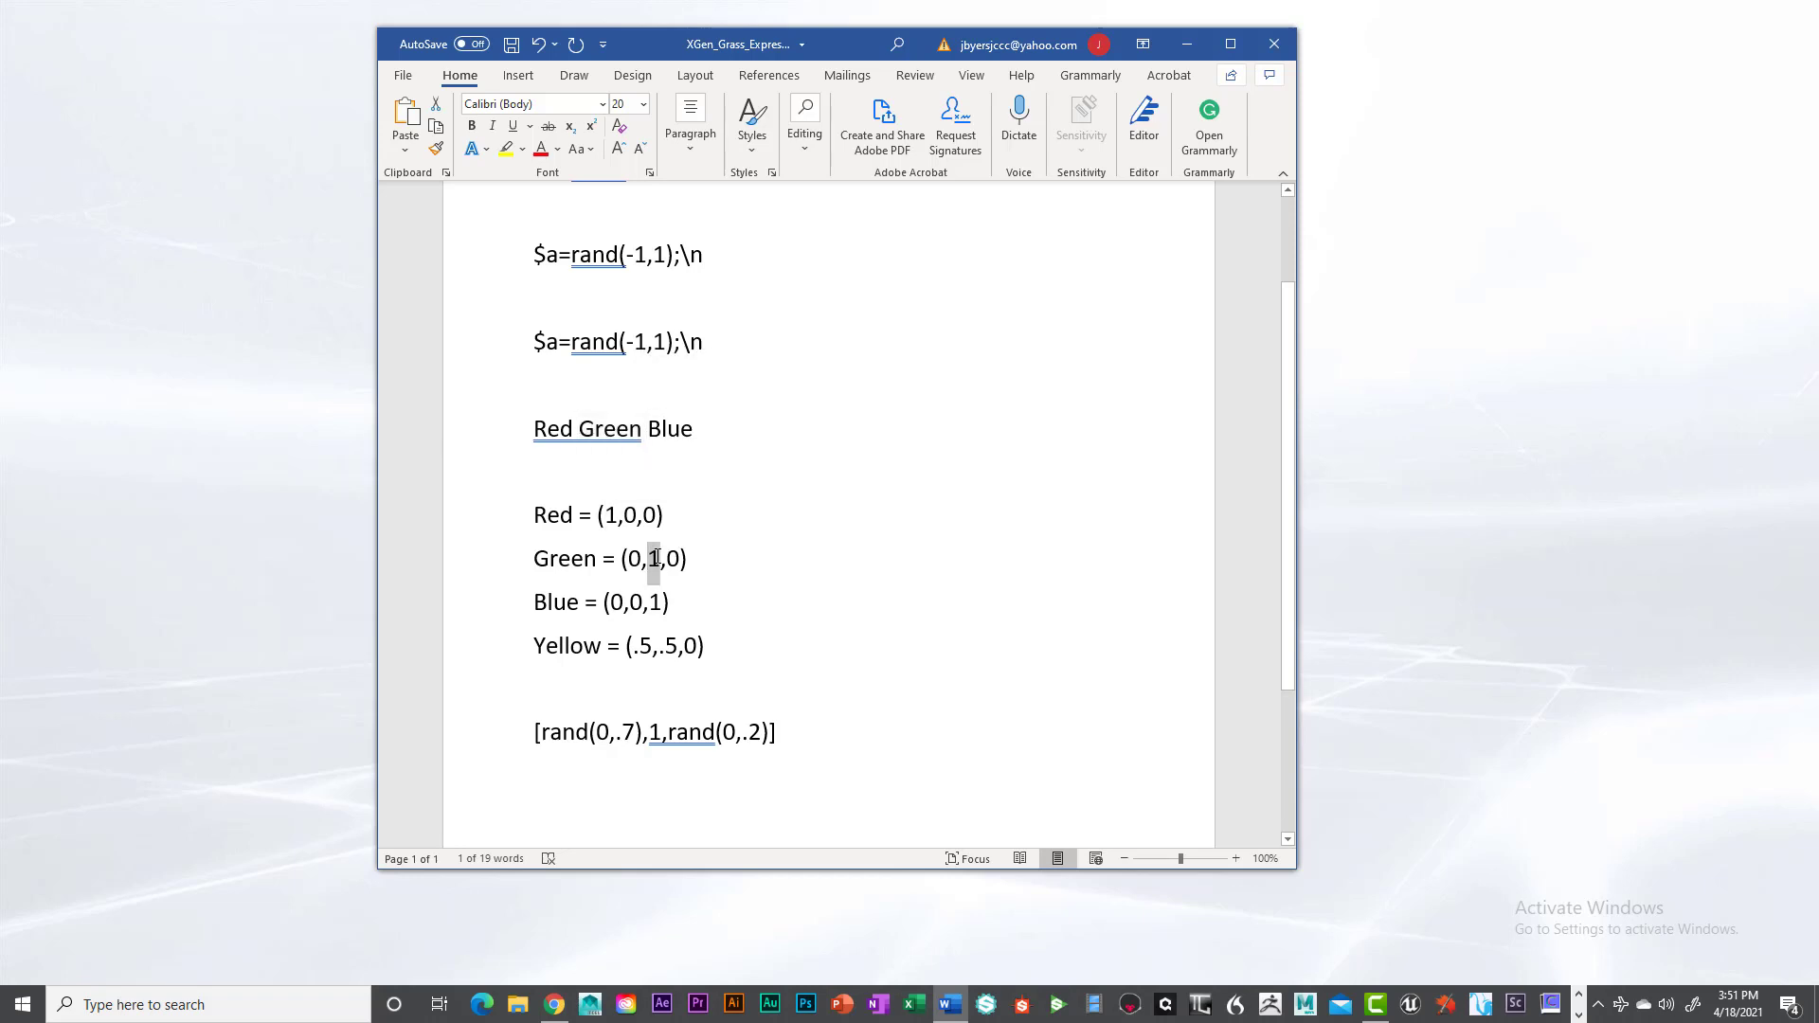
left_click(648, 430)
double_click(672, 431)
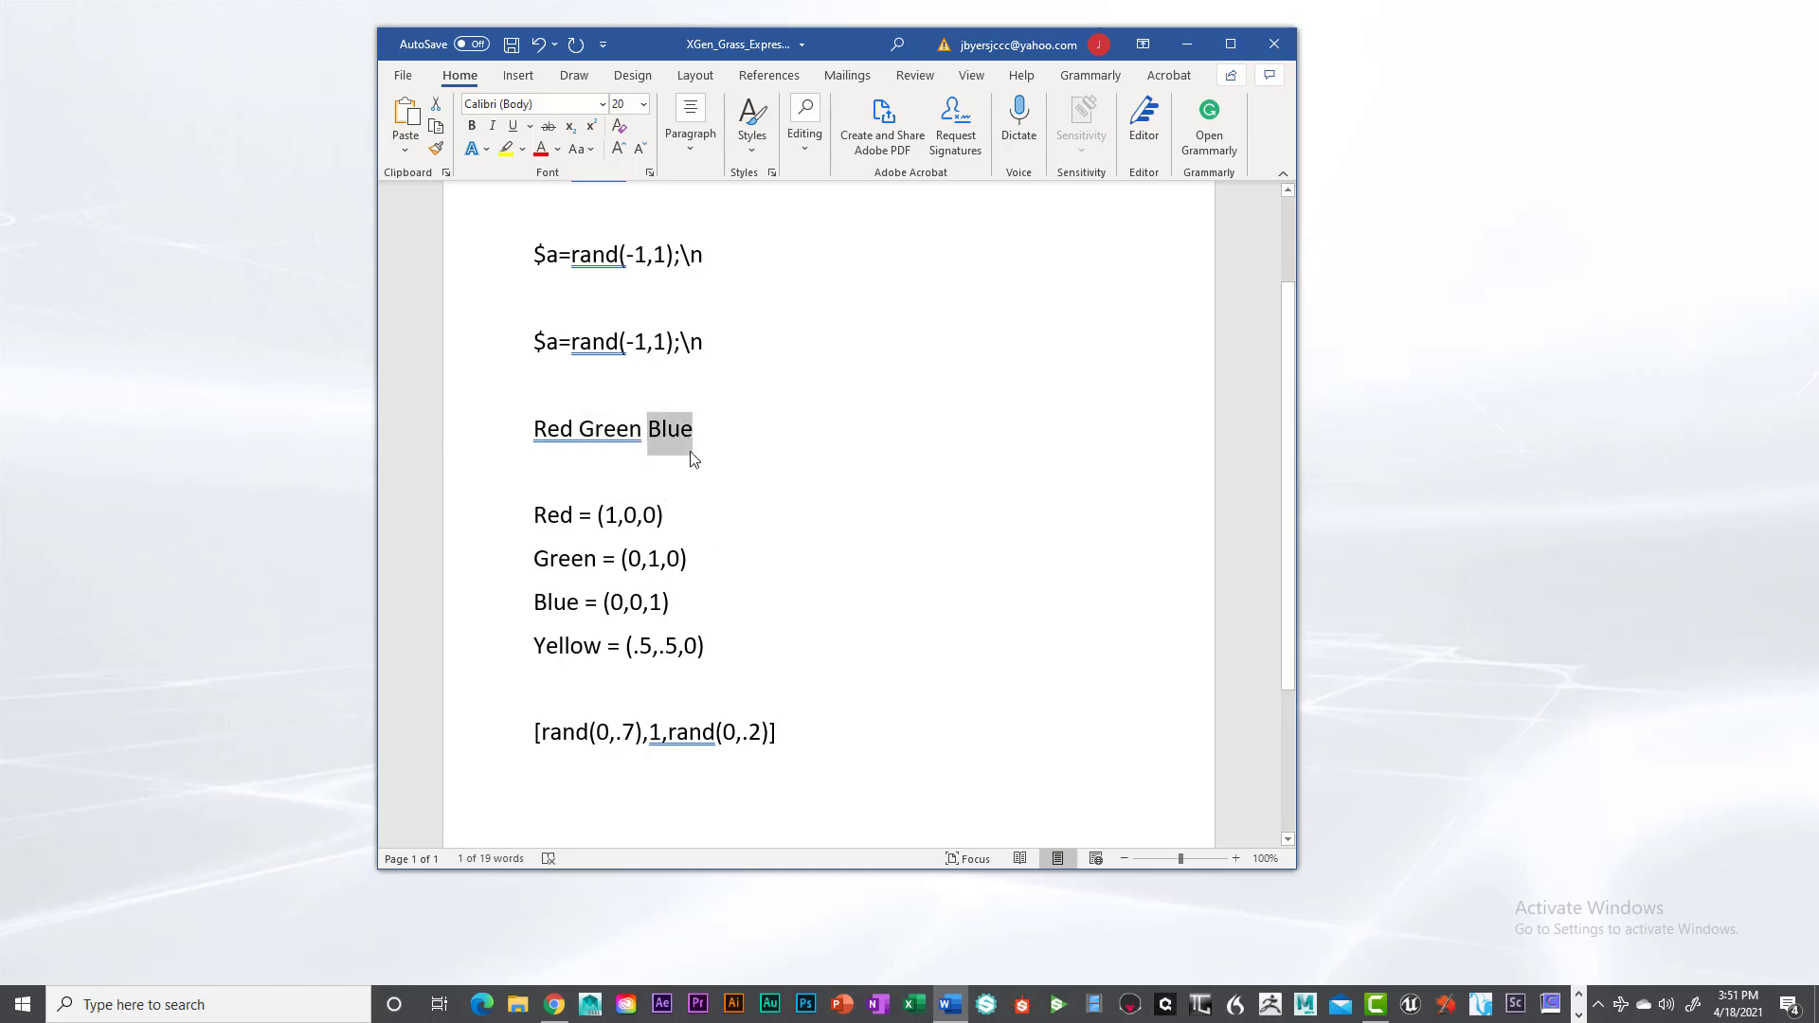
double_click(656, 603)
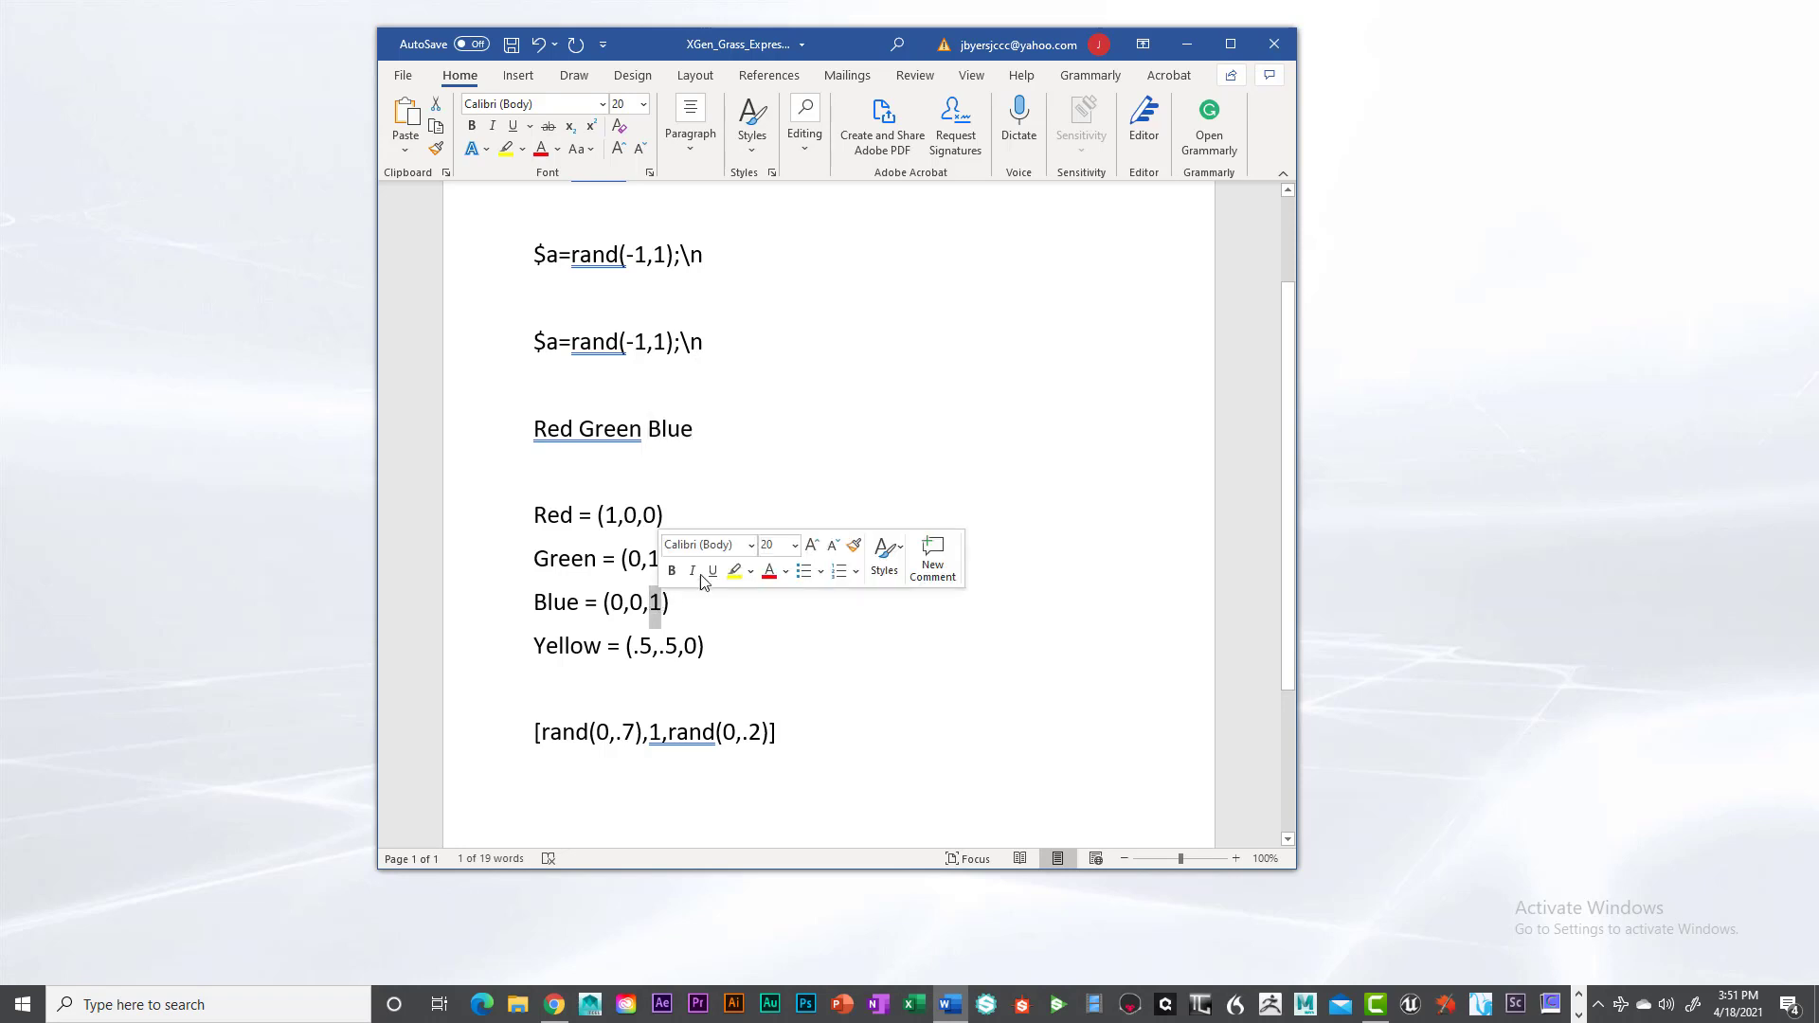
left_click(701, 577)
left_click(678, 494)
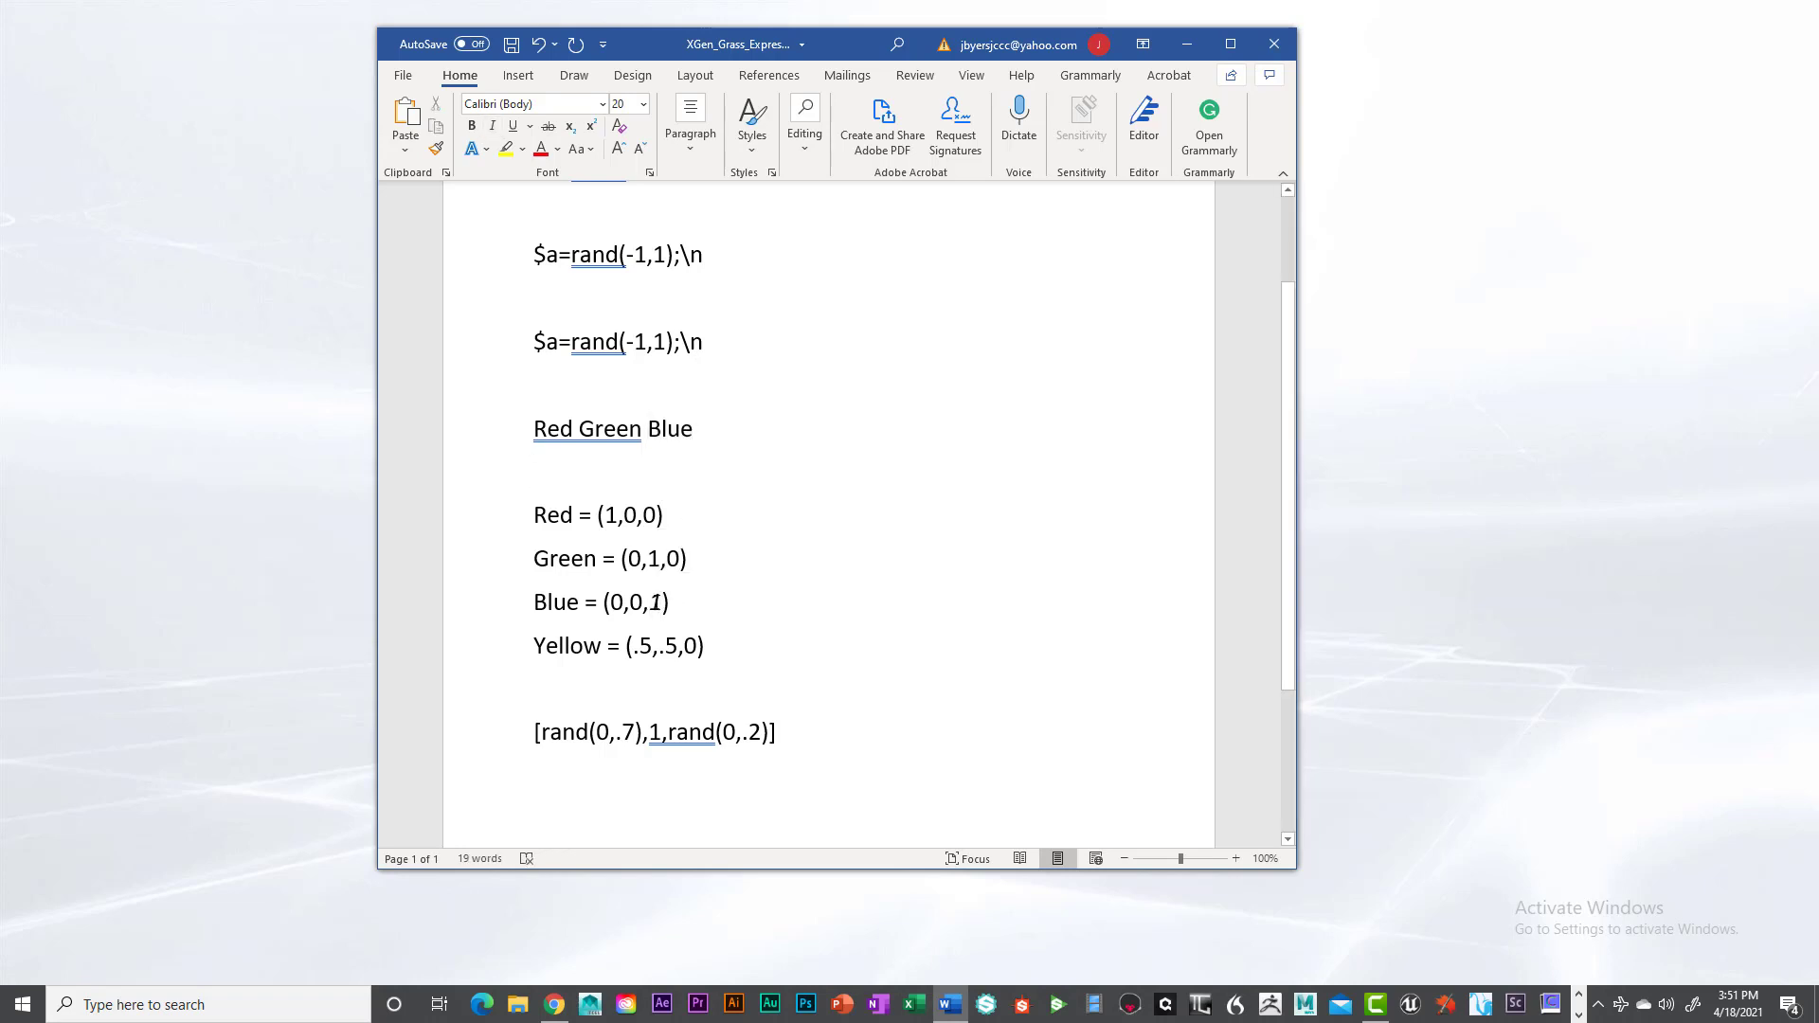
double_click(656, 602)
double_click(658, 605)
right_click(661, 607)
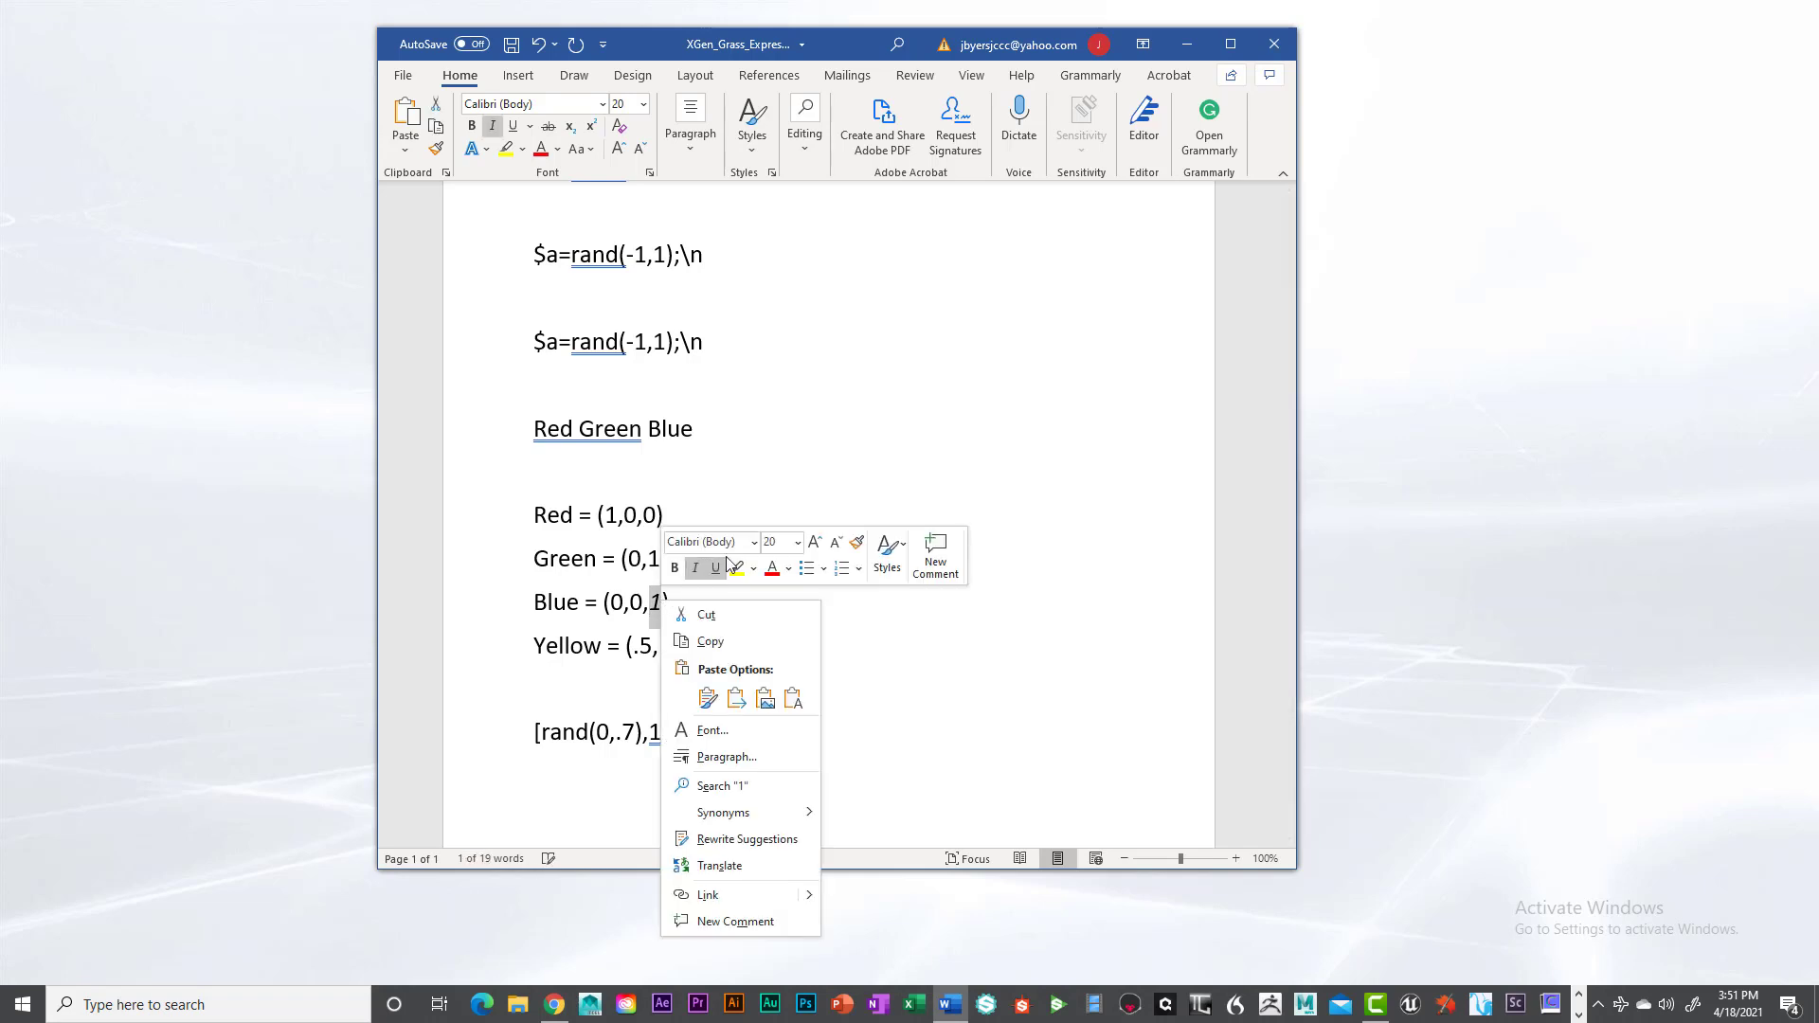
left_click(695, 569)
left_click(817, 494)
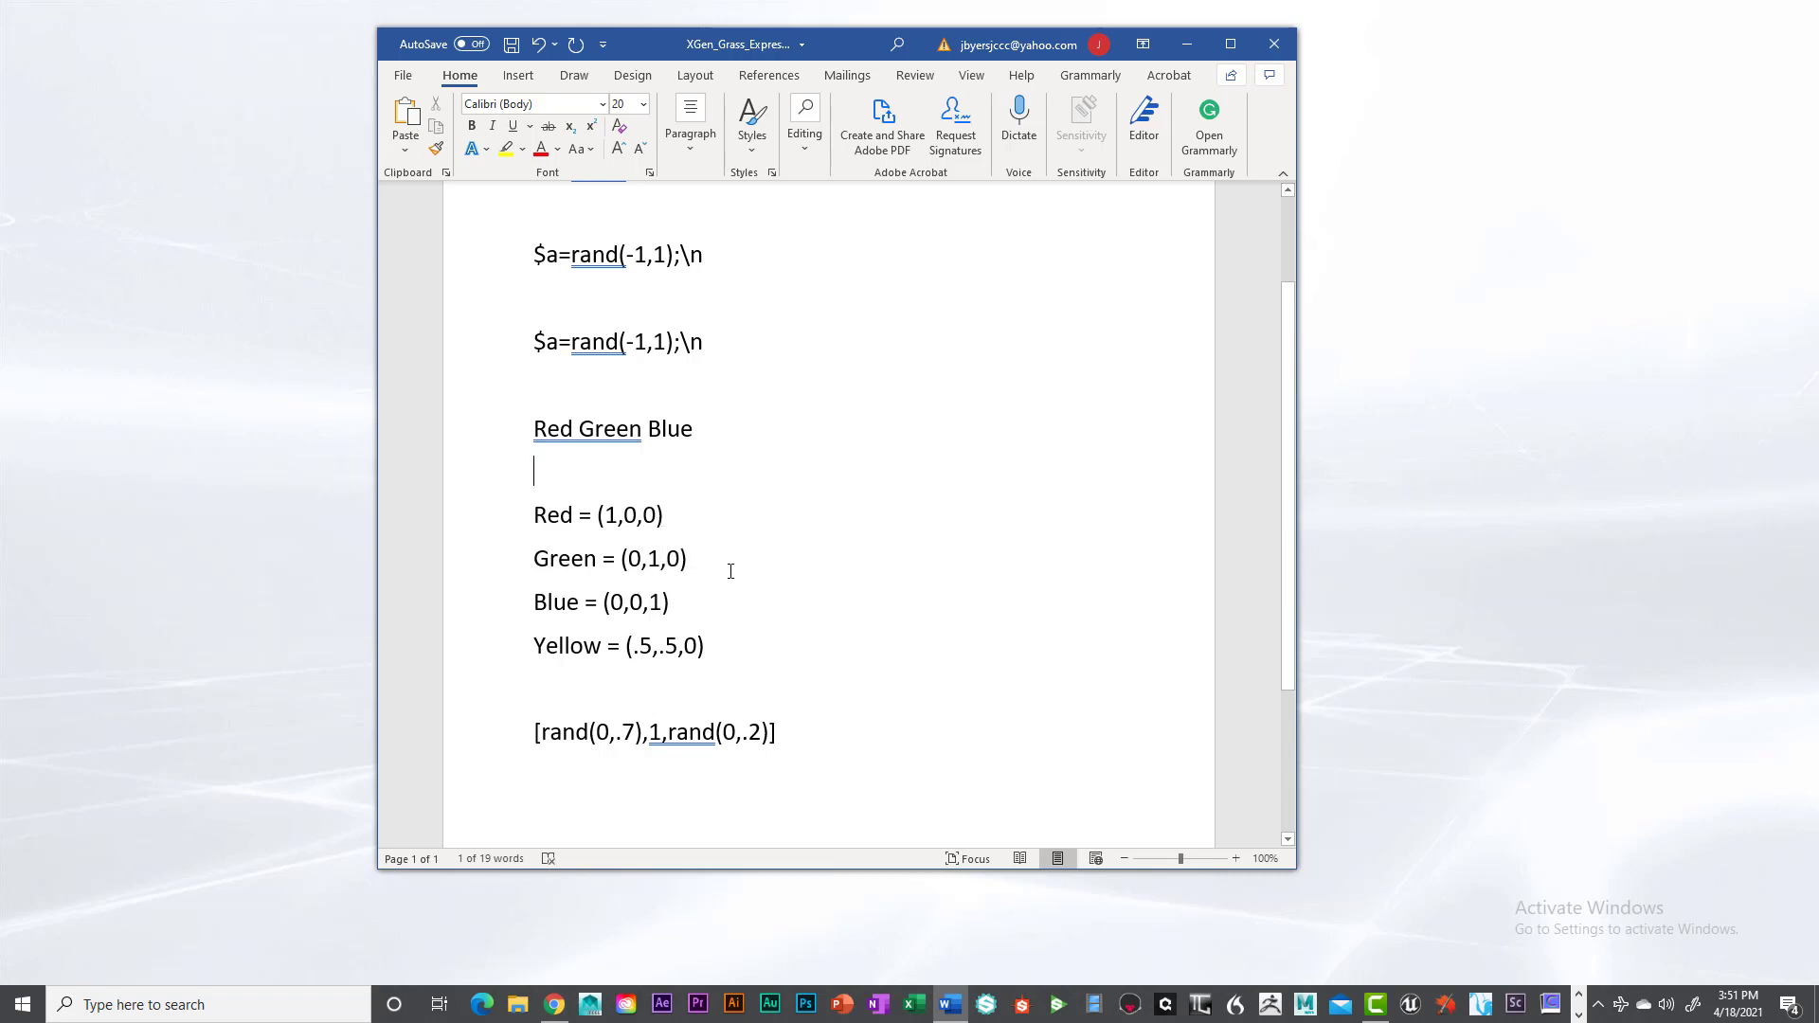
- Examine the Yellow component values and the random colour expression at the end of the notes
double_click(563, 645)
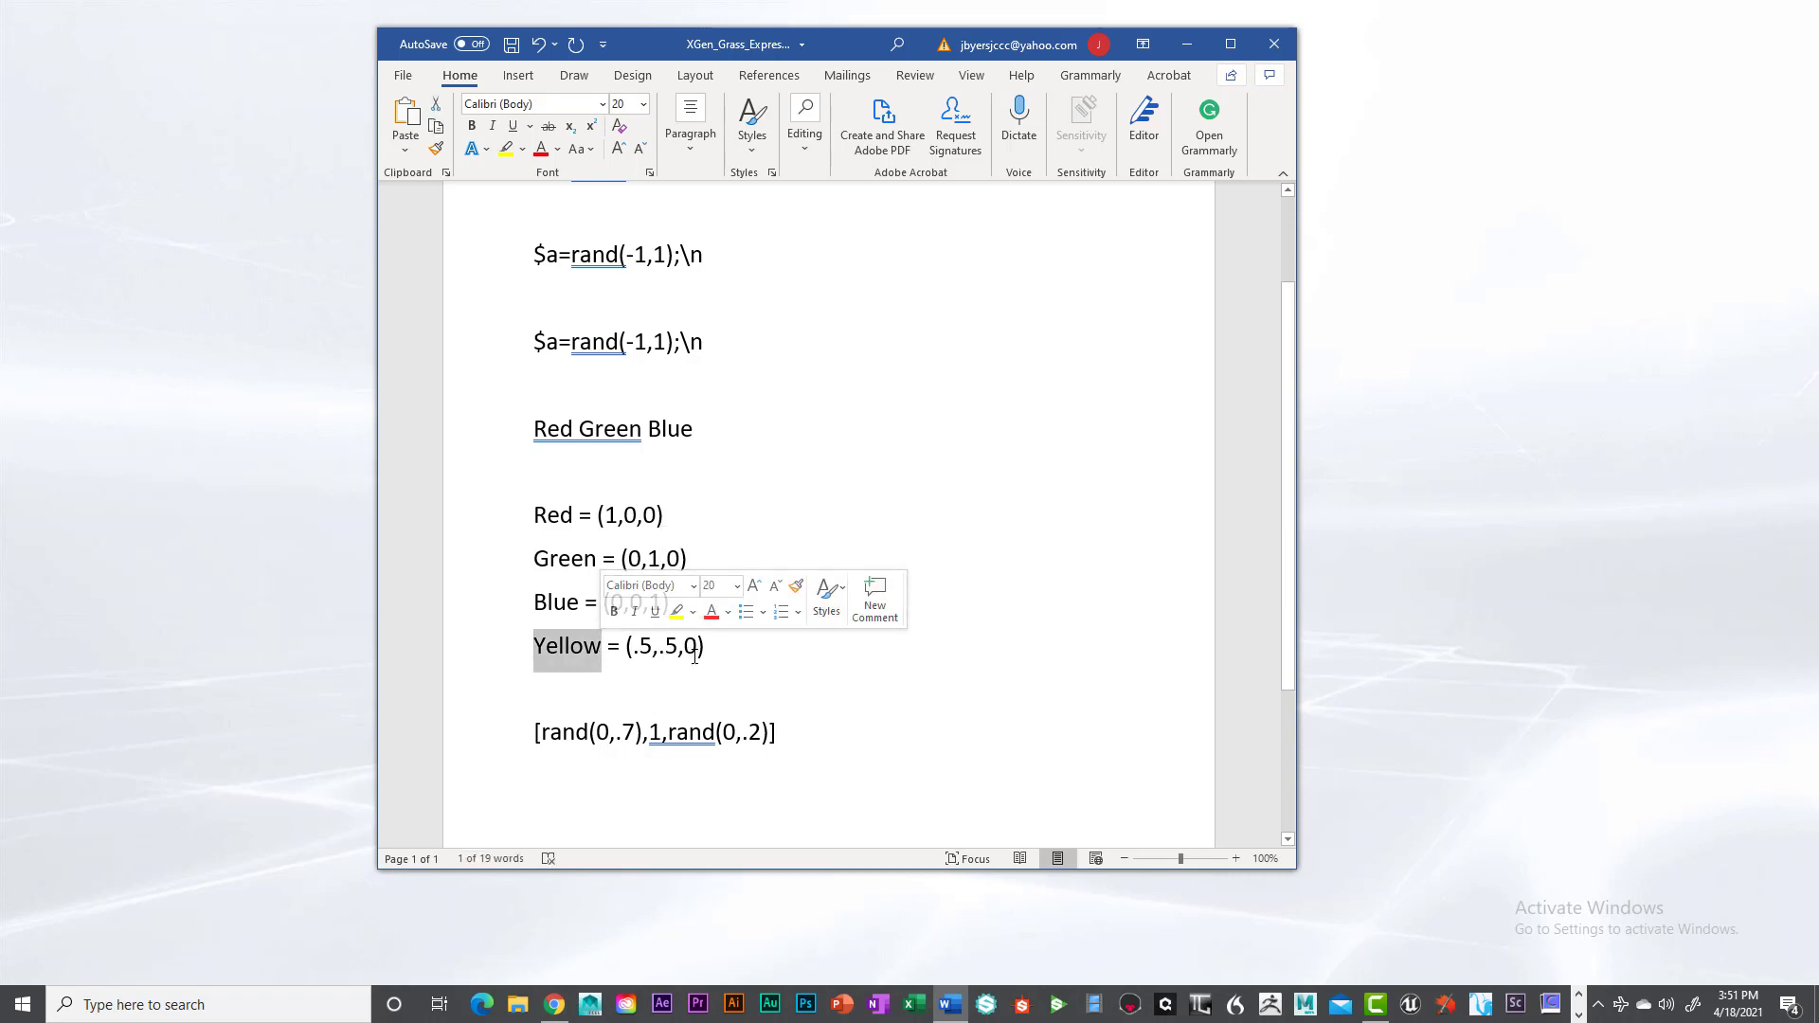
left_click(767, 681)
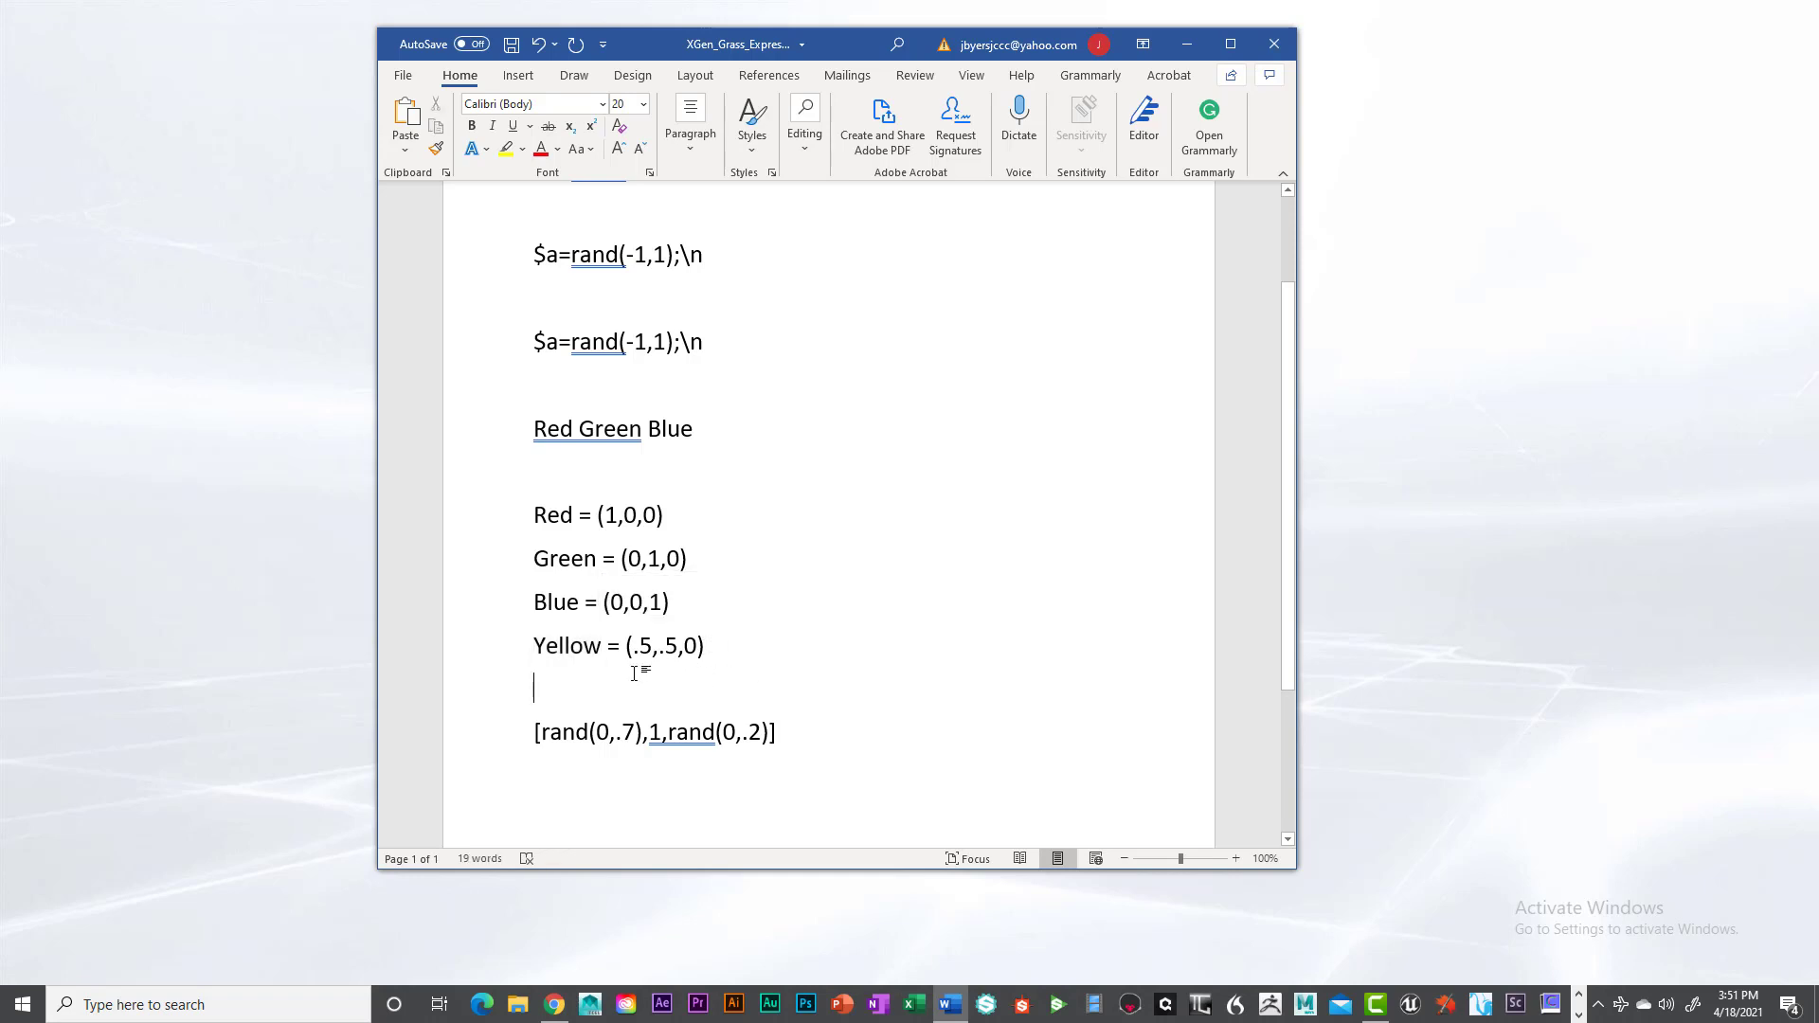
left_click_drag(535, 732, 778, 736)
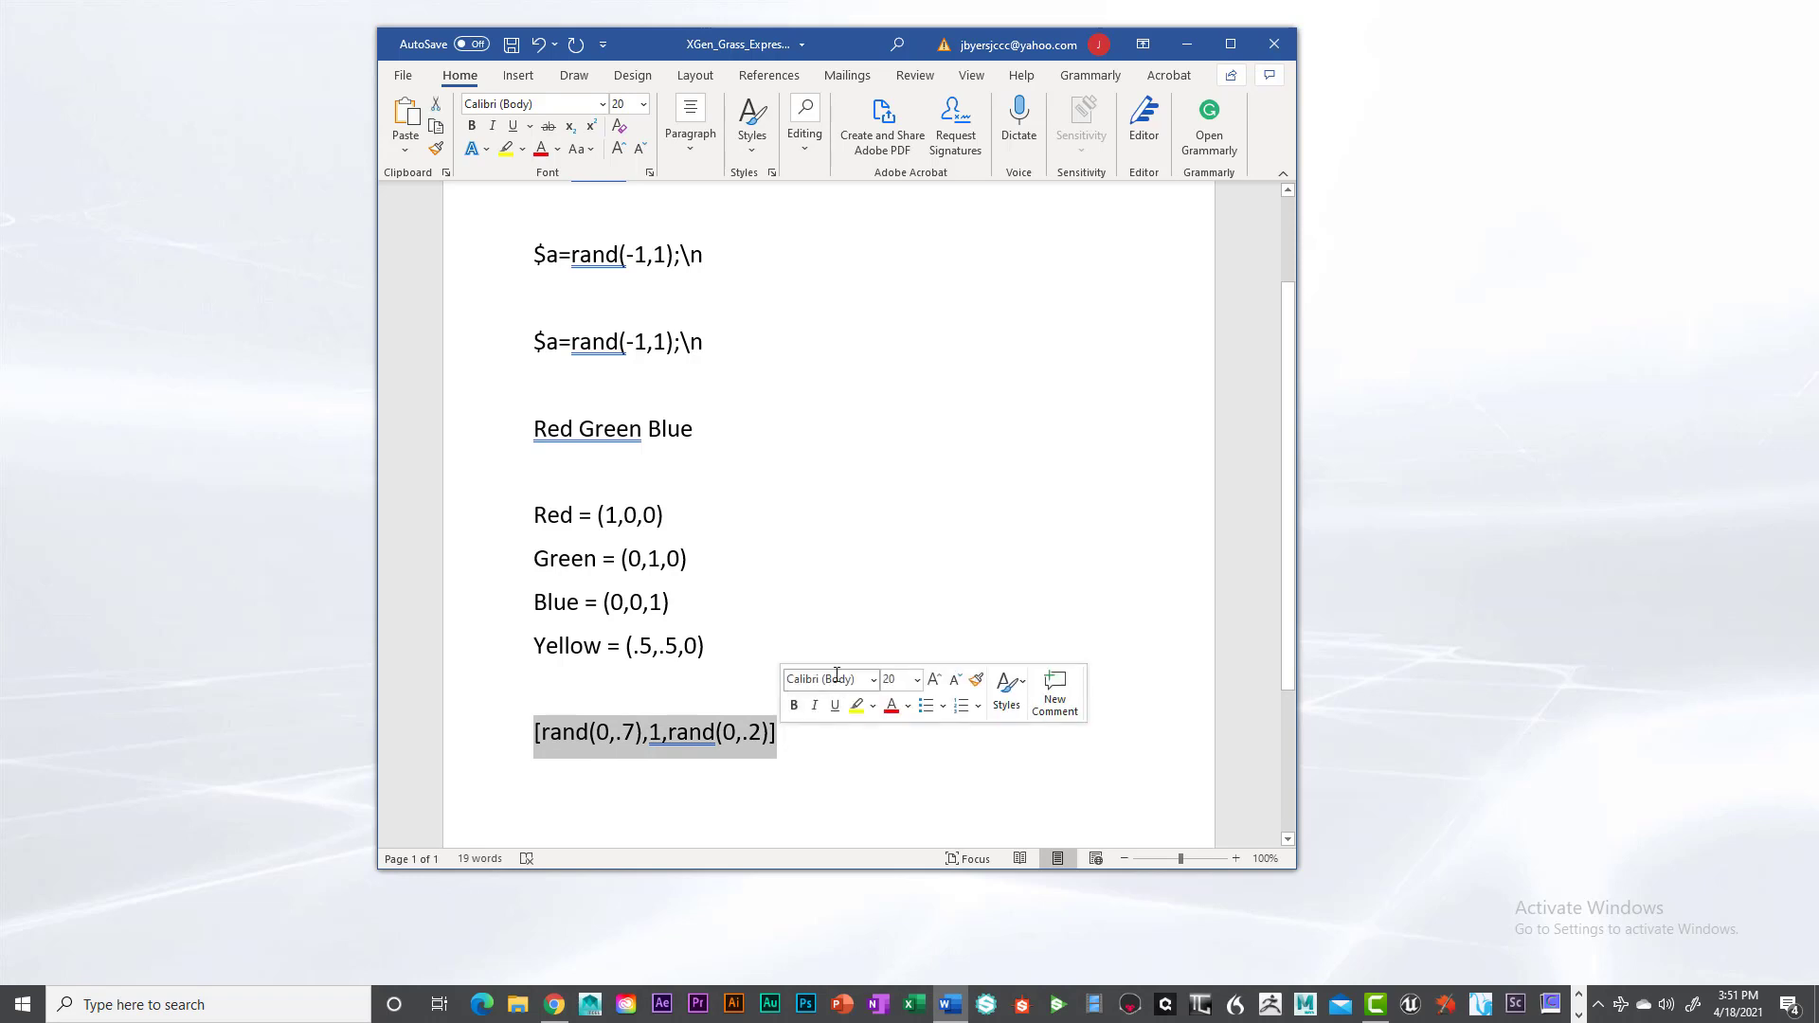
left_click(785, 602)
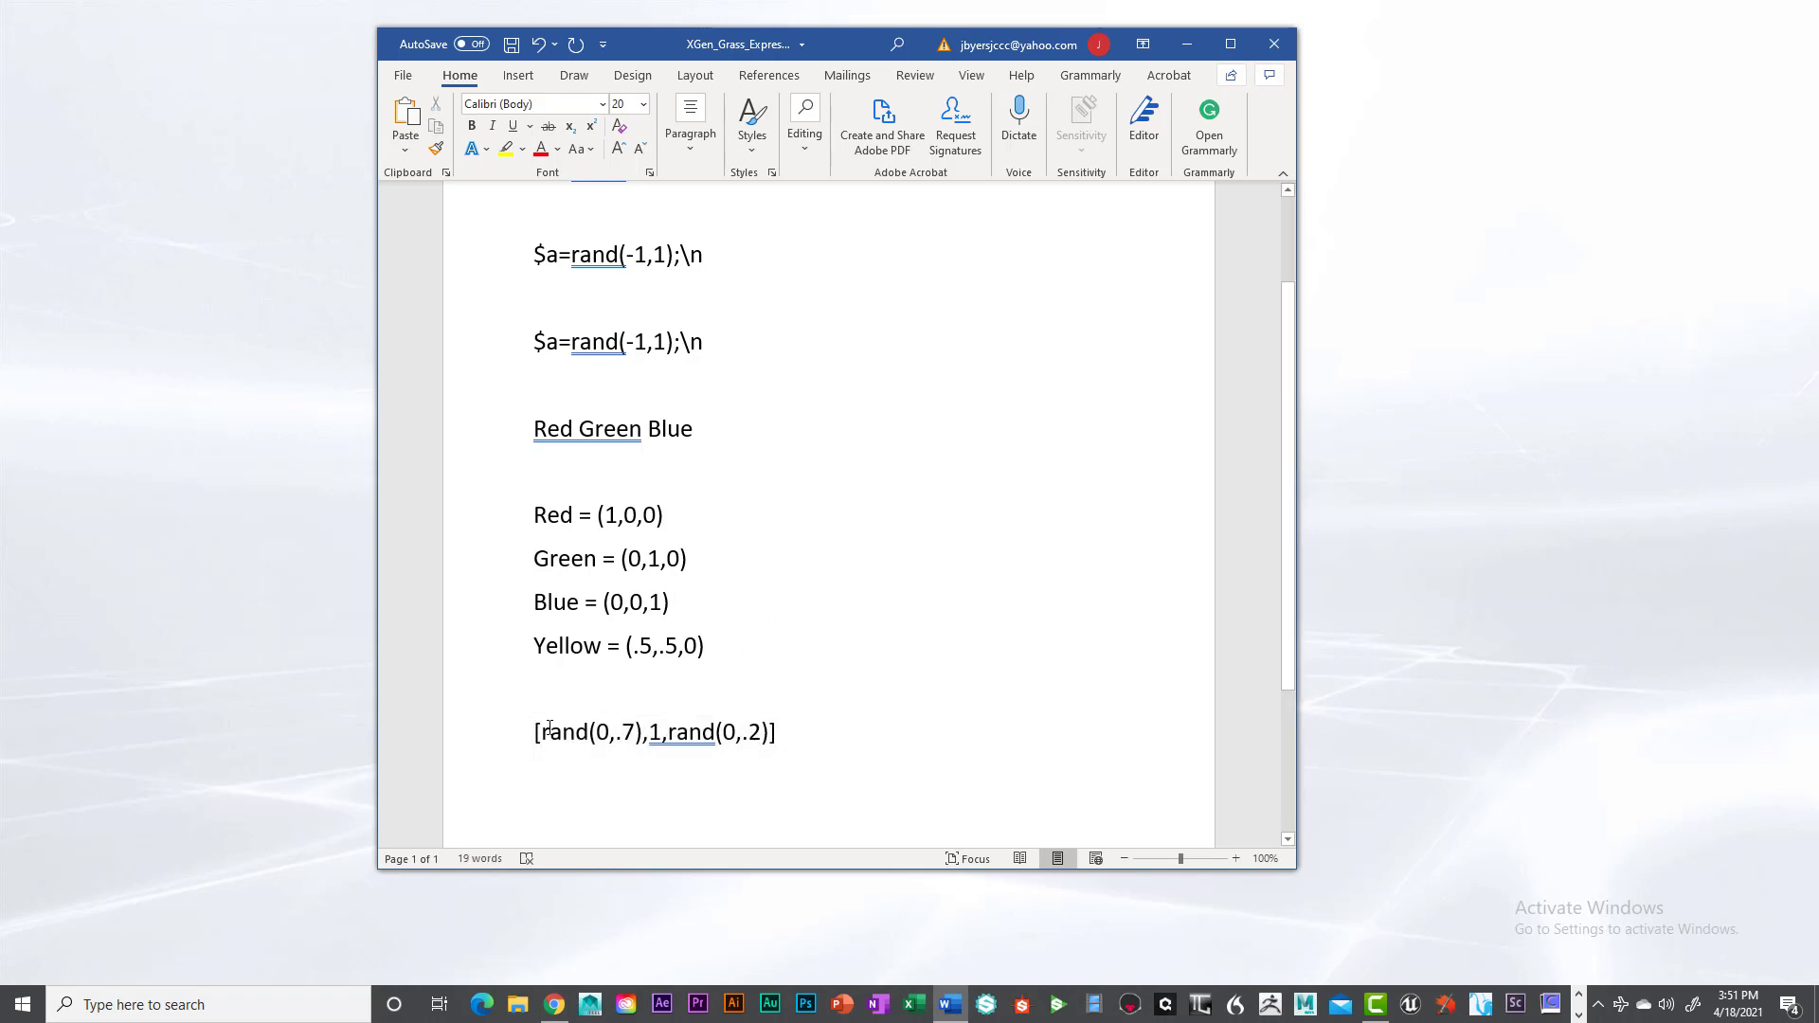
left_click_drag(533, 731, 779, 735)
left_click(769, 593)
left_click_drag(552, 732, 791, 735)
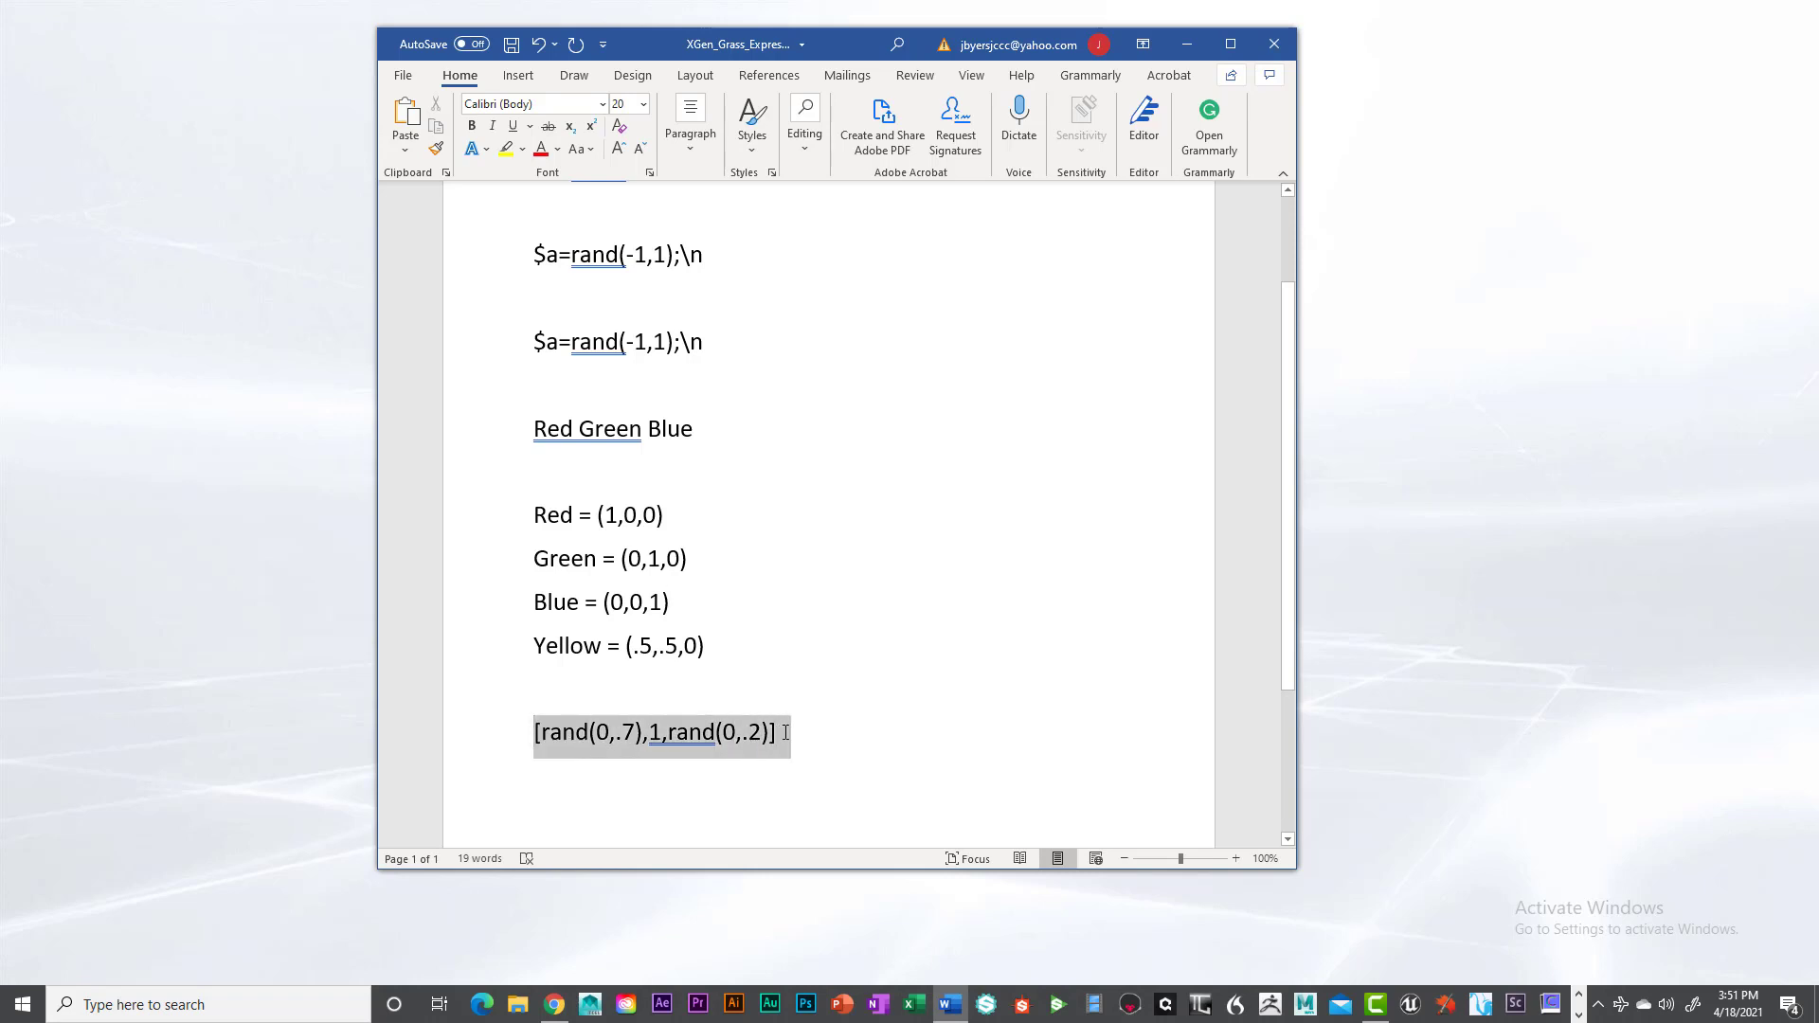
left_click(770, 587)
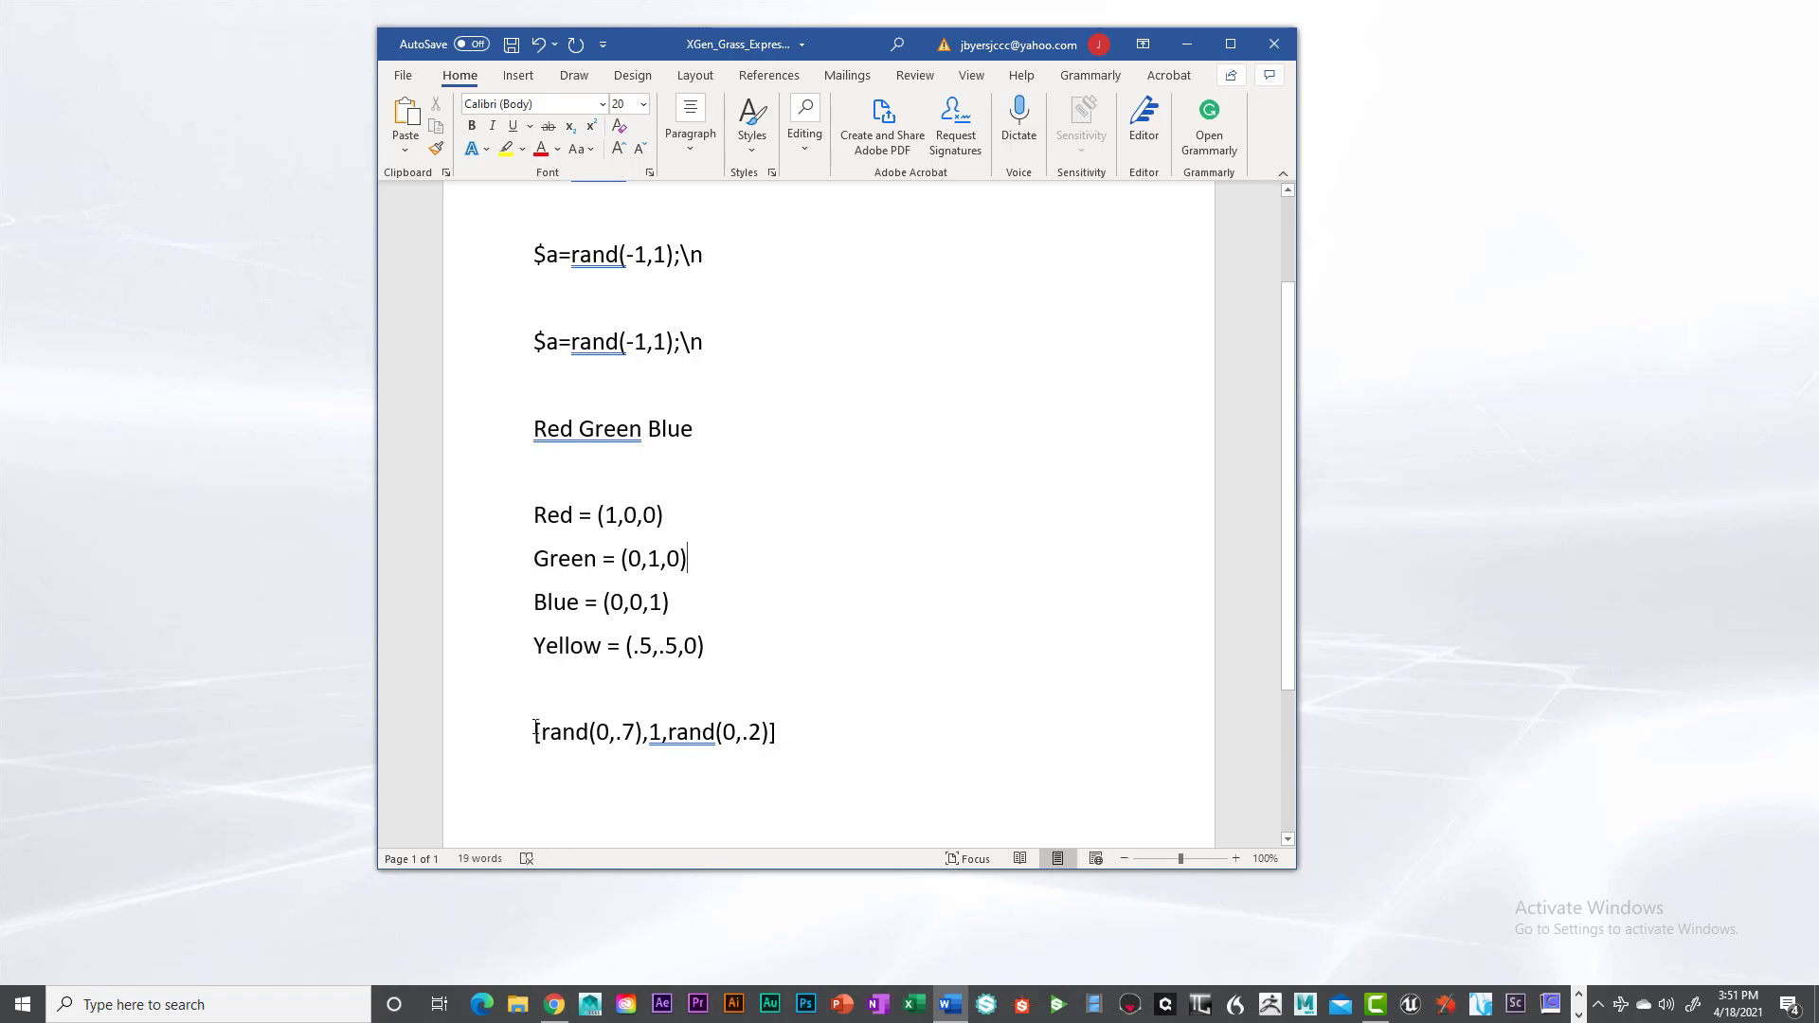
- Copy the expression [rand(0,.7),1,rand(0,.2)] from the notes and return to Maya with the Hypershade minimized
left_click_drag(536, 731, 772, 740)
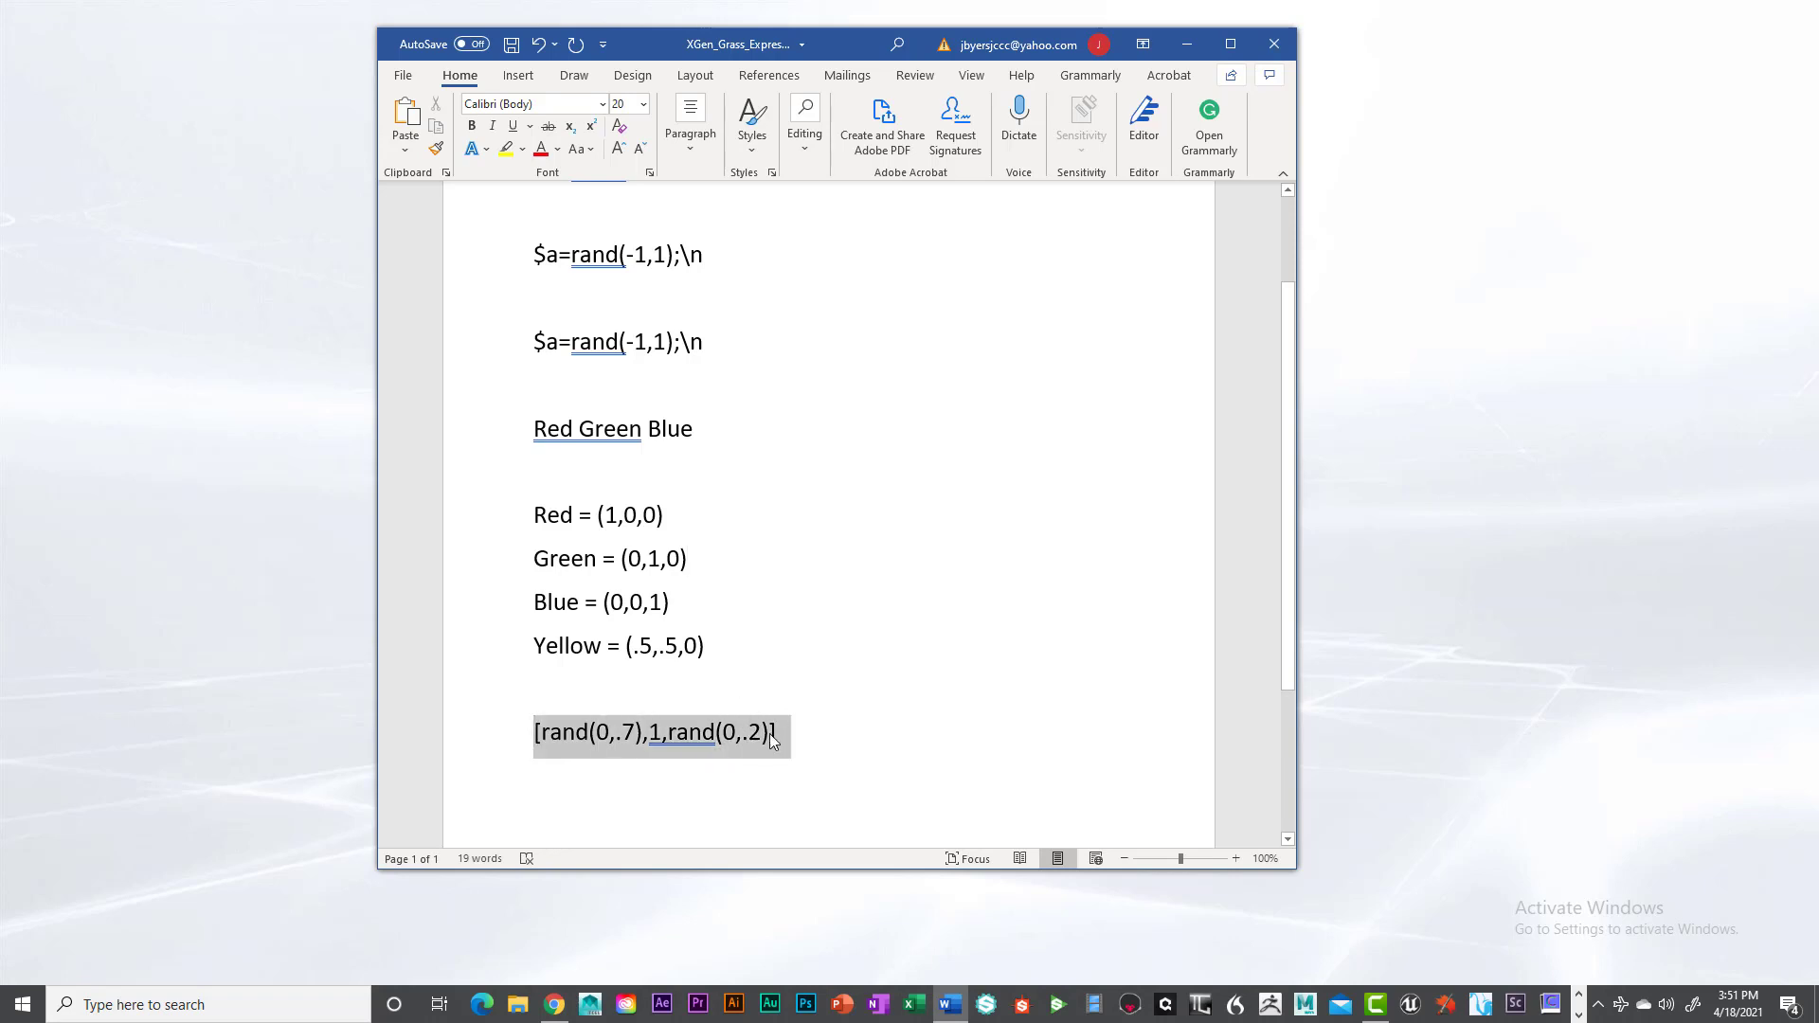
key("ctrl+c")
left_click(863, 573)
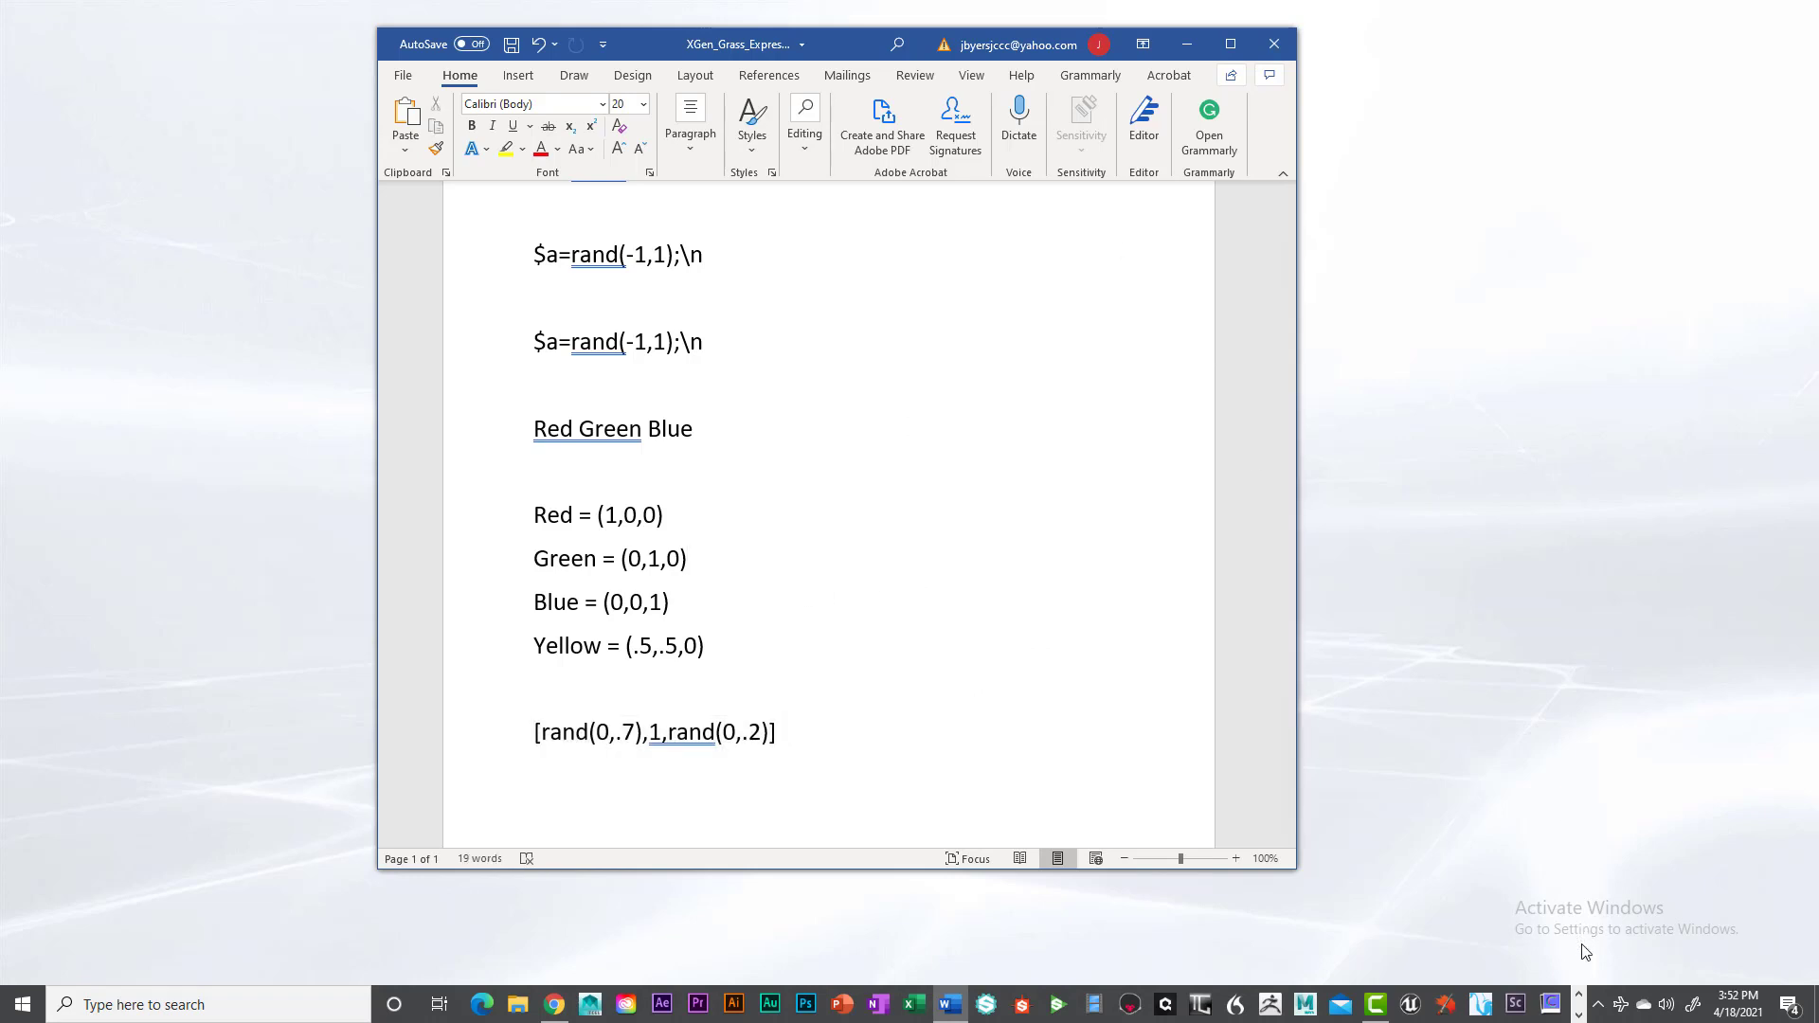
left_click(1578, 1015)
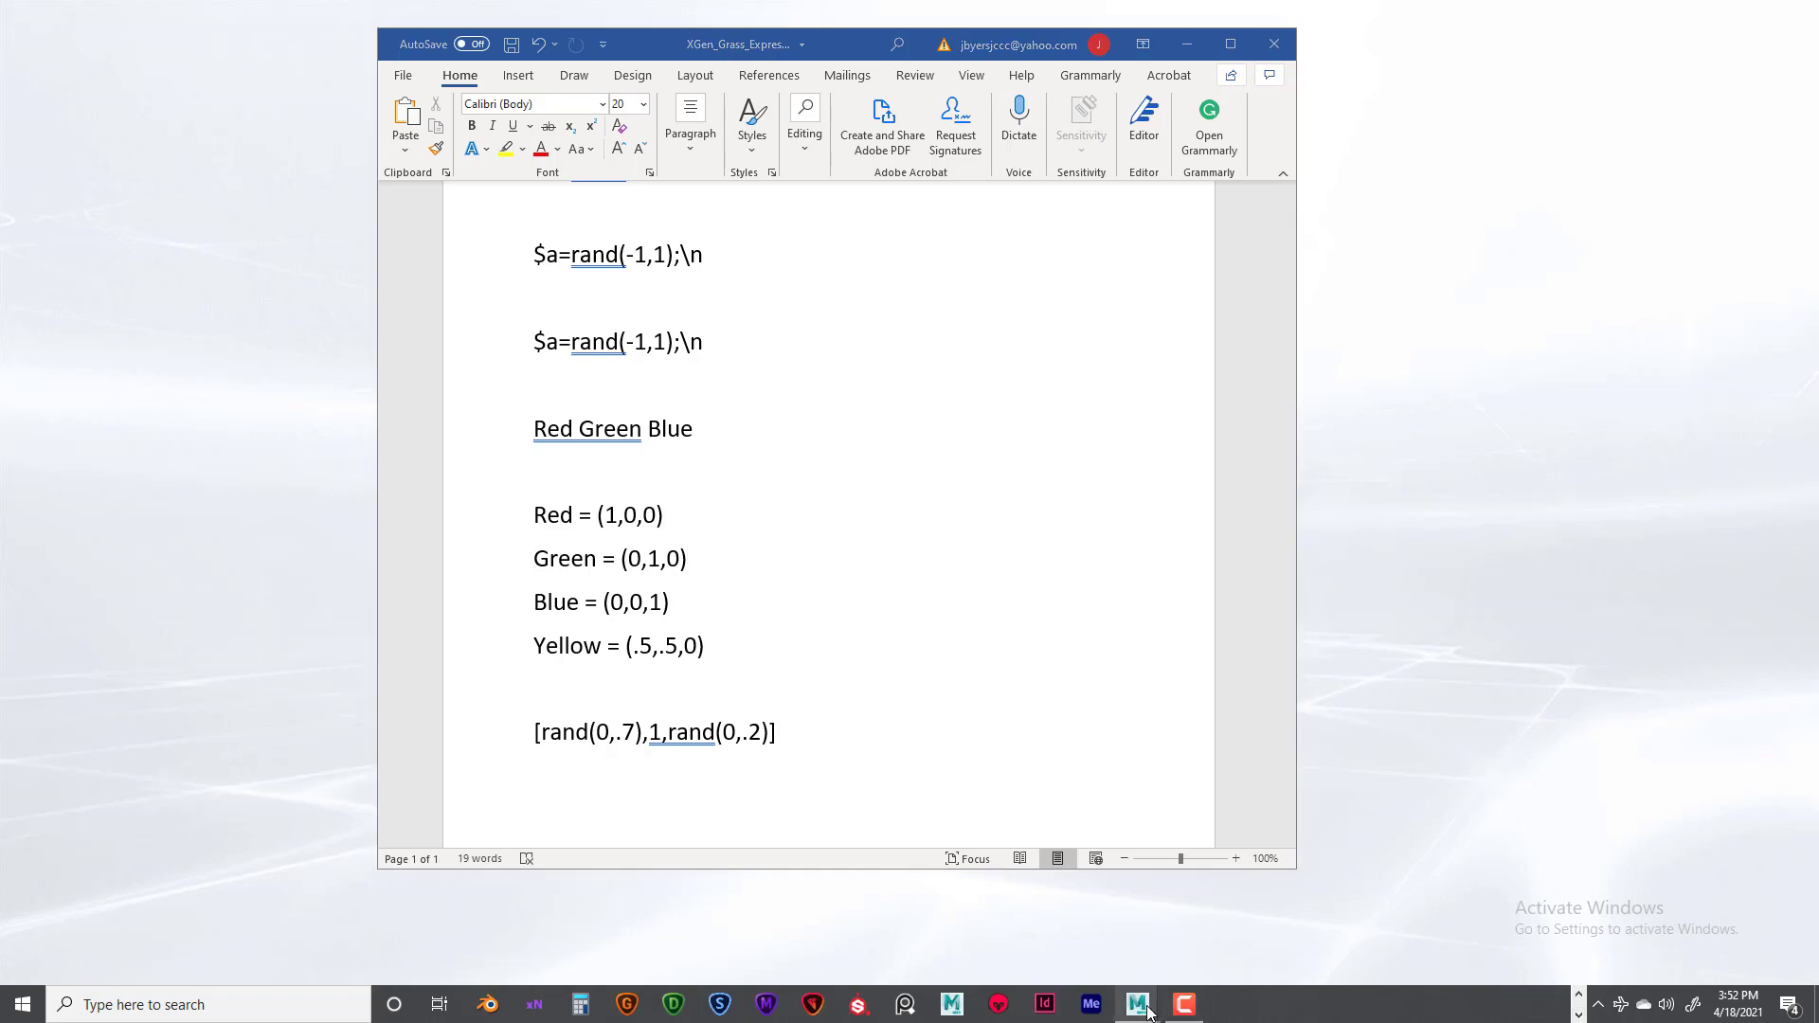
mouse_move(1138, 1004)
left_click(1202, 958)
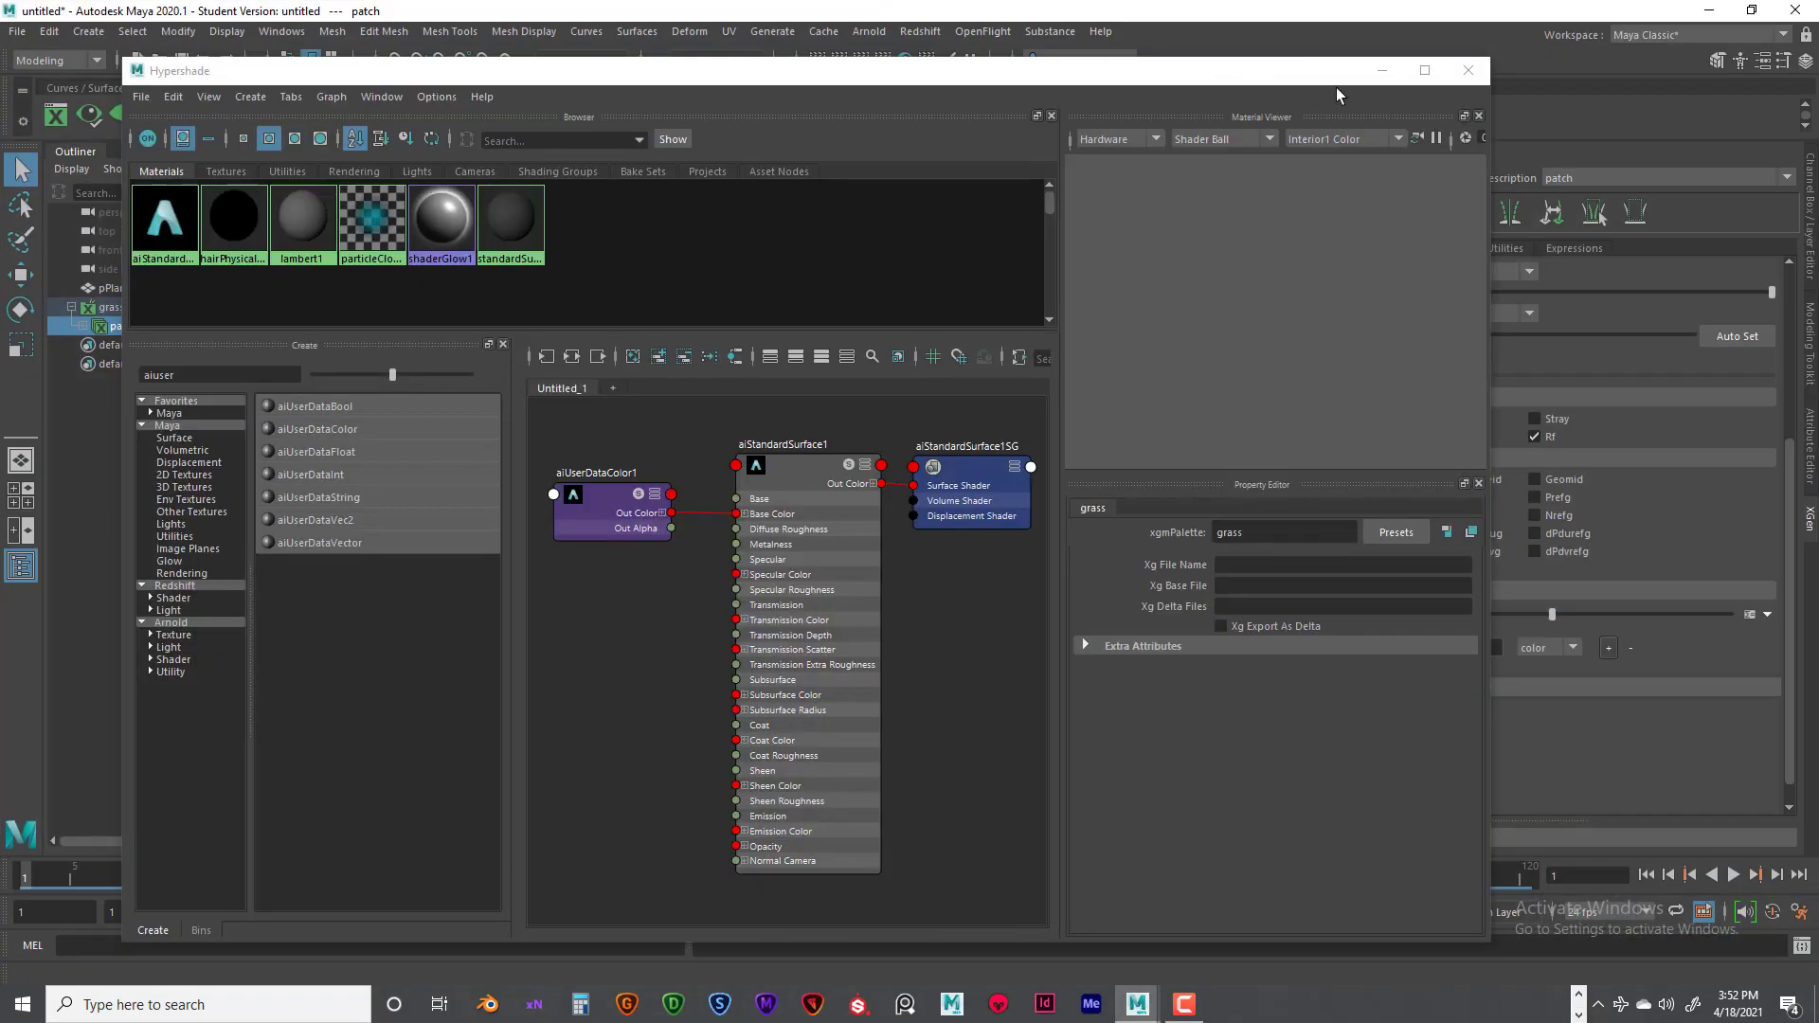
left_click(1382, 70)
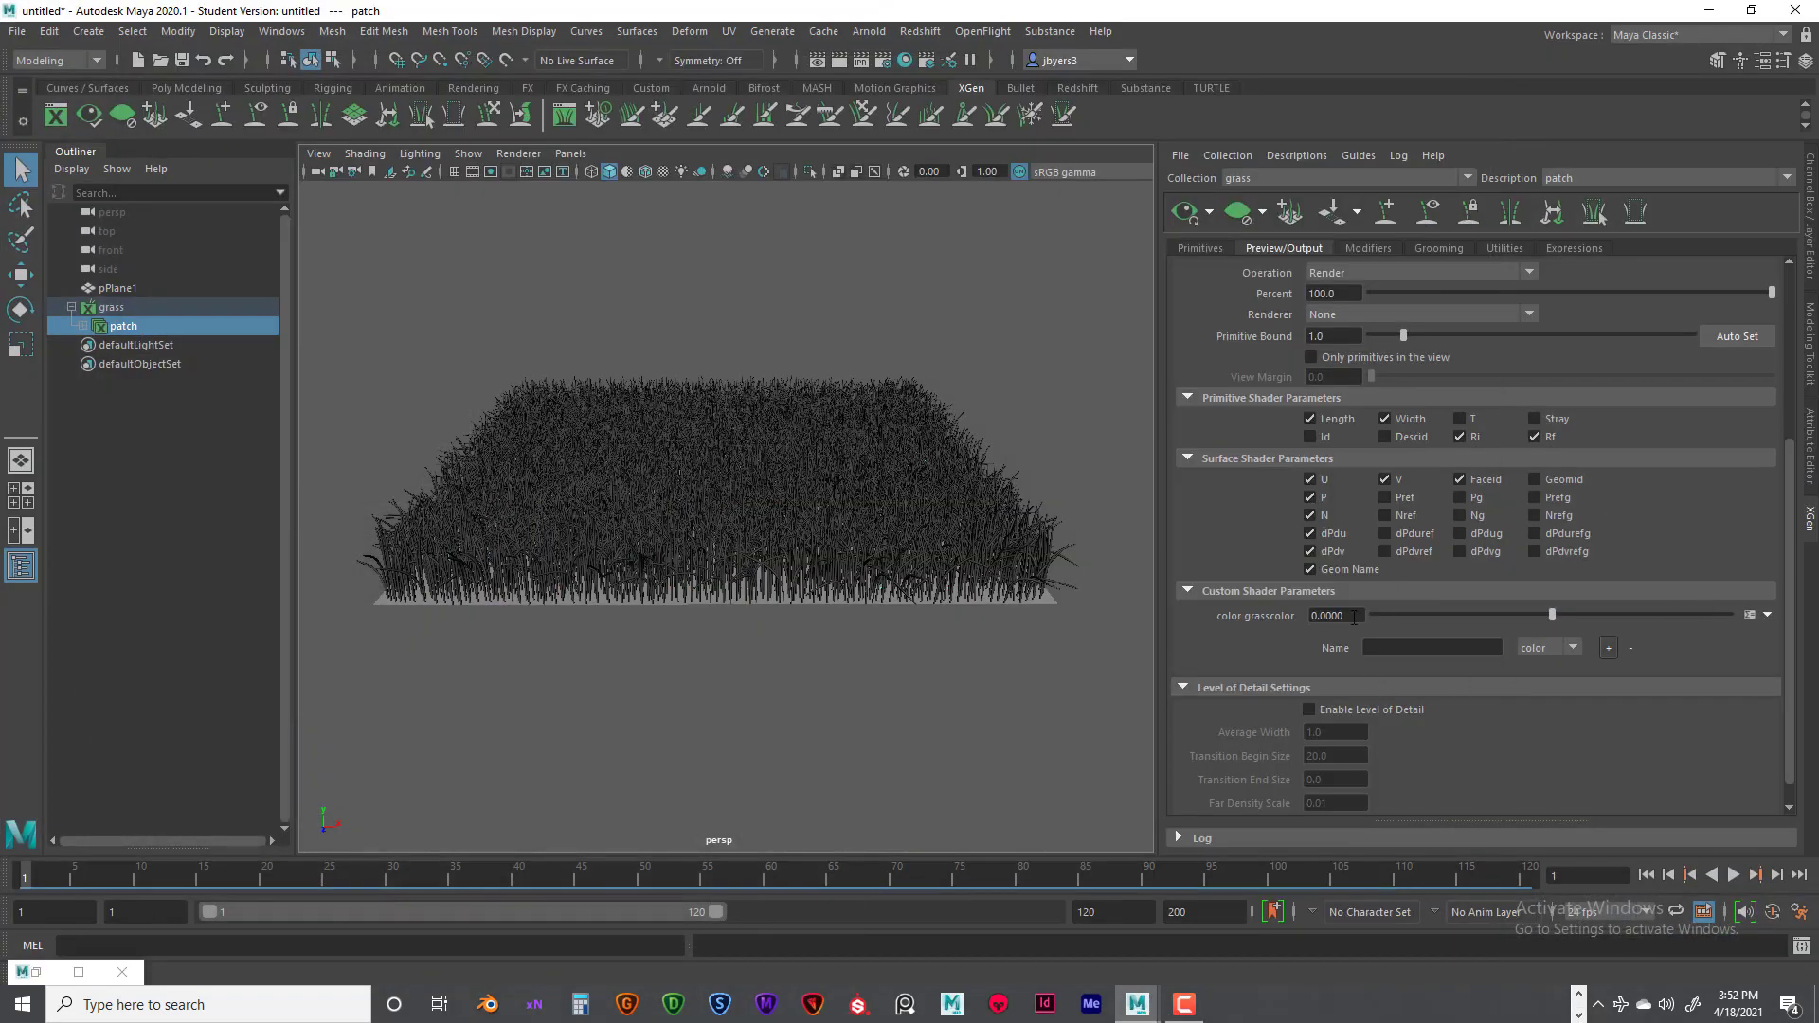
- Replace $a=0.0000; in the grasscolor parameter's expression with the copied [rand(0,.7),1,rand(0,.2)] and apply it
left_click(1749, 615)
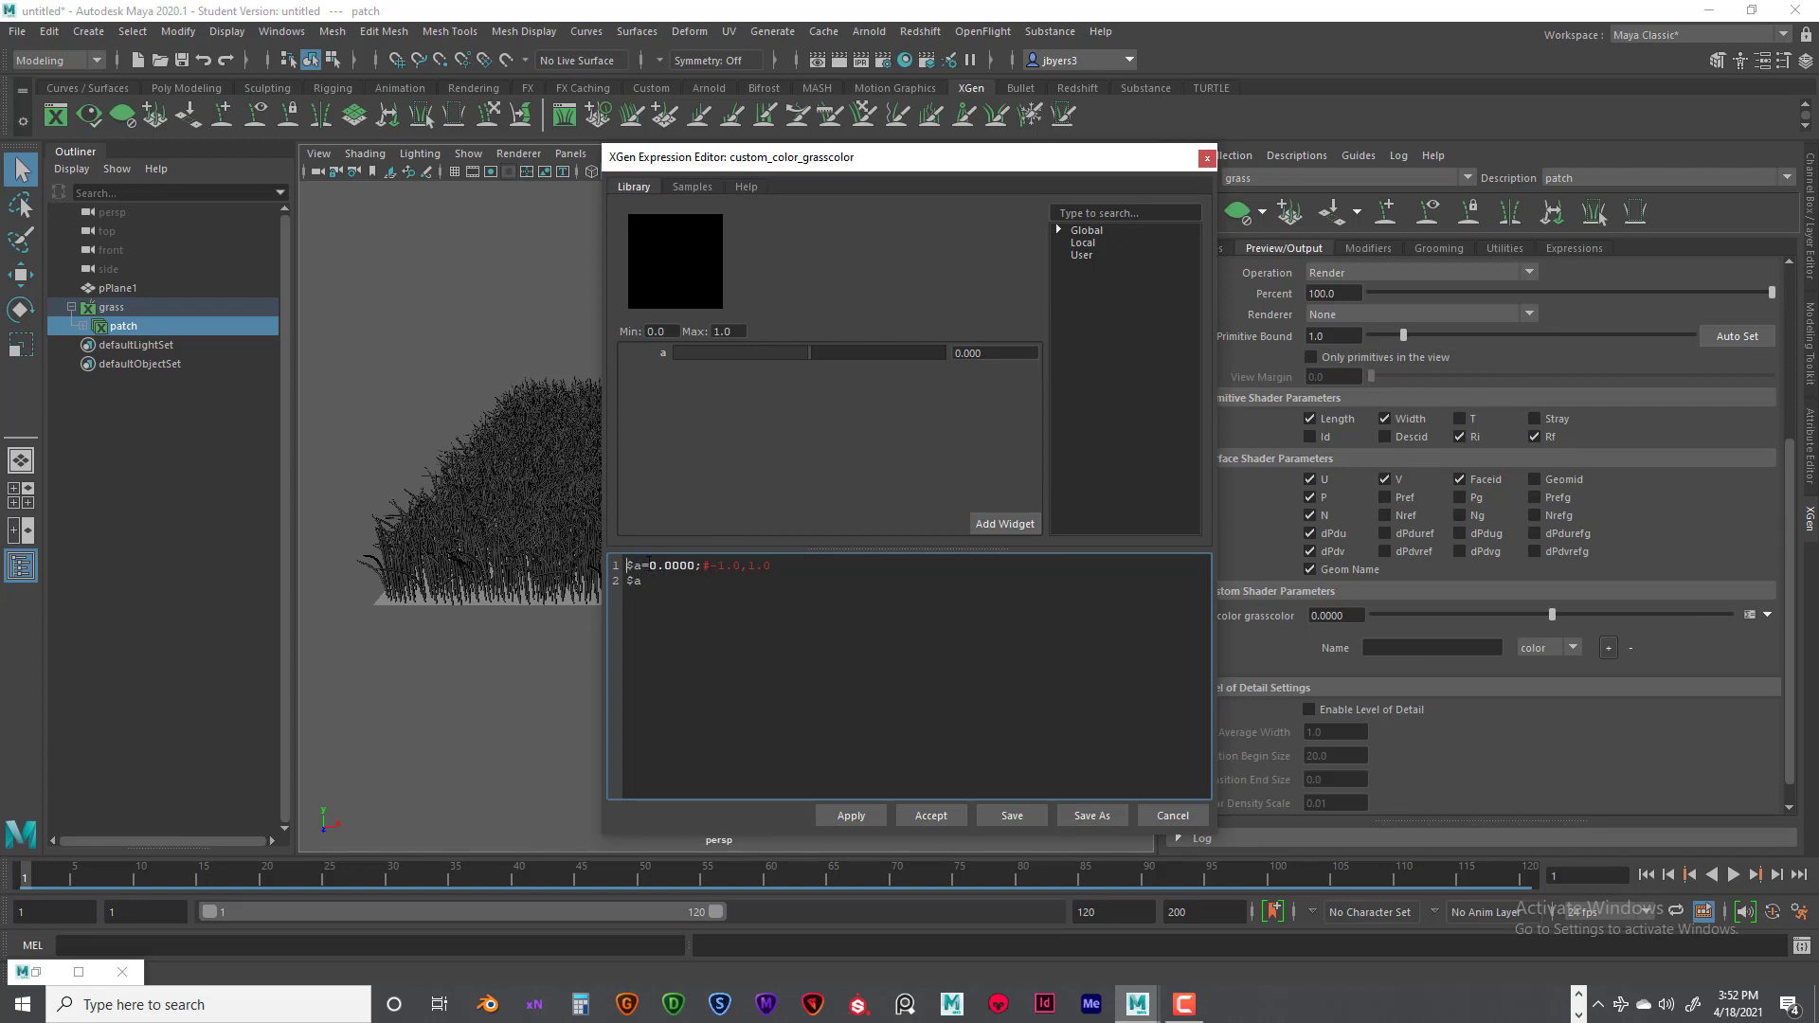
left_click_drag(628, 567, 703, 567)
key("ctrl+v")
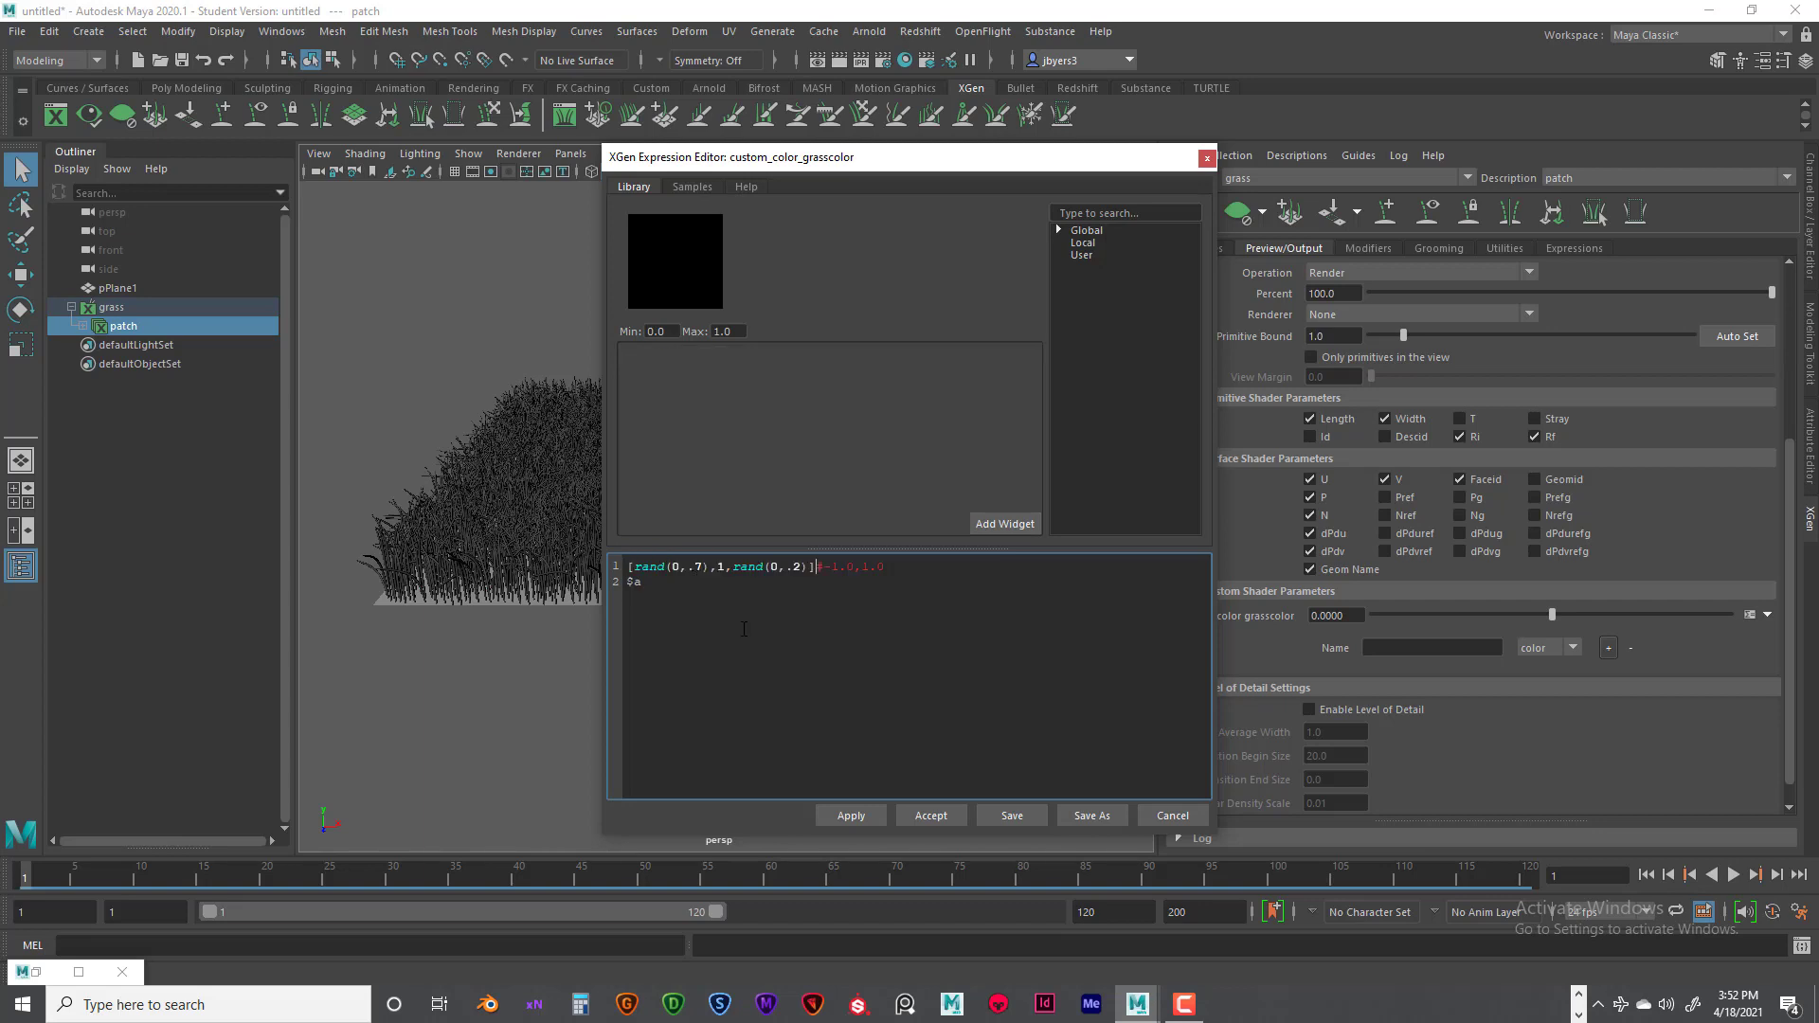
left_click(736, 597)
left_click(868, 815)
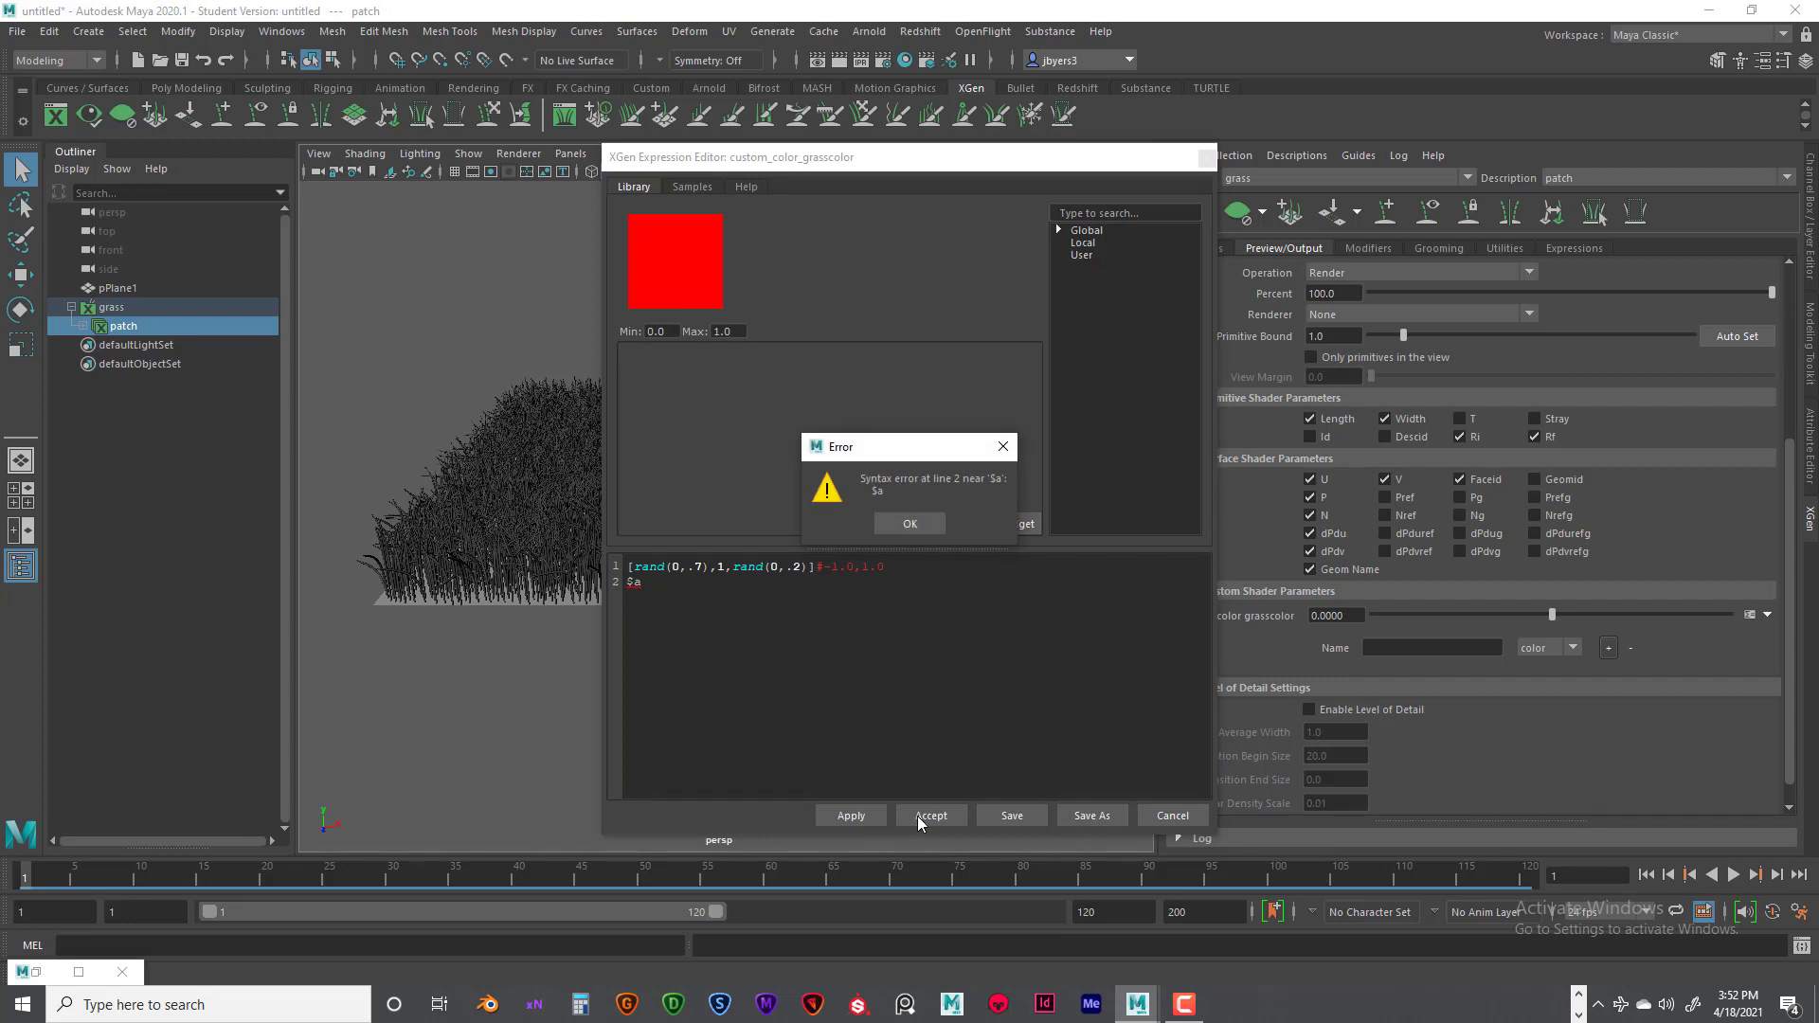
left_click(910, 524)
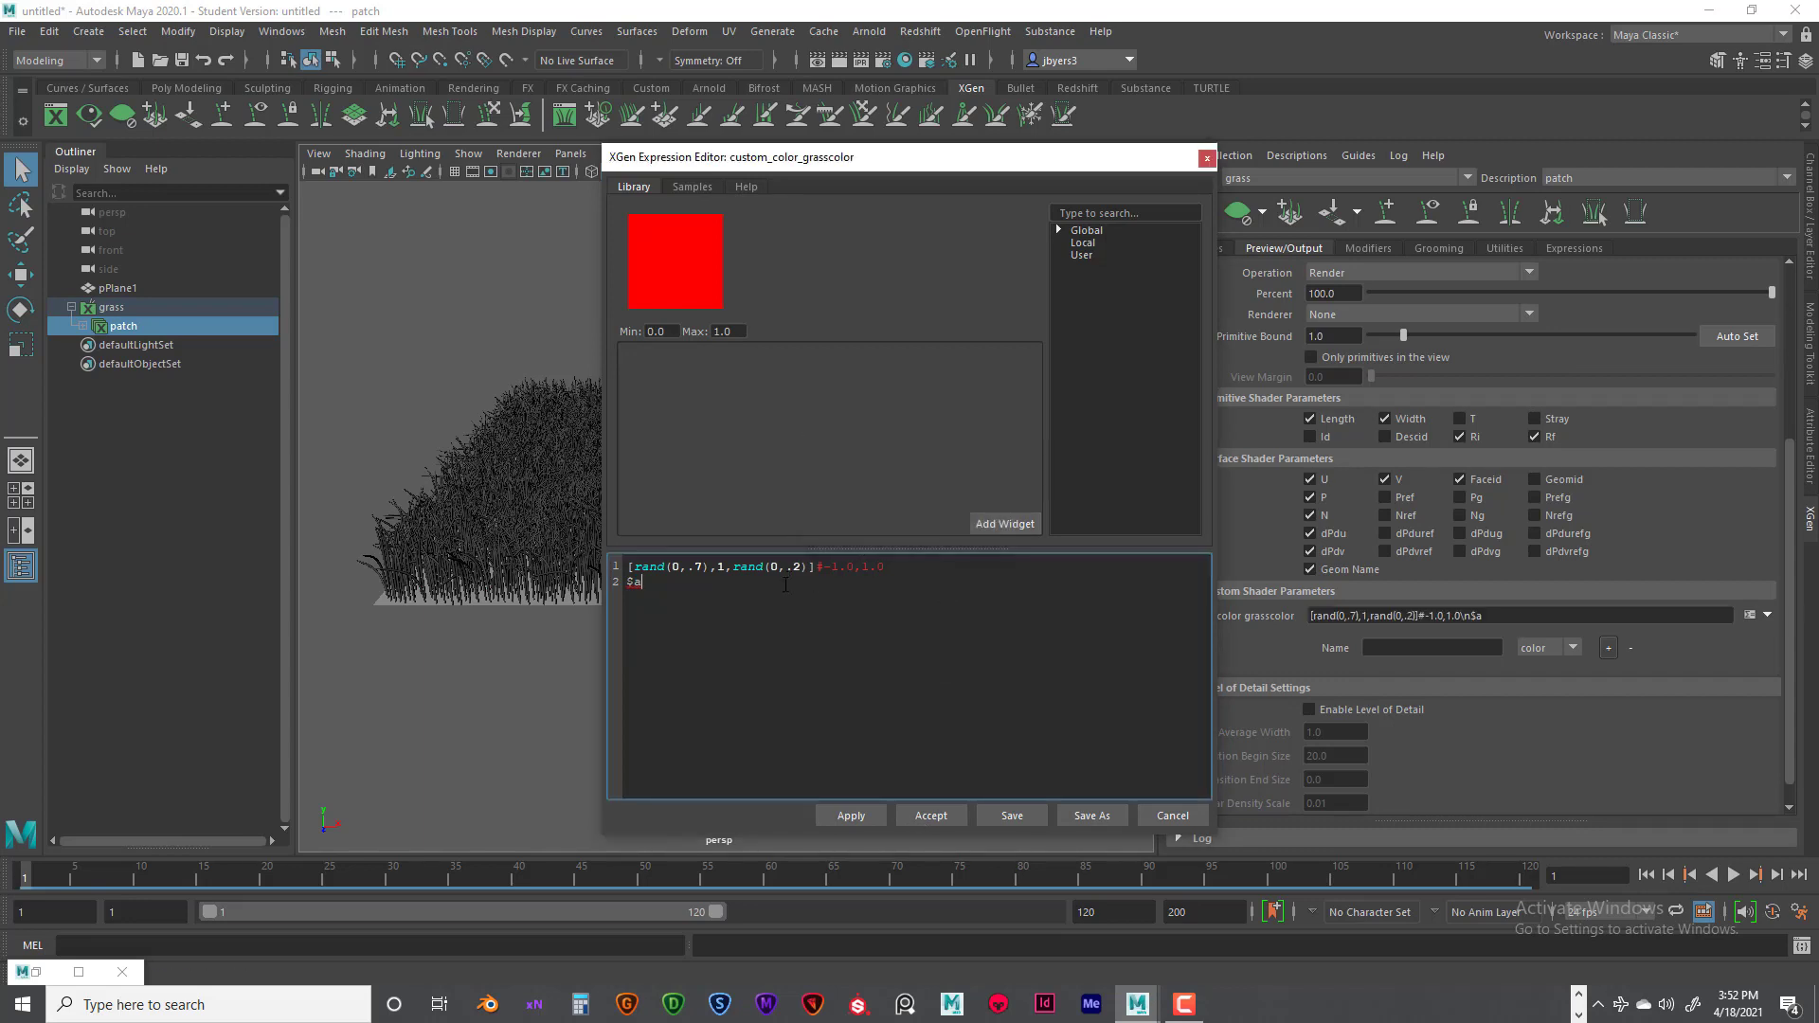
- Delete the leftover $a line from the grasscolor expression, then apply and accept the expression
double_click(655, 599)
key("BackSpace")
left_click(872, 815)
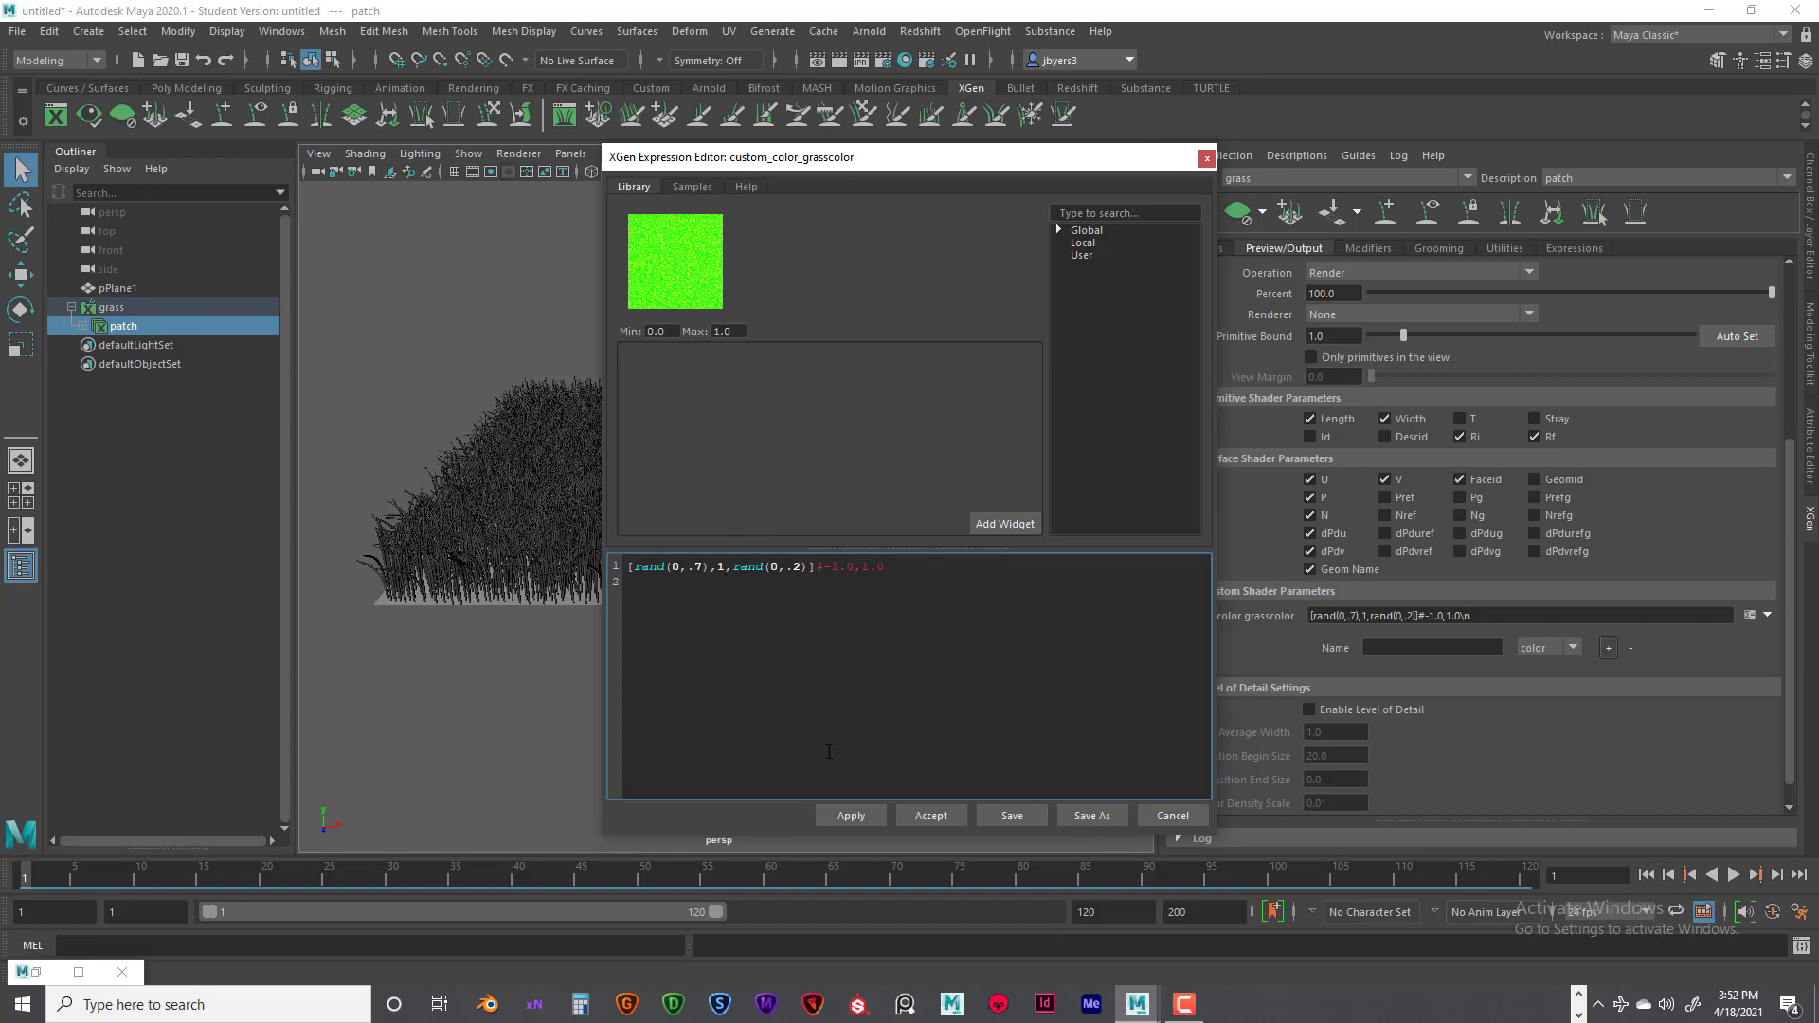
left_click(926, 816)
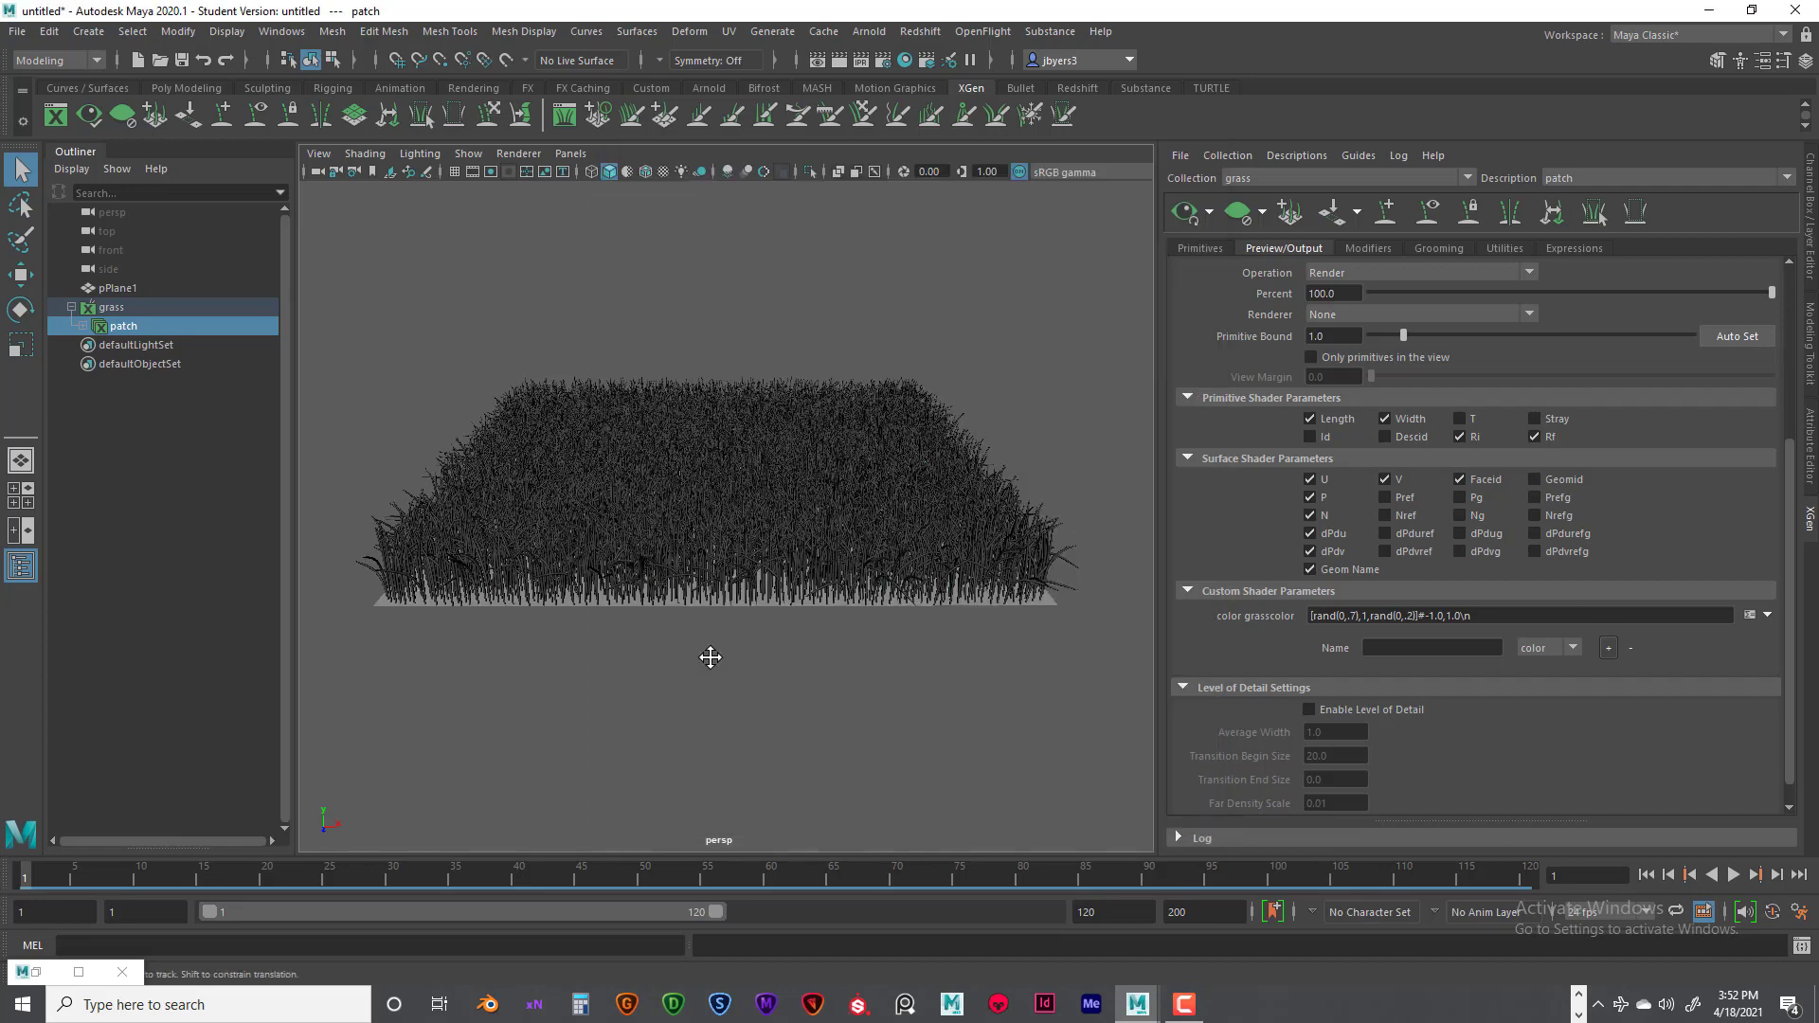
- Add an Arnold skydome light to the scene around the grass patch
left_click_drag(711, 650, 774, 693, "alt")
scroll(808, 669, "down", 3)
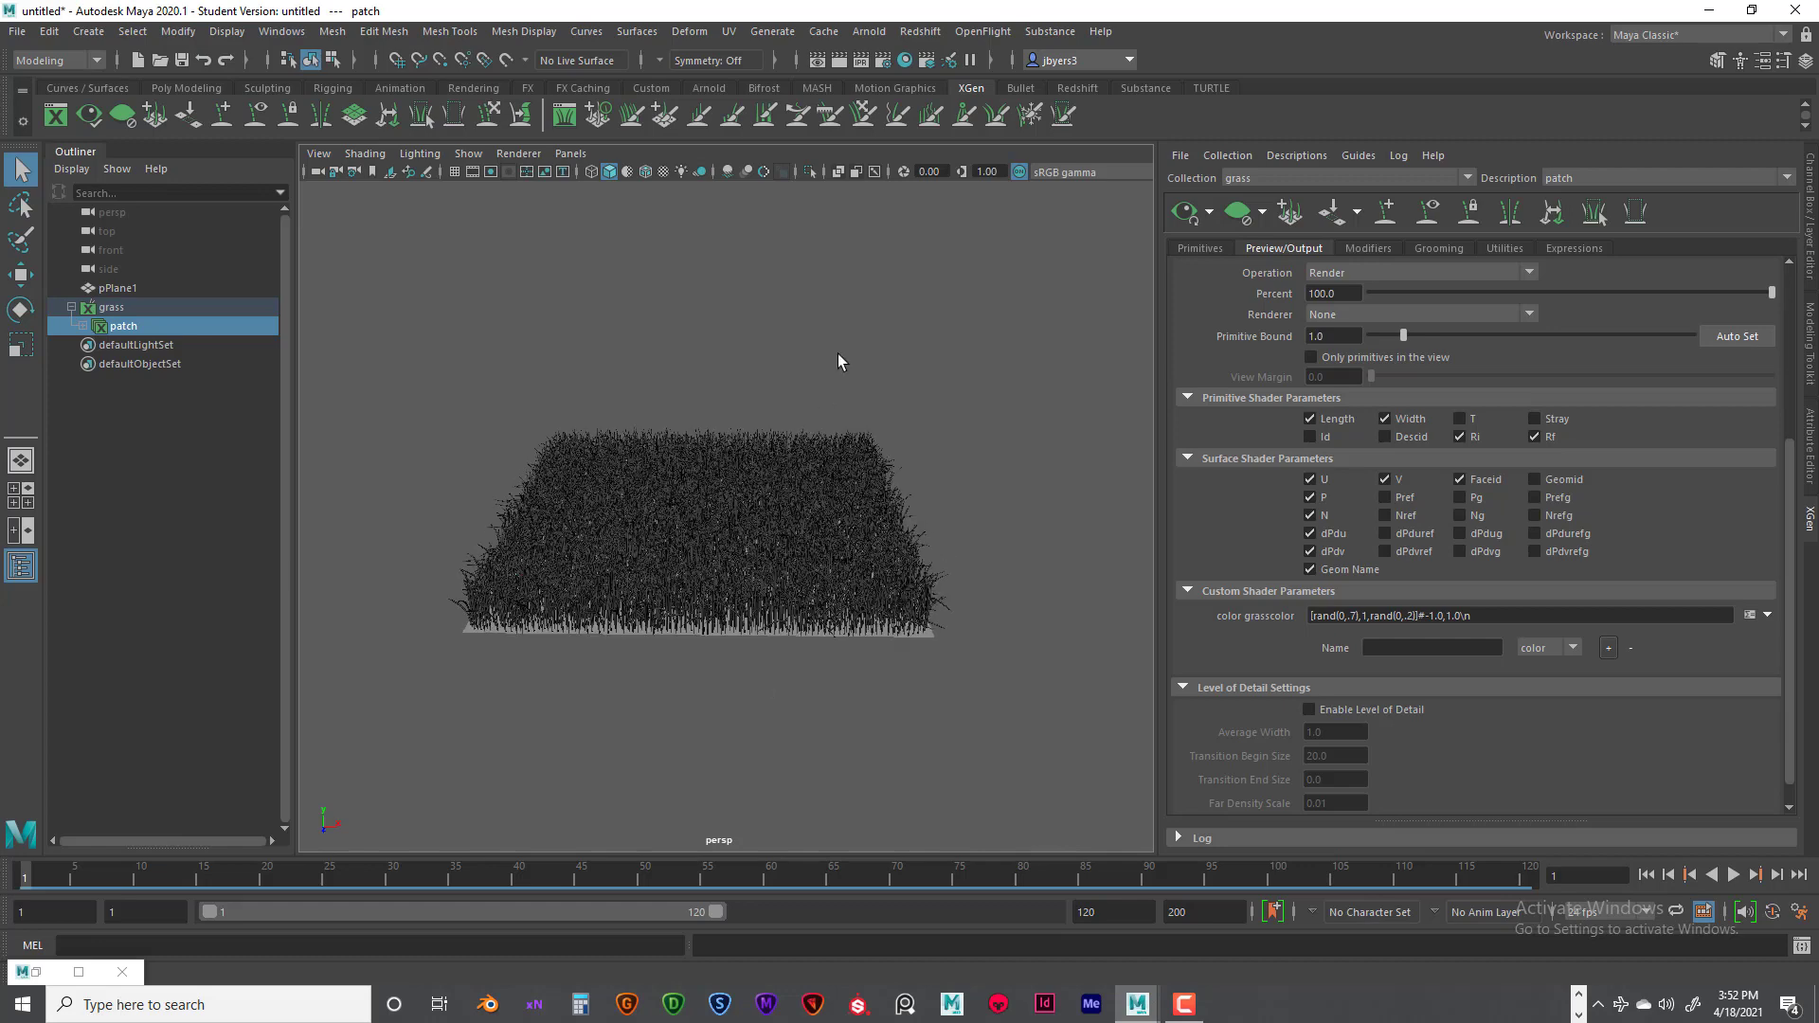
left_click(869, 32)
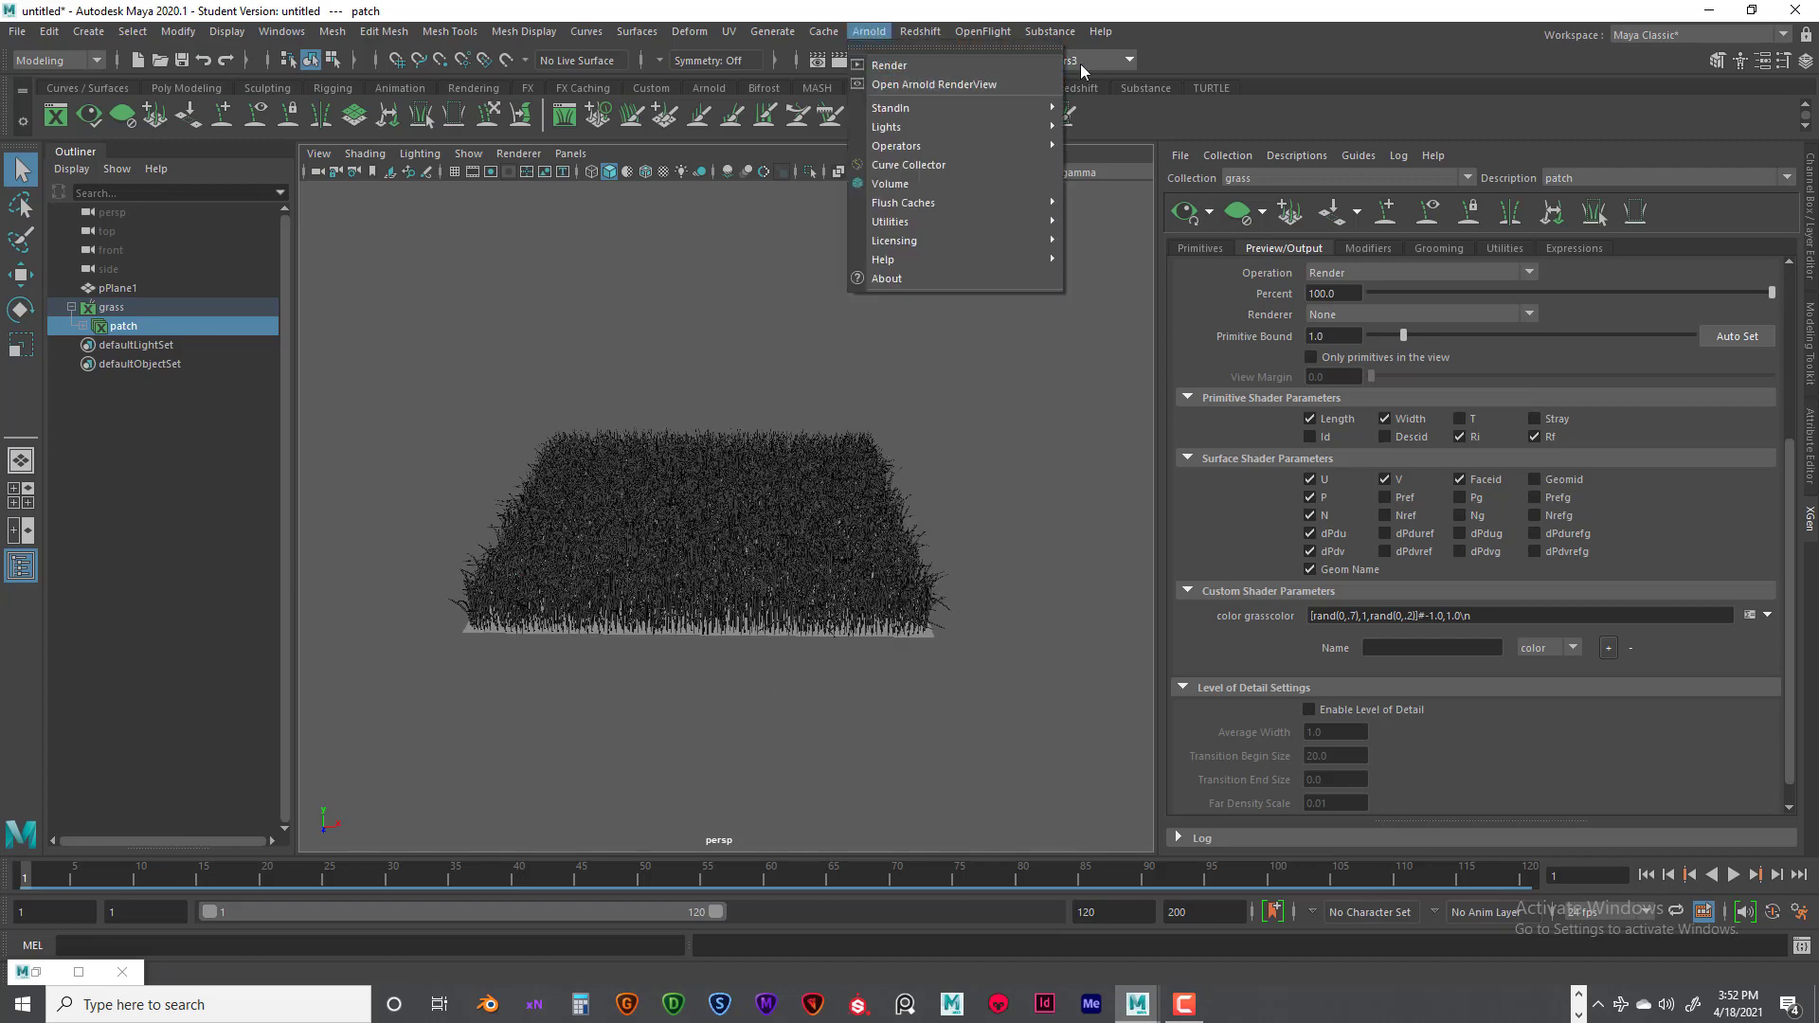
left_click(1133, 40)
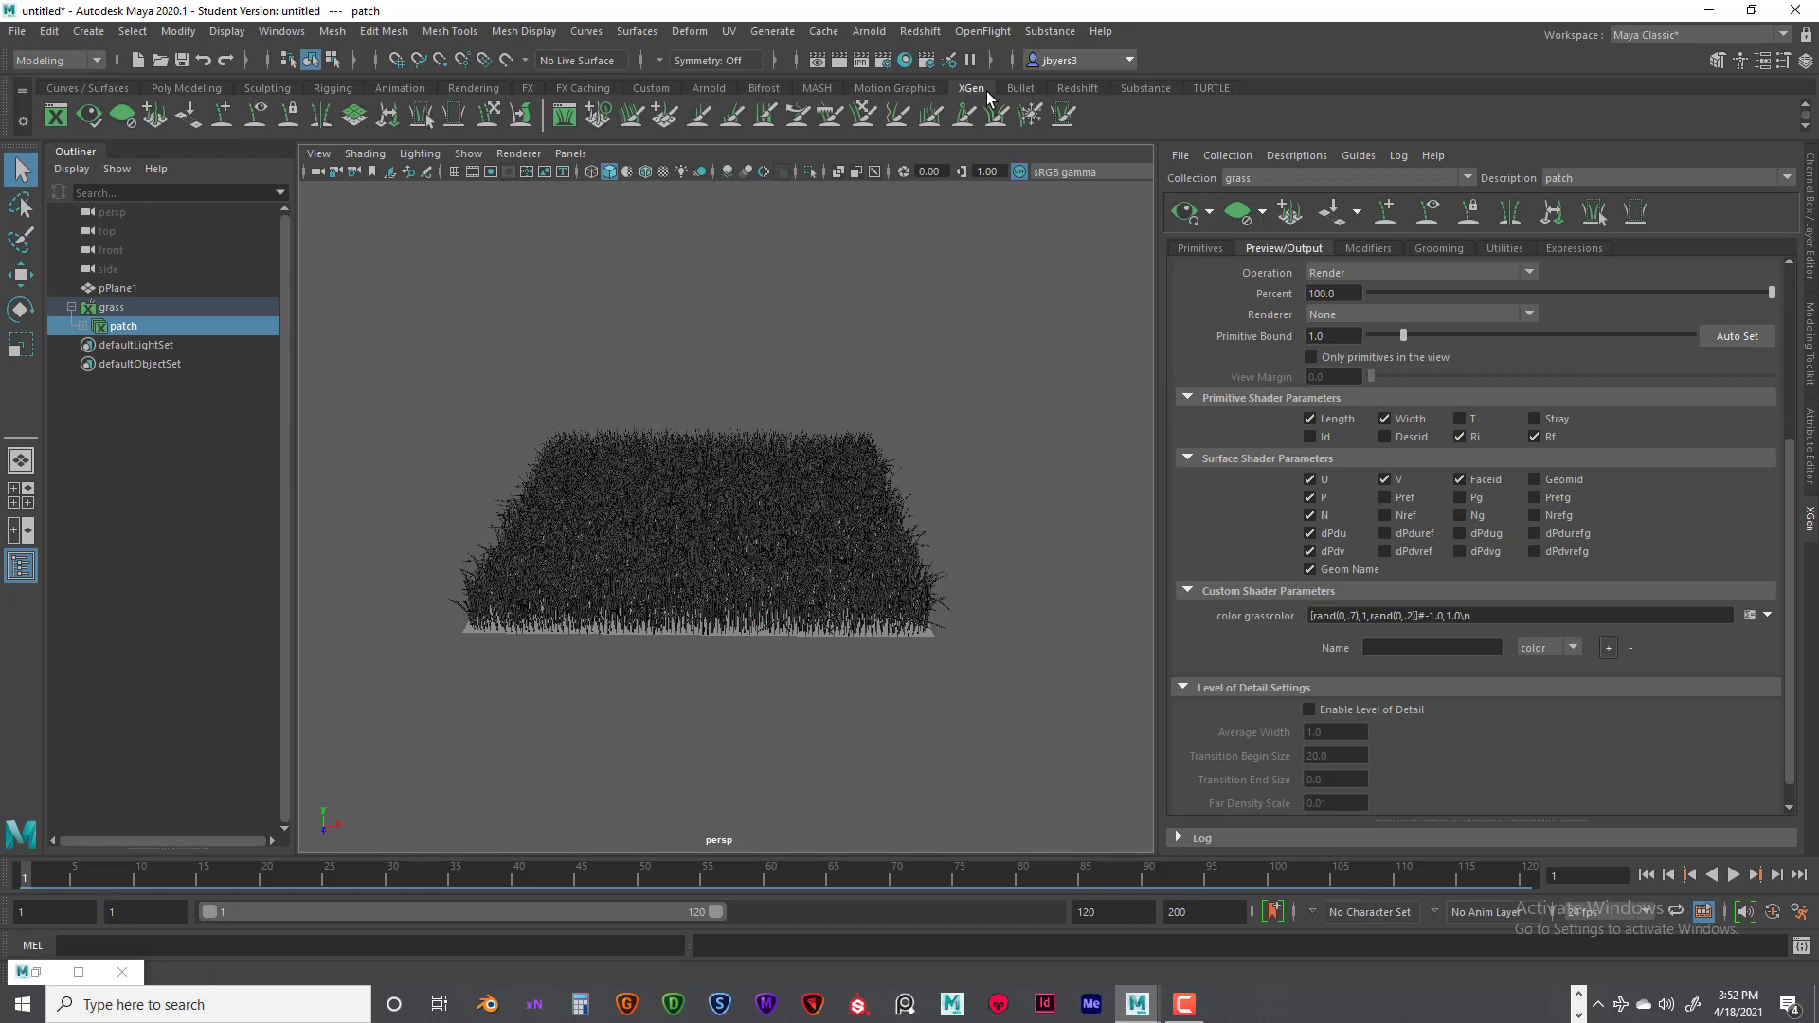
left_click(718, 87)
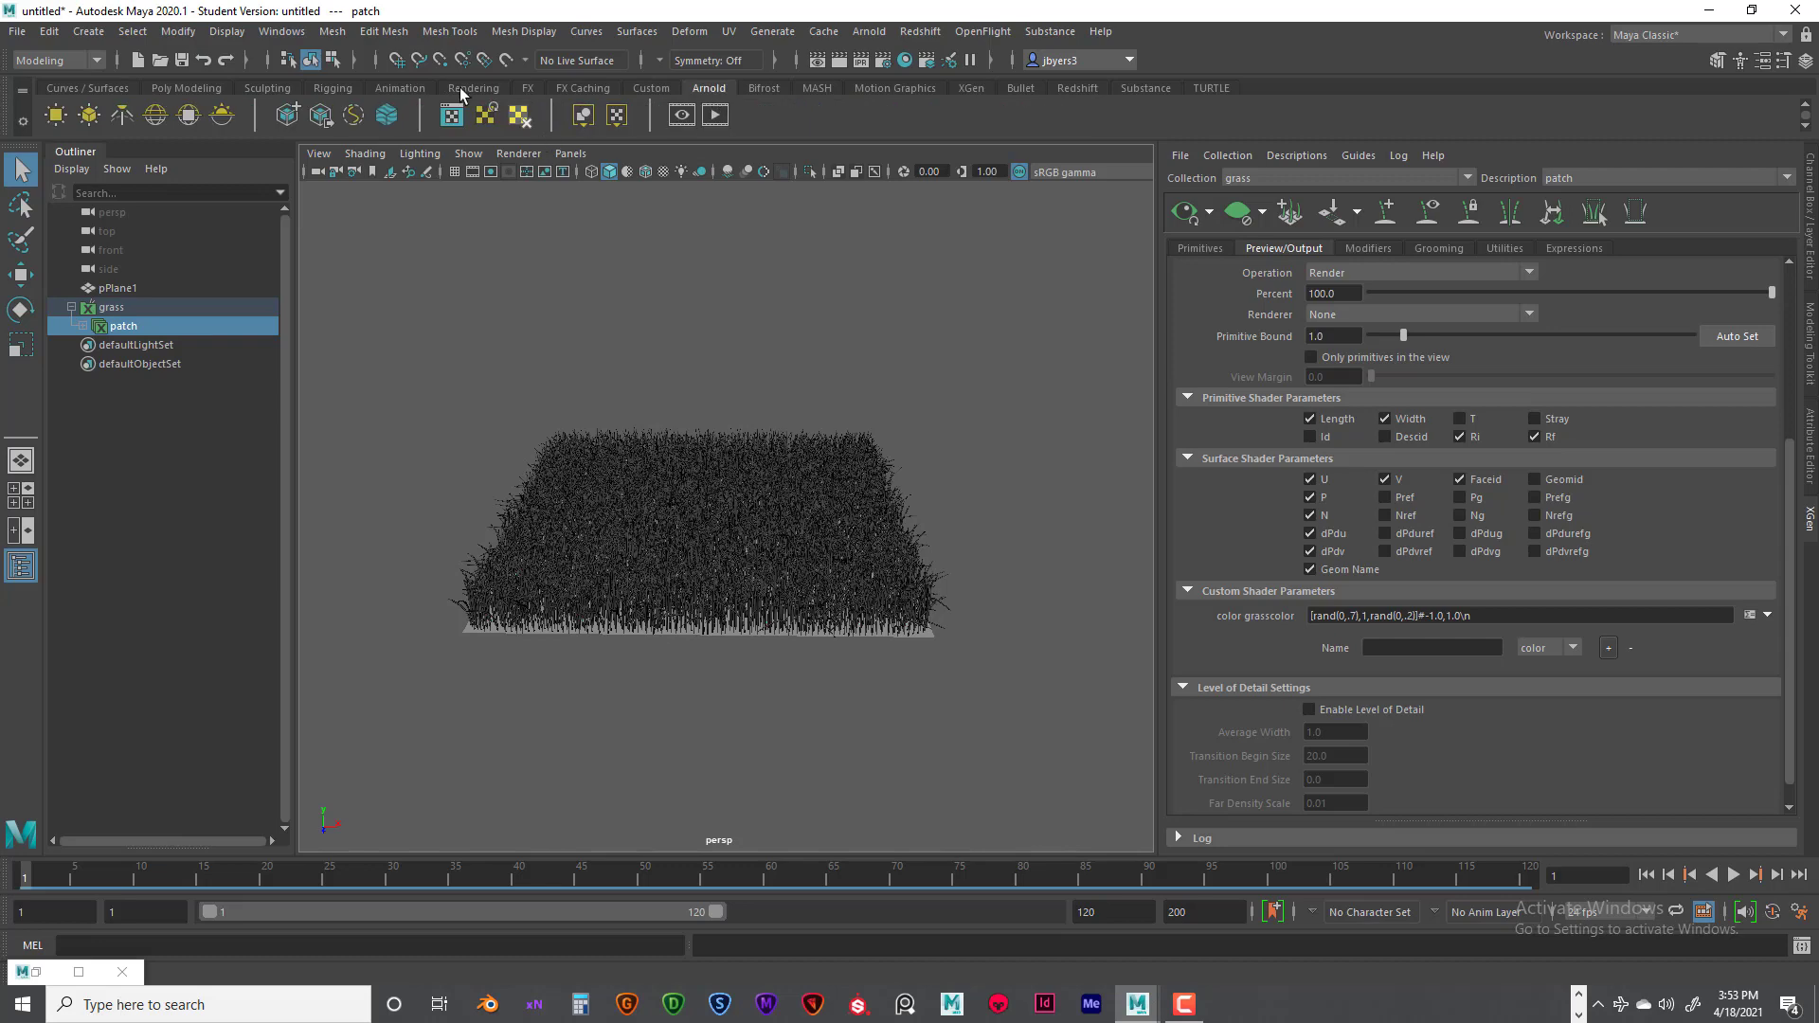
left_click(157, 113)
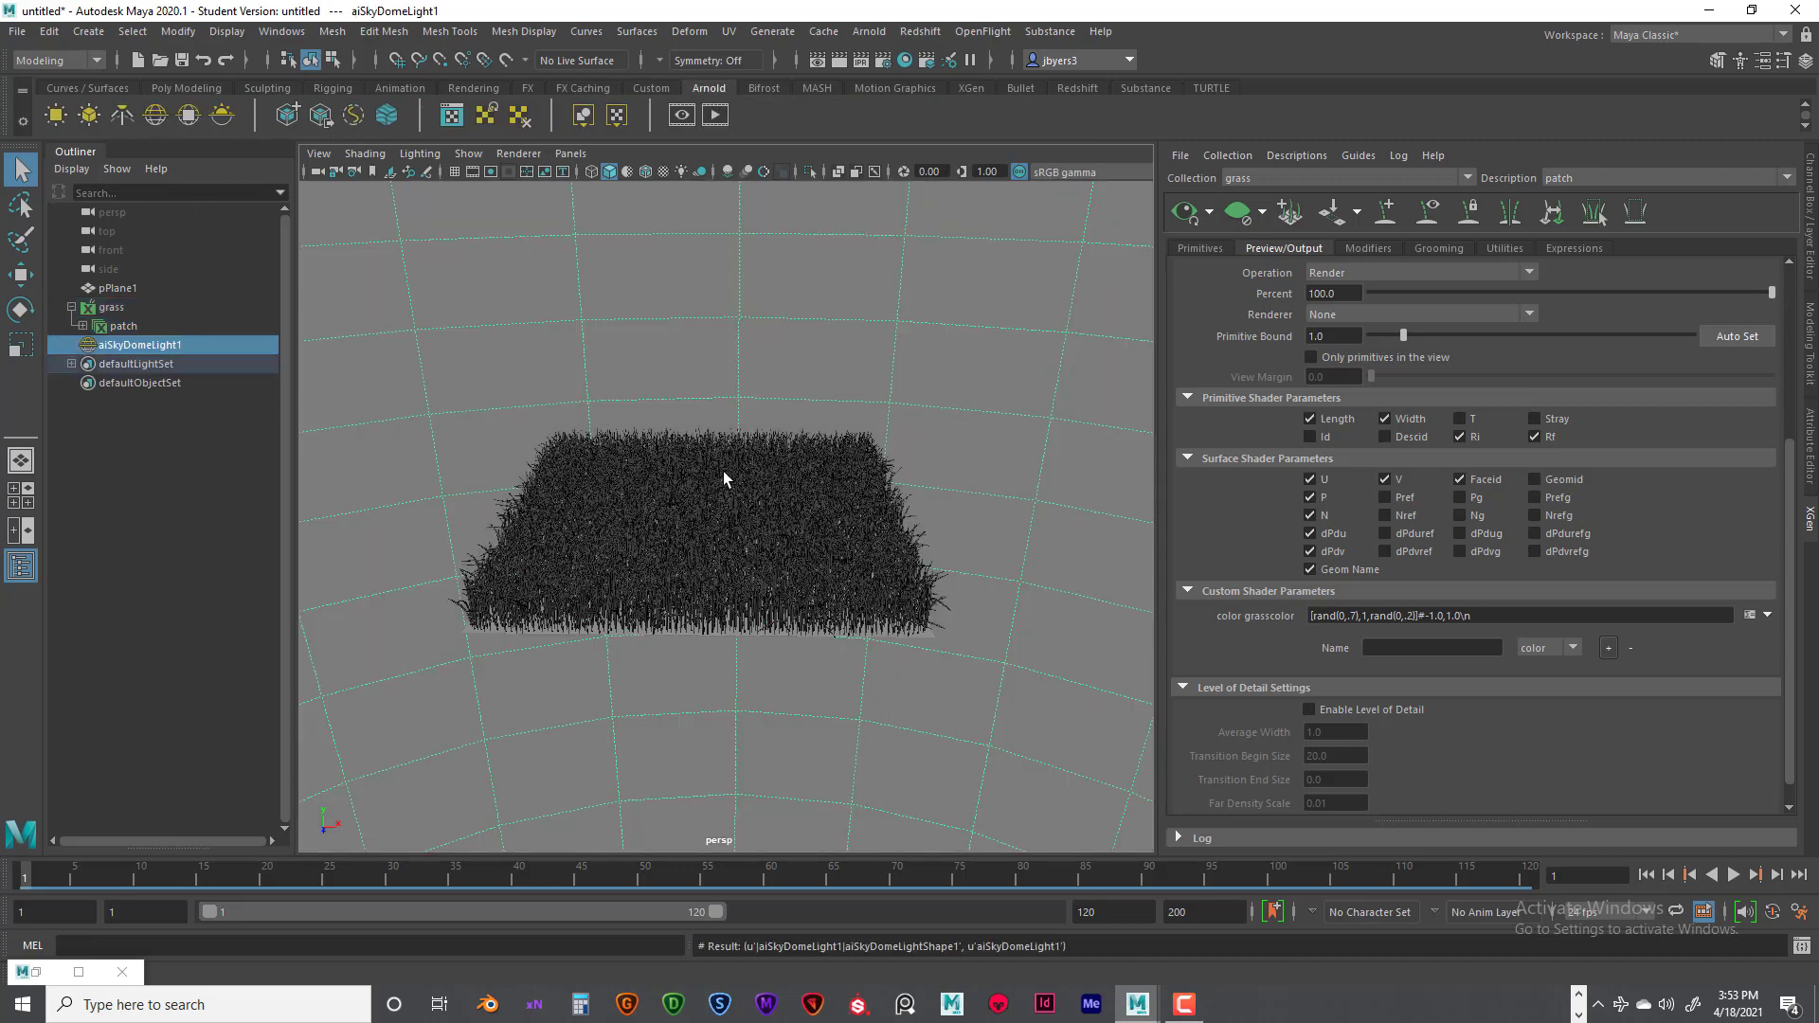
scroll(724, 471, "down", 4)
left_click_drag(781, 544, 812, 491, "alt")
middle_click_drag(812, 491, 778, 512, "alt")
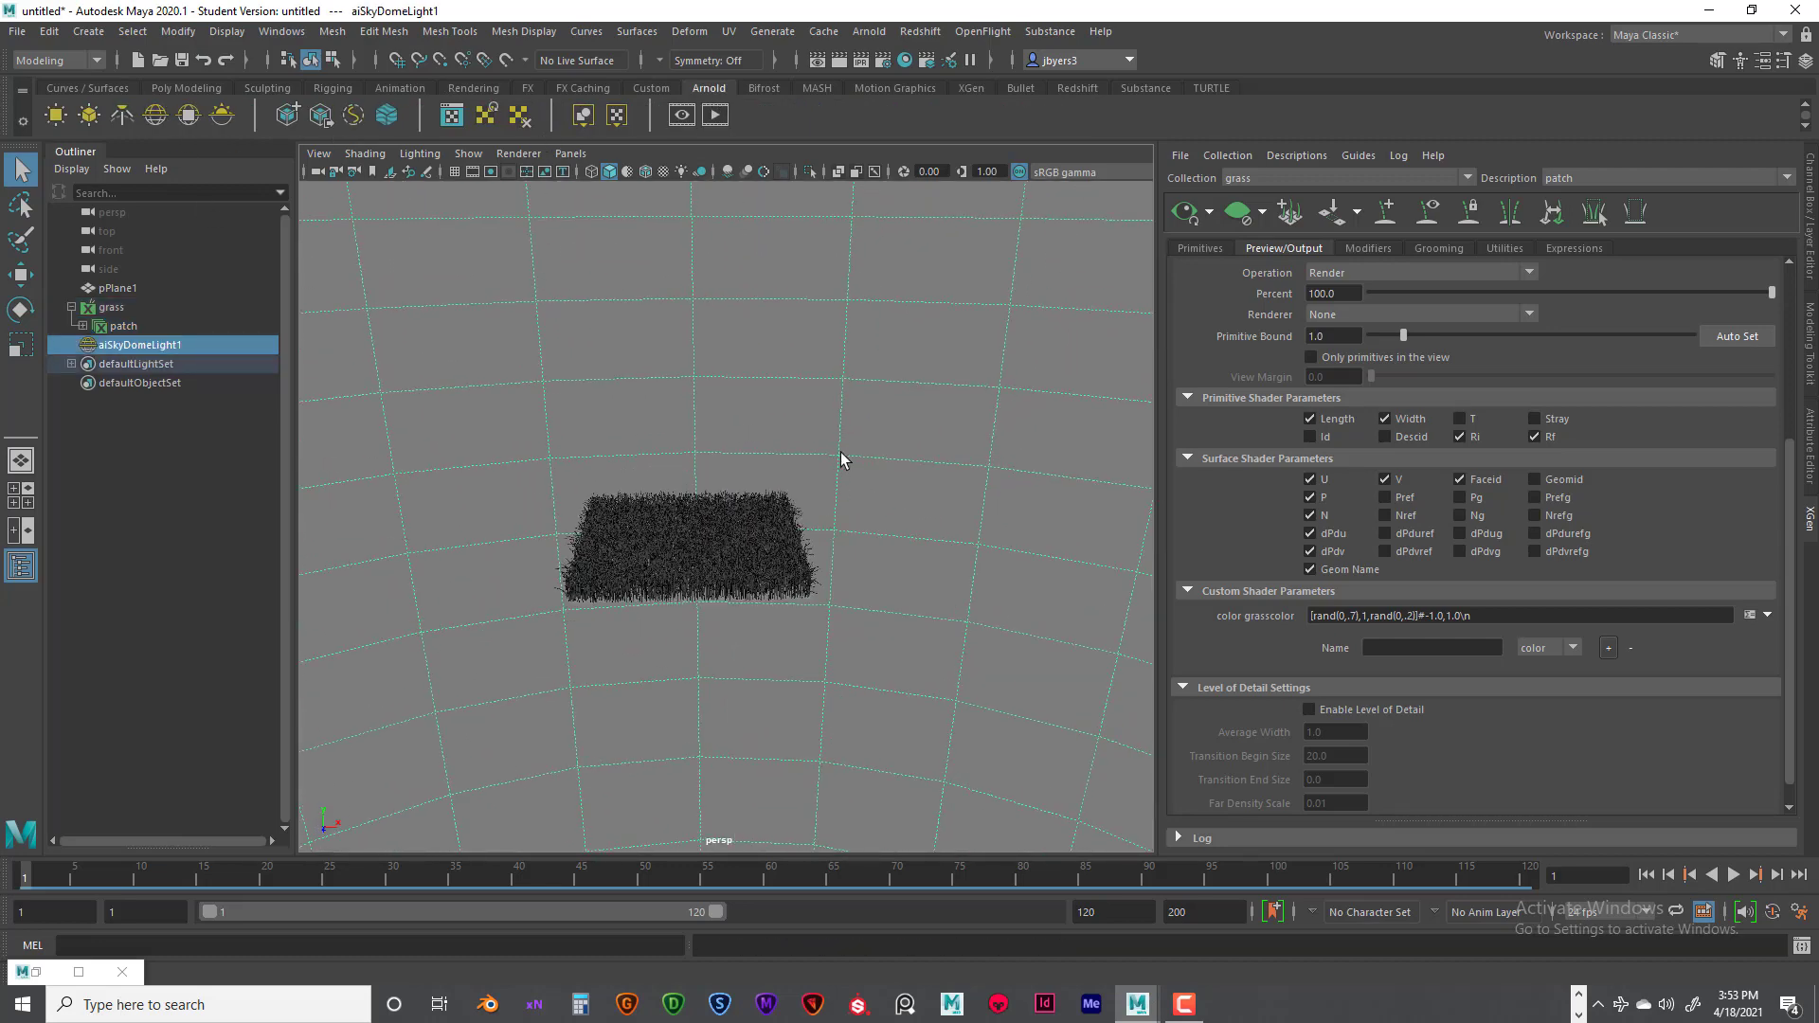
- Connect a File texture to the skydome light's color and set the texture's filter type to Off
key("ctrl+a")
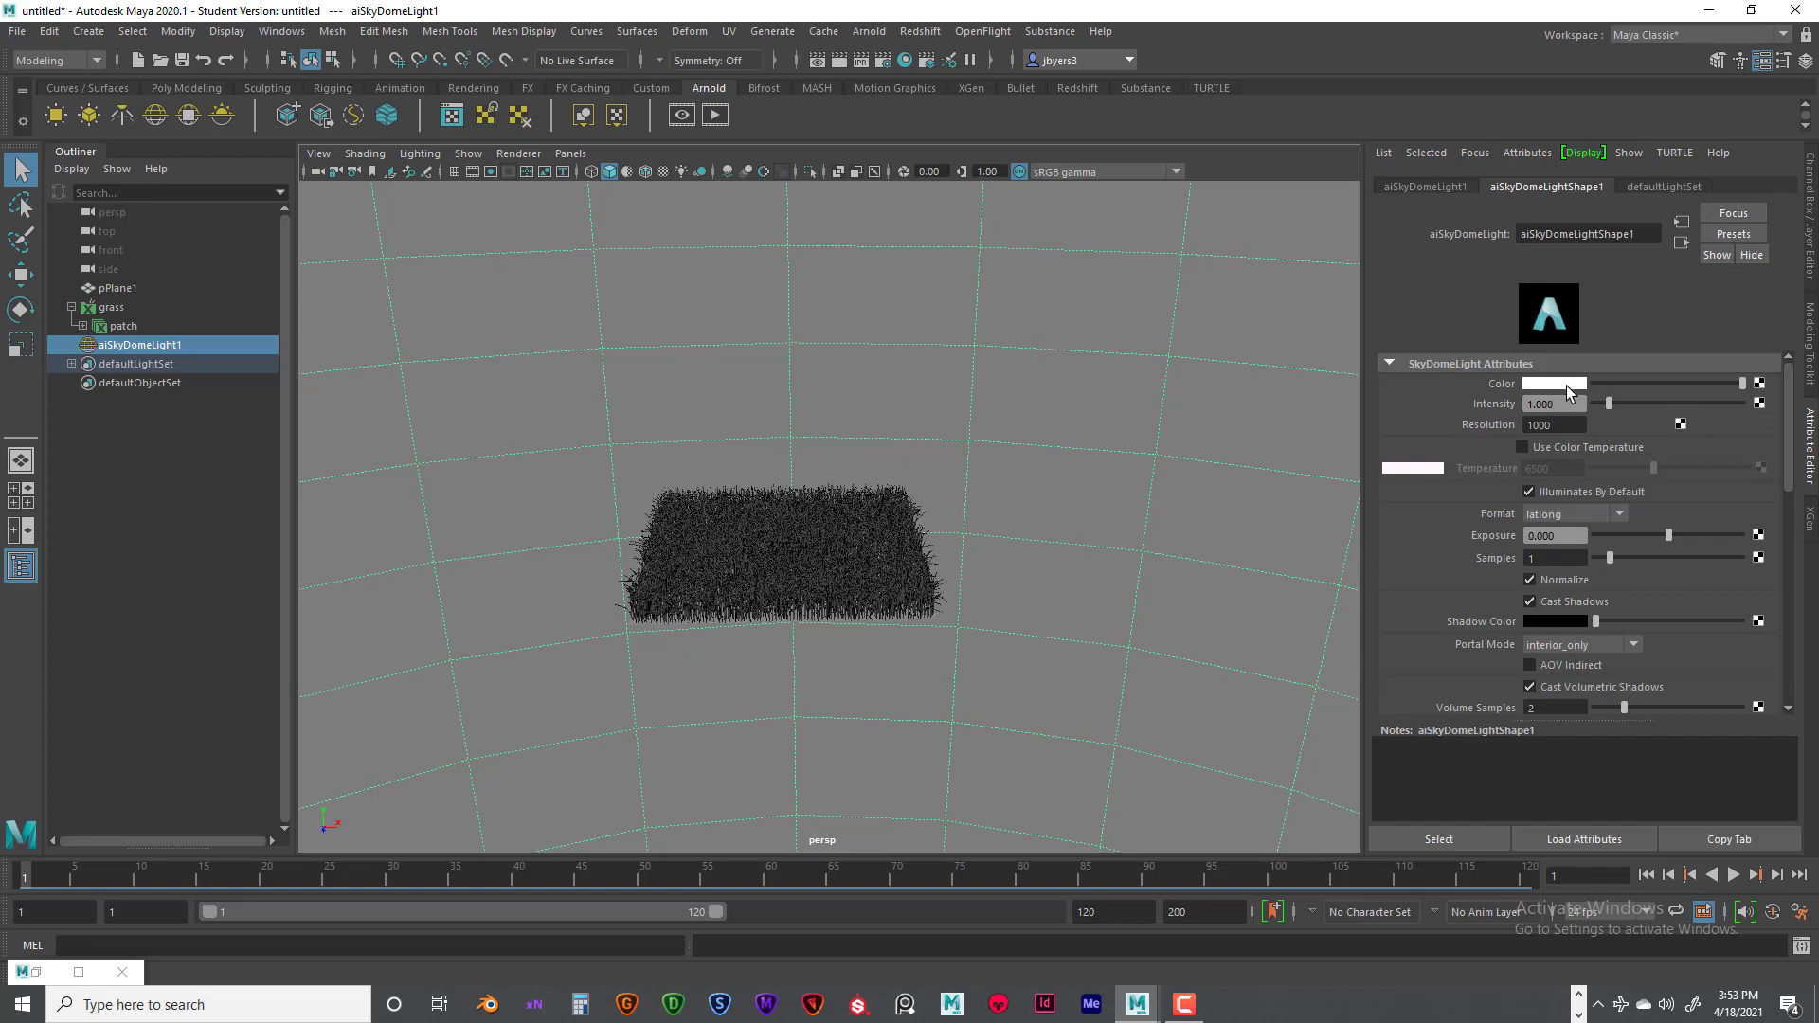
left_click(1760, 384)
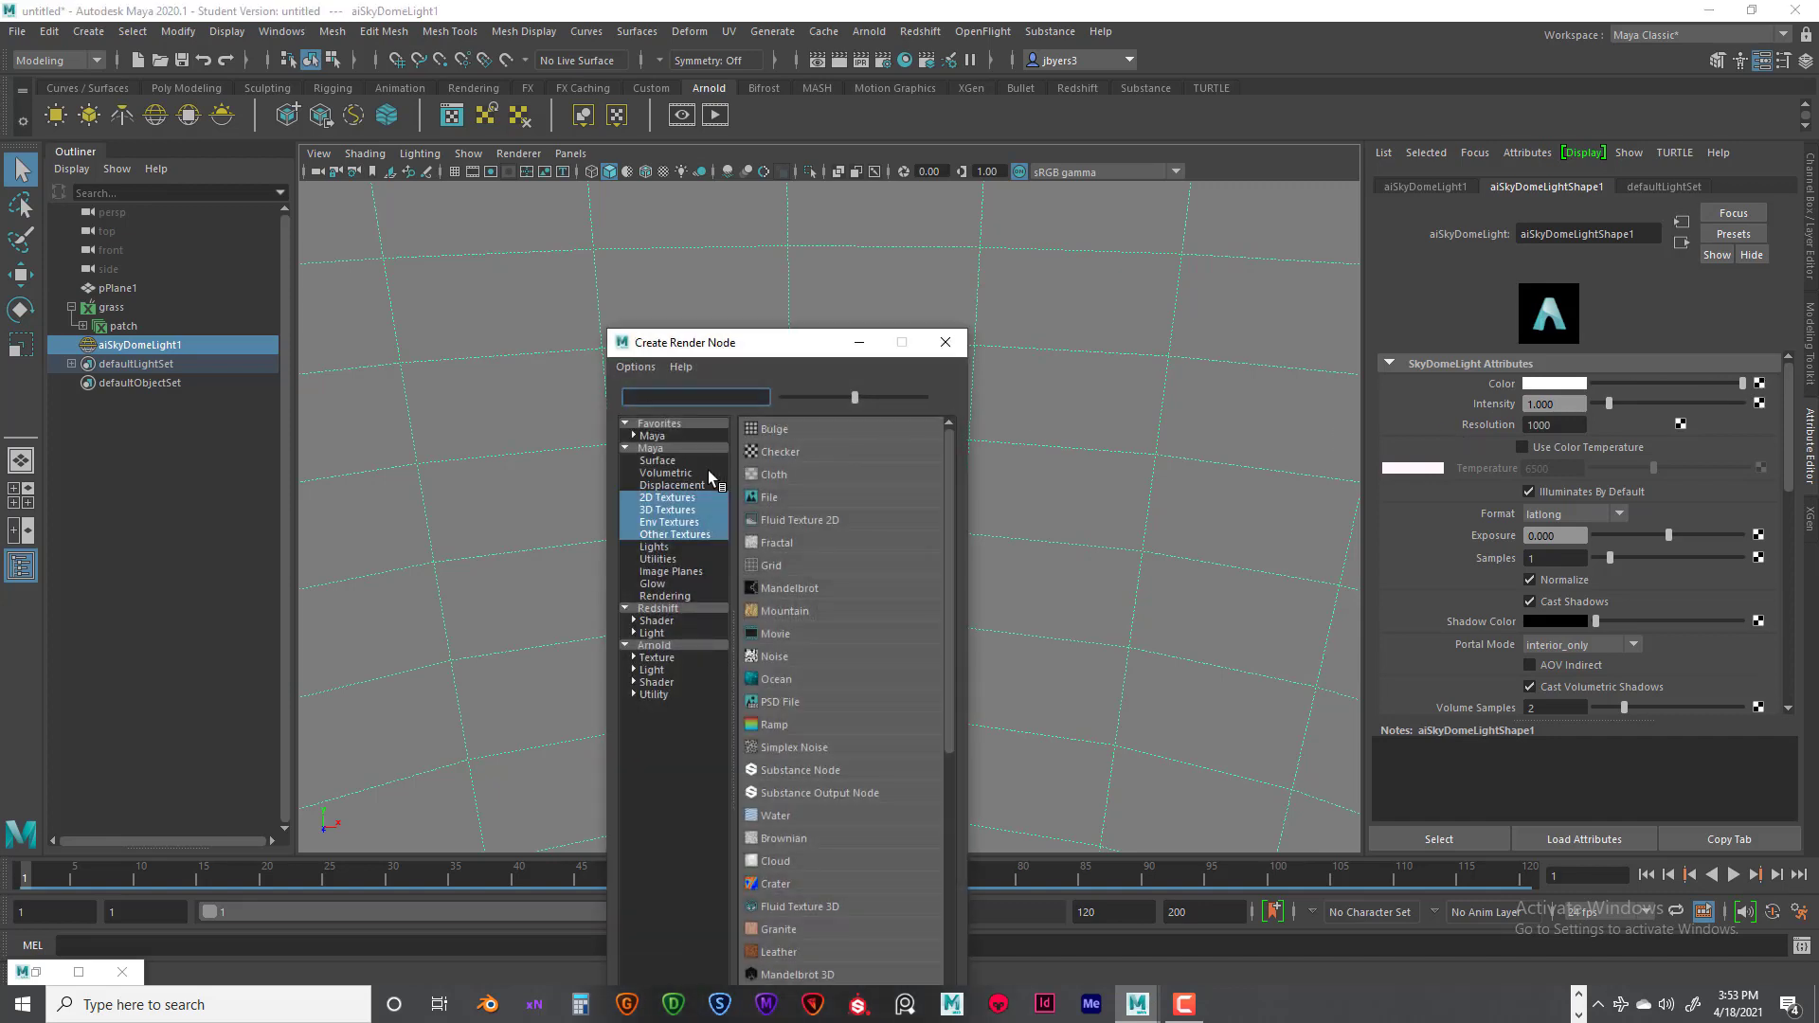
left_click(783, 496)
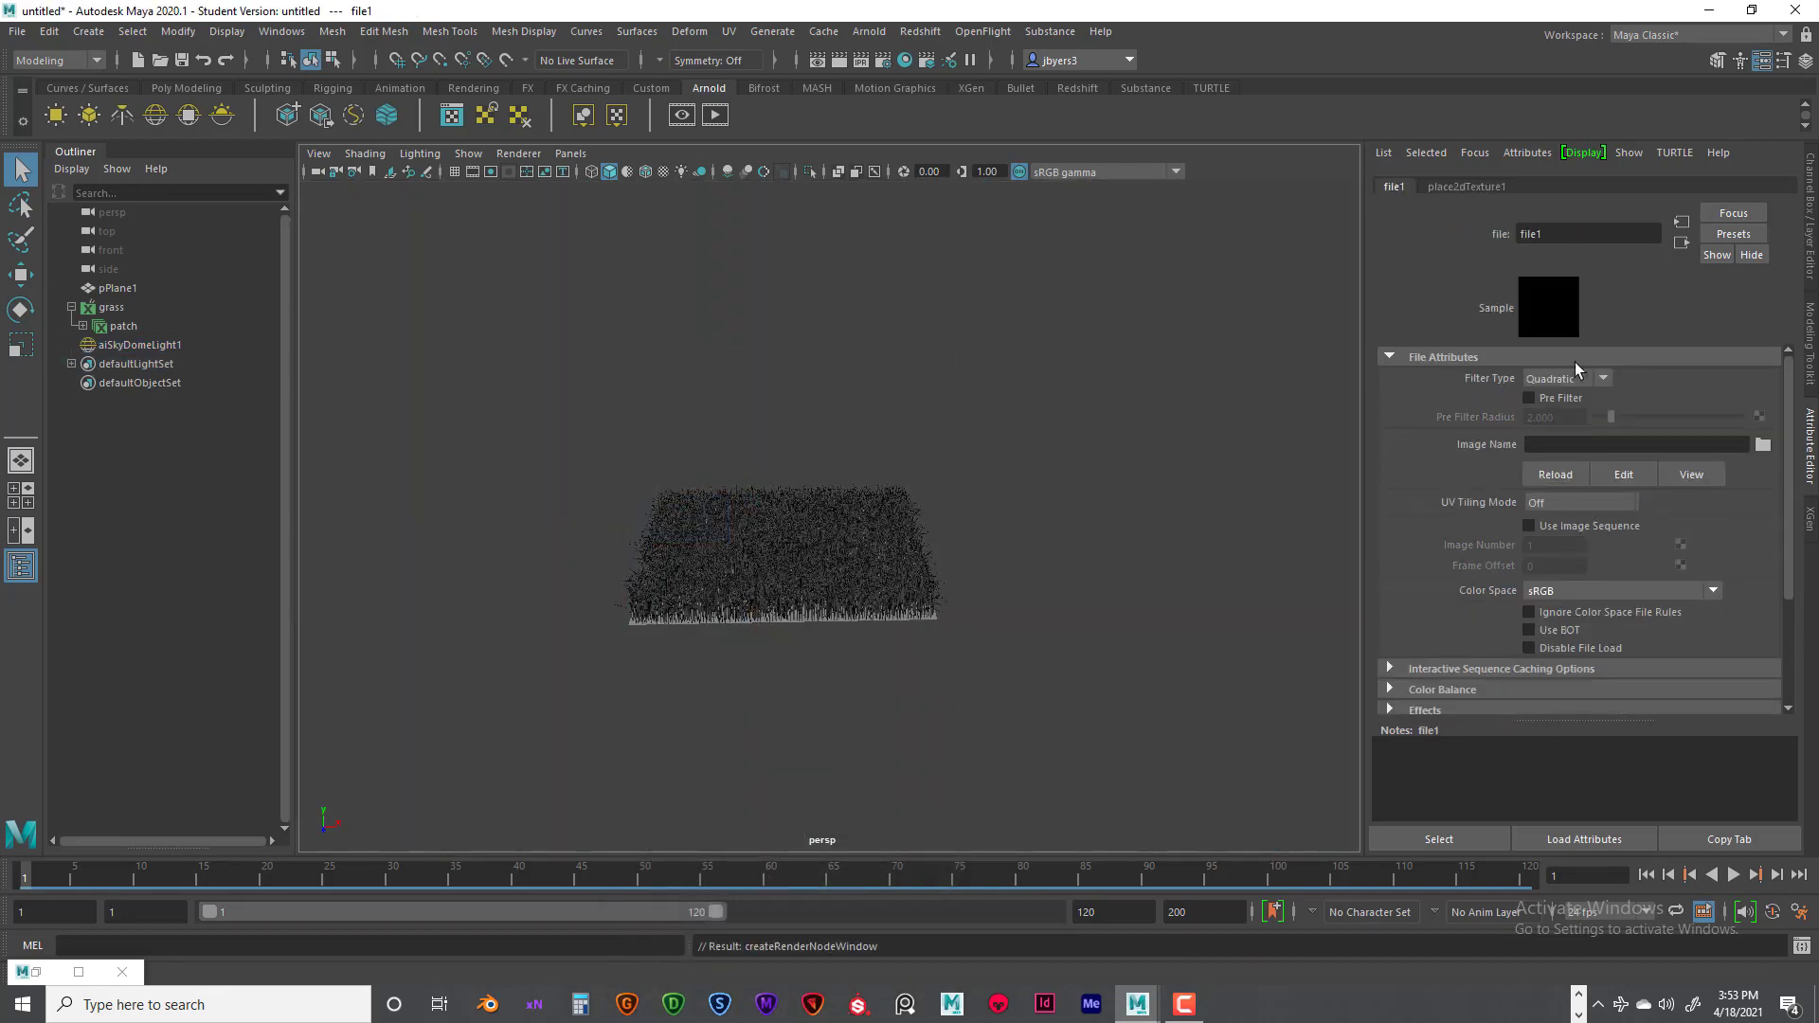
left_click(1603, 379)
left_click(1525, 399)
- Set the current Maya project to the ANI_255_Module_13_Xgen folder
left_click(1763, 444)
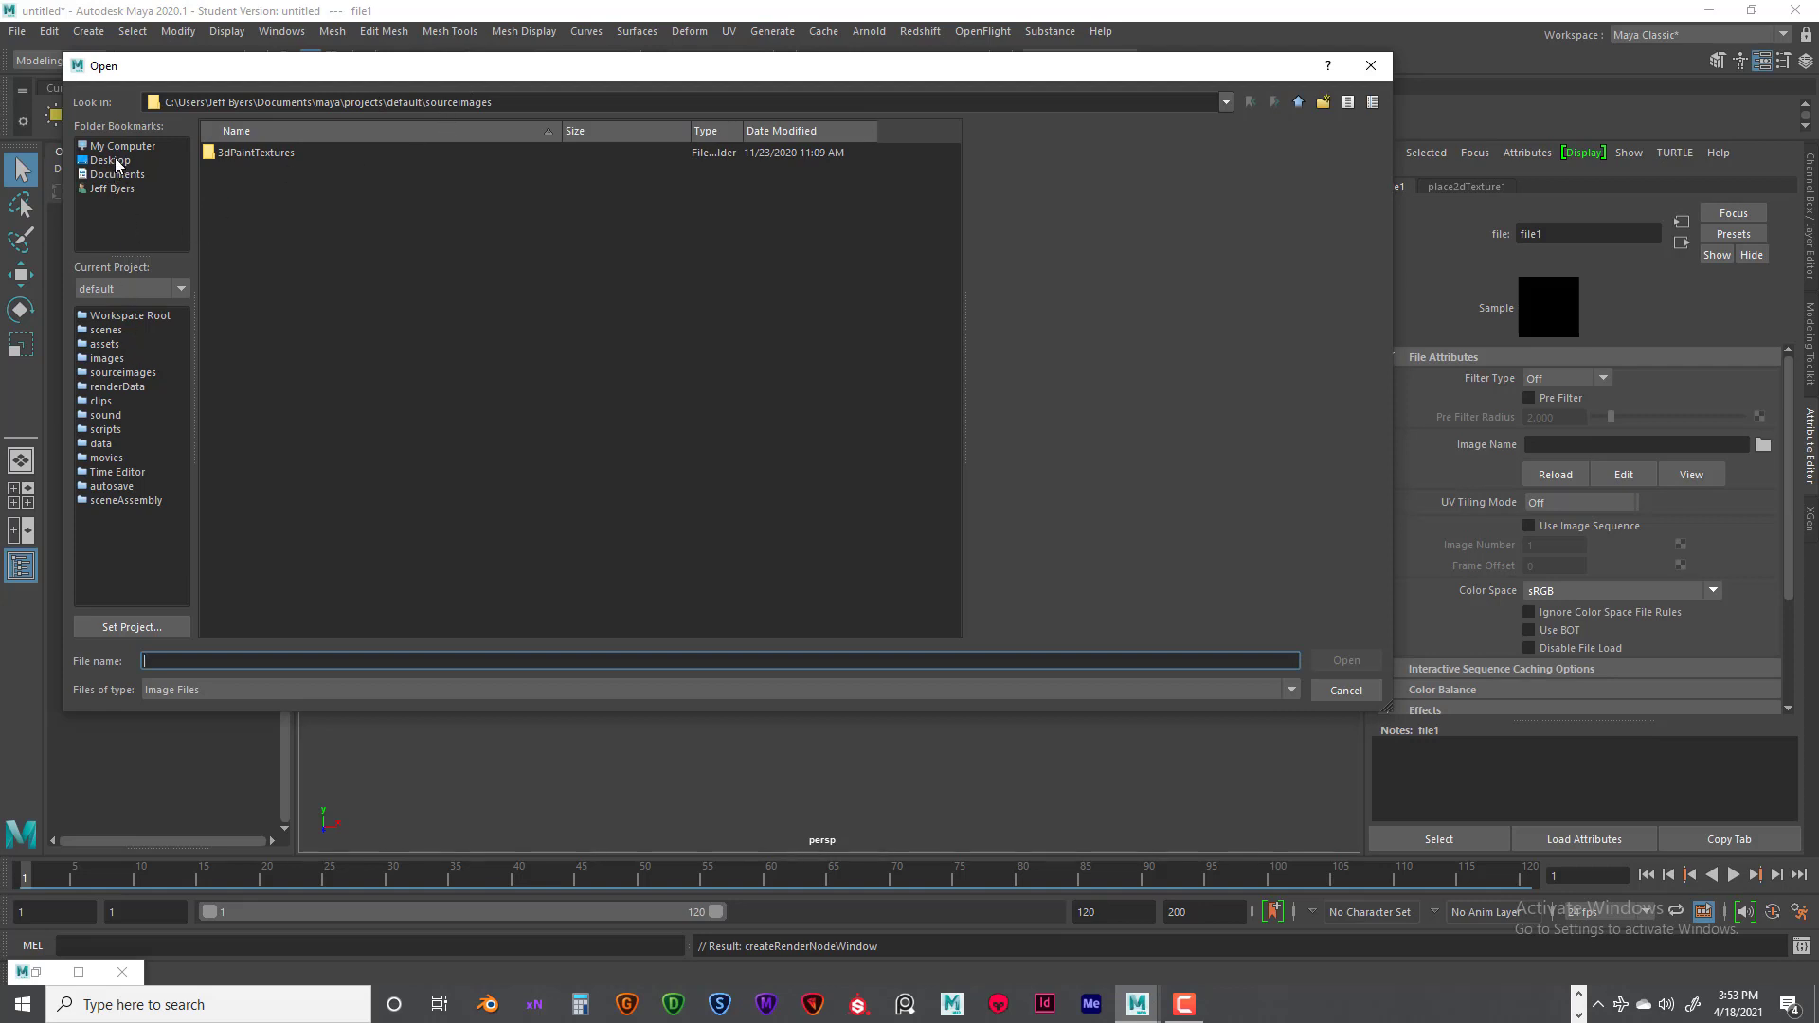
left_click(1370, 66)
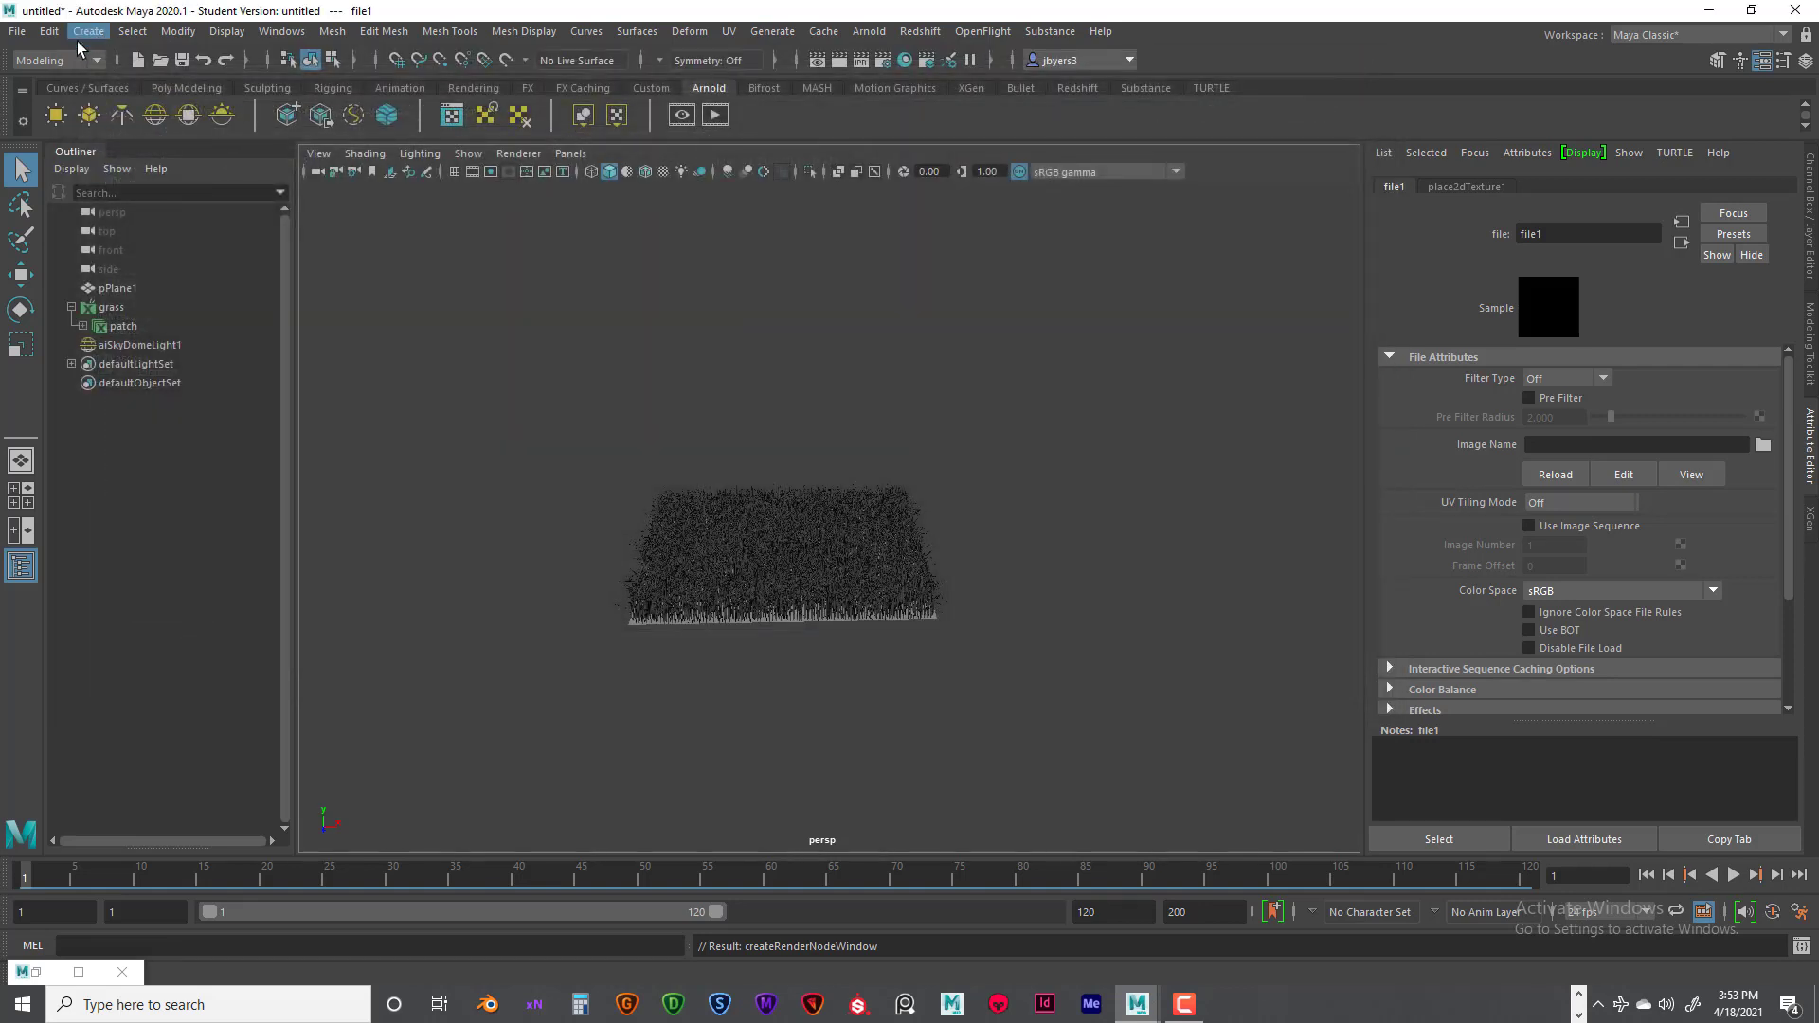
left_click(17, 32)
left_click(45, 612)
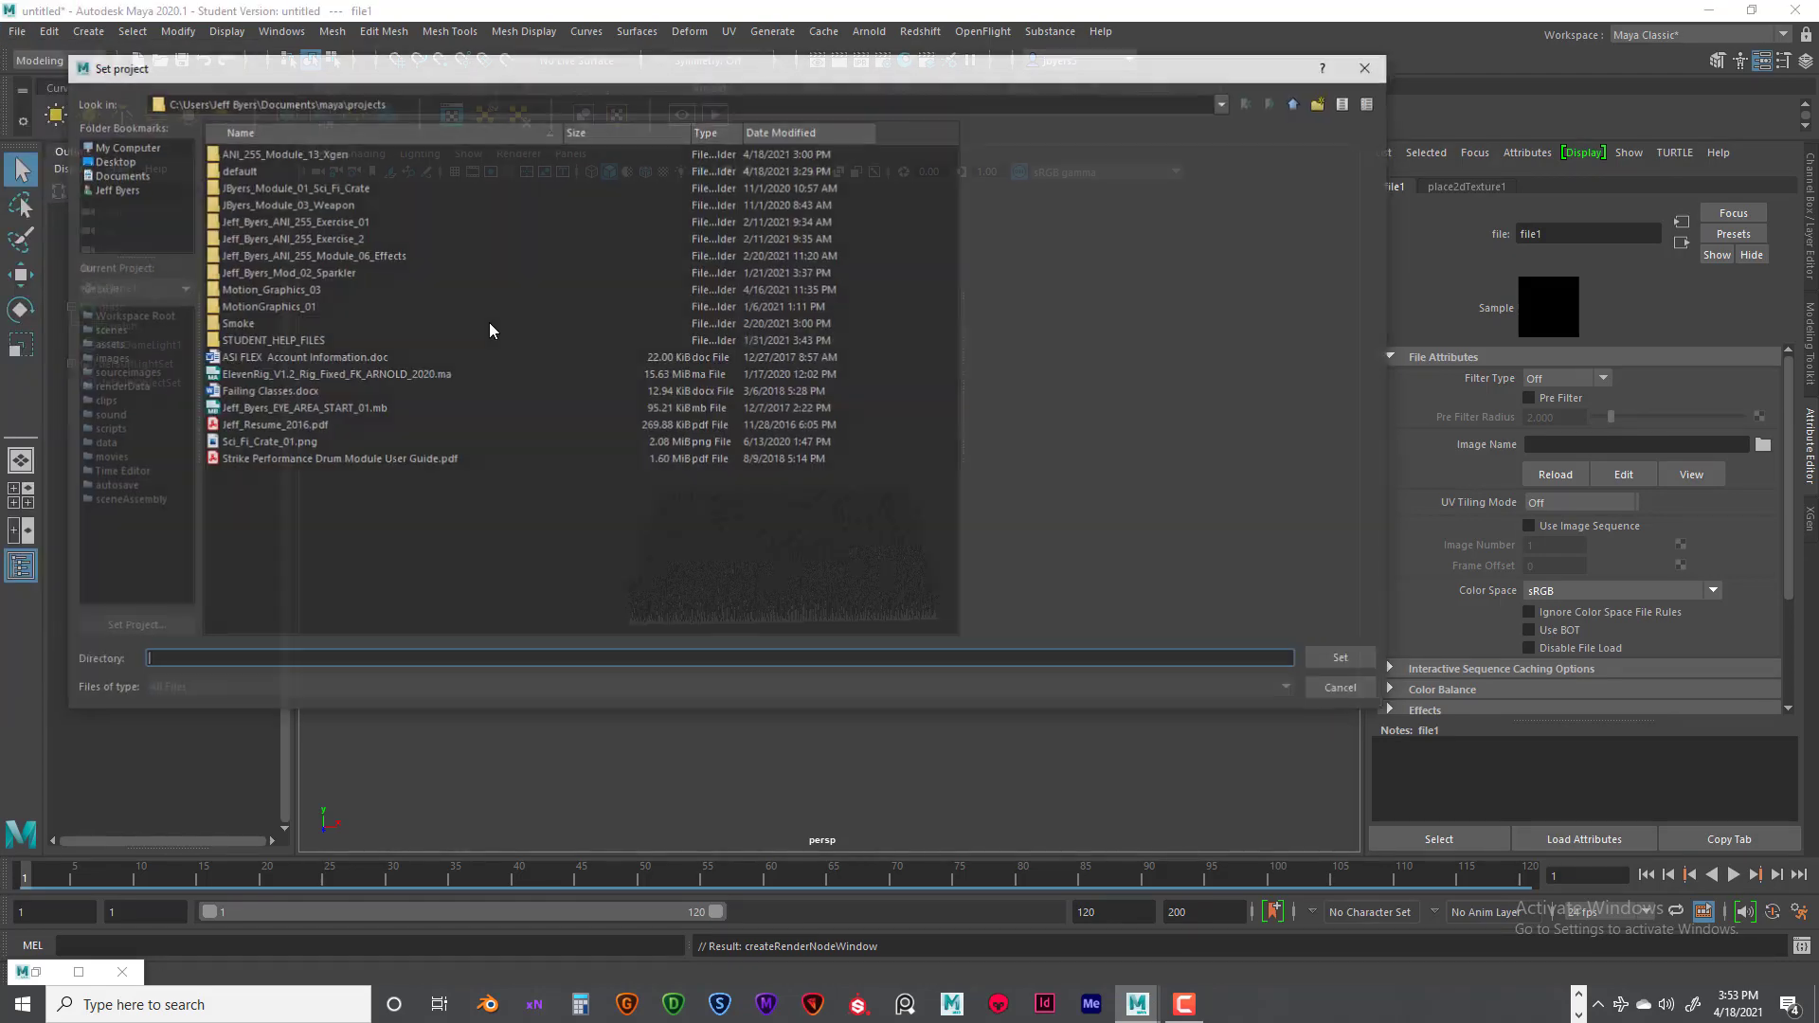
left_click(279, 154)
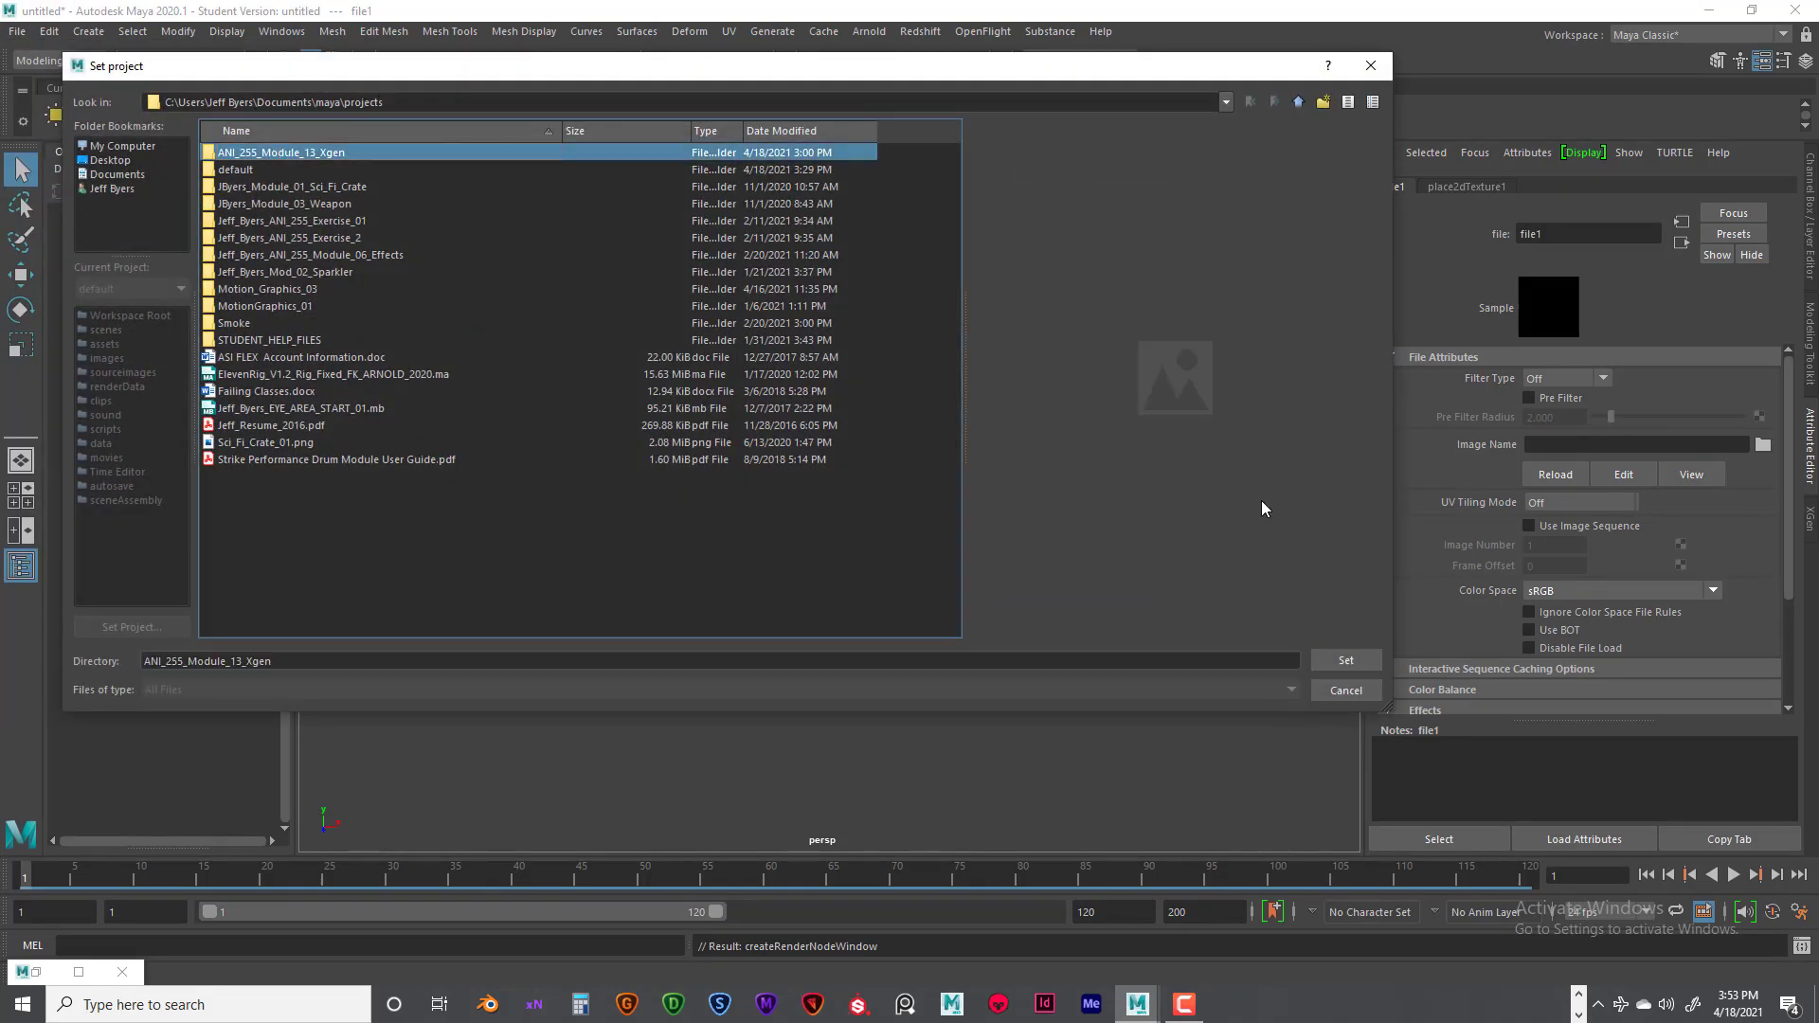
left_click(1327, 661)
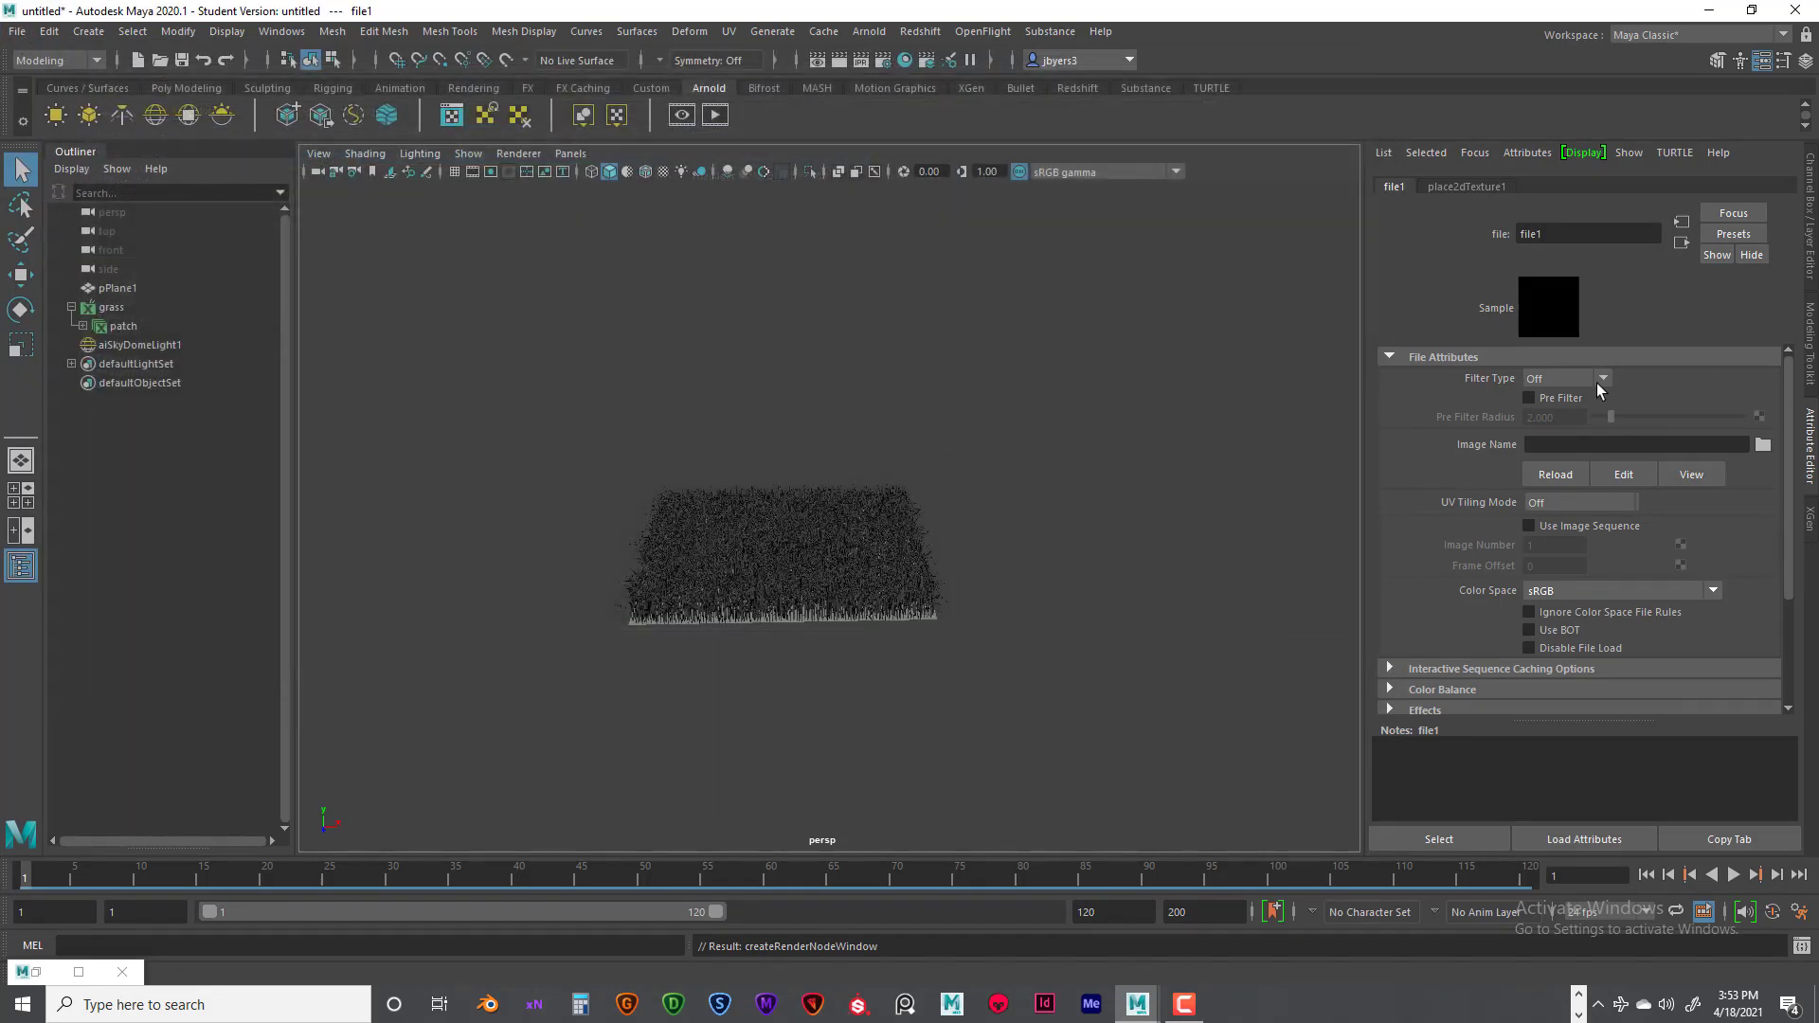
- Load lilienstein_2k.hdr from the project's sourceimages folder as the file texture's image
left_click(1762, 445)
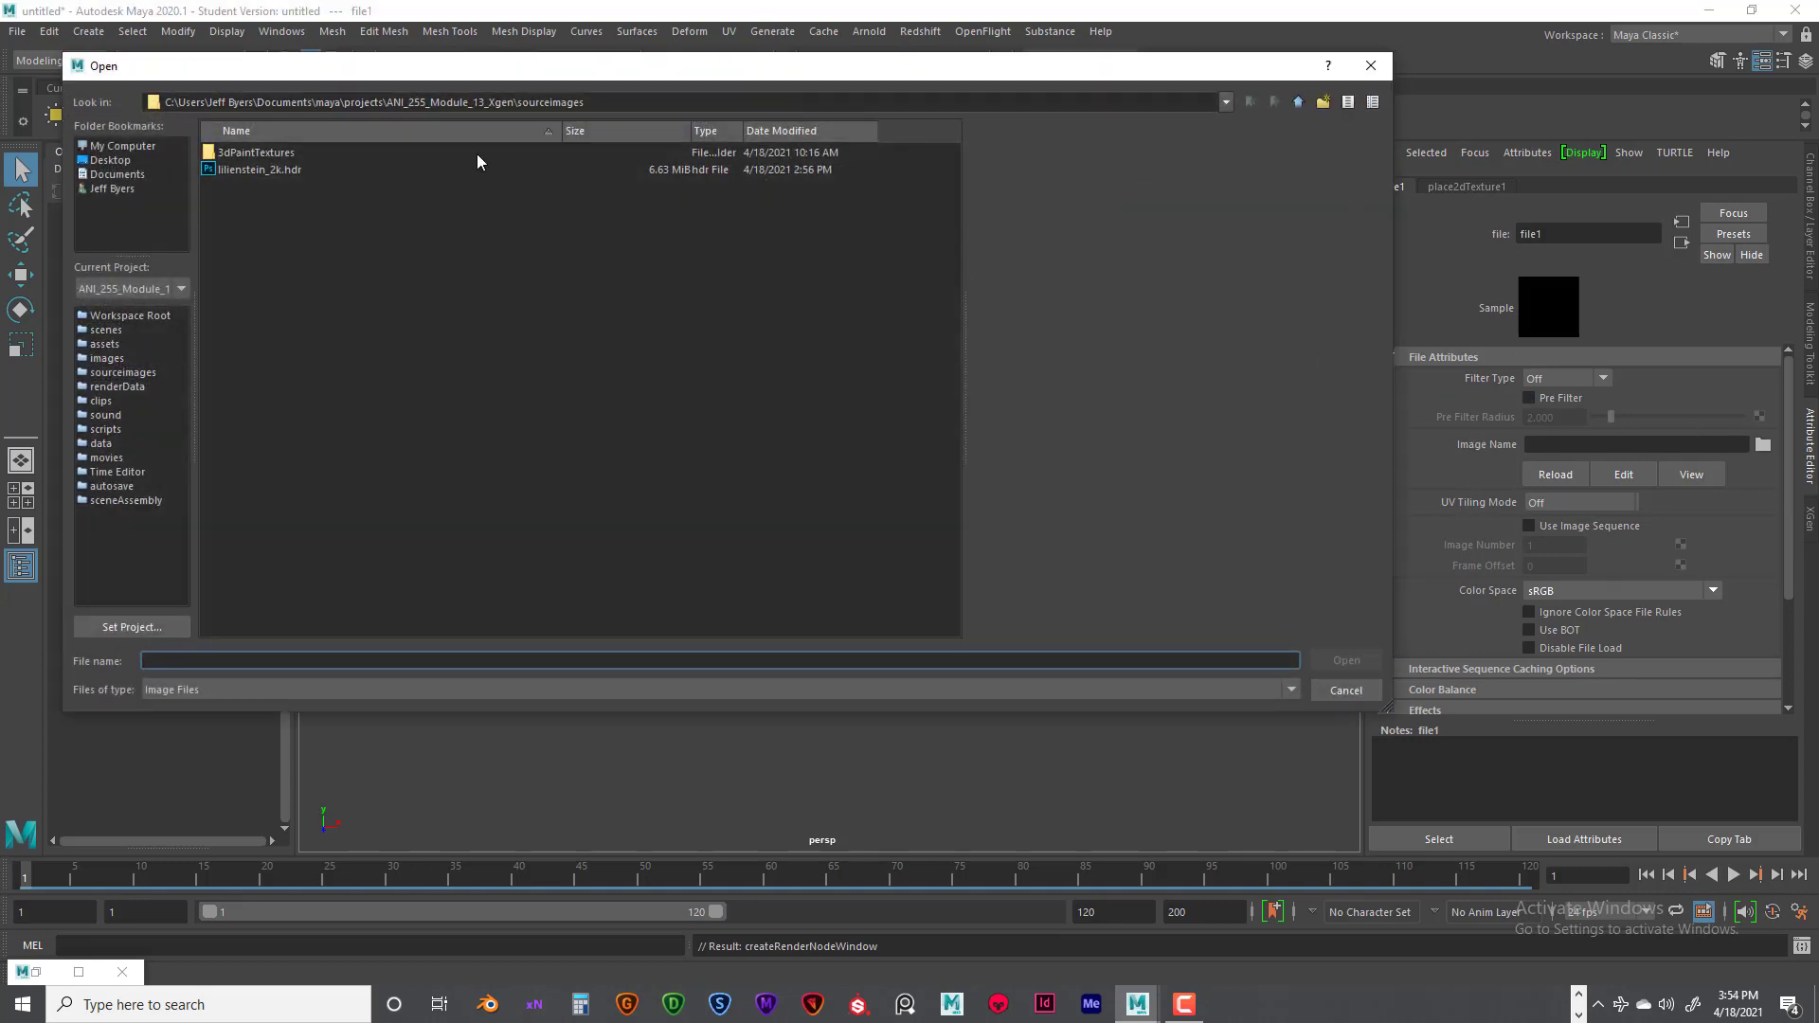
left_click(289, 170)
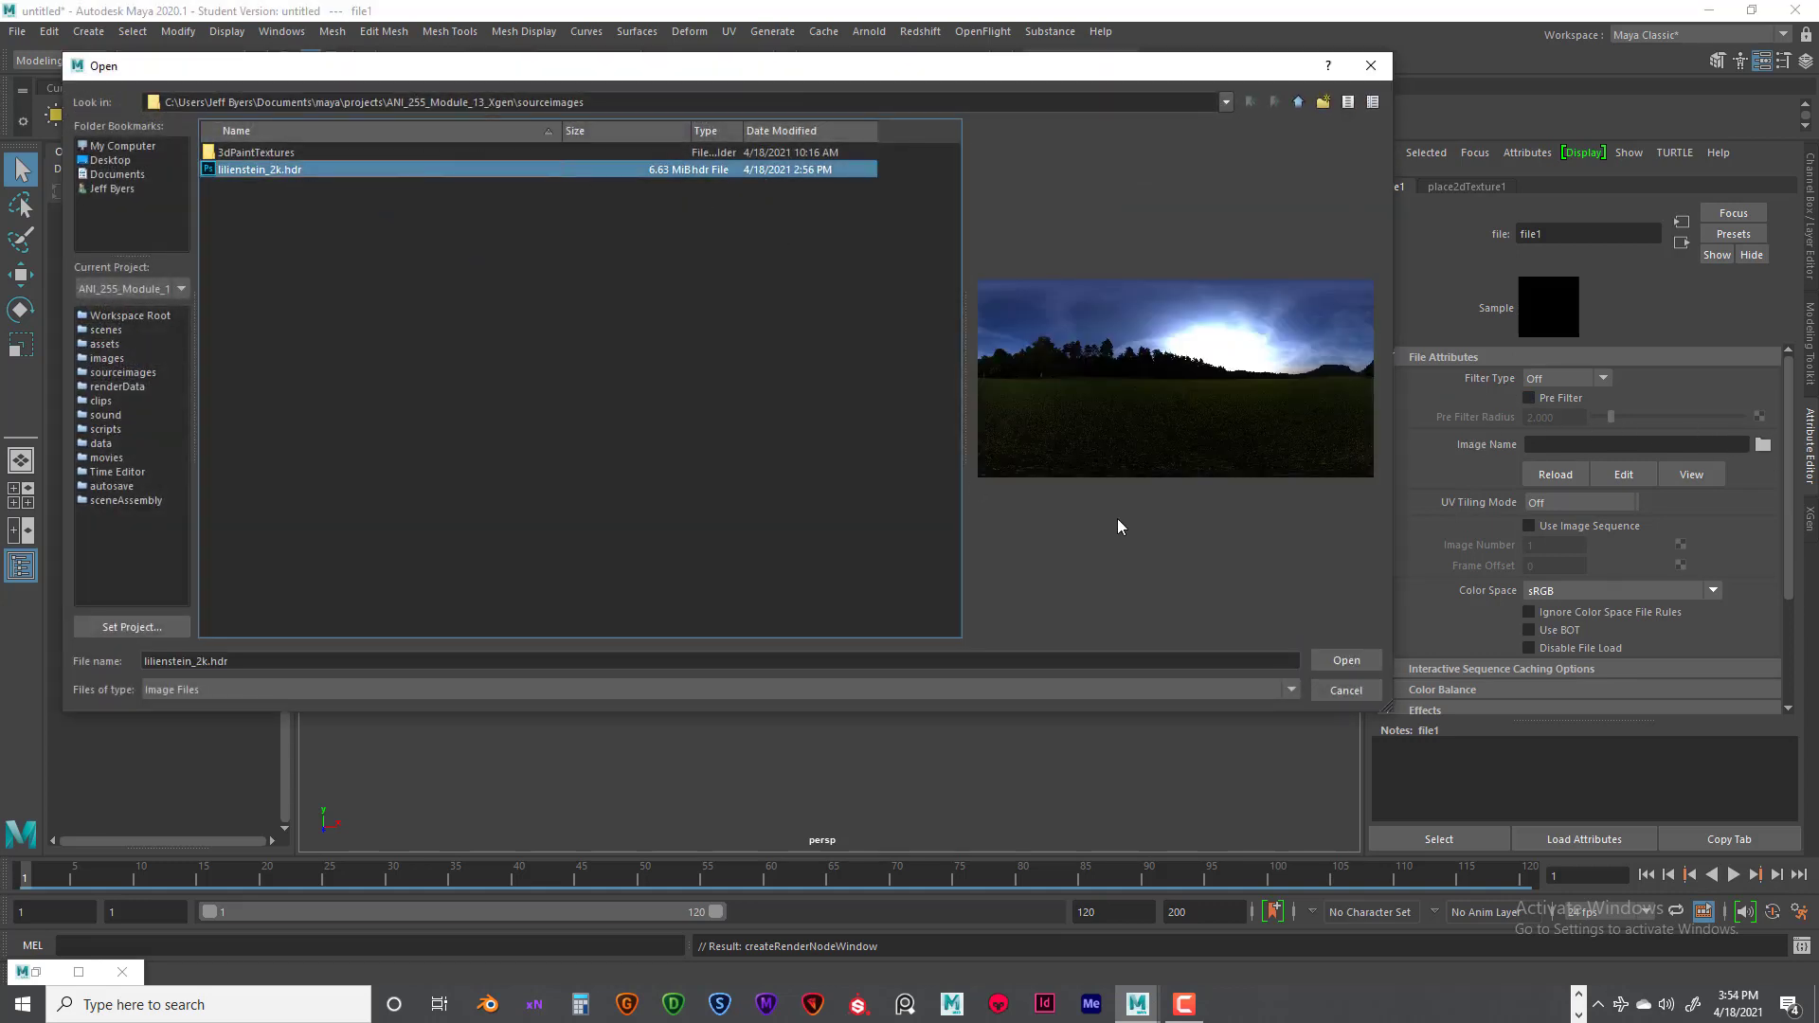
left_click(1344, 661)
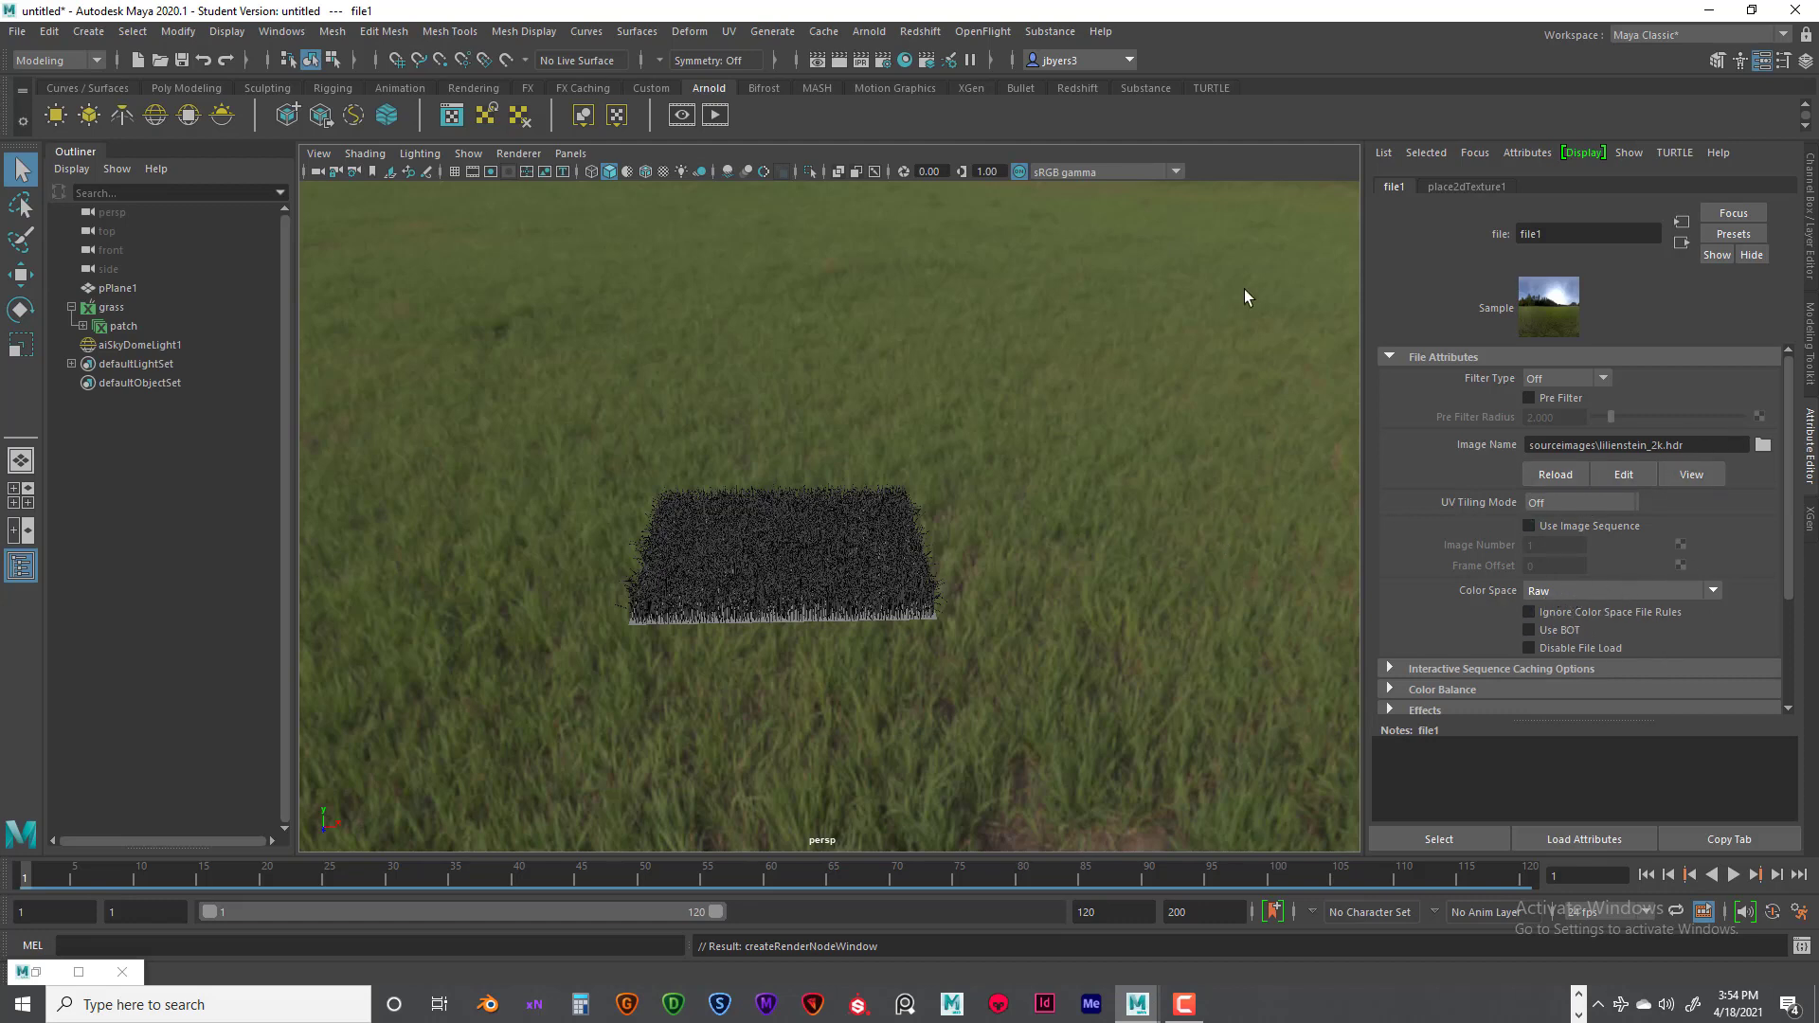
- Reselect the skydome light and set its resolution to 2000
left_click(640, 315)
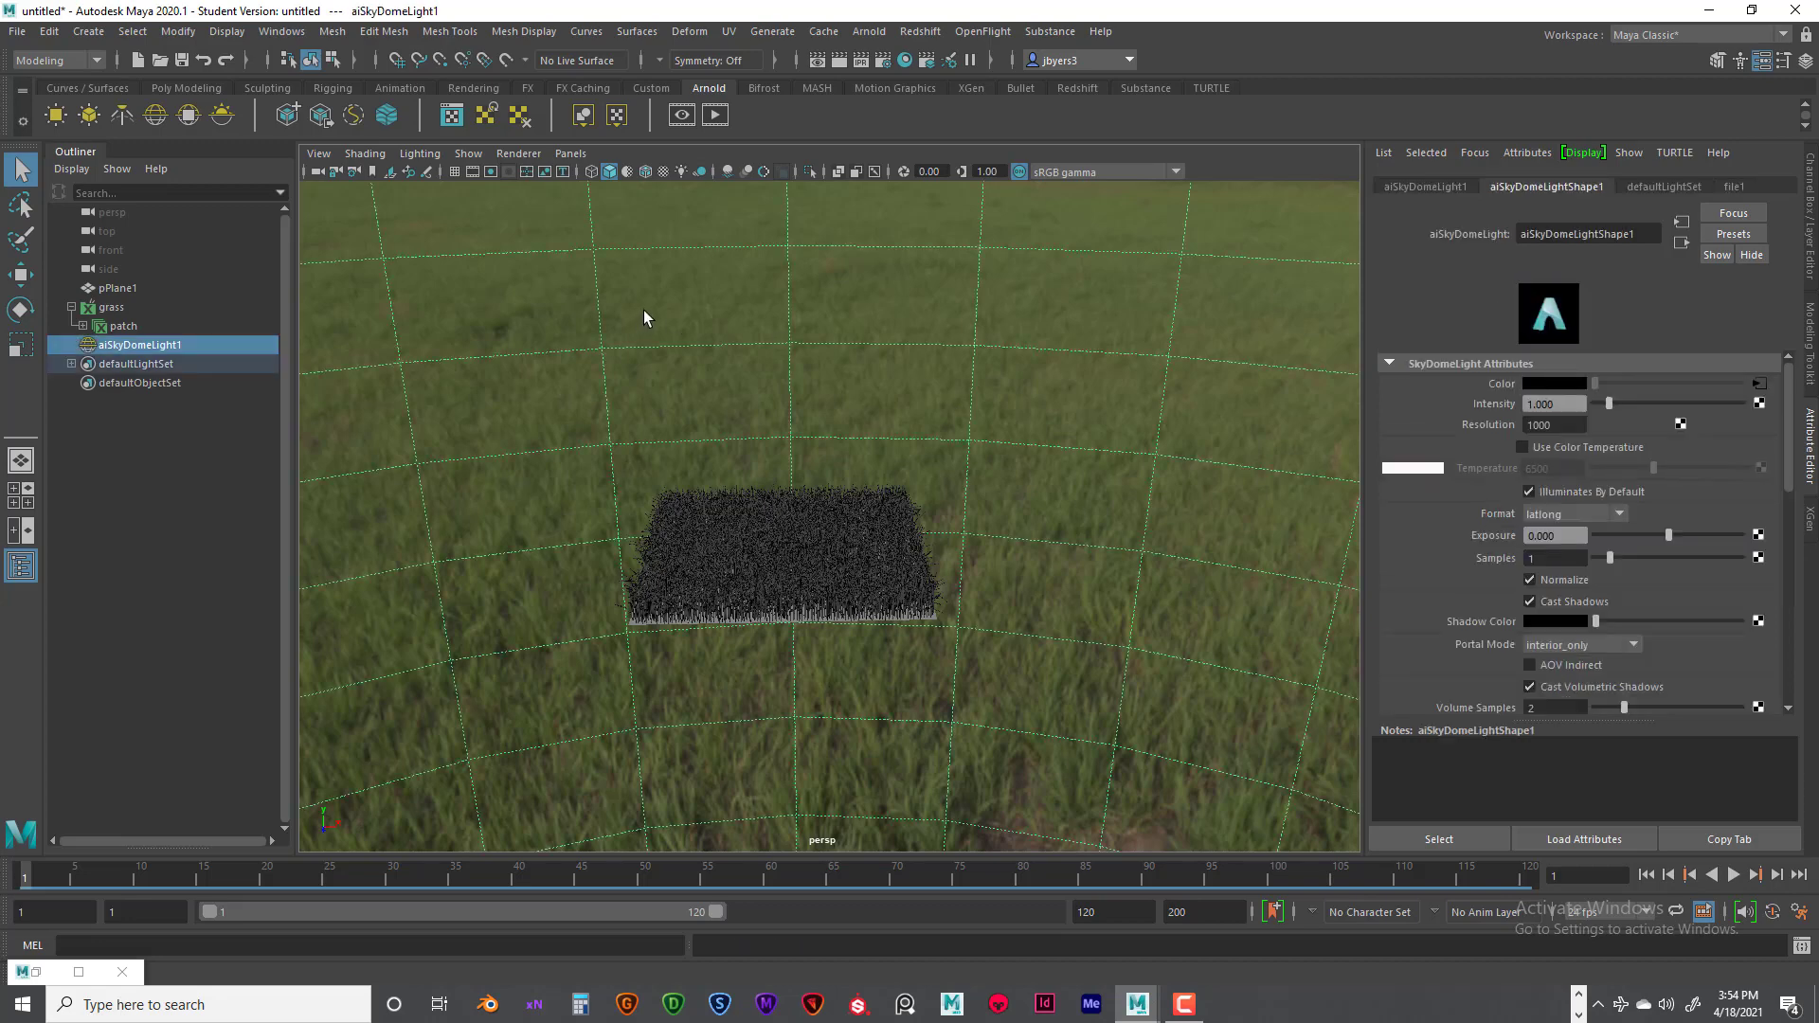
key("ctrl+a")
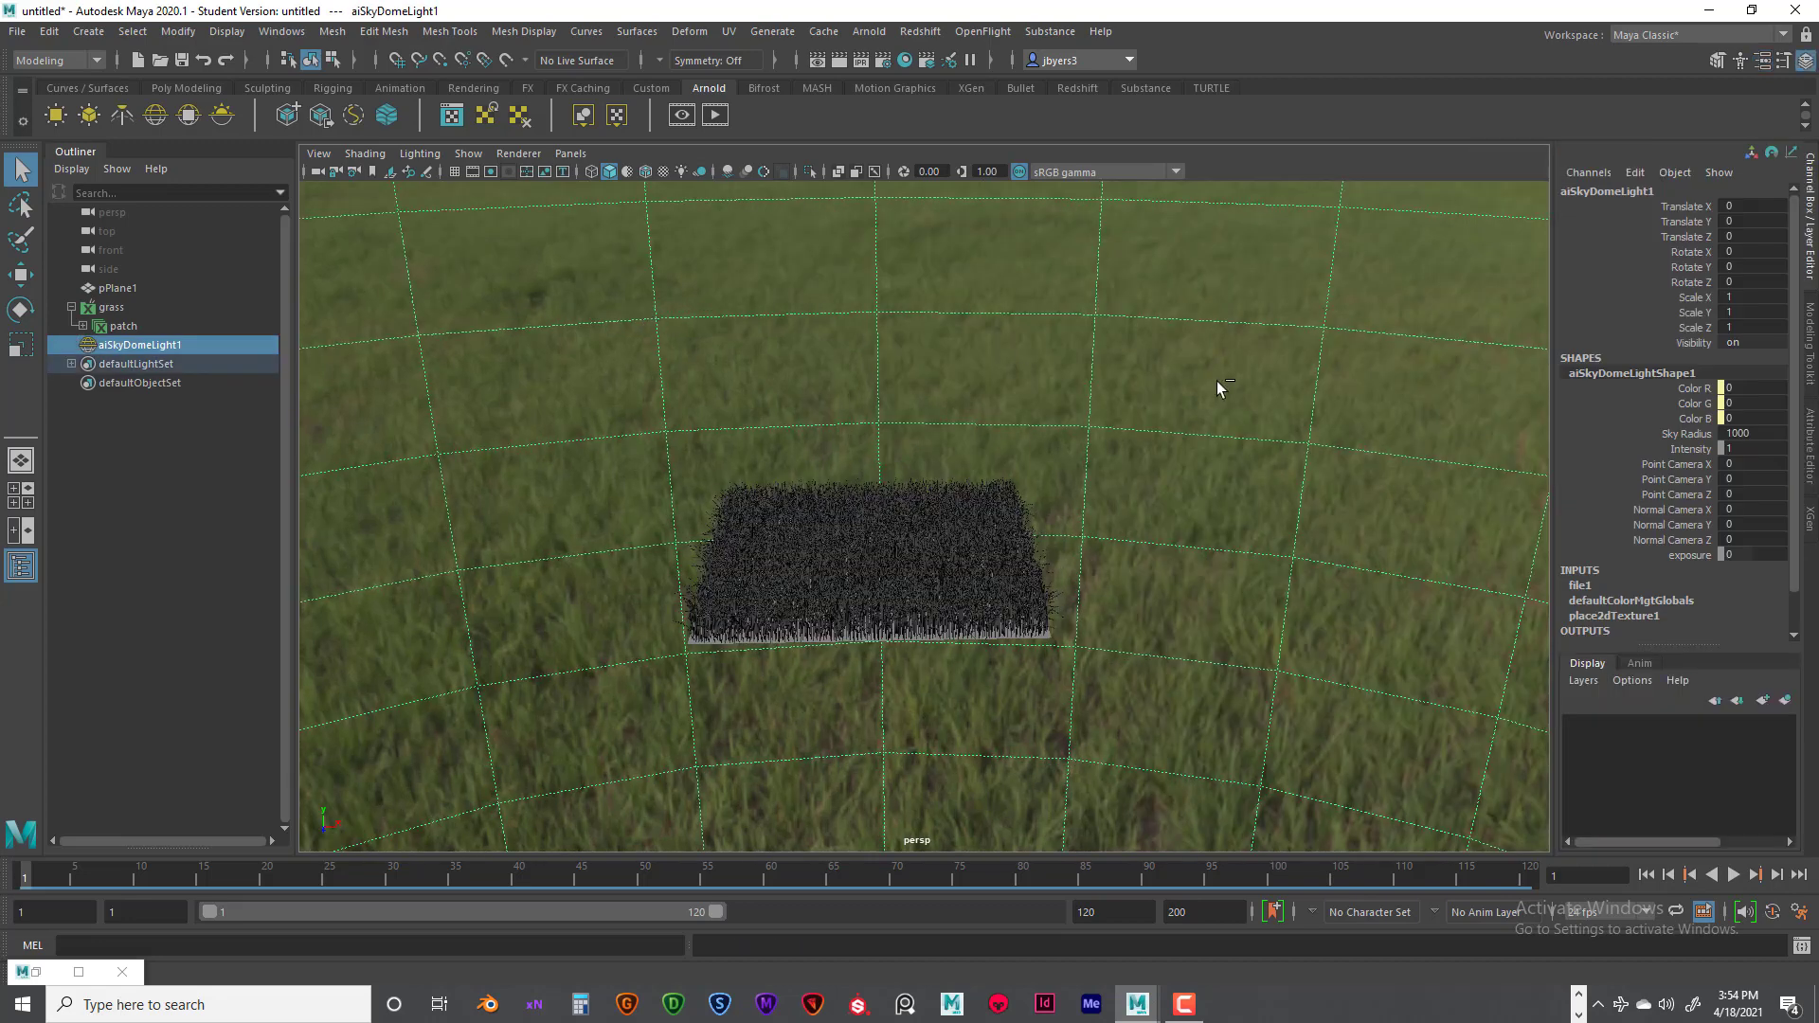
key("ctrl+a")
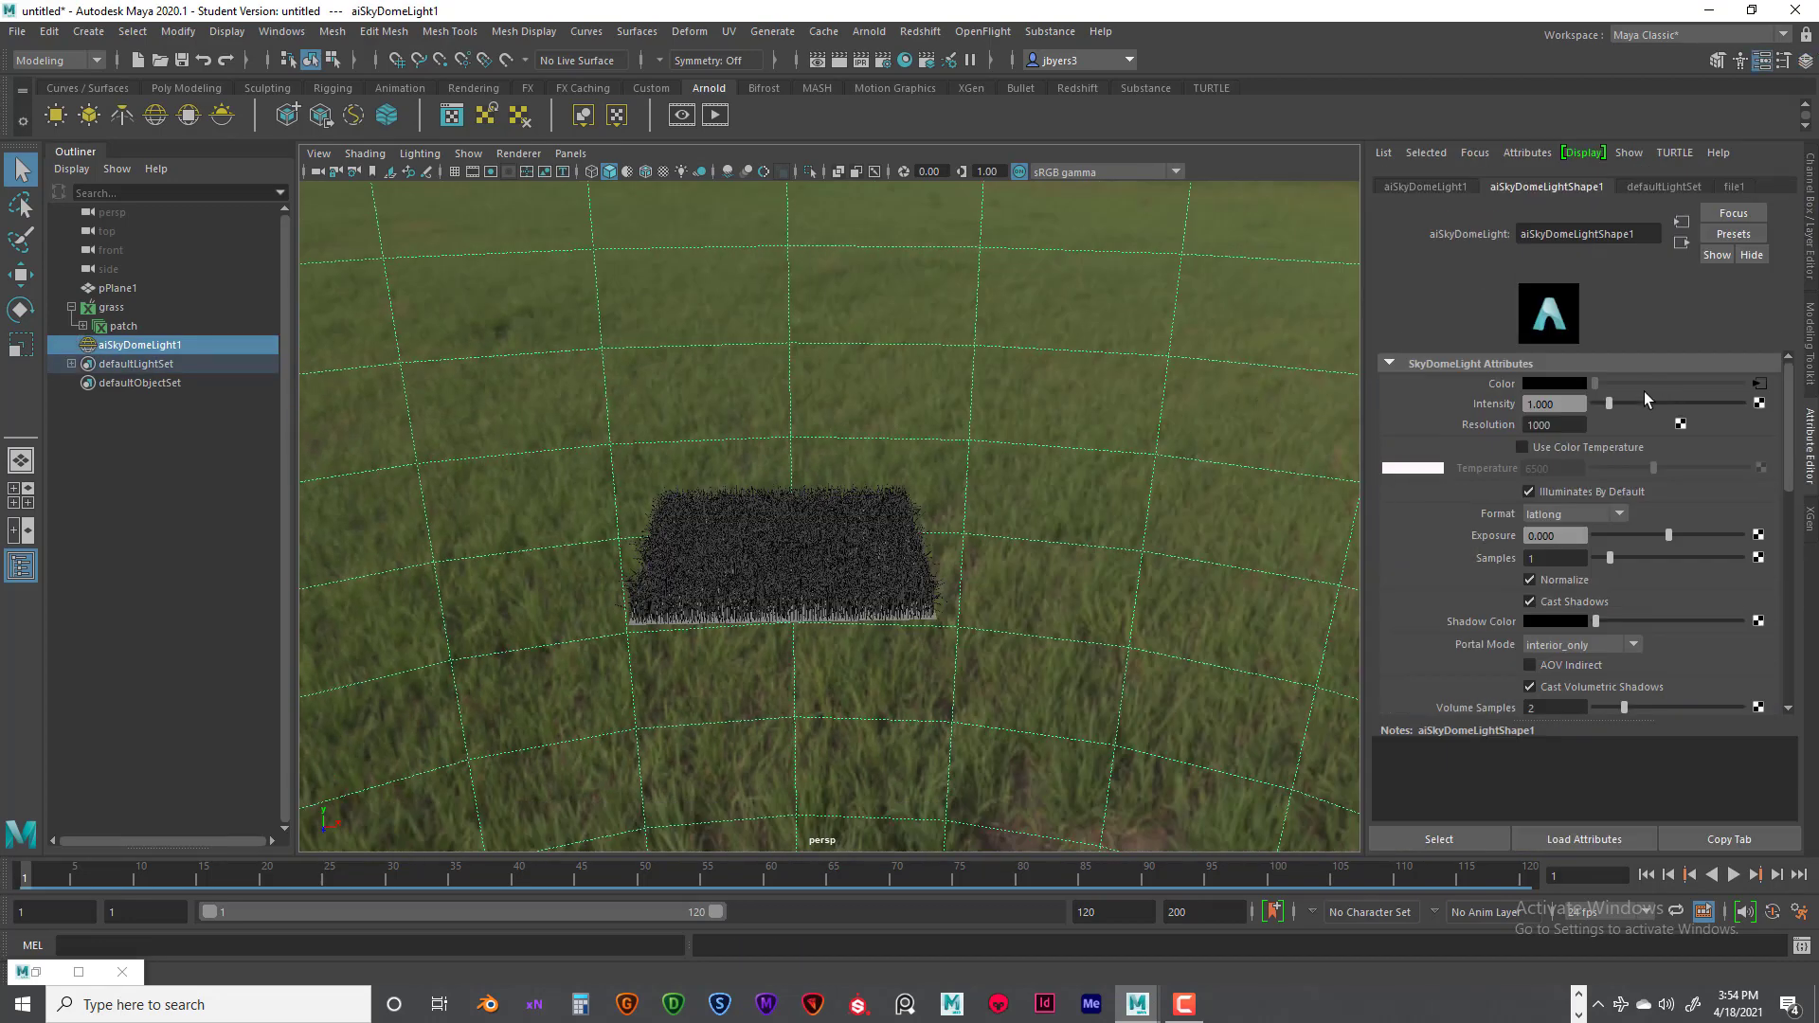
left_click_drag(1567, 425, 1492, 428)
type("2000")
key("Return")
- Set the skydome light's exposure to 1 and its samples to 2
left_click_drag(1566, 536, 1528, 536)
scroll(1638, 573, "down", 2)
left_click(1530, 502)
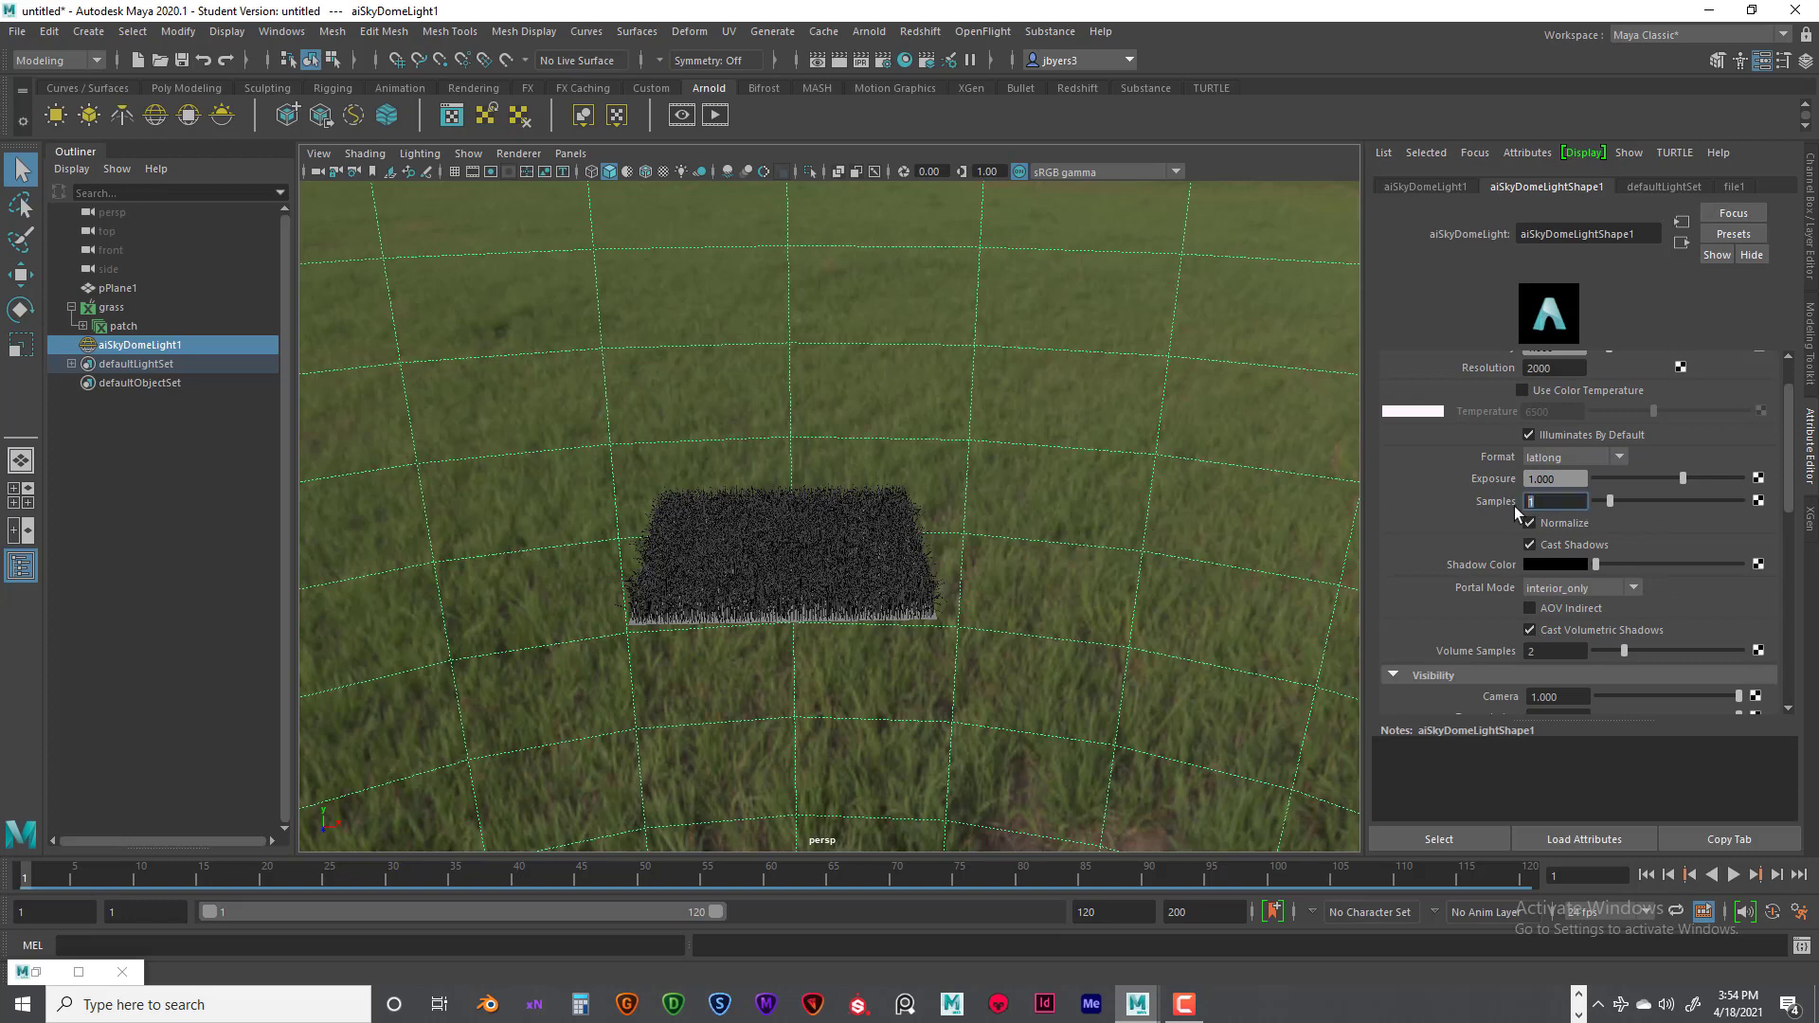
type("2")
key("Return")
scroll(1653, 572, "down", 6)
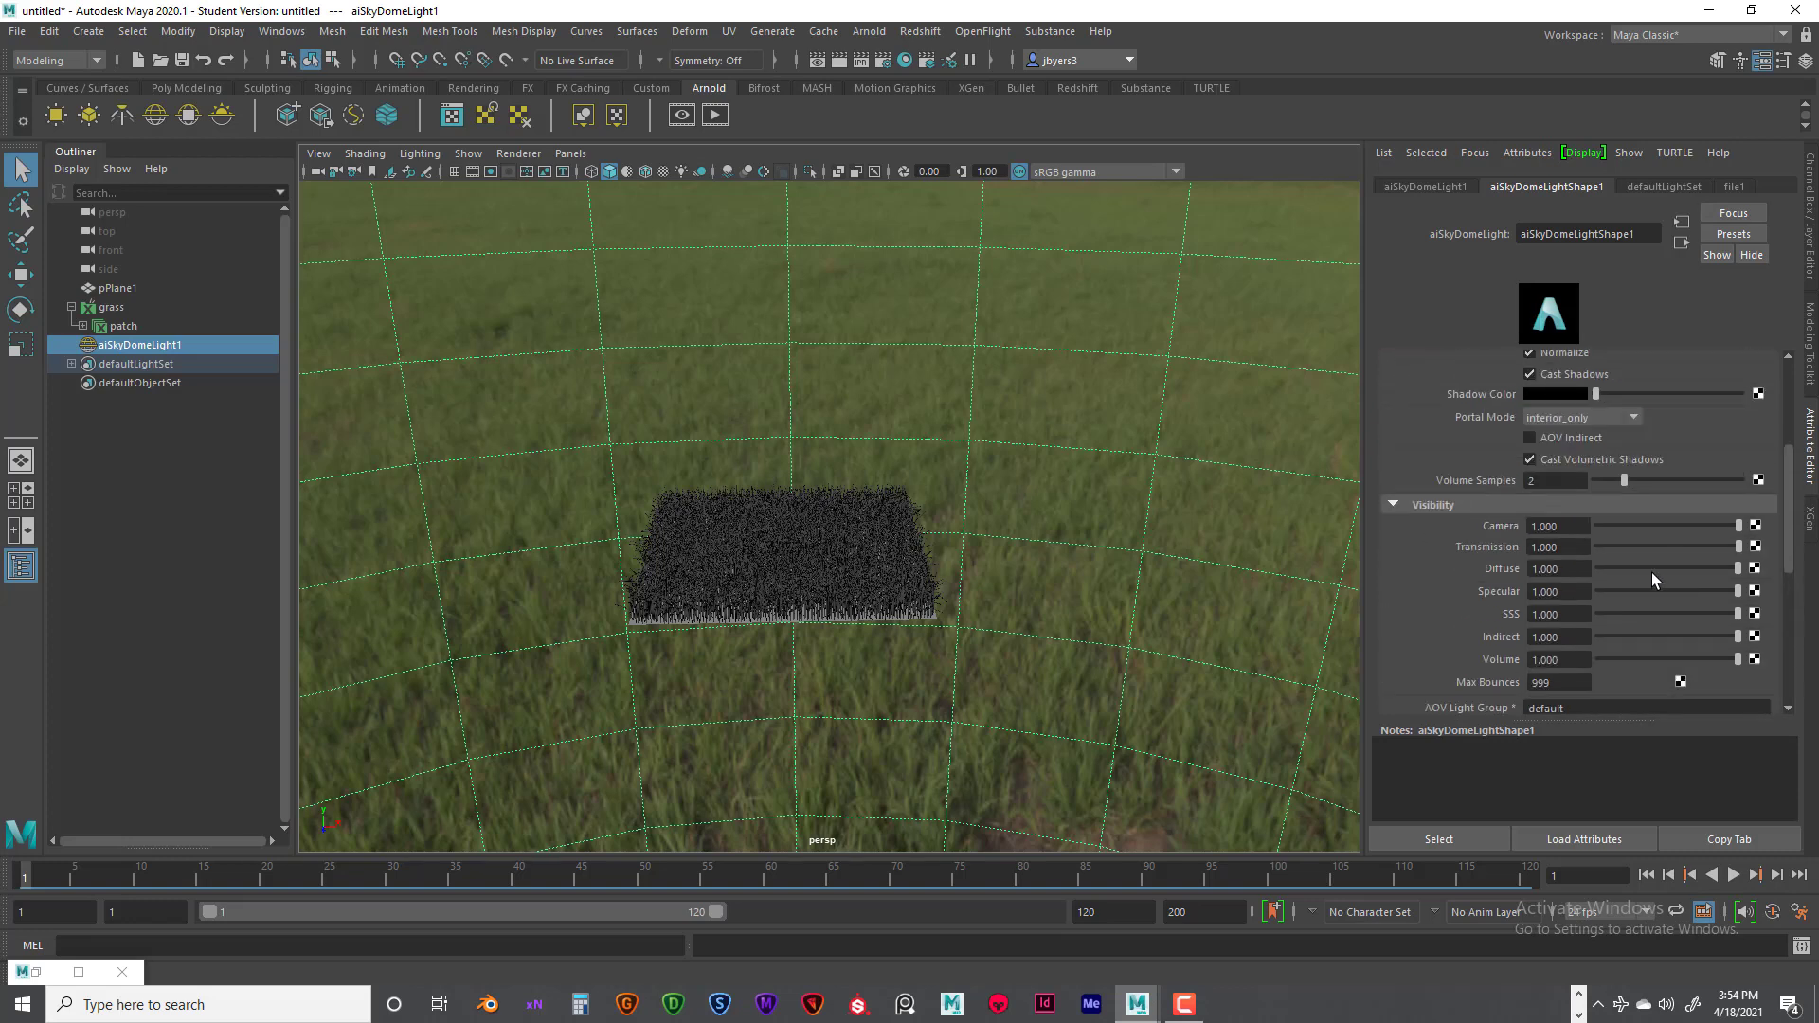
scroll(1653, 580, "up", 8)
scroll(1029, 590, "up", 6)
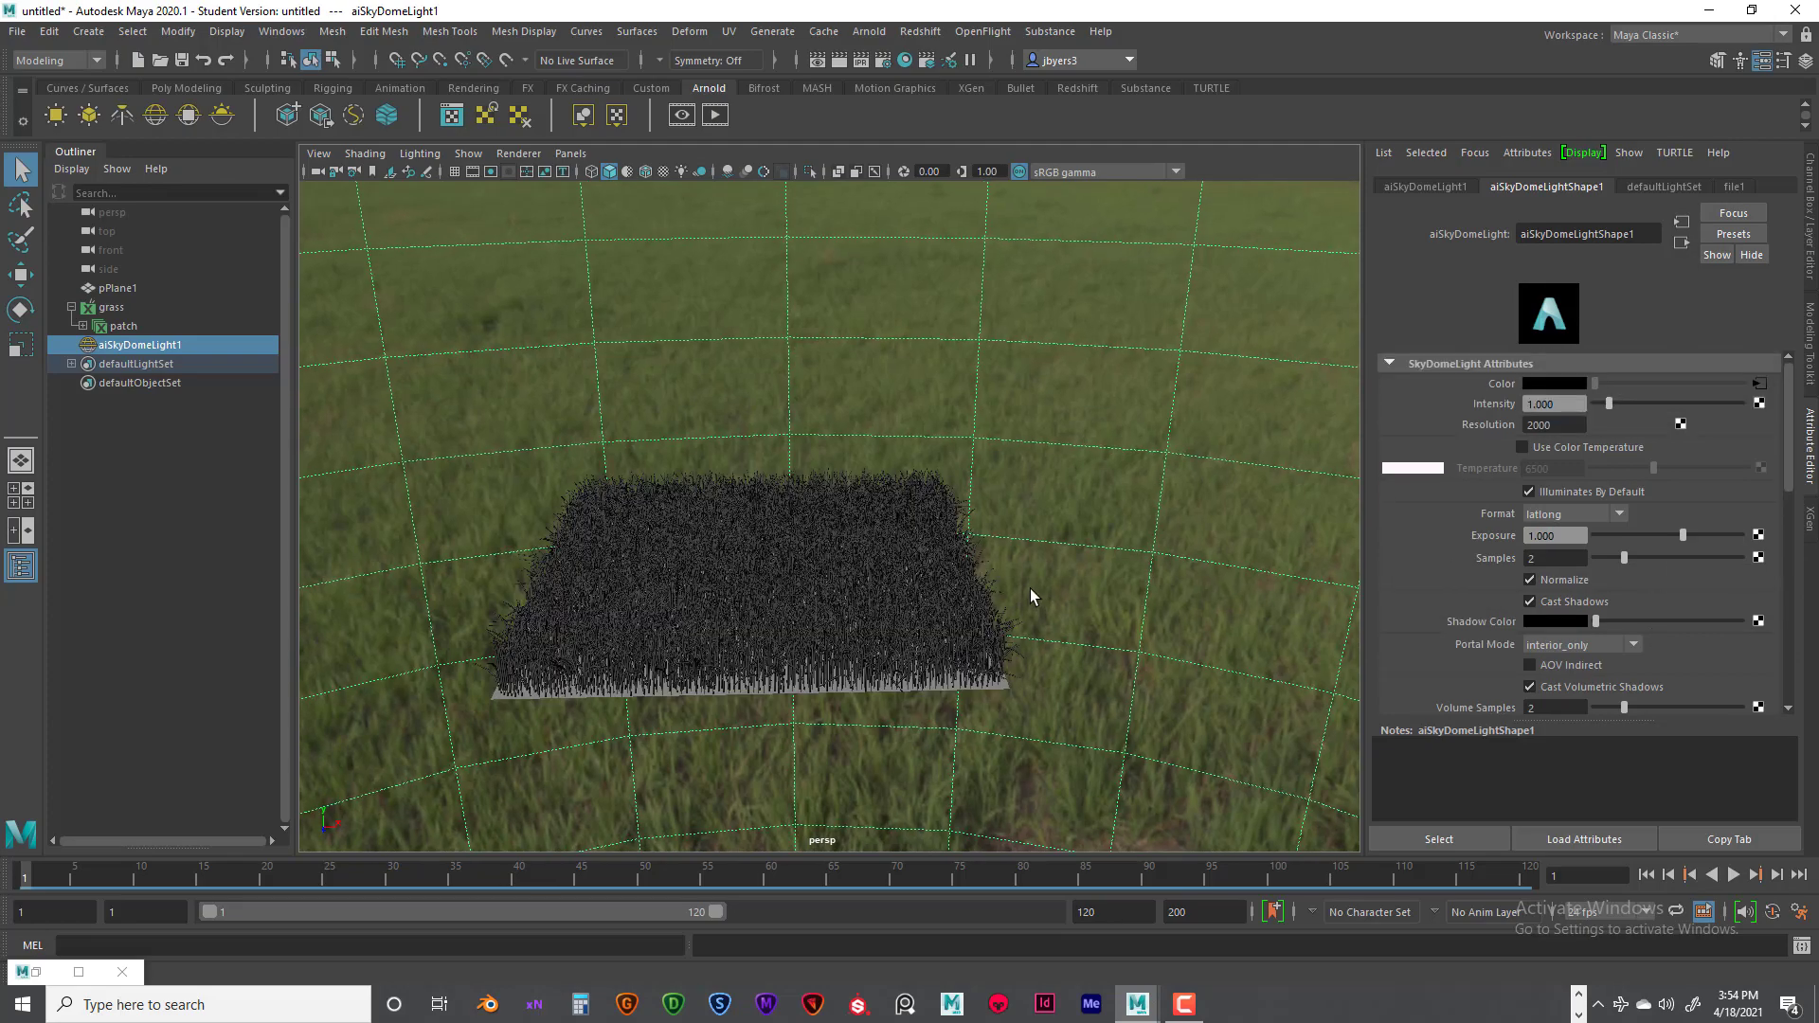
- Examine the grass patch and the surrounding HDR skydome from several distances and angles
scroll(1057, 539, "down", 6)
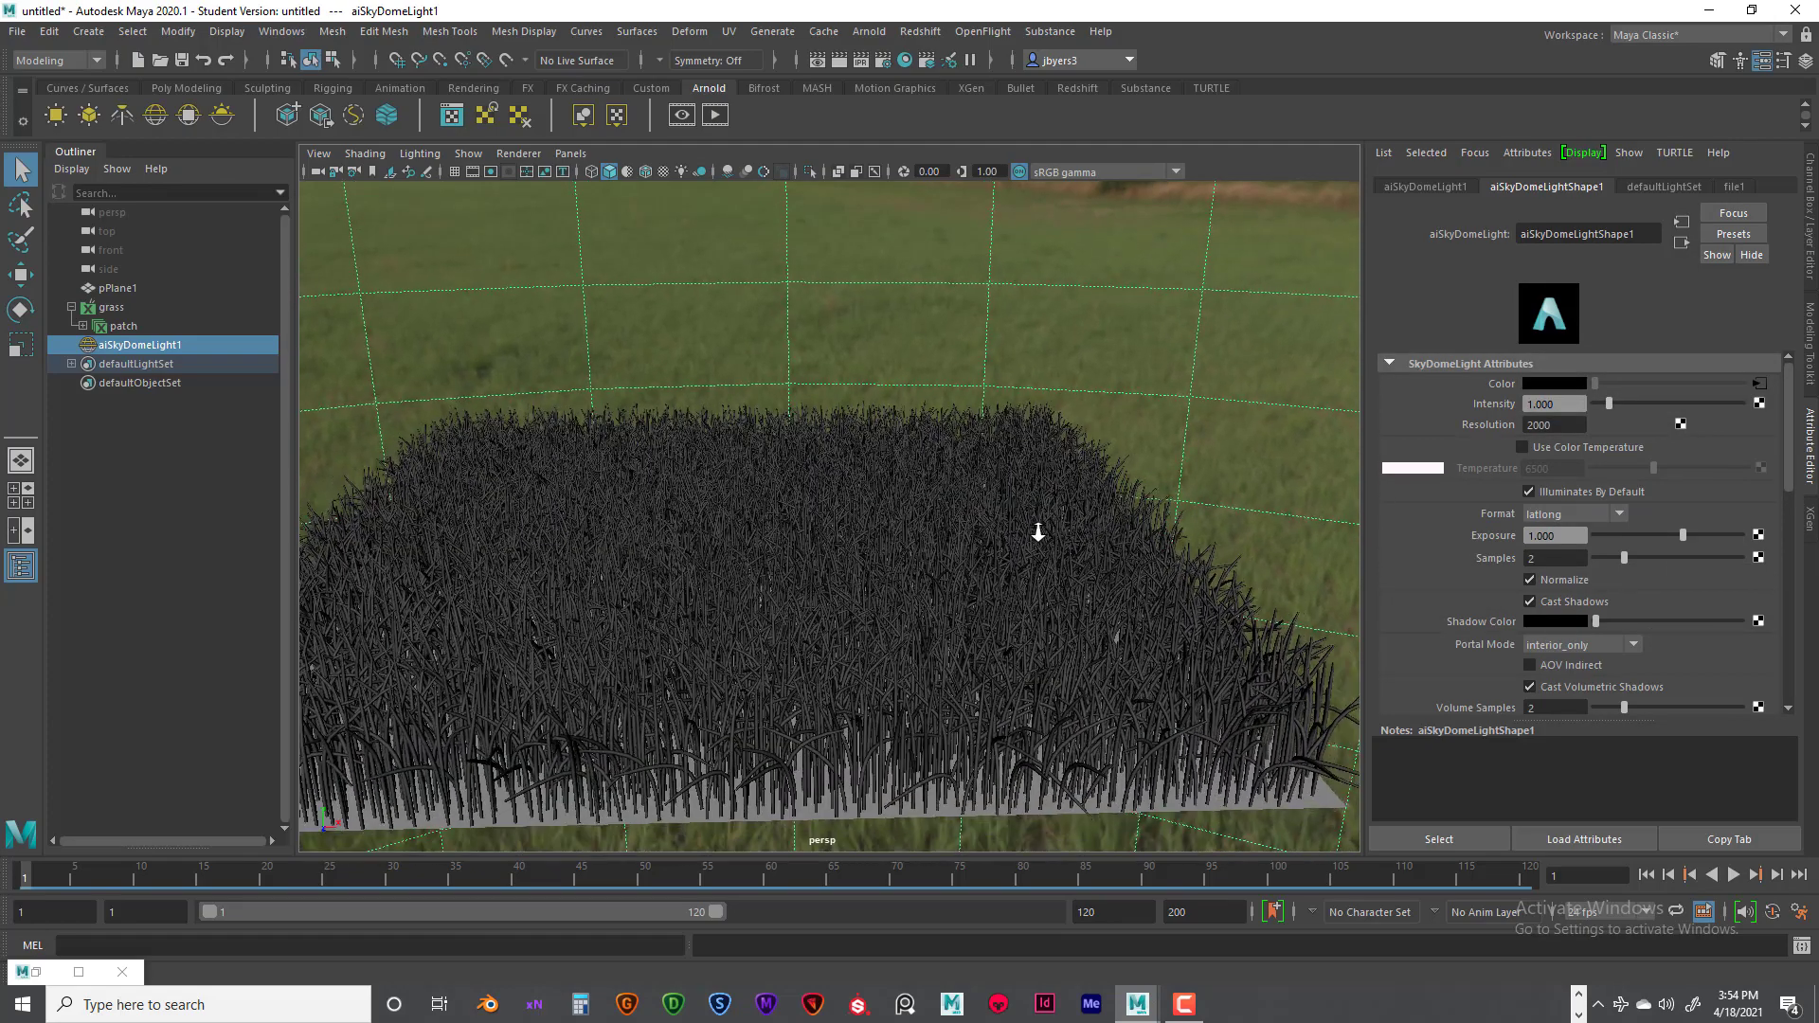
scroll(978, 517, "down", 2)
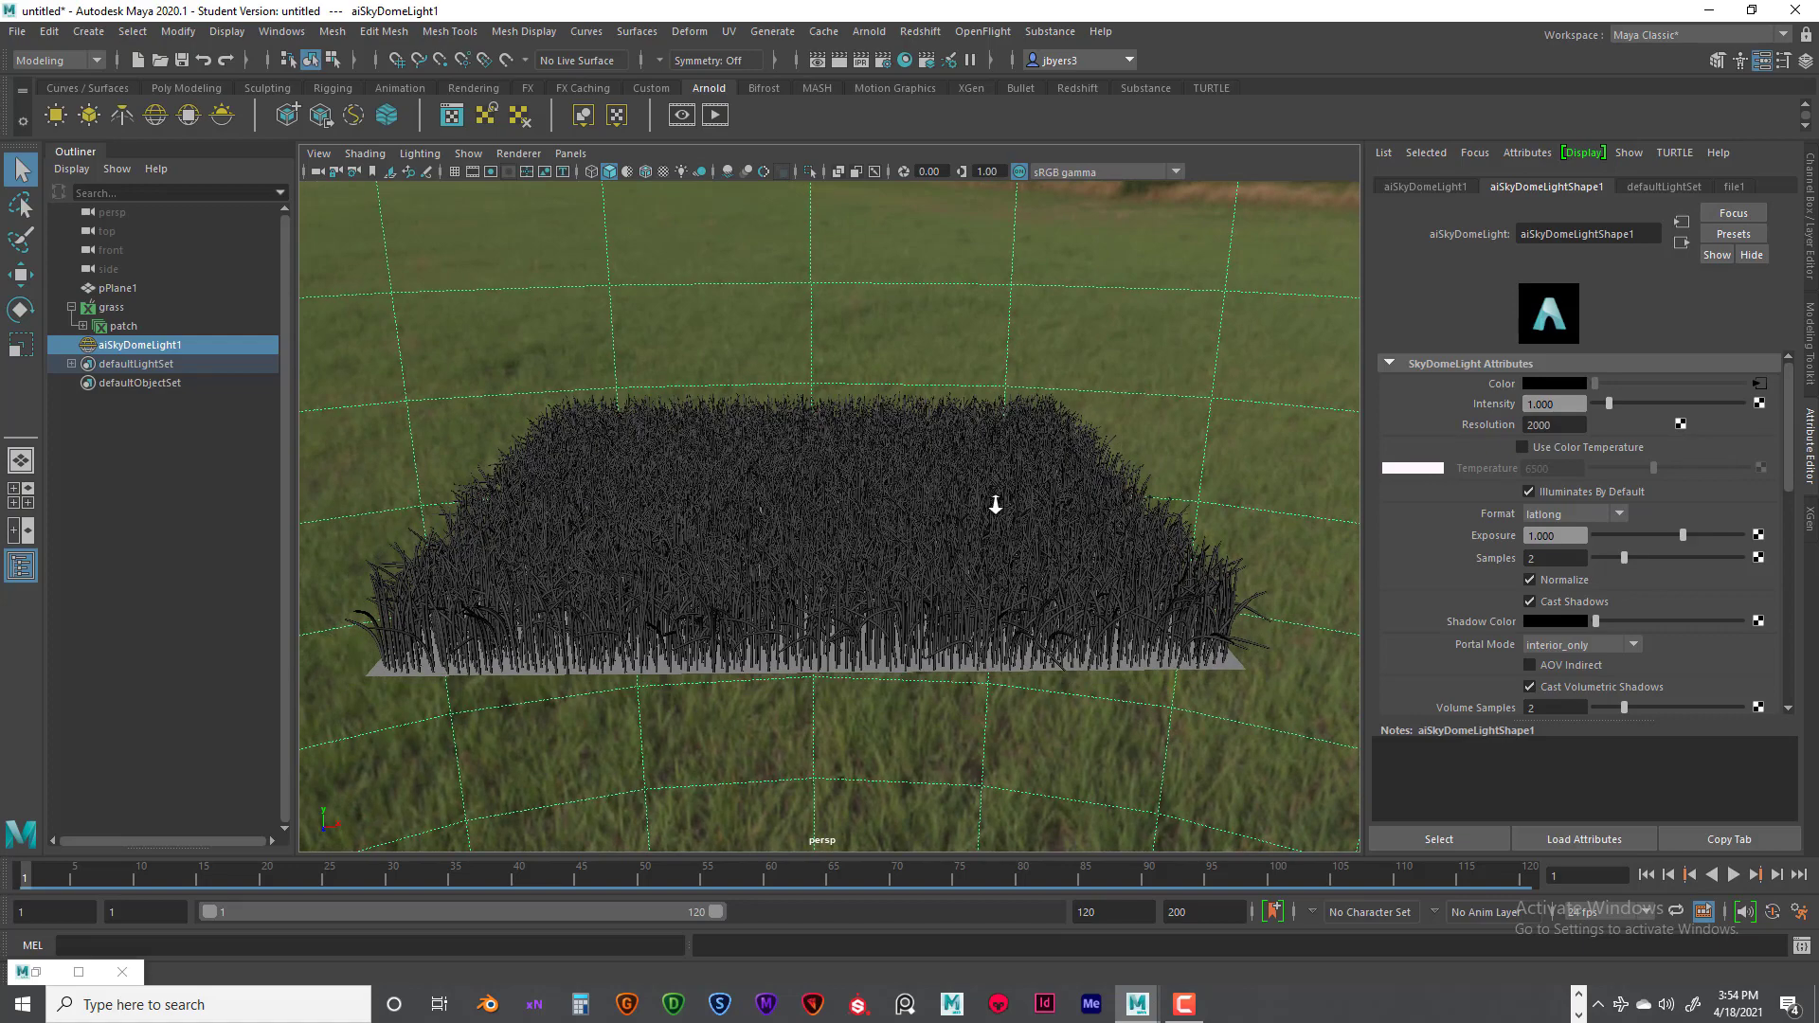
scroll(976, 355, "down", 5)
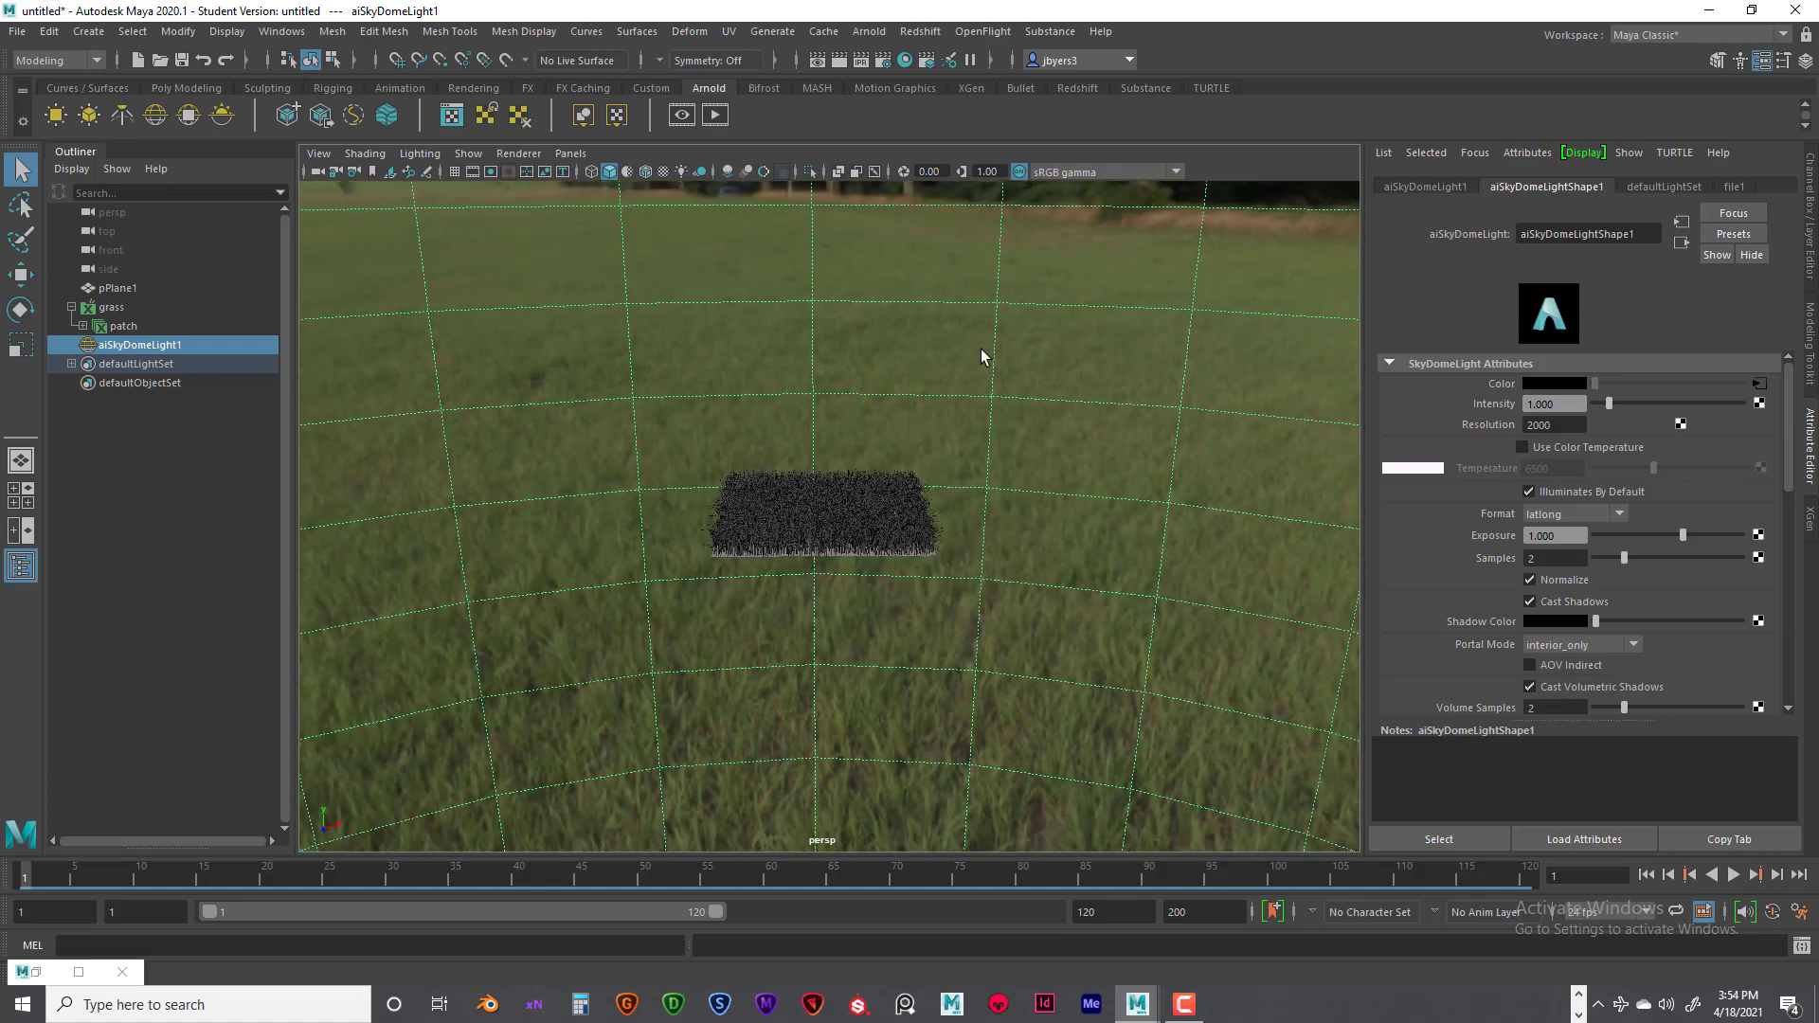
left_click_drag(1003, 378, 1041, 370, "alt")
scroll(715, 390, "up", 5)
scroll(730, 393, "down", 7)
scroll(959, 386, "down", 5)
scroll(959, 385, "down", 5)
scroll(963, 385, "up", 8)
scroll(997, 414, "up", 5)
scroll(996, 414, "up", 5)
scroll(1113, 399, "up", 5)
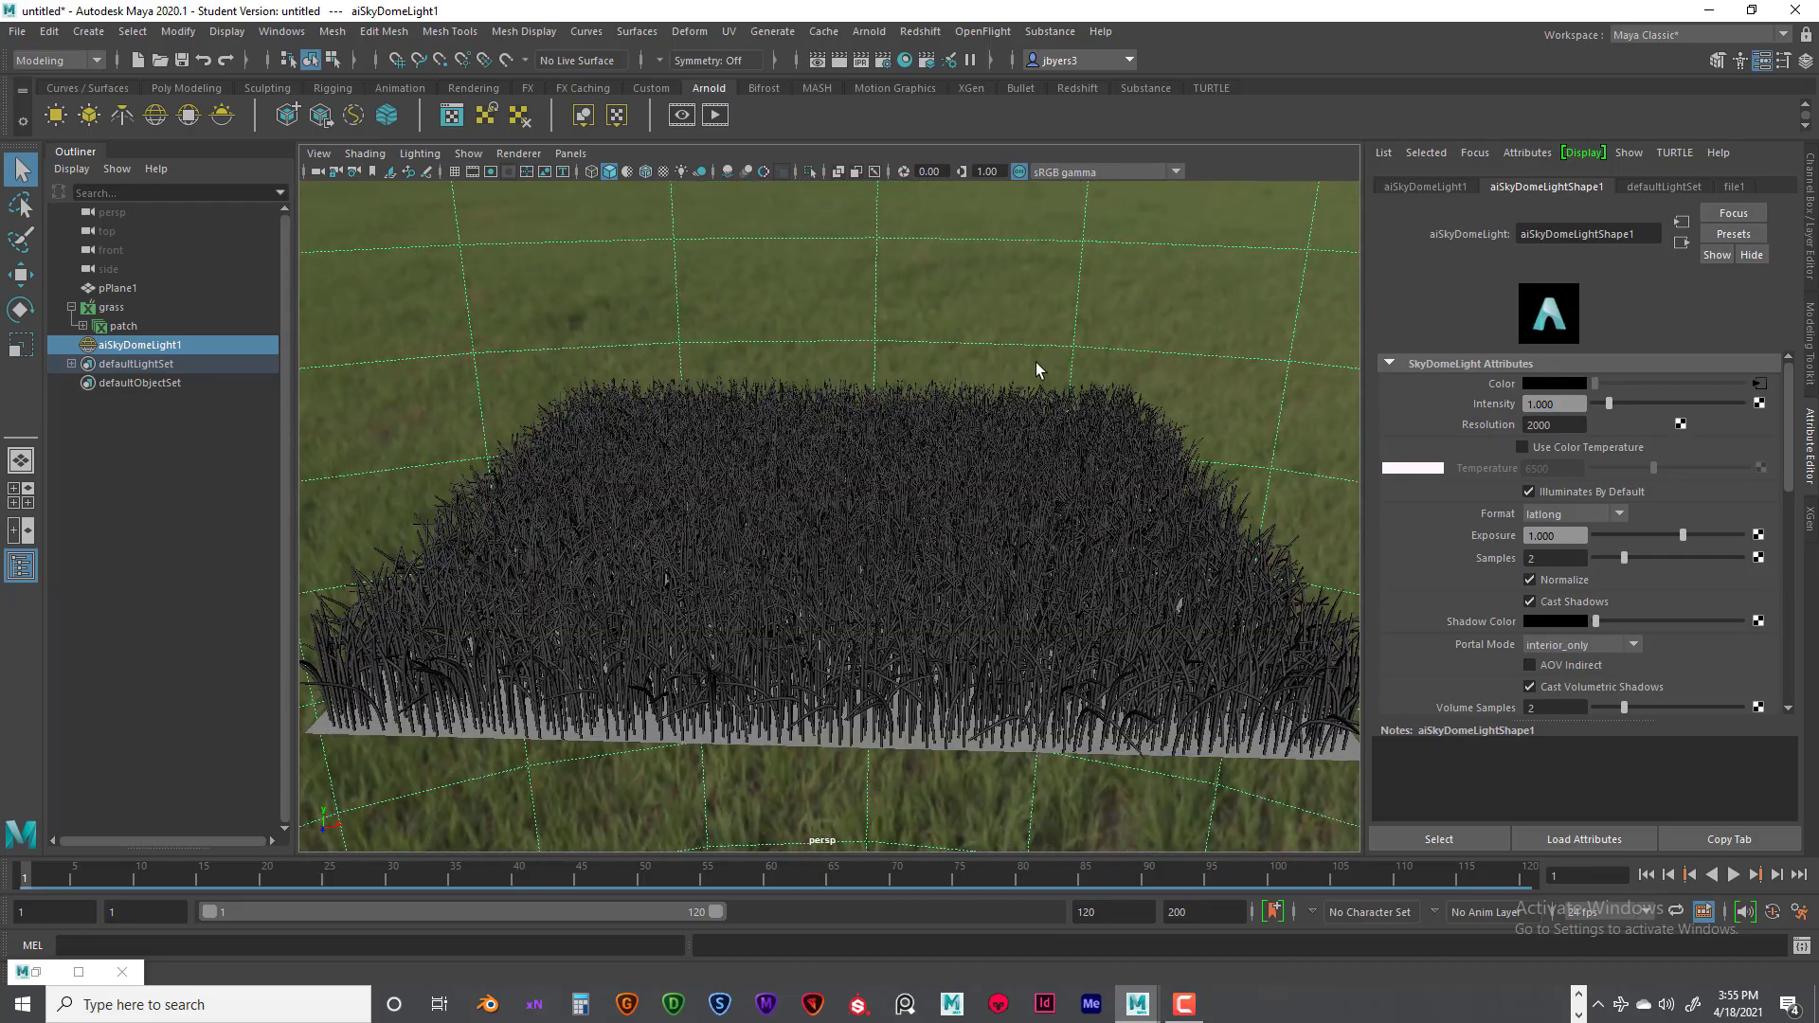
right_click_drag(1040, 370, 991, 377, "alt")
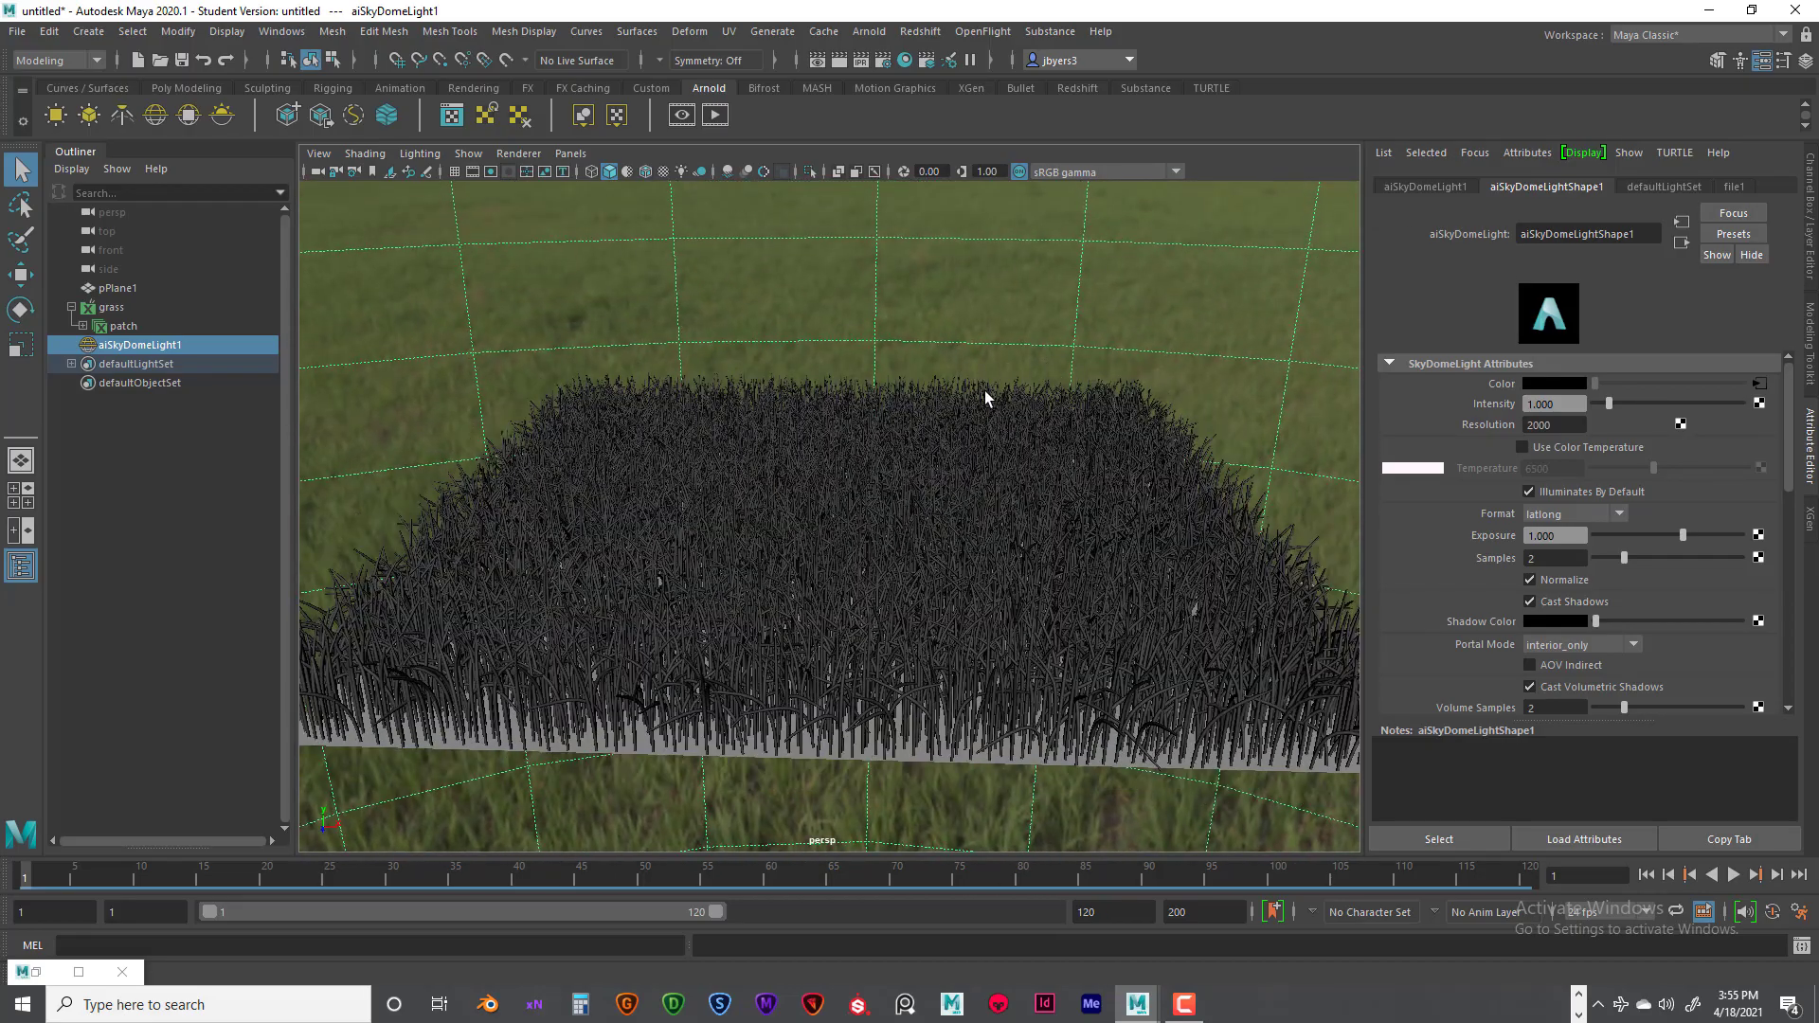
left_click_drag(986, 393, 994, 394, "alt")
right_click_drag(995, 394, 869, 410, "alt")
key("f")
left_click_drag(869, 410, 735, 411, "alt")
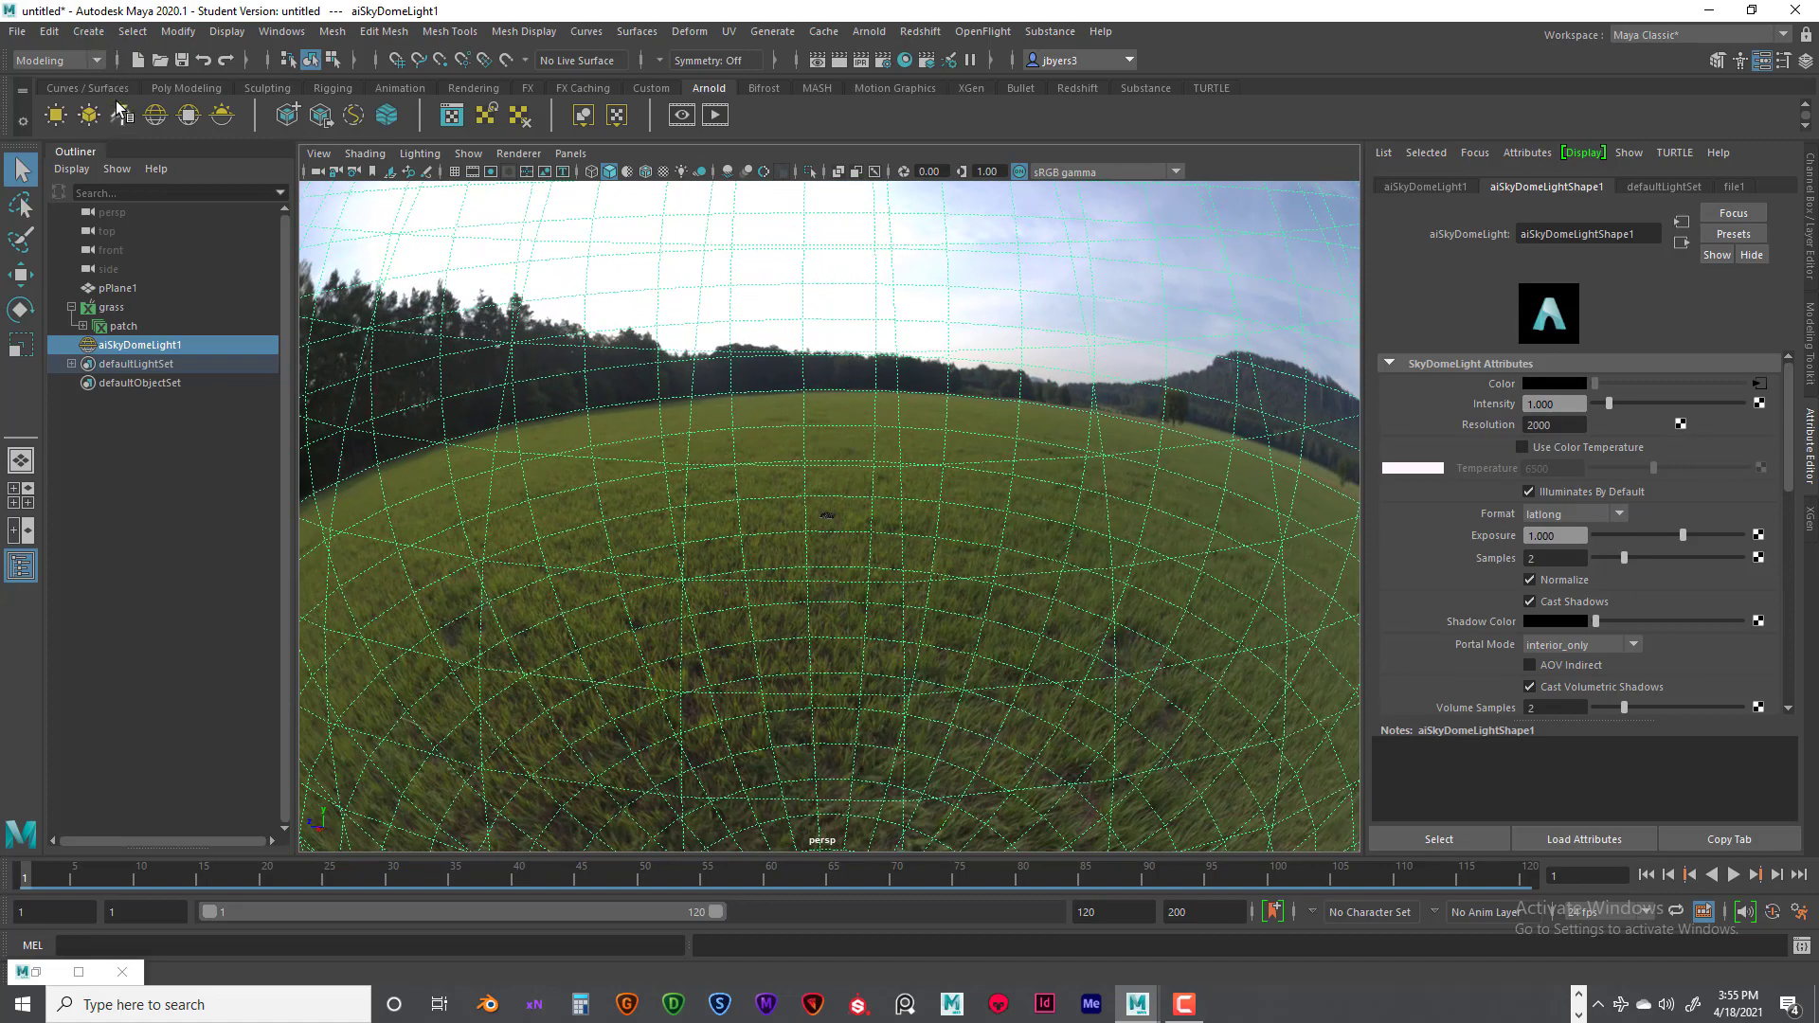
- Create a directional light and raise it above the grass patch
left_click(88, 32)
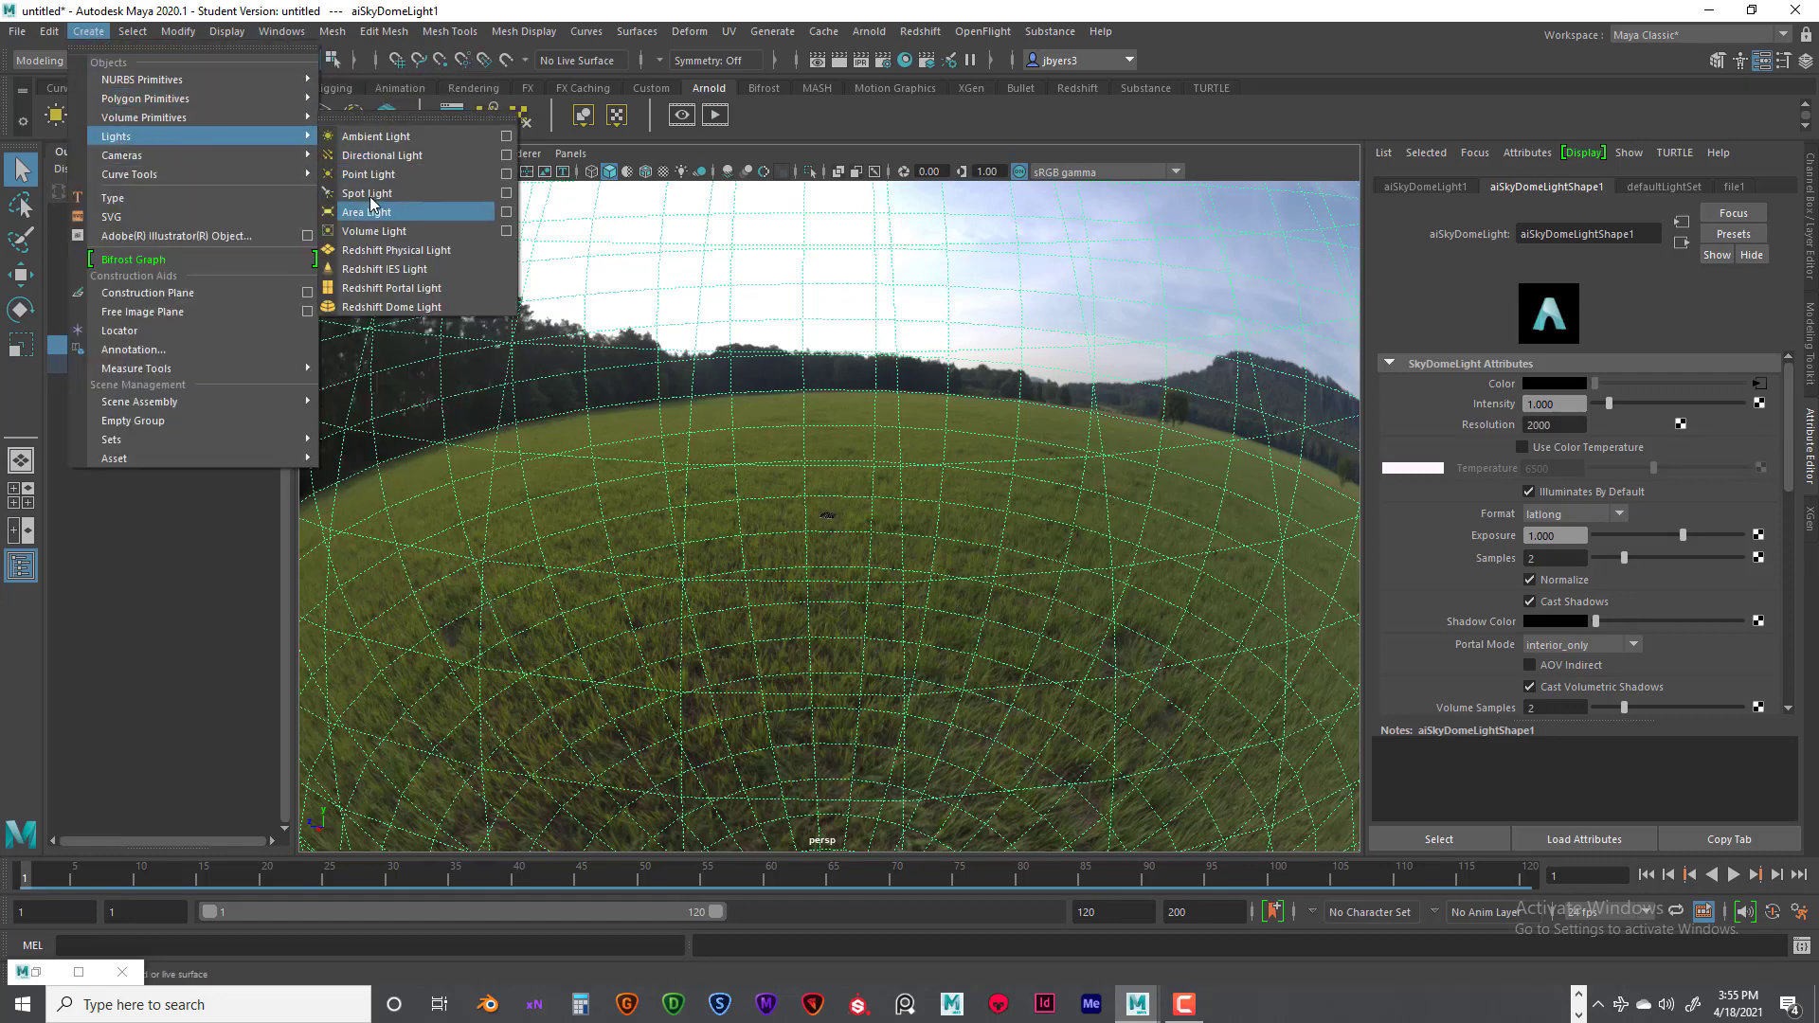
left_click(379, 156)
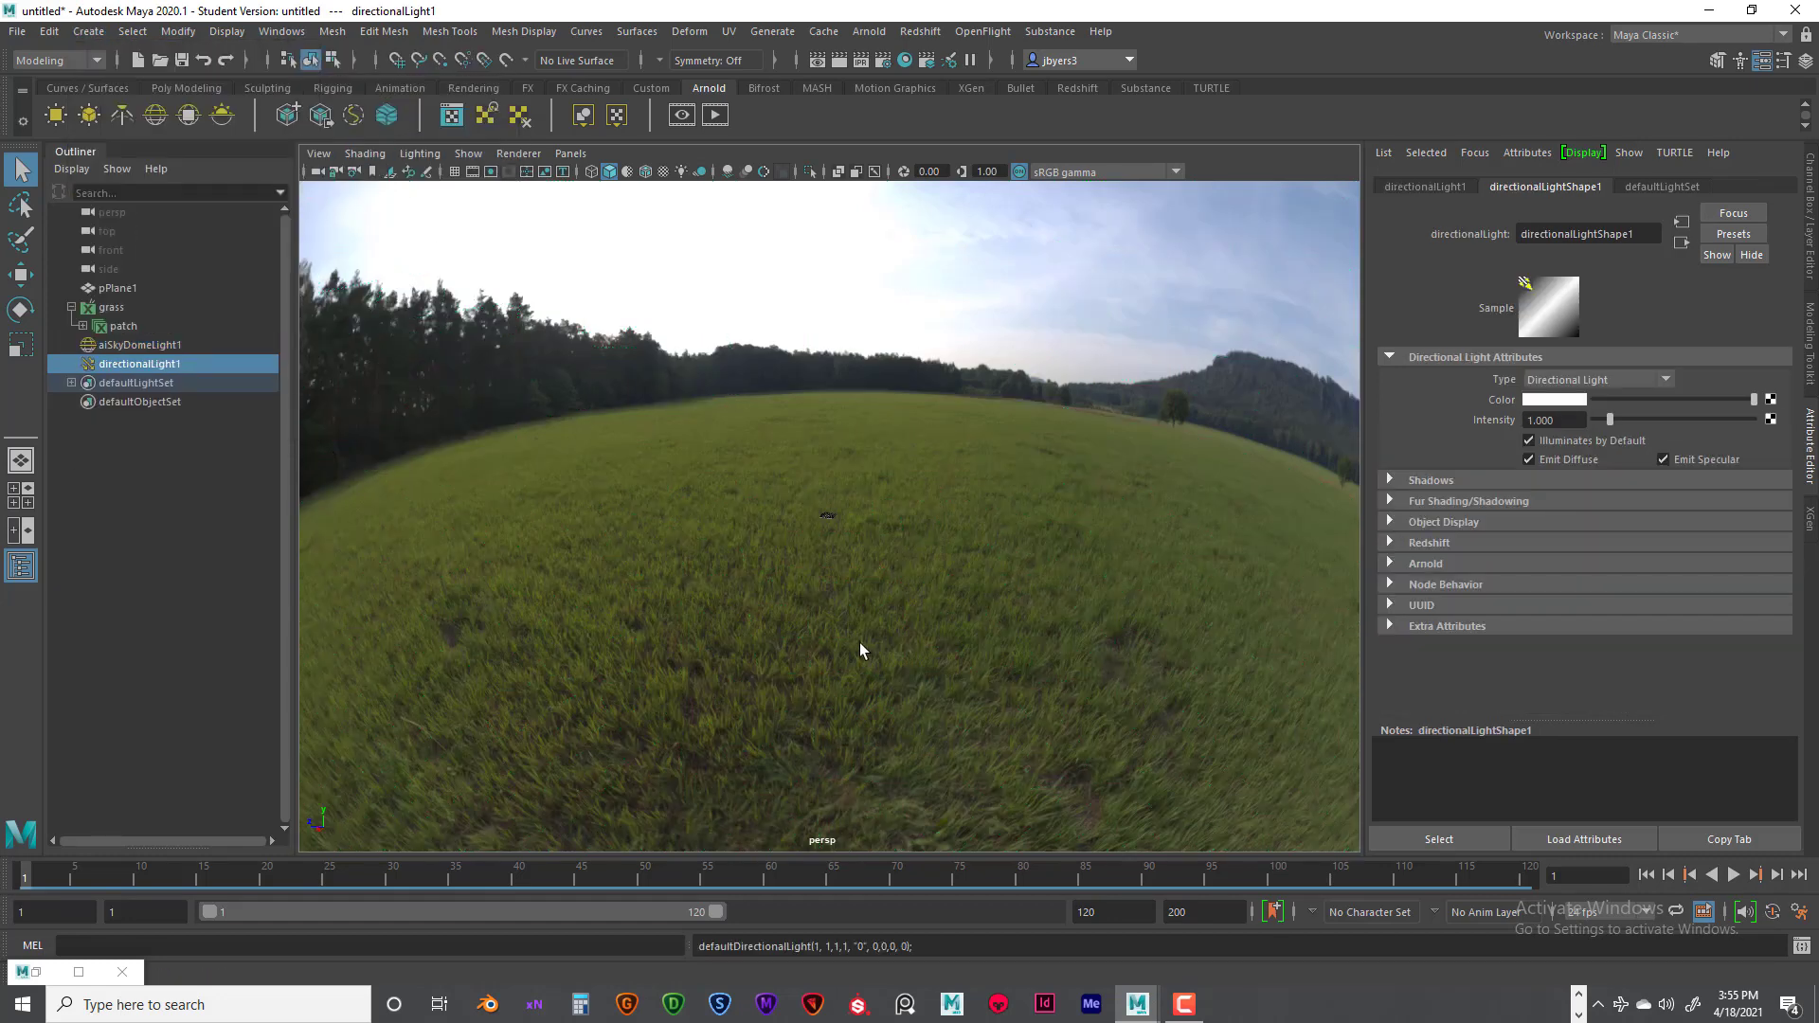
key("f")
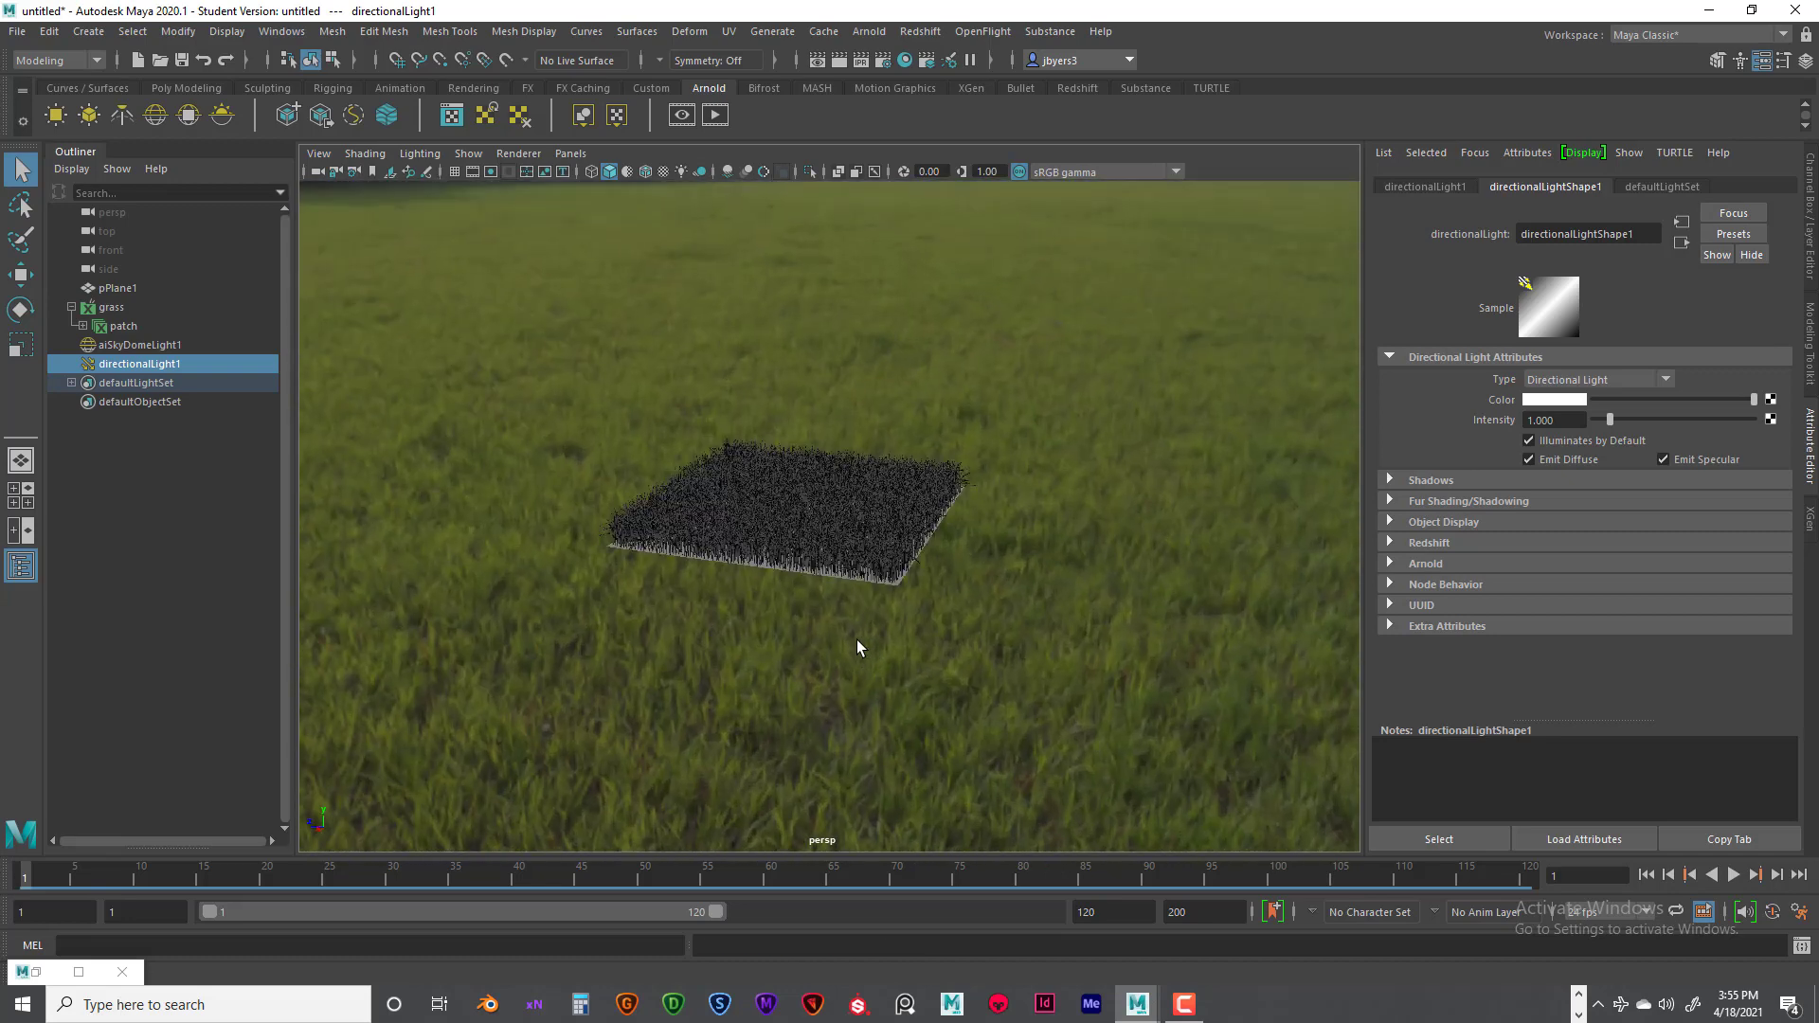
key("w")
left_click_drag(804, 423, 817, 301)
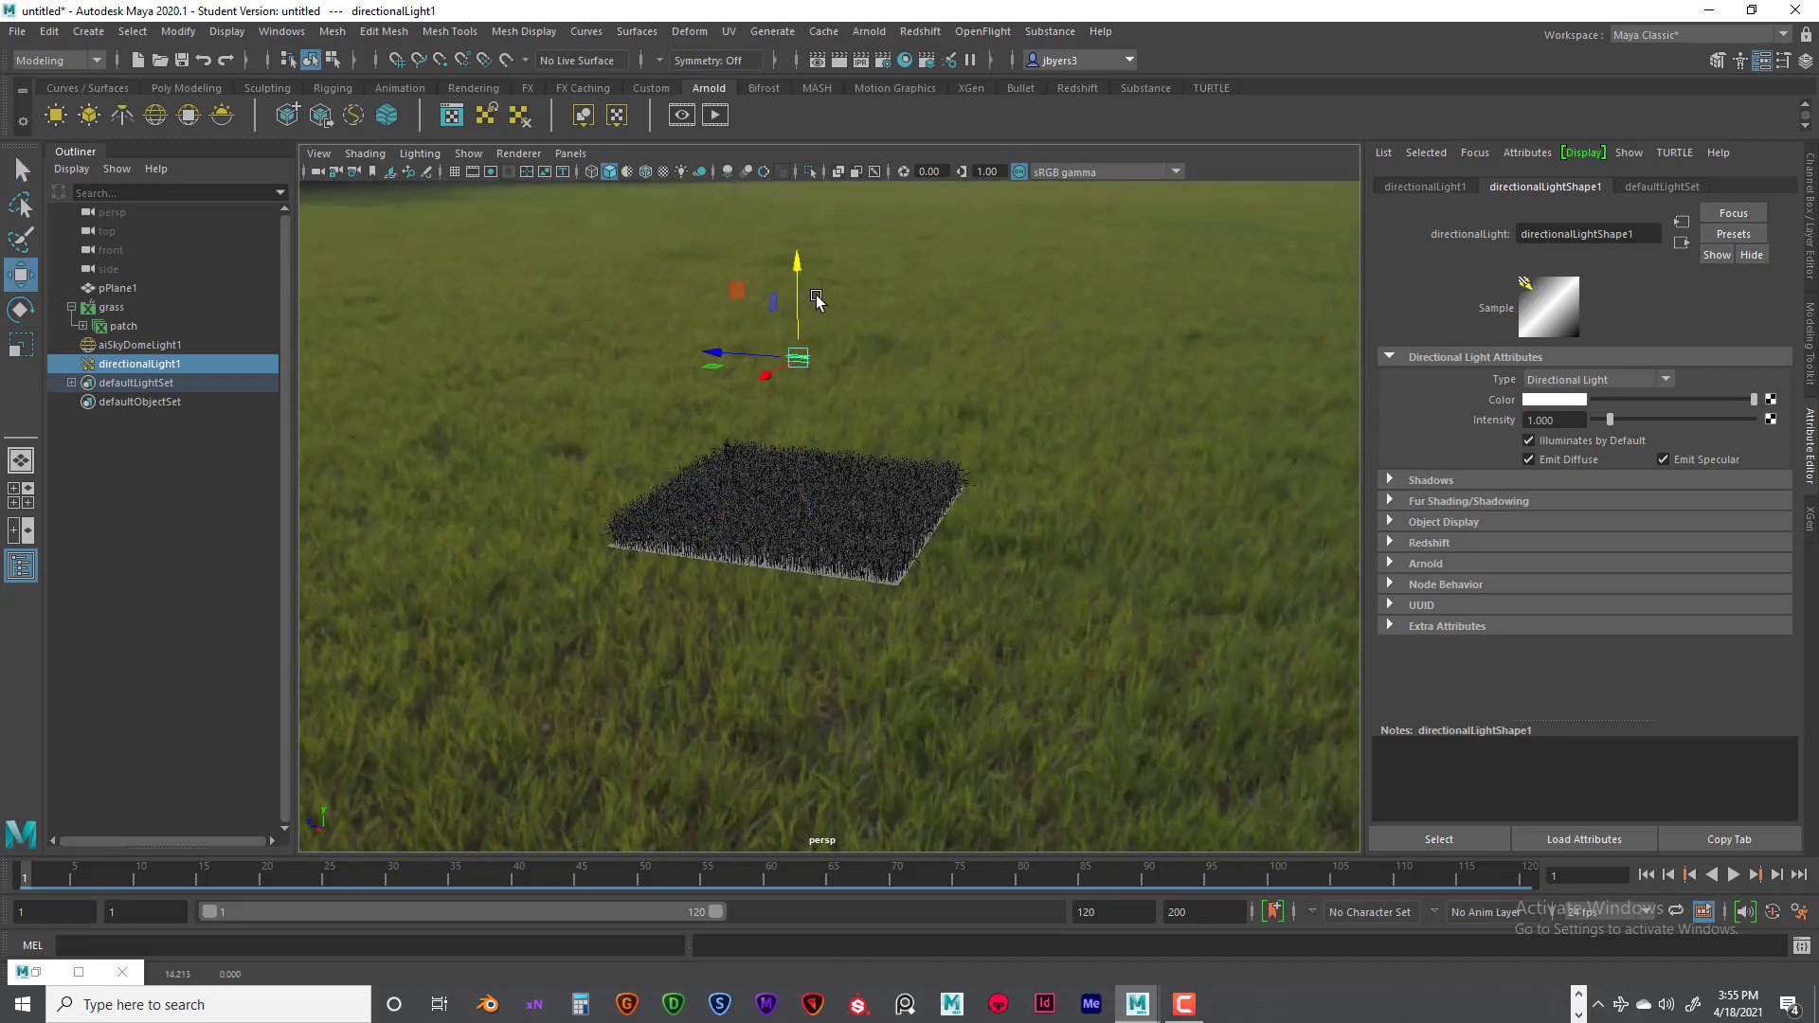
- Scale the directional light up until its arrows are clearly visible inside the skydome
scroll(873, 475, "up", 6)
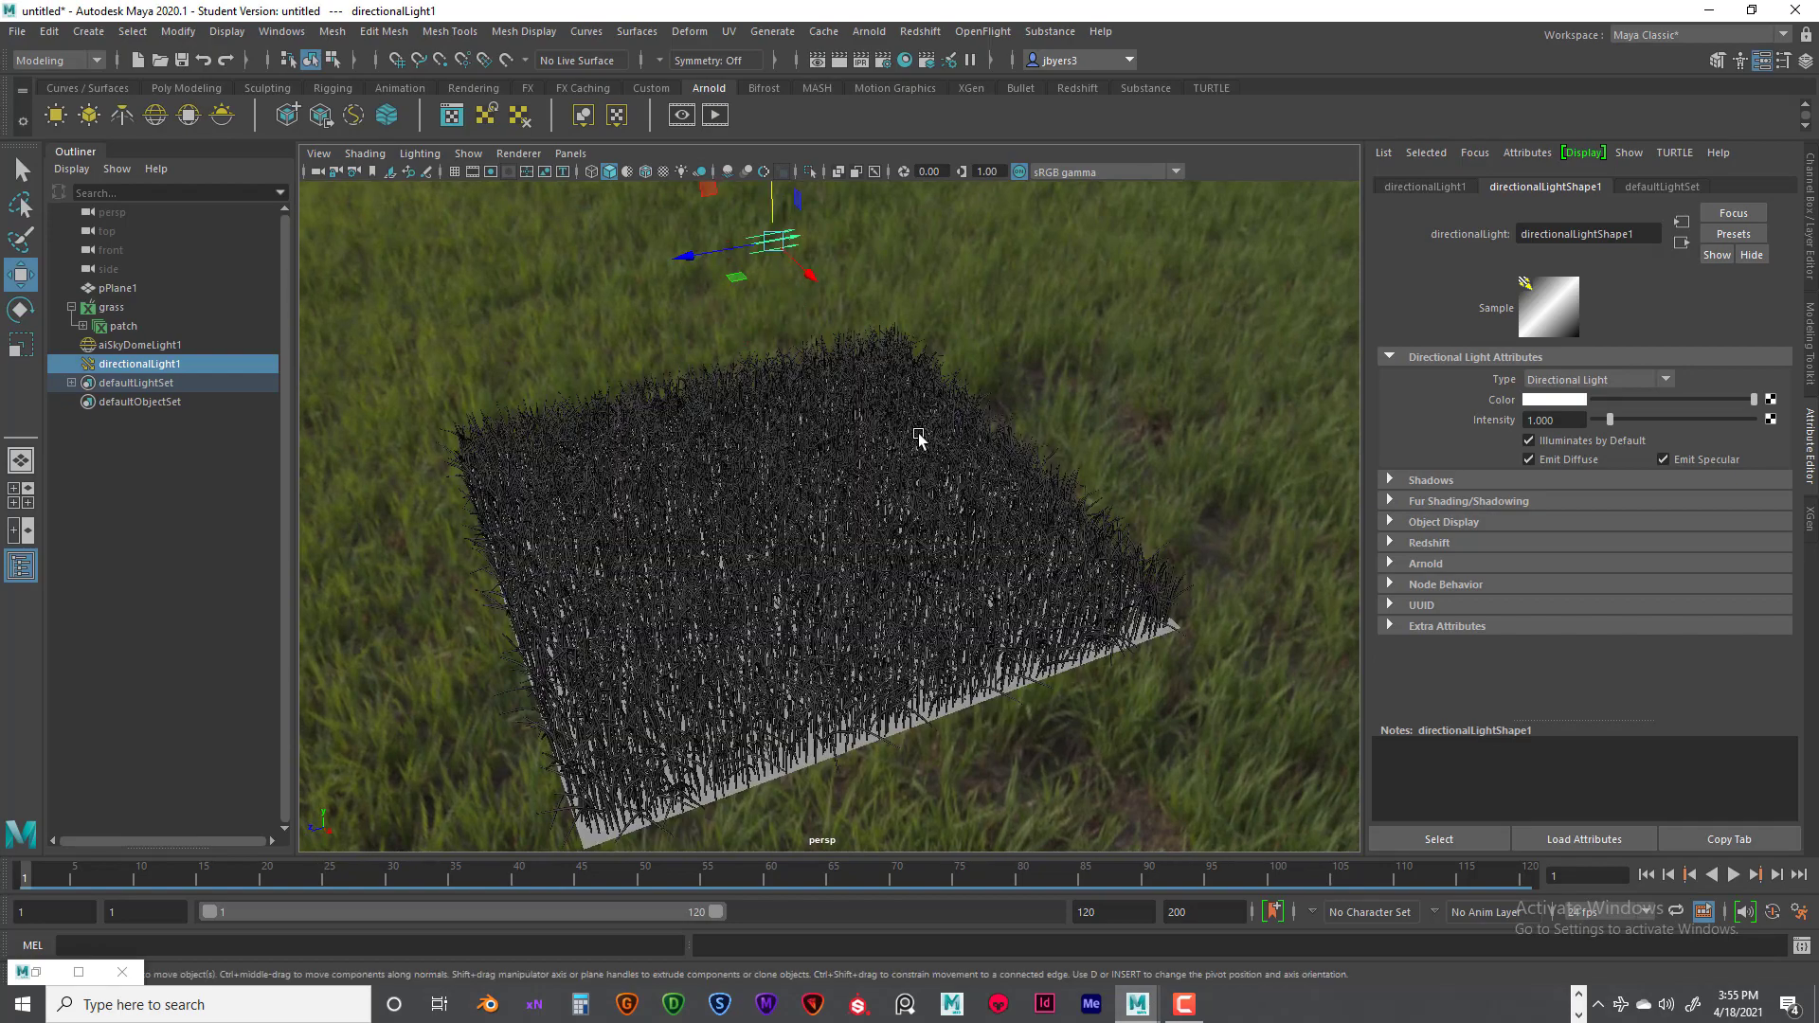
middle_click_drag(919, 436, 924, 561, "alt")
left_click_drag(925, 561, 710, 529, "alt")
scroll(710, 529, "down", 8)
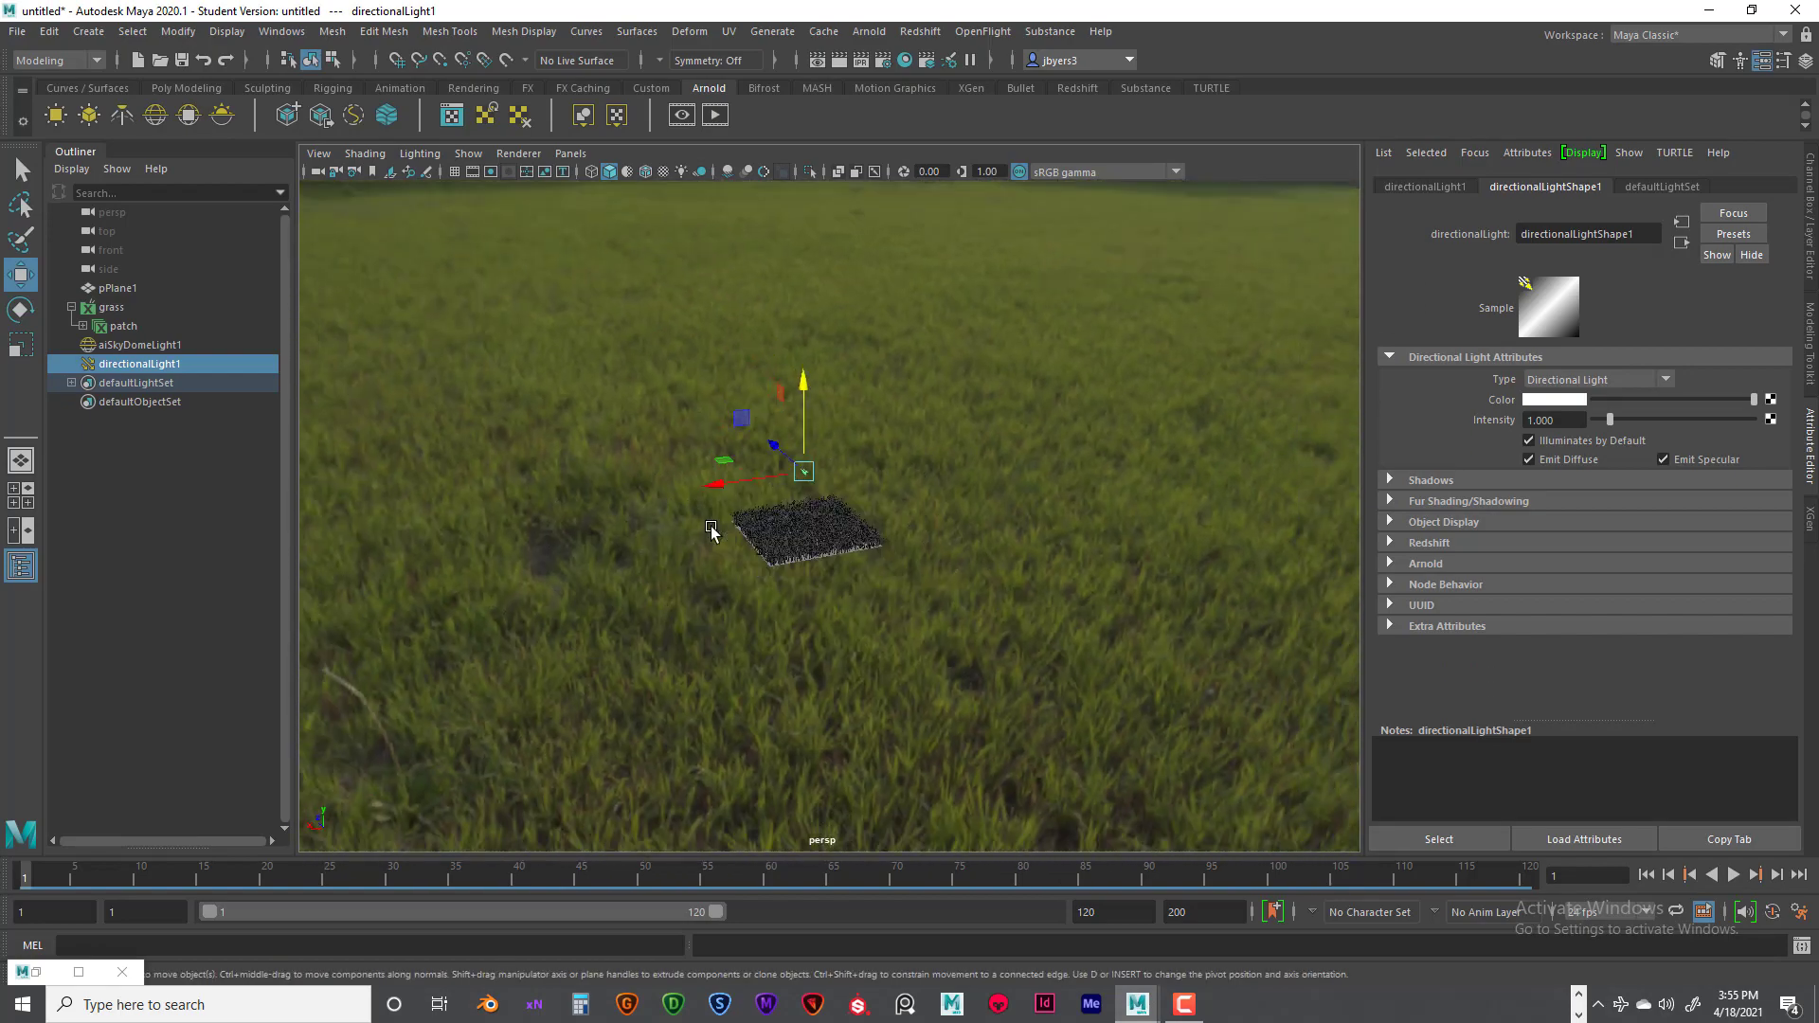
scroll(720, 530, "down", 4)
scroll(865, 552, "down", 6)
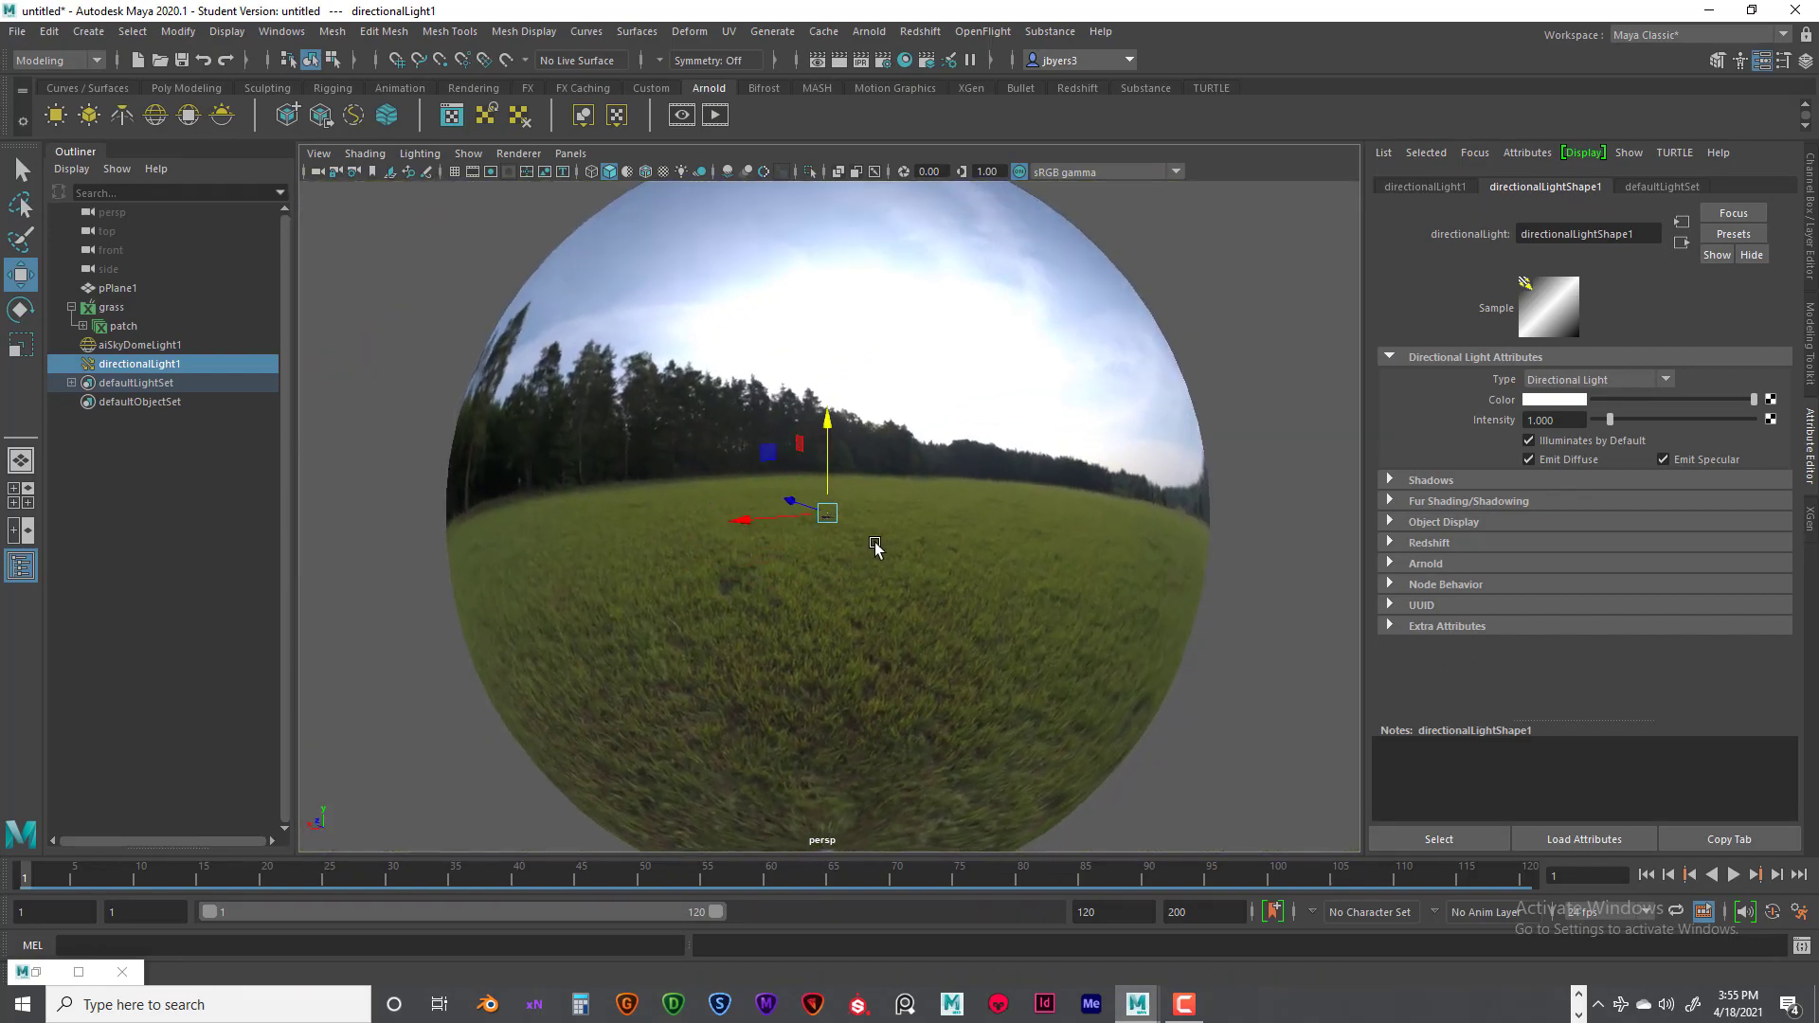
left_click_drag(875, 548, 926, 544, "alt")
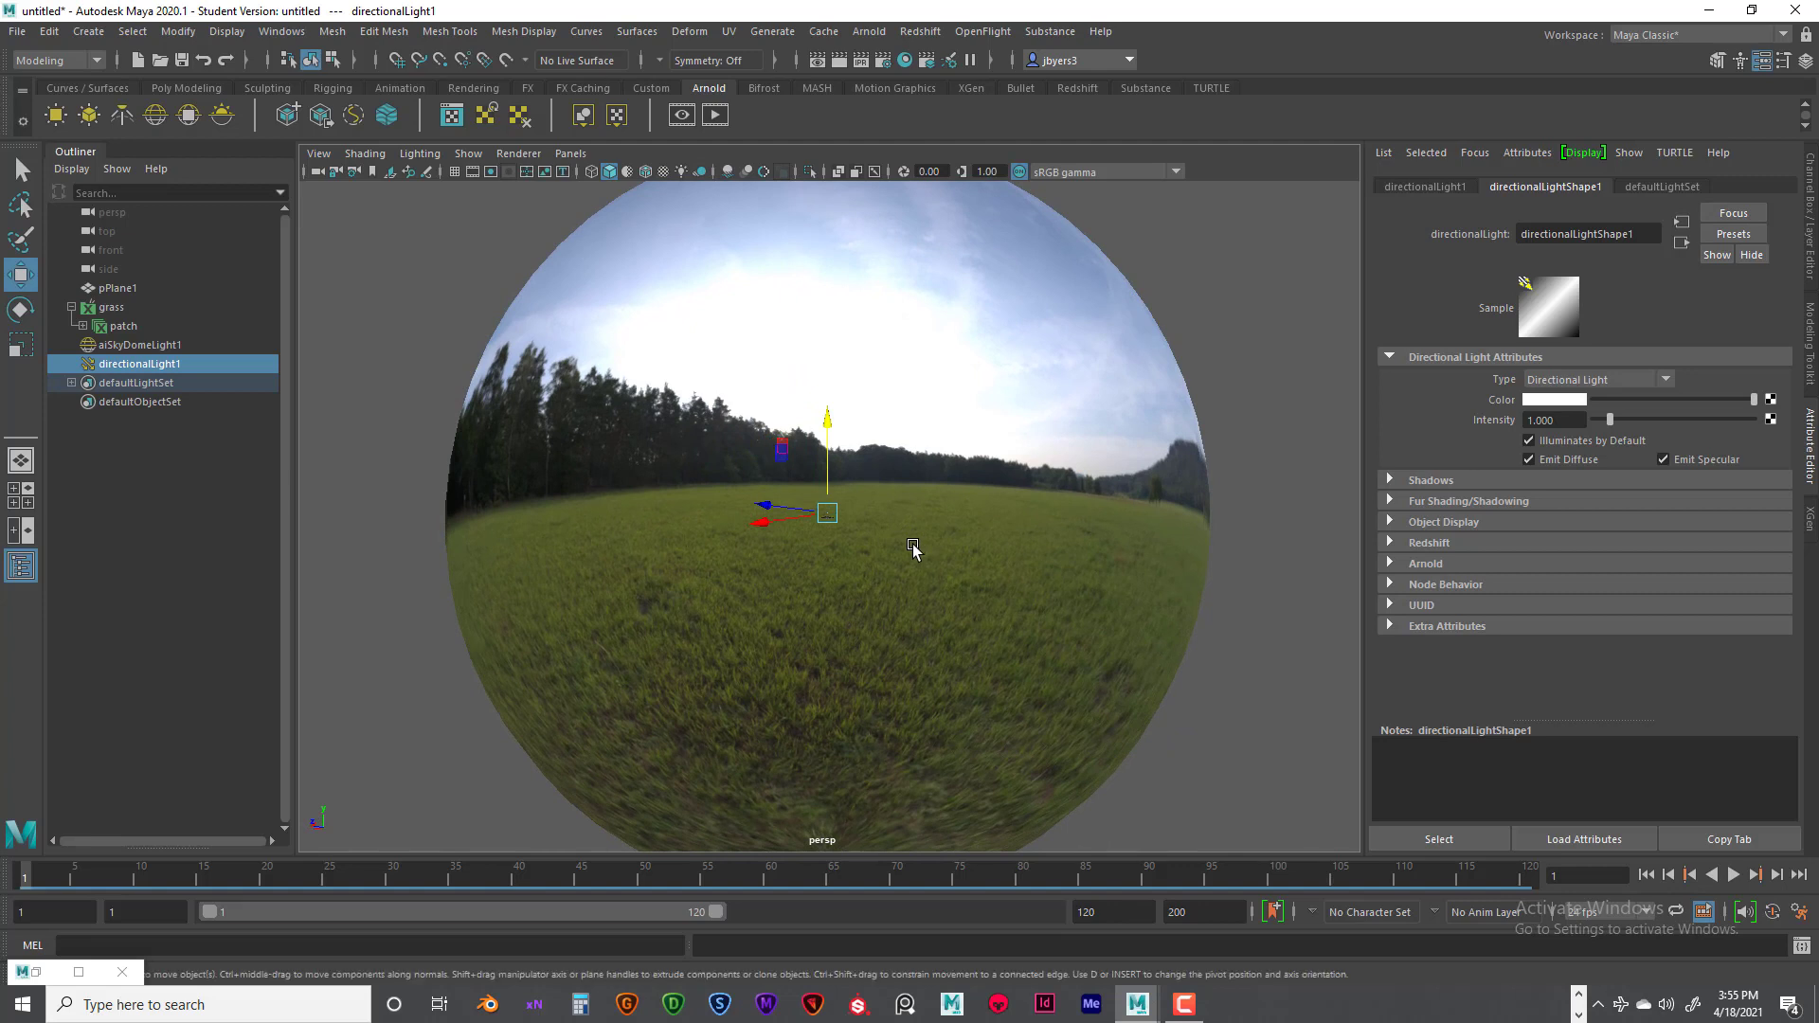
key("e")
key("r")
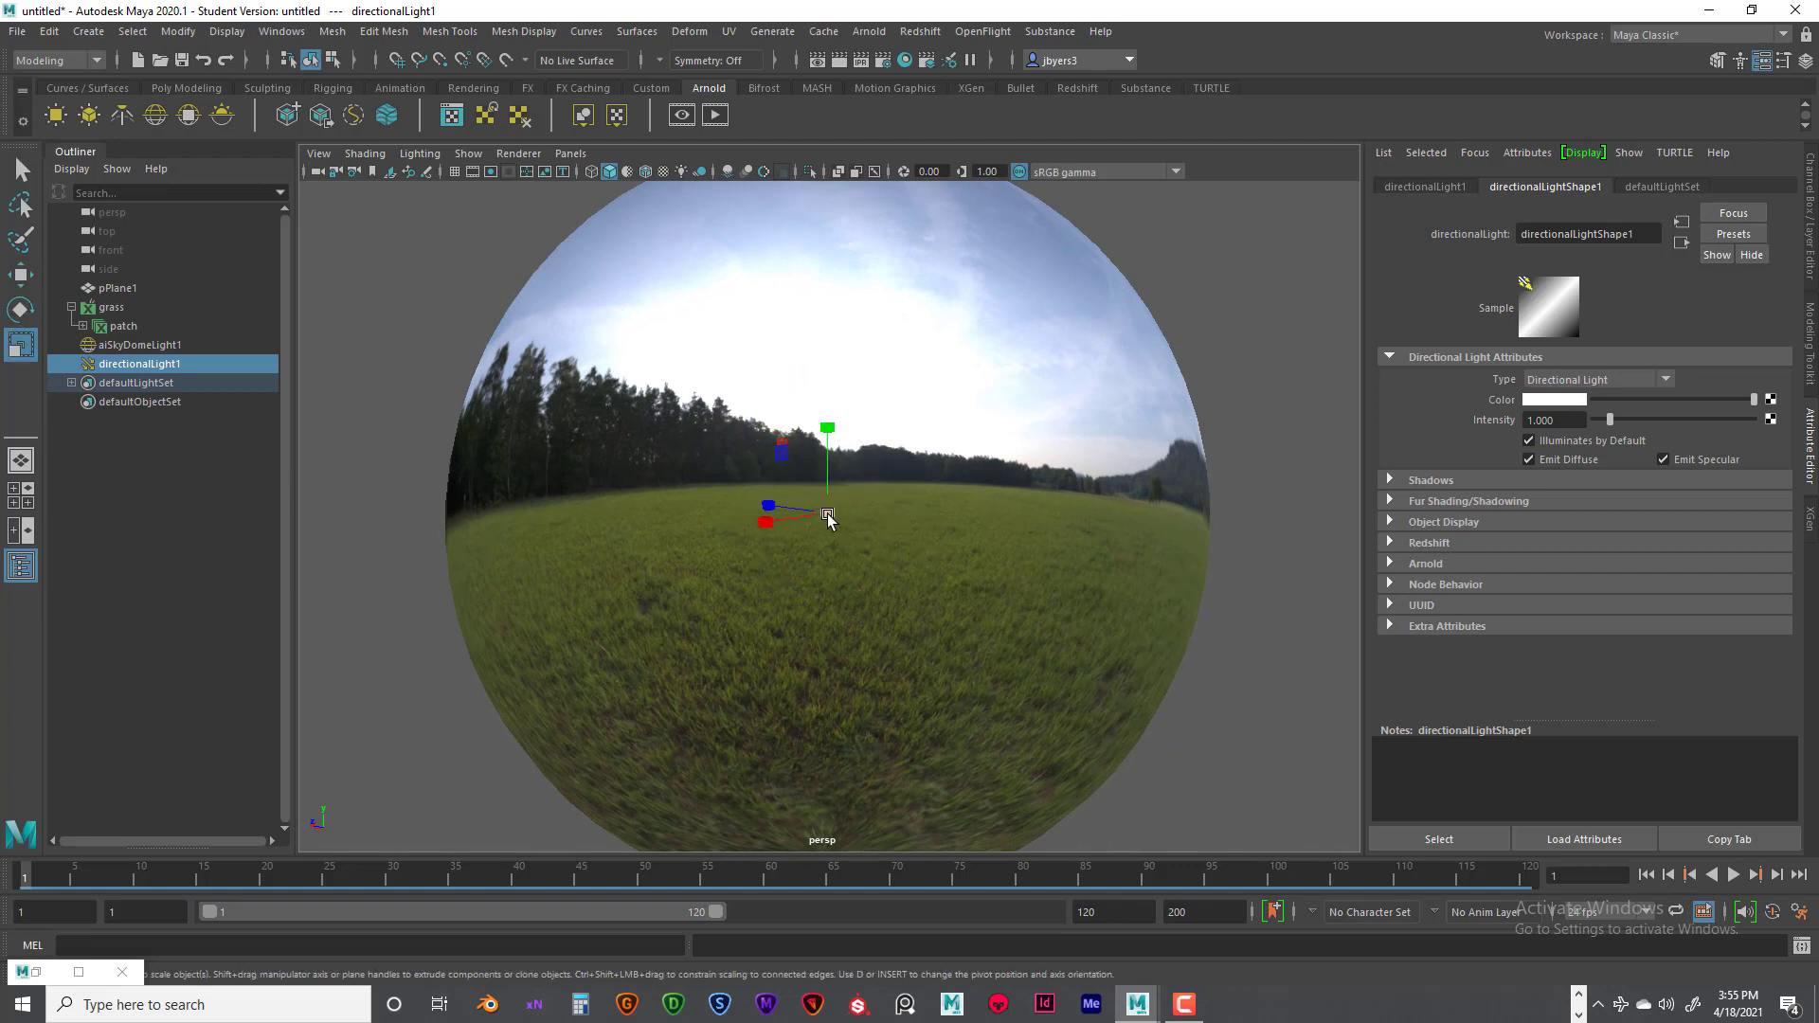
middle_click_drag(910, 540, 1175, 597)
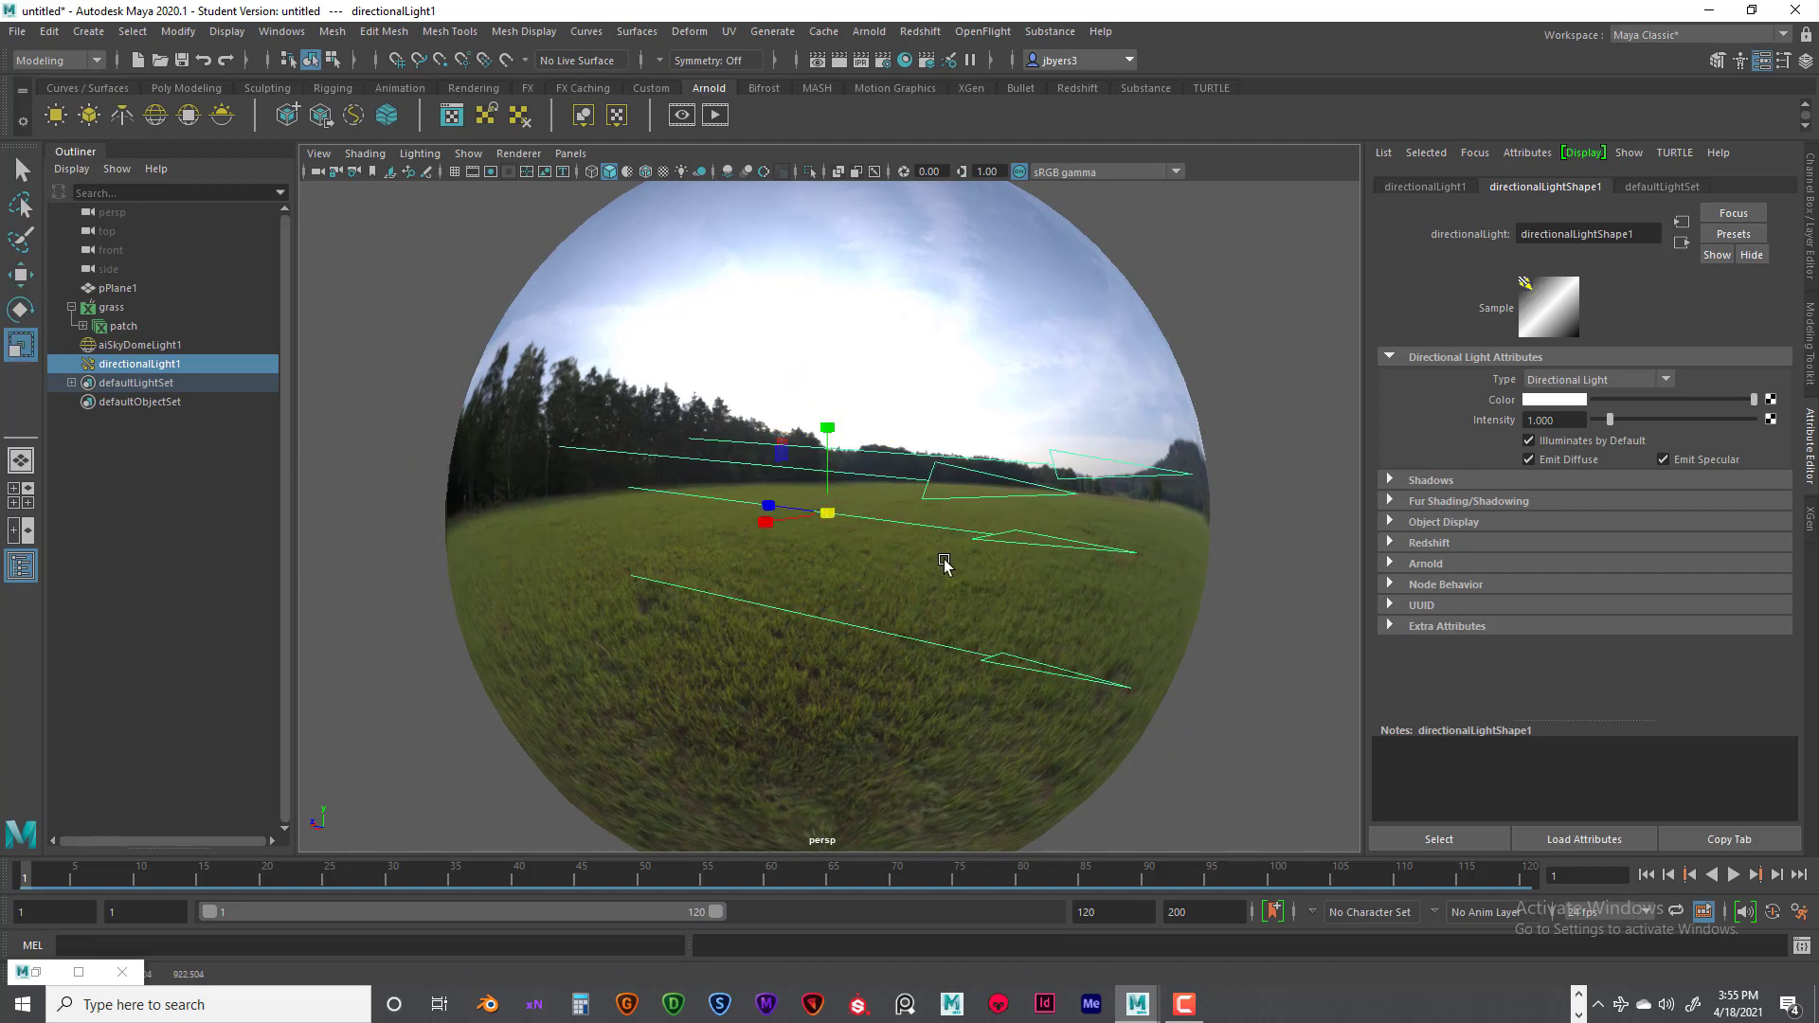
- Rotate the directional light so its arrows point steeply down from the bright sky towards the field
key("w")
key("e")
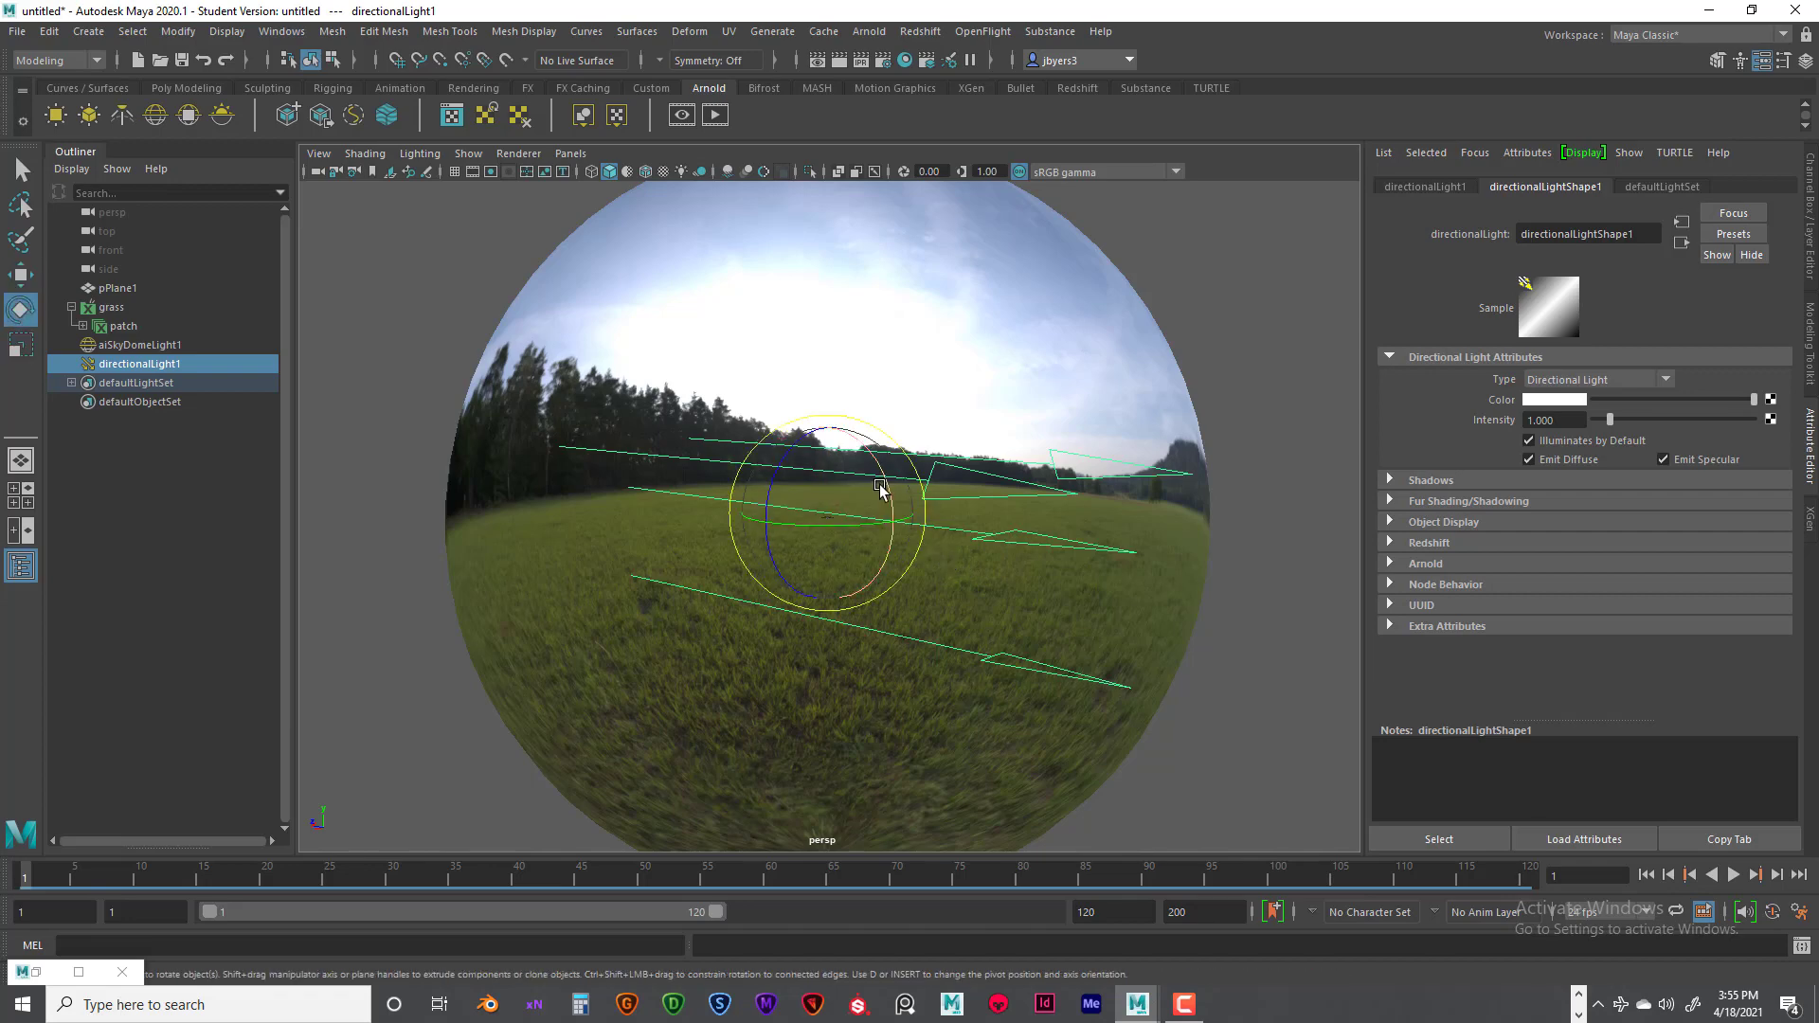
middle_click_drag(878, 487, 844, 516)
left_click_drag(844, 517, 845, 505)
left_click_drag(884, 563, 845, 638, "alt")
- Scale the directional light down until its arrows form a small marker just above the grass patch
scroll(851, 562, "down", 5)
key("r")
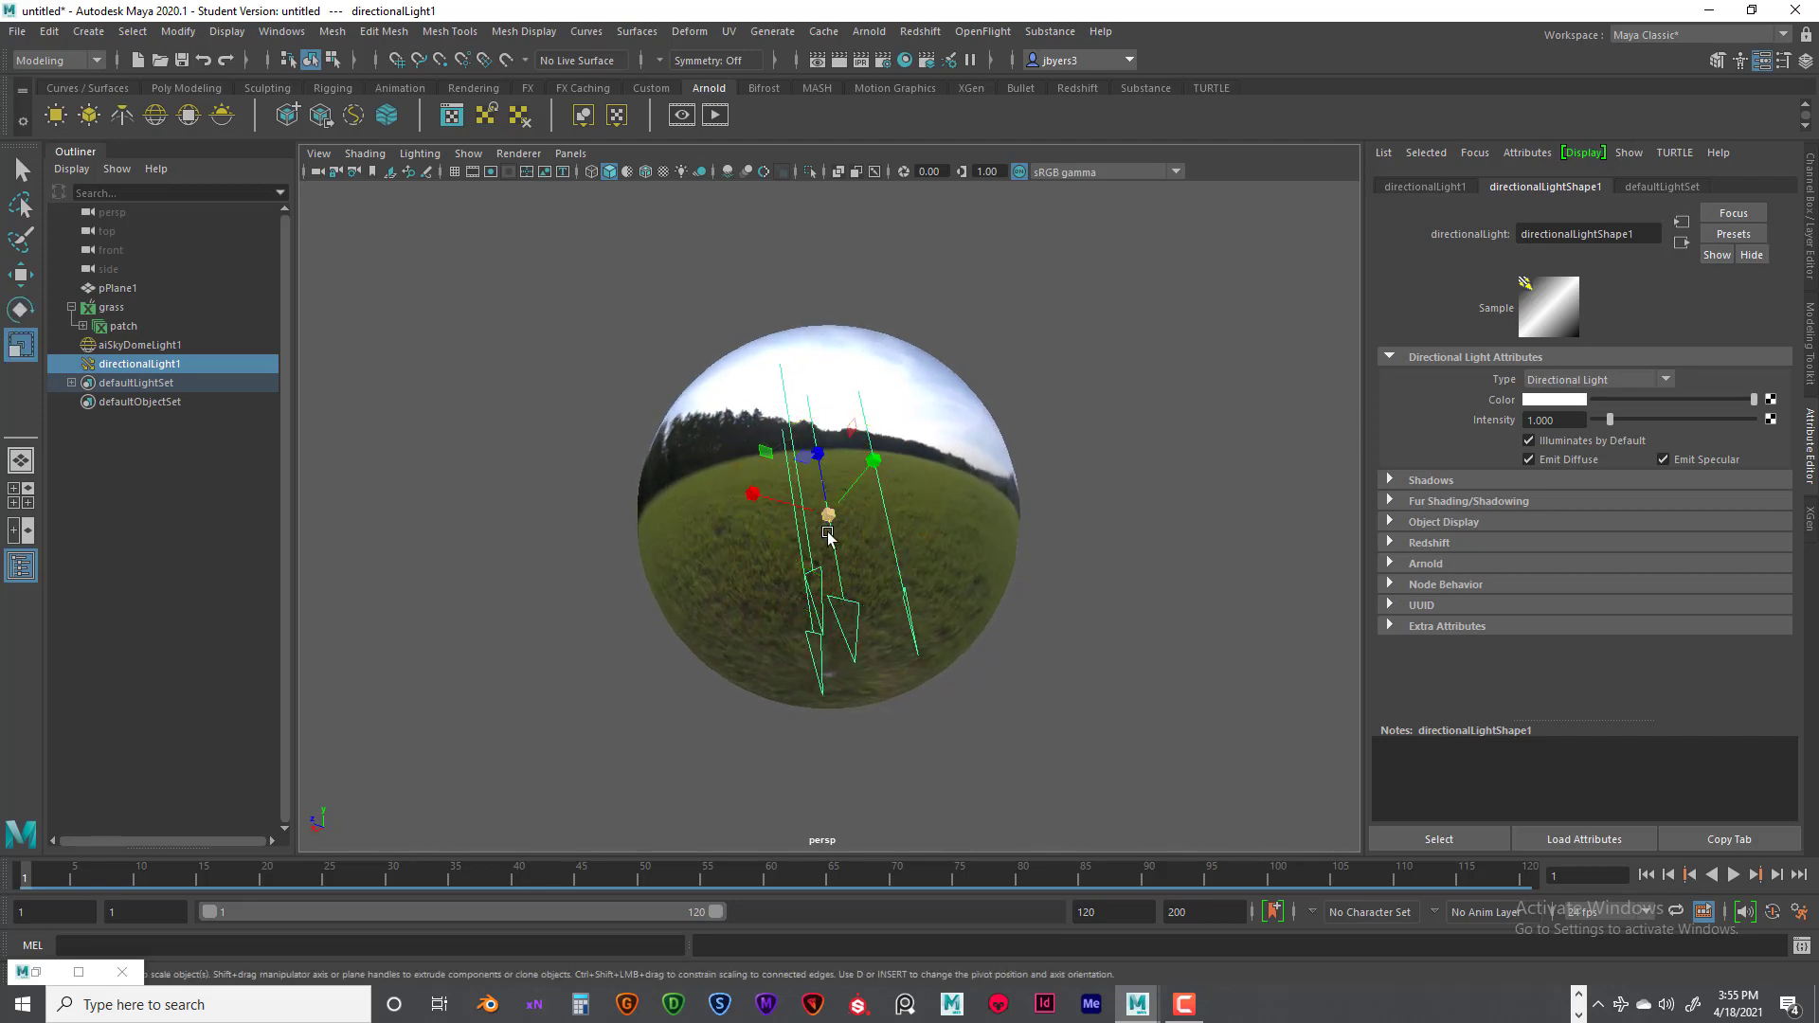
left_click_drag(828, 517, 623, 555)
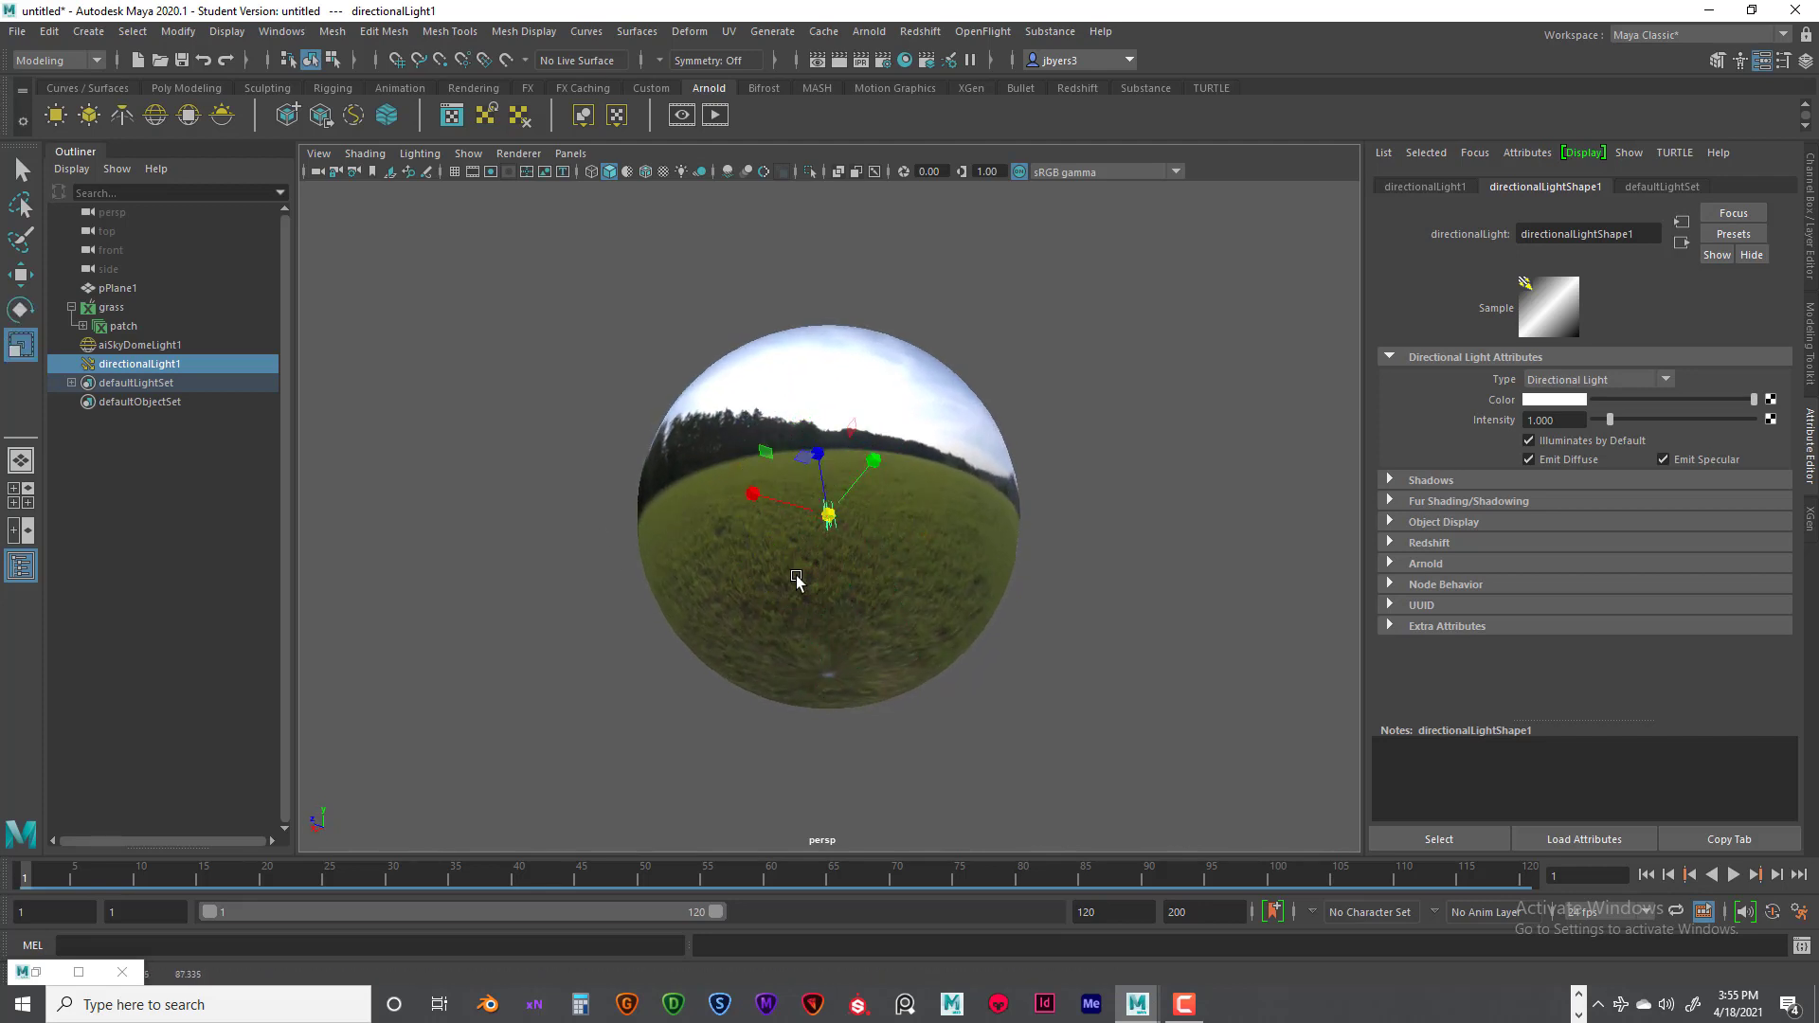
scroll(799, 582, "up", 10)
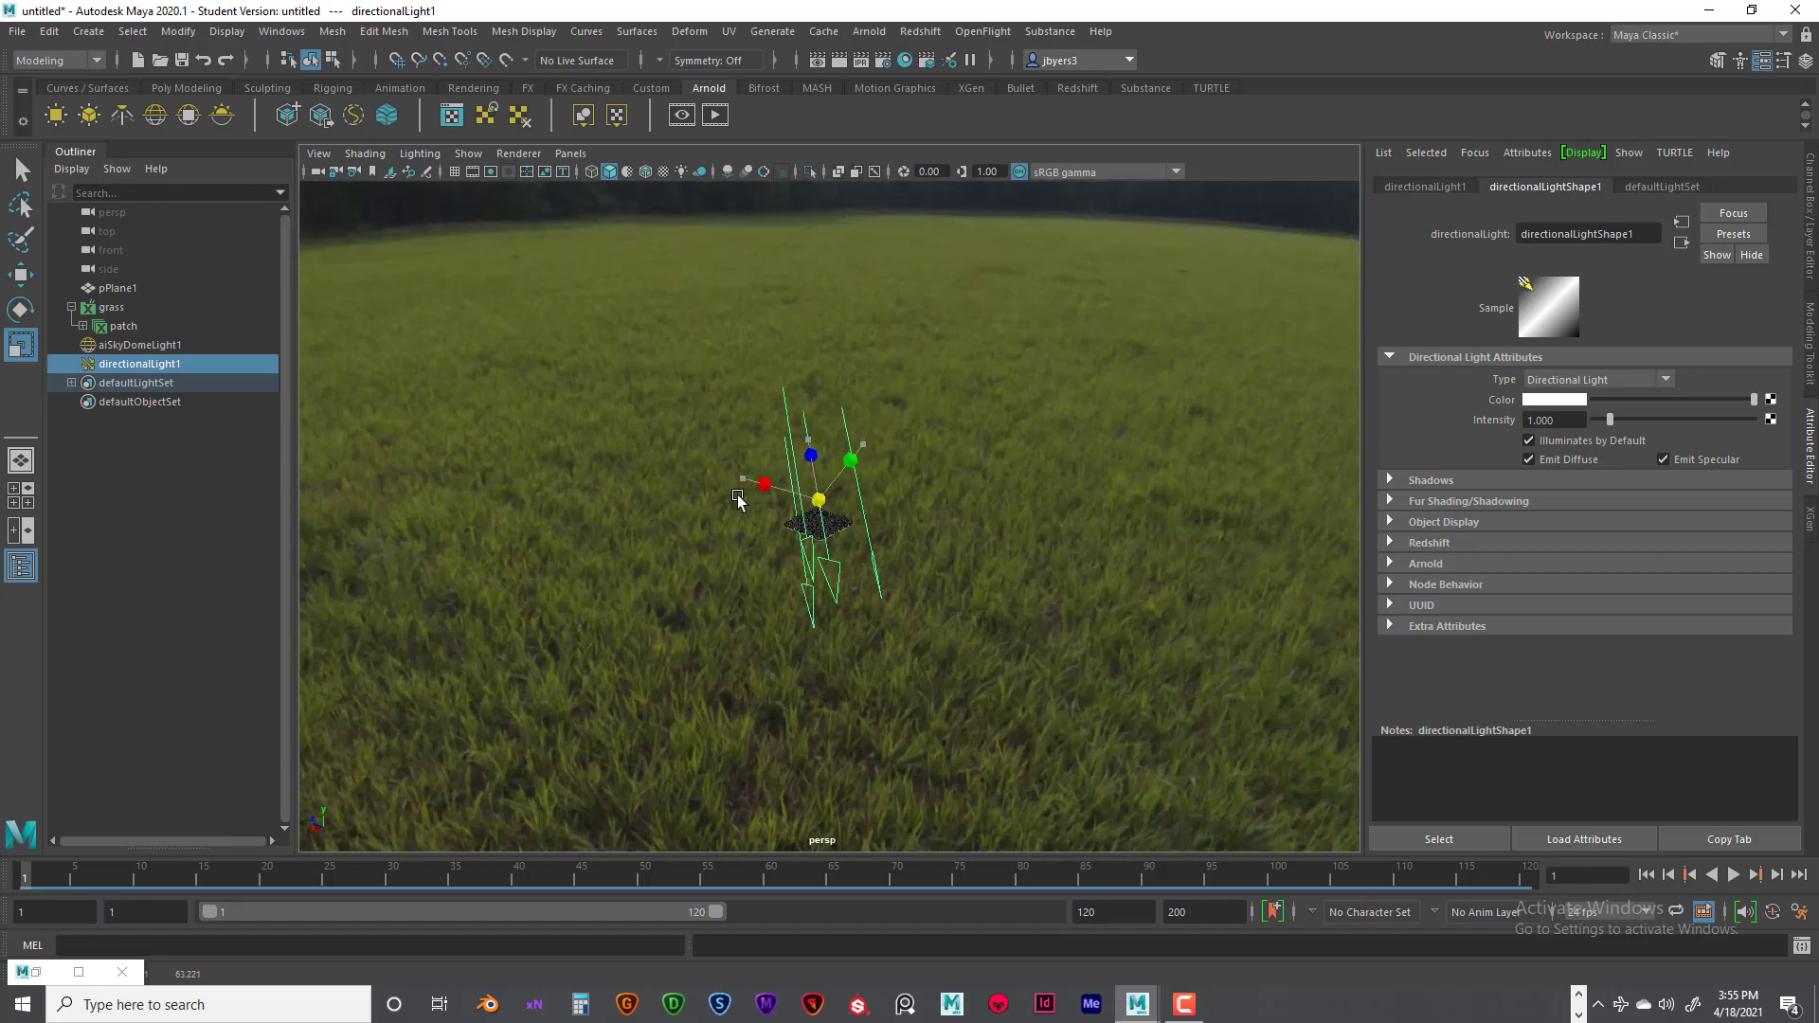
left_click_drag(738, 496, 584, 525)
scroll(671, 570, "up", 10)
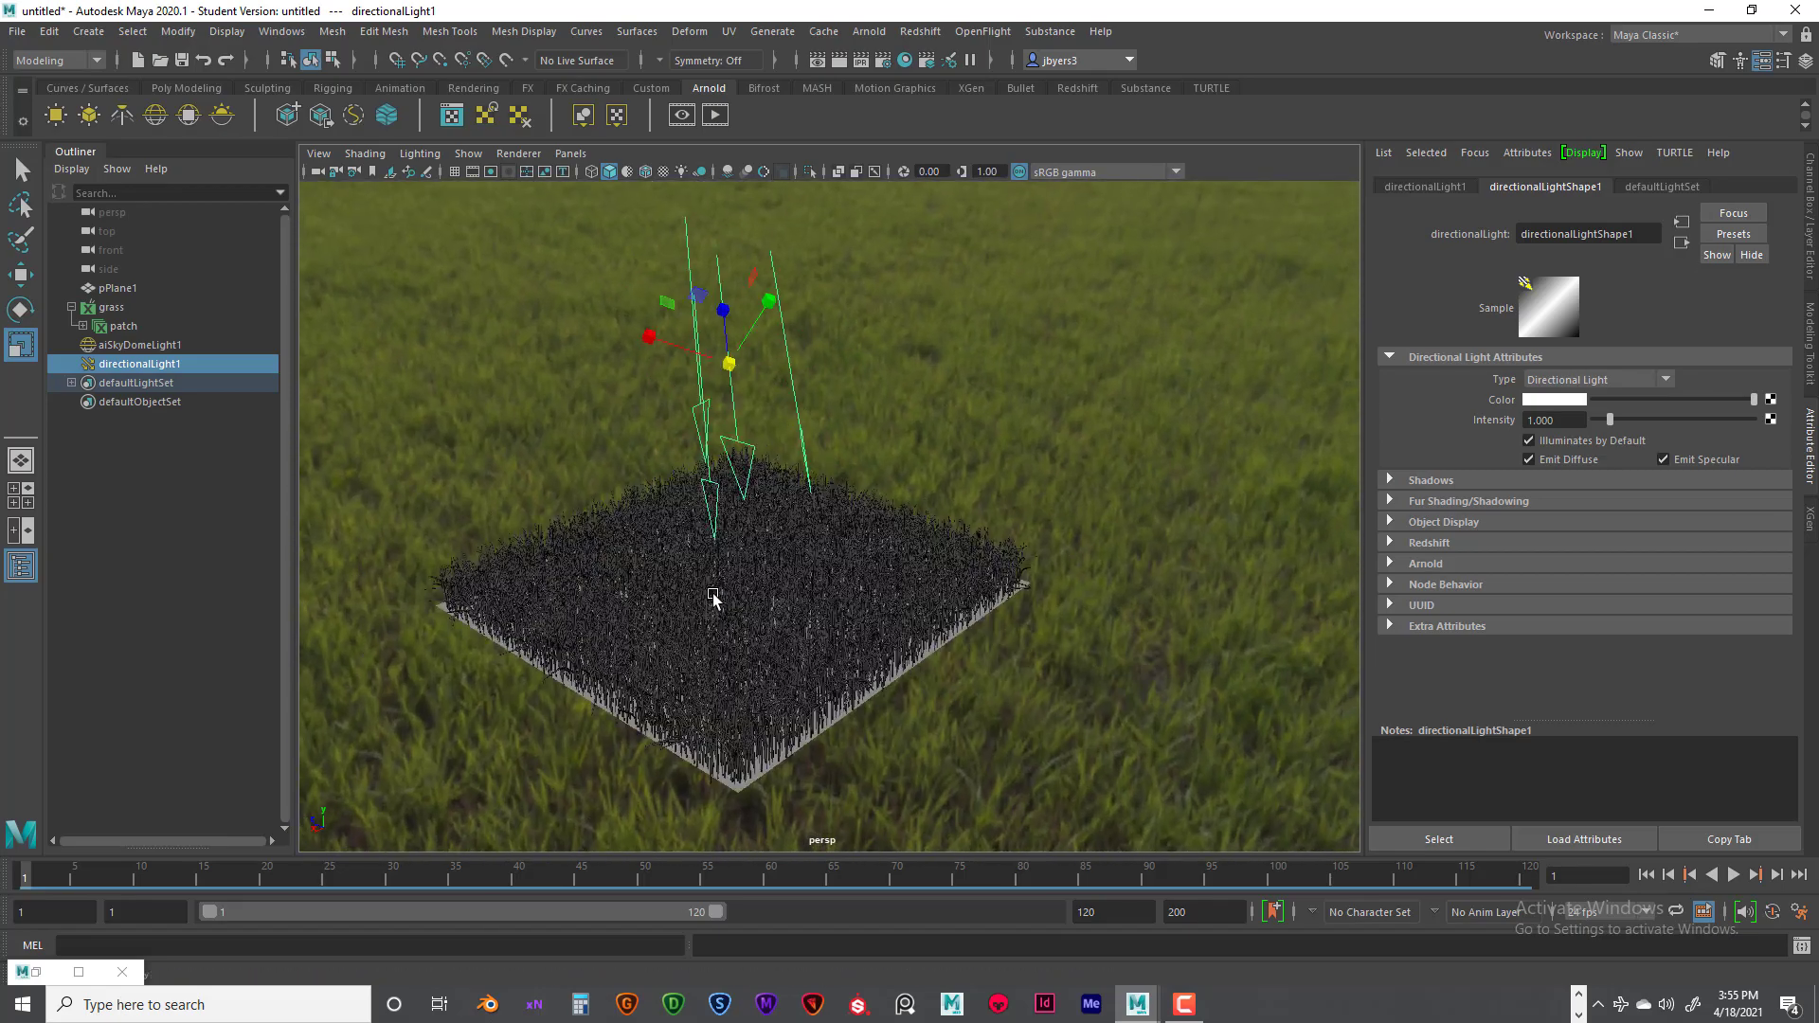
left_click_drag(713, 597, 910, 591, "alt")
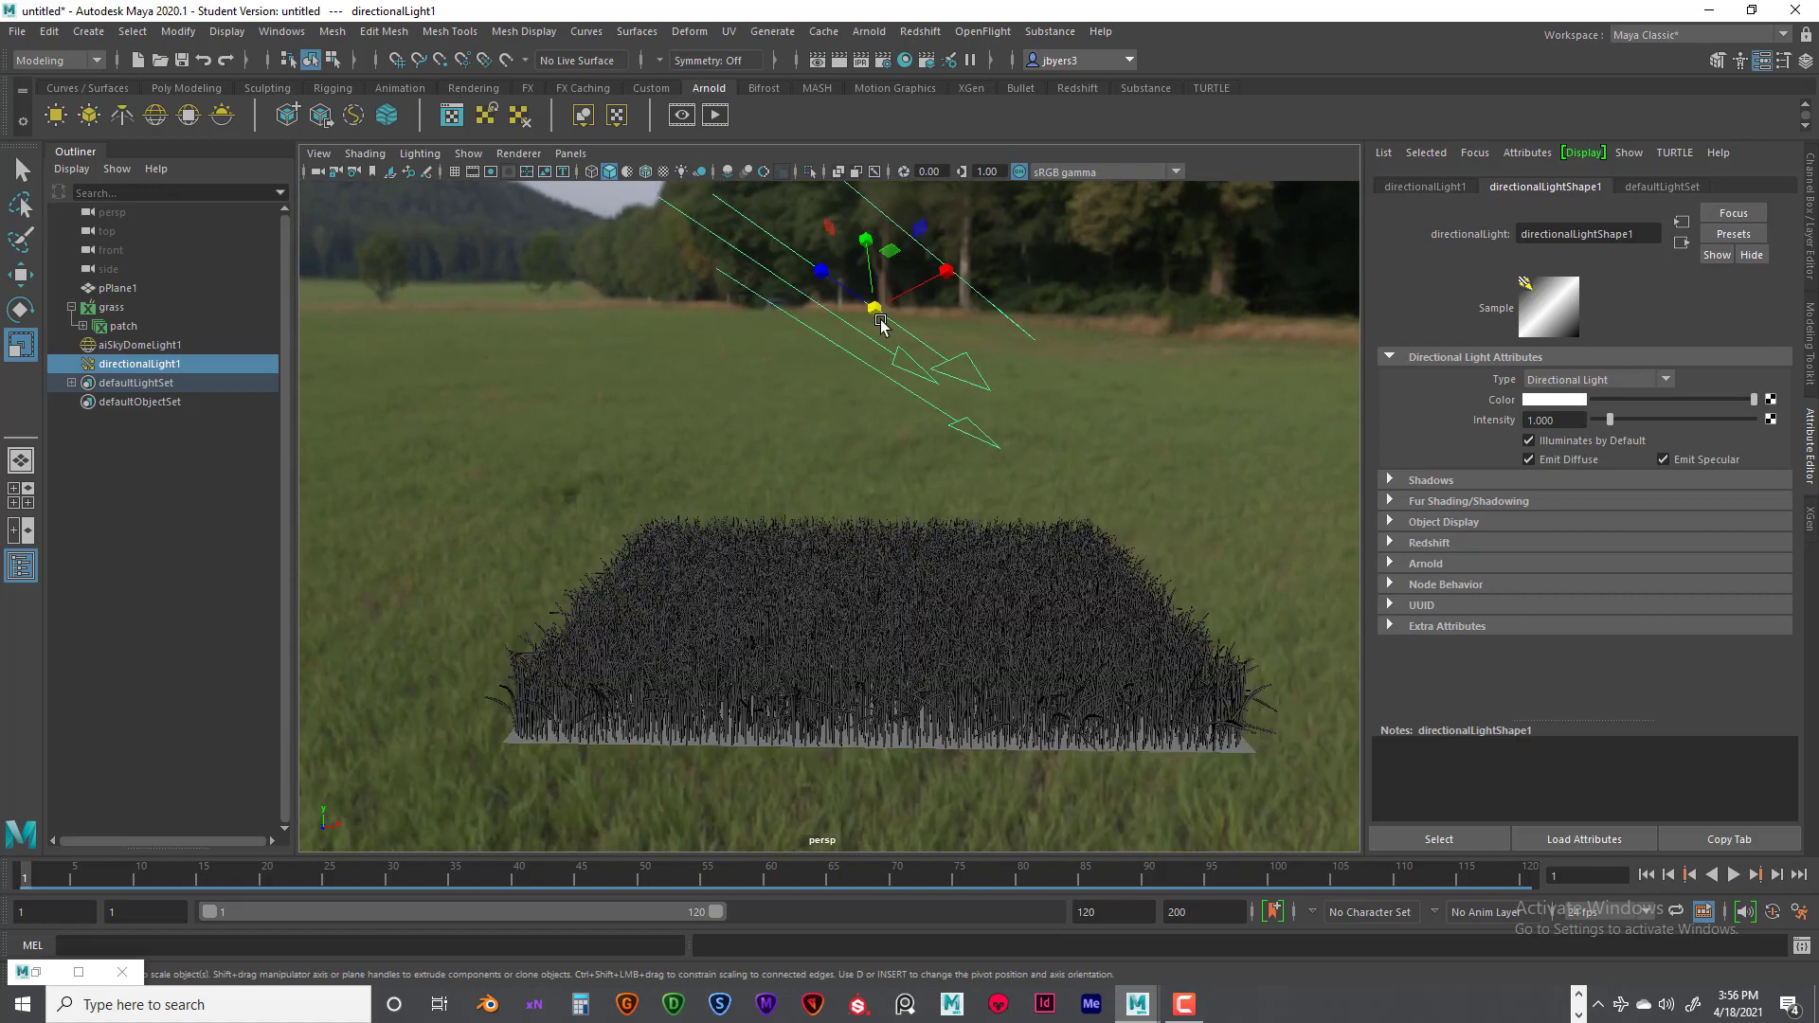
left_click_drag(874, 309, 844, 326)
- Frame the whole grass patch from its front edge and render the current frame
left_click_drag(835, 677, 849, 662, "alt")
middle_click_drag(846, 660, 839, 582, "alt")
left_click_drag(840, 582, 843, 603, "alt")
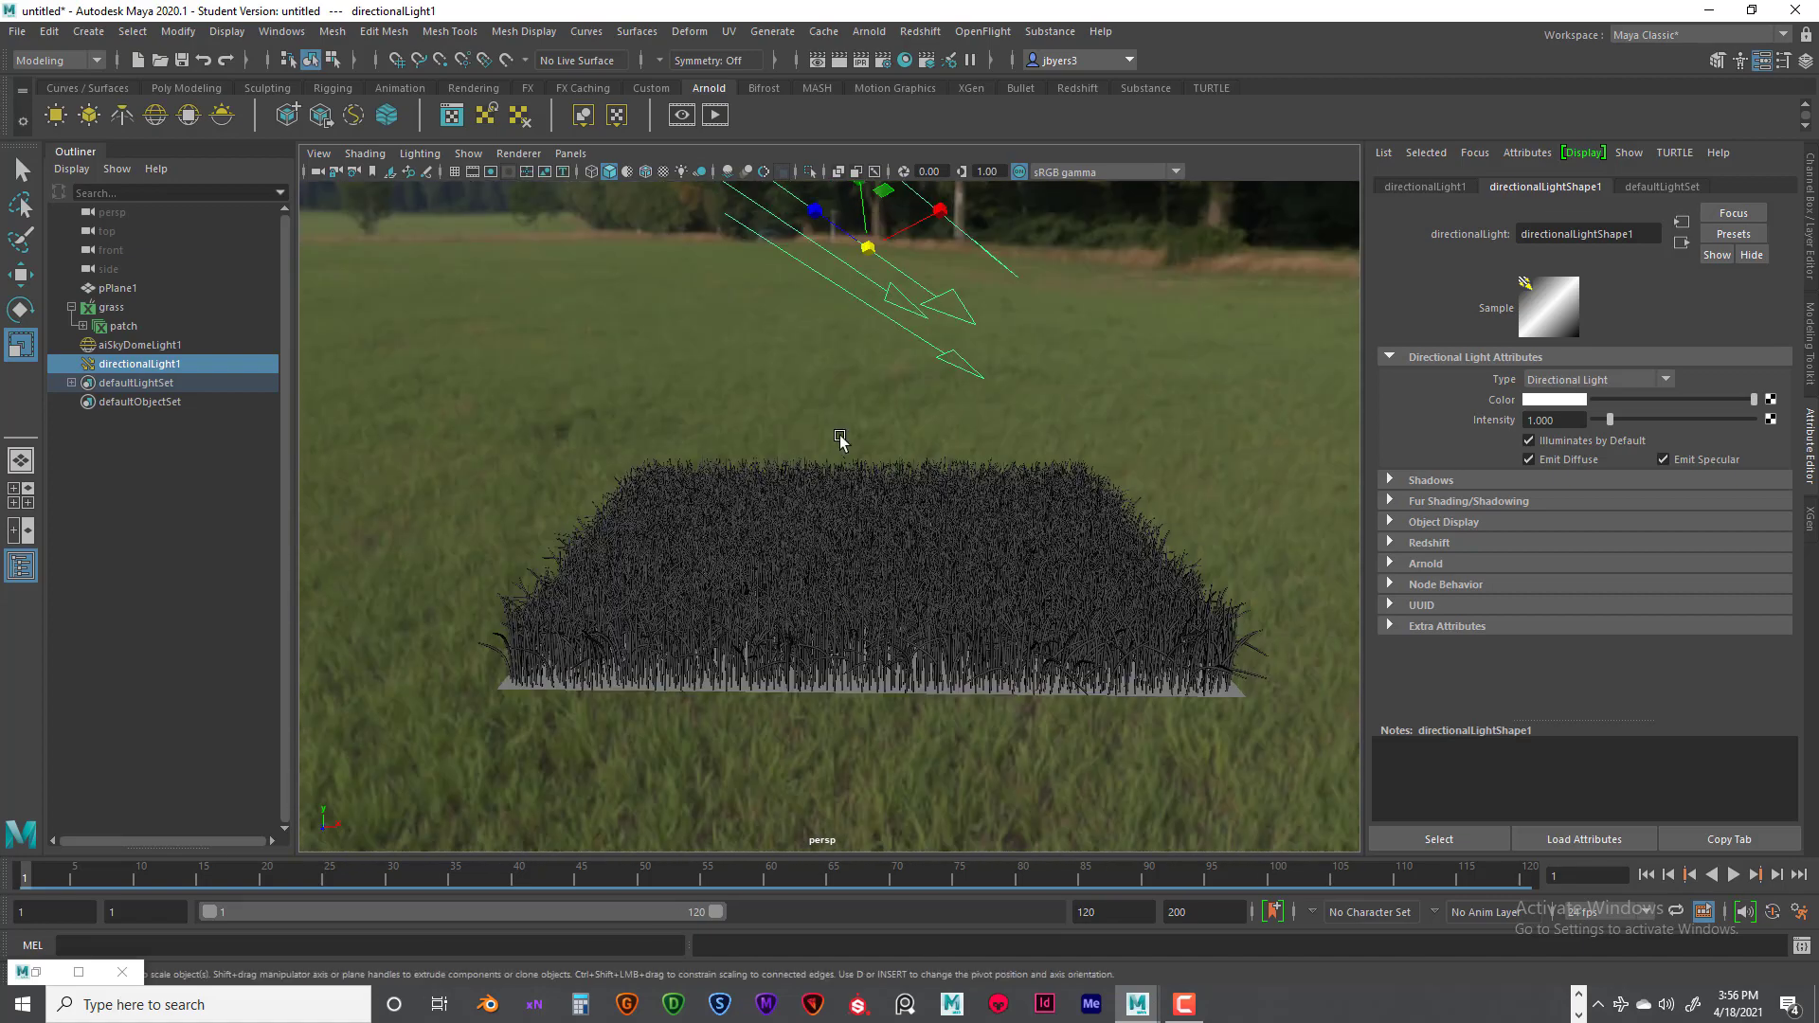
left_click(841, 61)
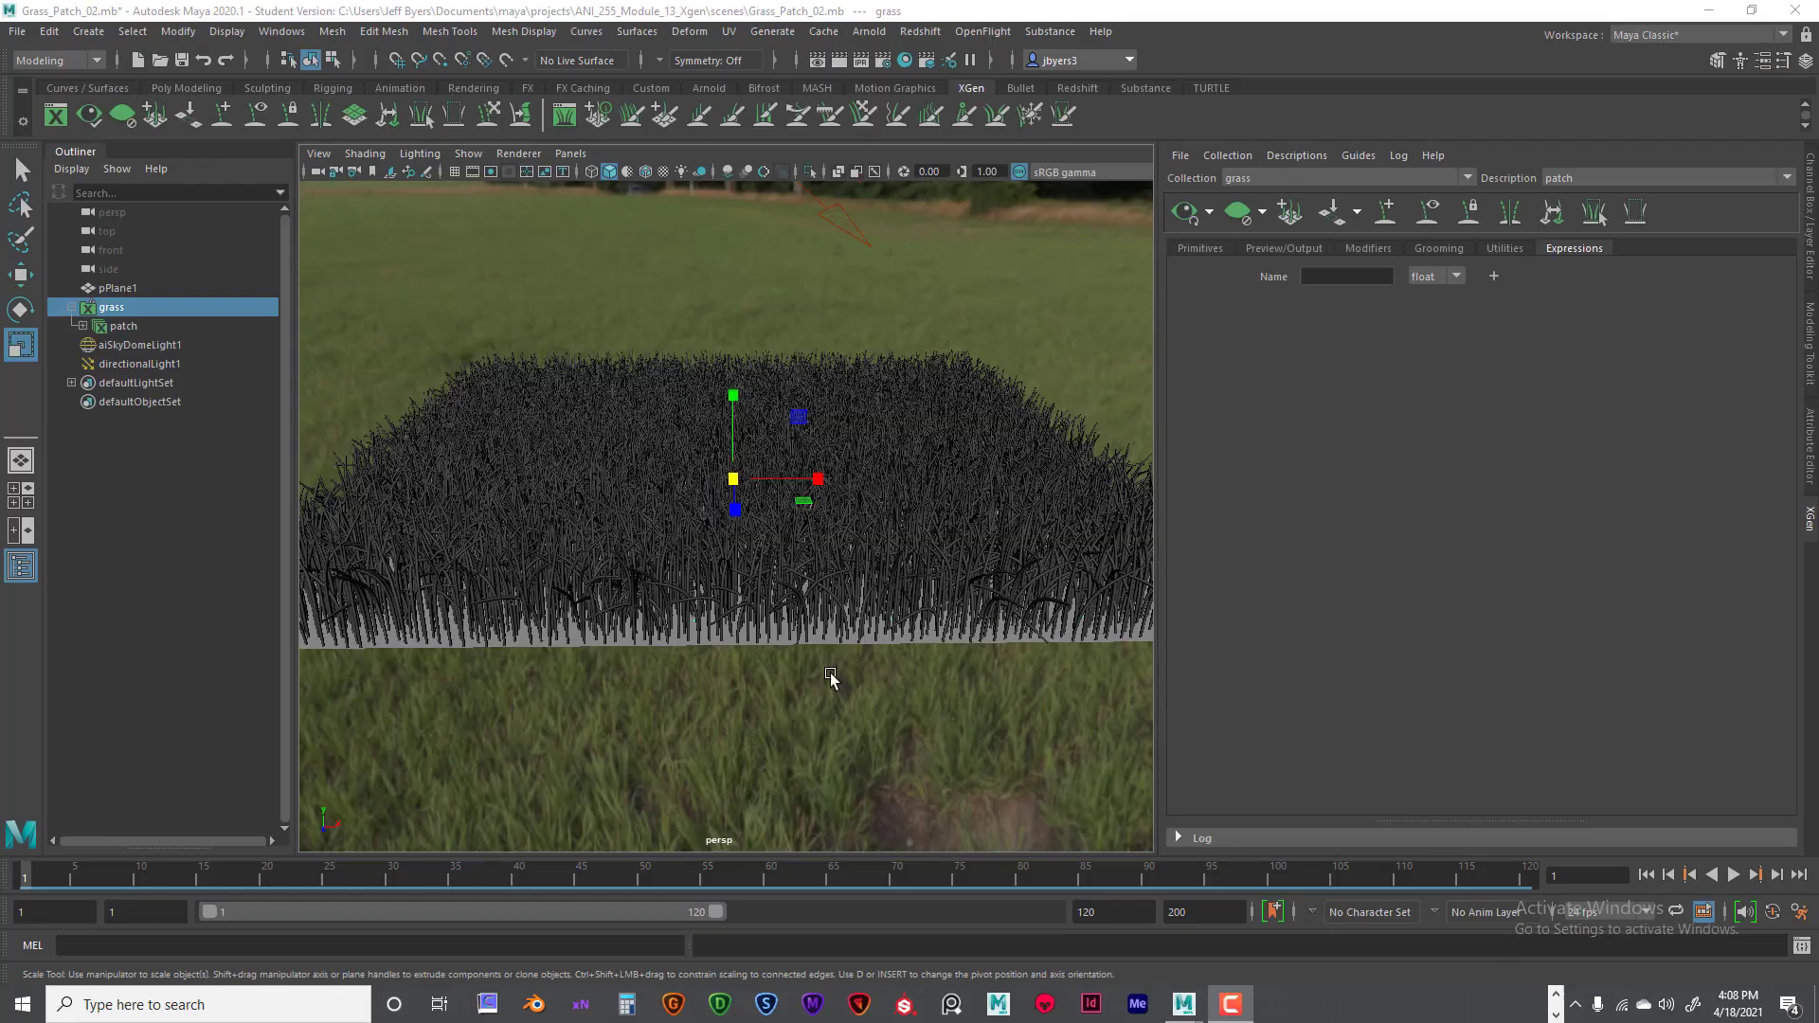
left_click_drag(774, 695, 767, 634, "alt")
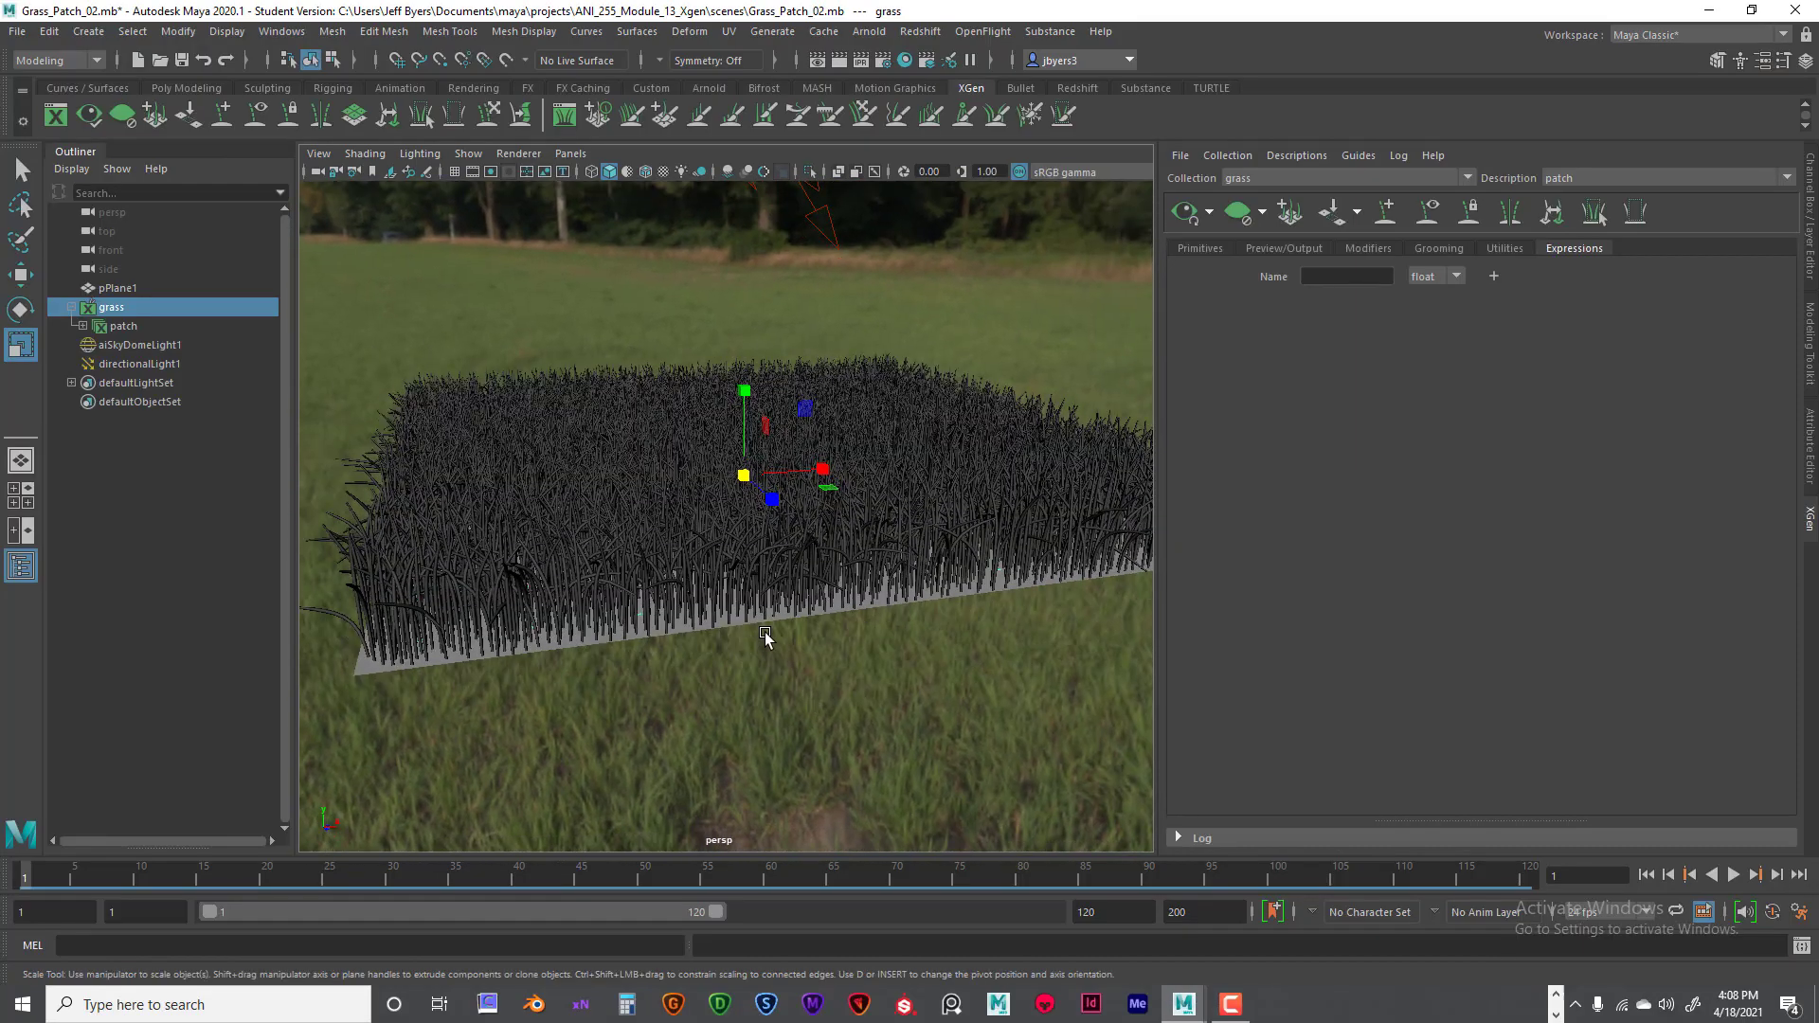
left_click(23, 38)
left_click(104, 661)
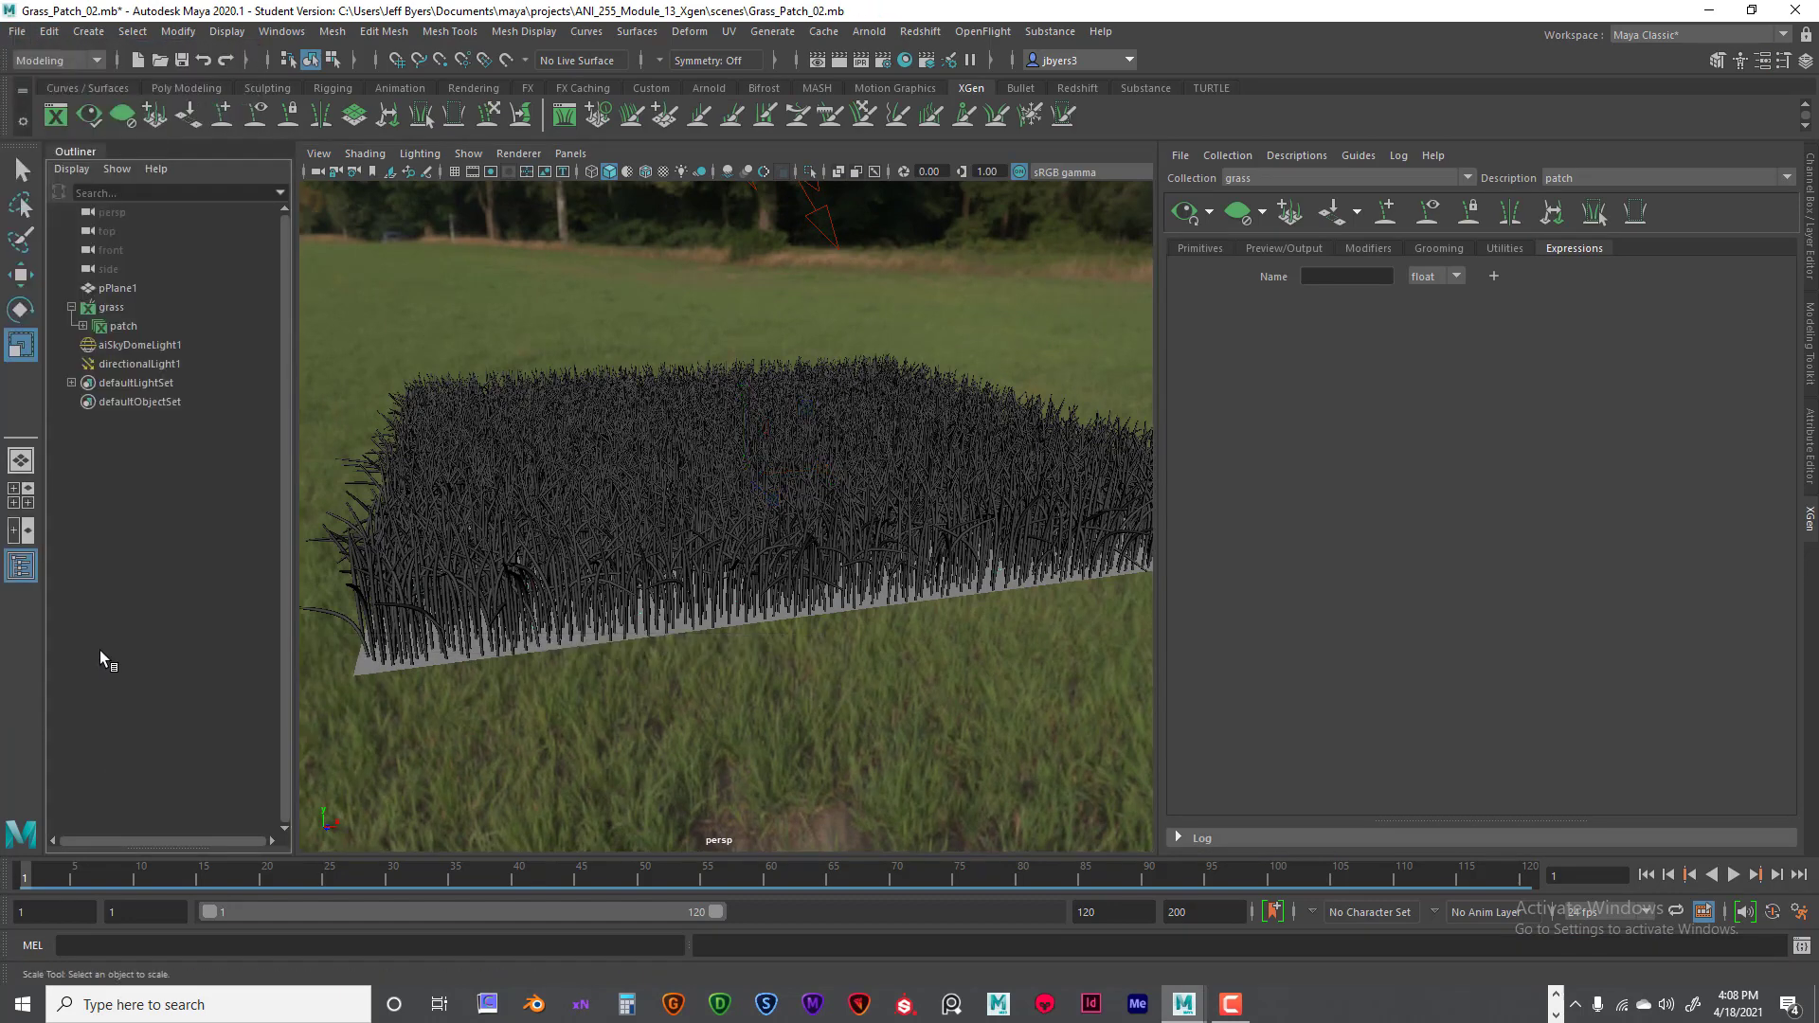
left_click(17, 31)
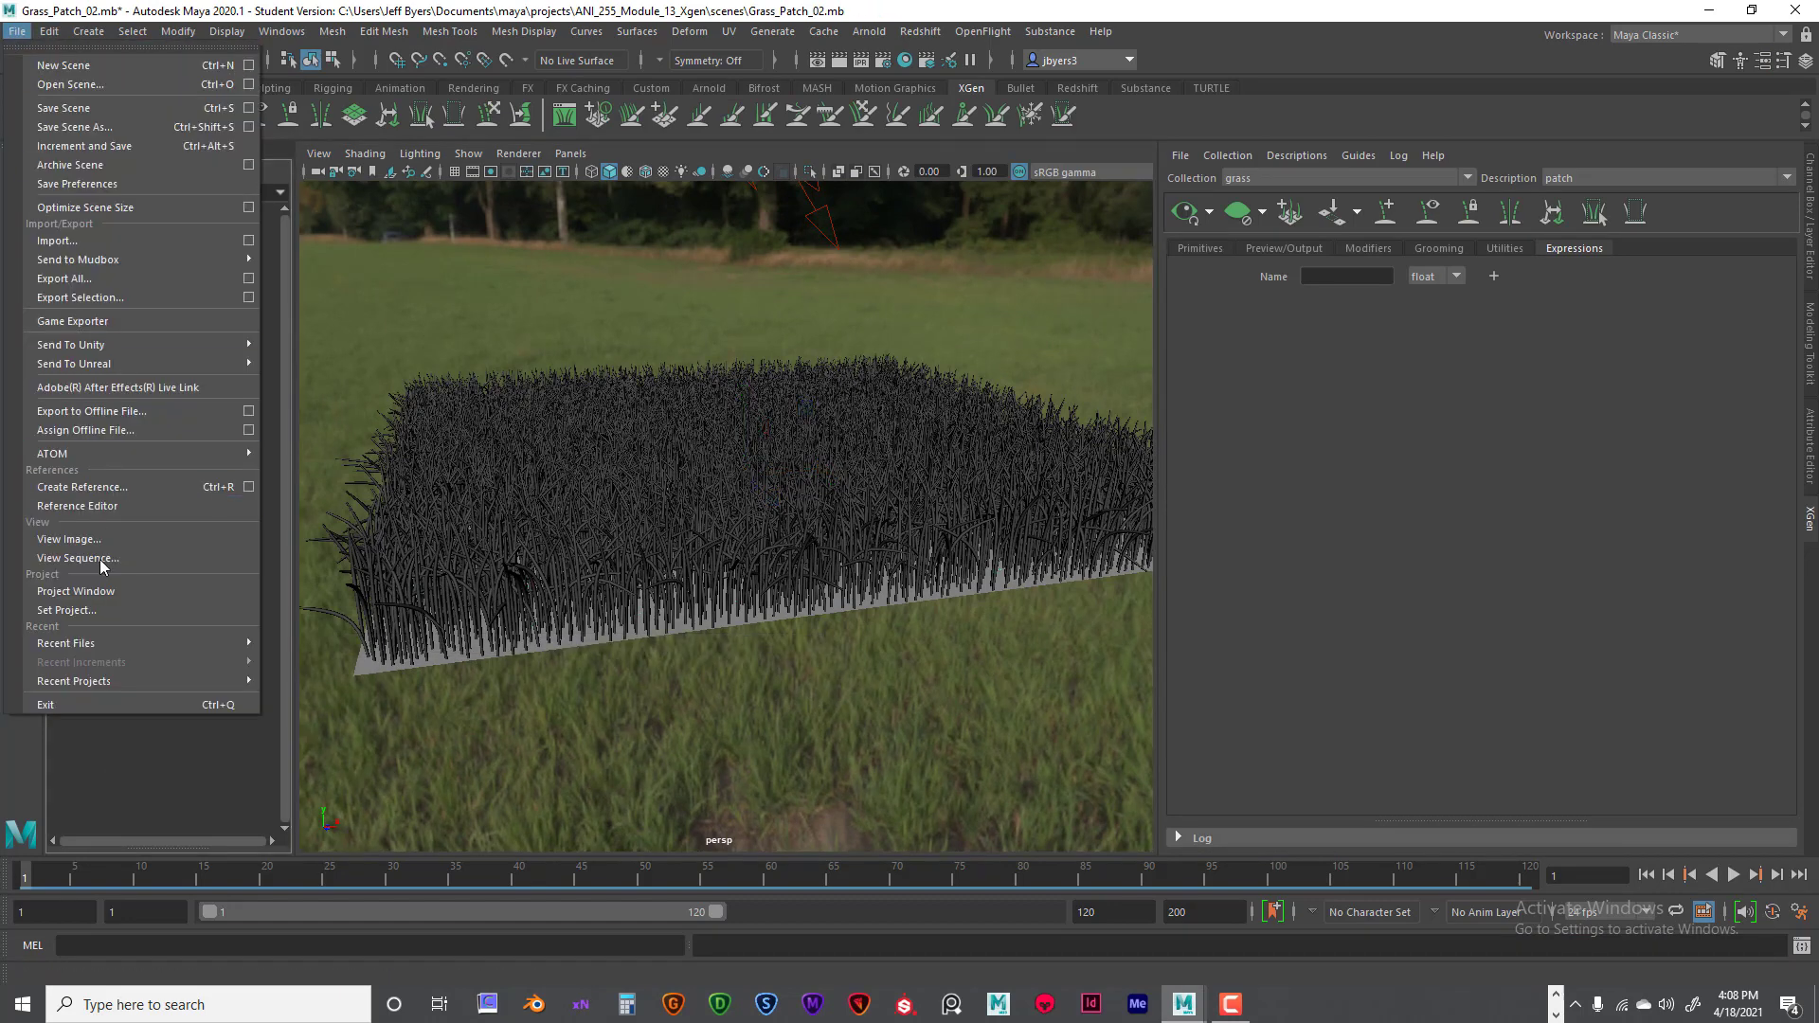
left_click(91, 611)
left_click(303, 154)
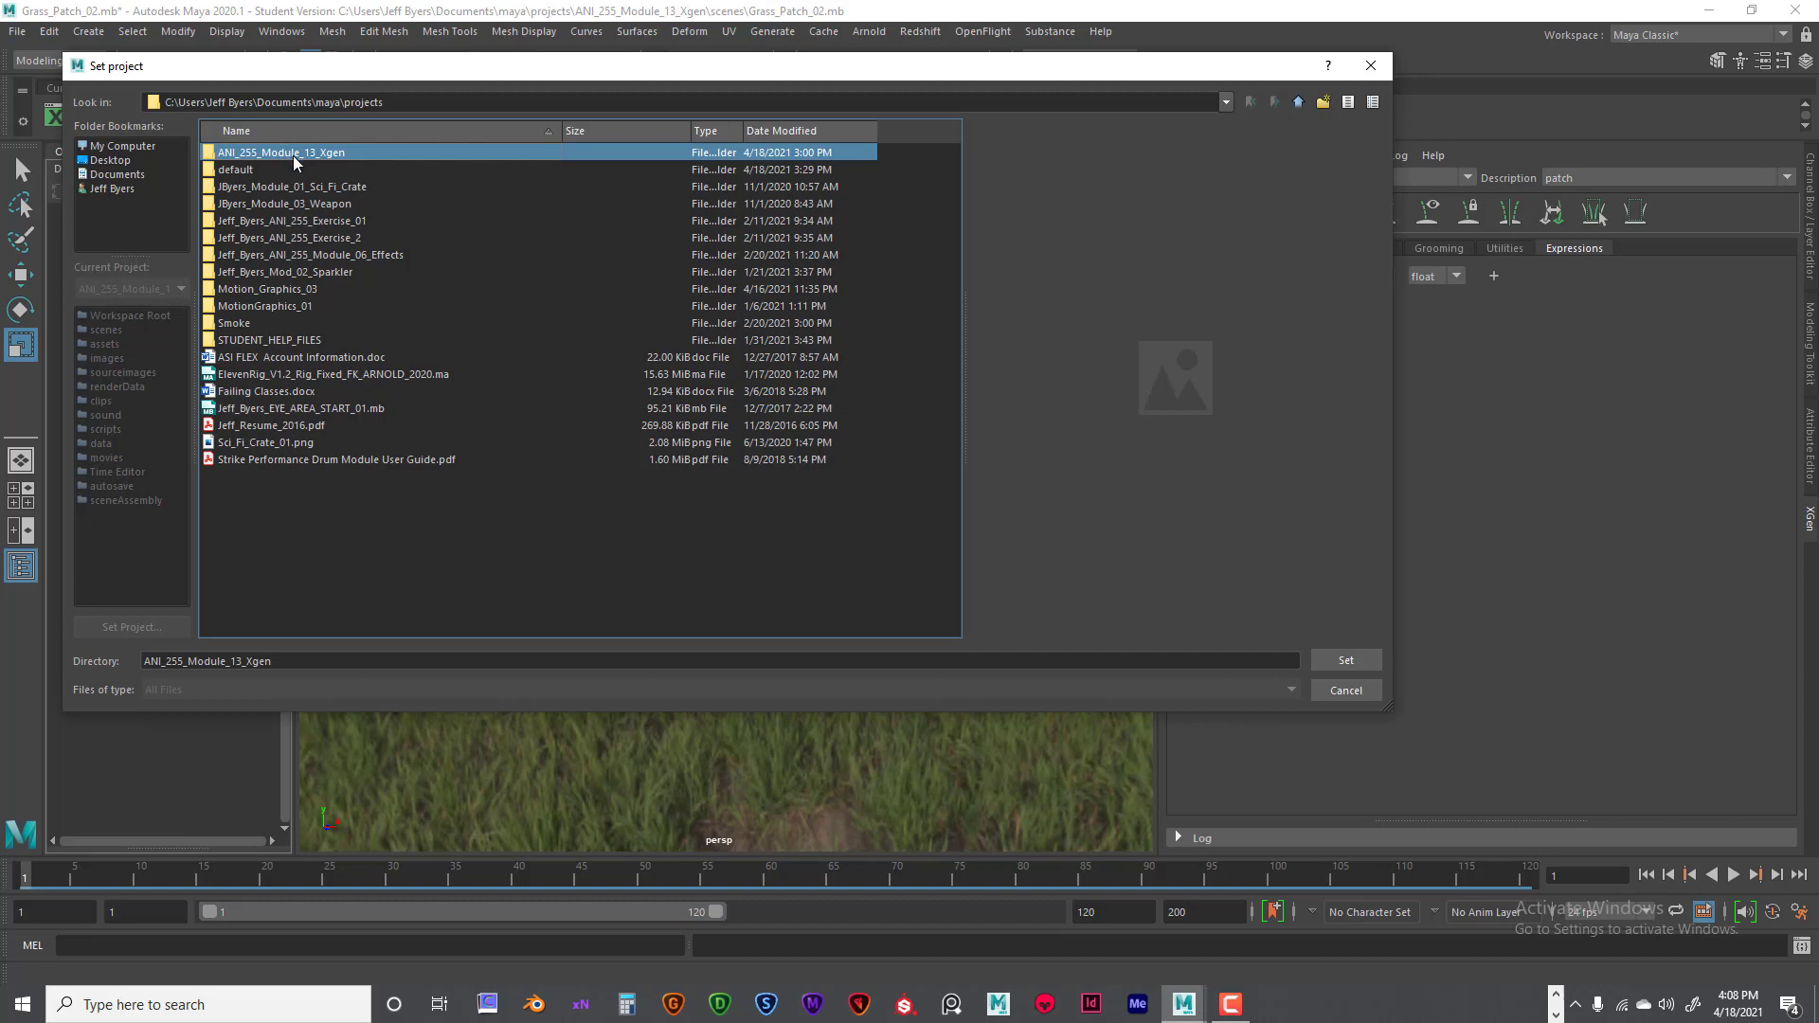
left_click(1371, 65)
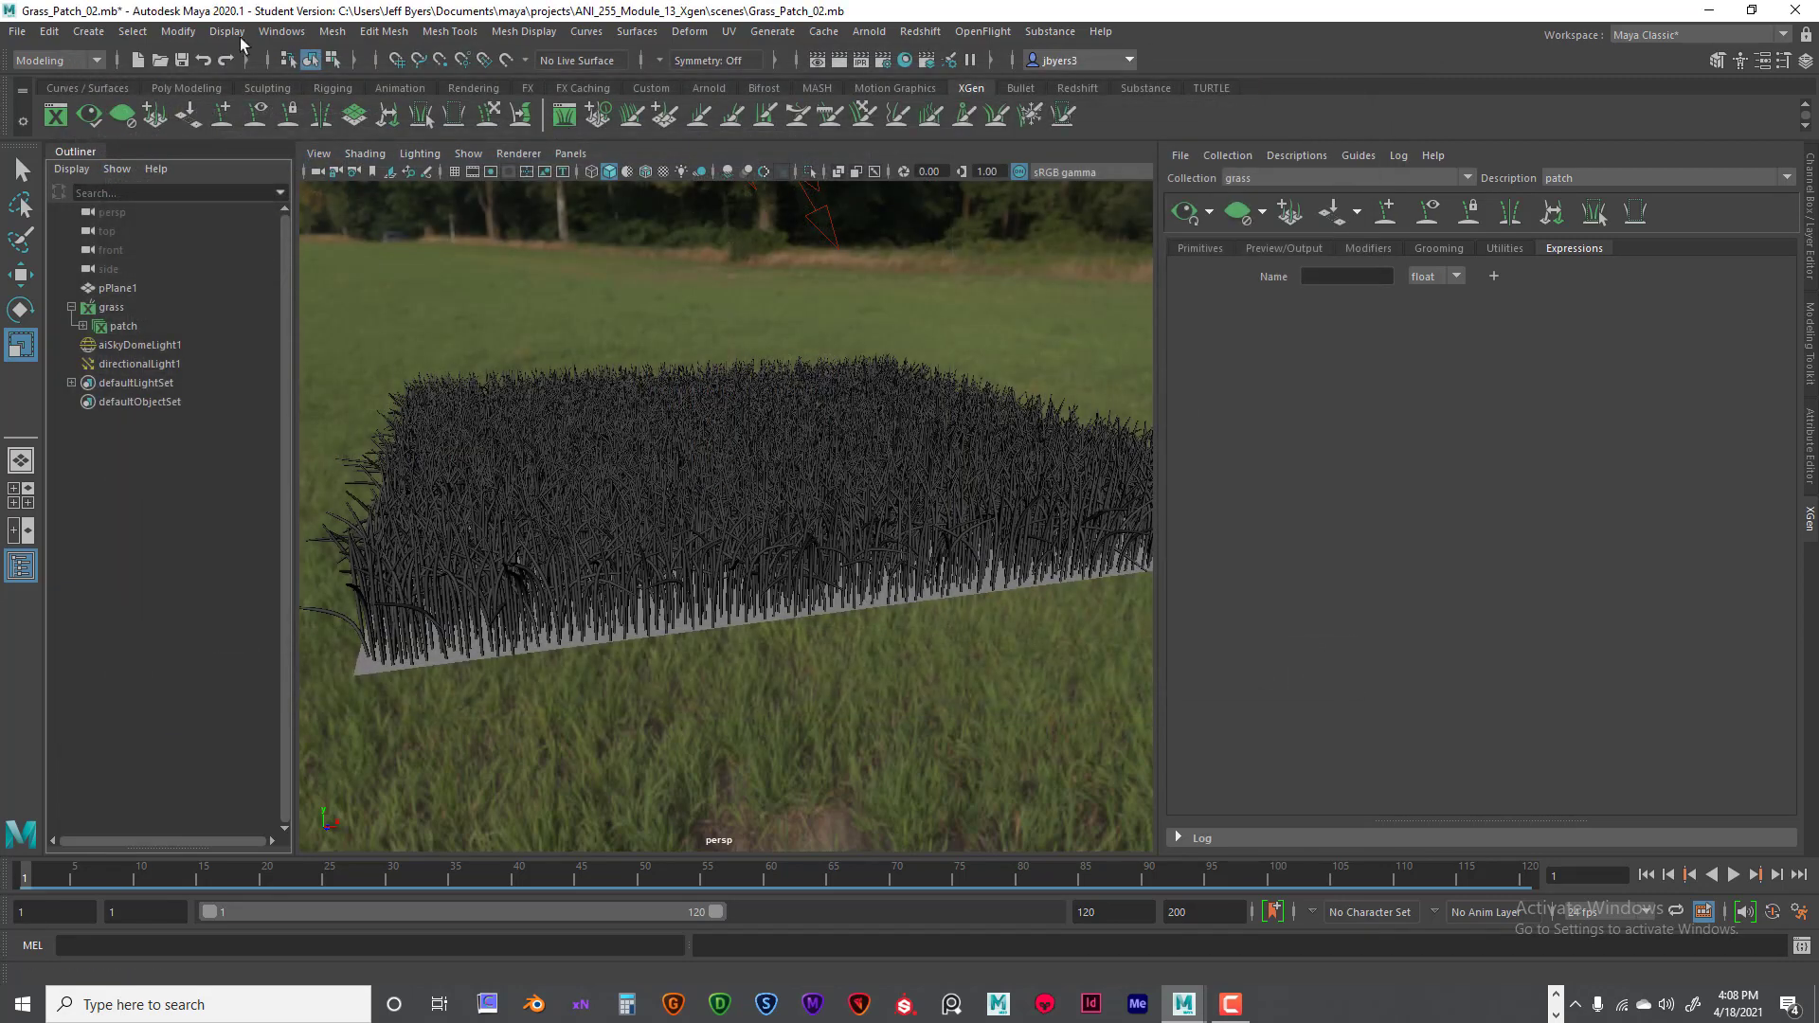
- Set the current project to the ANI_255_Module_13_Xgen folder
left_click(17, 31)
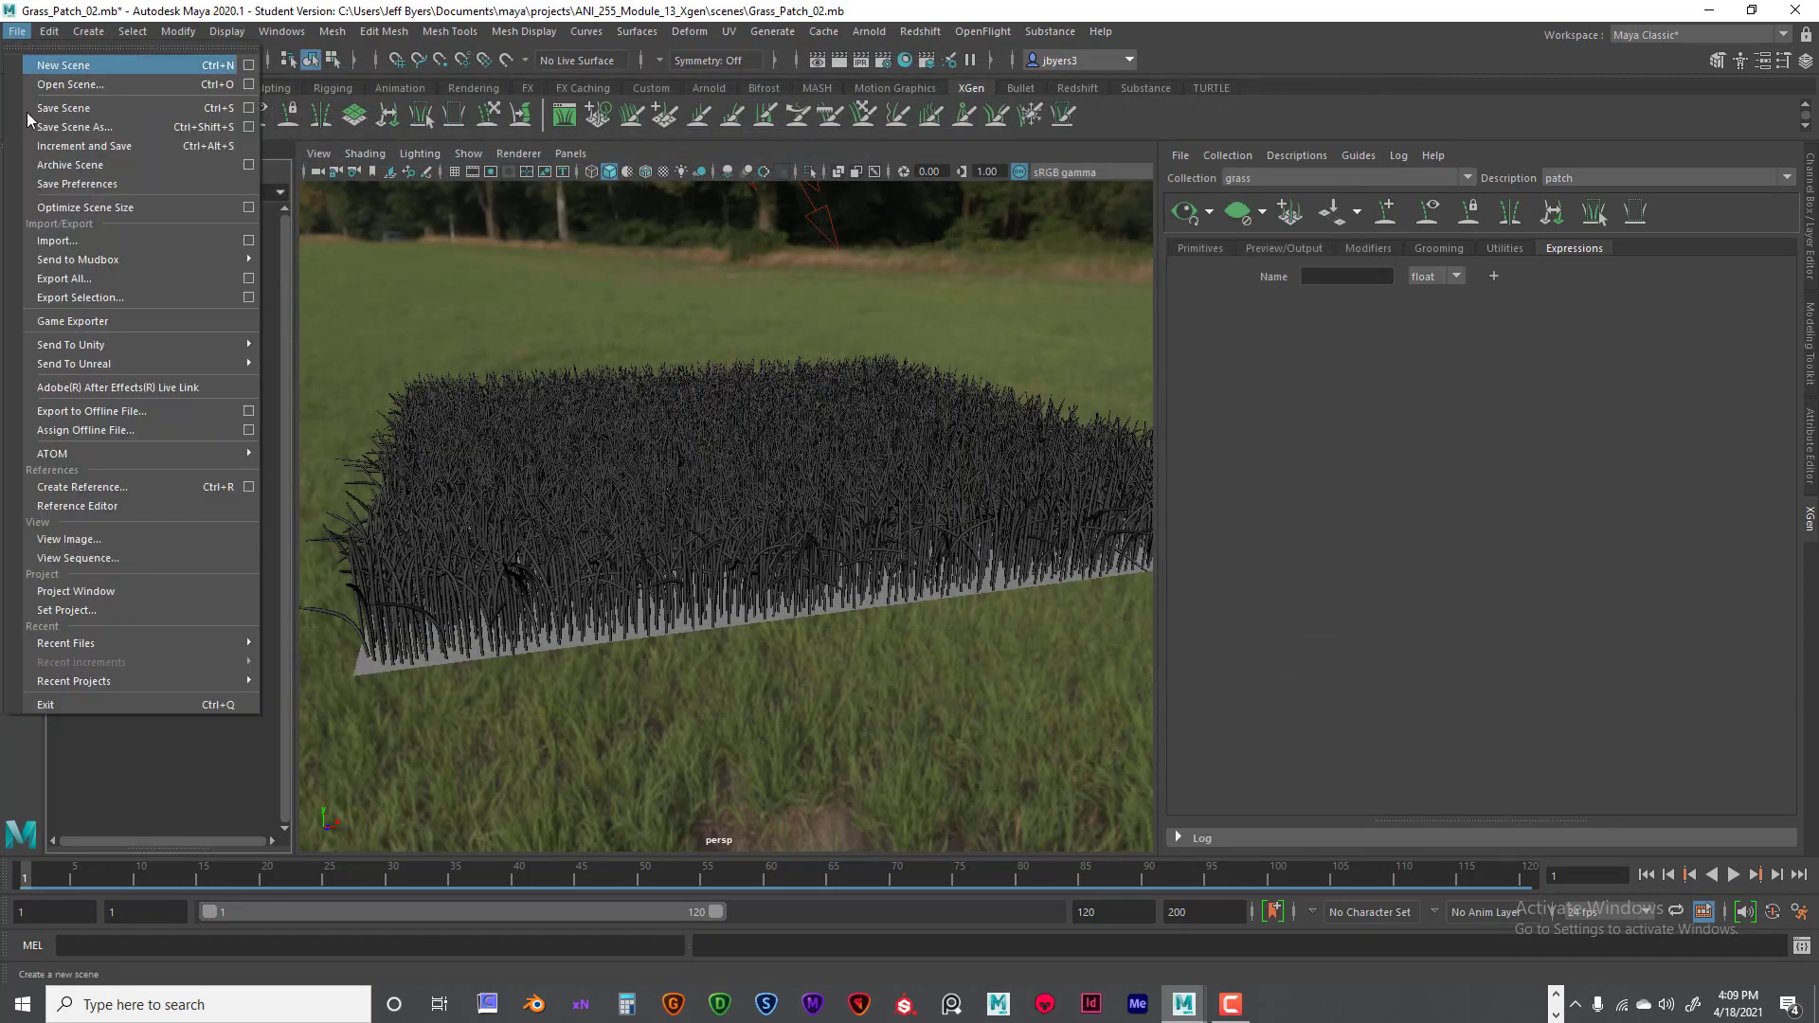
left_click(65, 609)
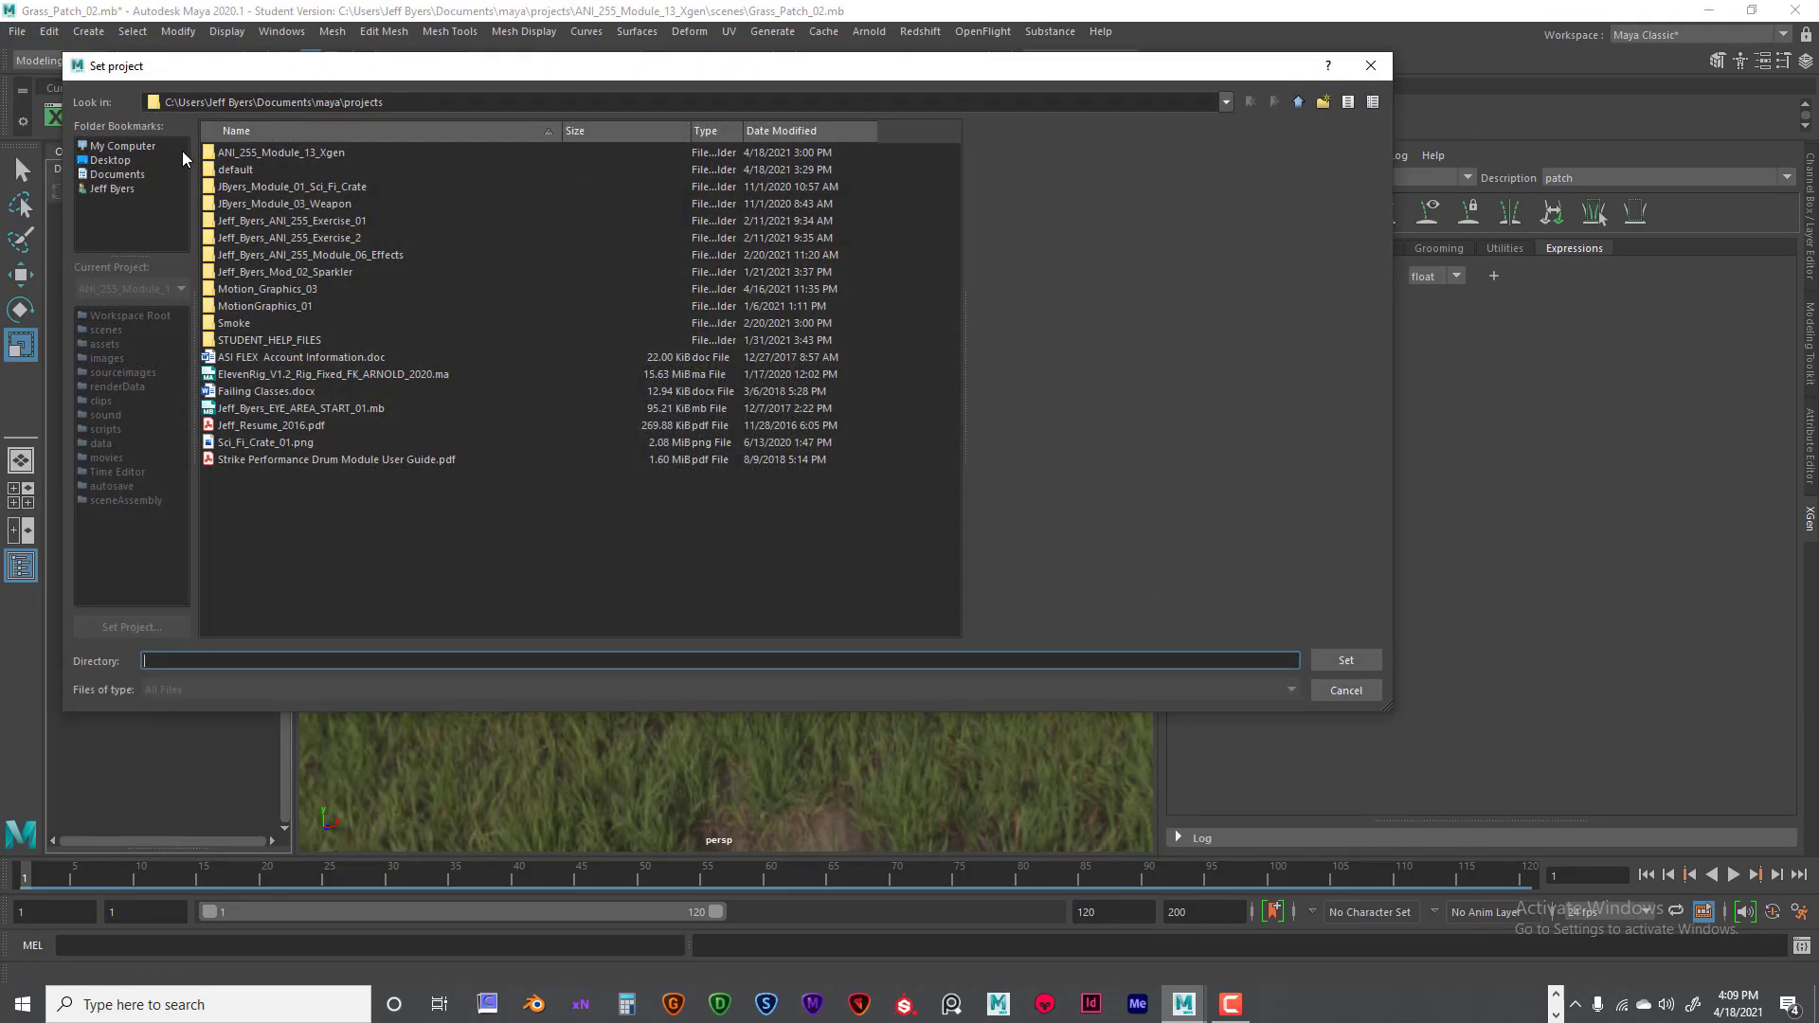
left_click(281, 152)
left_click(1347, 660)
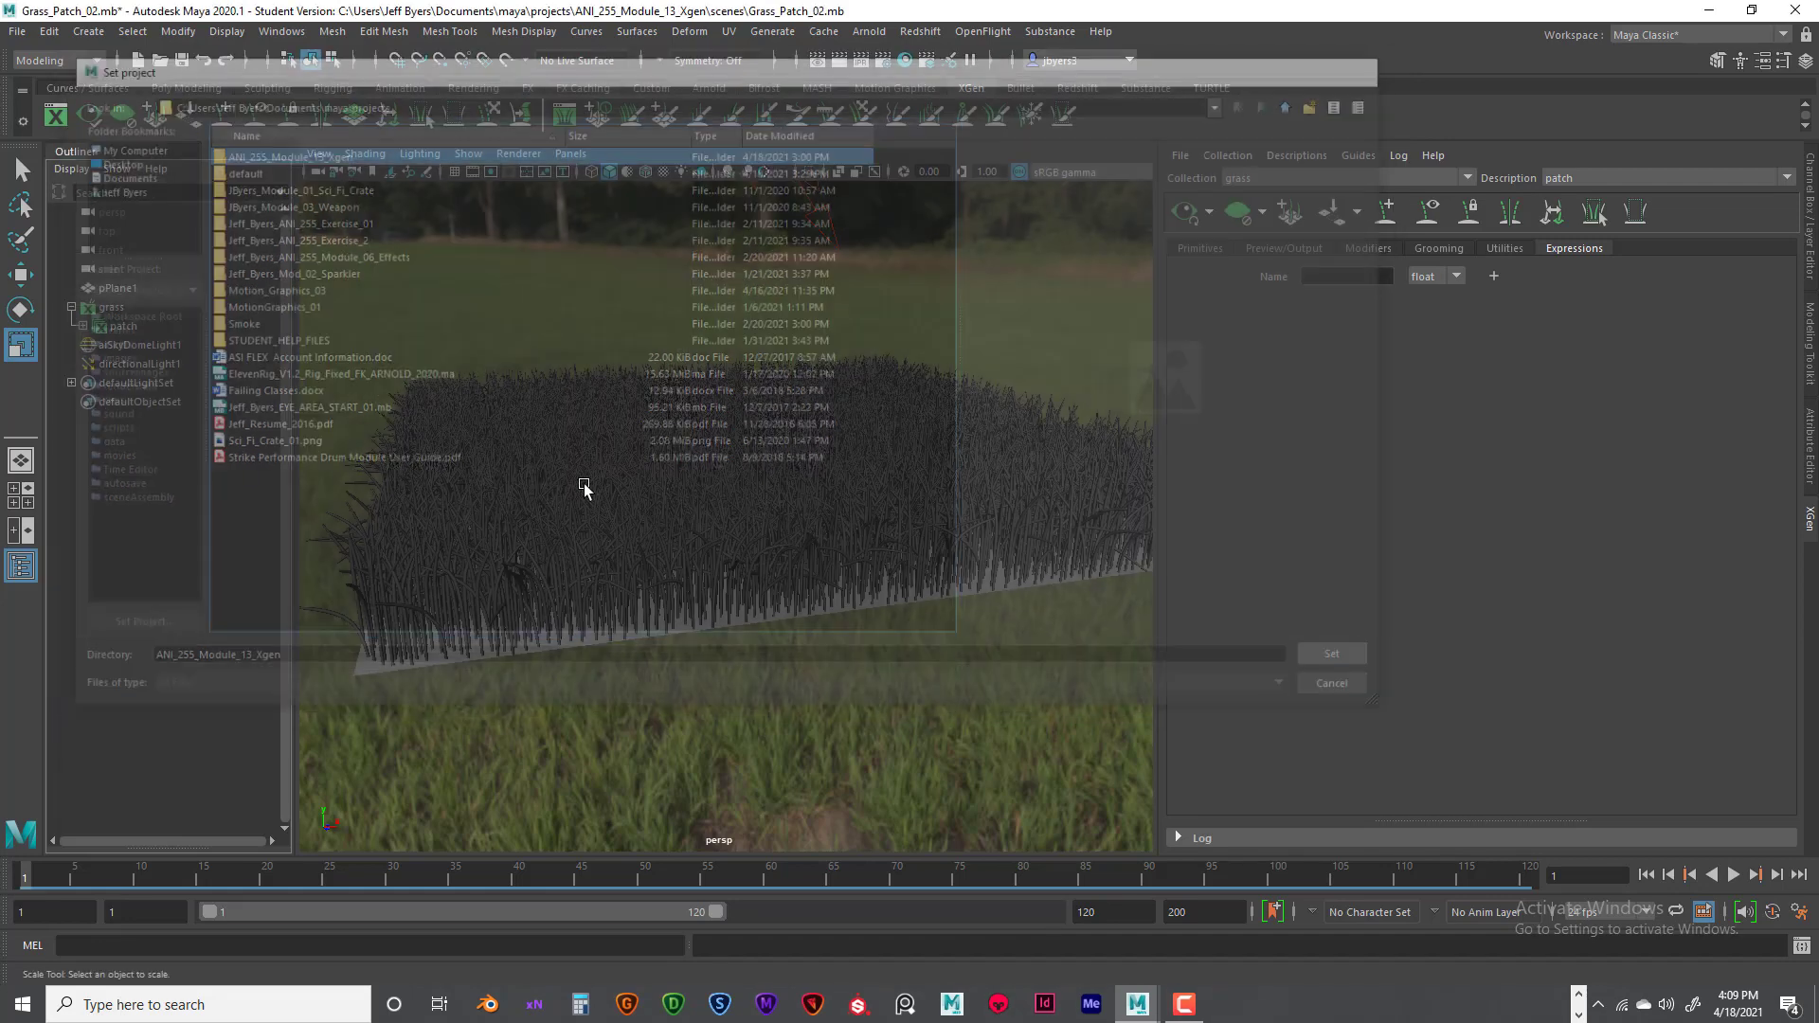
- Save the scene as a new version named Grass_Patch_03, accepting the student version notice
left_click(17, 31)
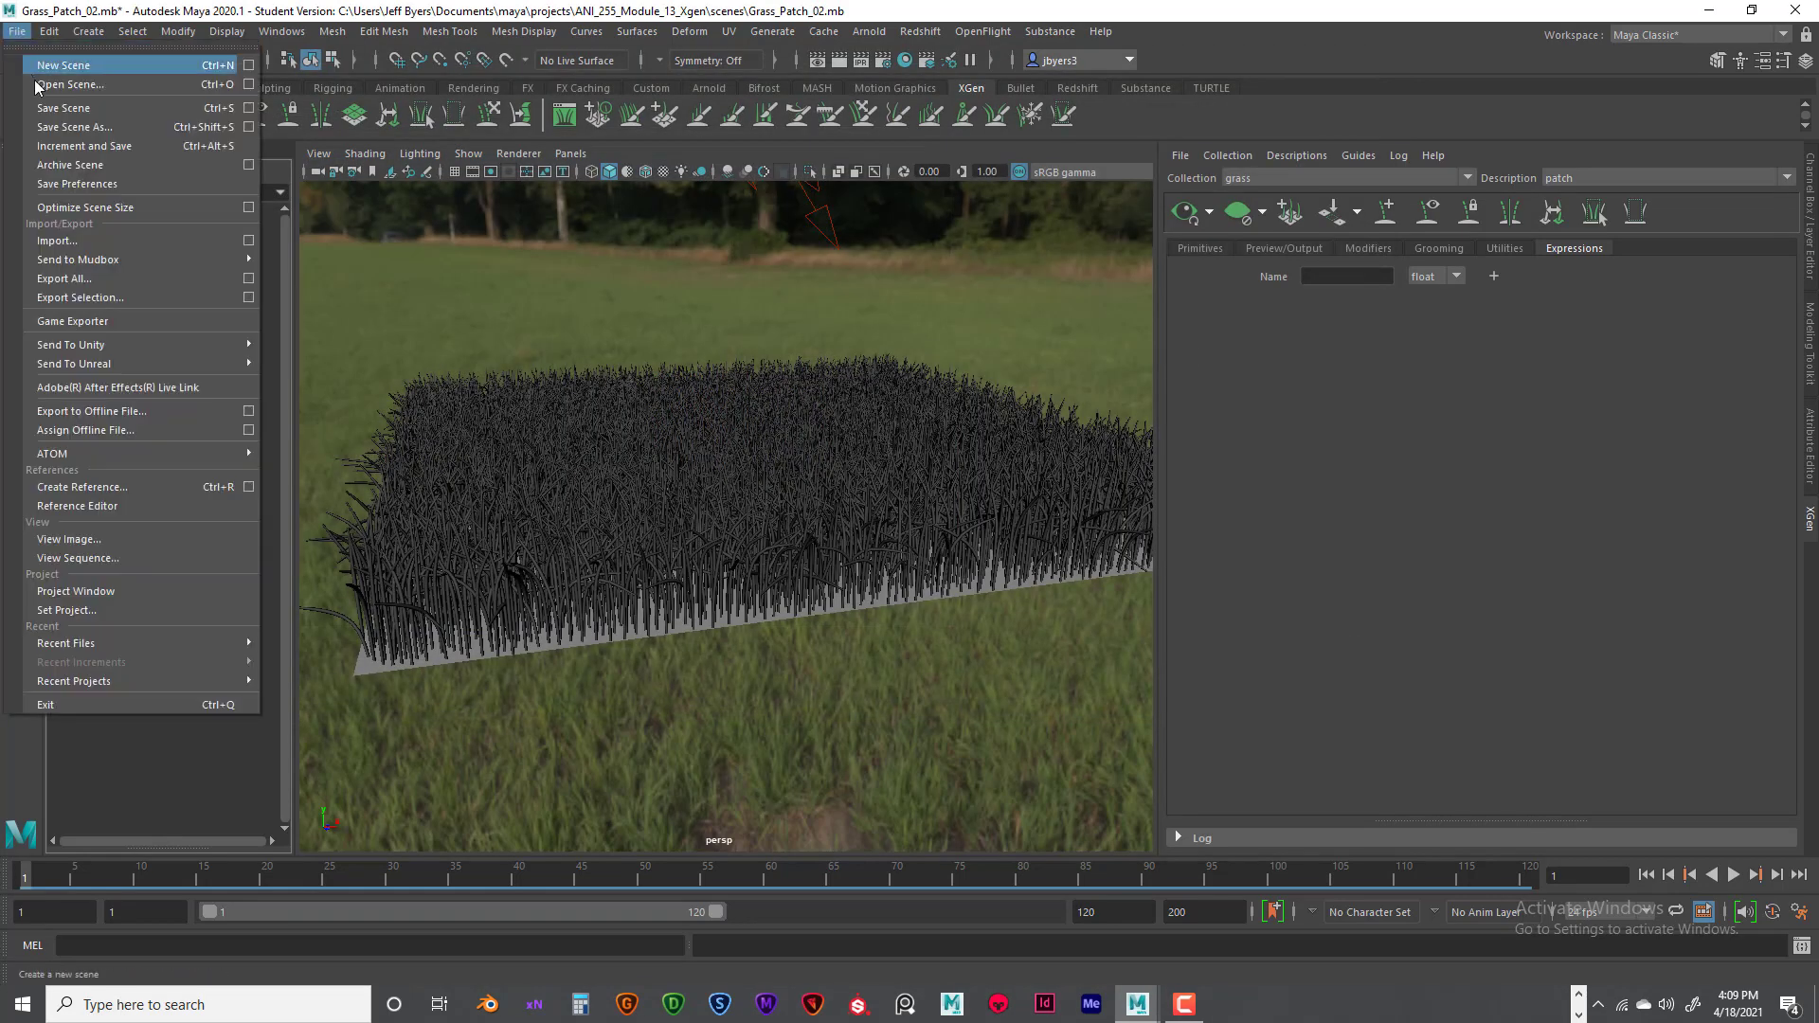
left_click(74, 126)
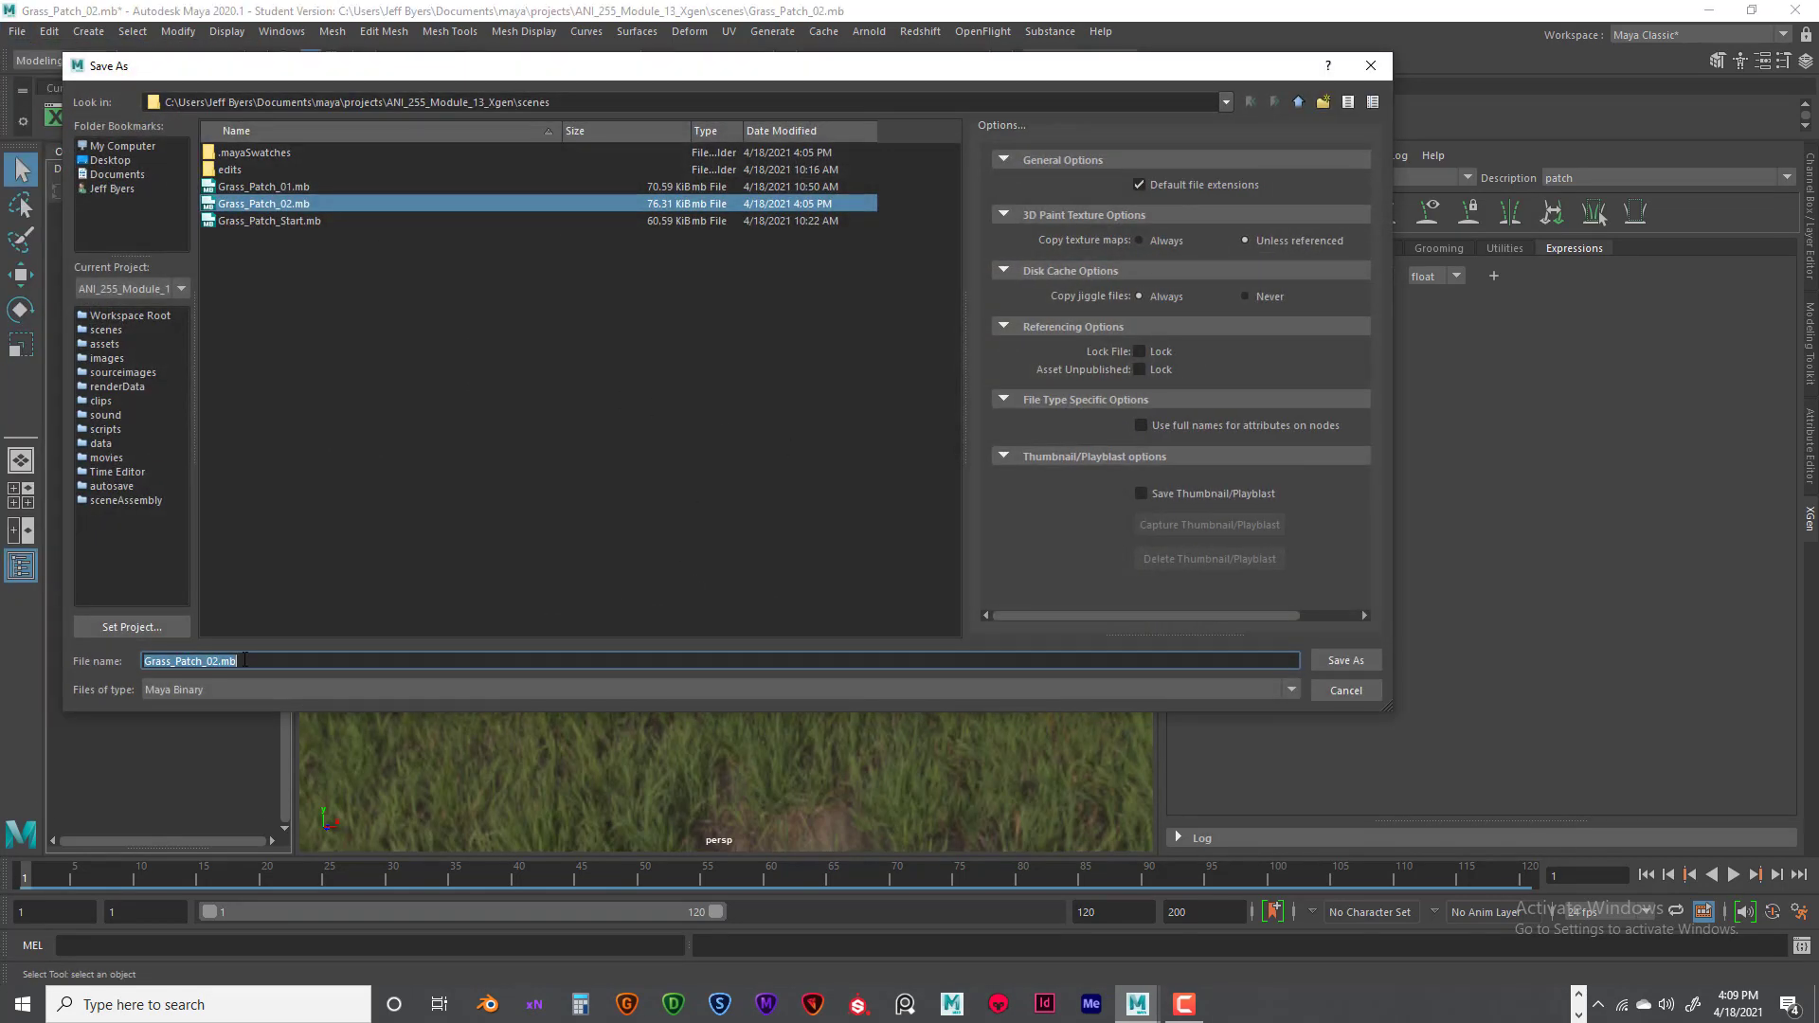
left_click_drag(214, 660, 272, 660)
type("3")
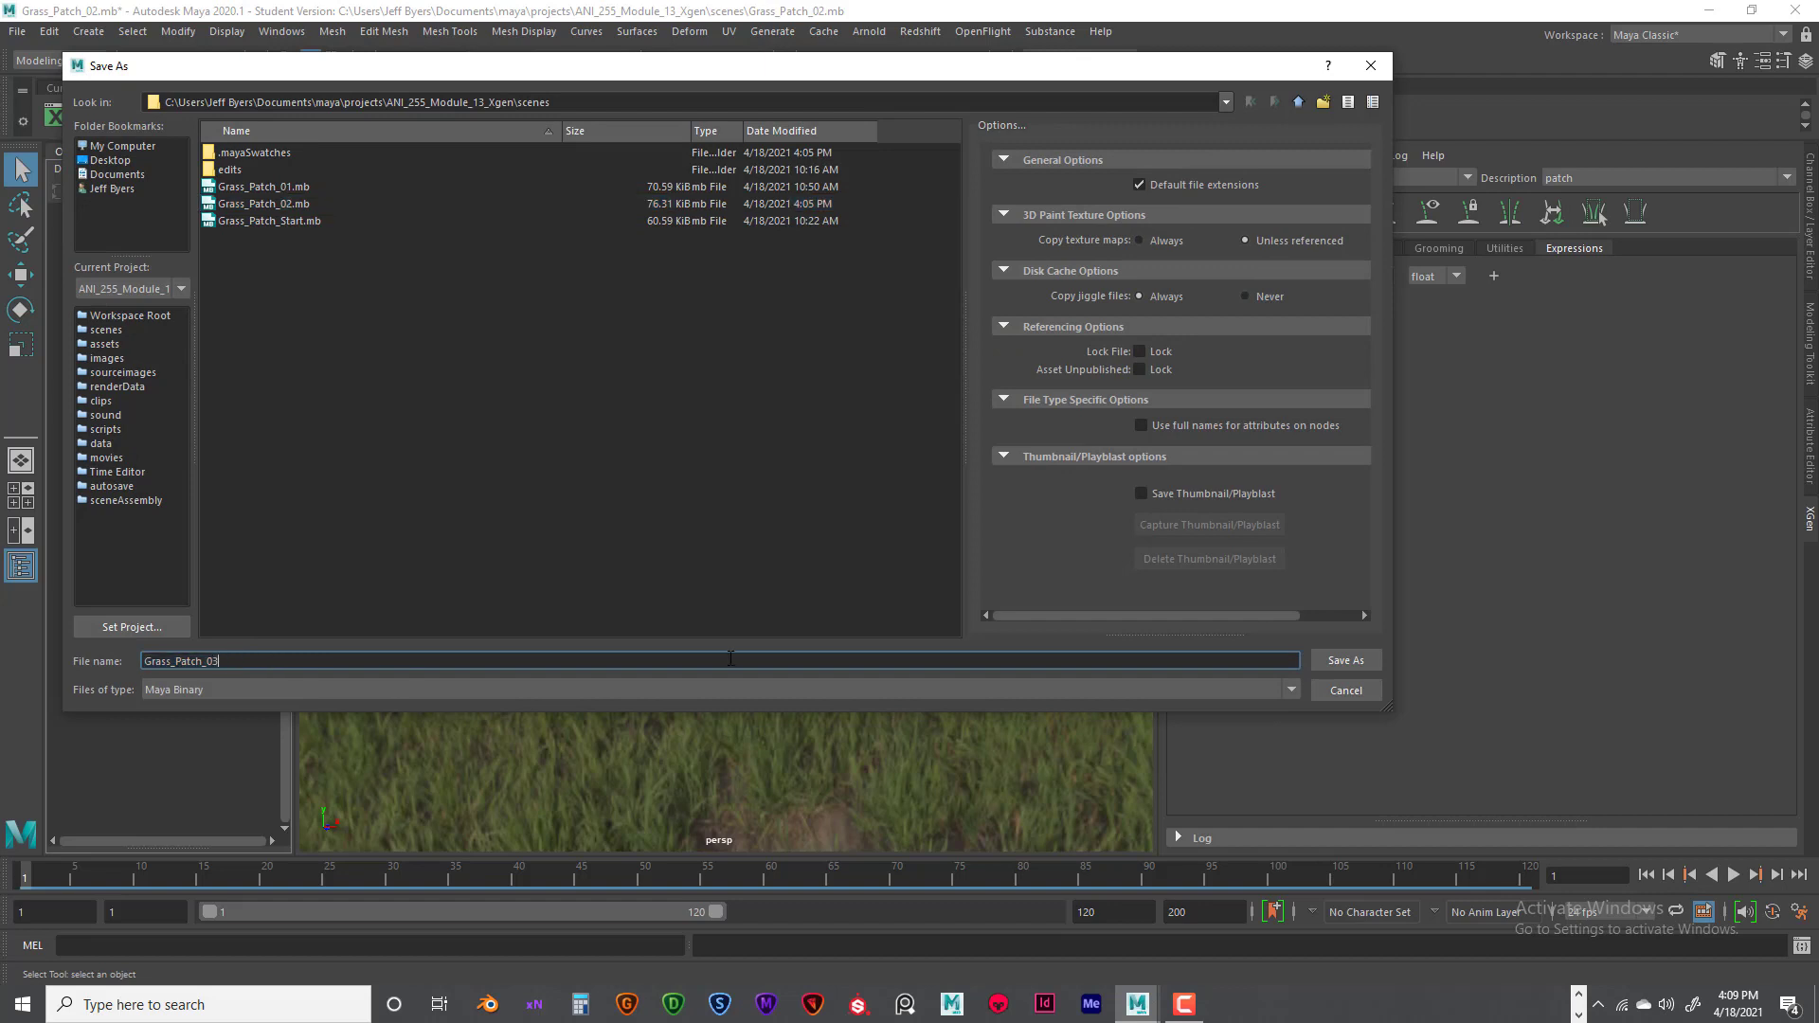
left_click(1354, 665)
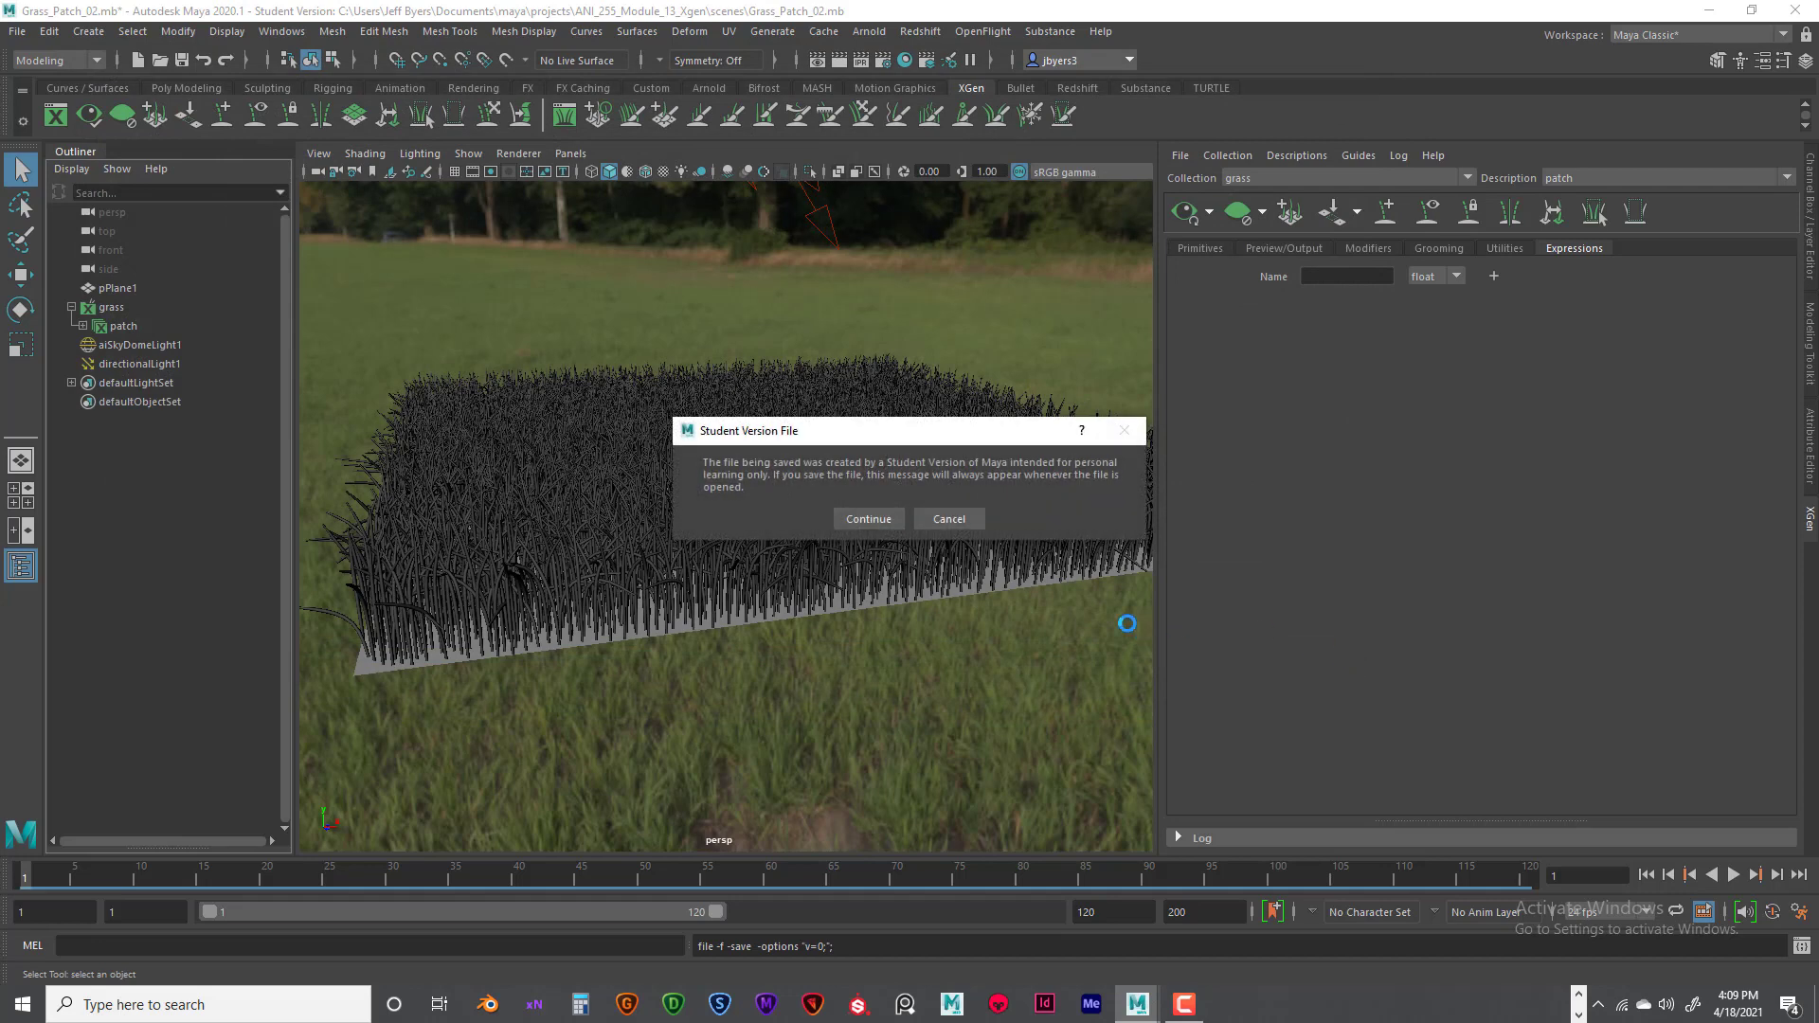
left_click(867, 520)
- Turn on color temperature in the directional light's Arnold attributes and set the temperature to 5800
left_click_drag(981, 528, 832, 276, "alt")
left_click(834, 234)
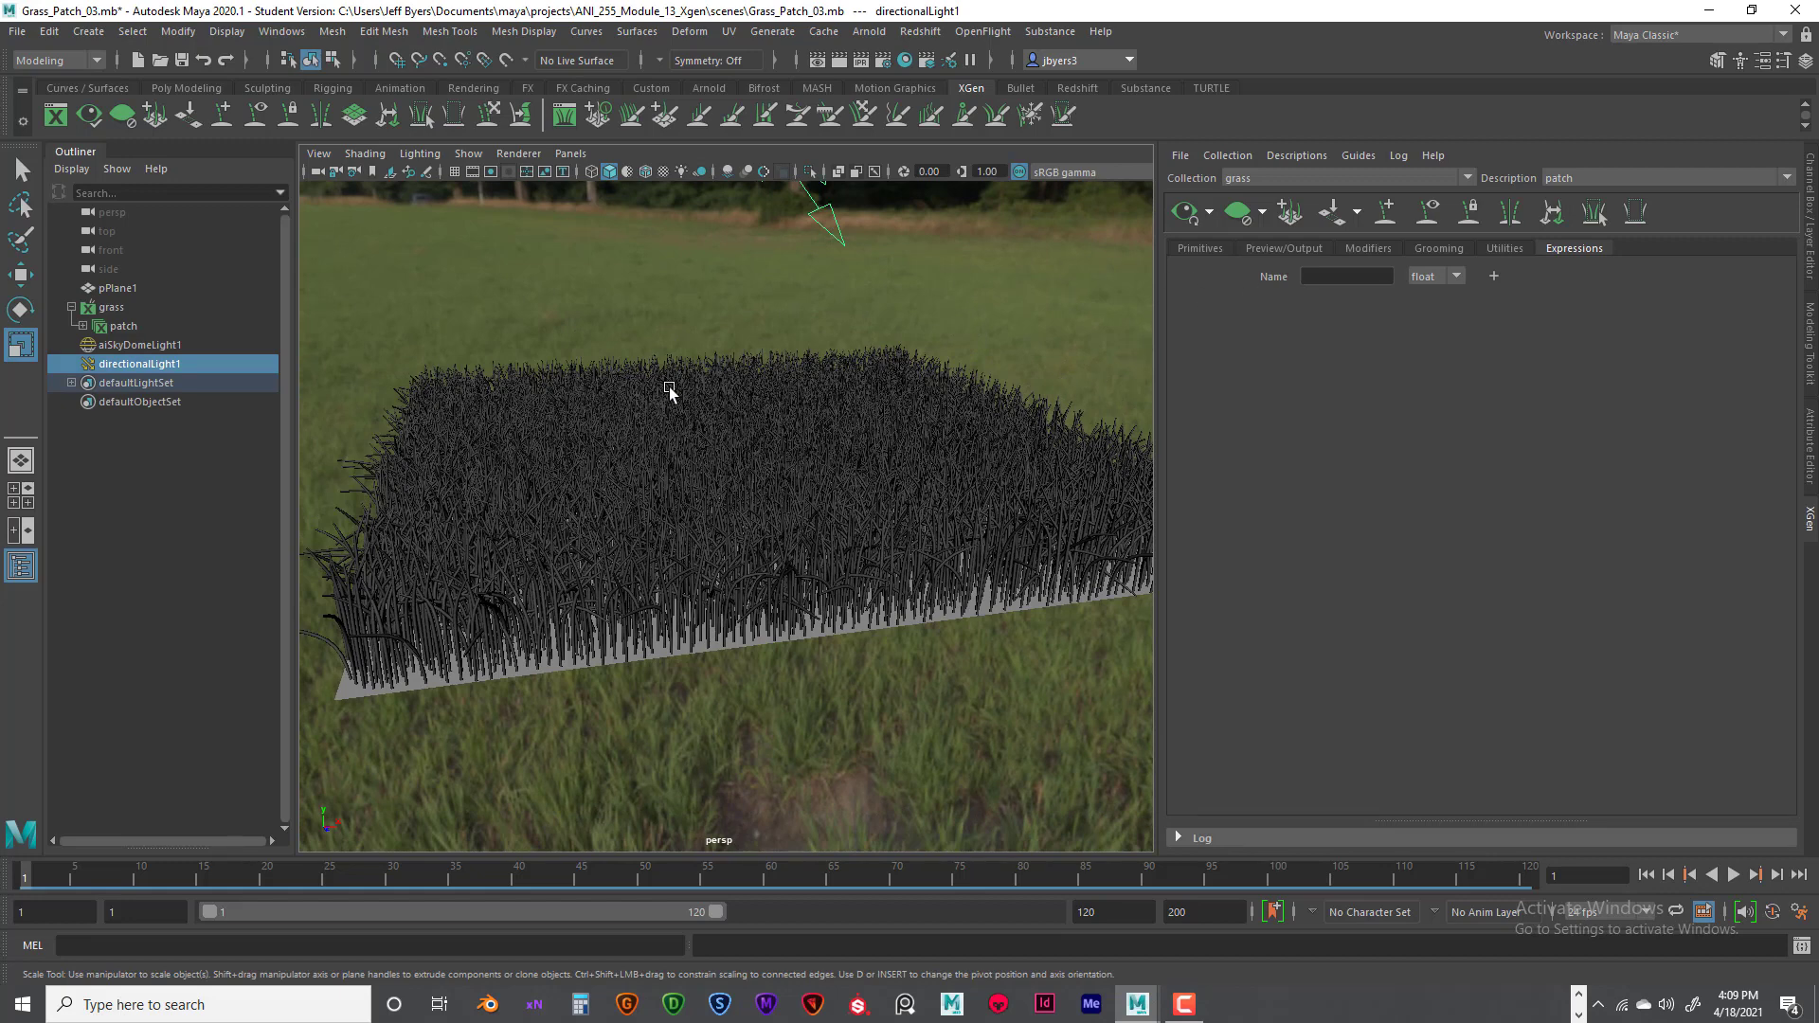
key("ctrl+a")
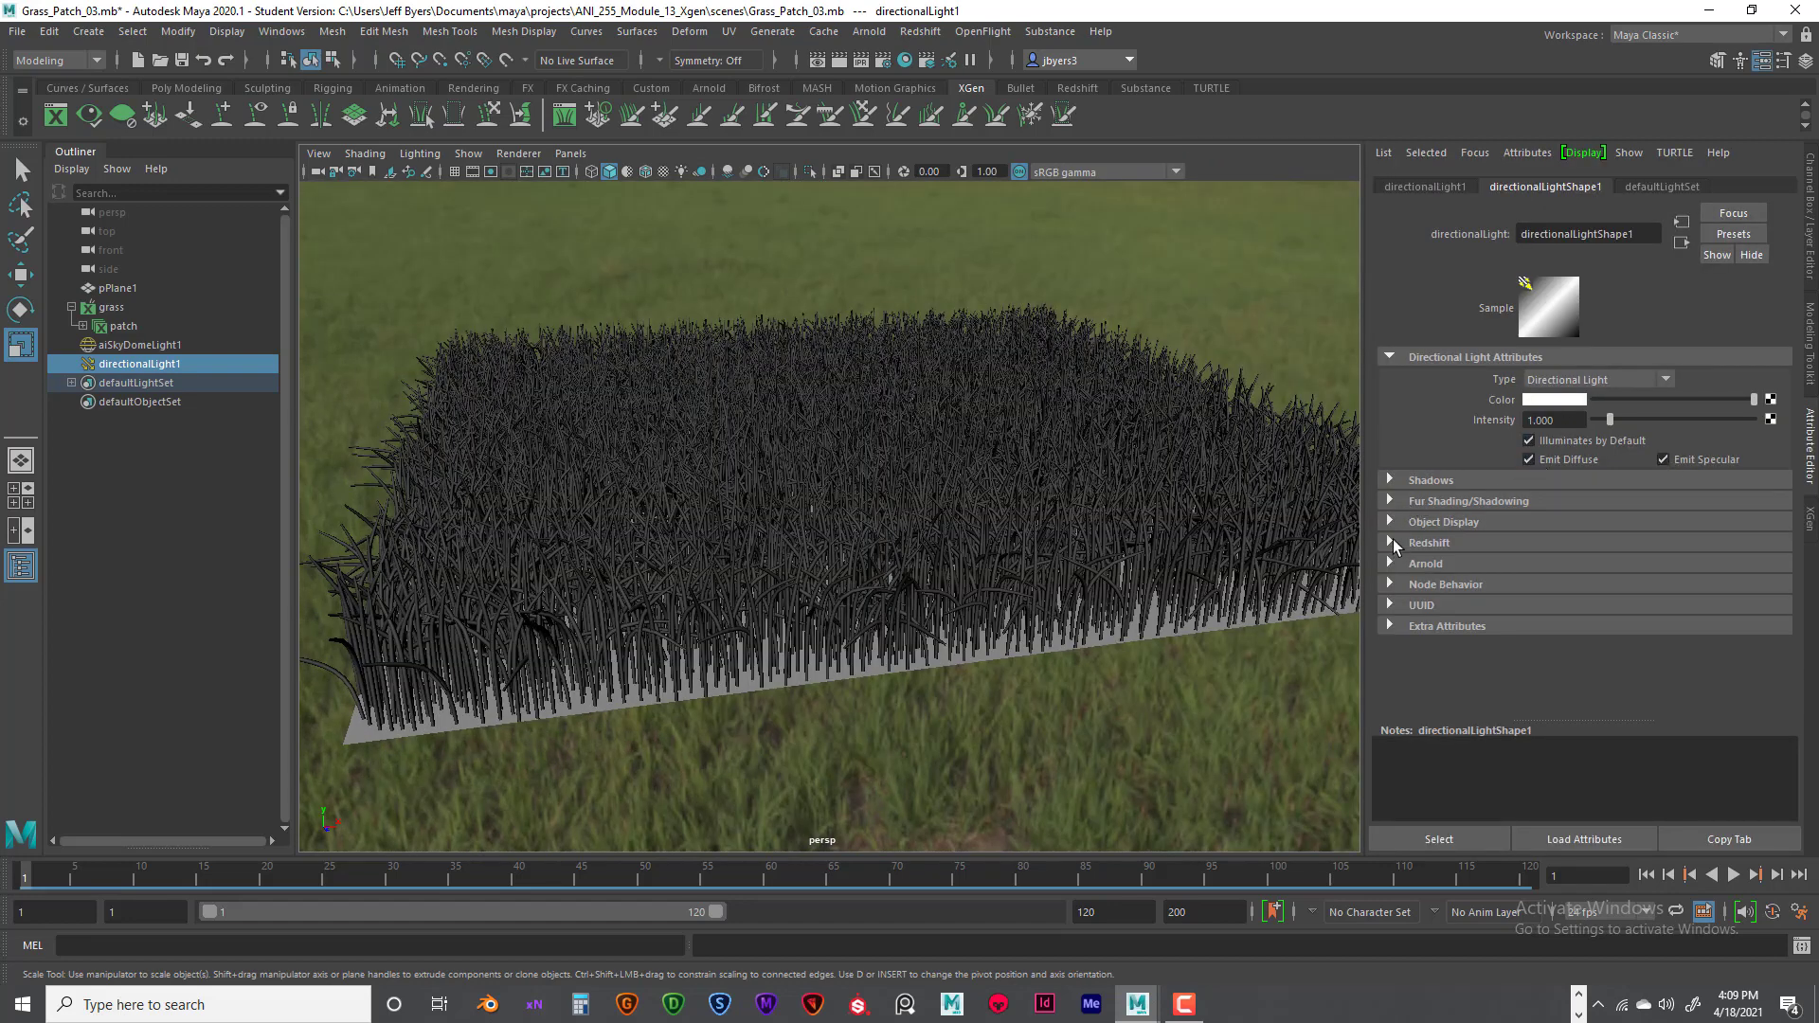
left_click(1391, 564)
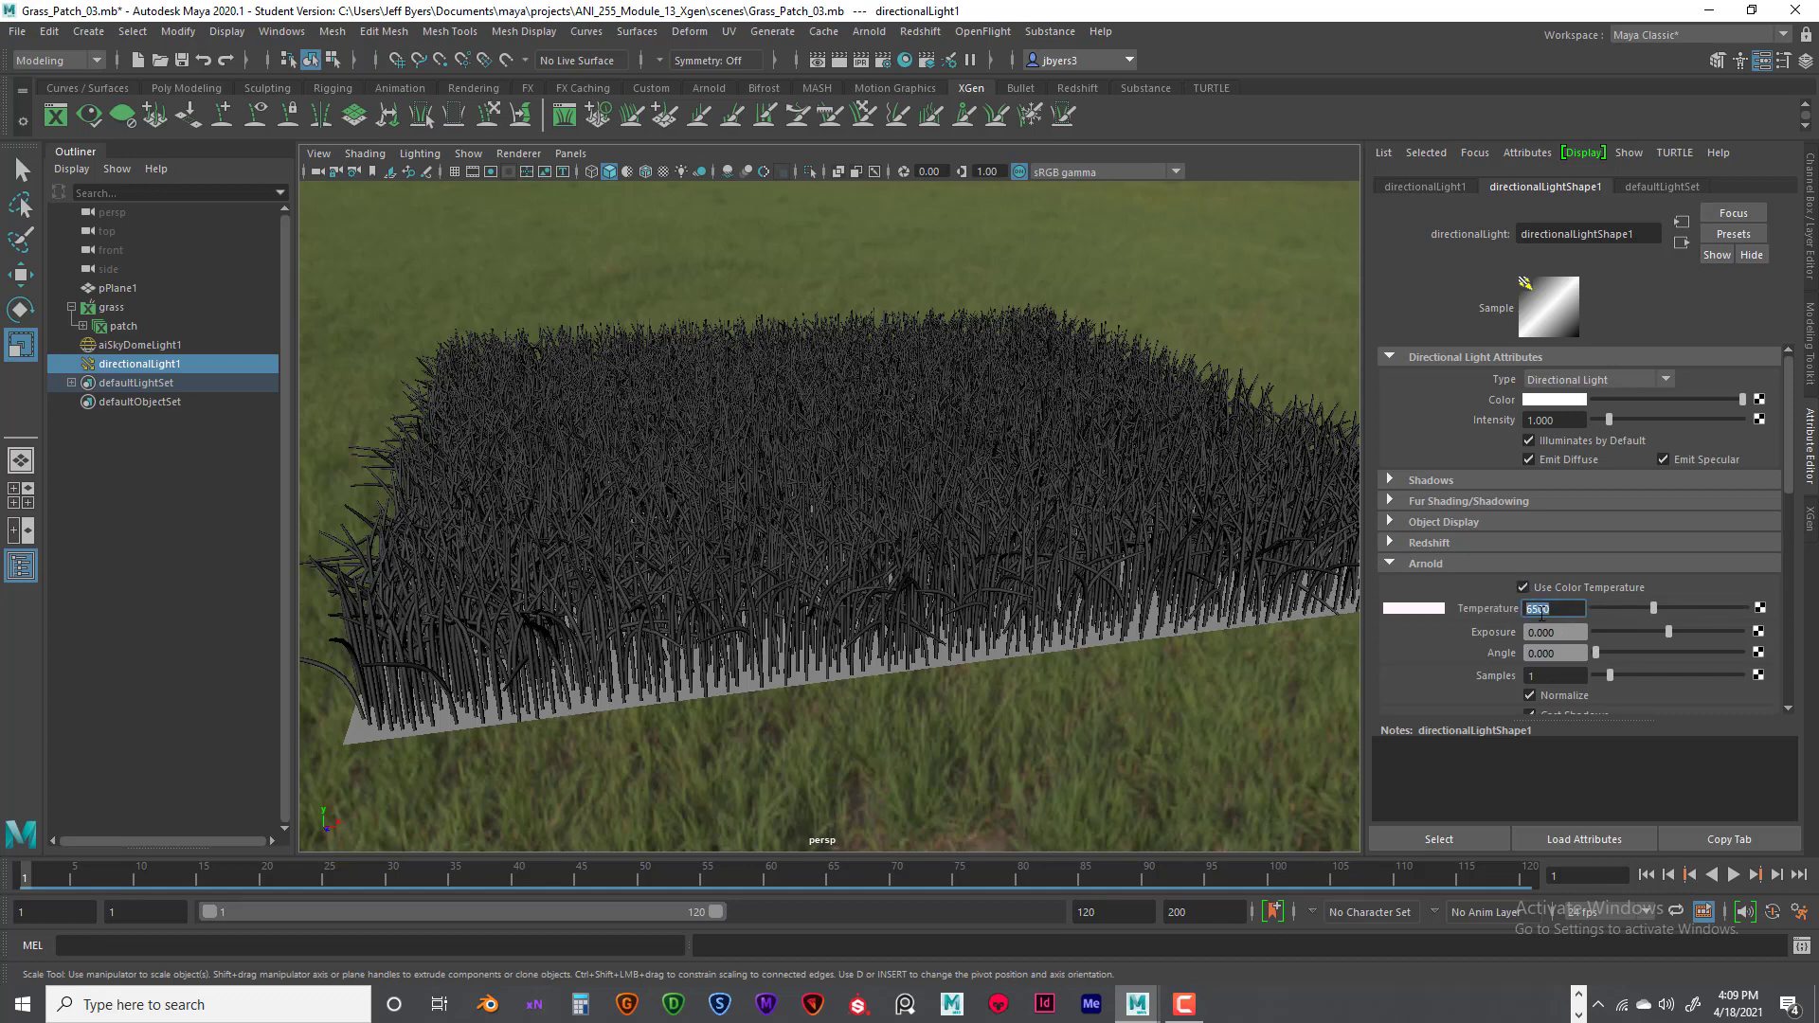
key("Return")
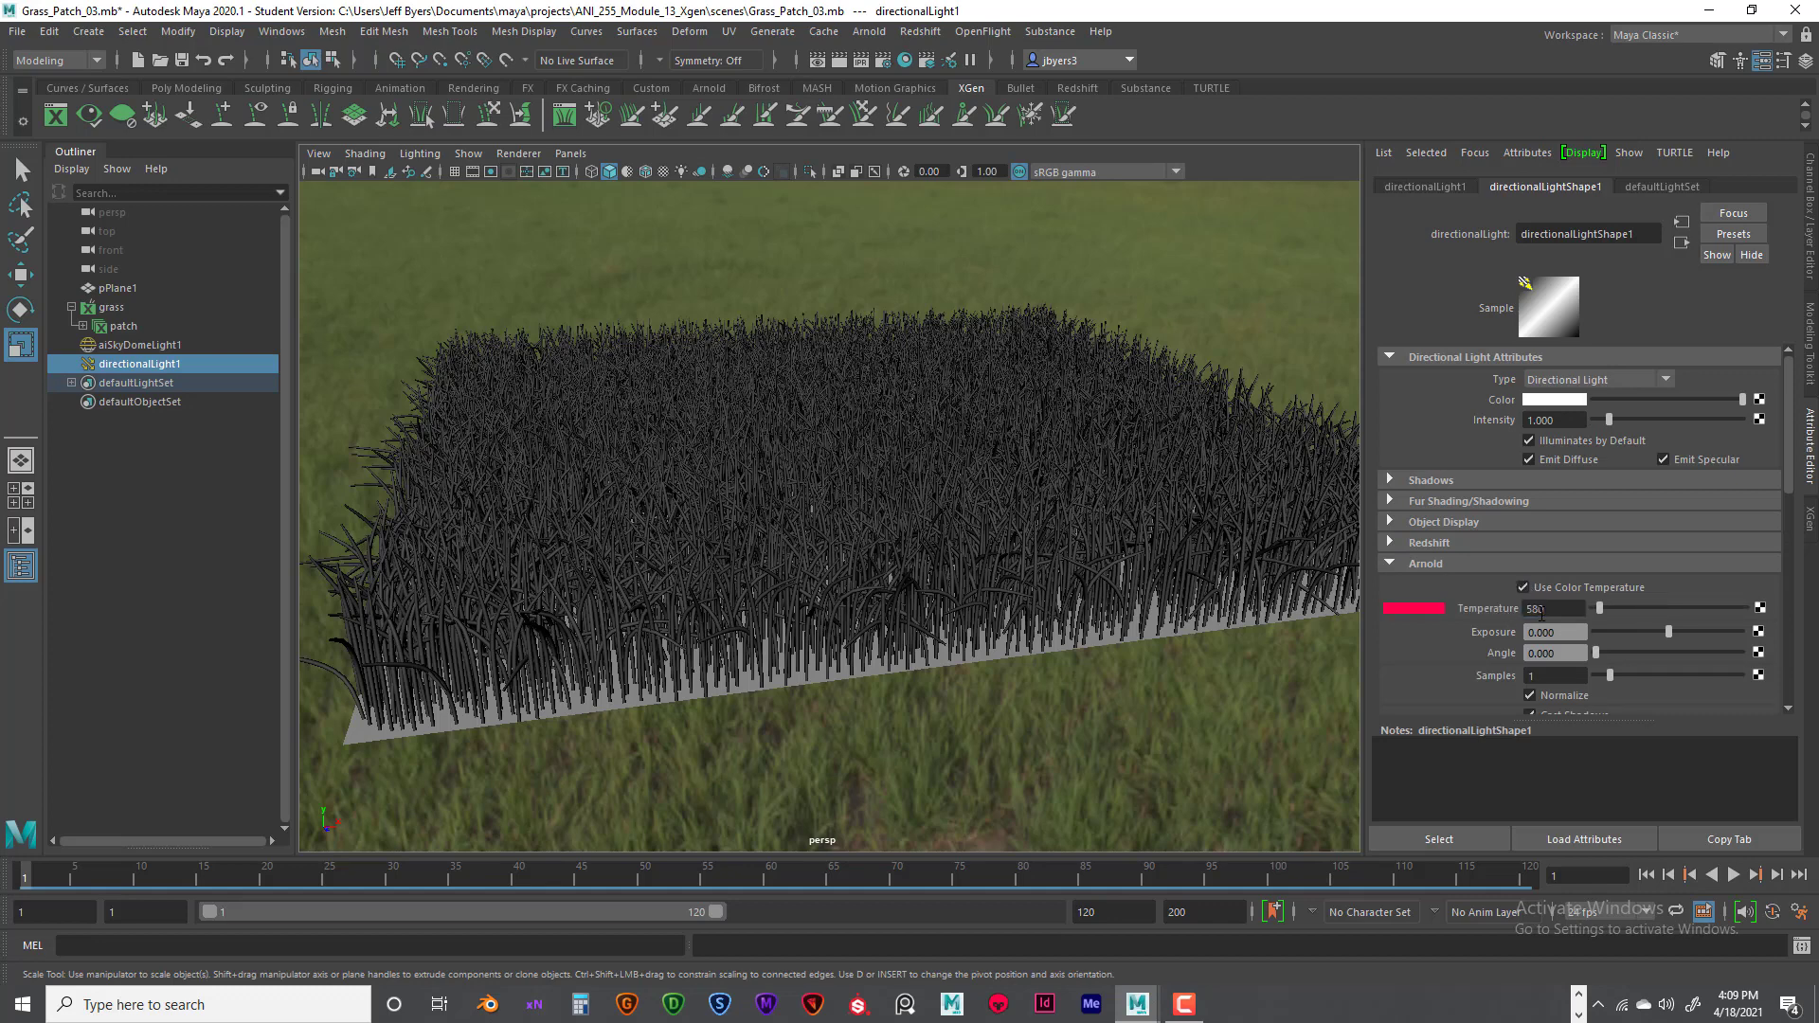
left_click_drag(1557, 608, 1508, 608)
type("0")
key("Return")
- Set the directional light's Arnold exposure to 0.8 and its intensity to 0.8
left_click(1574, 632)
type("3")
key("Return")
left_click(1531, 419)
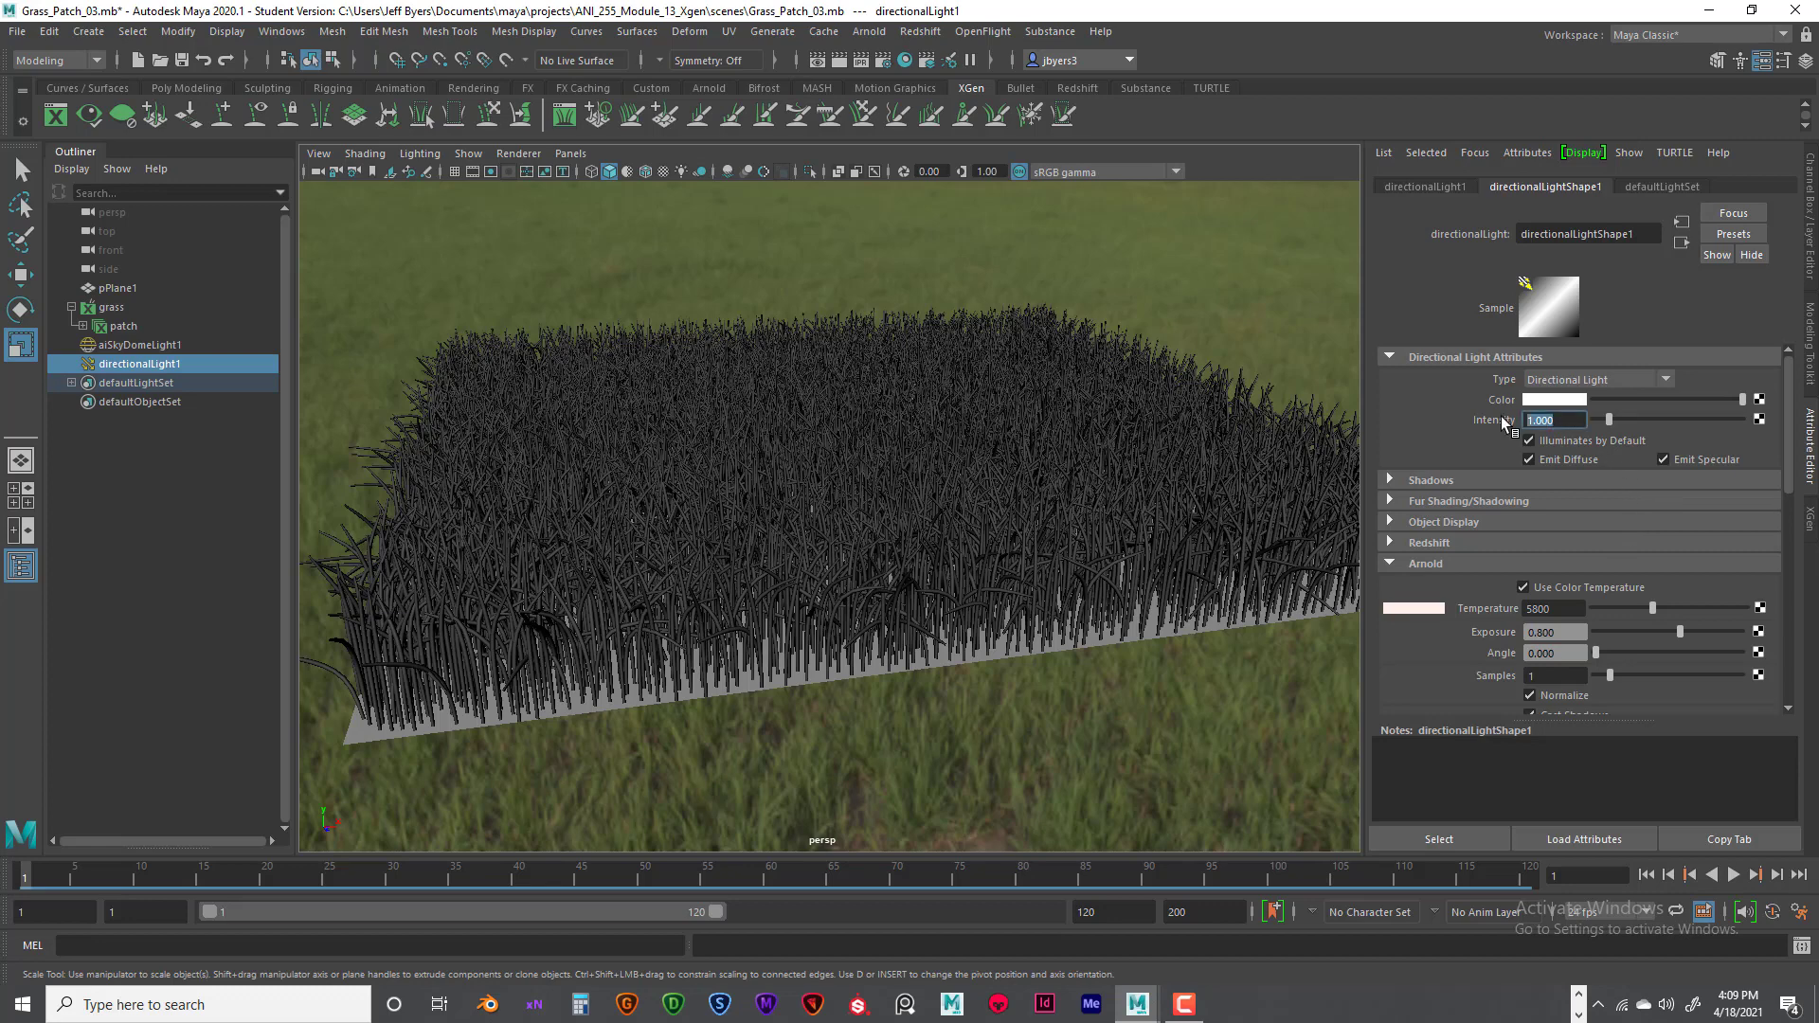
type(".8")
key("Return")
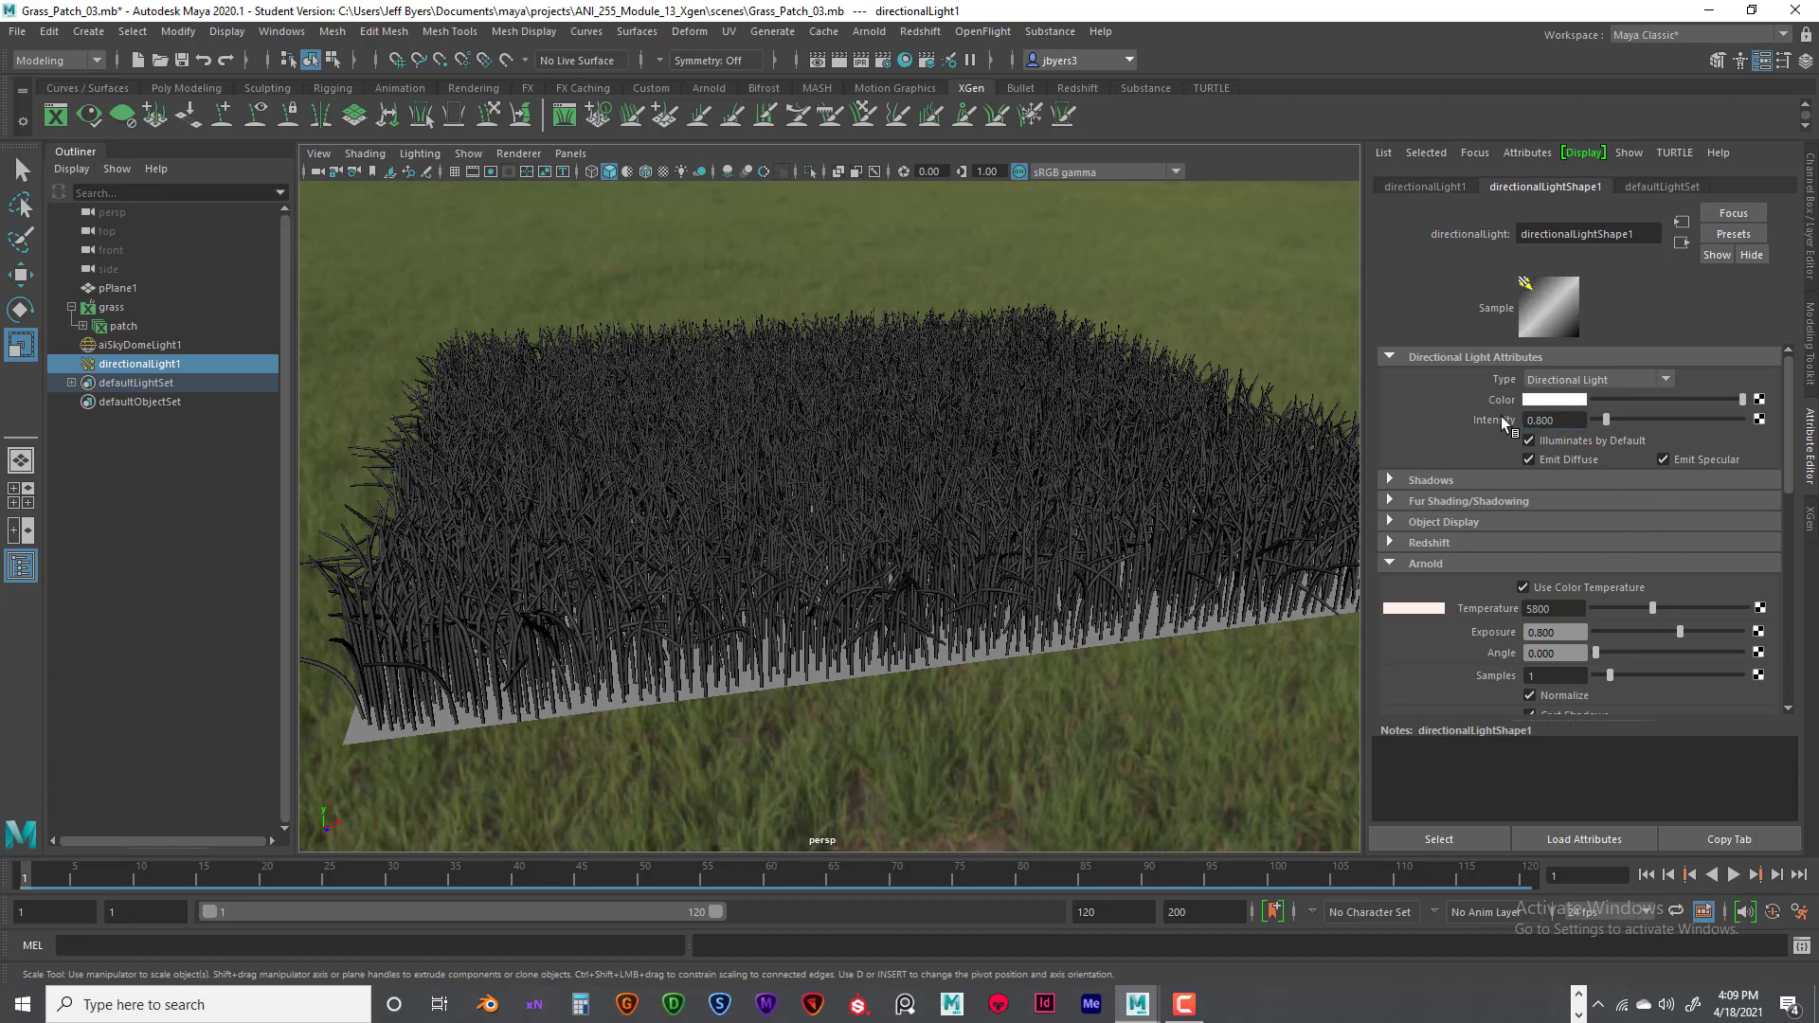
- Set the Arnold skydome light's intensity to 0.4 and its exposure to 0.4
left_click(1077, 240)
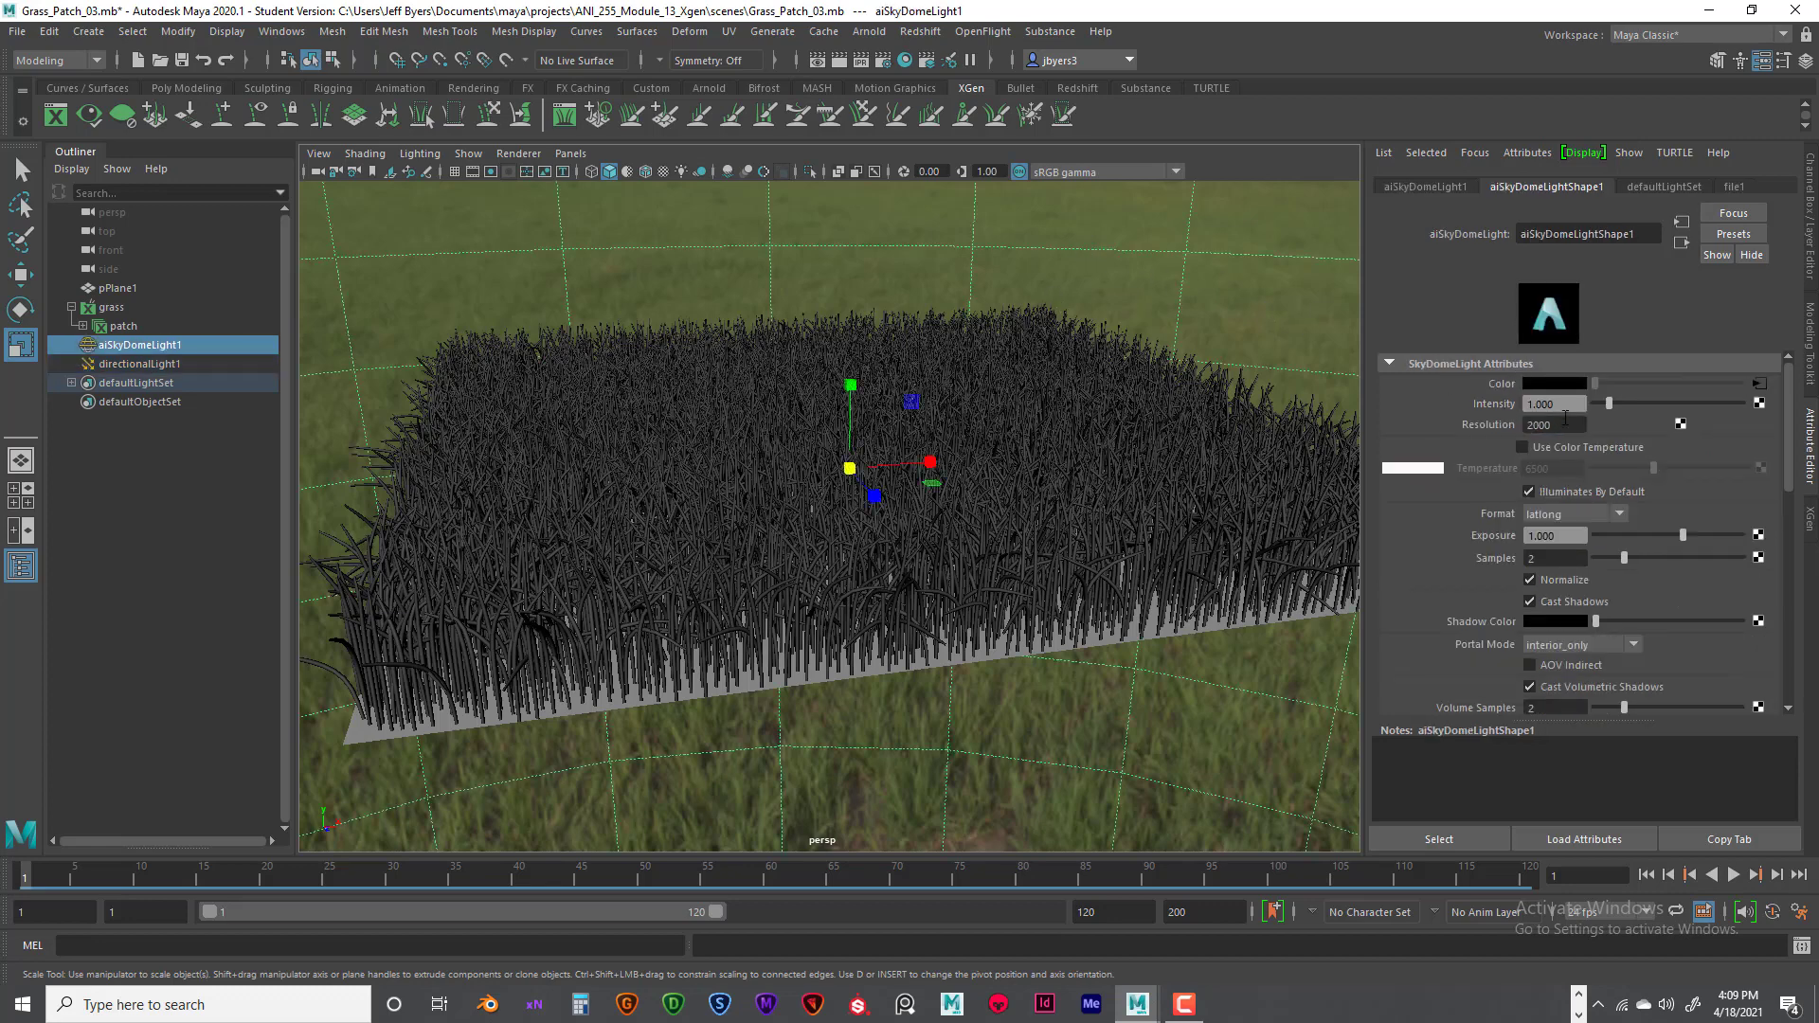
left_click(1539, 404)
type(".4")
key("Return")
left_click_drag(1571, 536, 1514, 533)
type(".4")
key("Return")
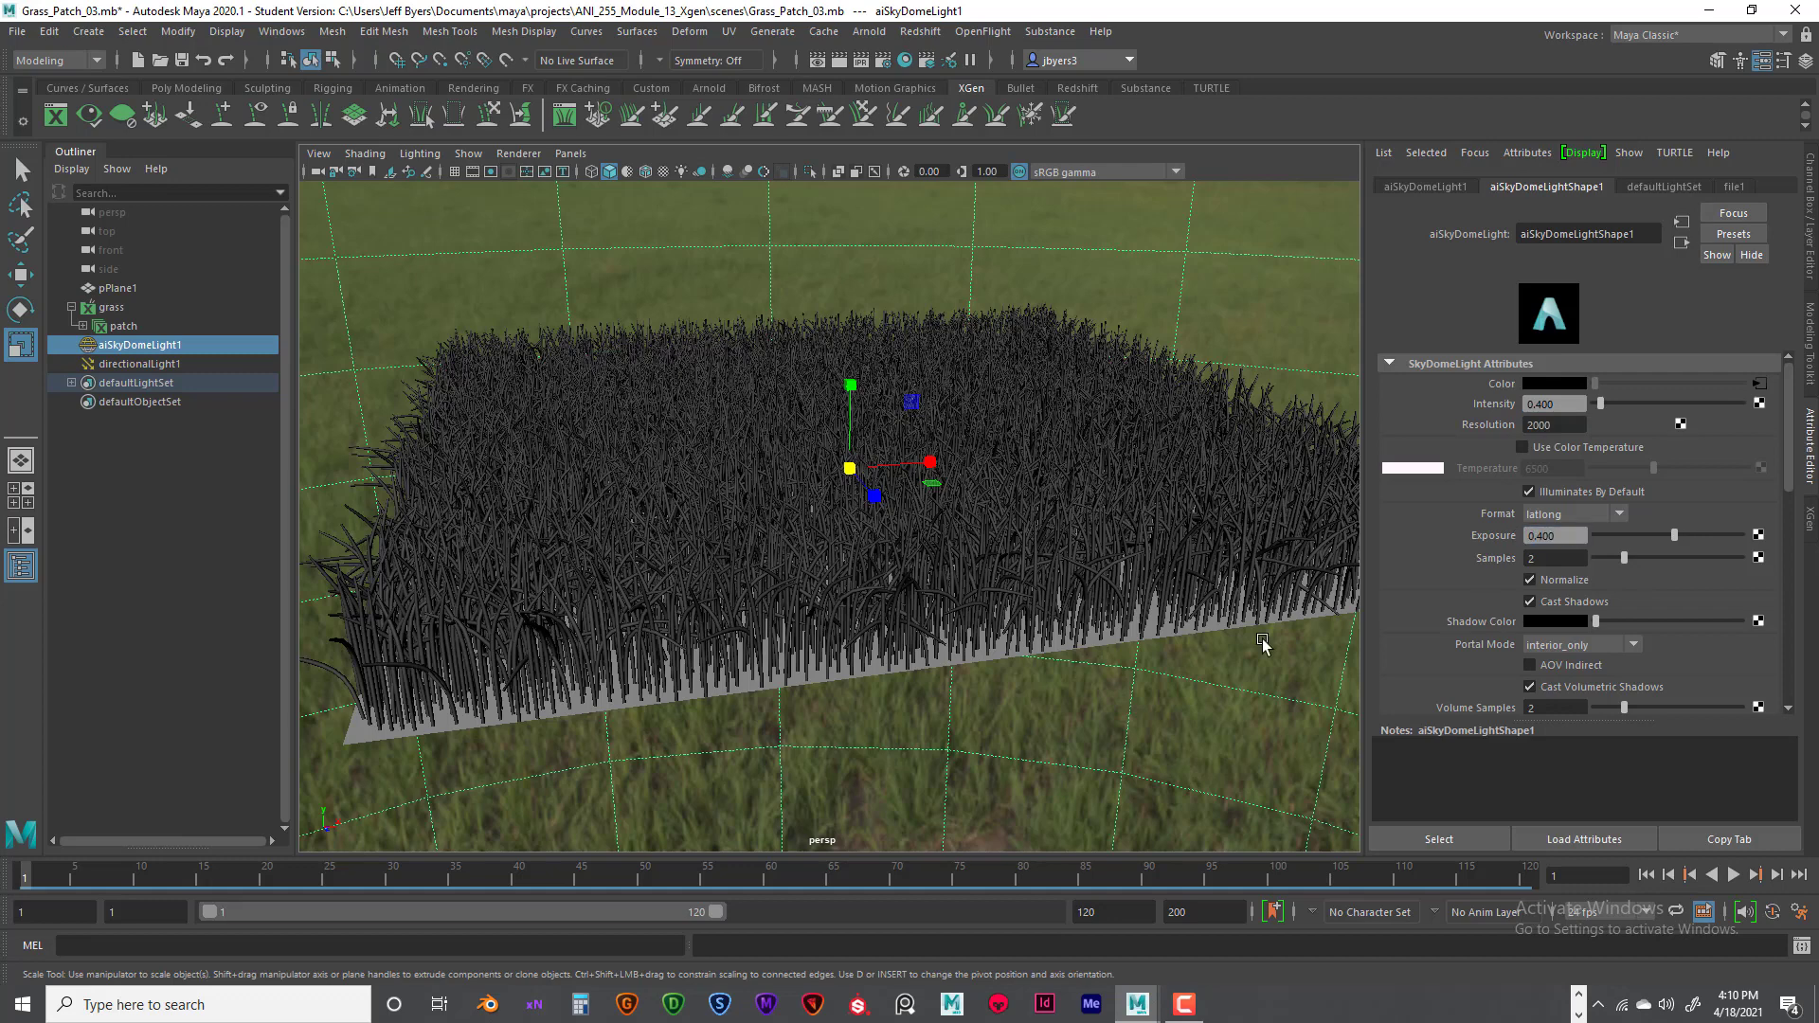
- Render the current frame with Arnold, check the lit grass, and minimize the render window
left_click(839, 63)
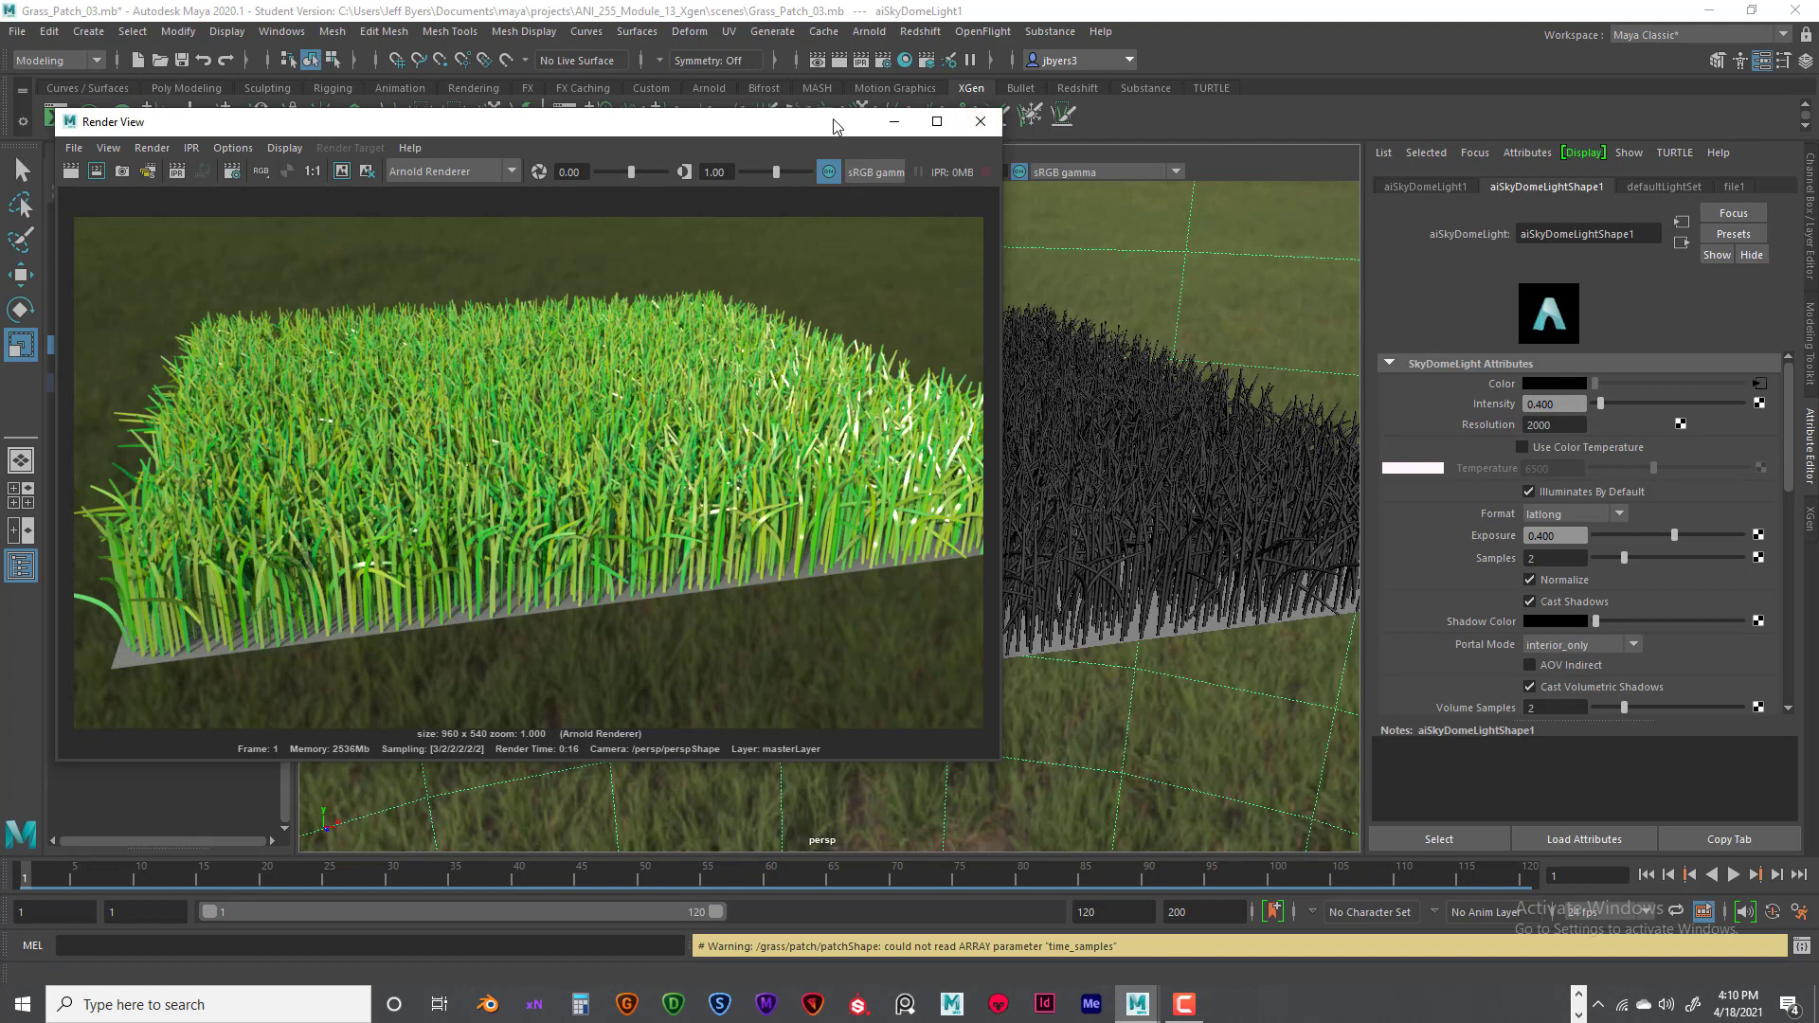
left_click_drag(834, 120, 871, 196)
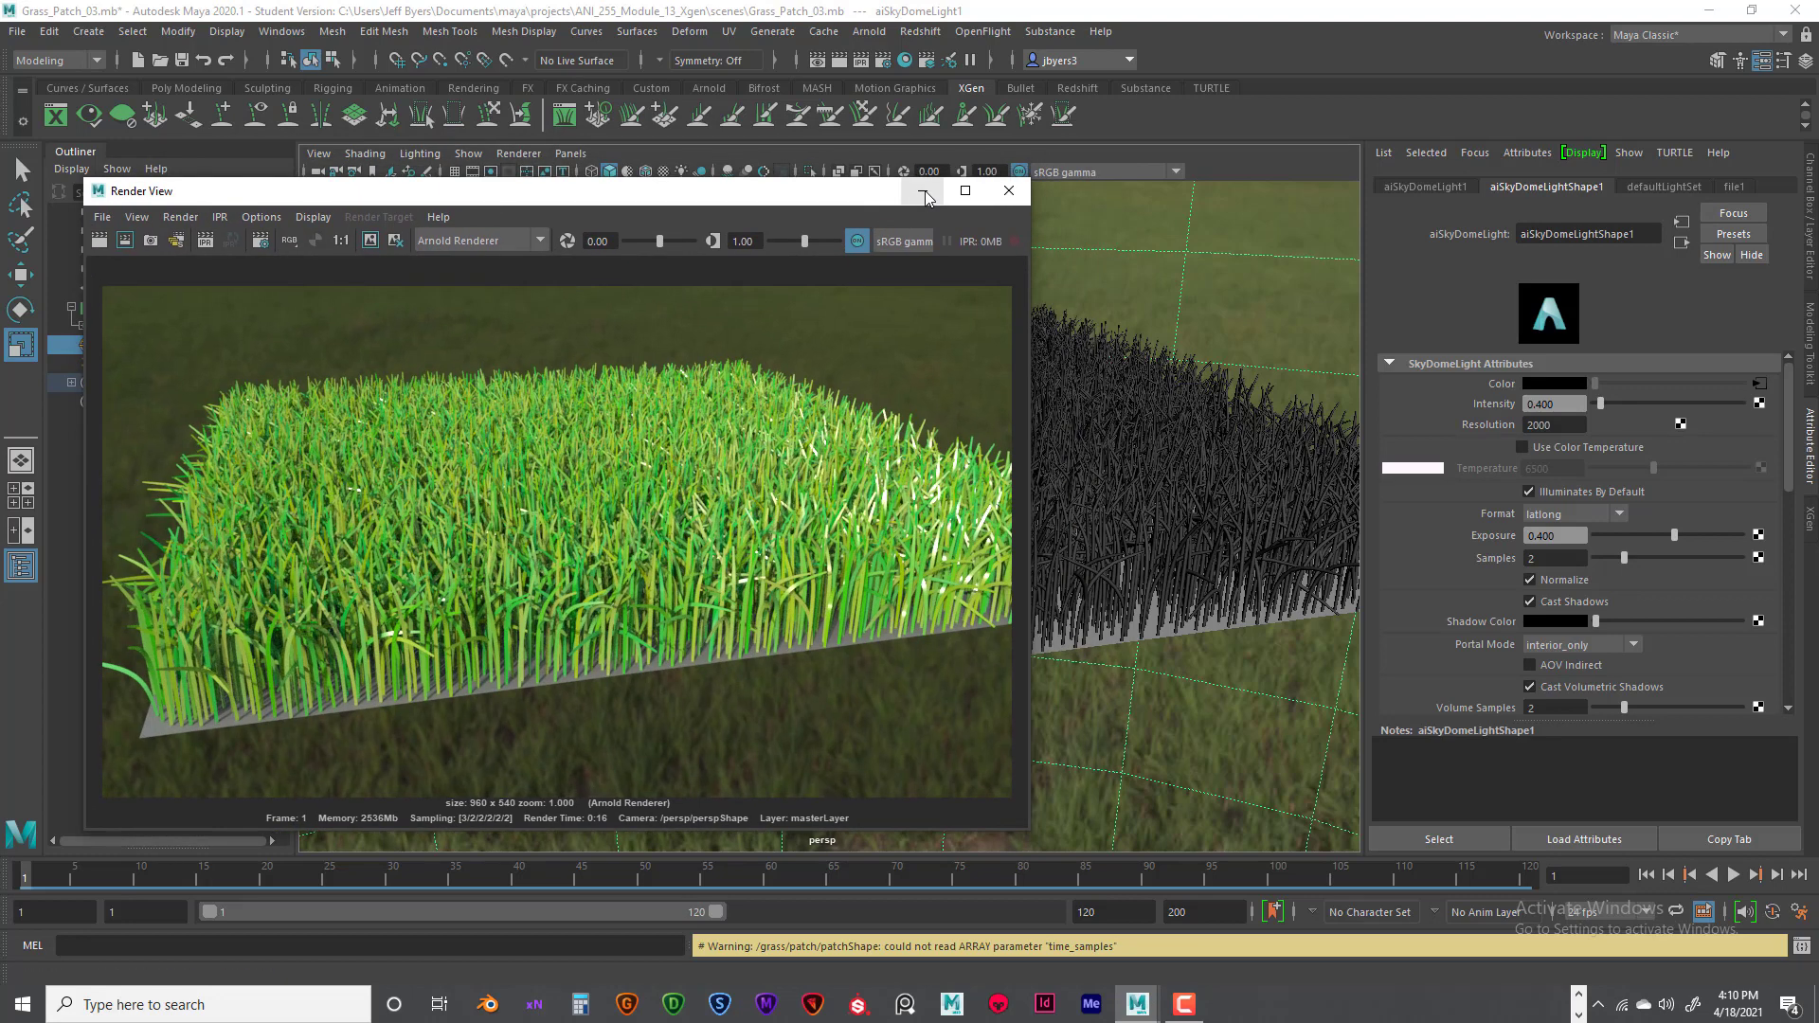
left_click(922, 193)
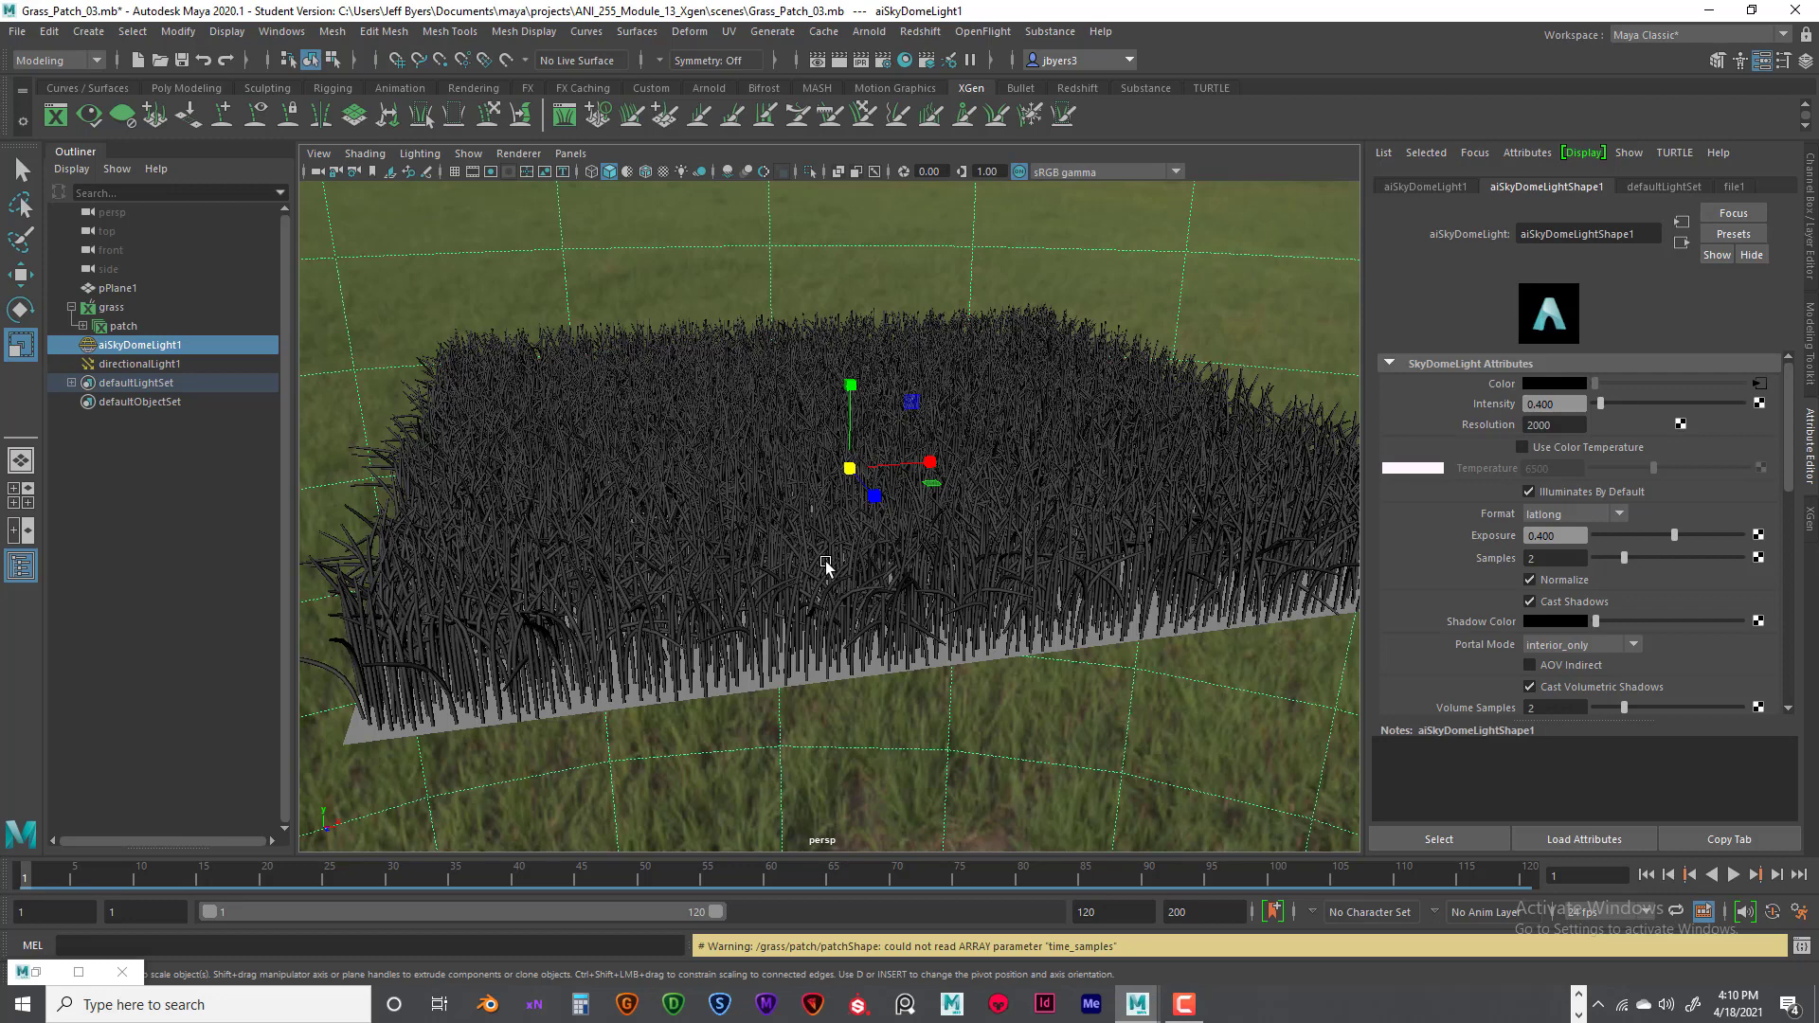
- Examine the grass blades and the patch's front edge from near and far, at slightly different angles
scroll(824, 566, "up", 3)
scroll(823, 567, "down", 6)
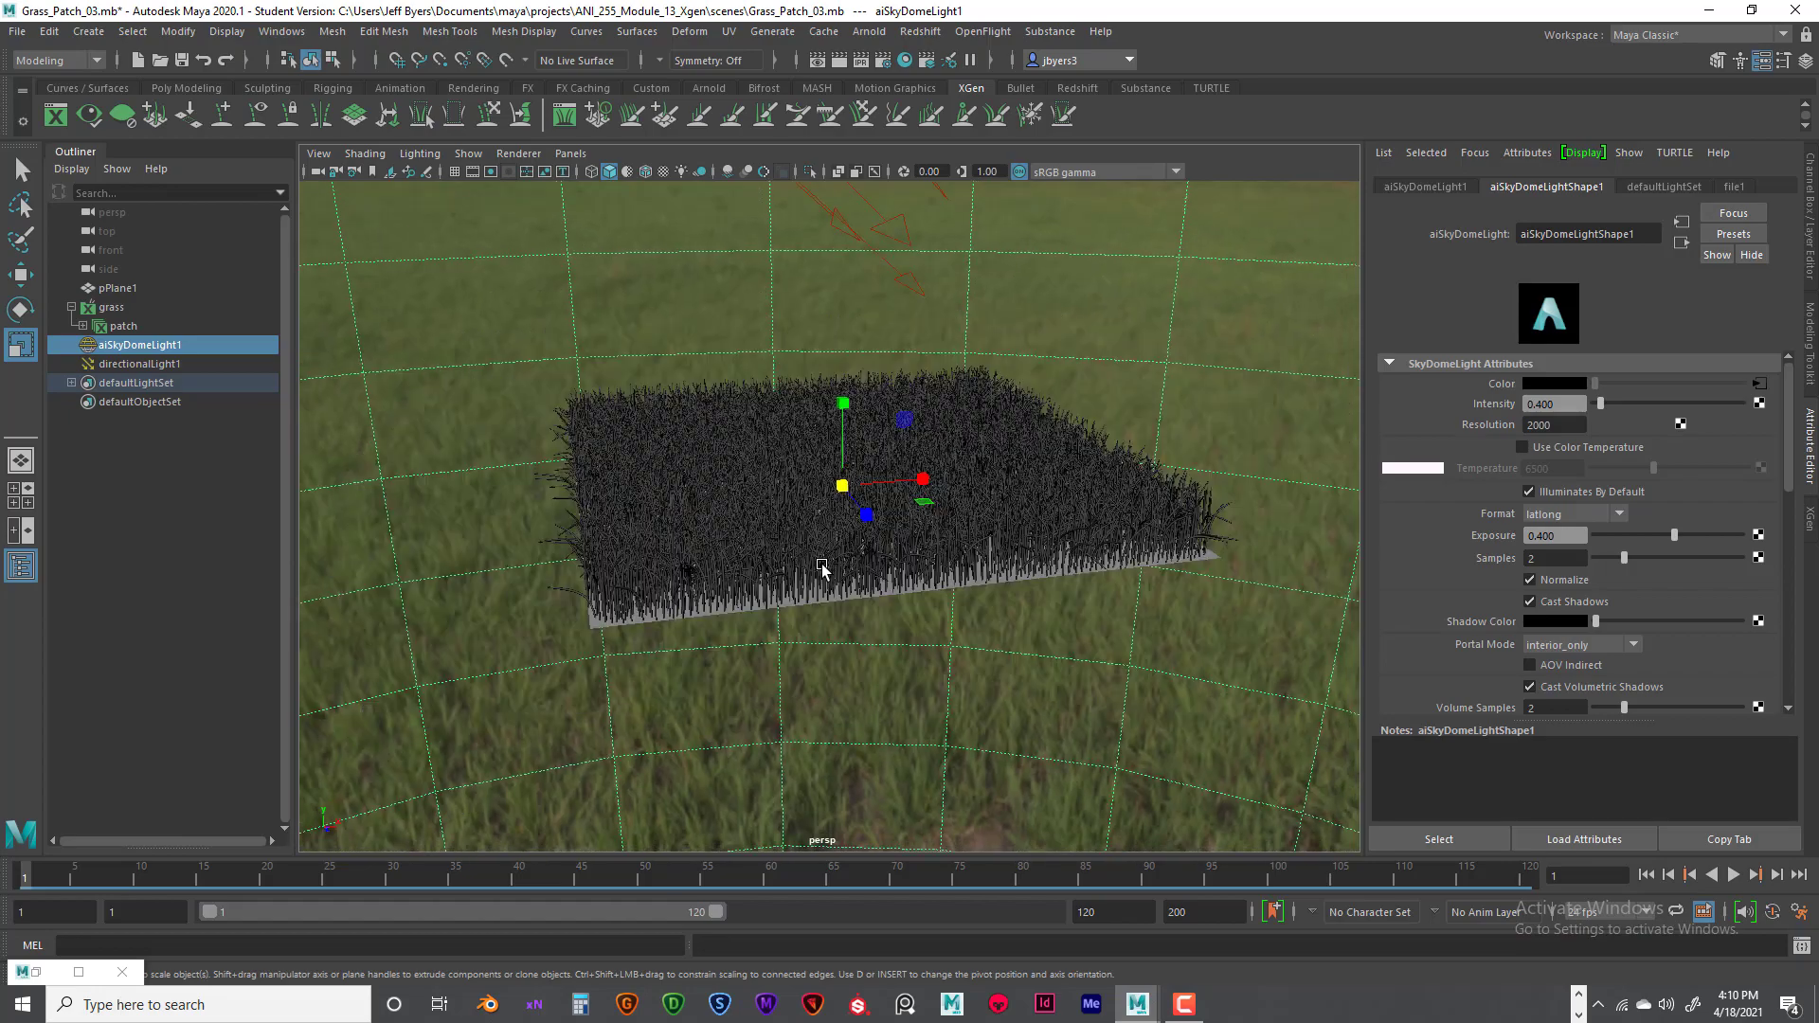
scroll(822, 567, "up", 5)
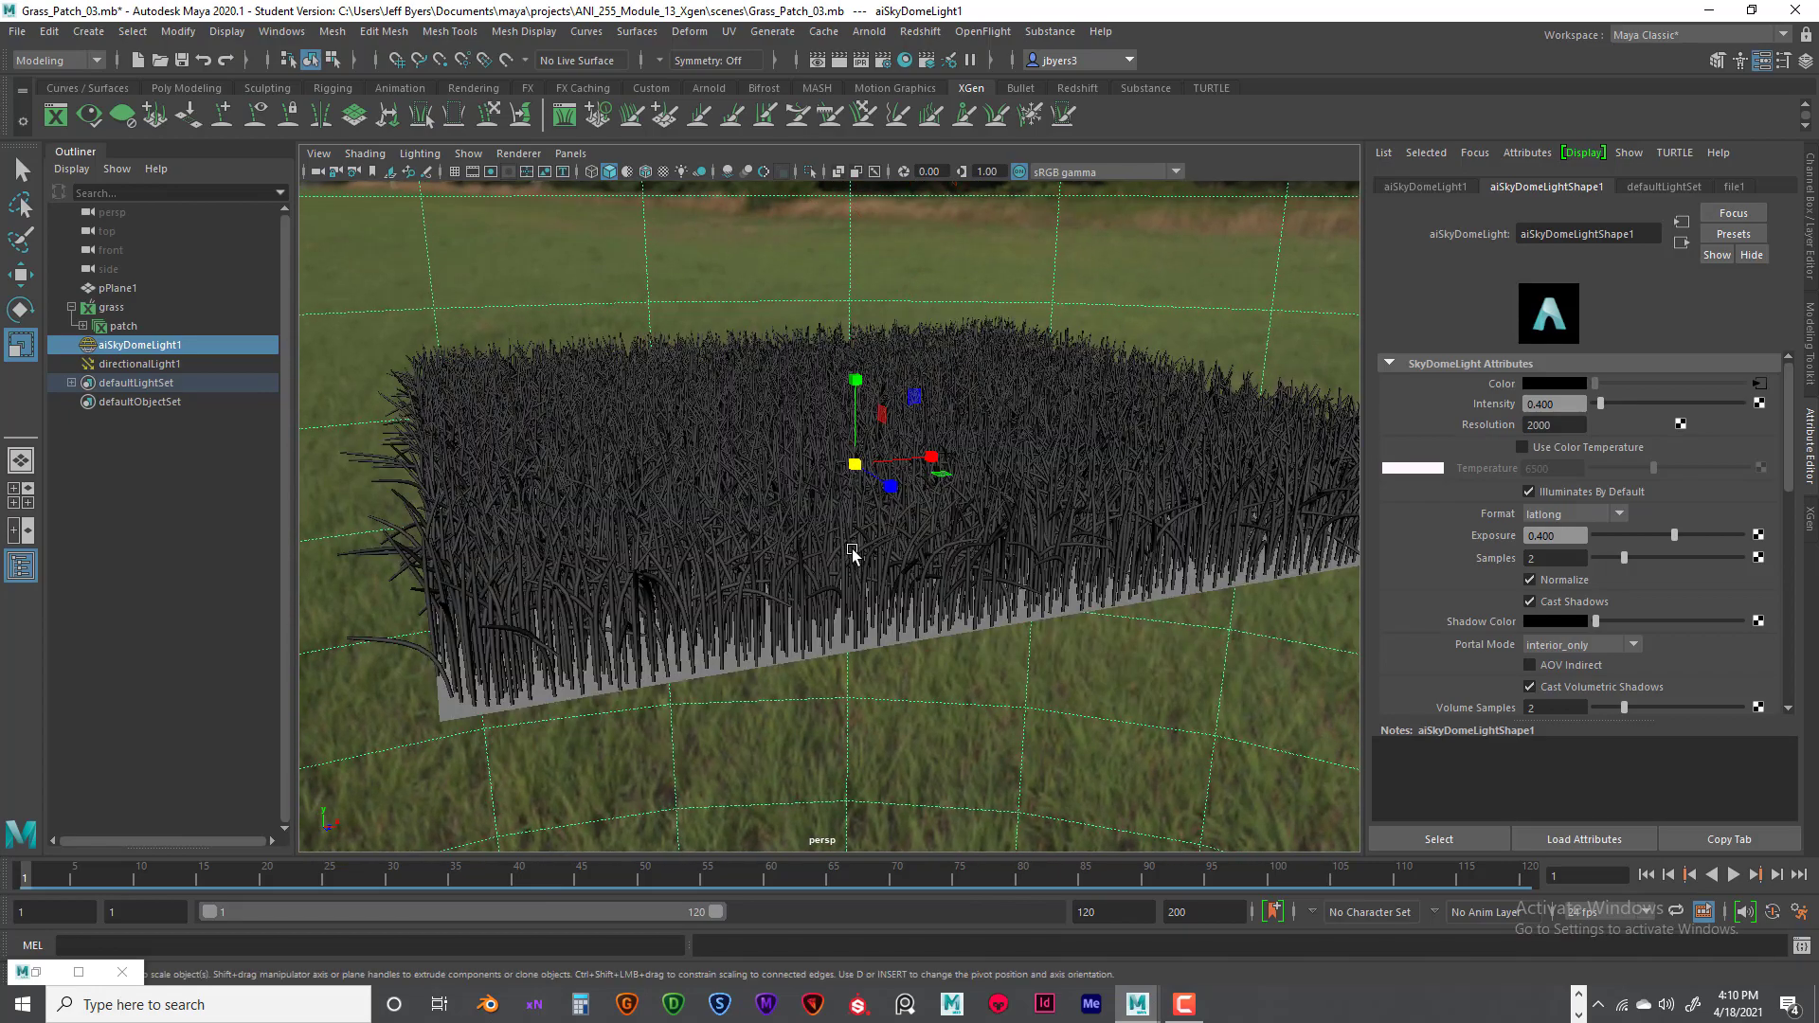
scroll(852, 555, "up", 5)
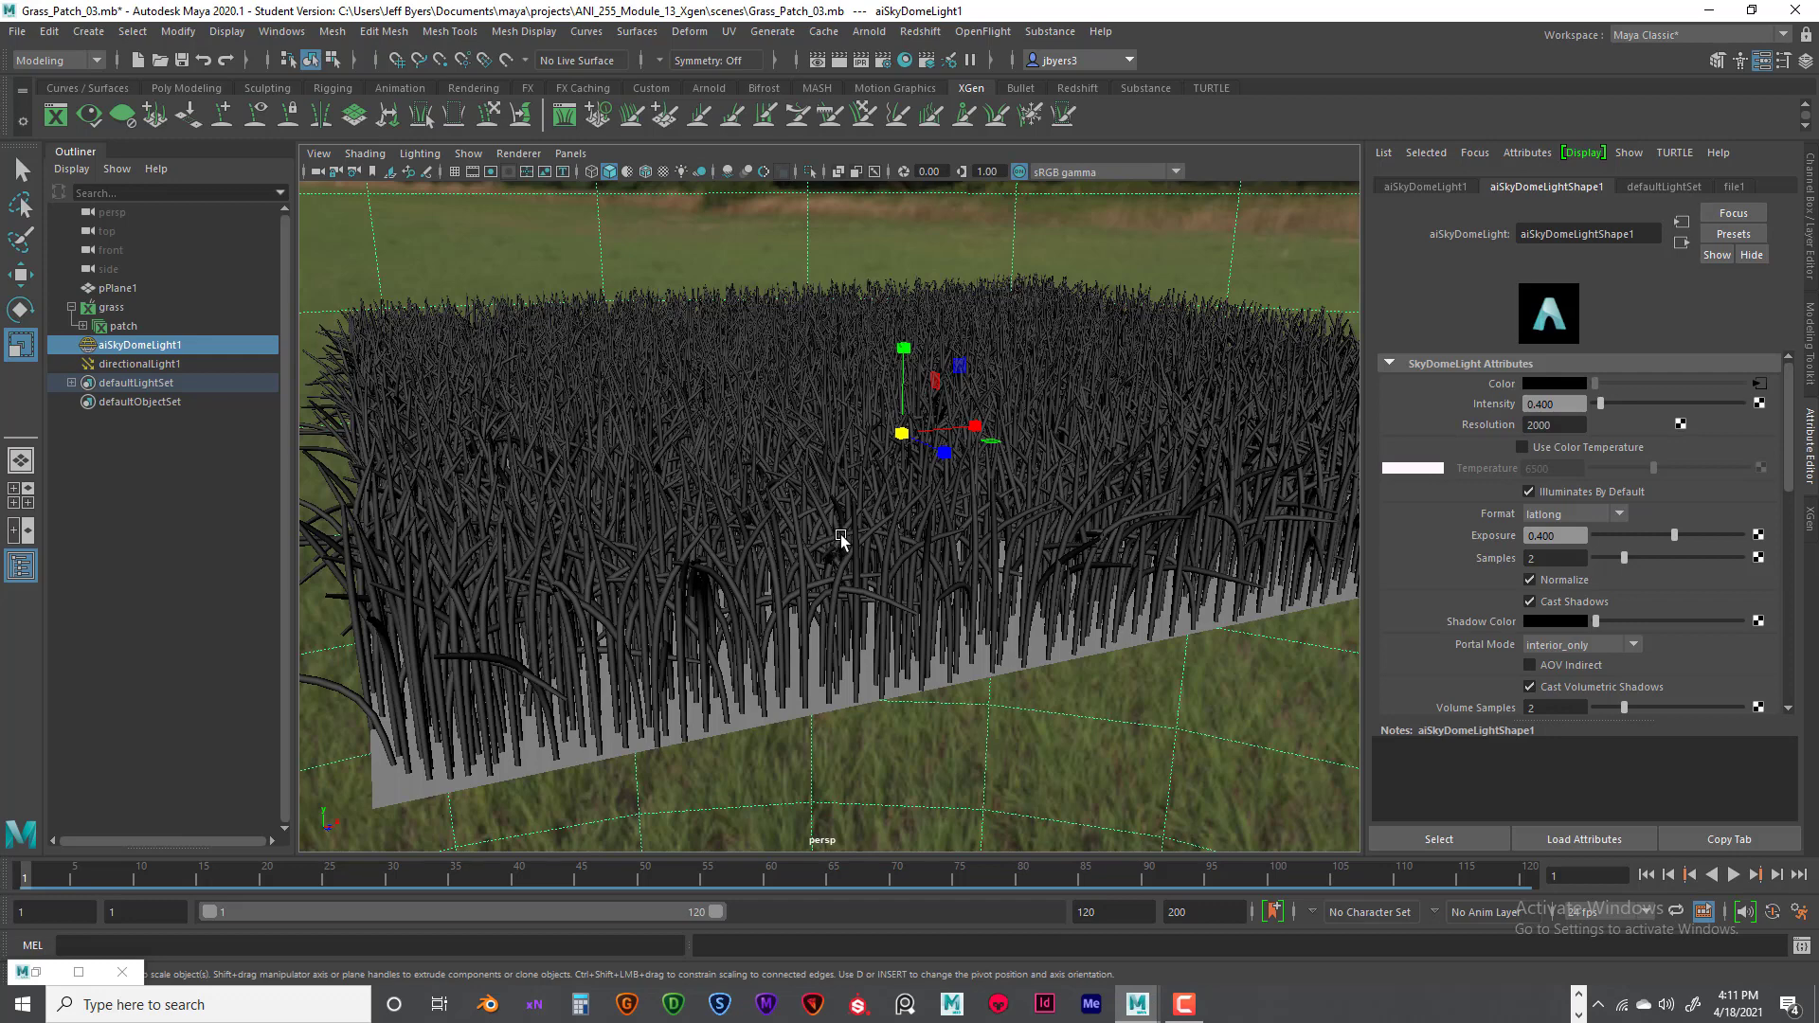
scroll(841, 540, "down", 2)
mouse_move(841, 540)
left_mouse_down("alt")
mouse_move(929, 560)
mouse_move(831, 569)
left_mouse_up("alt")
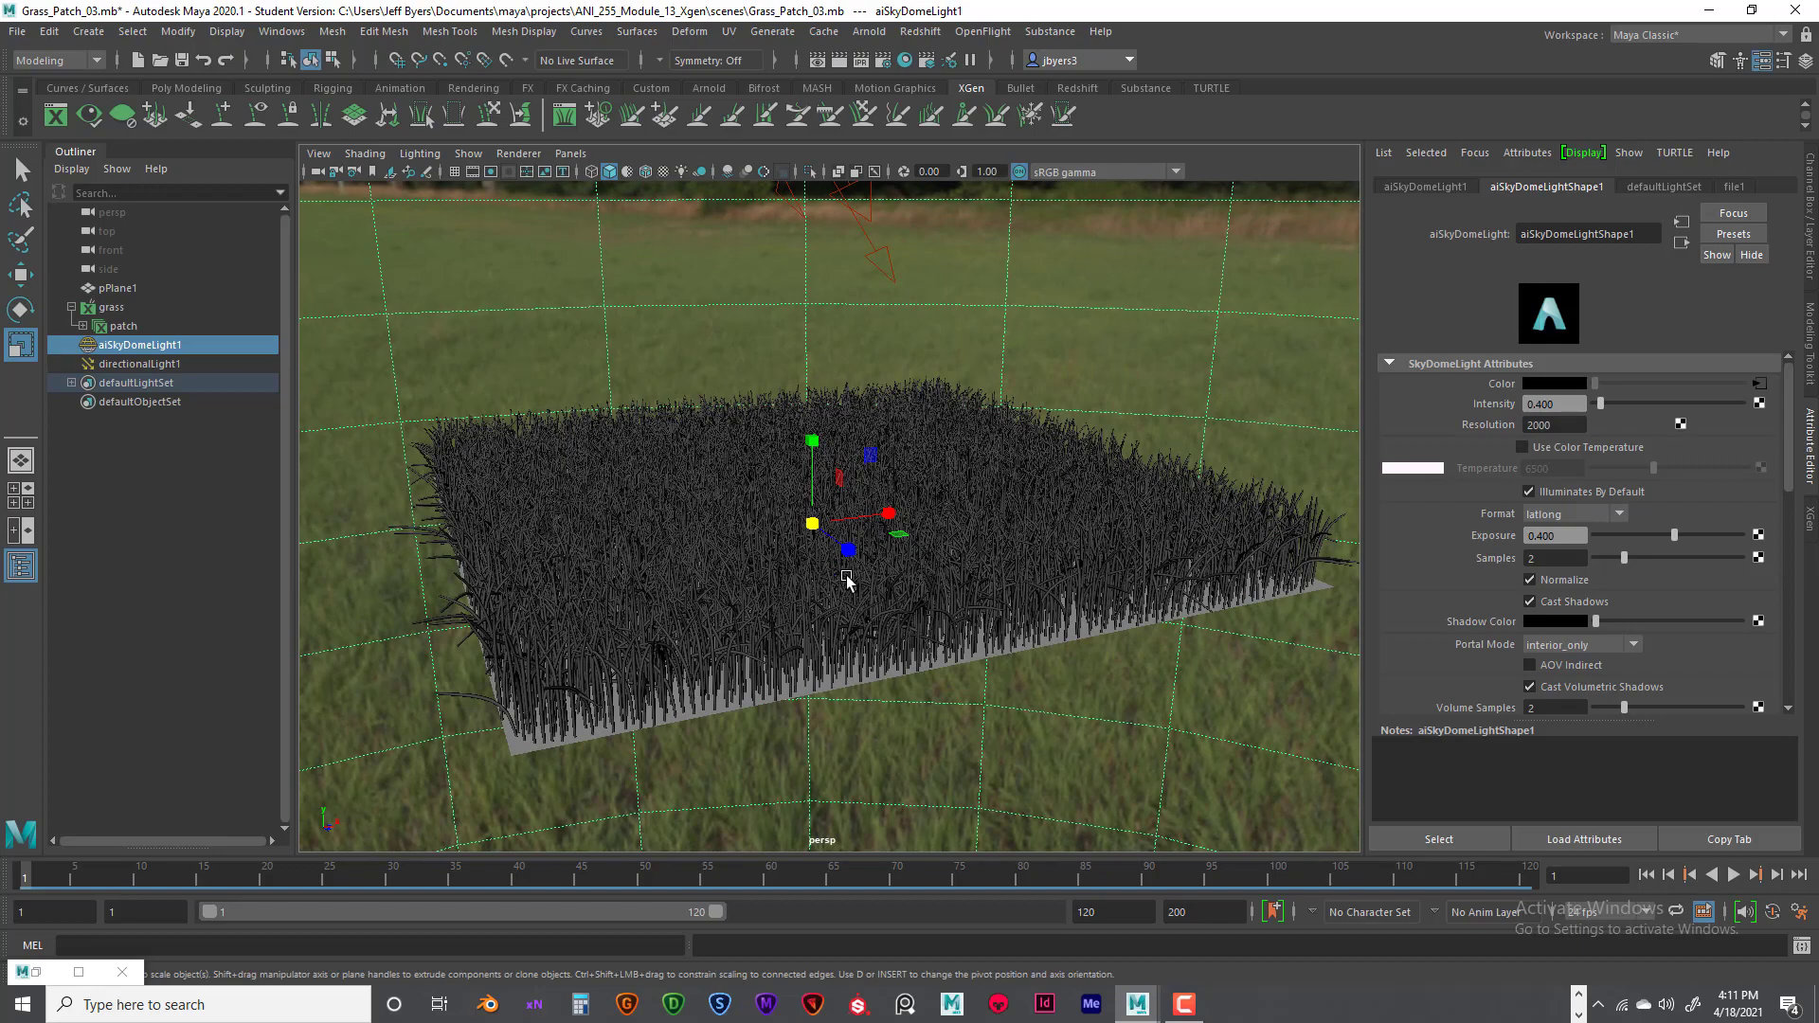
scroll(843, 569, "up", 2)
left_click_drag(856, 557, 918, 560, "alt")
right_click_drag(918, 561, 775, 566, "alt")
middle_click_drag(855, 542, 817, 553, "alt")
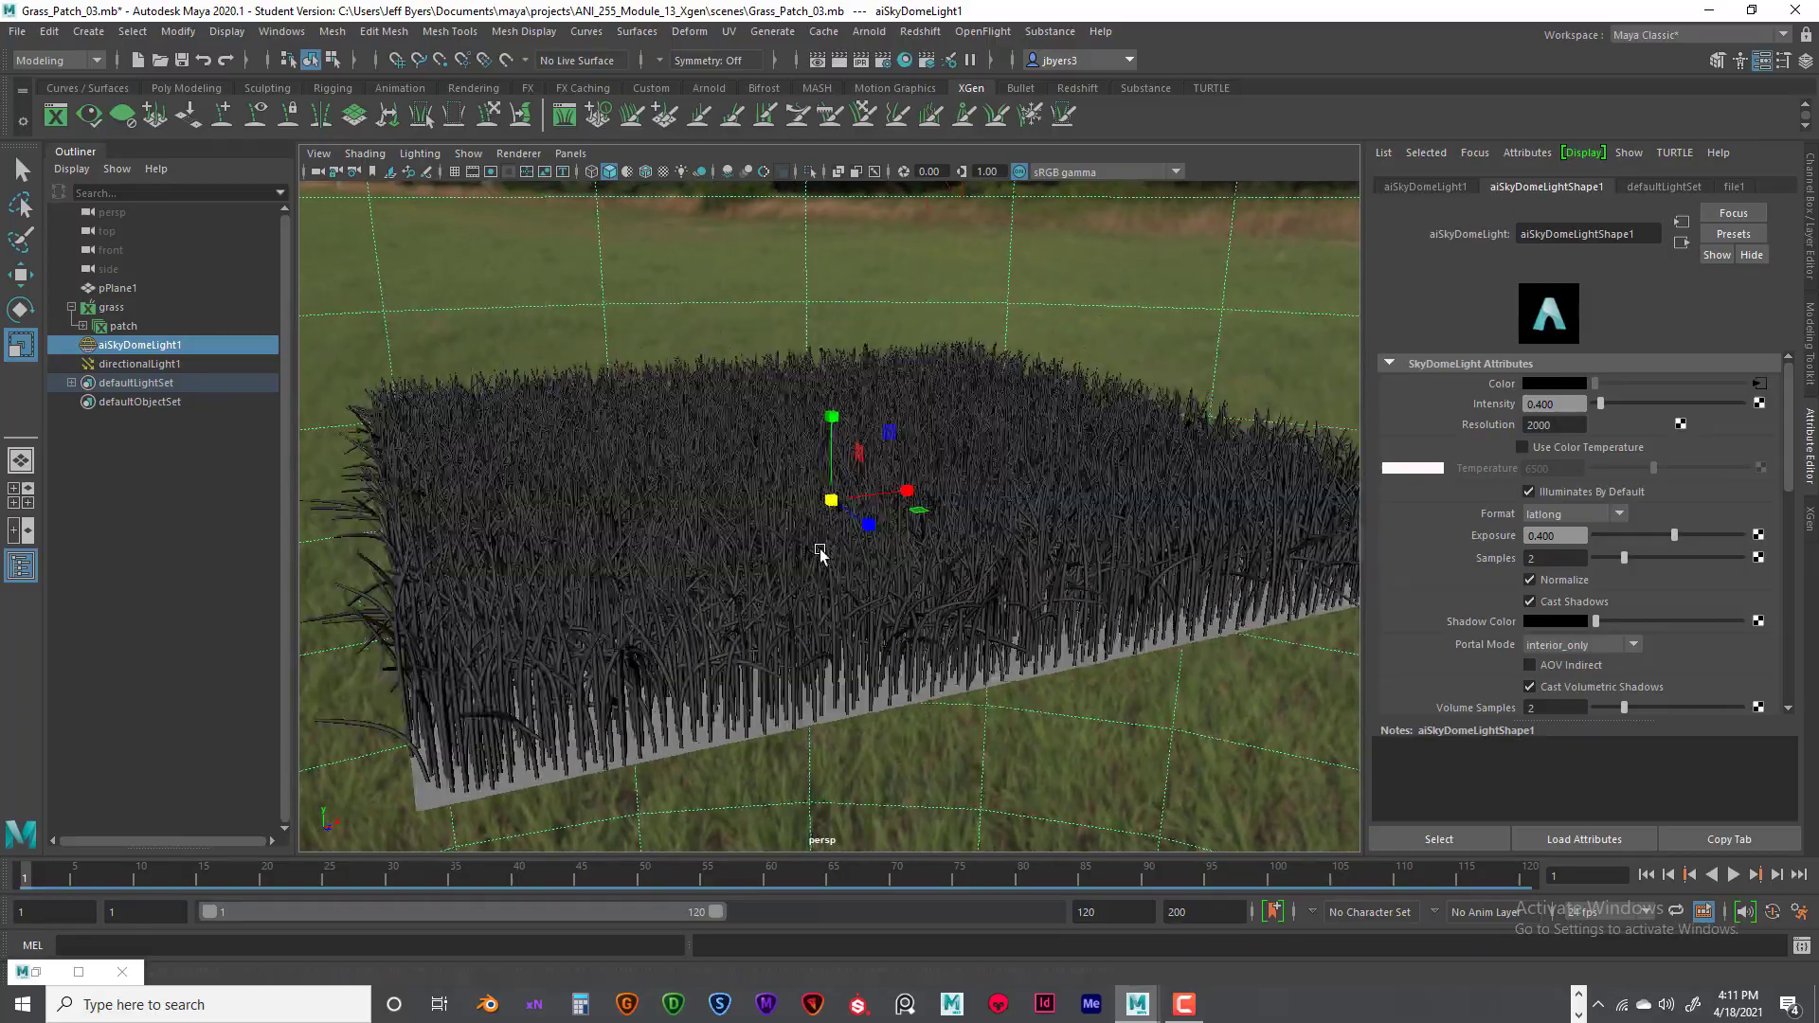
- Open the grass patch's custom grasscolor shader parameter in the XGen Expression Editor
right_click_drag(817, 554, 973, 566, "alt")
left_click_drag(962, 557, 749, 632, "alt")
left_click_drag(963, 653, 1011, 654, "alt")
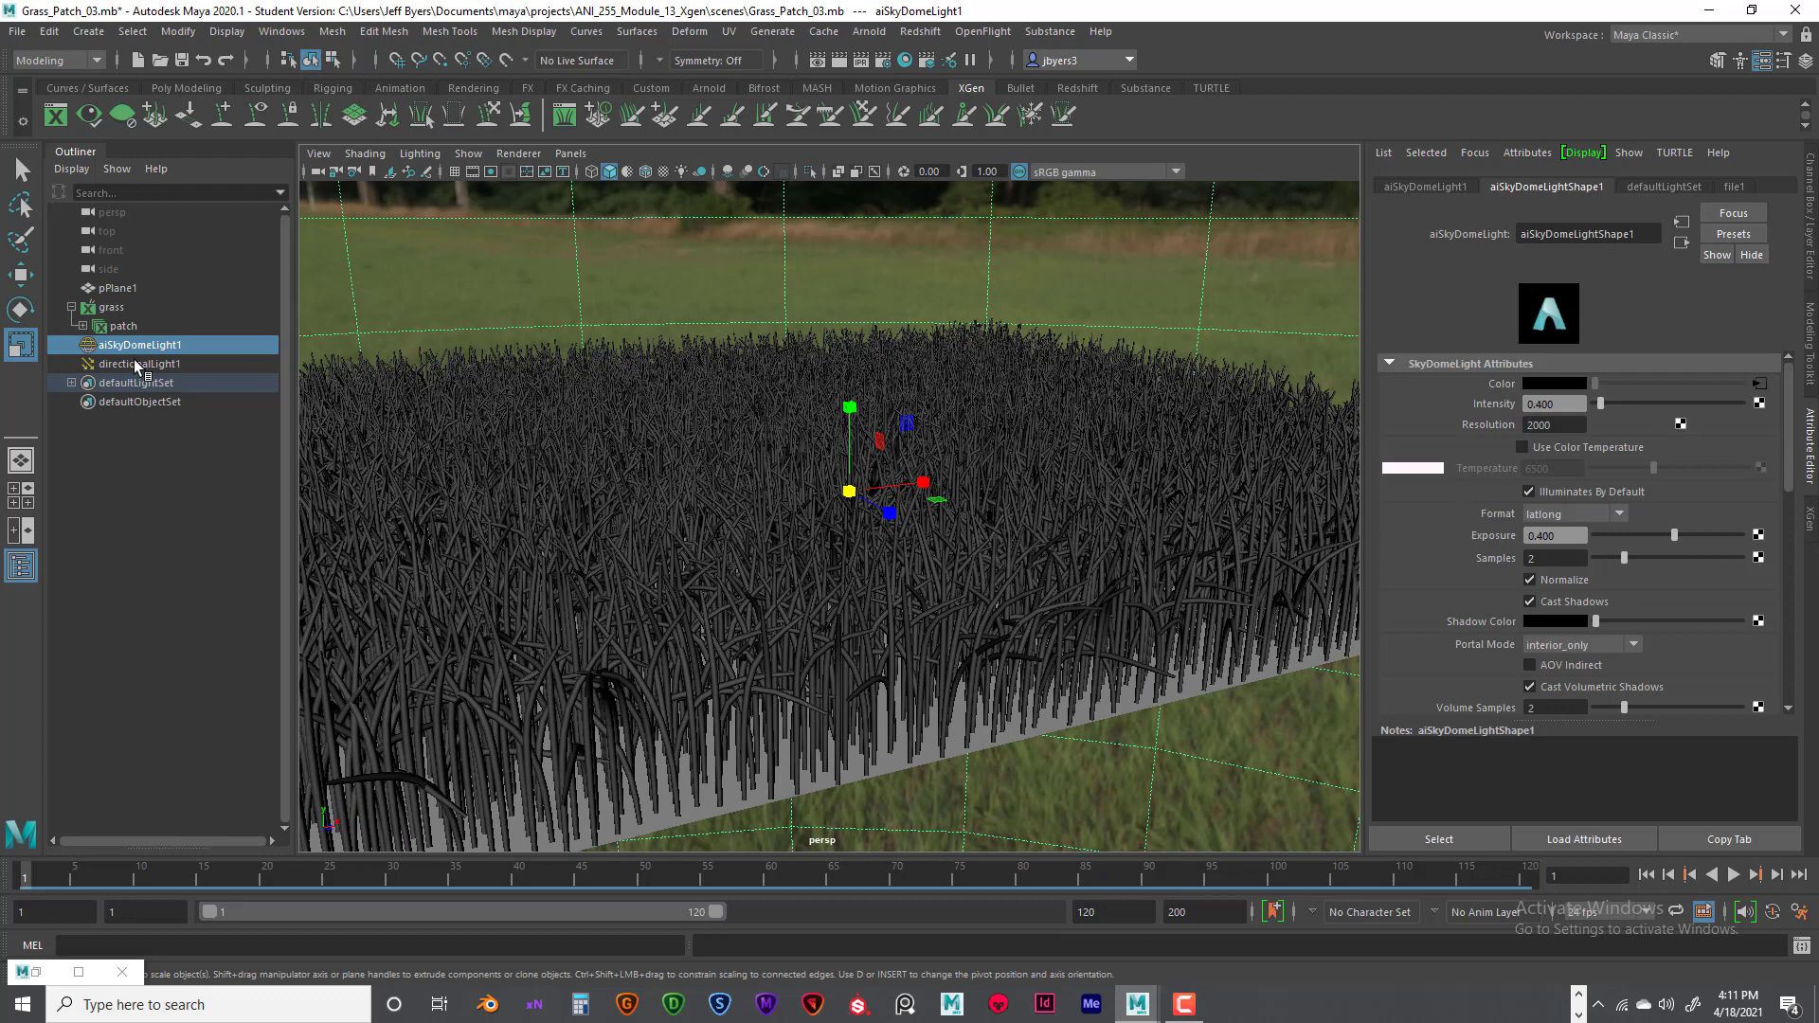
left_click(117, 328)
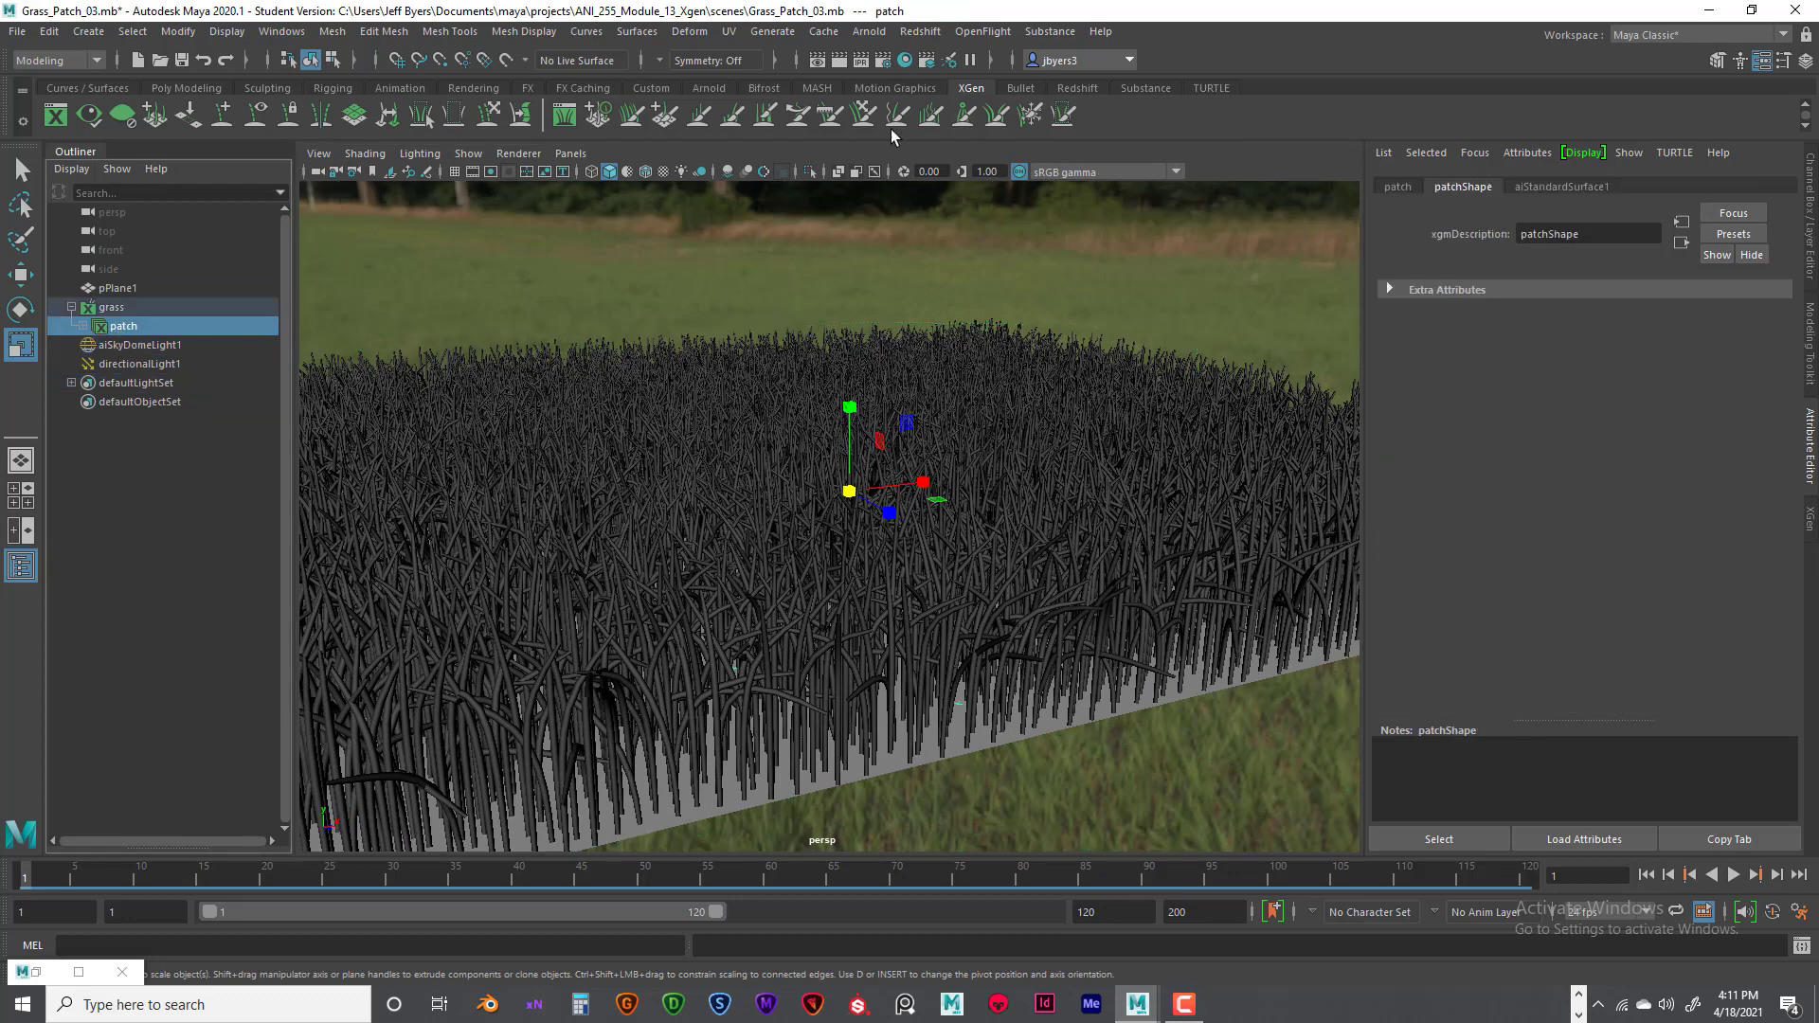
left_click(88, 115)
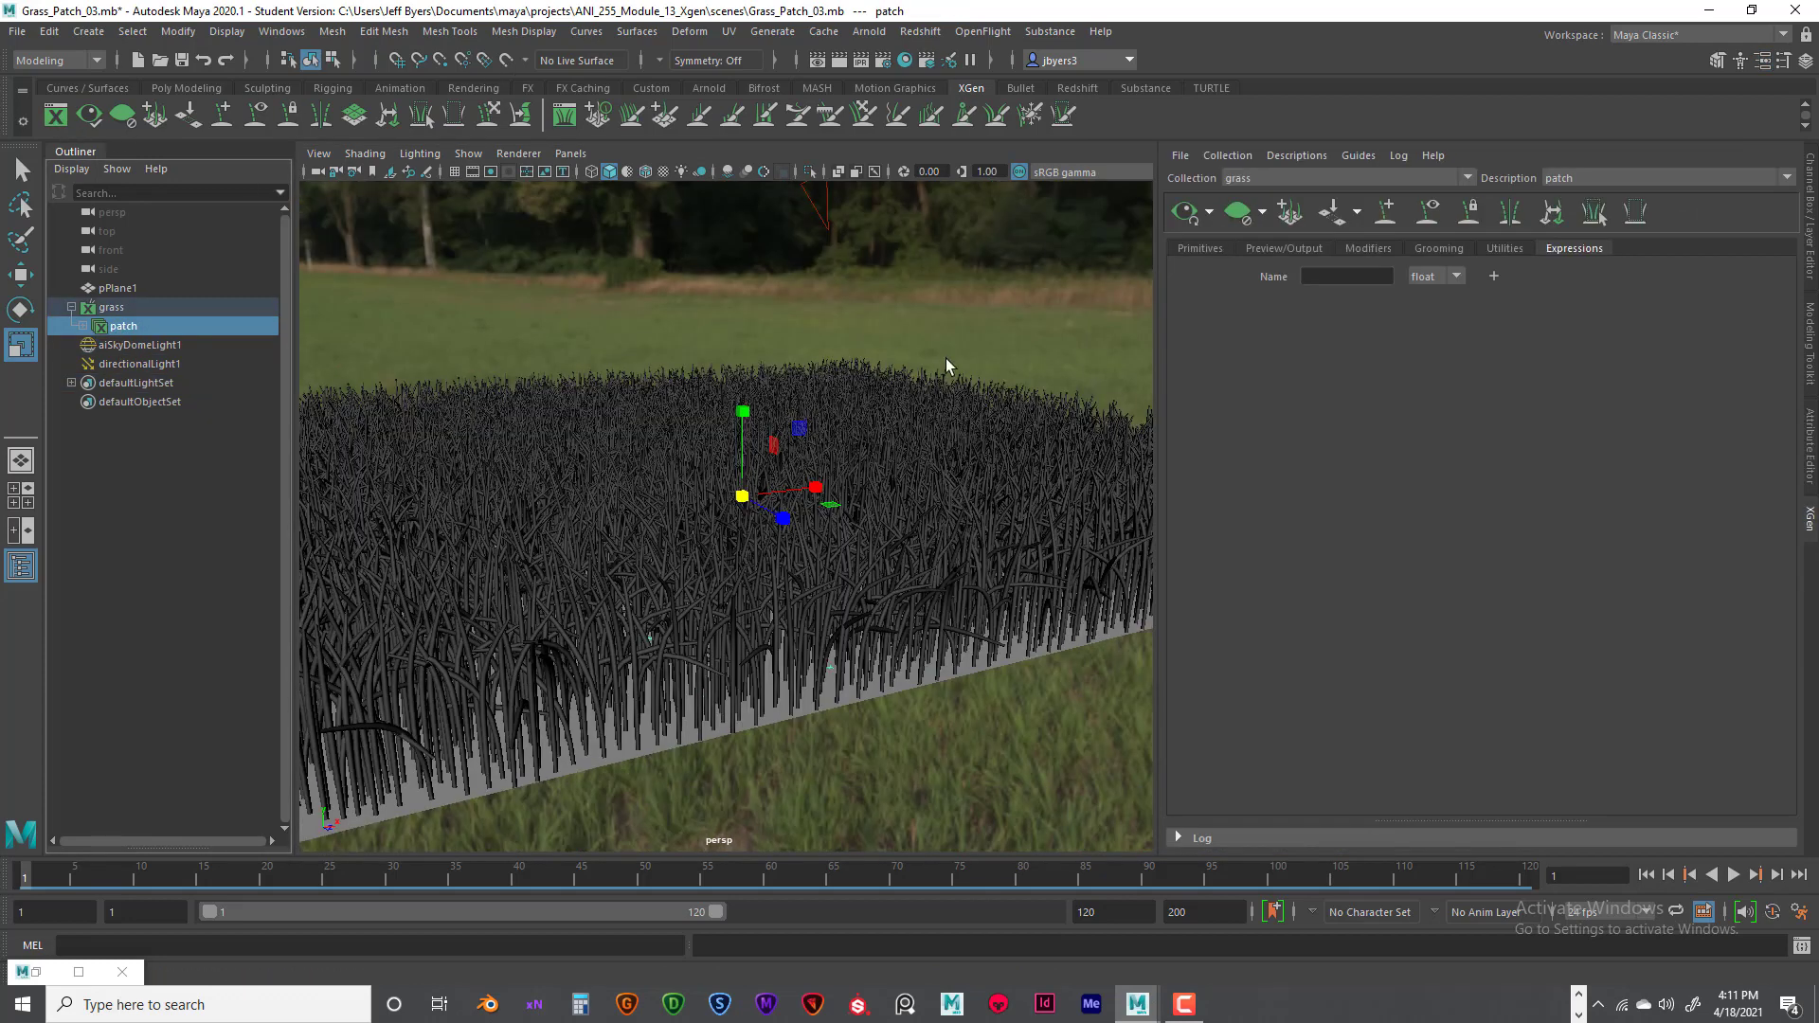
left_click(1200, 248)
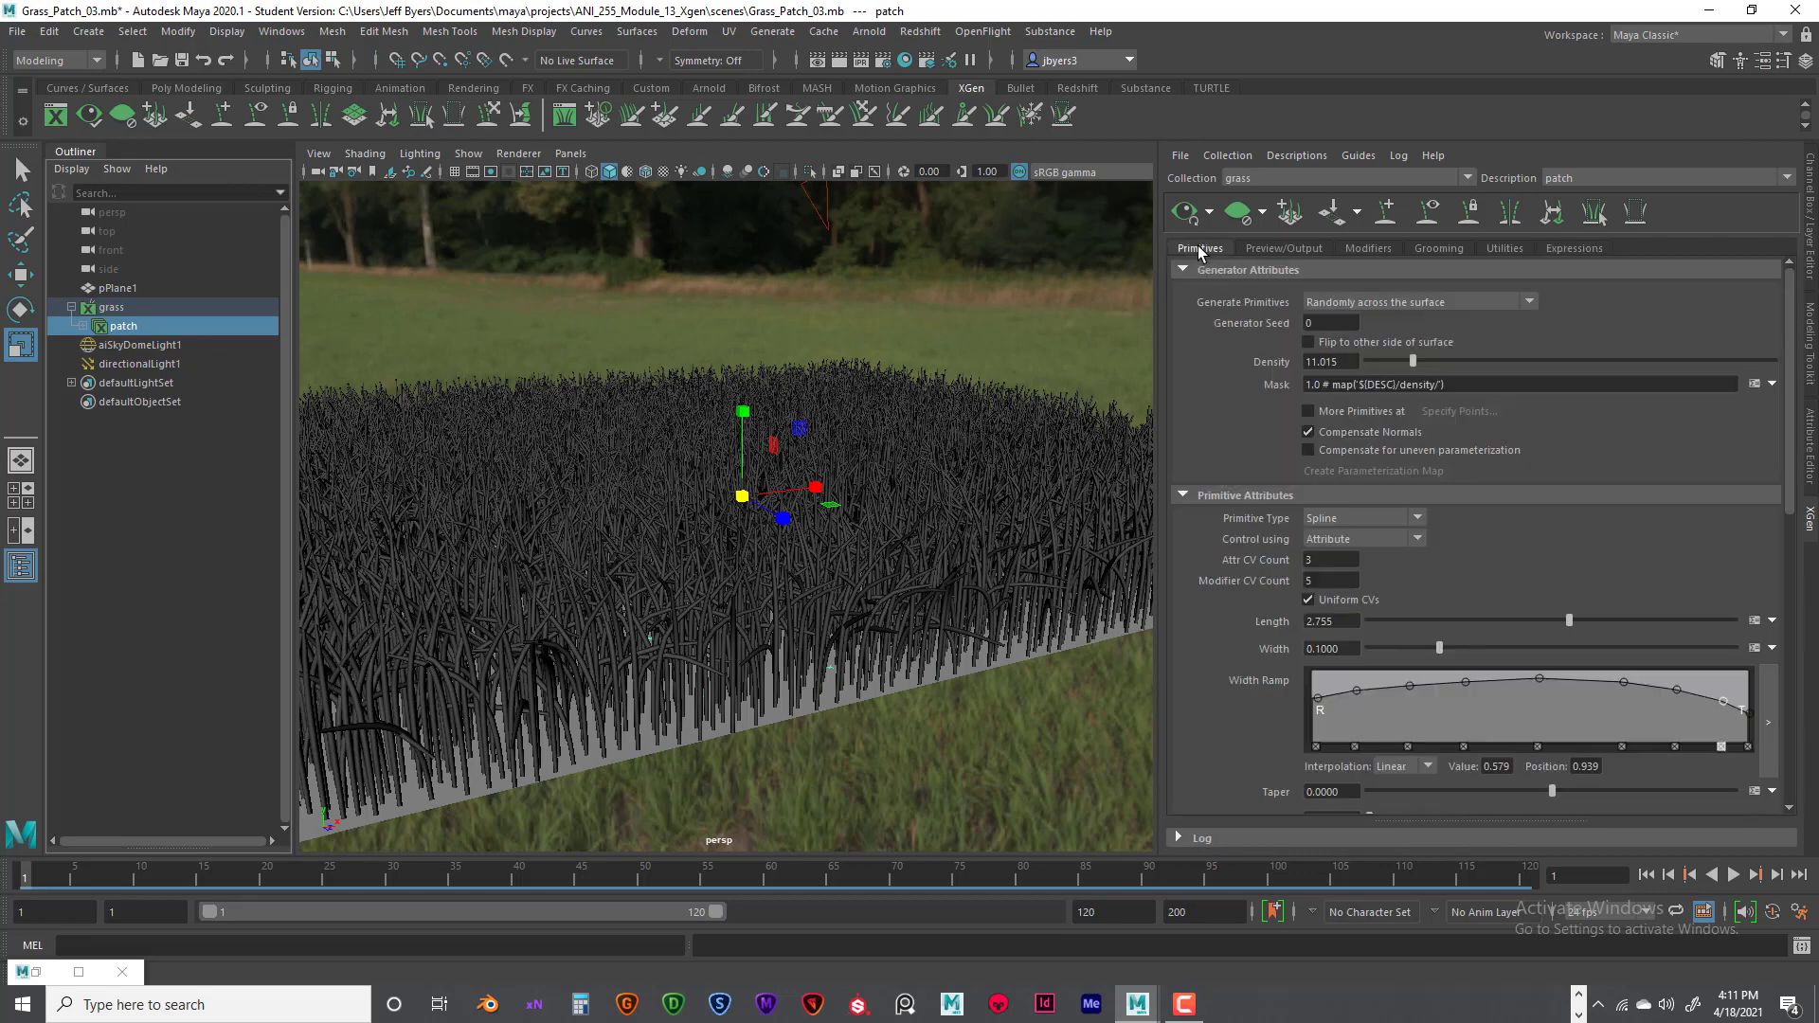
scroll(1526, 573, "down", 2)
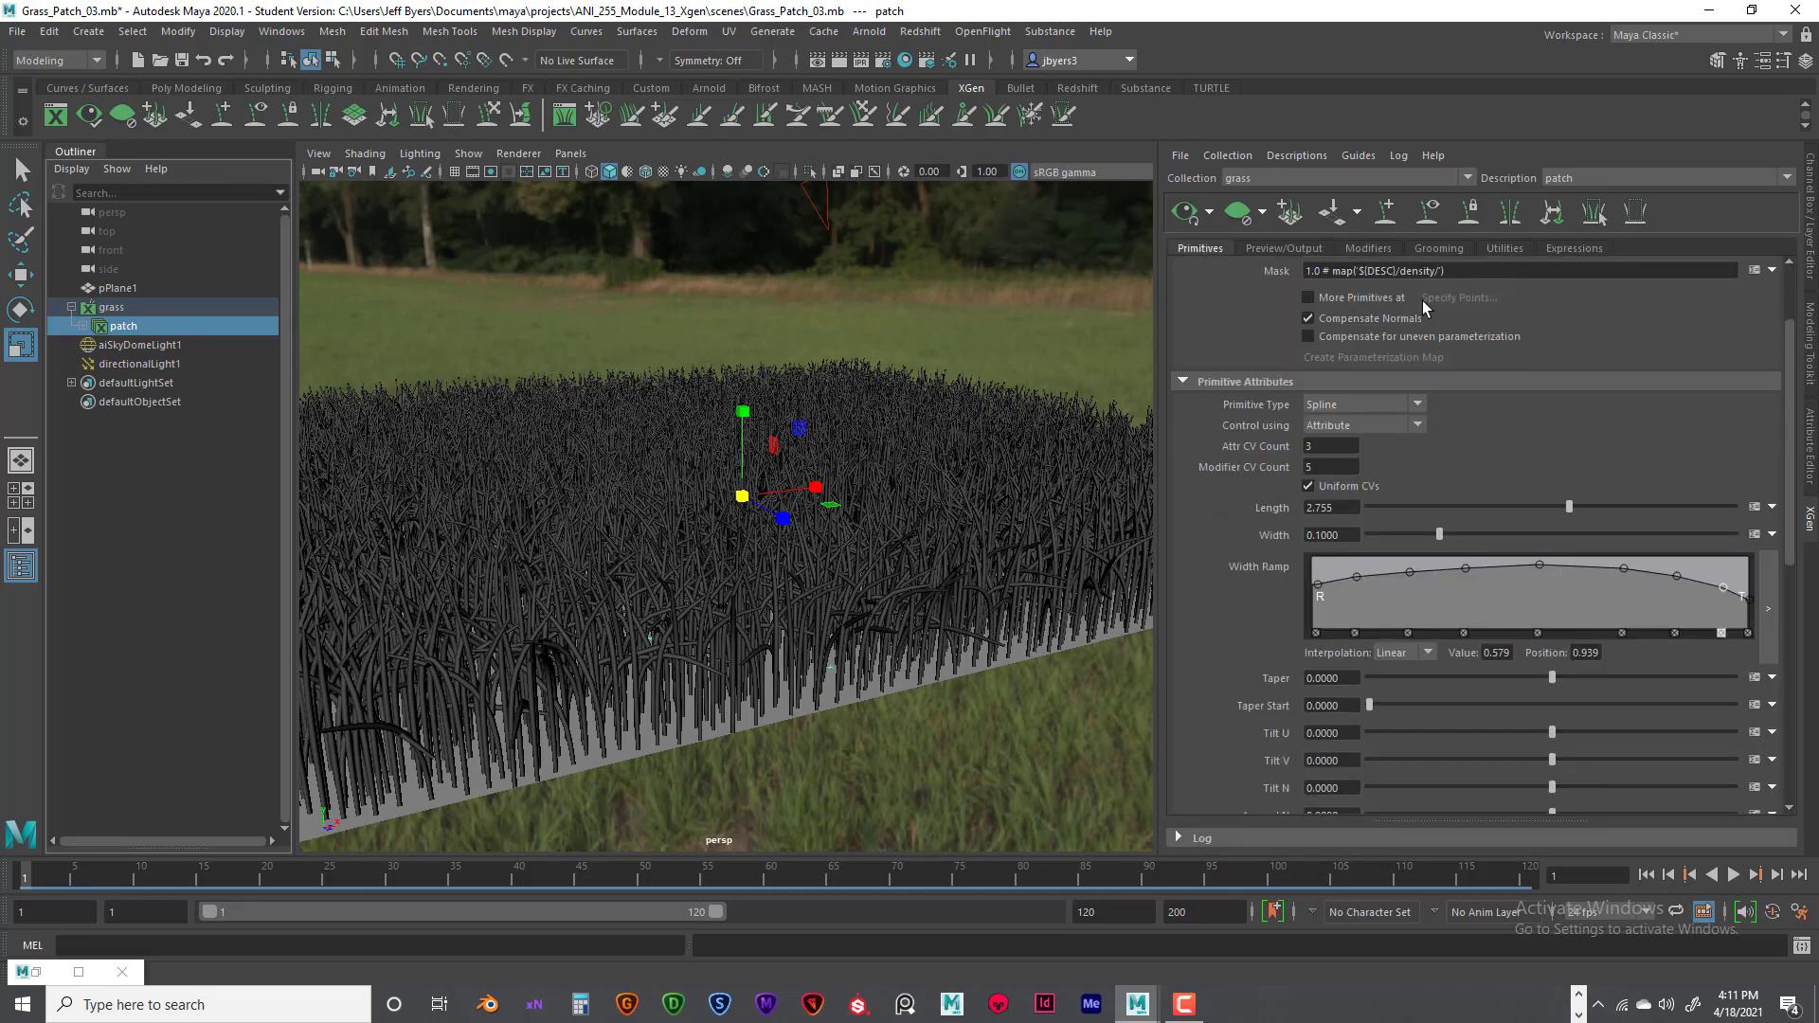
scroll(1365, 275, "up", 1)
left_click(1299, 250)
scroll(1516, 568, "down", 3)
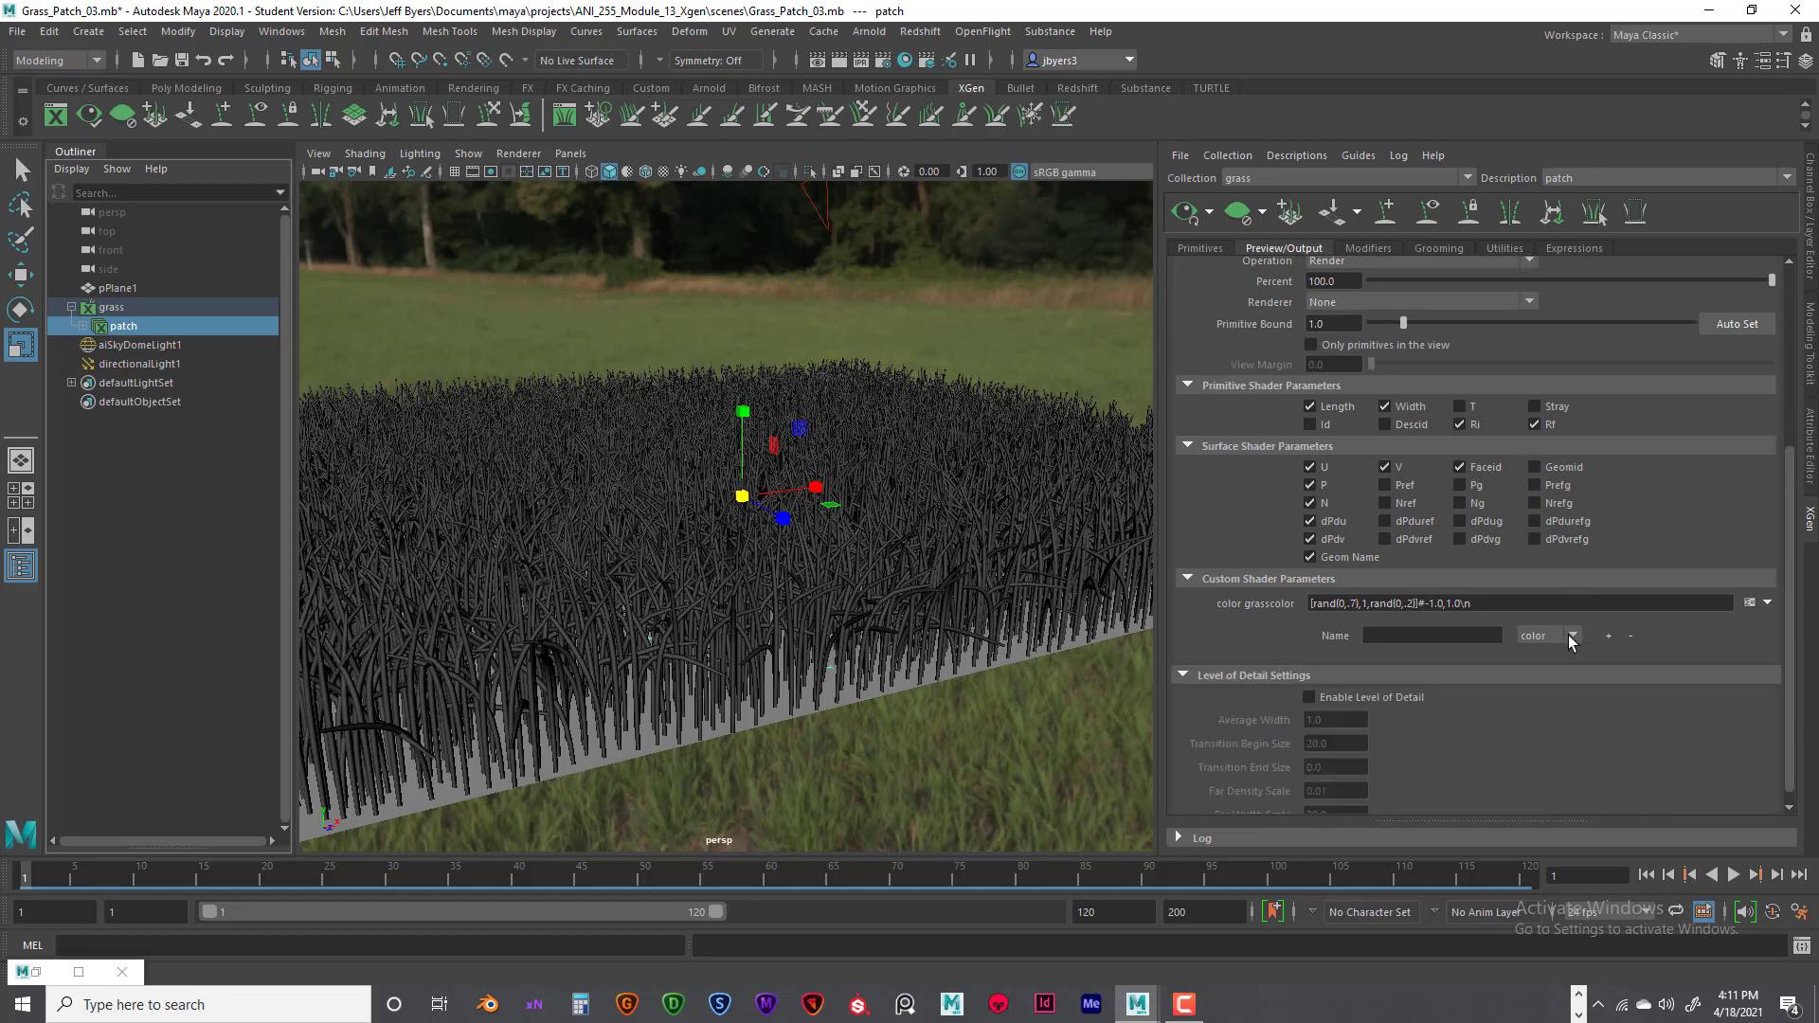
left_click(1750, 602)
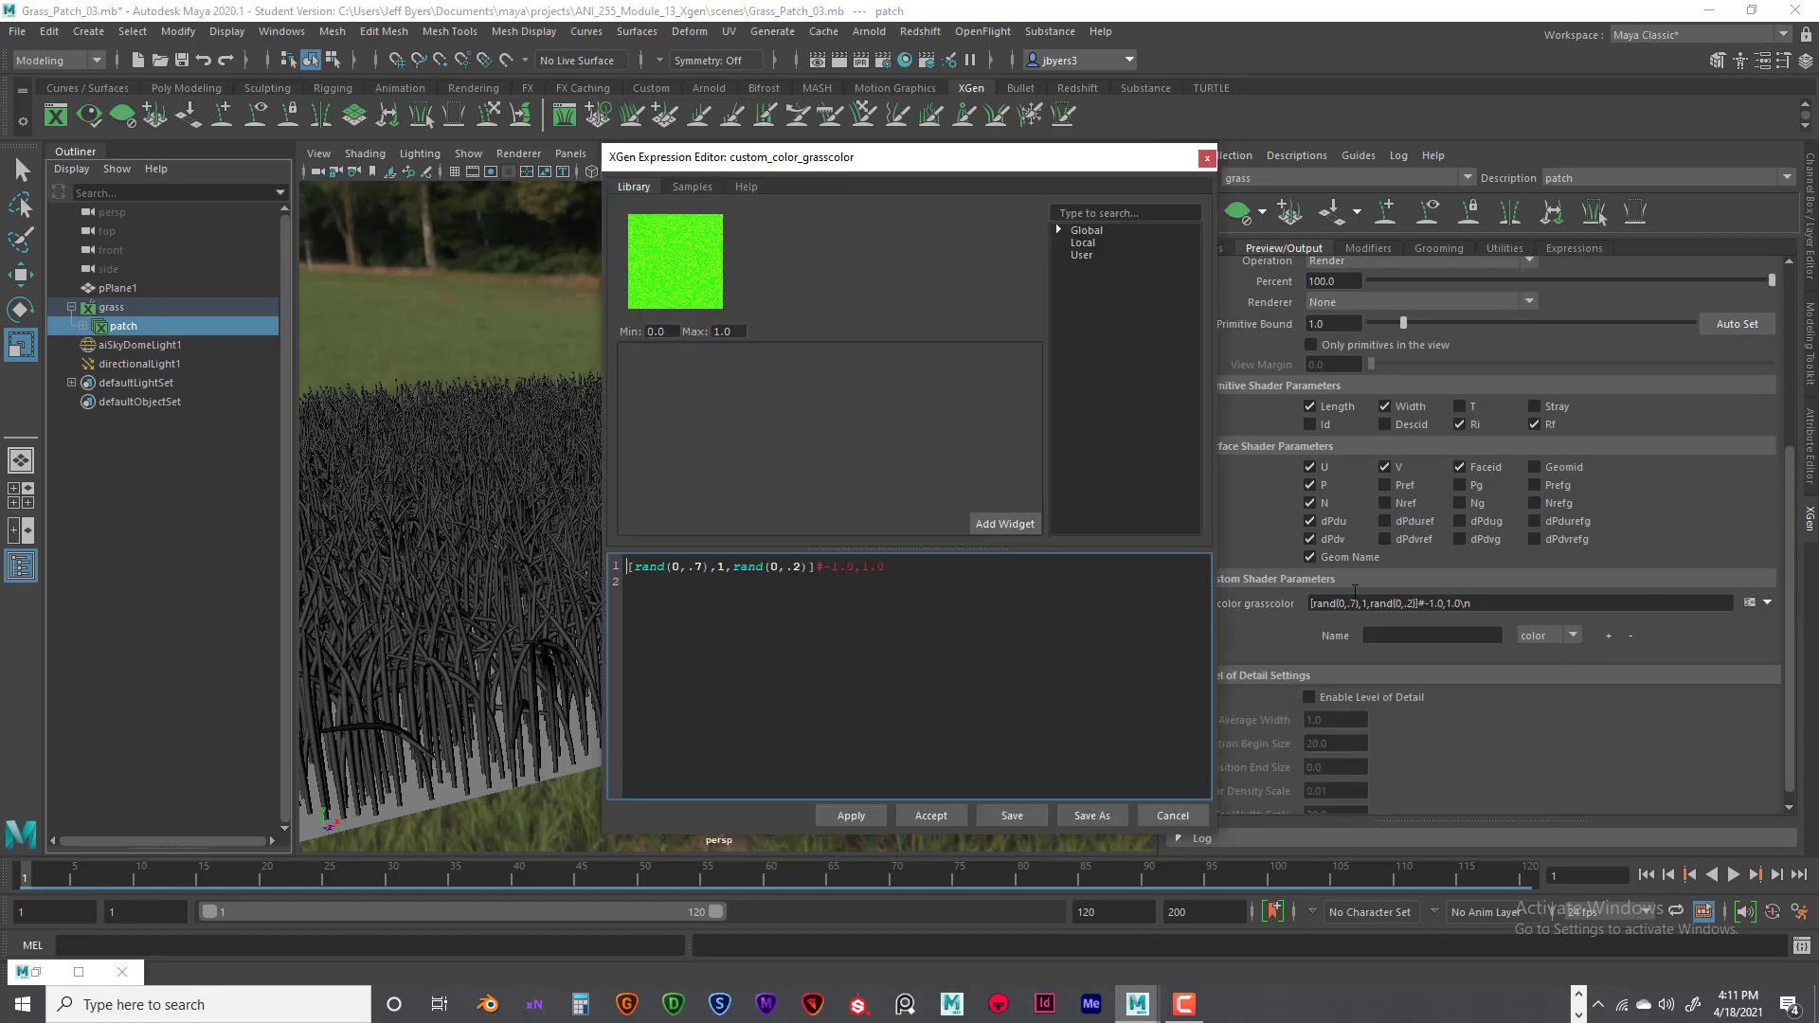
- Change the grasscolor expression to [rand(0,.5),.8,rand(0,.1)] and apply it to the colour preview
double_click(698, 566)
type("5")
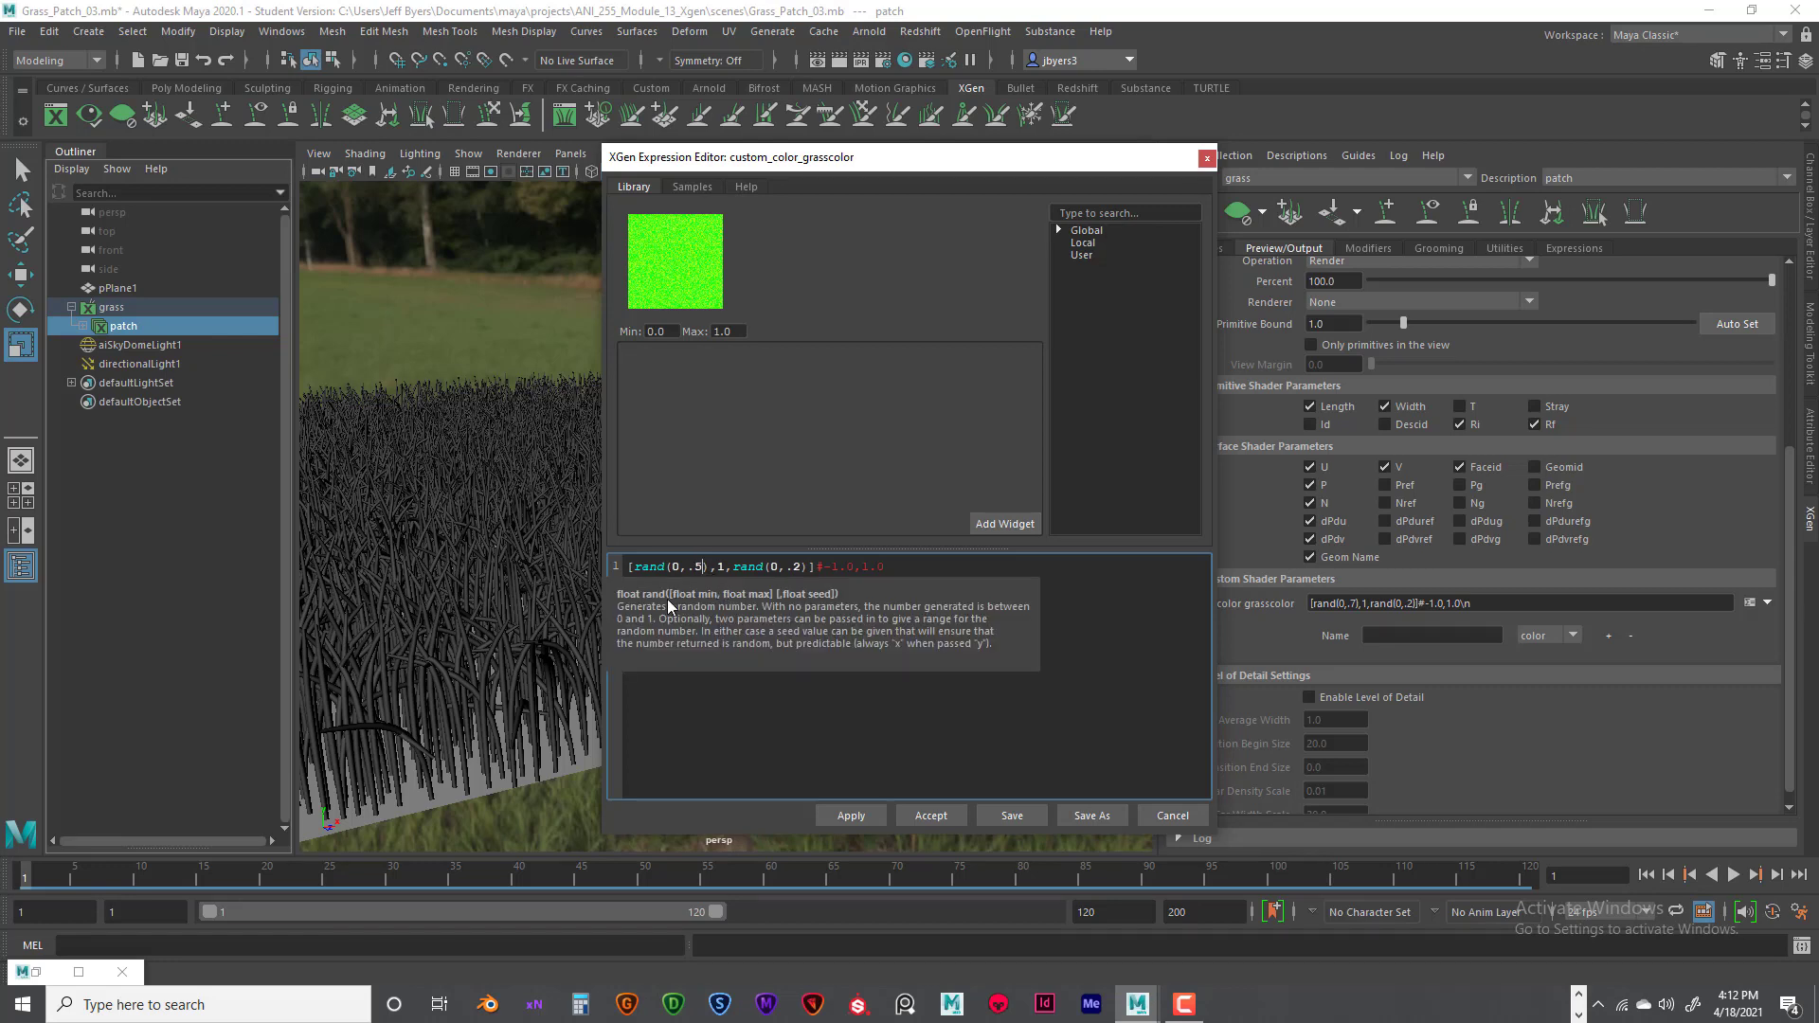
key("Return")
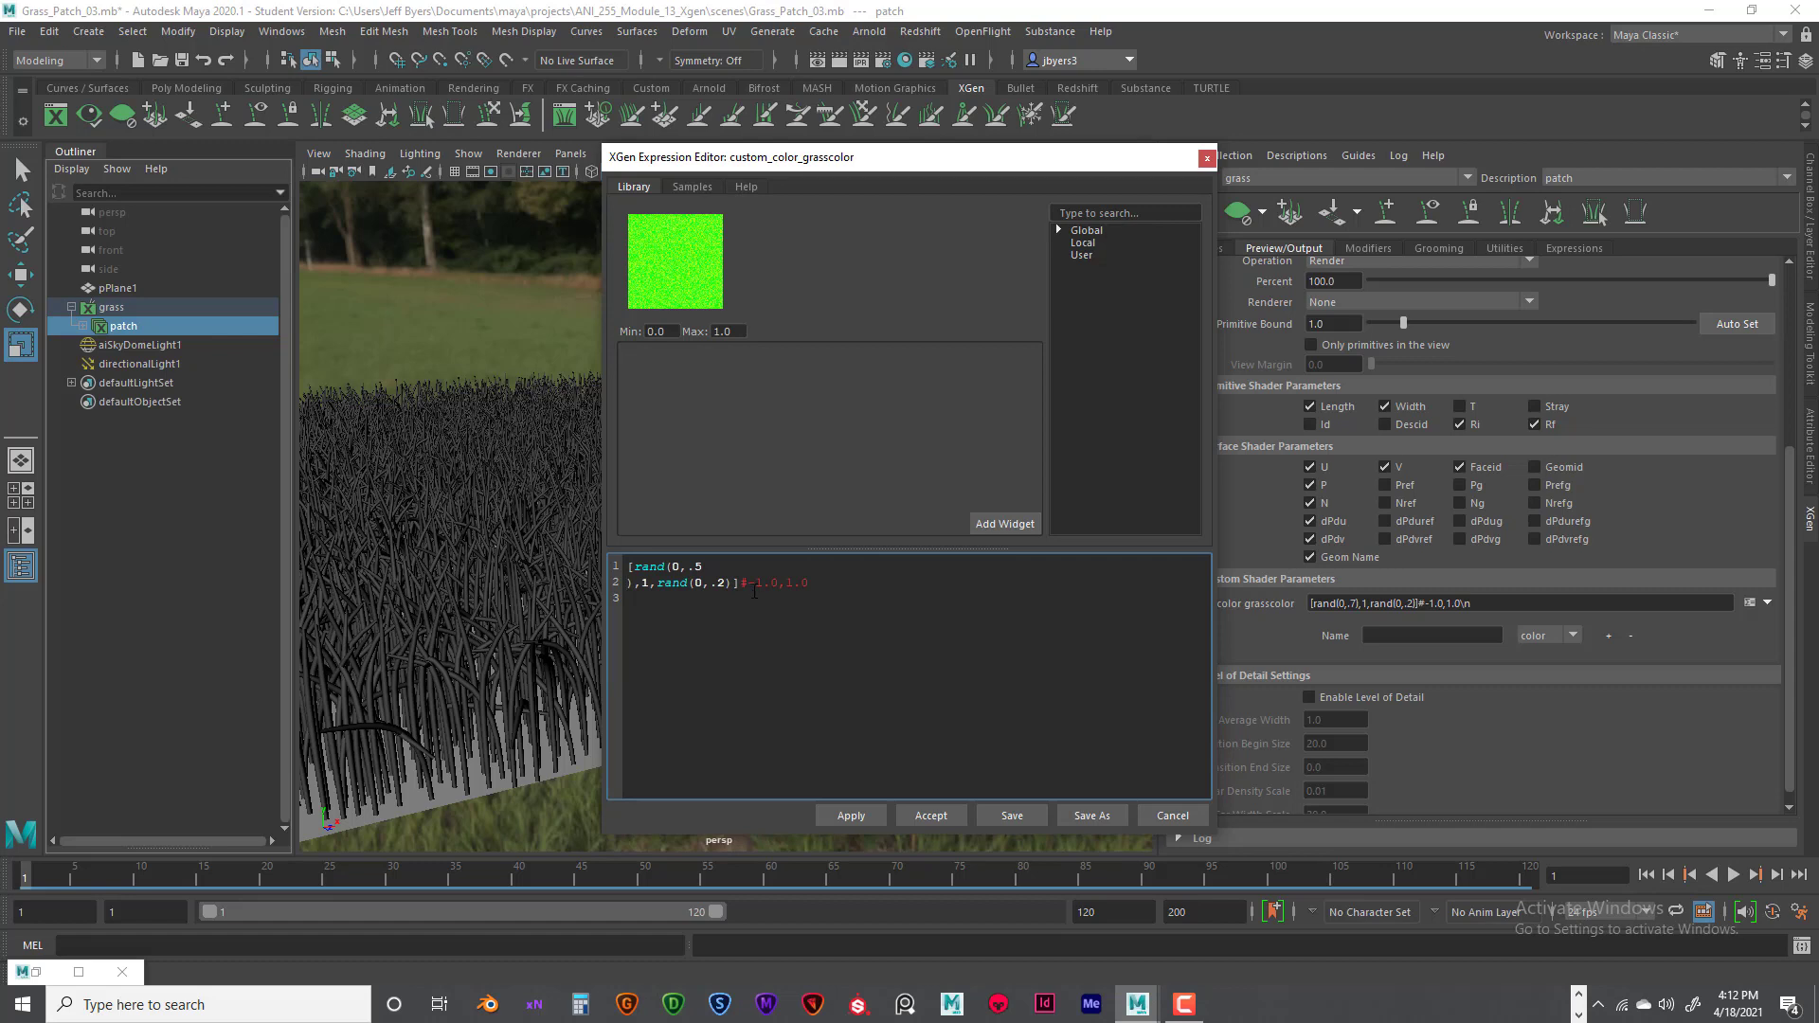
key("BackSpace")
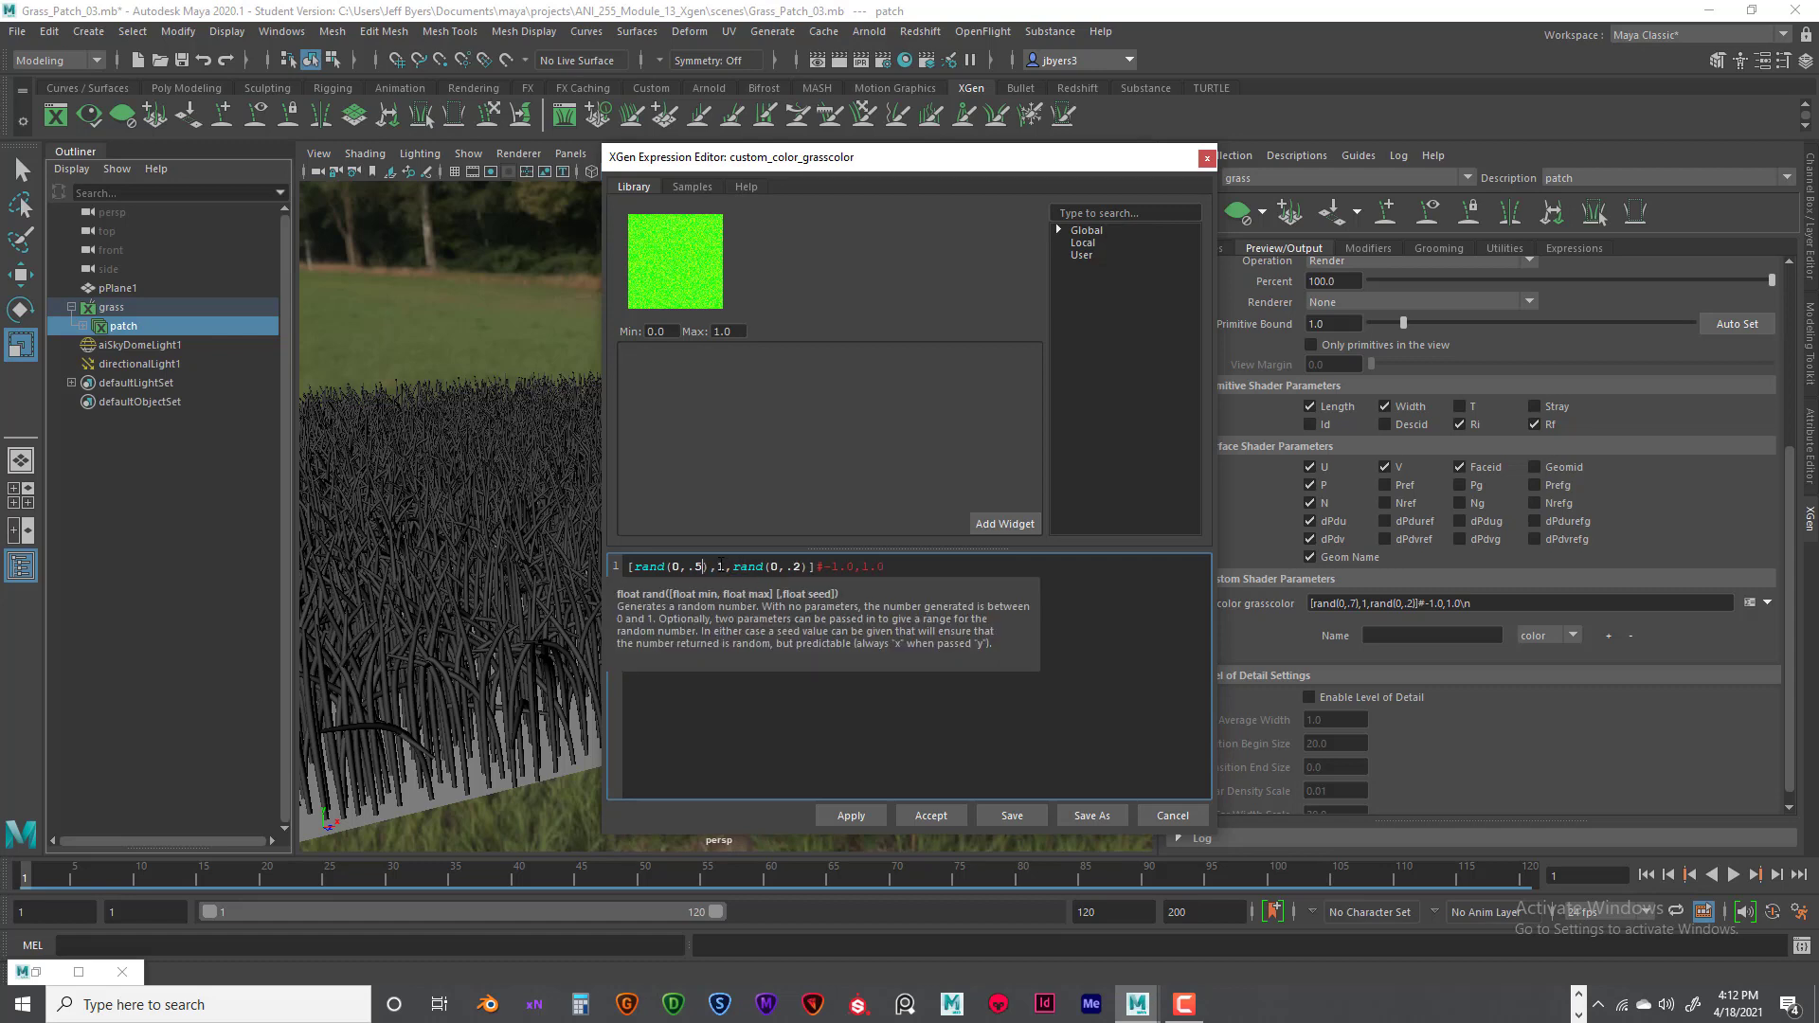
double_click(720, 566)
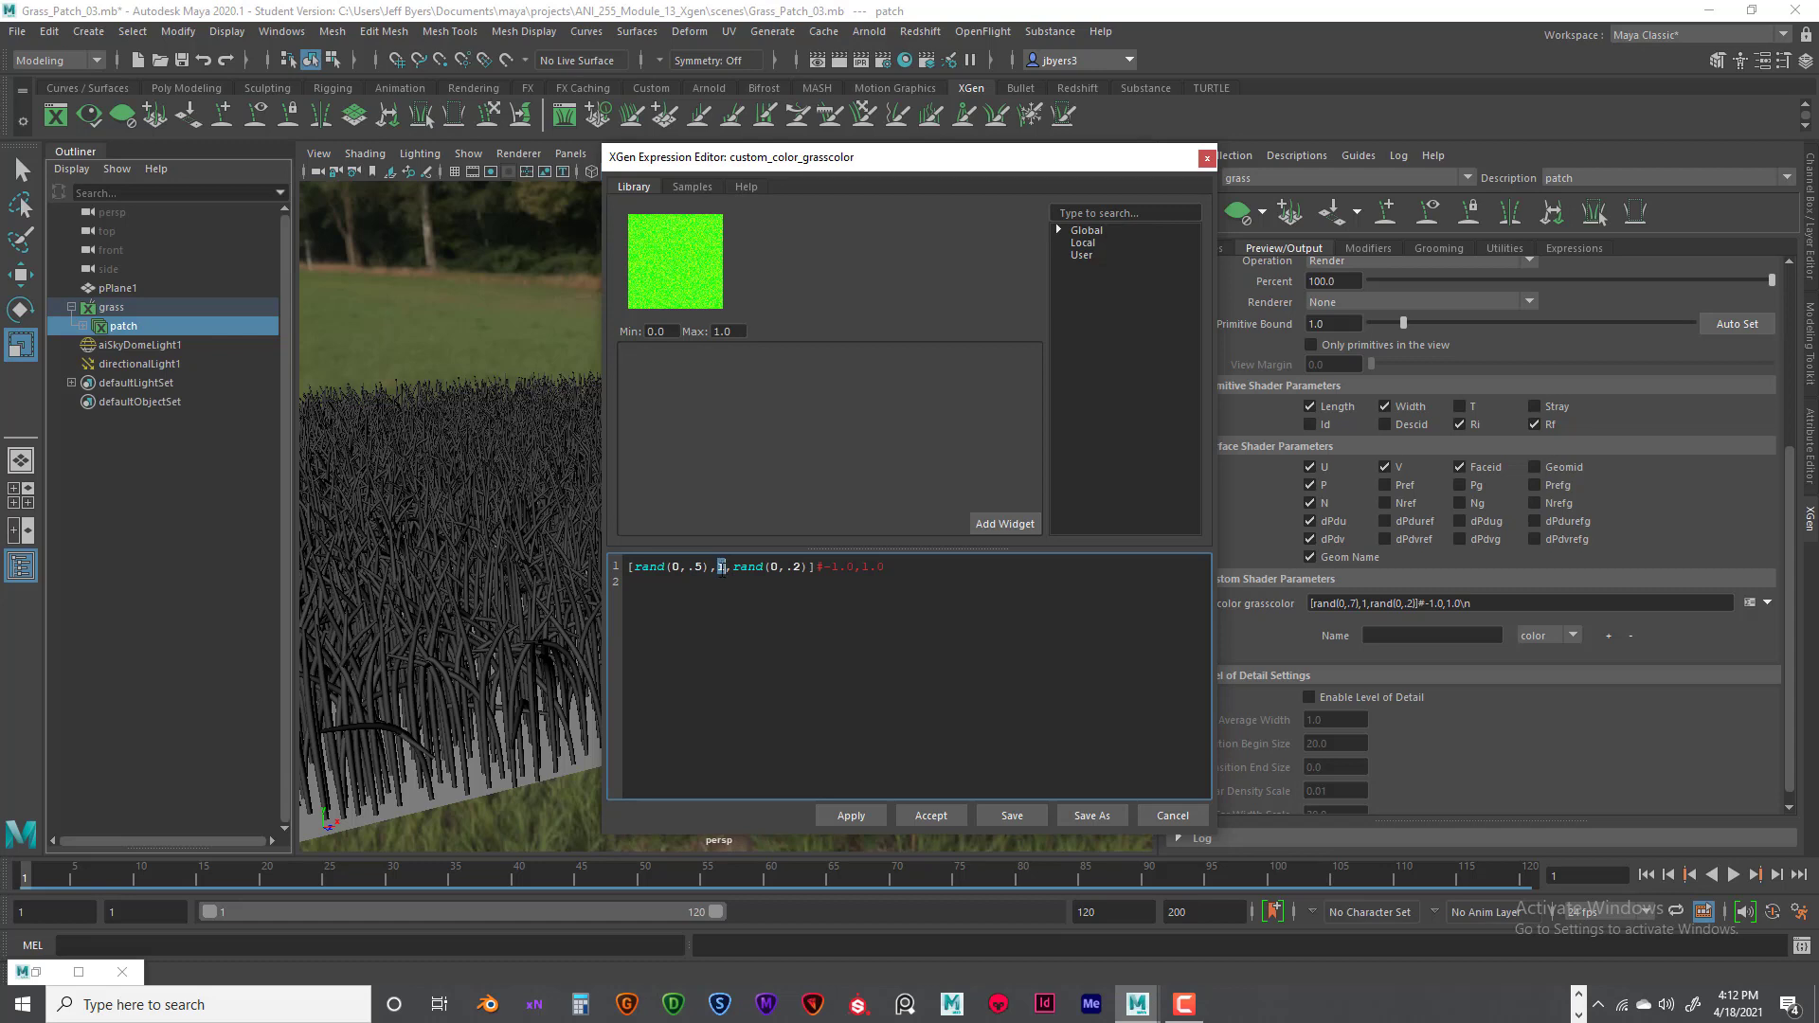
key("BackSpace")
type(".8")
double_click(803, 566)
type("1")
left_click(851, 816)
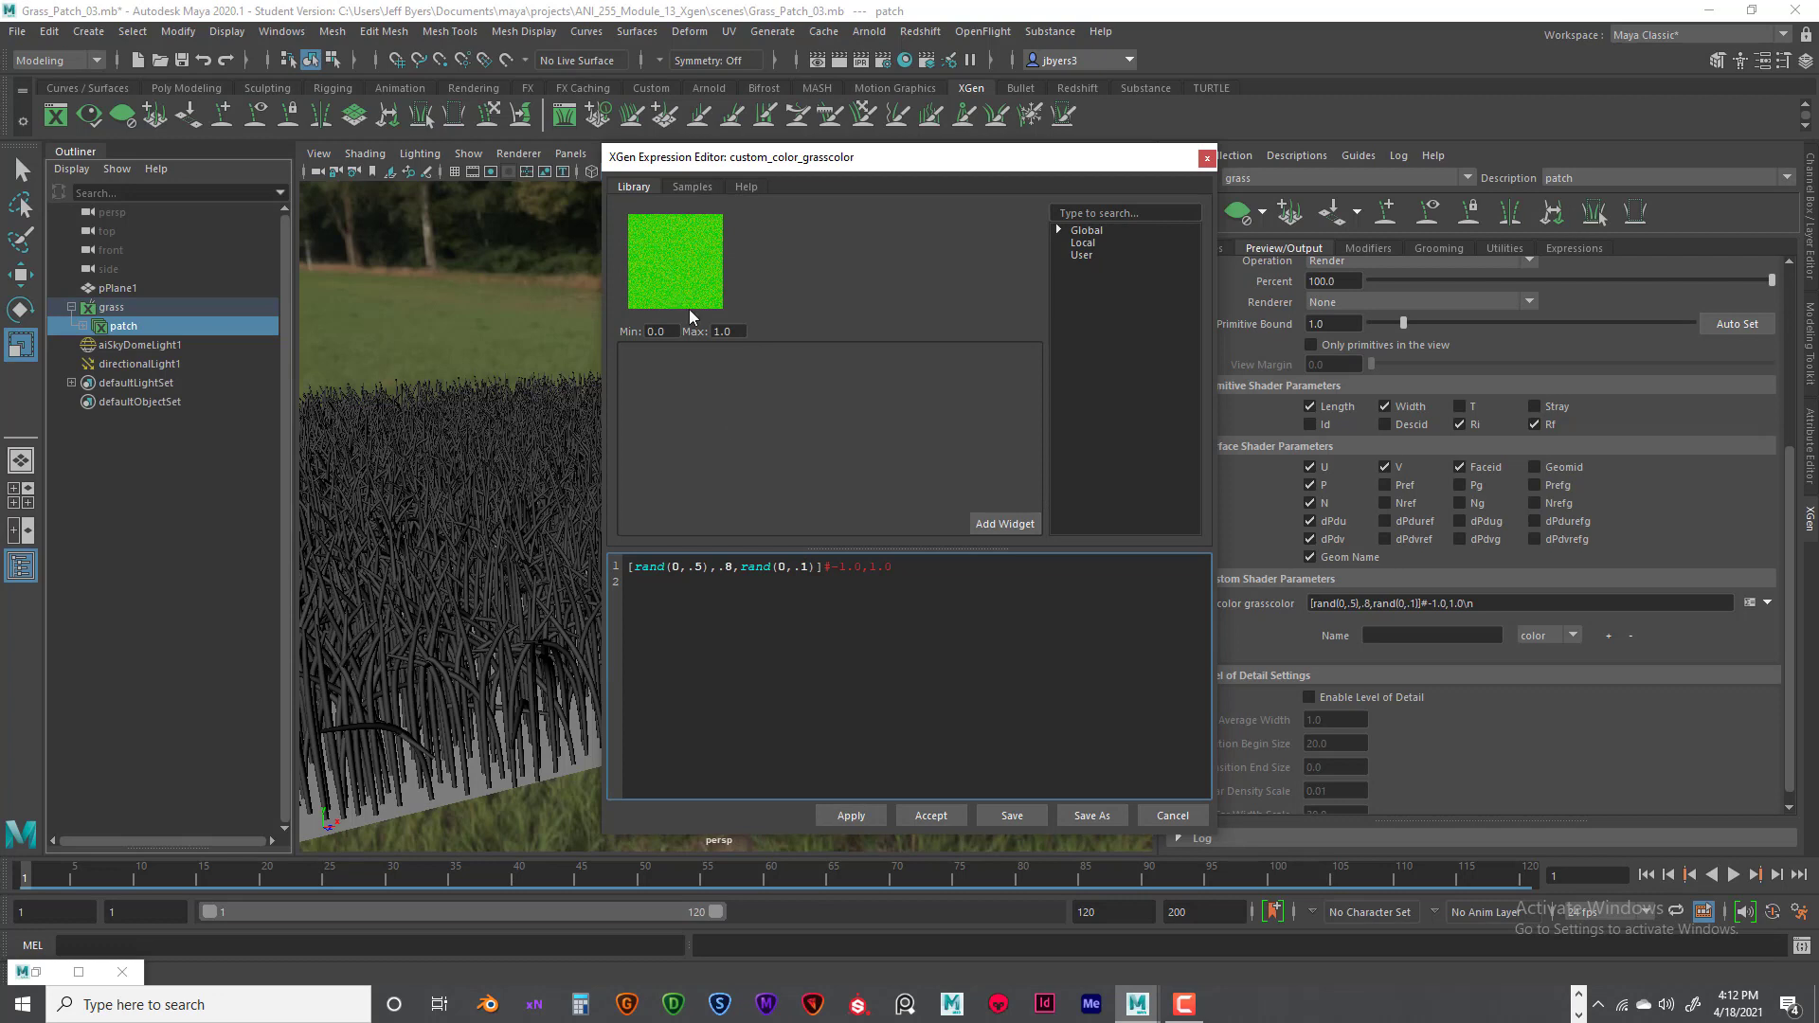
- Darken the grasscolor expression to [rand(0,.4),.6,rand(0,.05)] and apply it
double_click(698, 566)
type("4")
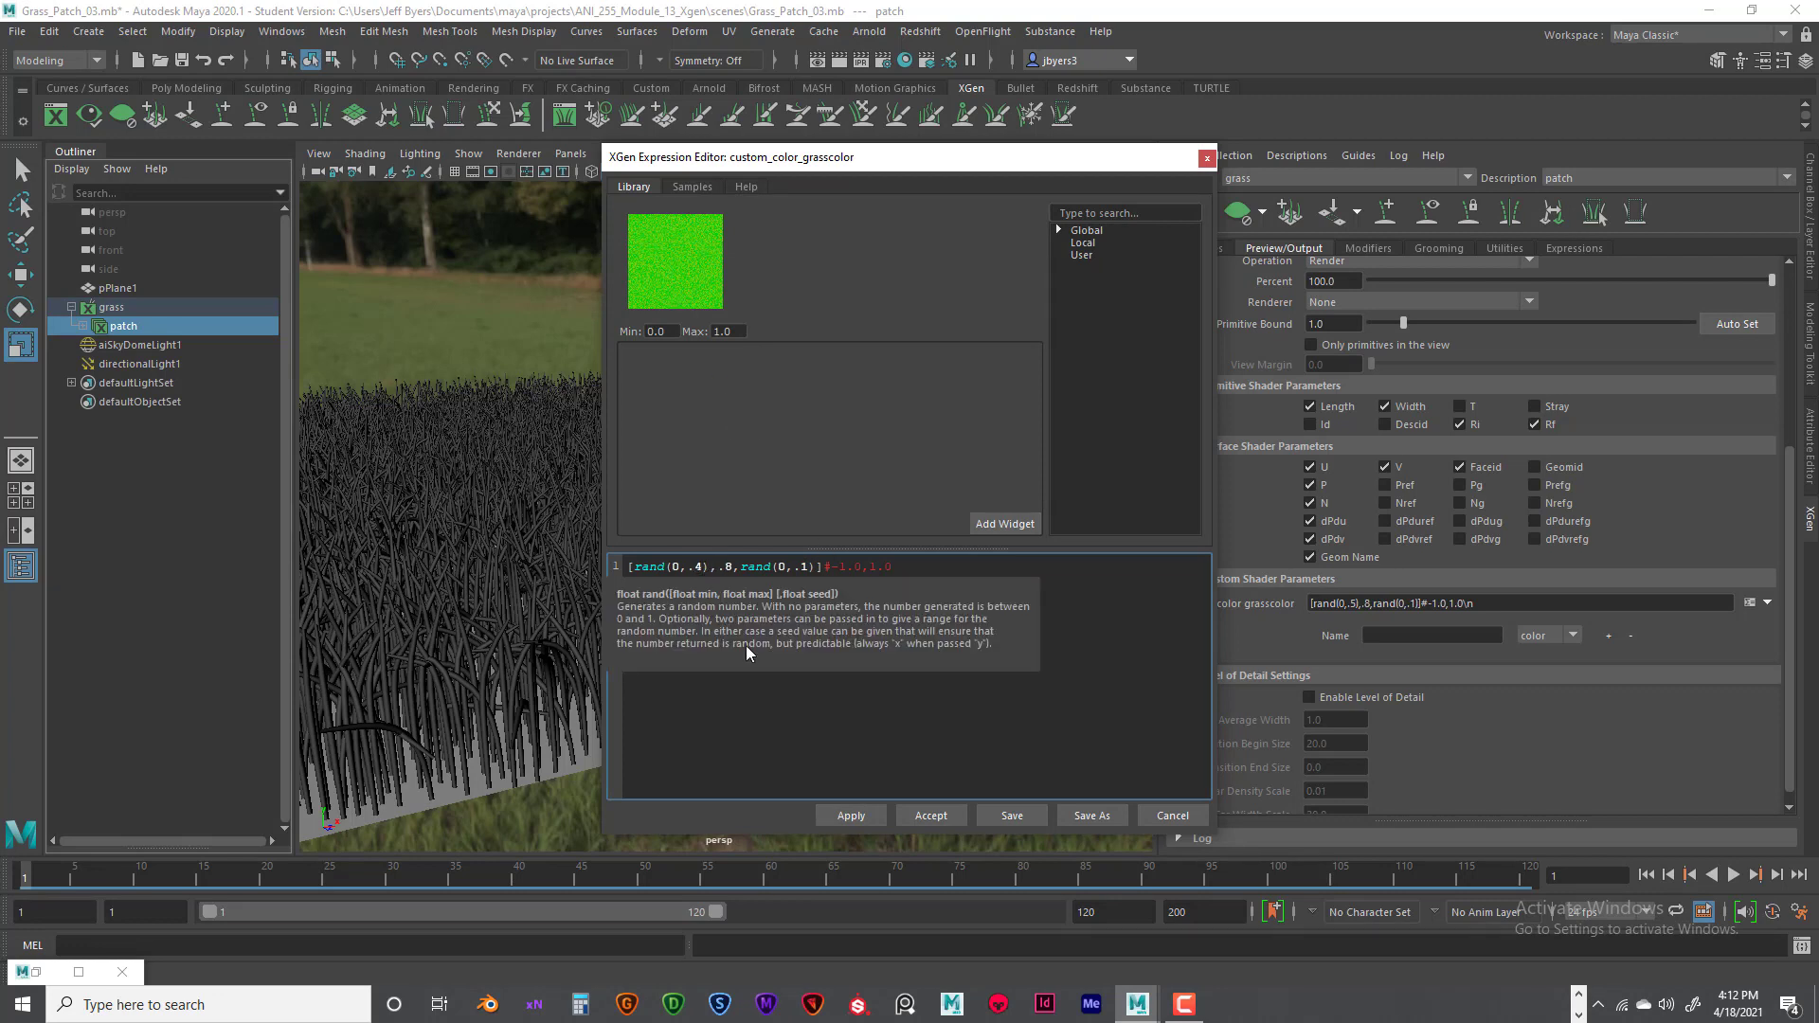
double_click(728, 567)
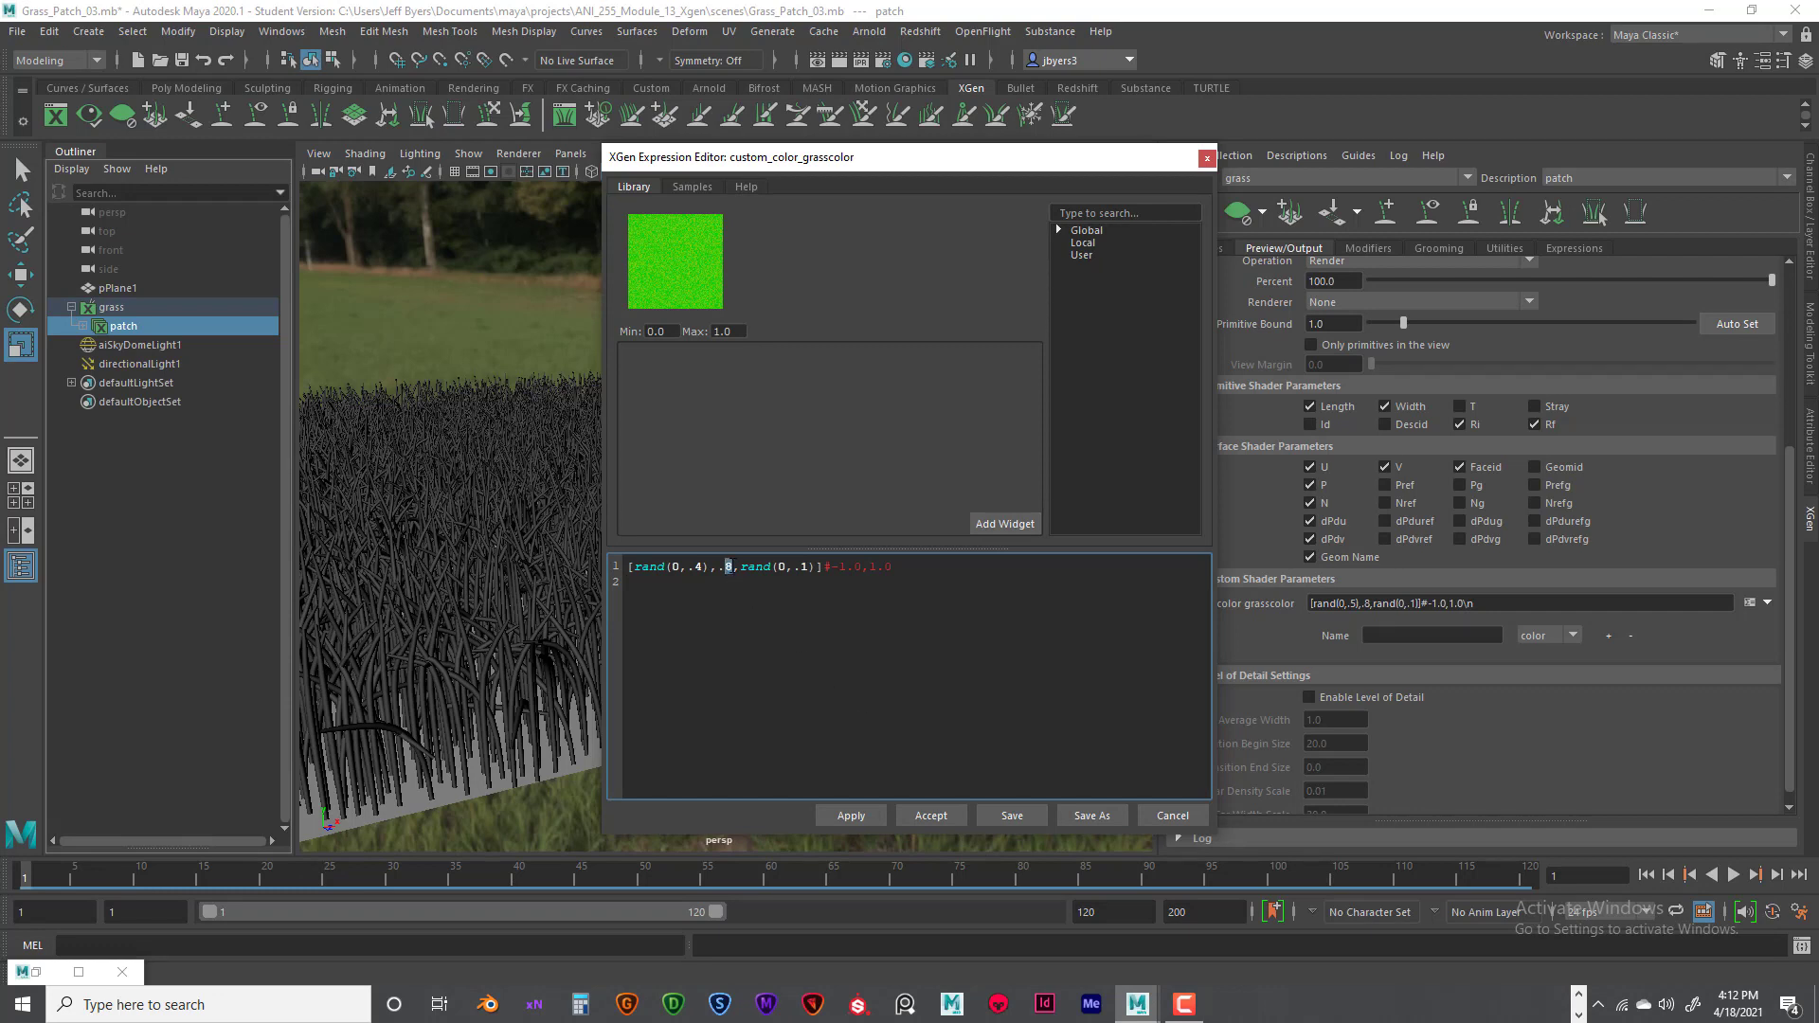
type("6")
double_click(802, 567)
type("05")
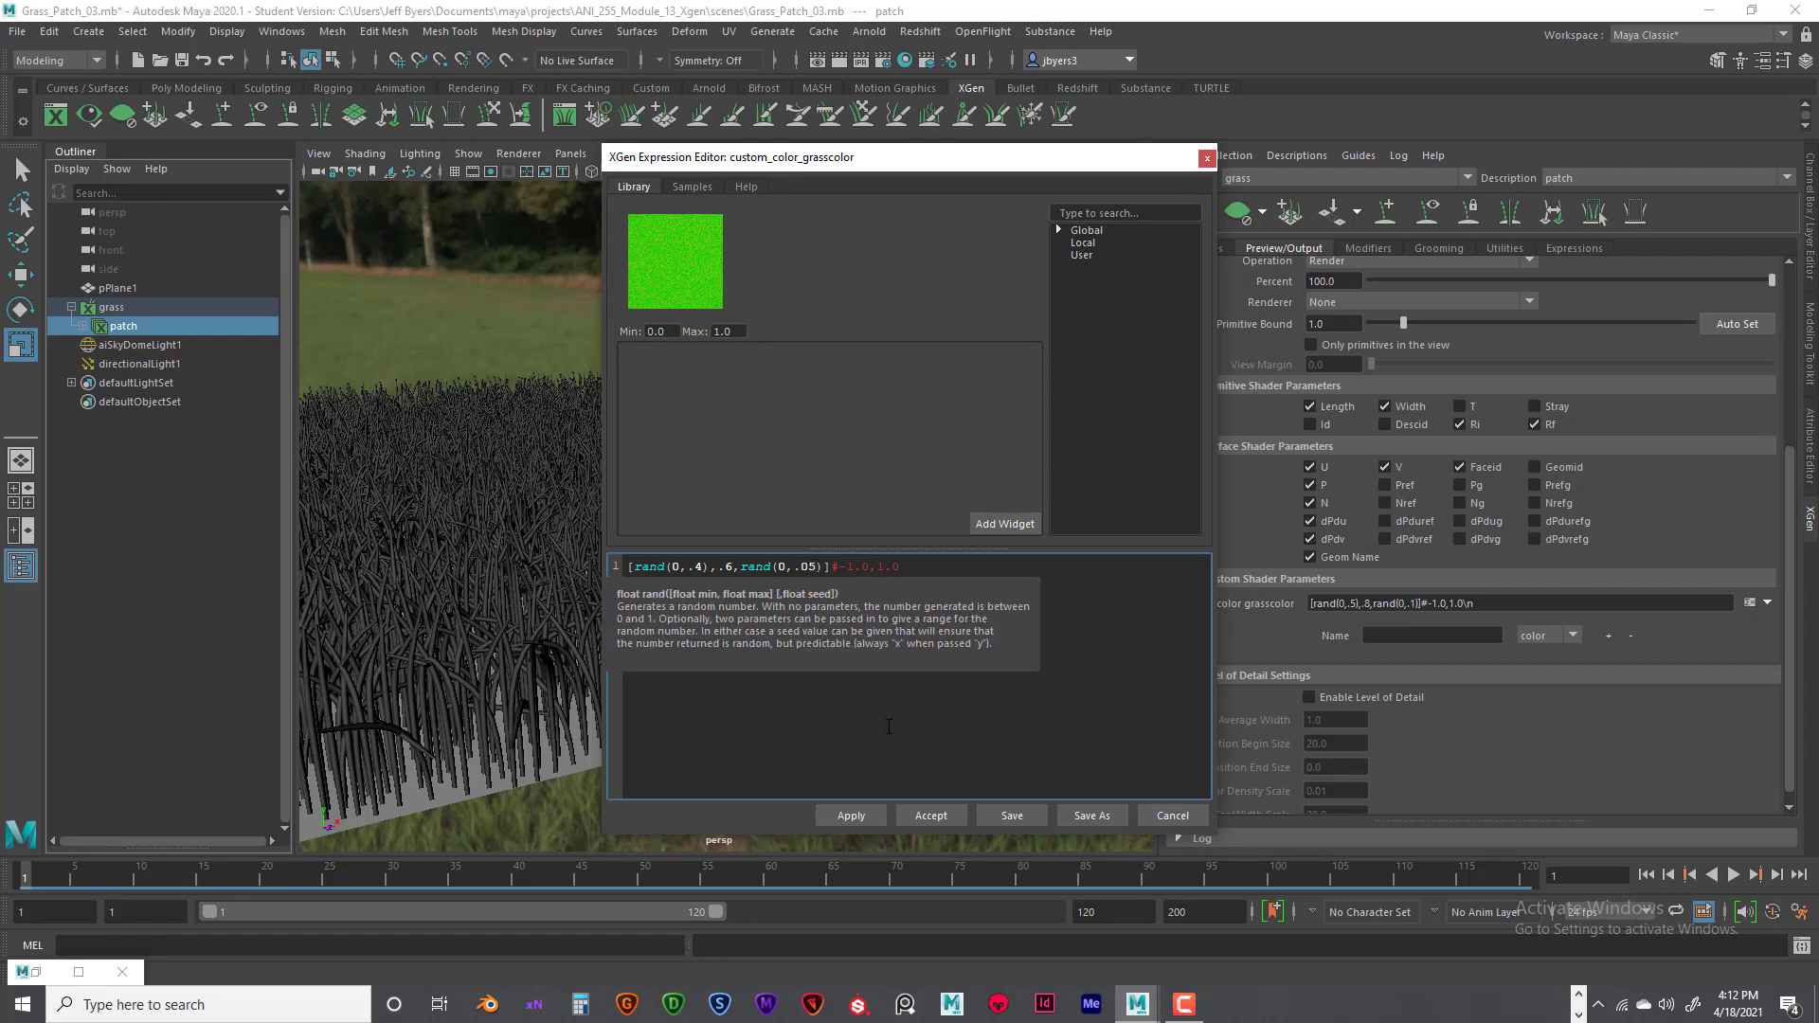
left_click(859, 820)
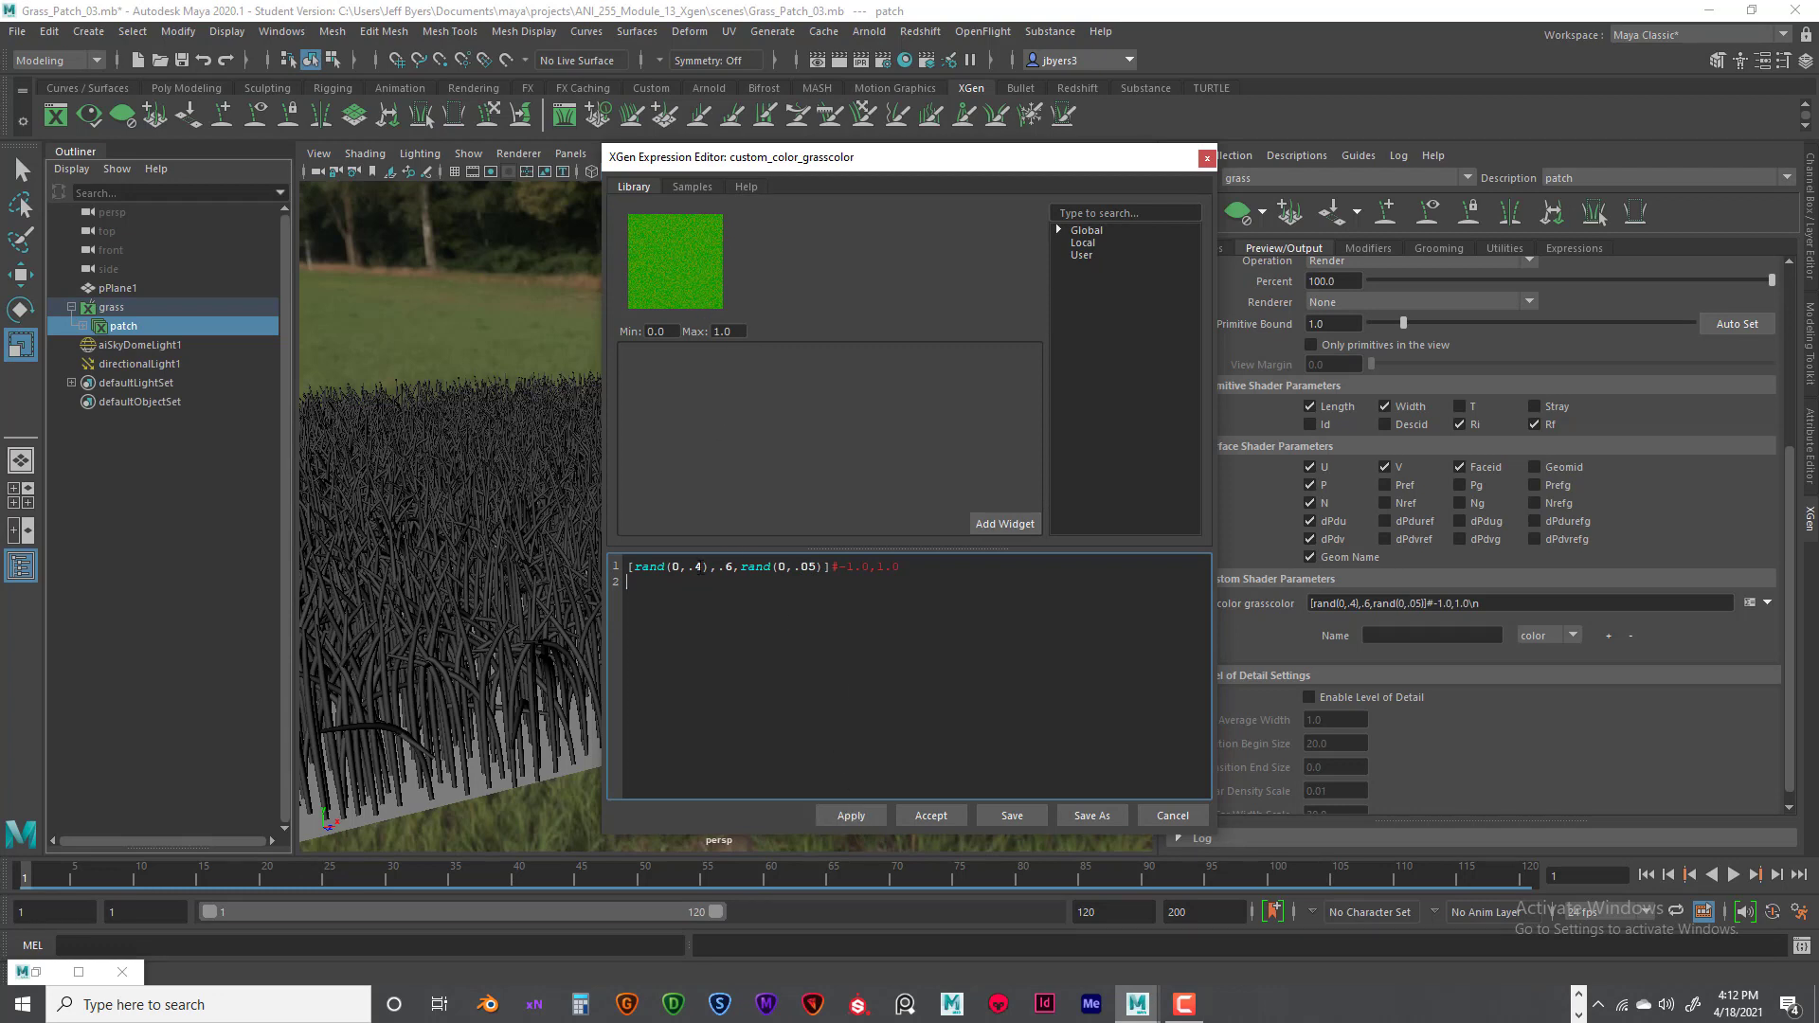
- Set the grasscolor expression to [rand(0,.2),.4,rand(0,.02)], apply it and accept the expression
double_click(698, 567)
type("2")
key("Return")
key("Delete")
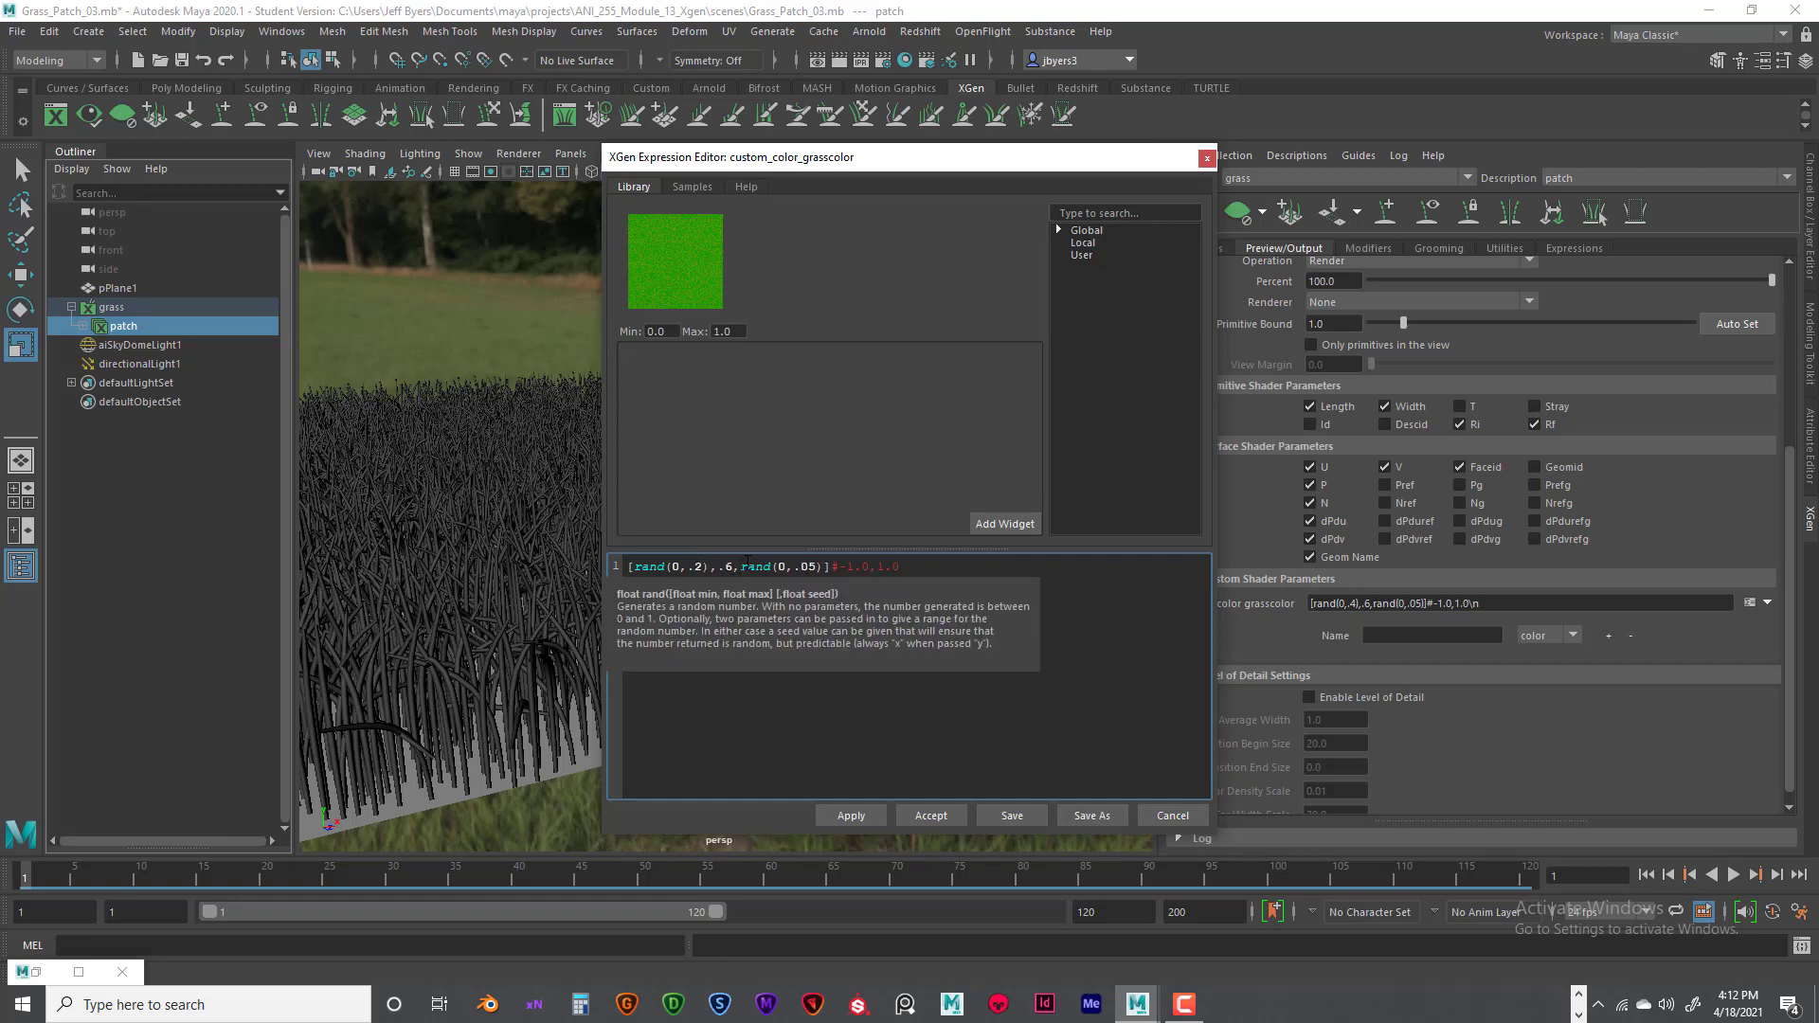
double_click(729, 567)
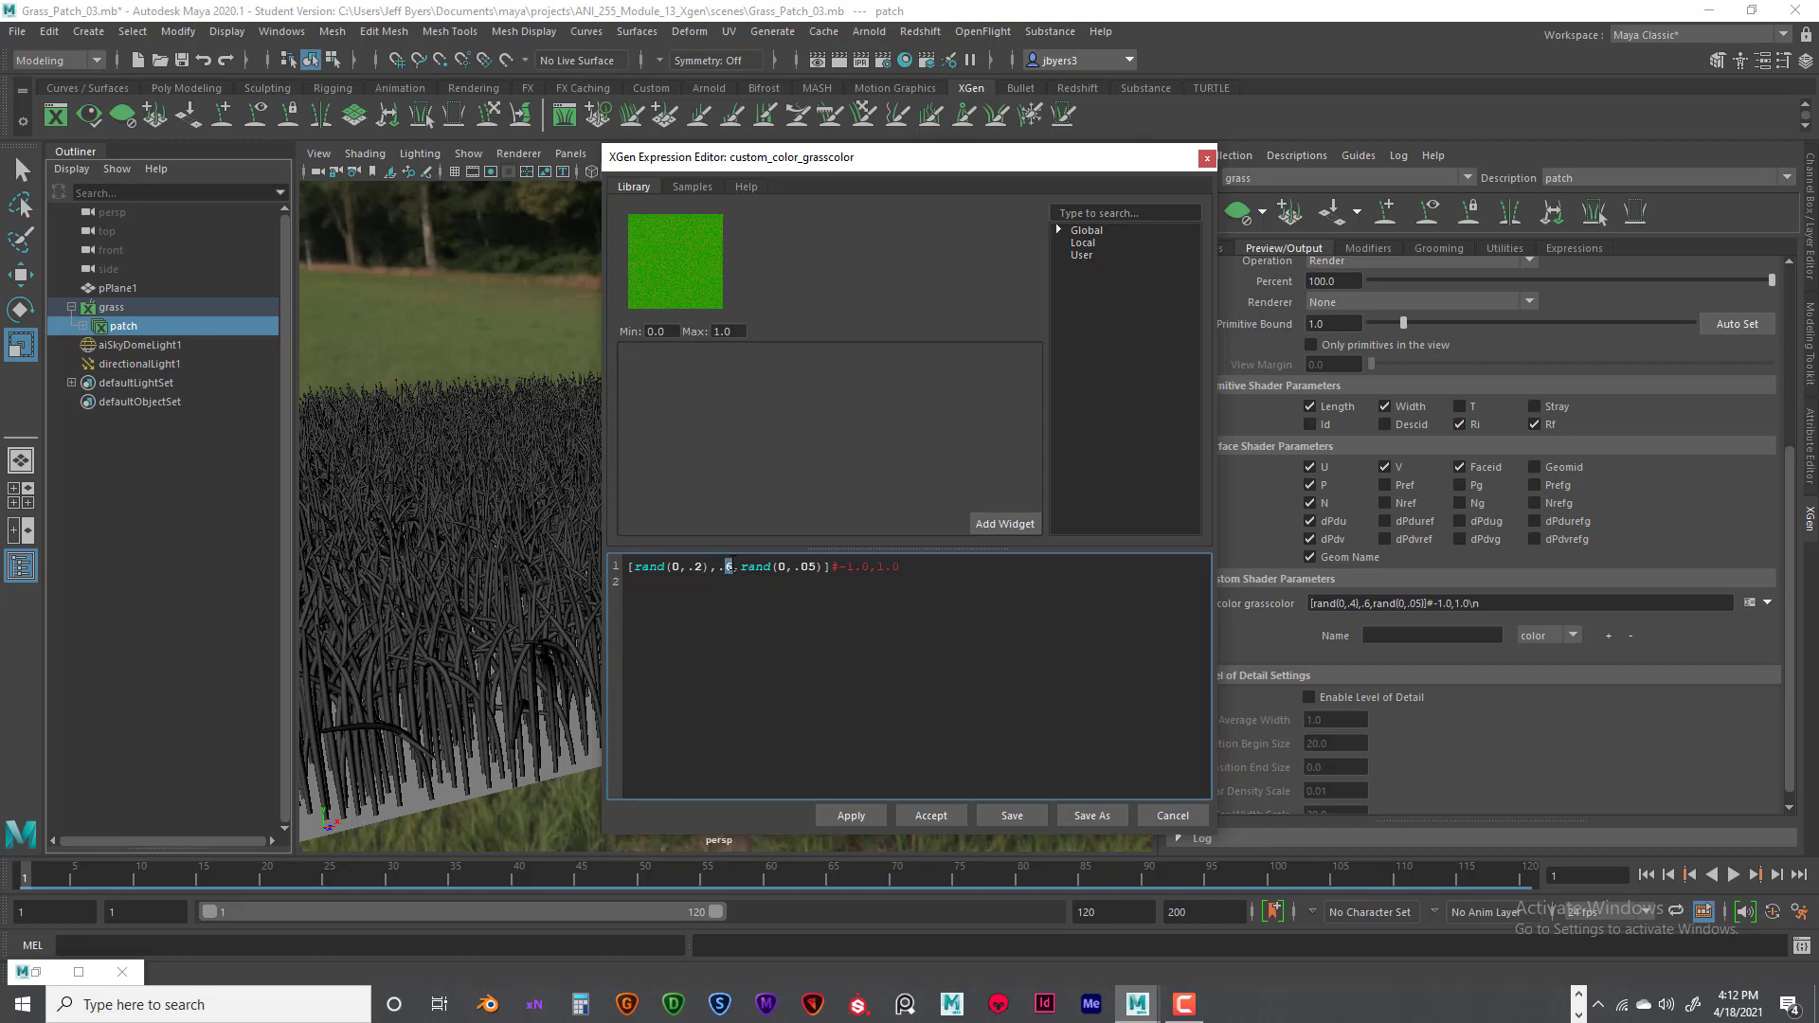
type("4")
left_click_drag(807, 566, 817, 566)
type("2")
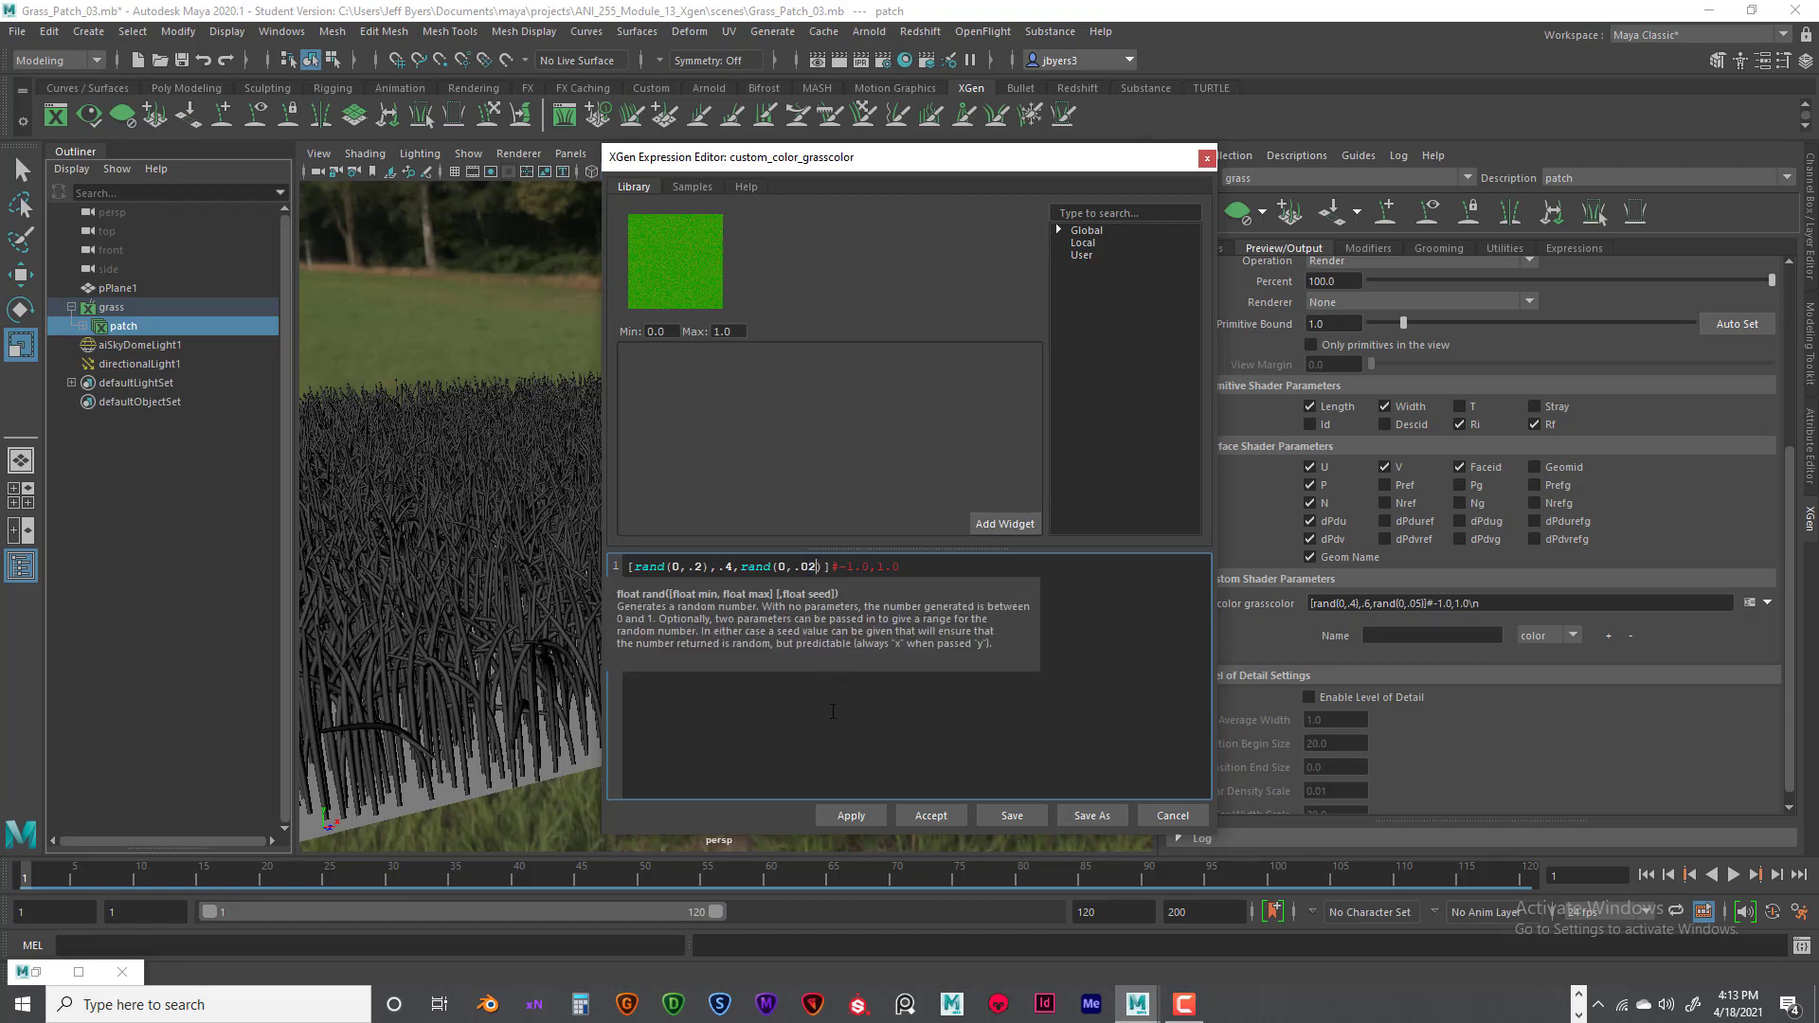
left_click(857, 768)
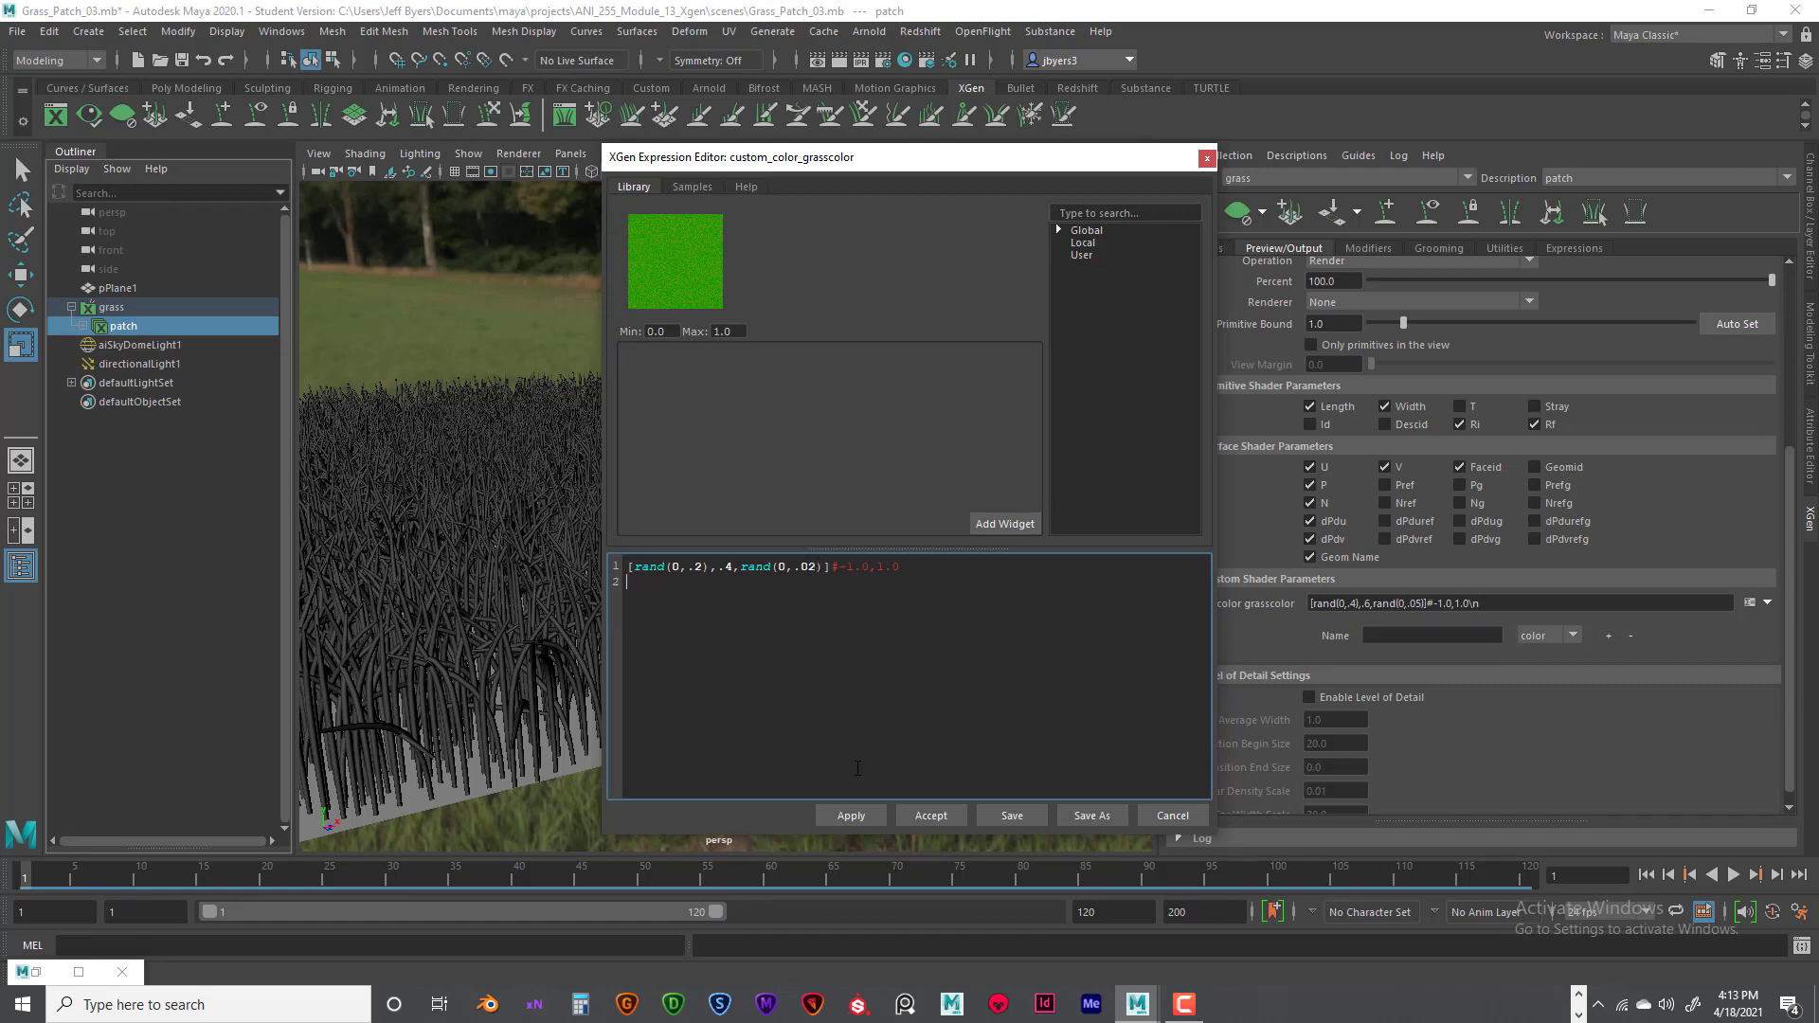
left_click(850, 817)
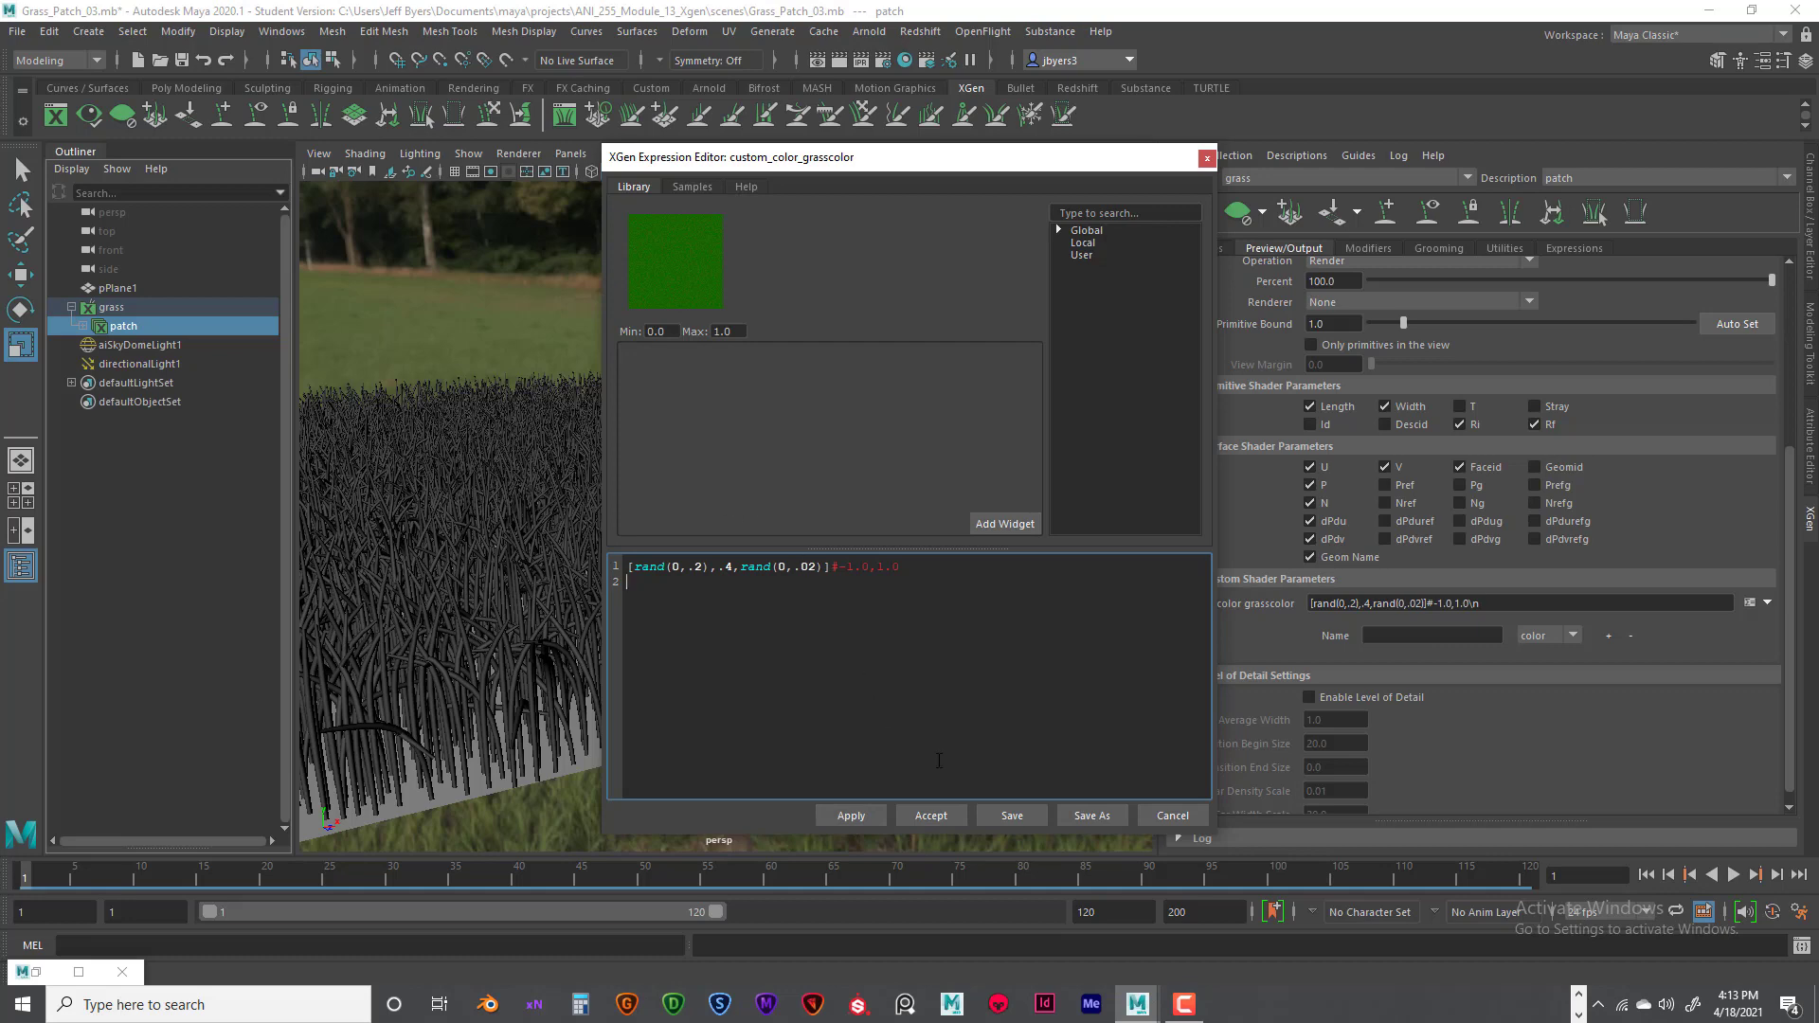
left_click(936, 816)
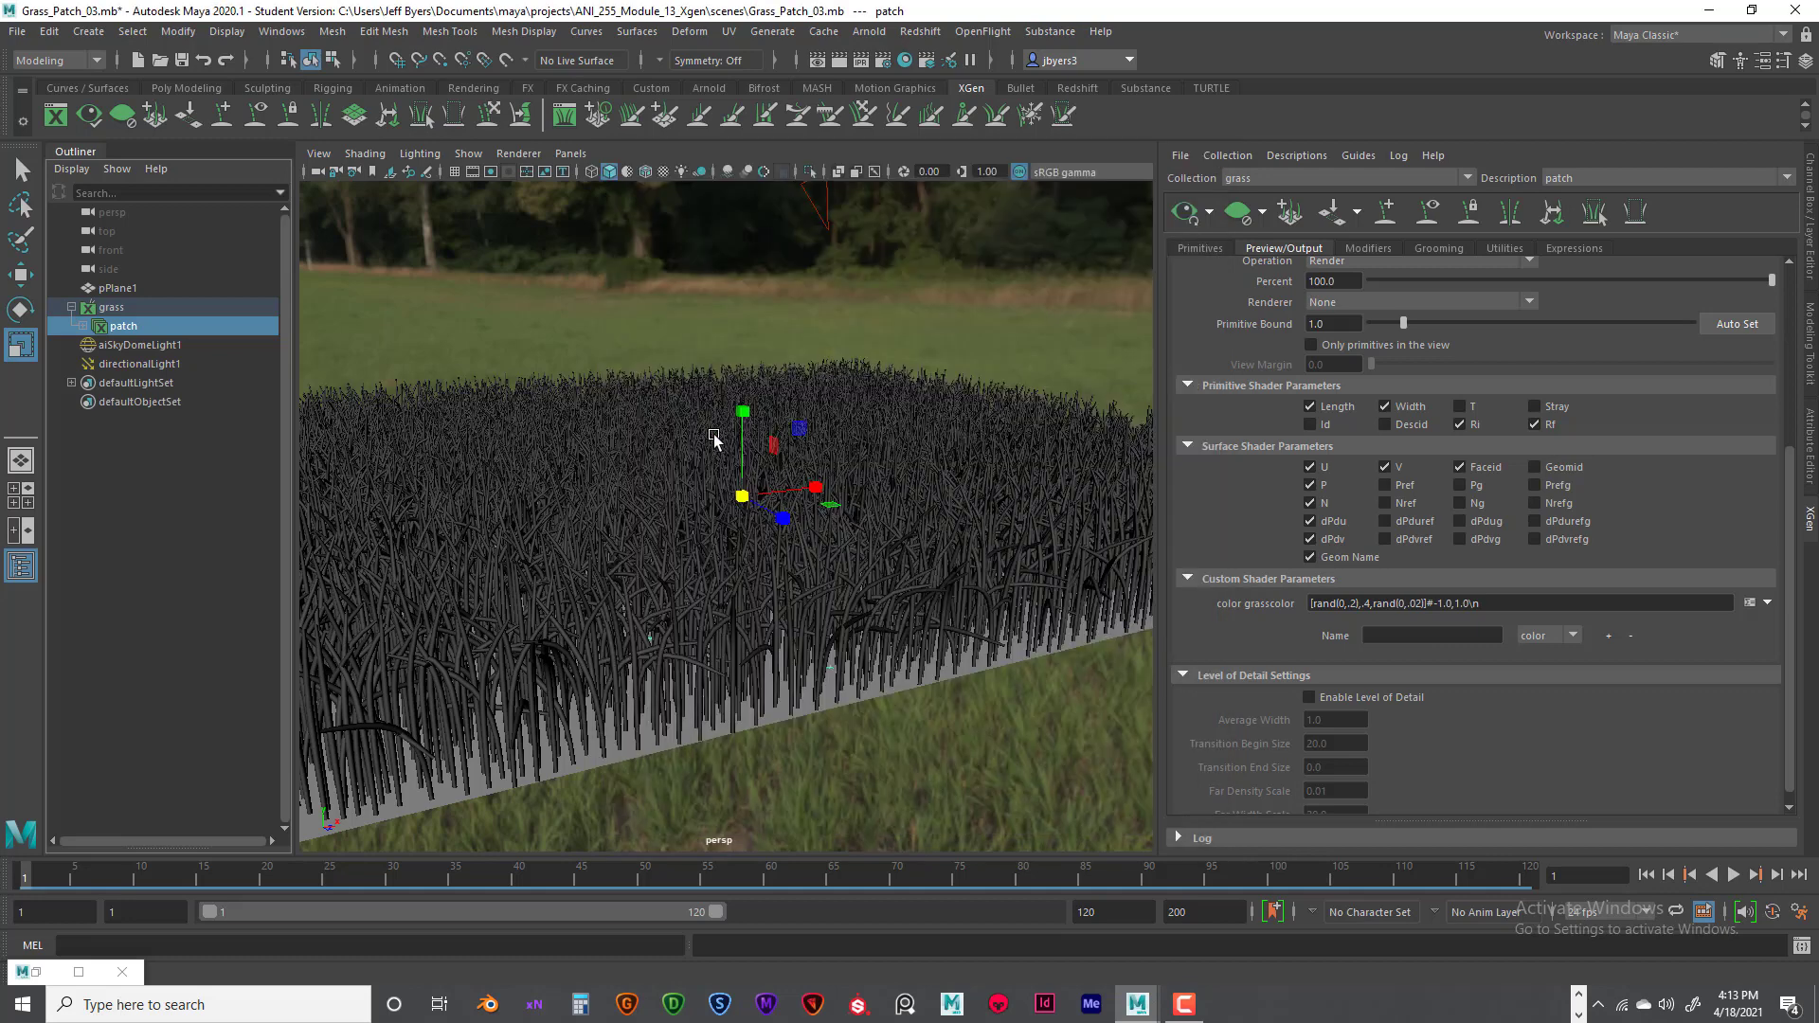
- Render the current frame with Arnold, check the grass colour, and close the render window
left_click(839, 61)
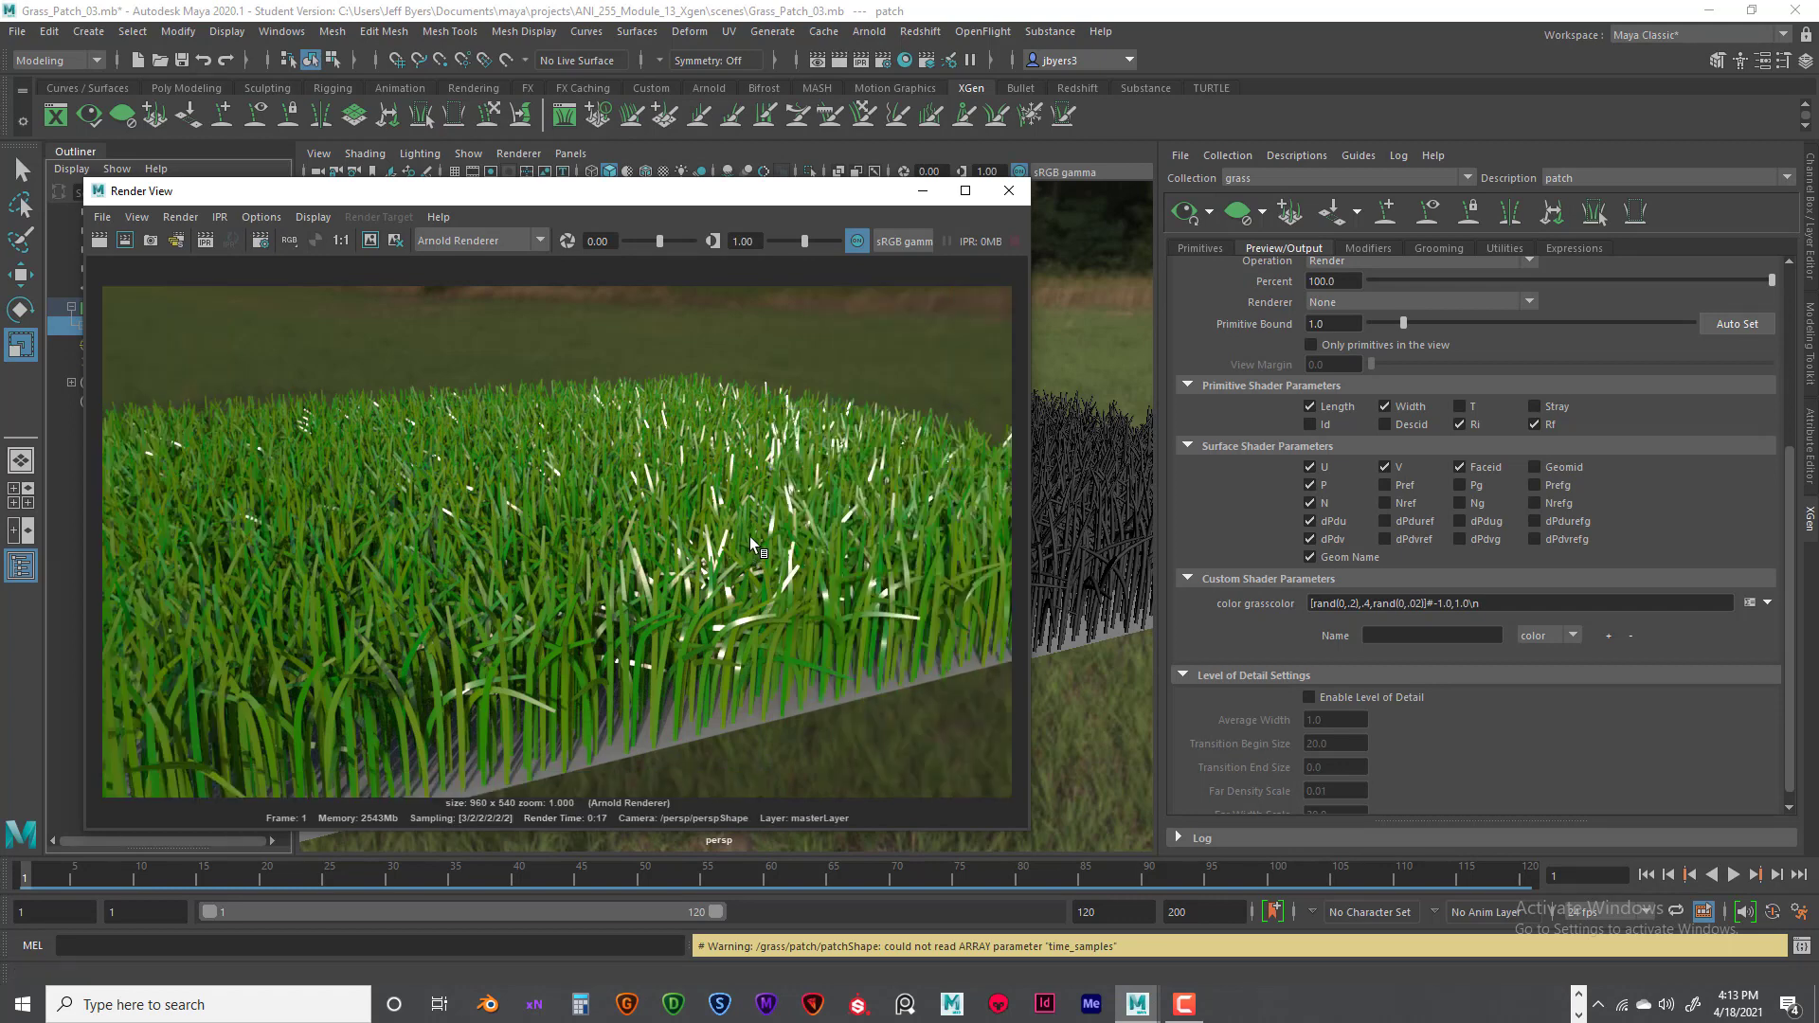
scroll(748, 536, "down", 1)
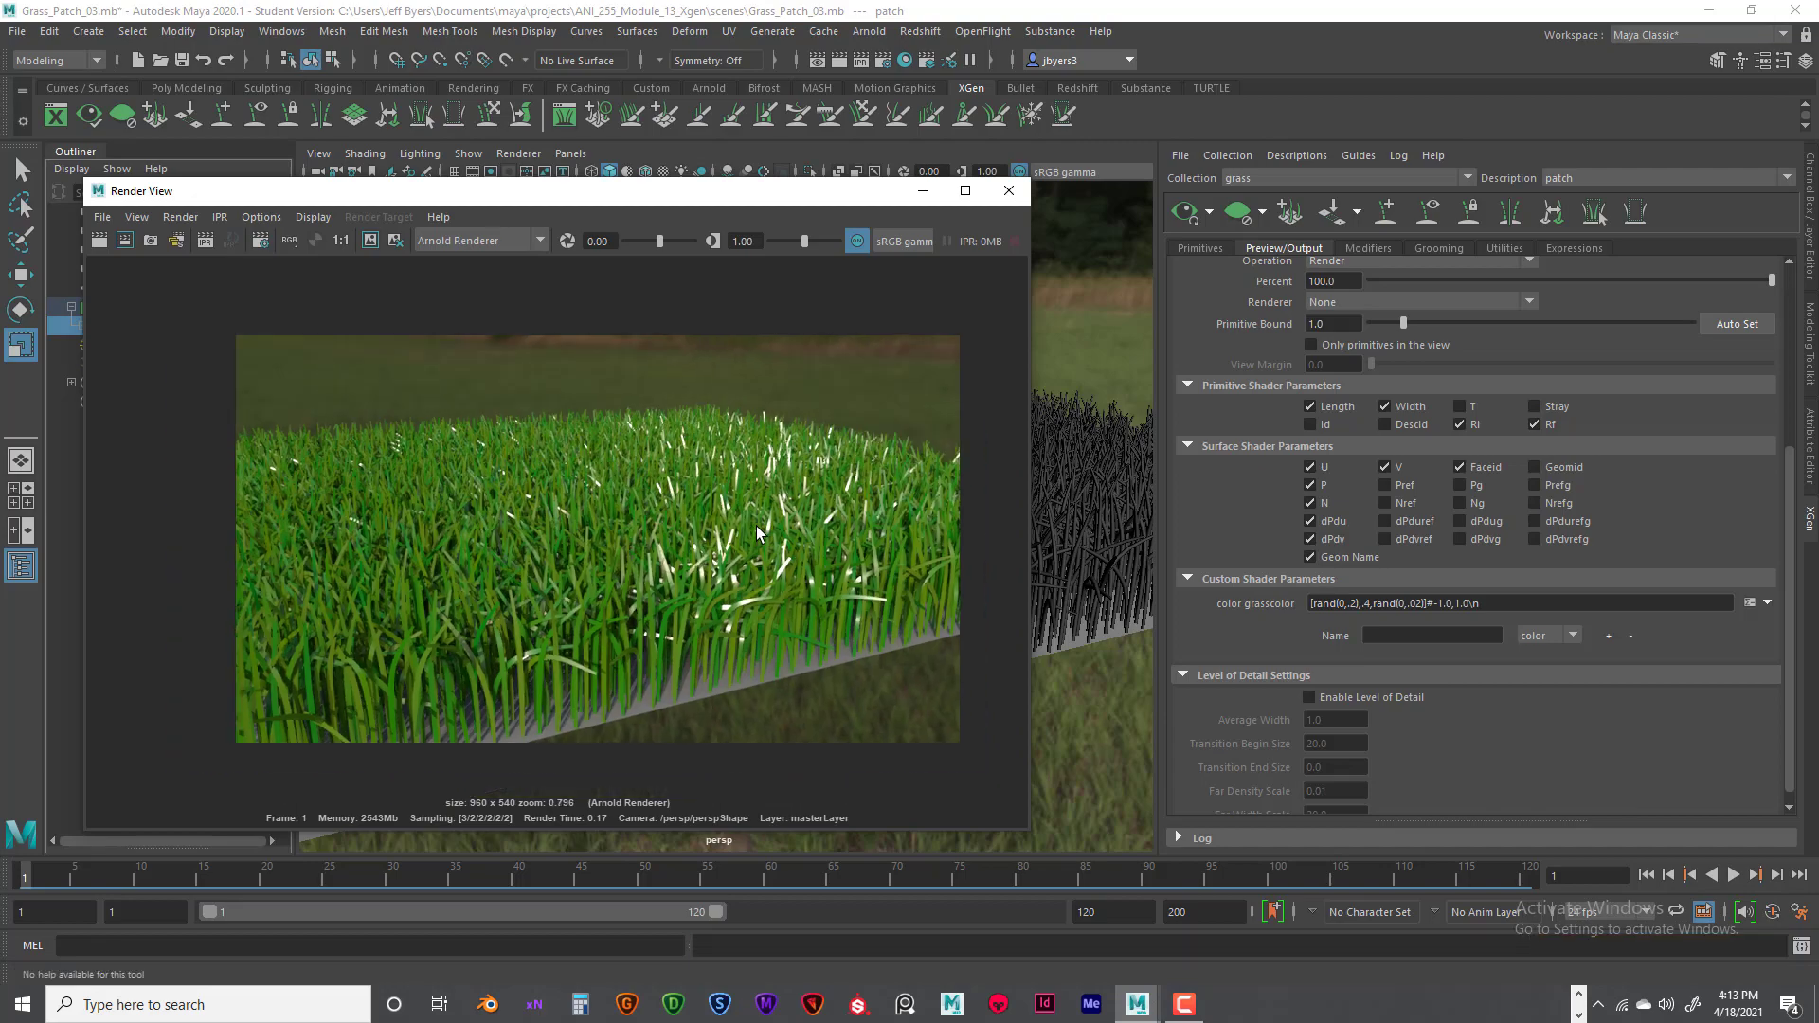
left_click(1004, 196)
- Reopen the grasscolor expression, change it to [rand(0,.1),.2,rand(0,.01)], apply it and accept
scroll(753, 471, "down", 3)
mouse_move(753, 470)
left_mouse_down("alt")
mouse_move(686, 463)
mouse_move(724, 479)
left_mouse_up("alt")
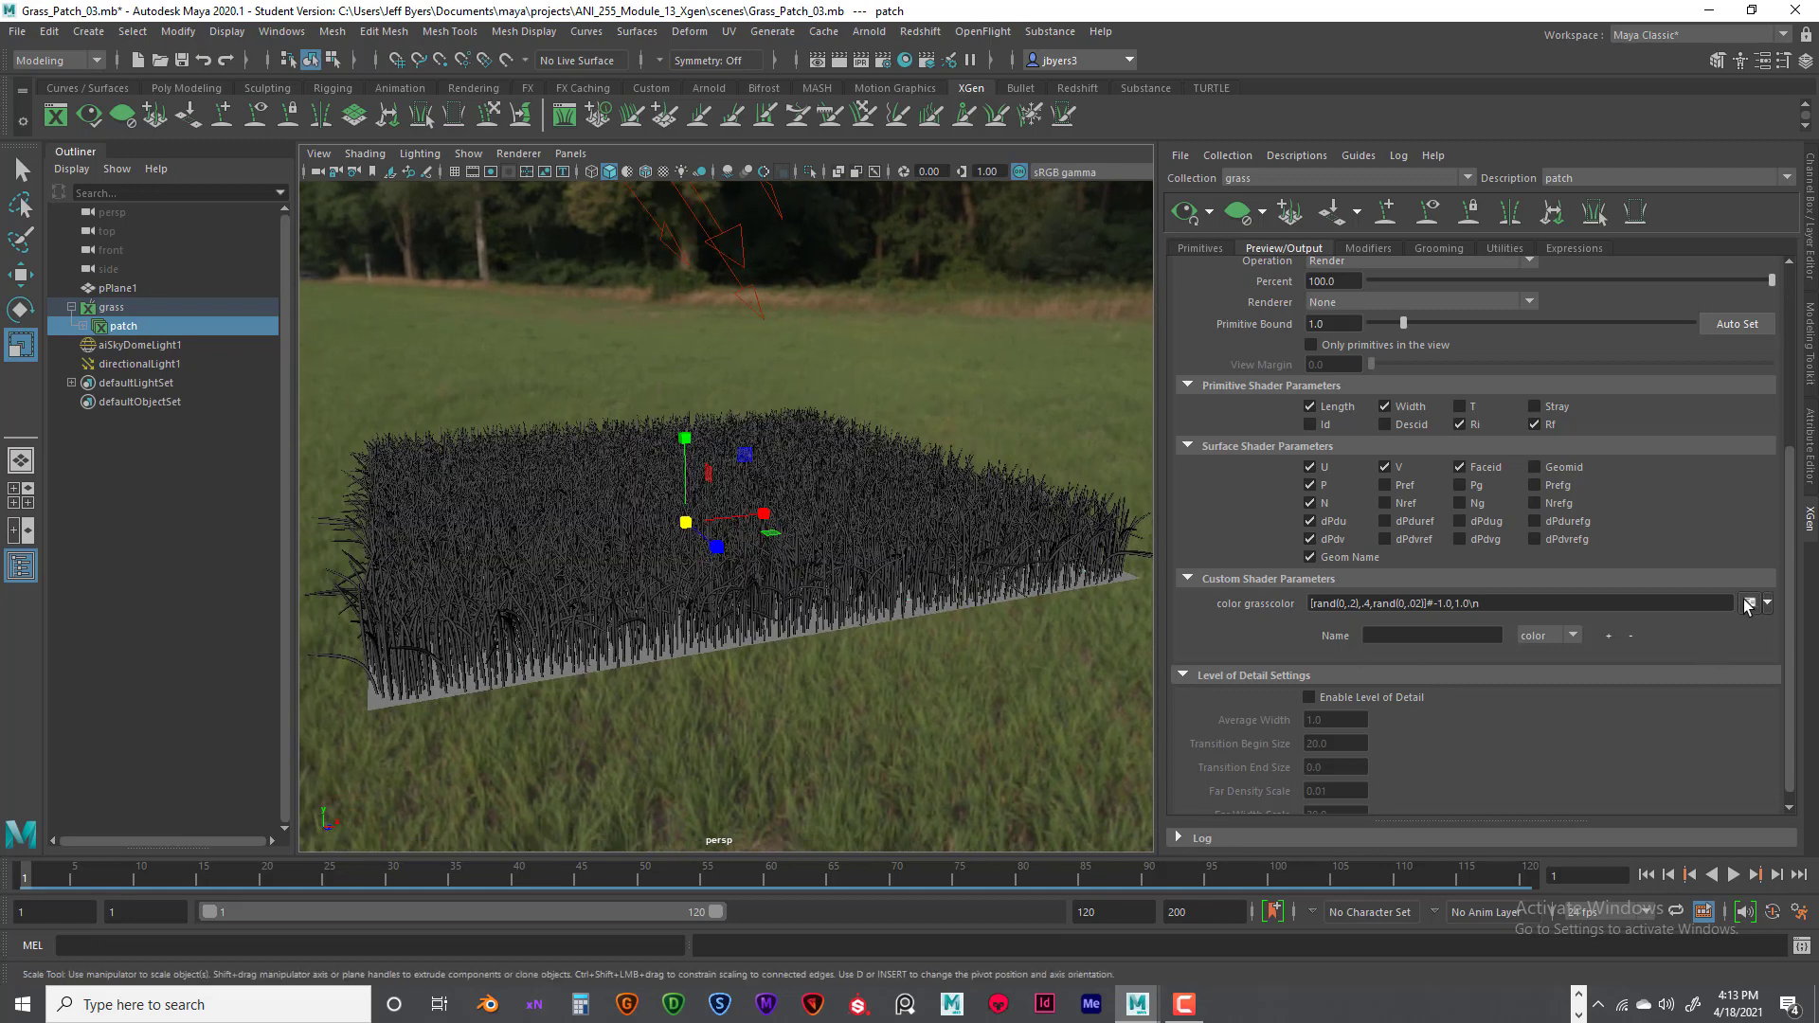
left_click(1749, 603)
double_click(698, 566)
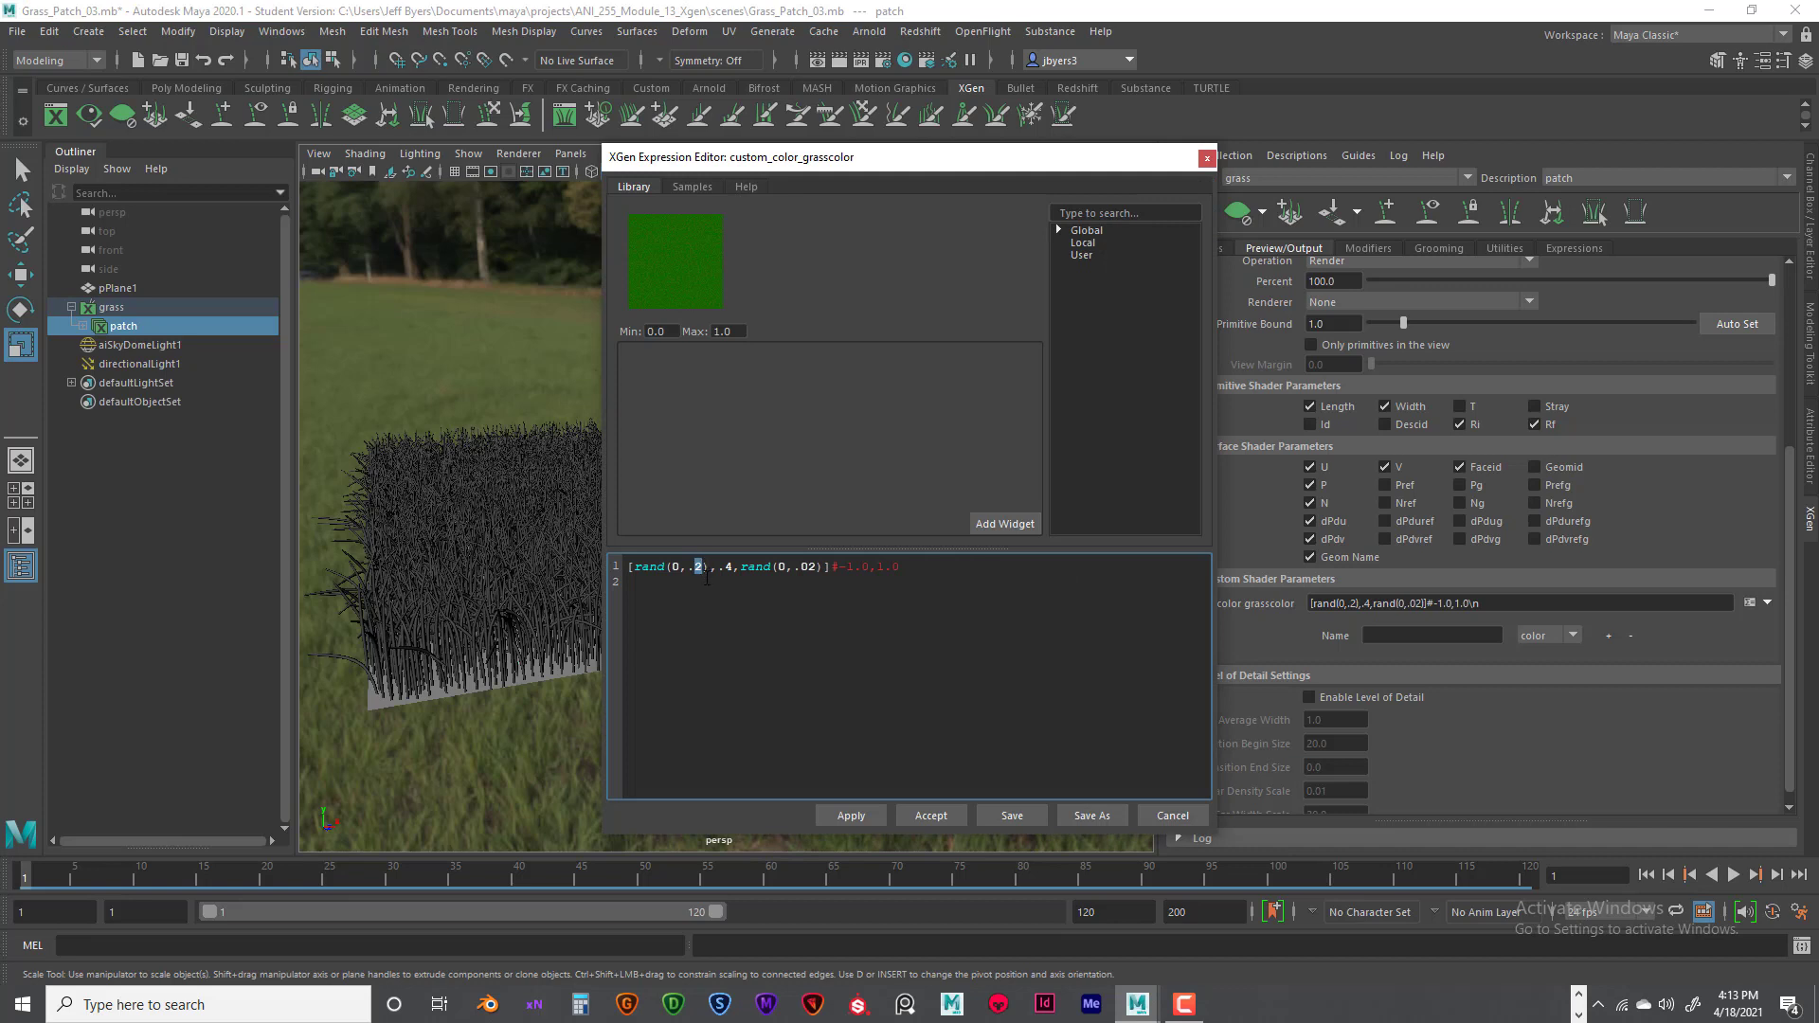
type("1")
double_click(811, 566)
type("1")
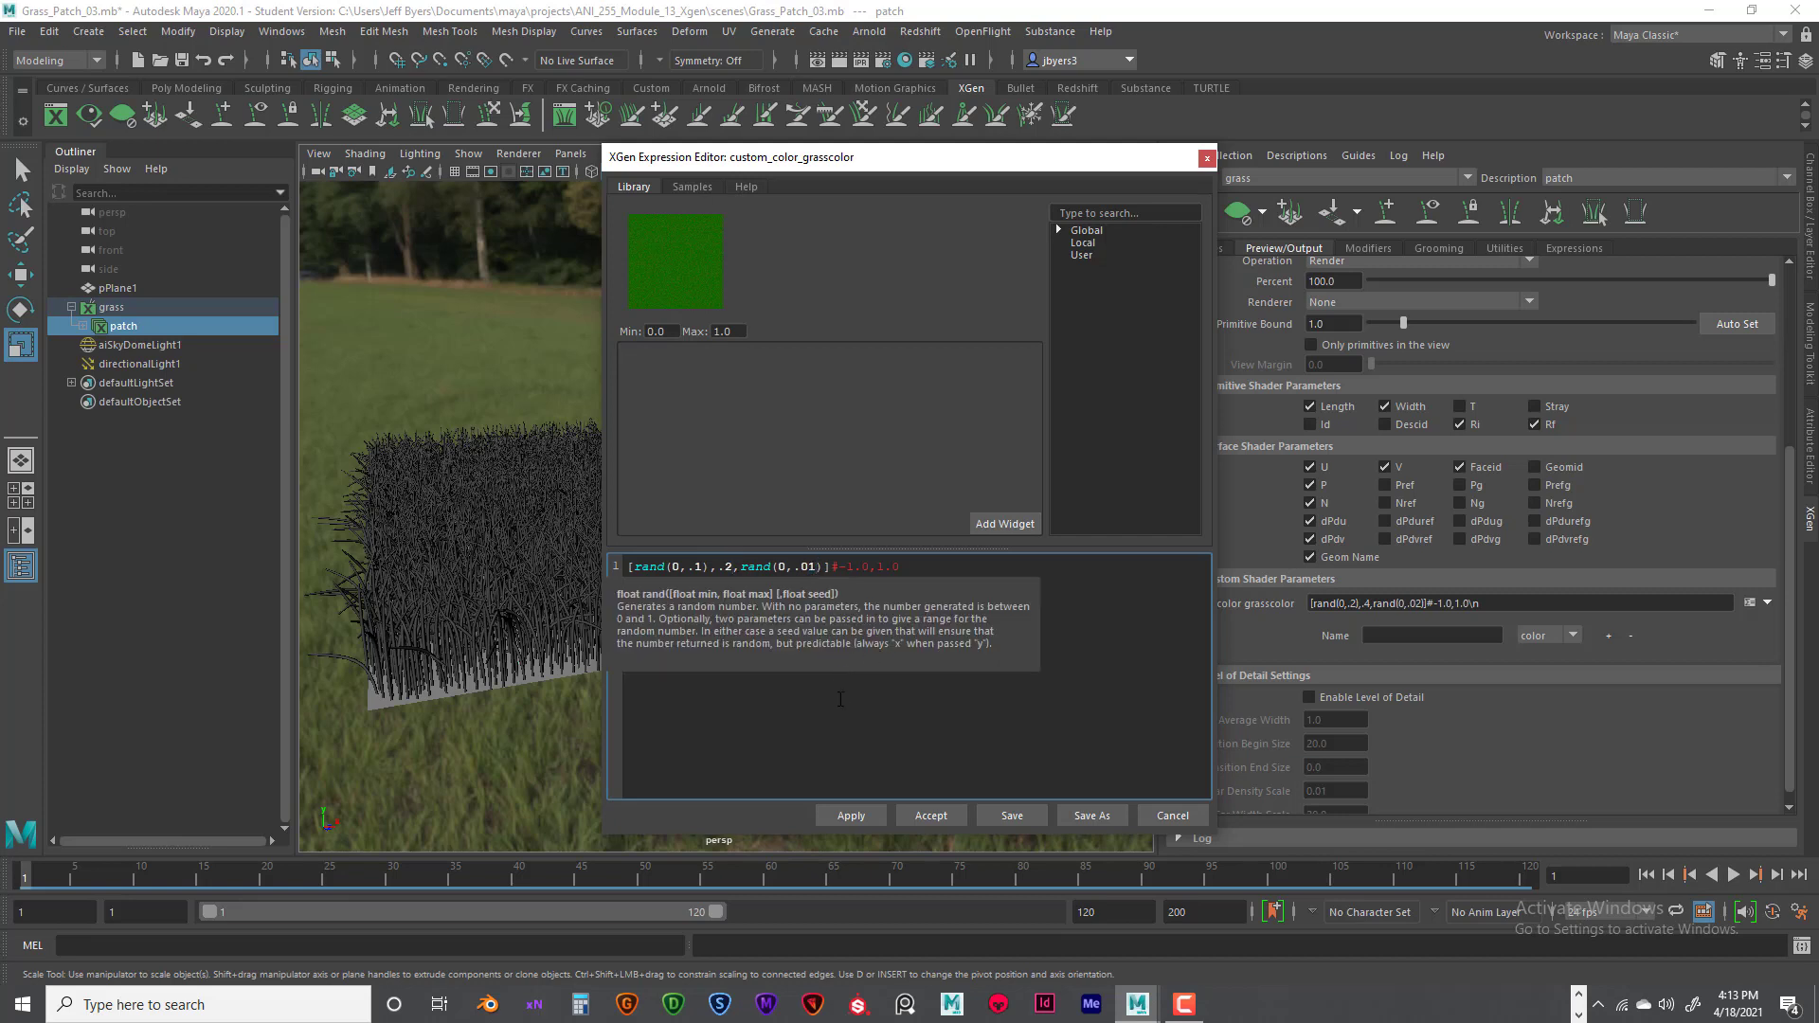
left_click(857, 815)
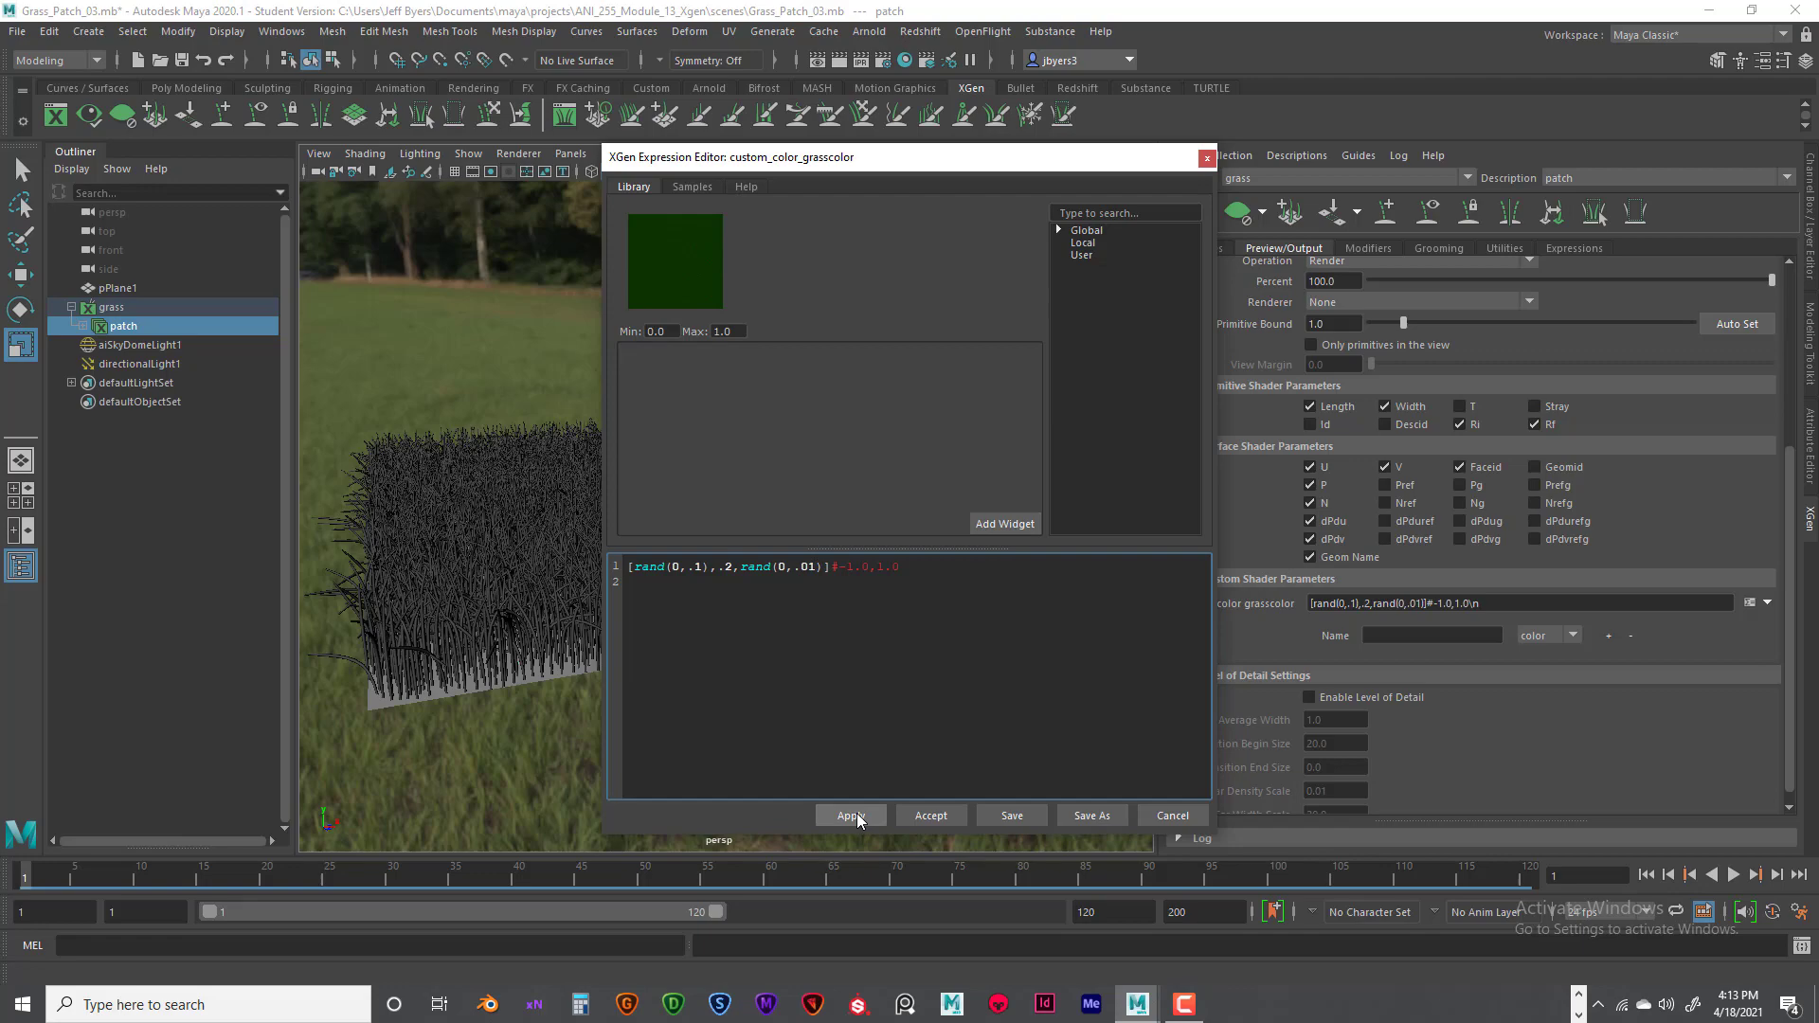
left_click(938, 816)
- Render the grass patch with Arnold from a slightly changed angle, inspect the darker greens, and close the render
left_click_drag(788, 679, 799, 671, "alt")
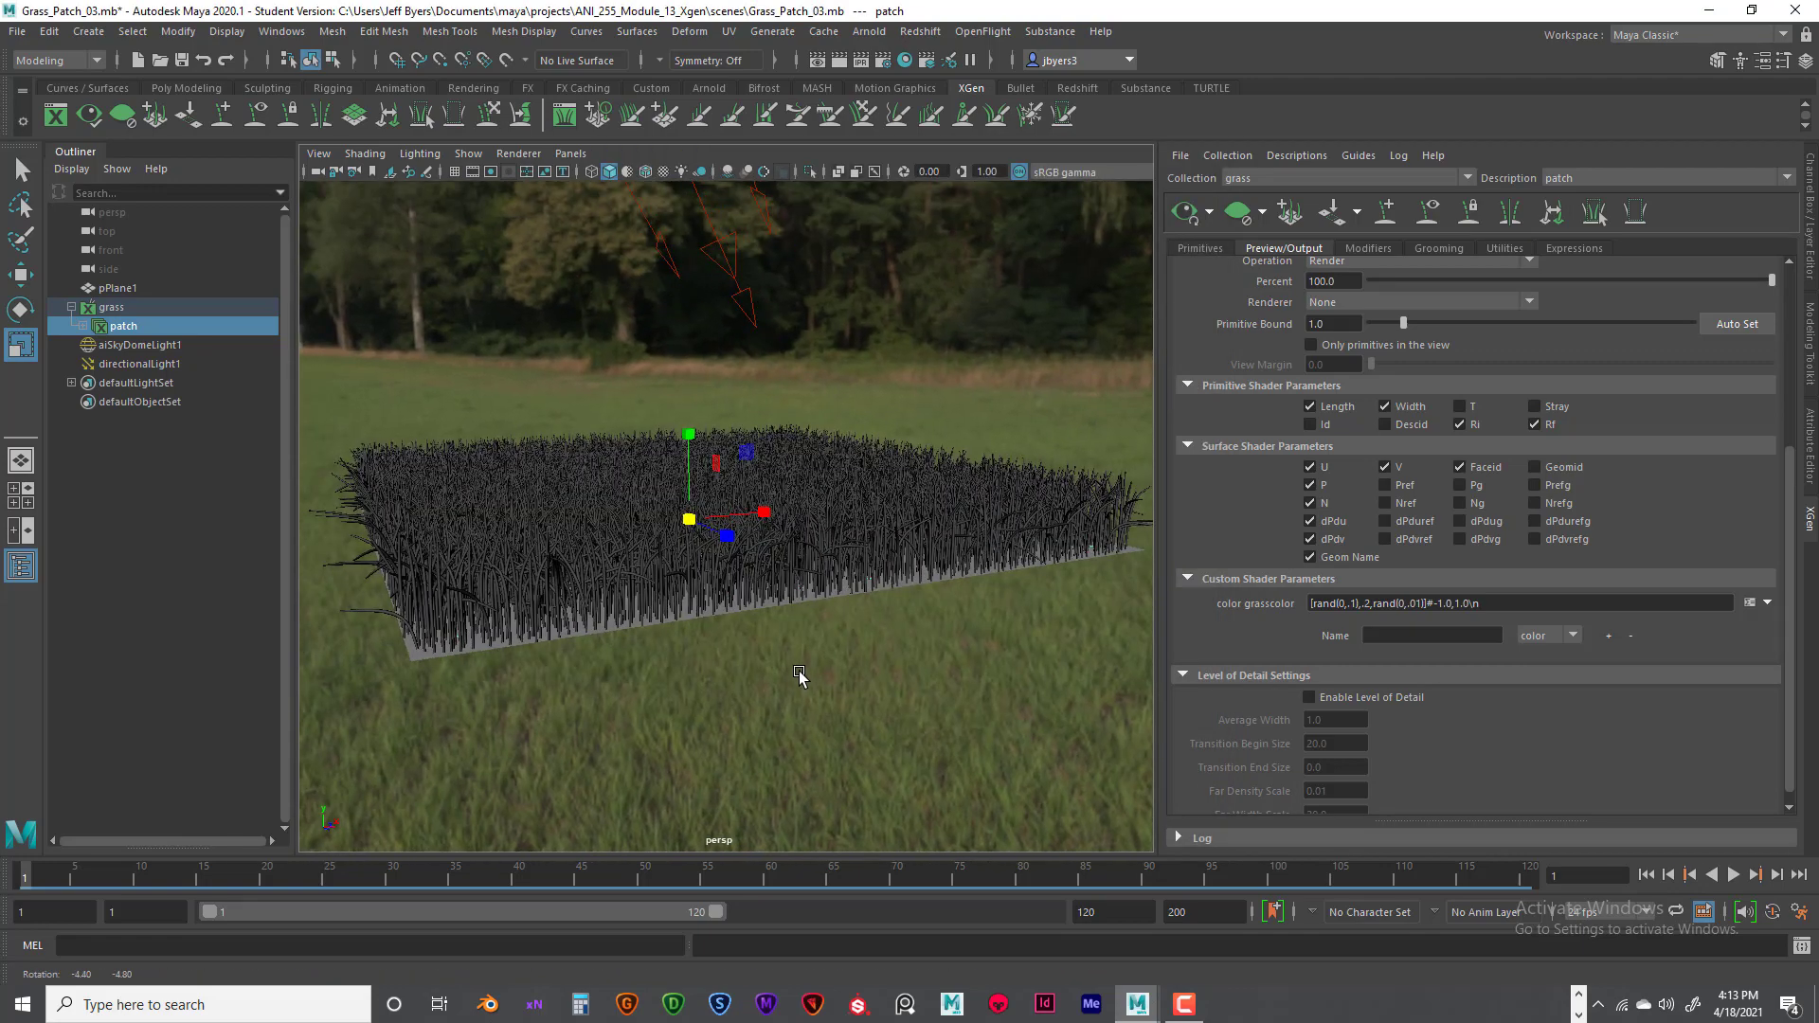
right_click_drag(796, 672, 834, 688, "alt")
mouse_move(794, 664)
left_mouse_down("alt")
mouse_move(782, 674)
mouse_move(812, 669)
left_mouse_up("alt")
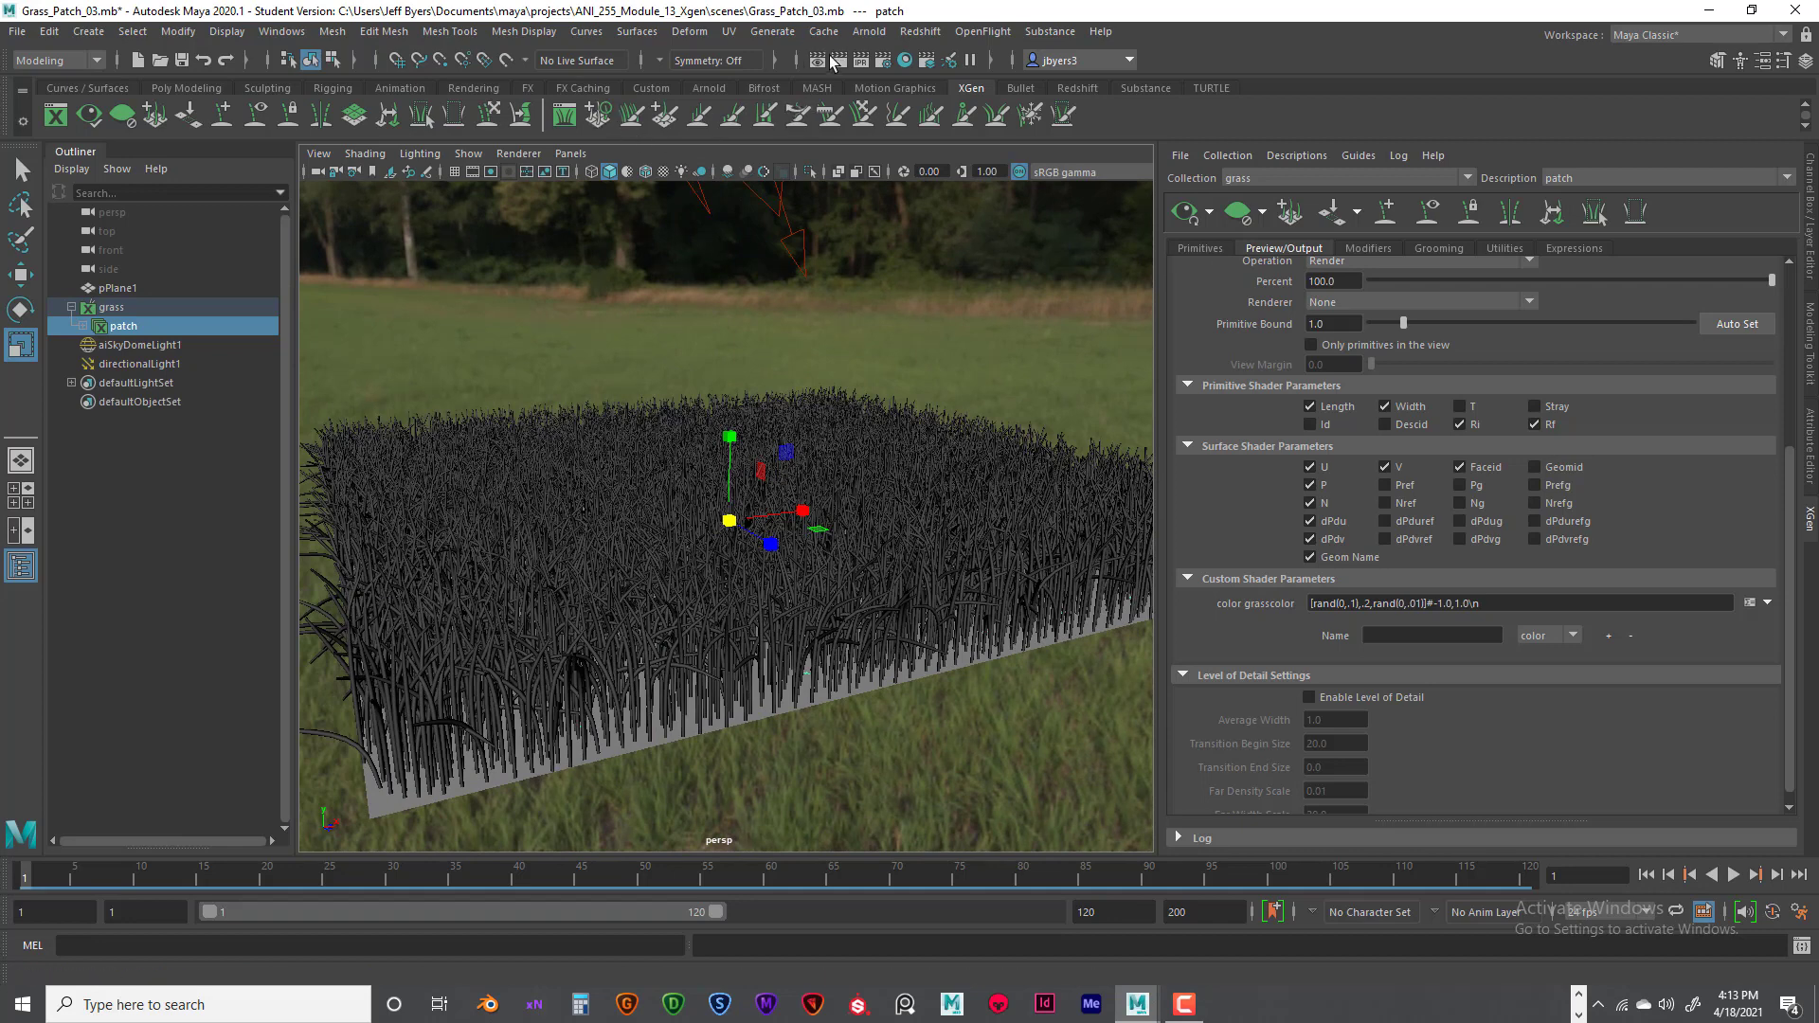
left_click(835, 60)
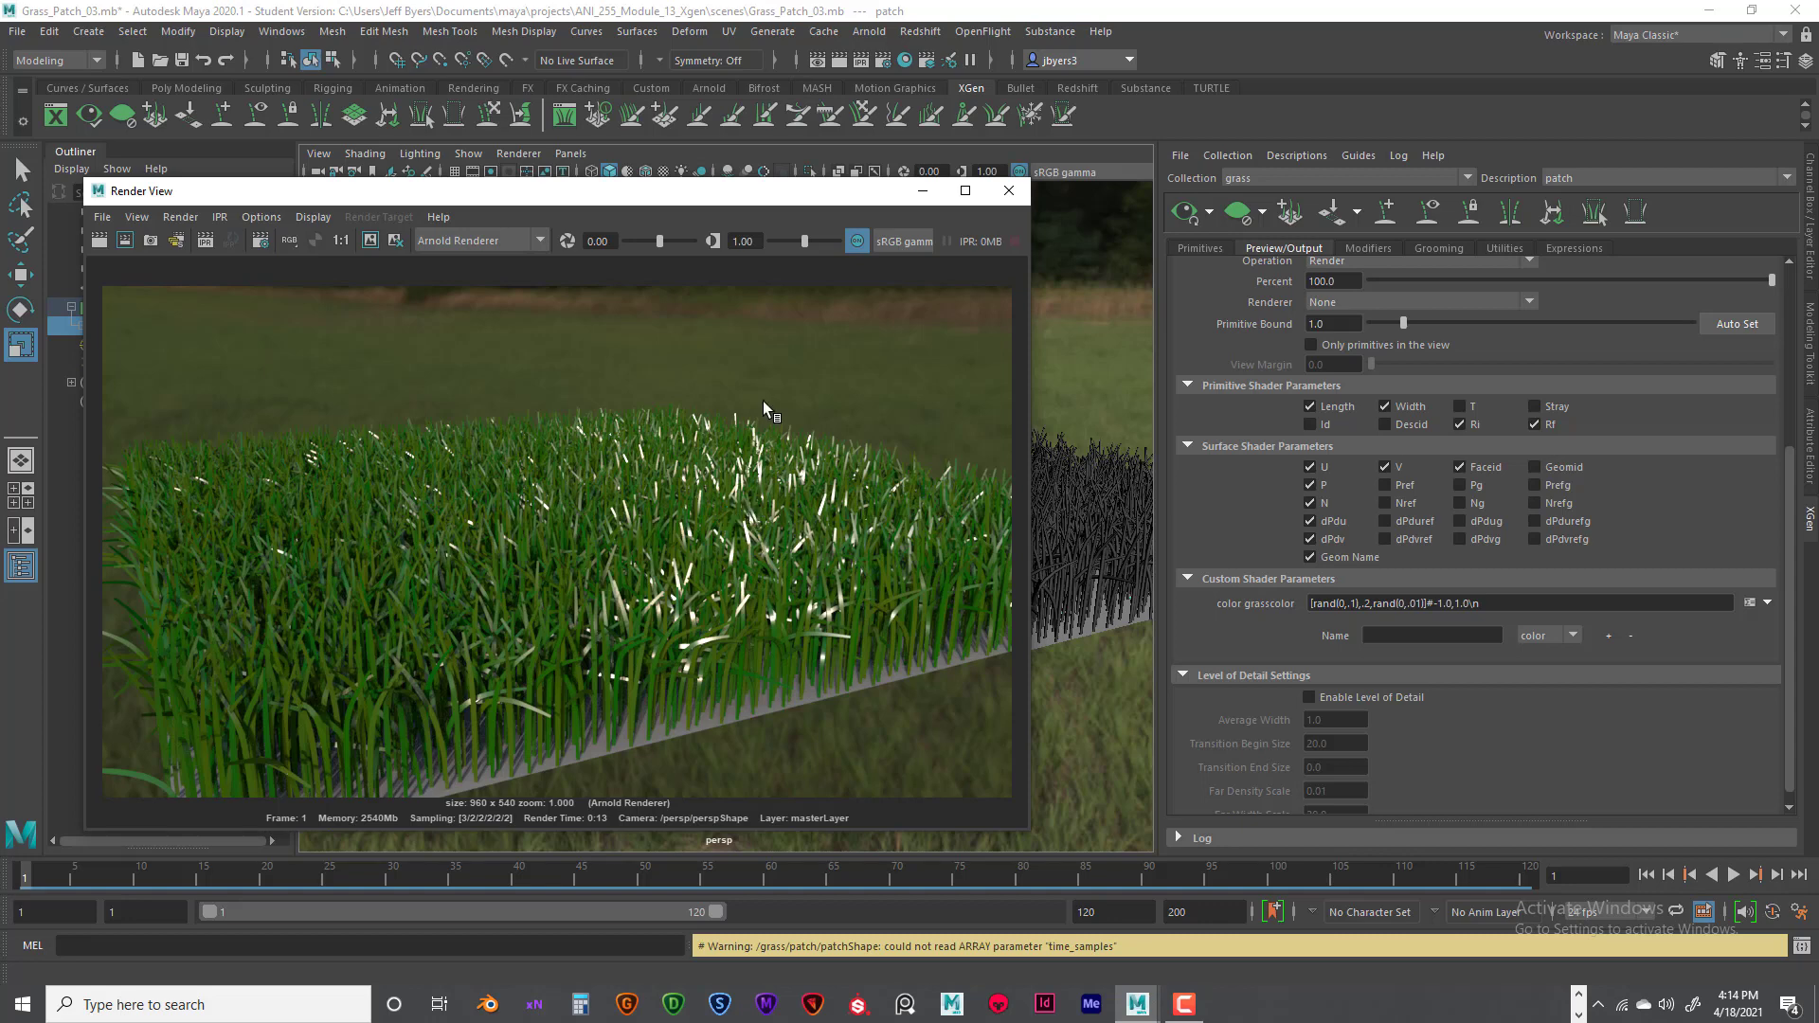
middle_click_drag(837, 437, 837, 429, "alt")
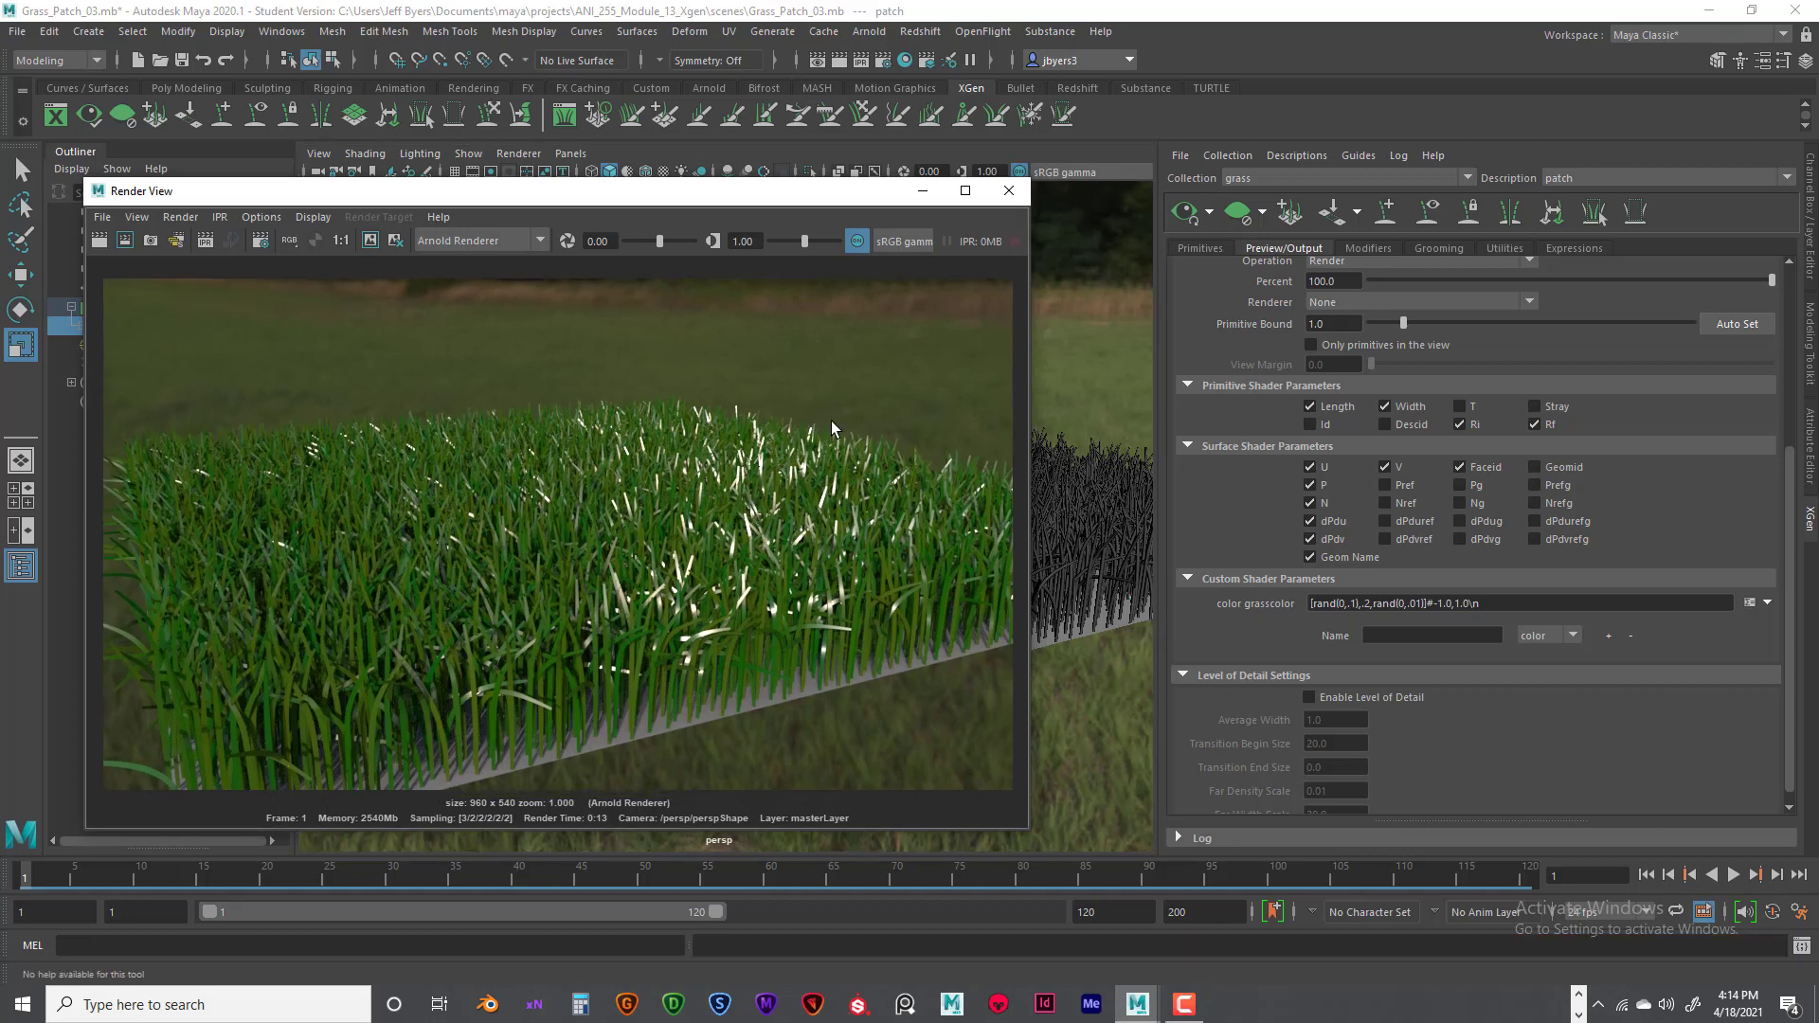
left_click(1008, 192)
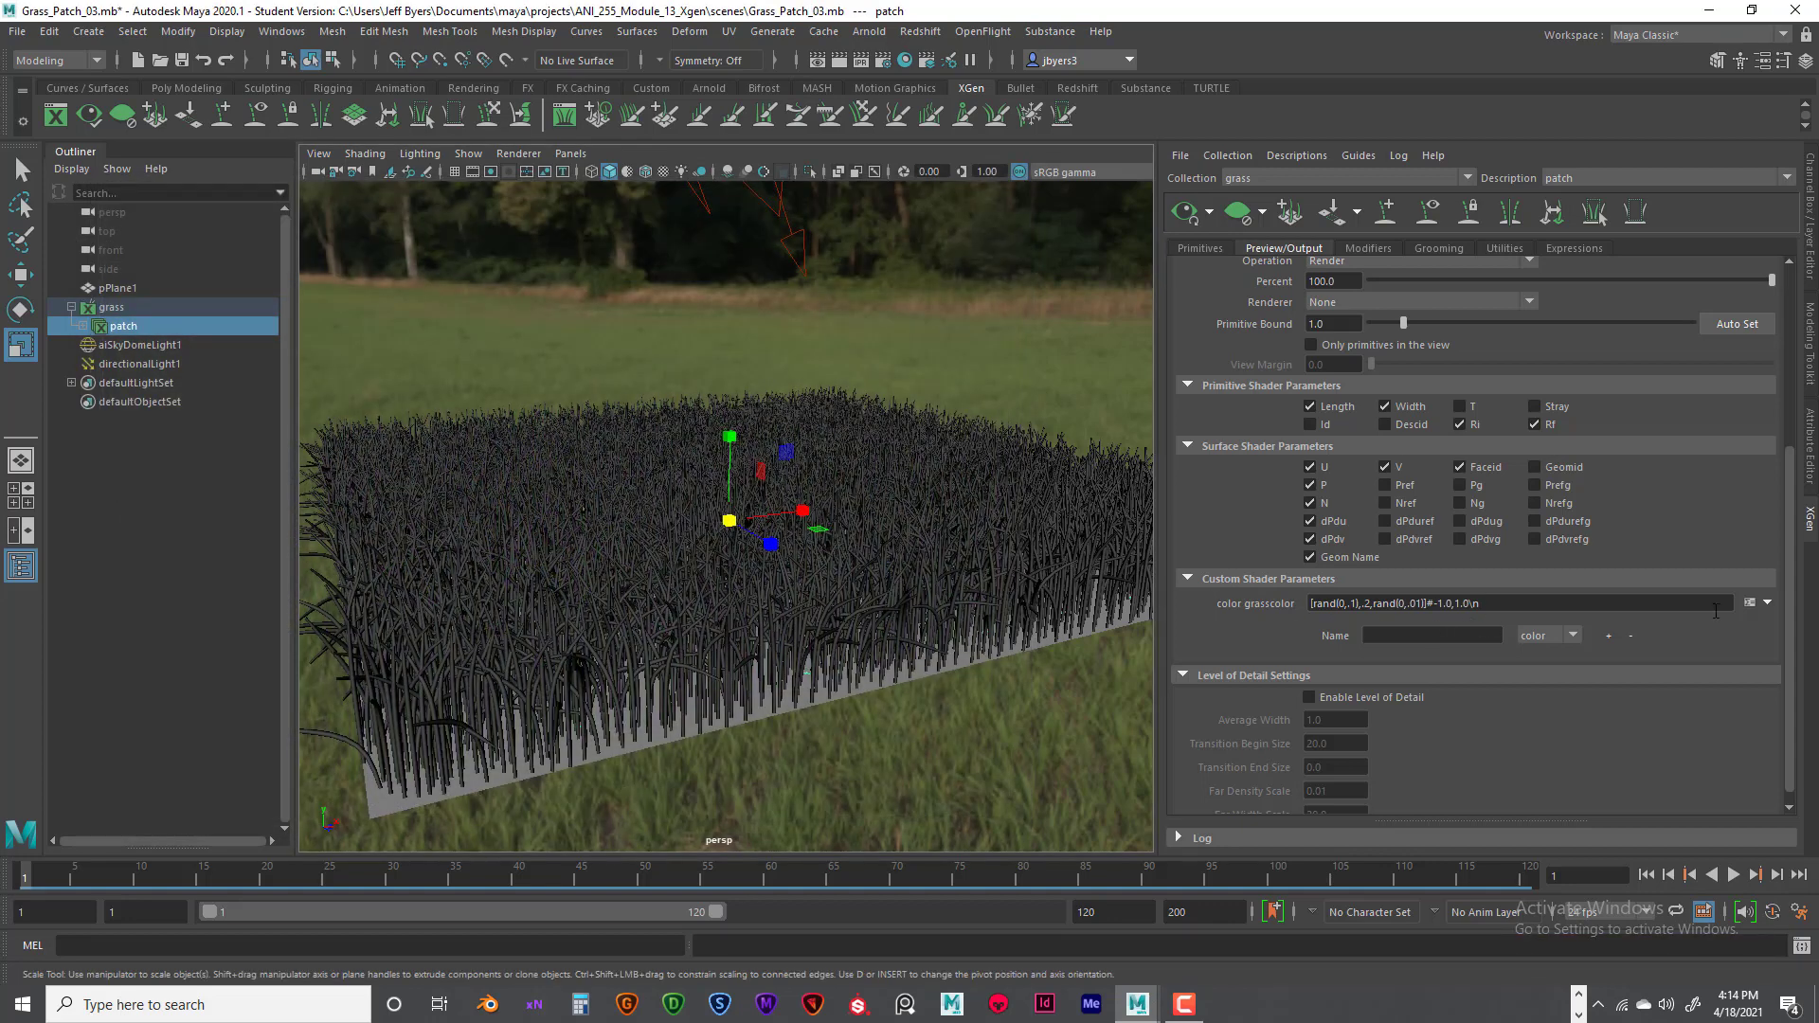
- Change the grasscolor expression to [rand(0,.05),.1,rand(0,.005)], apply it and accept
left_click(1750, 604)
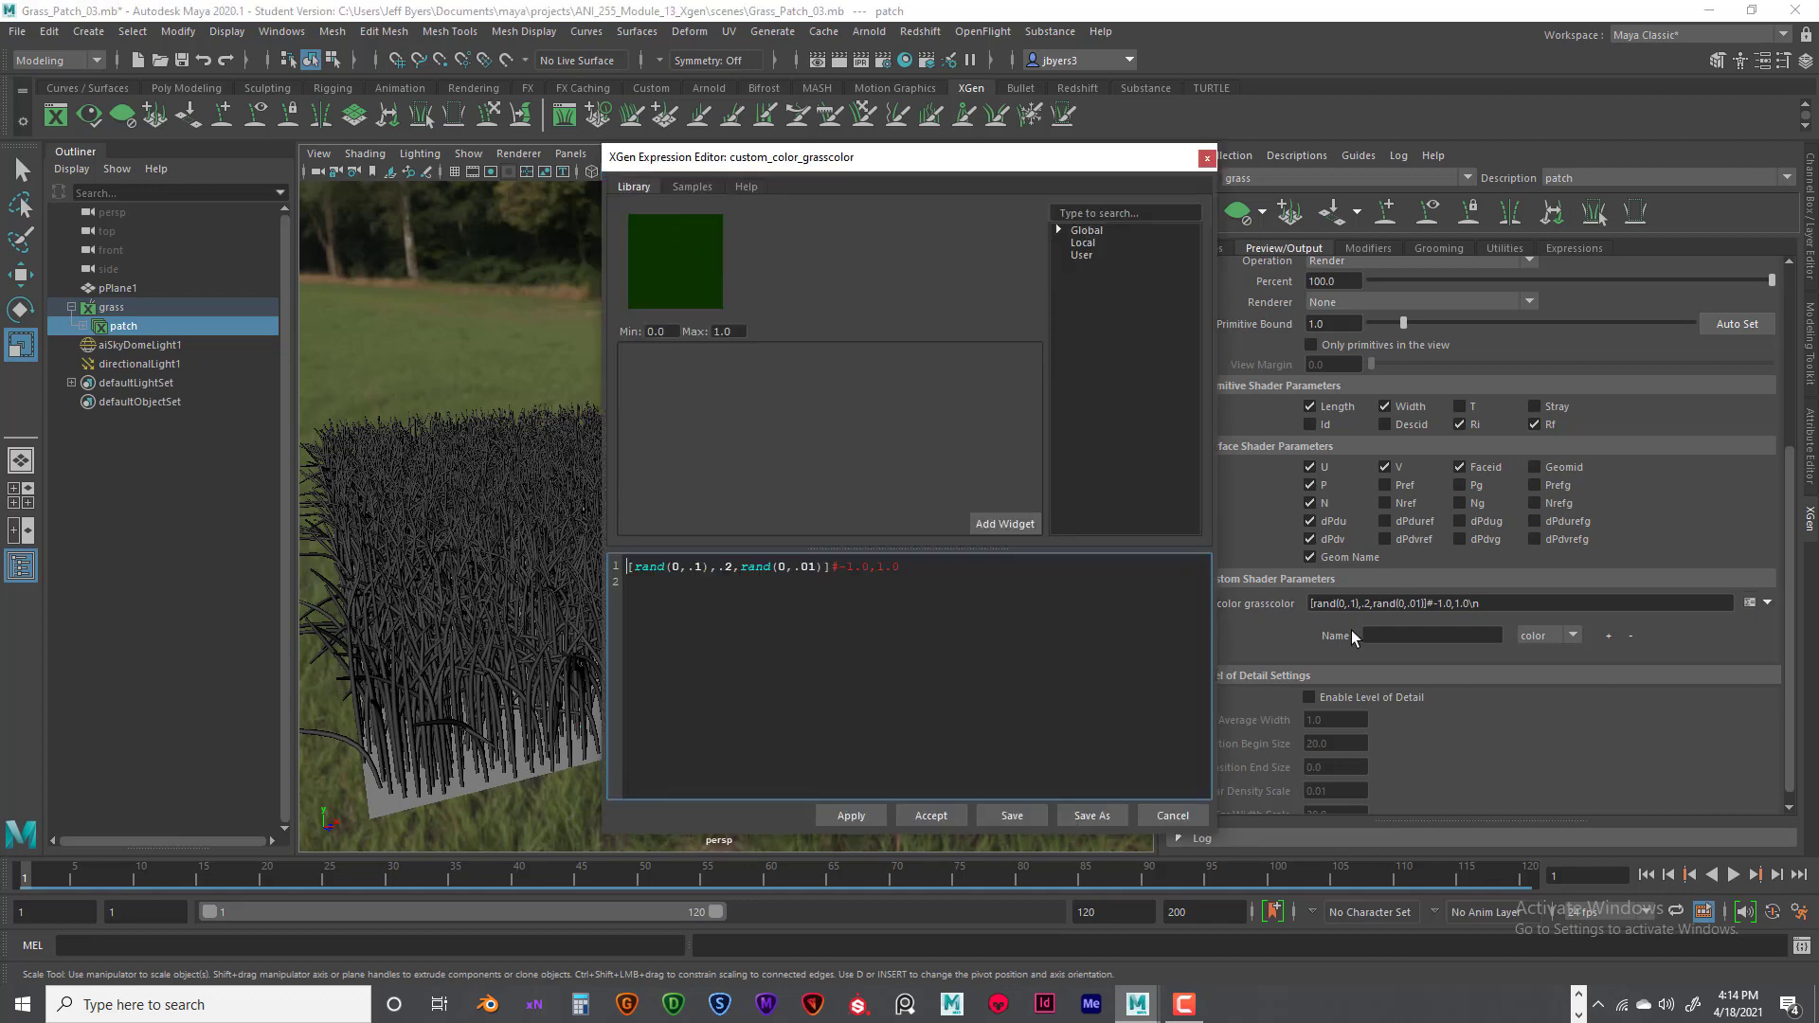
double_click(697, 567)
type("05")
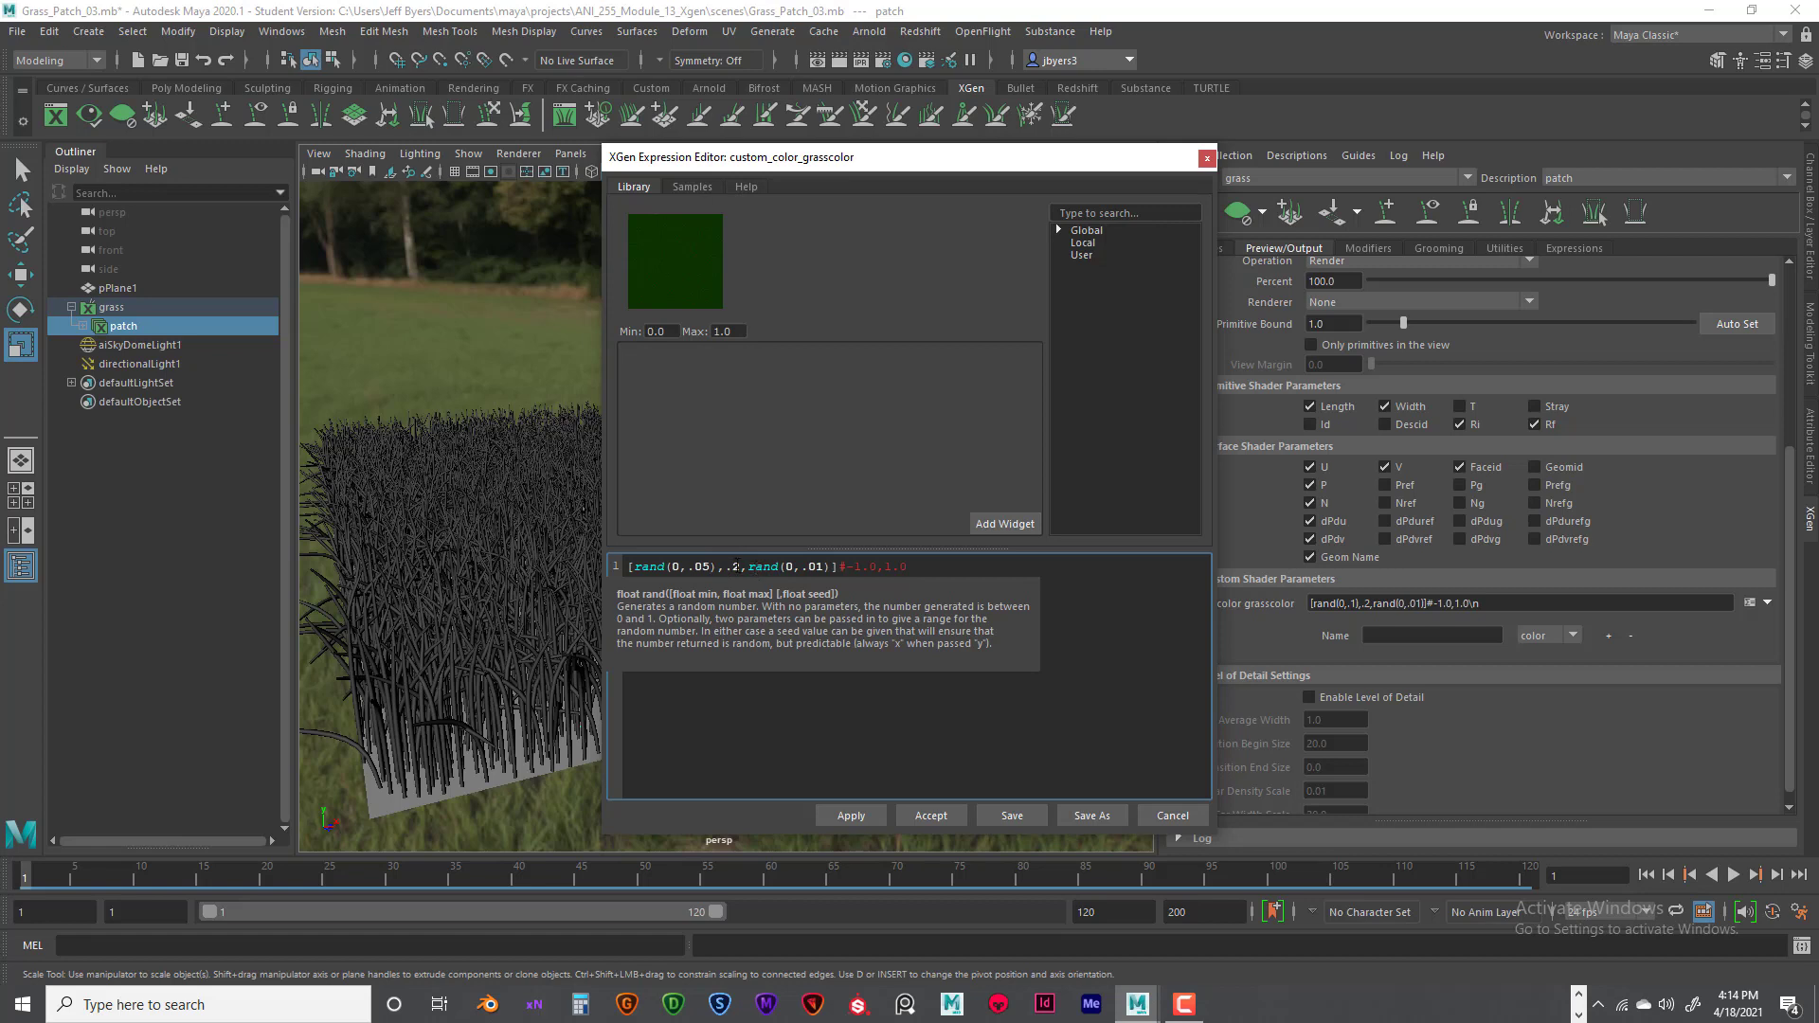
double_click(735, 567)
type("1")
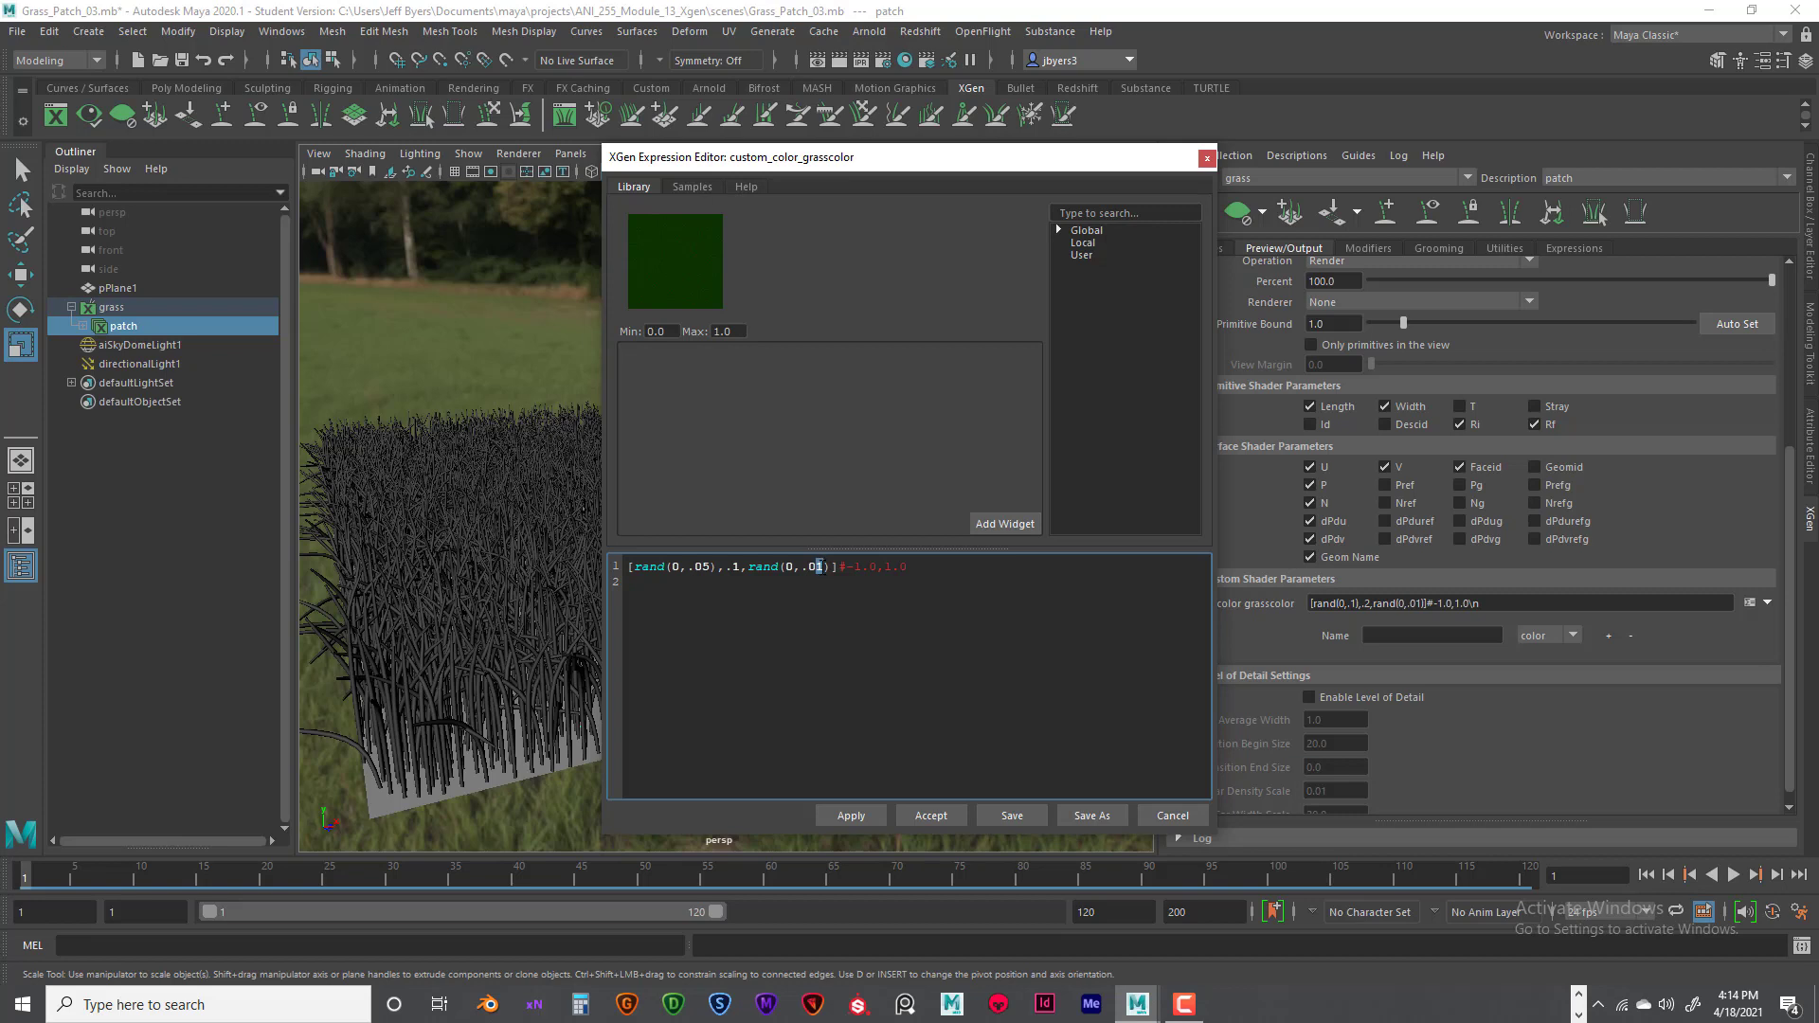
type("05")
left_click(813, 691)
left_click(856, 815)
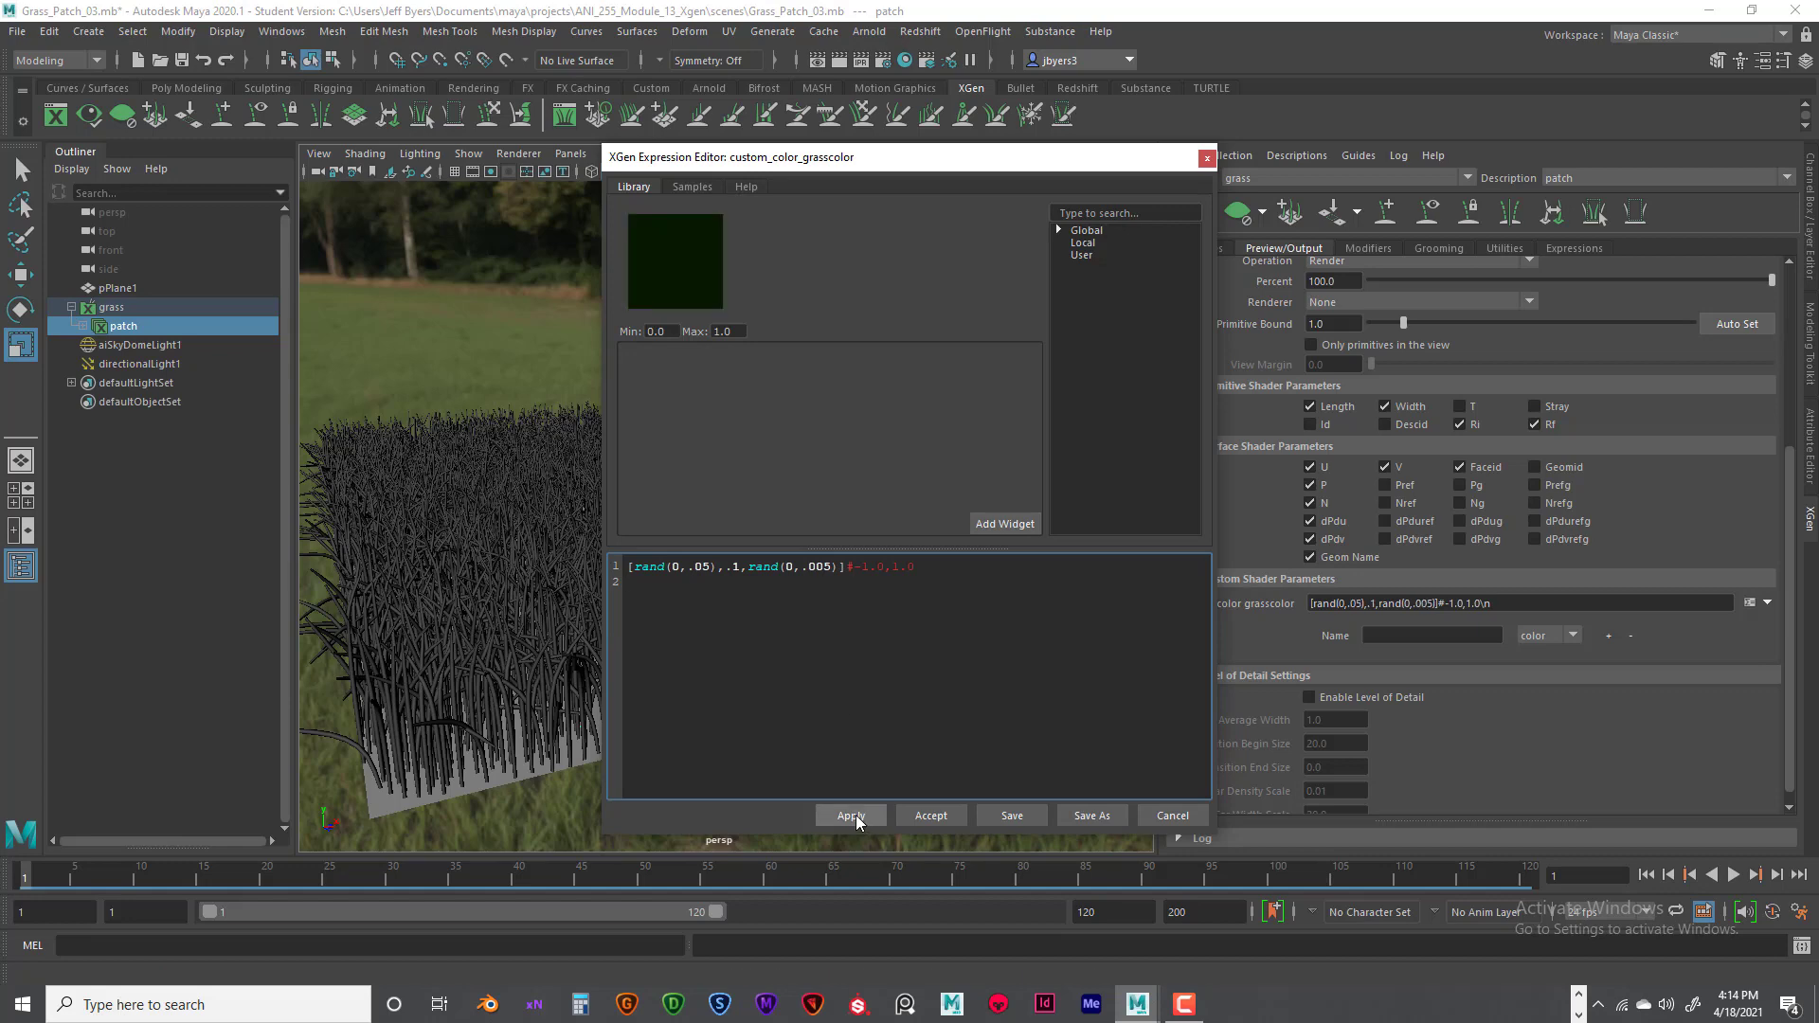
left_click(942, 814)
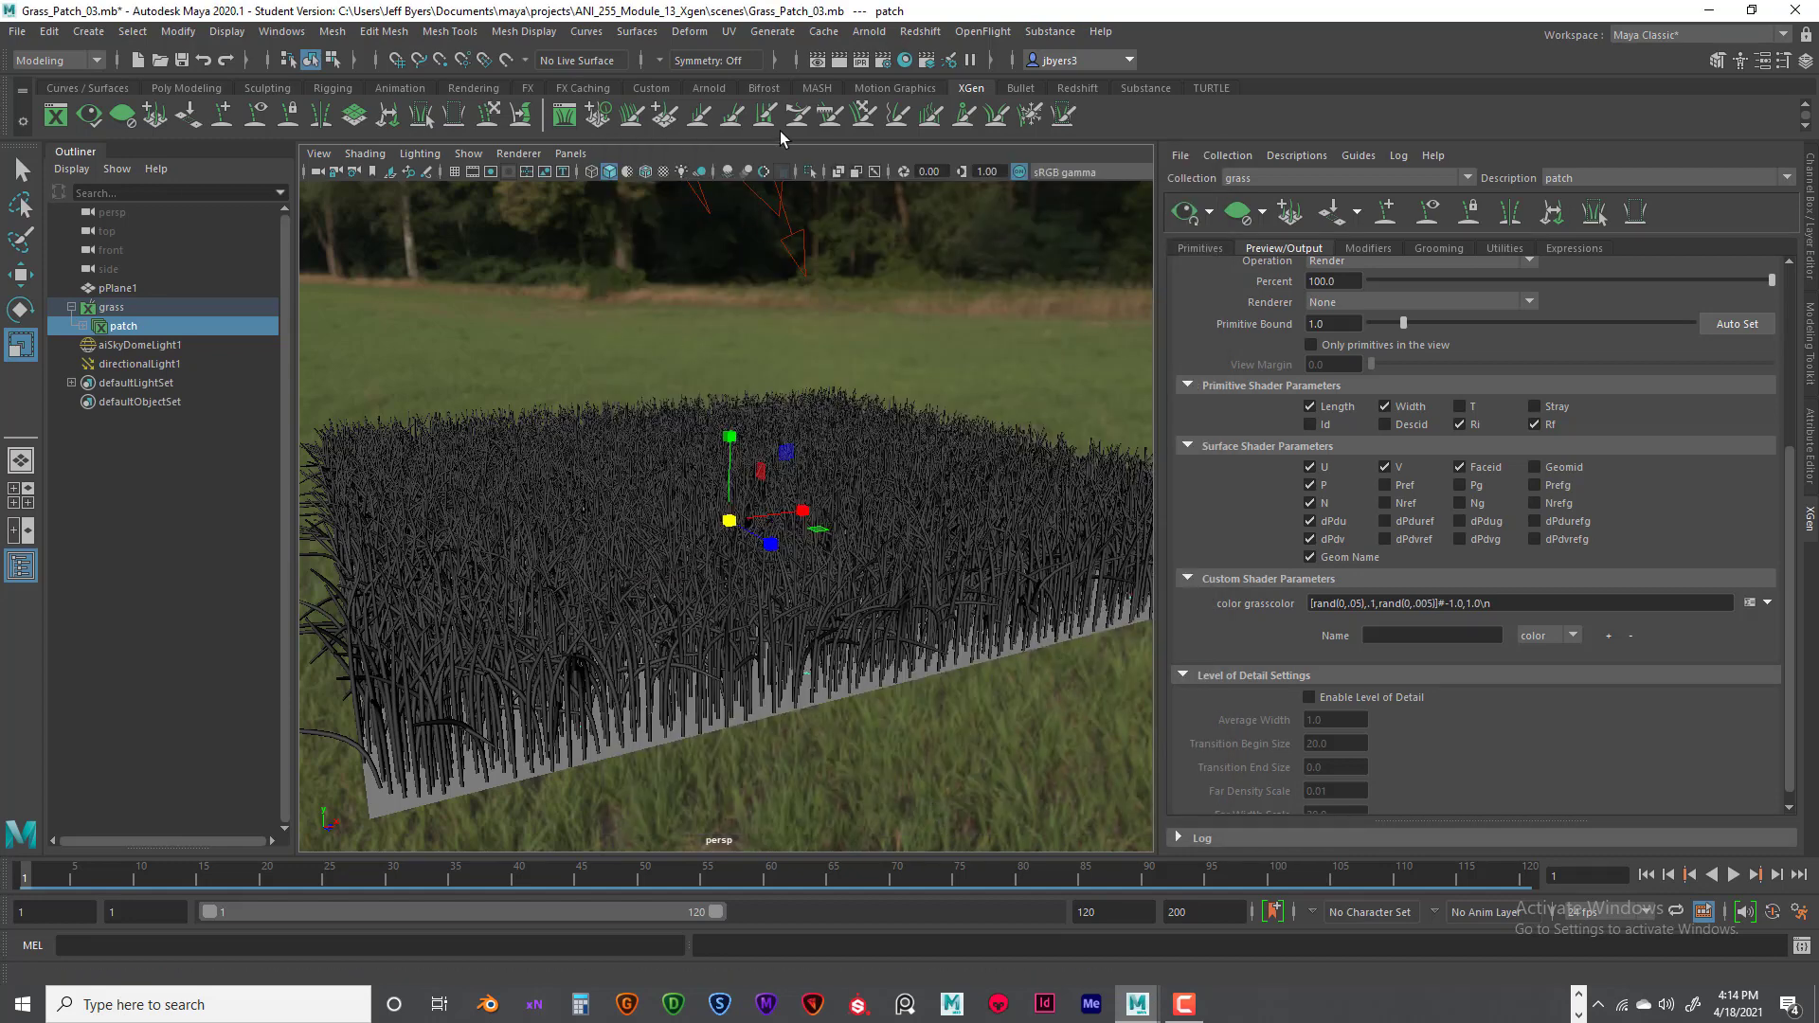
- Render the current view of the grass with Arnold, check the darker colour, and close the render window
left_click(842, 60)
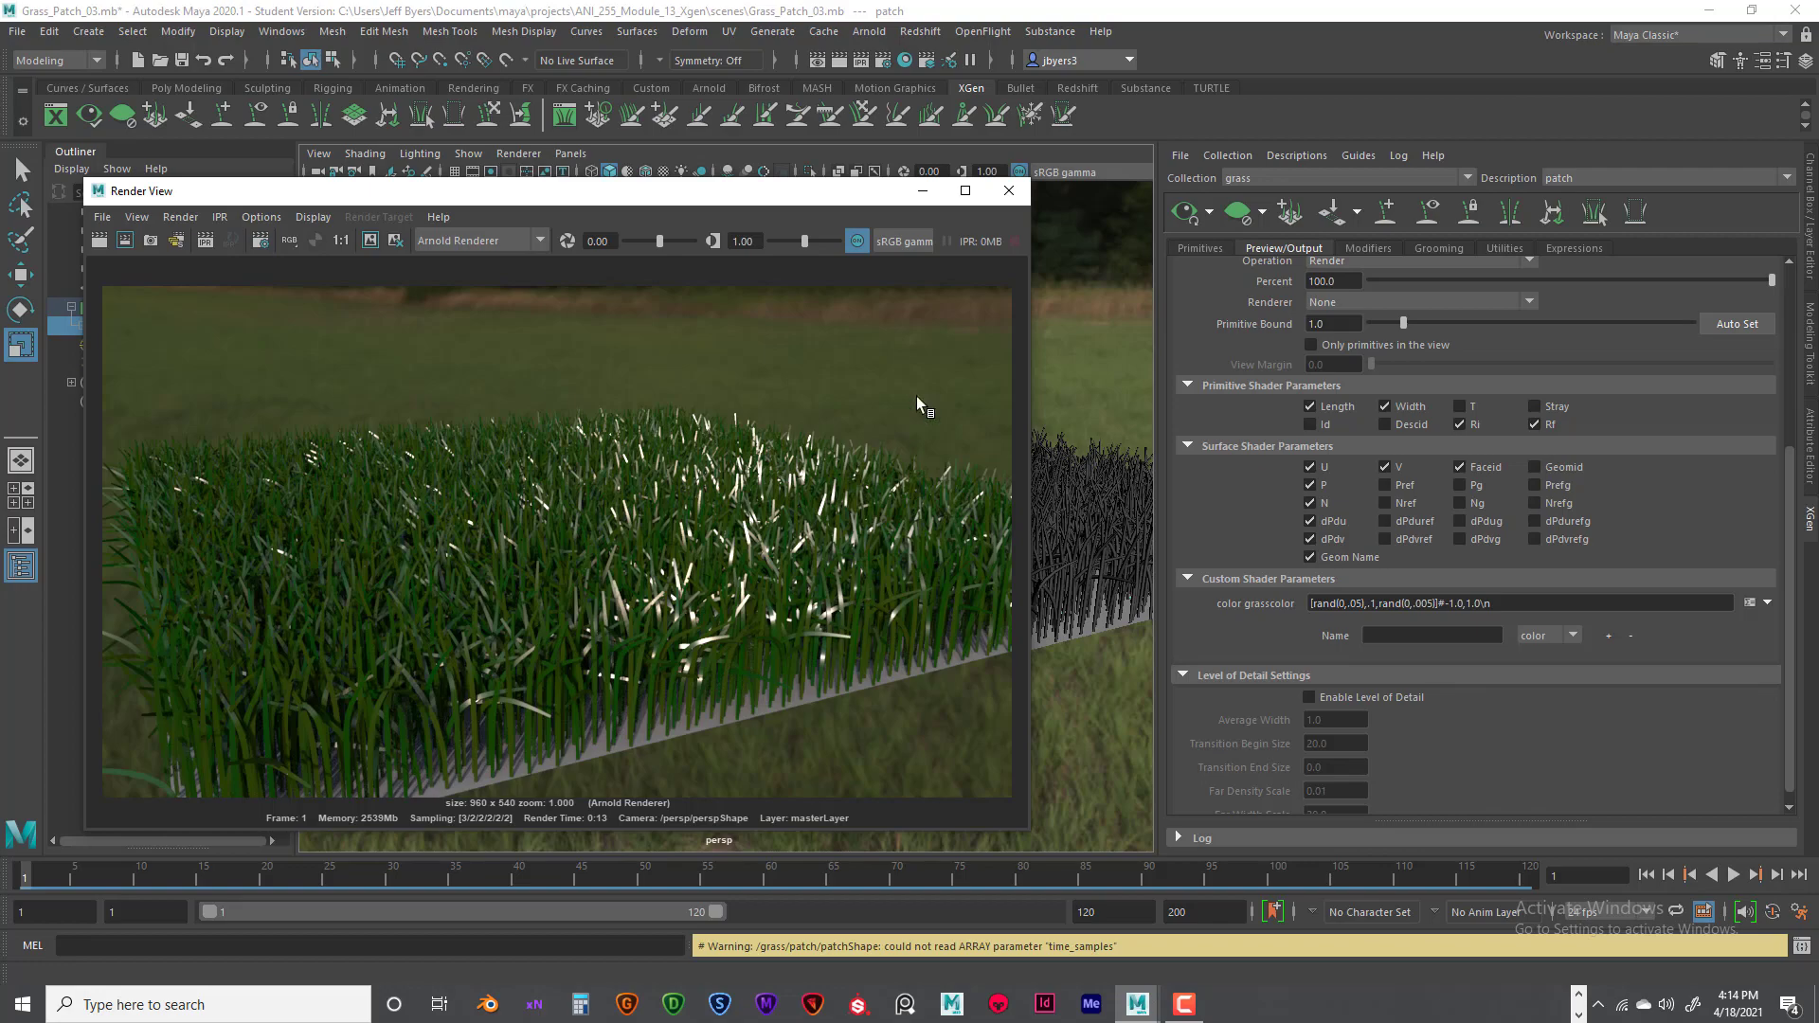
left_click(1009, 190)
scroll(843, 411, "up", 5)
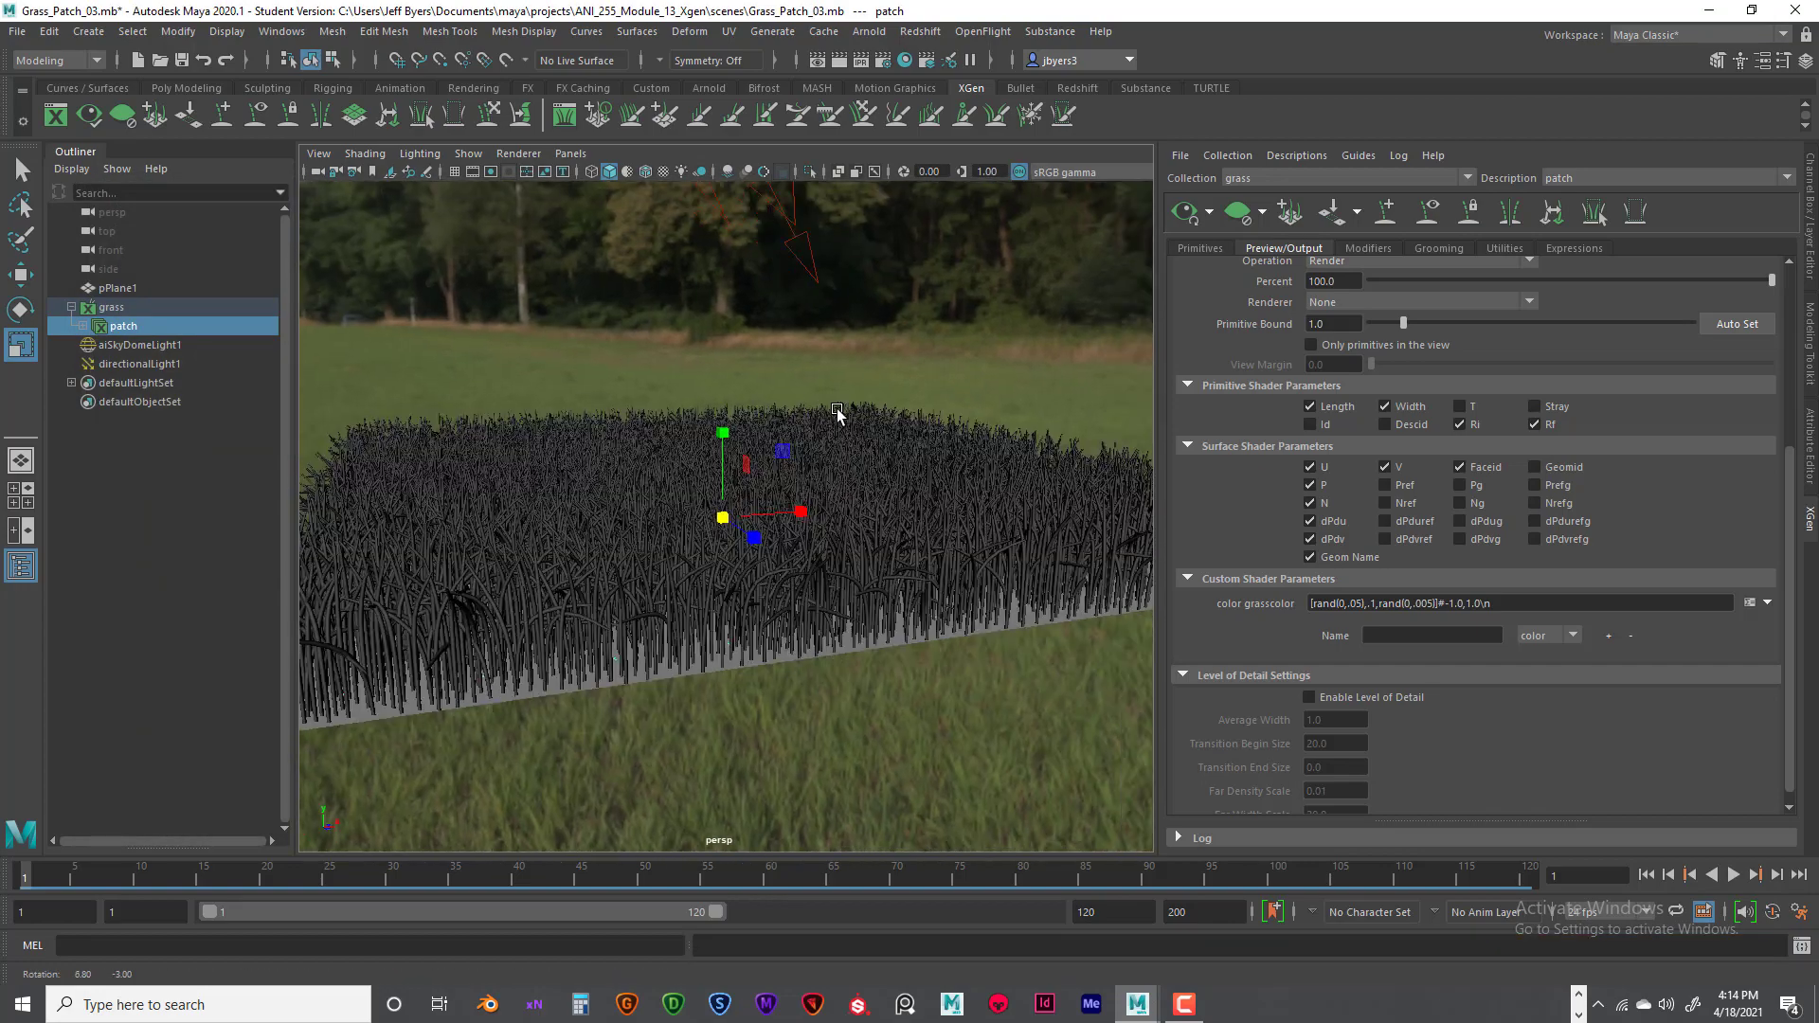
- Examine the grass patch in the viewport from low, raised and more distant angles
right_click_drag(848, 407, 833, 409, "alt")
left_click_drag(846, 408, 827, 397, "alt")
middle_click_drag(867, 383, 843, 416, "alt")
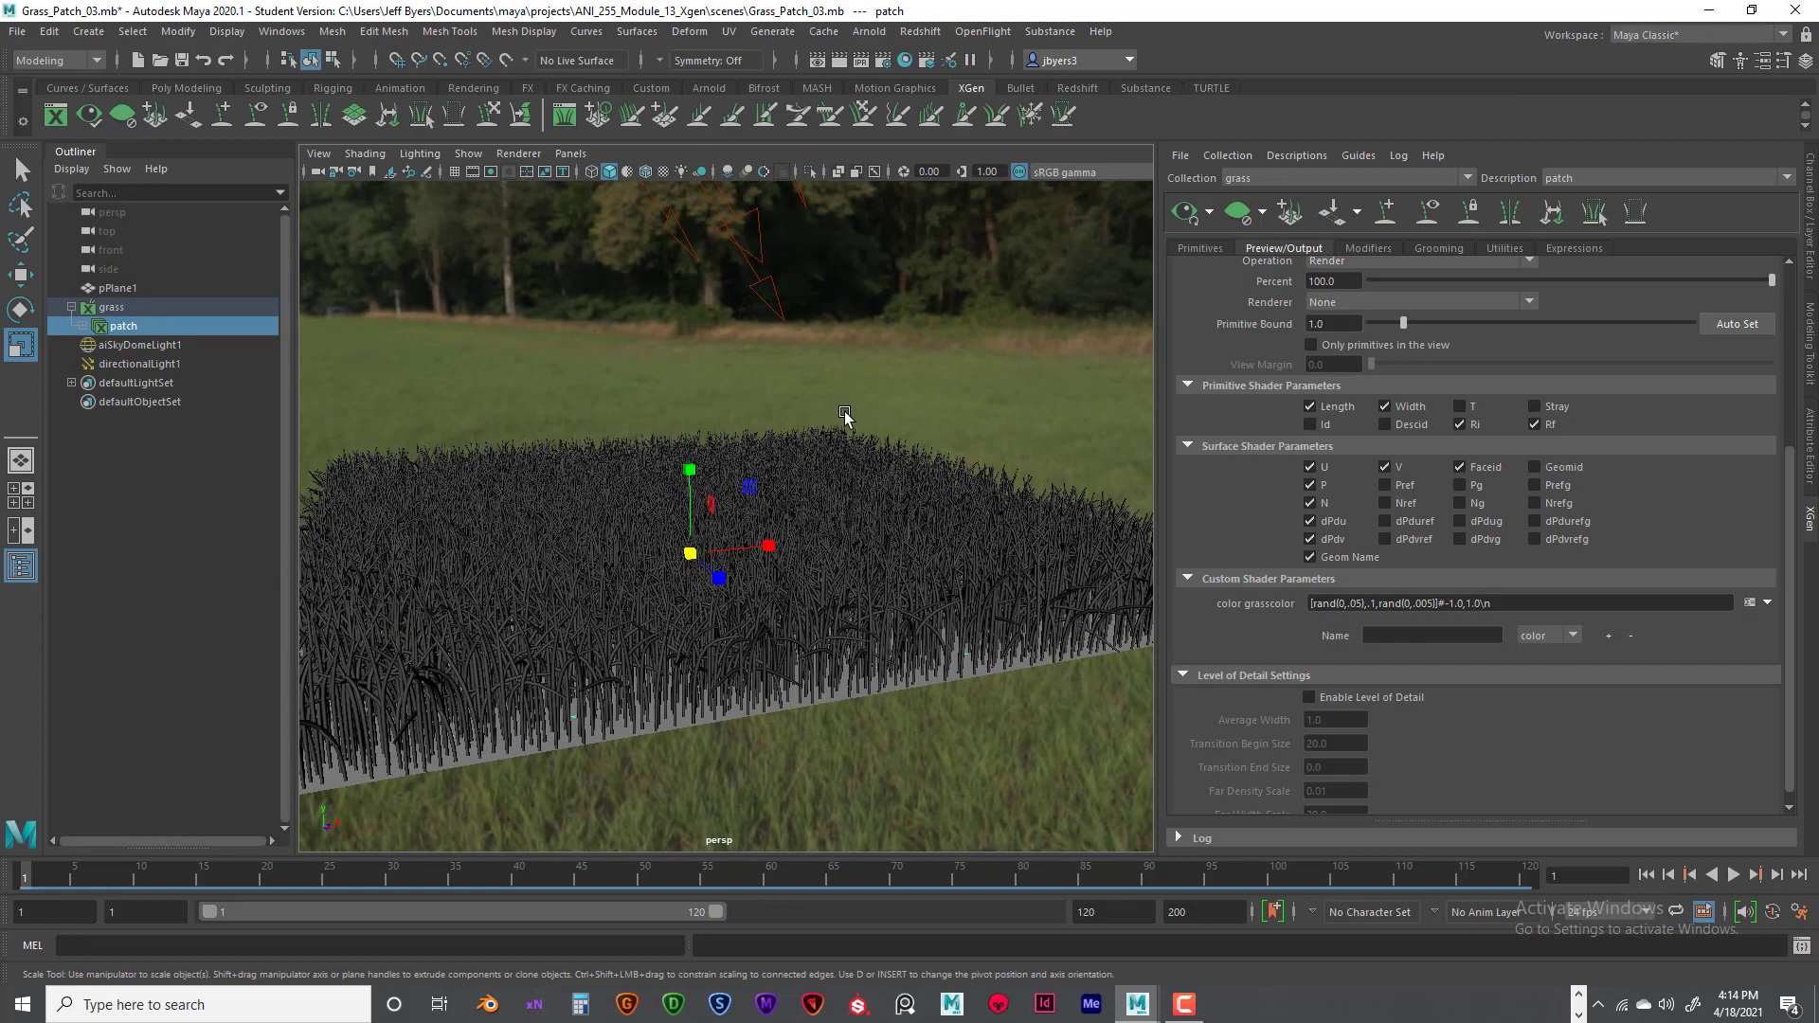
right_click_drag(843, 416, 811, 415, "alt")
middle_click_drag(821, 409, 818, 447, "alt")
left_click_drag(810, 443, 815, 446, "alt")
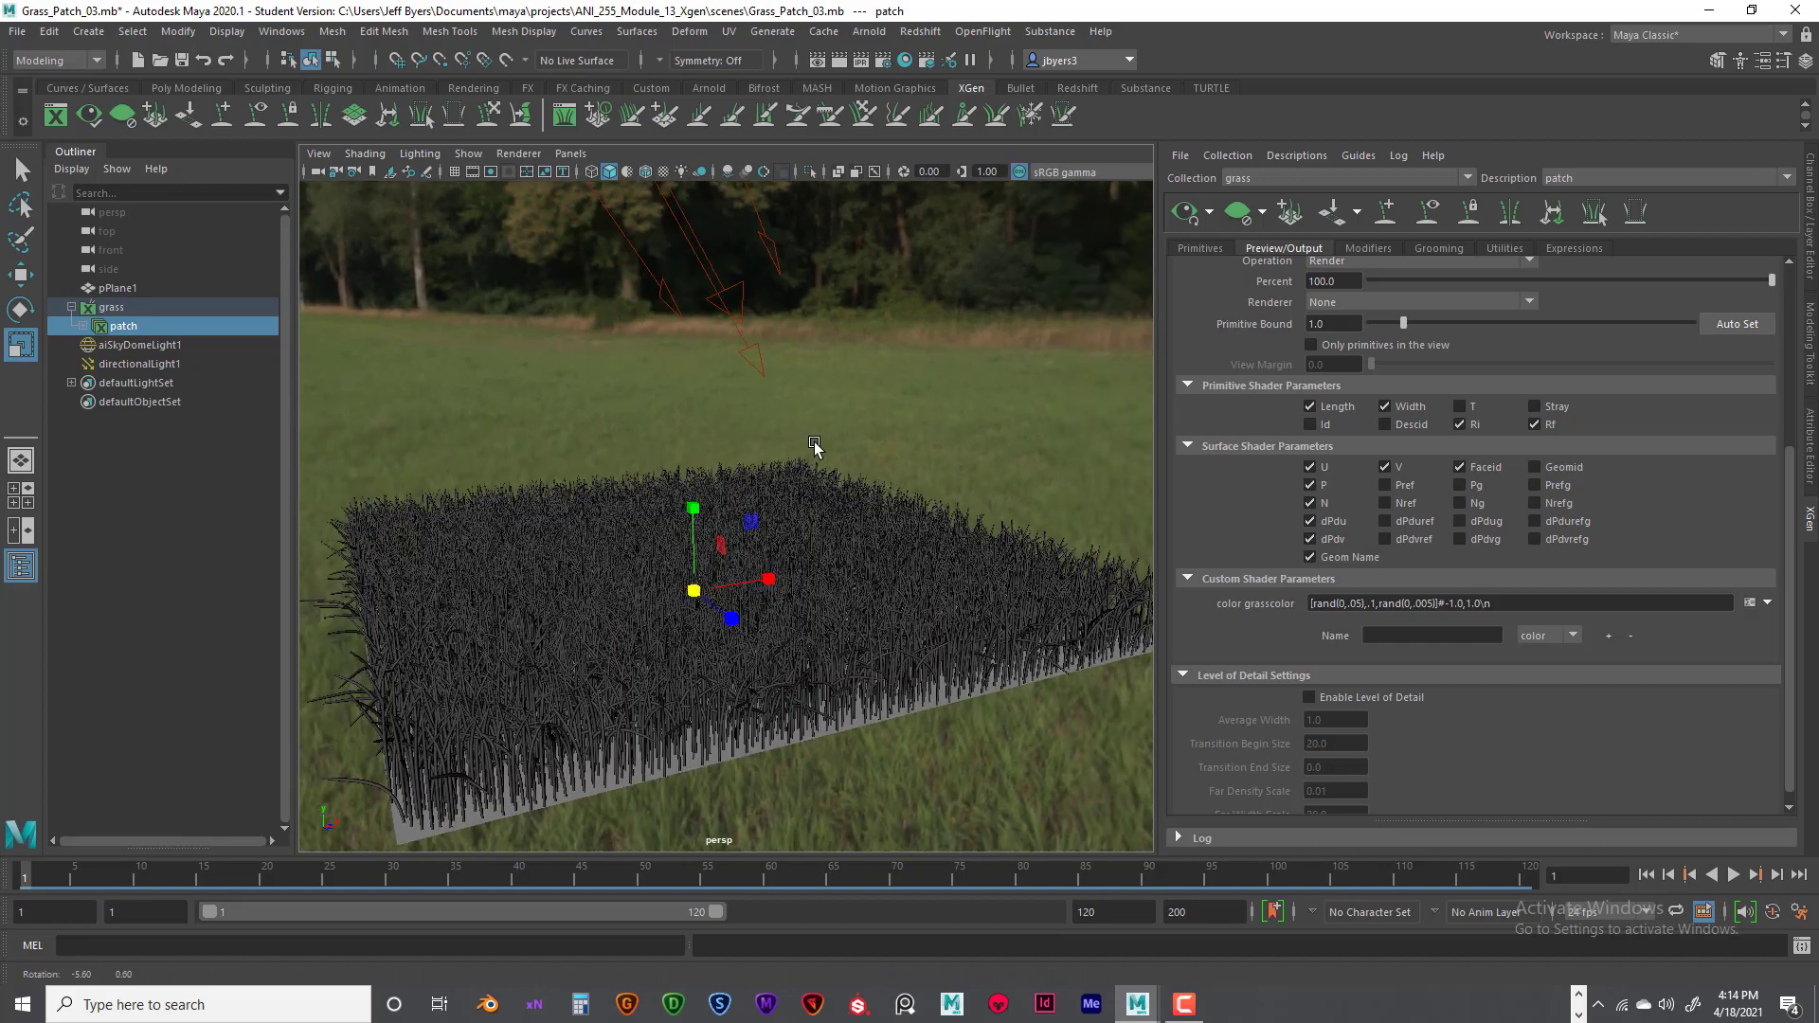
right_click_drag(814, 446, 948, 427, "alt")
left_click_drag(948, 427, 923, 398, "alt")
middle_click_drag(862, 456, 855, 356, "alt")
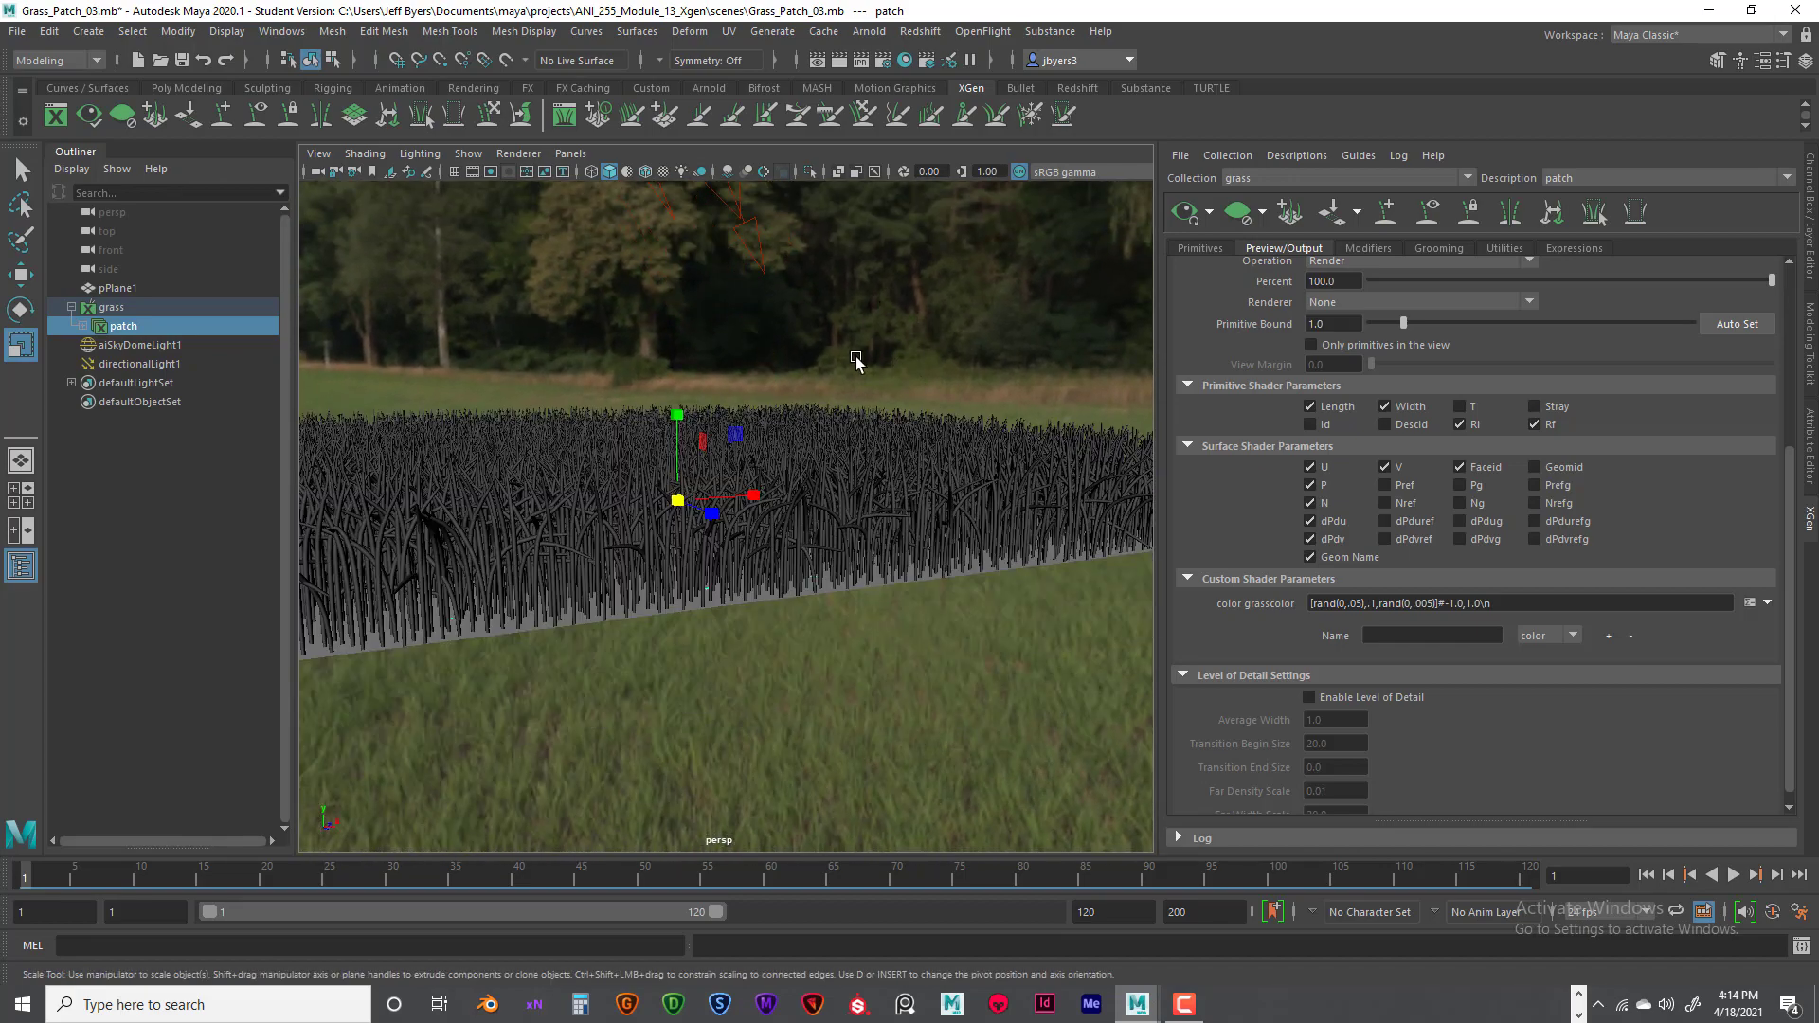
right_click_drag(855, 358, 897, 402, "alt")
middle_click_drag(890, 395, 938, 394, "alt")
right_click_drag(938, 394, 707, 386, "alt")
left_click_drag(706, 386, 728, 422, "alt")
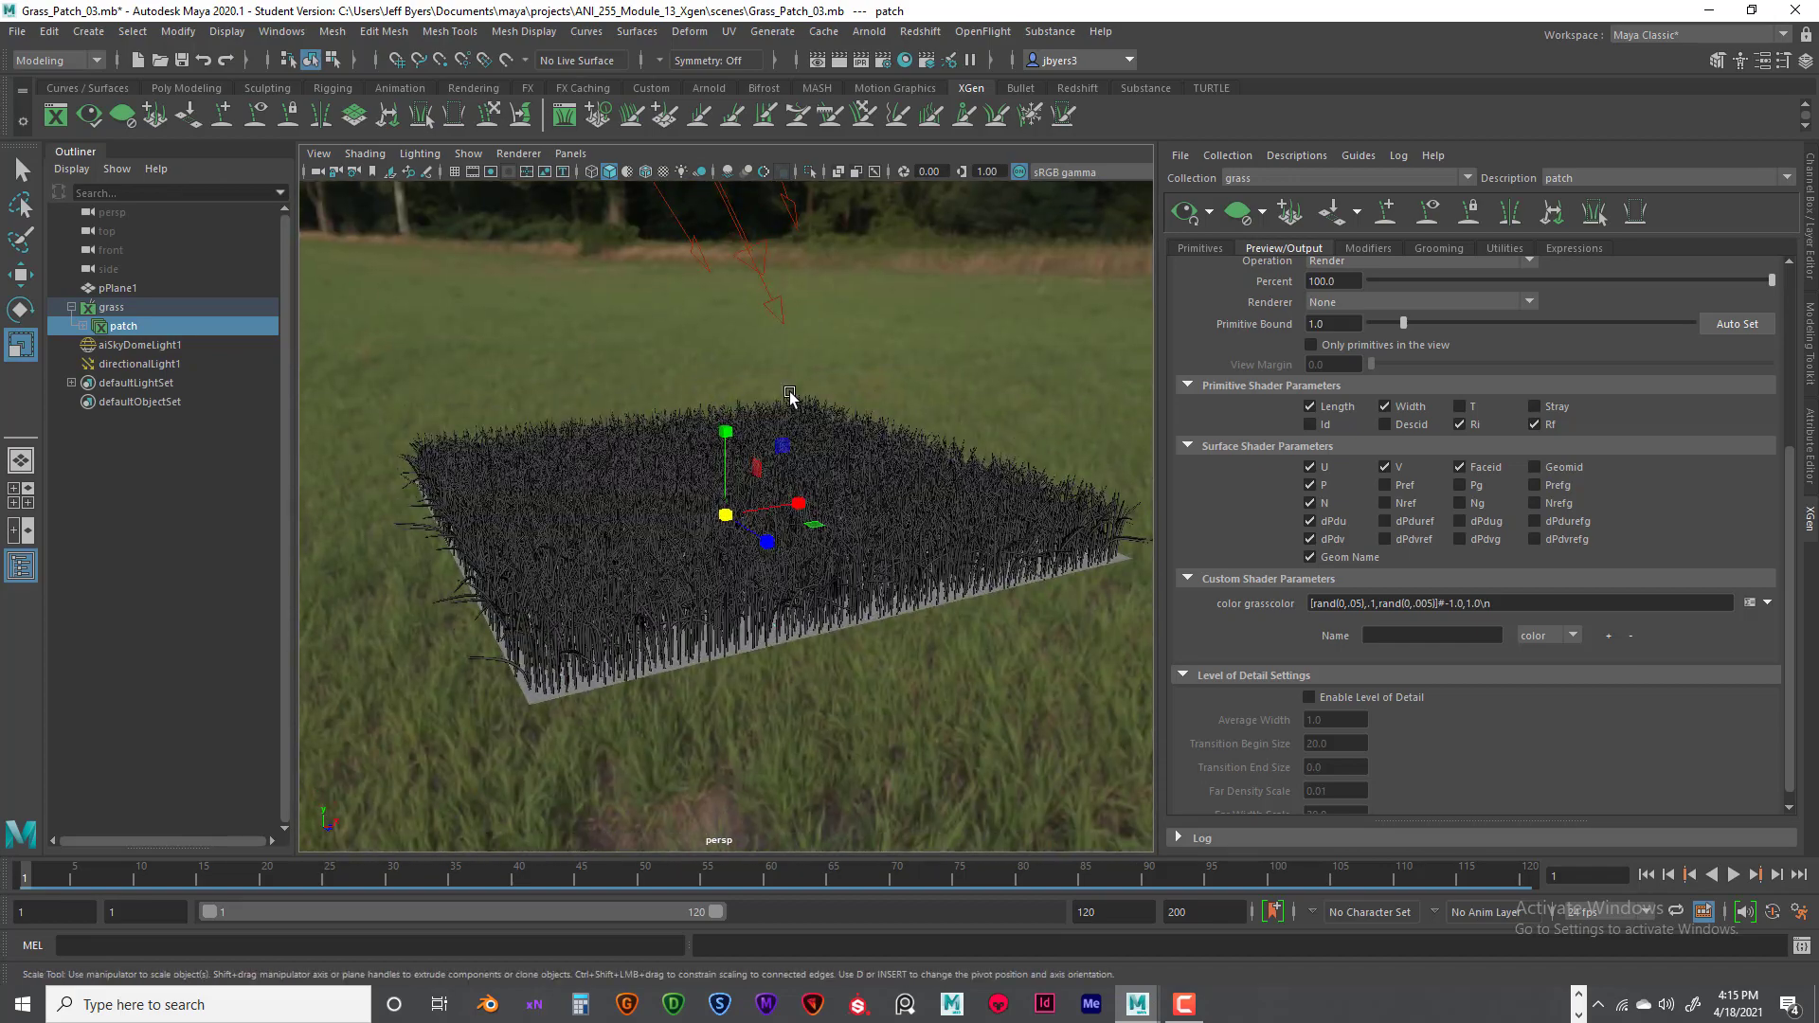
middle_click_drag(788, 398, 757, 403, "alt")
- Flatten the grass primitives' Width Ramp to a value of about 0.5 and lower its tip end to about 0.171
left_click(1211, 250)
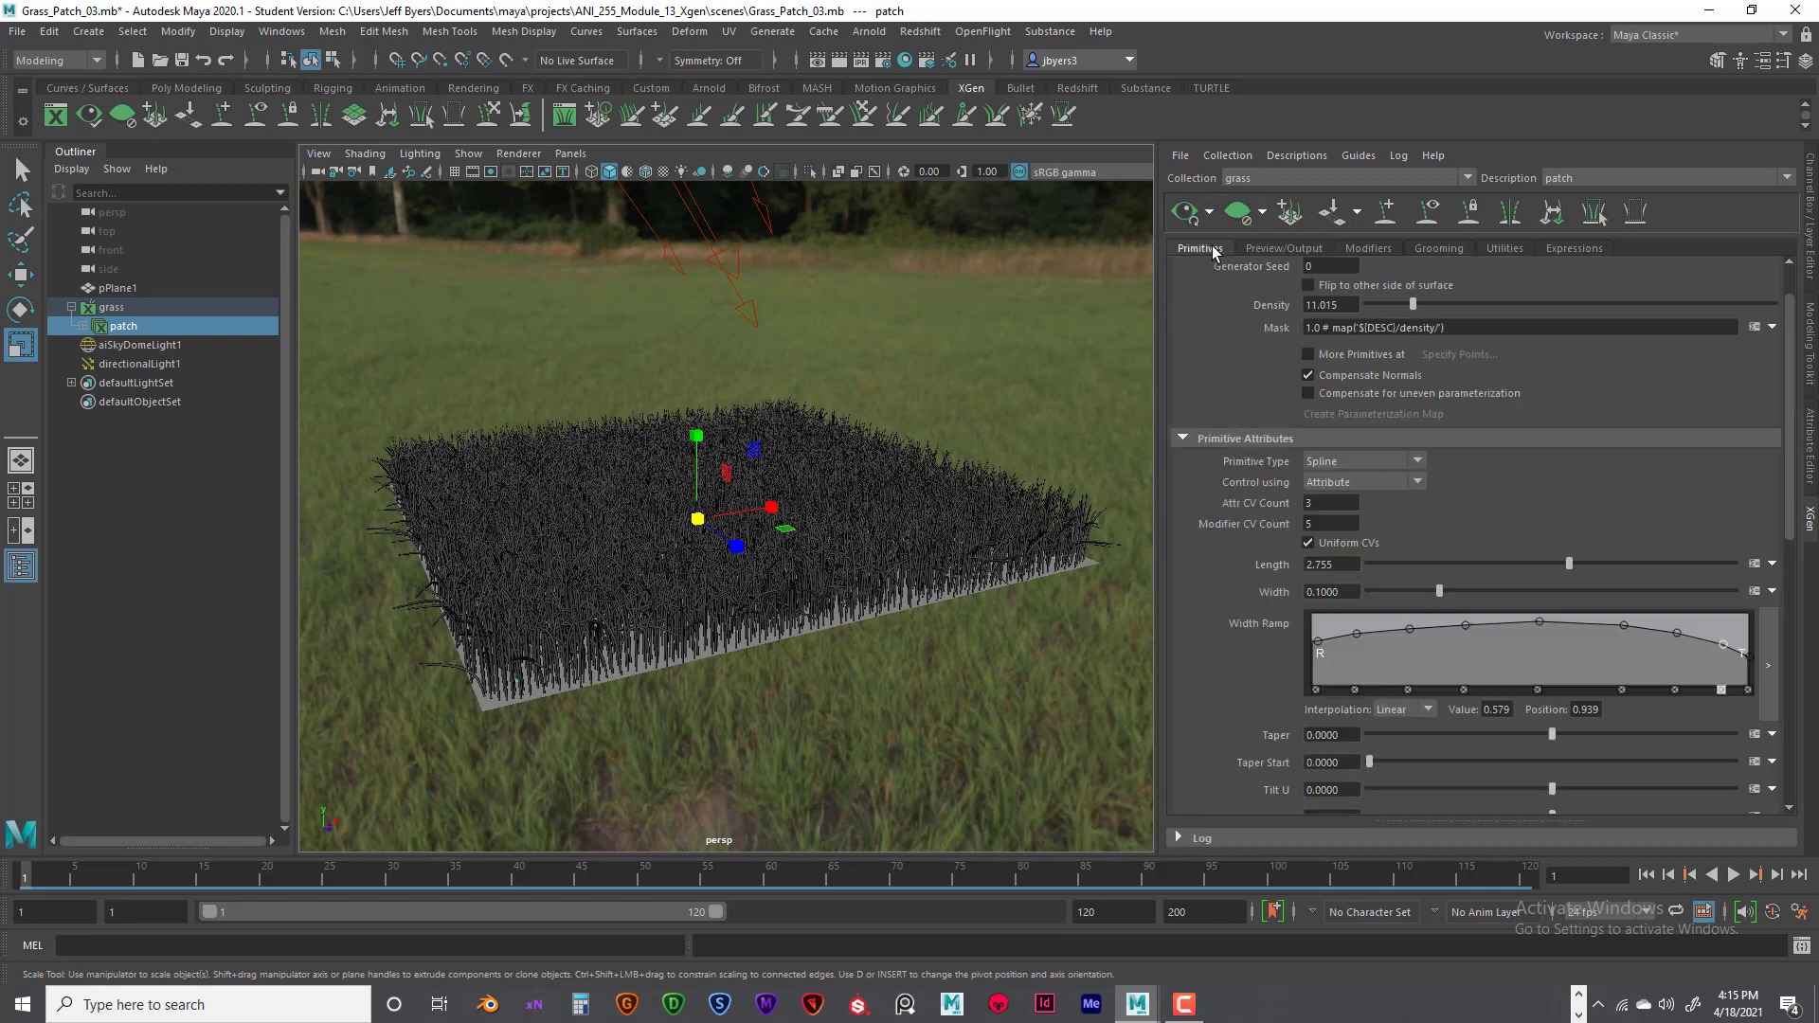
left_click_drag(1317, 642, 1628, 650)
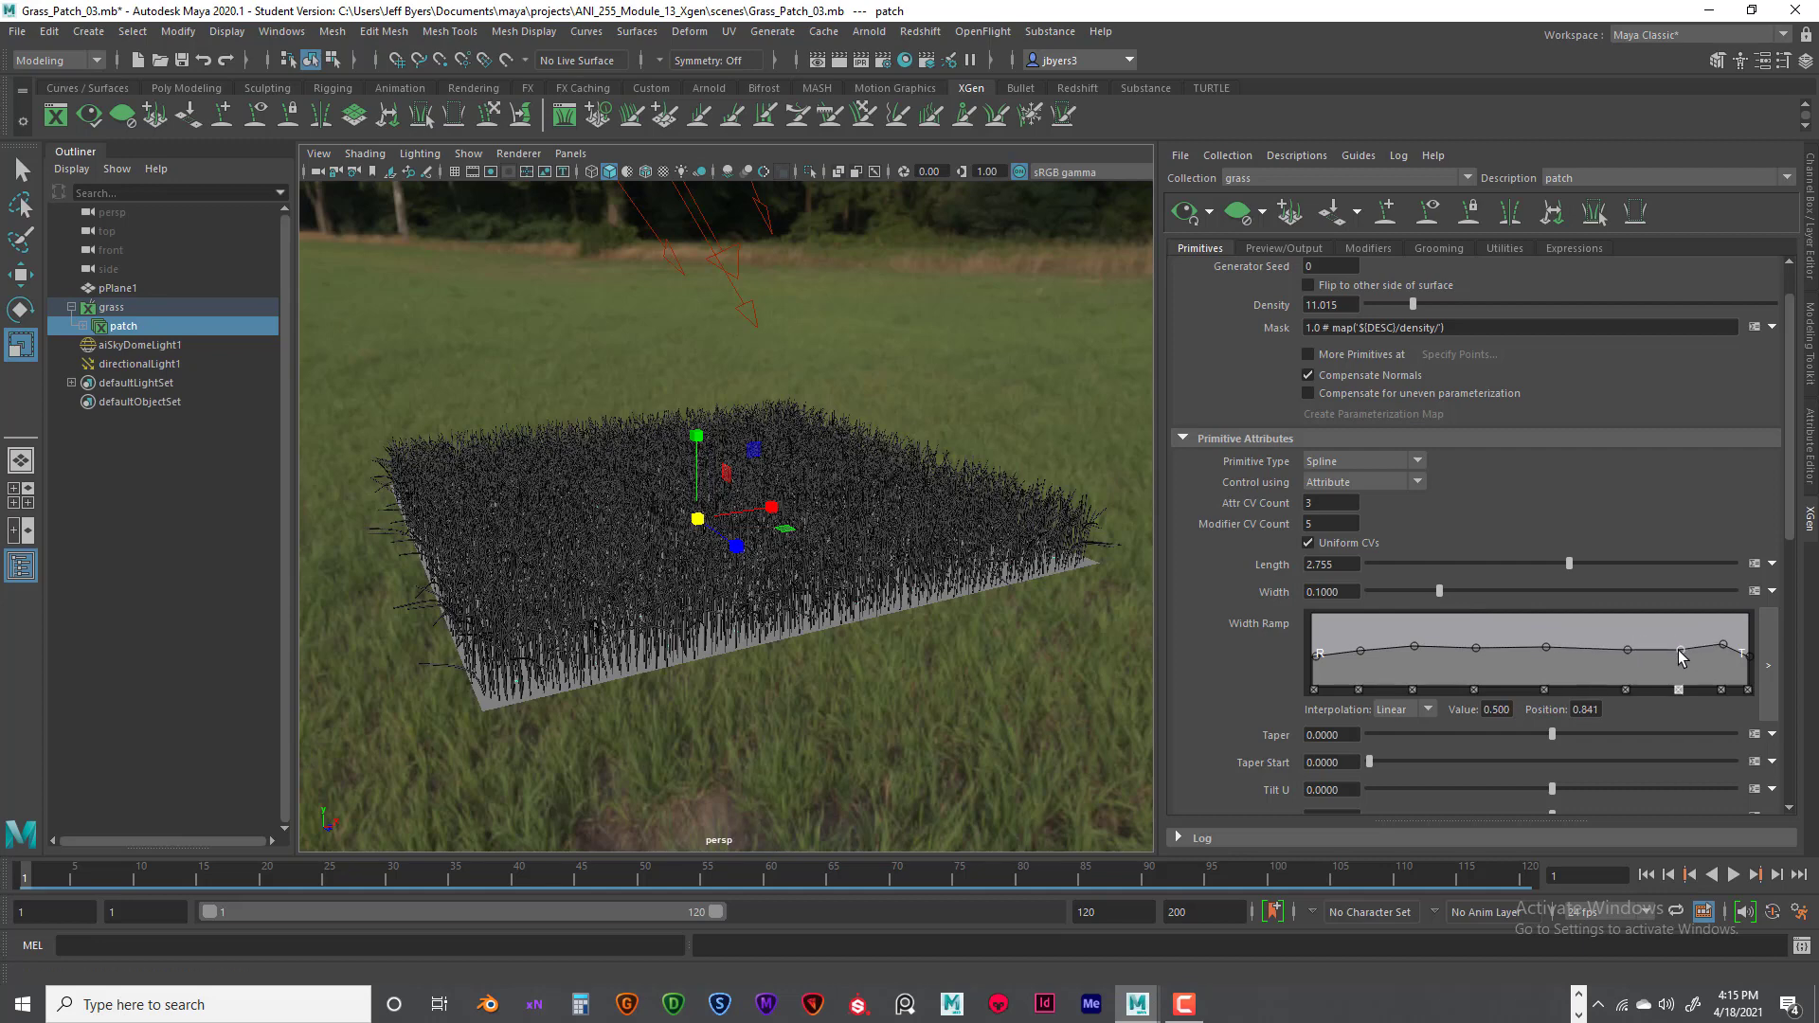
left_click(1708, 656)
left_click(1707, 690)
left_click_drag(1724, 645, 1749, 674)
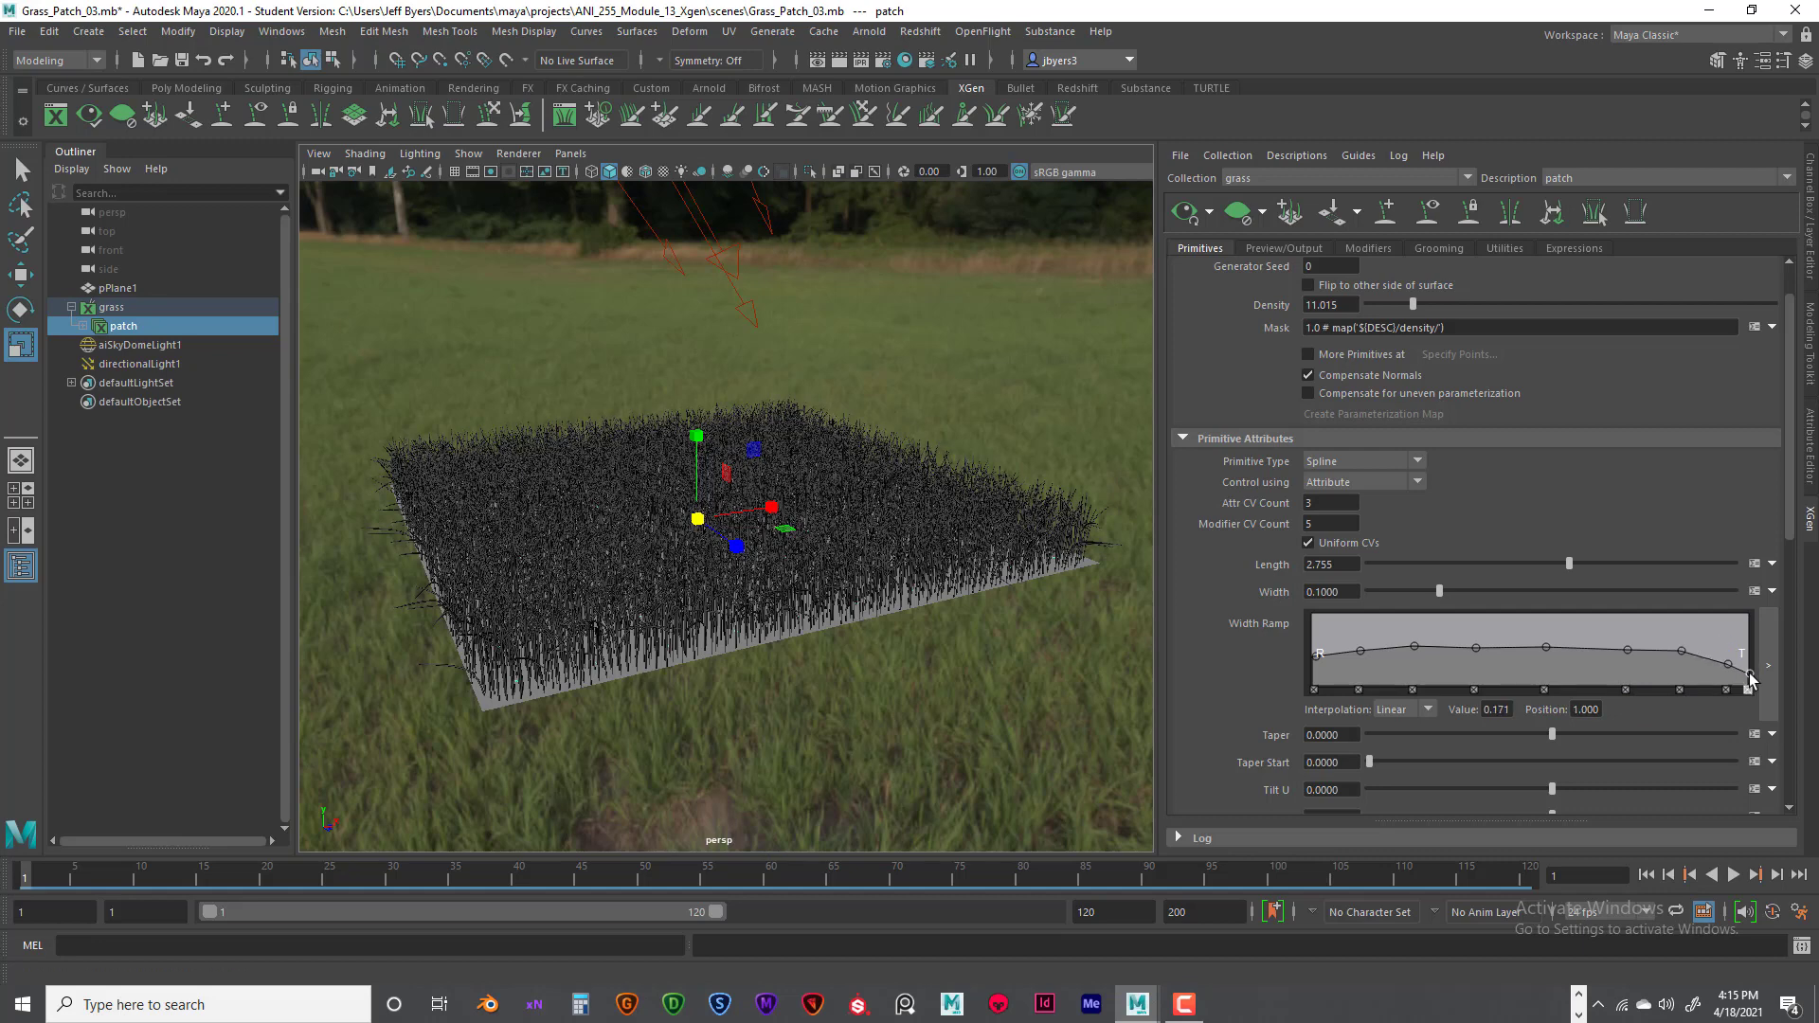
- Thin out the Width Ramp near the tip by removing a surplus point and smoothing the slope down
left_click(1727, 663)
left_click(1672, 660)
left_click_drag(1628, 652, 1570, 660)
left_click(1680, 690)
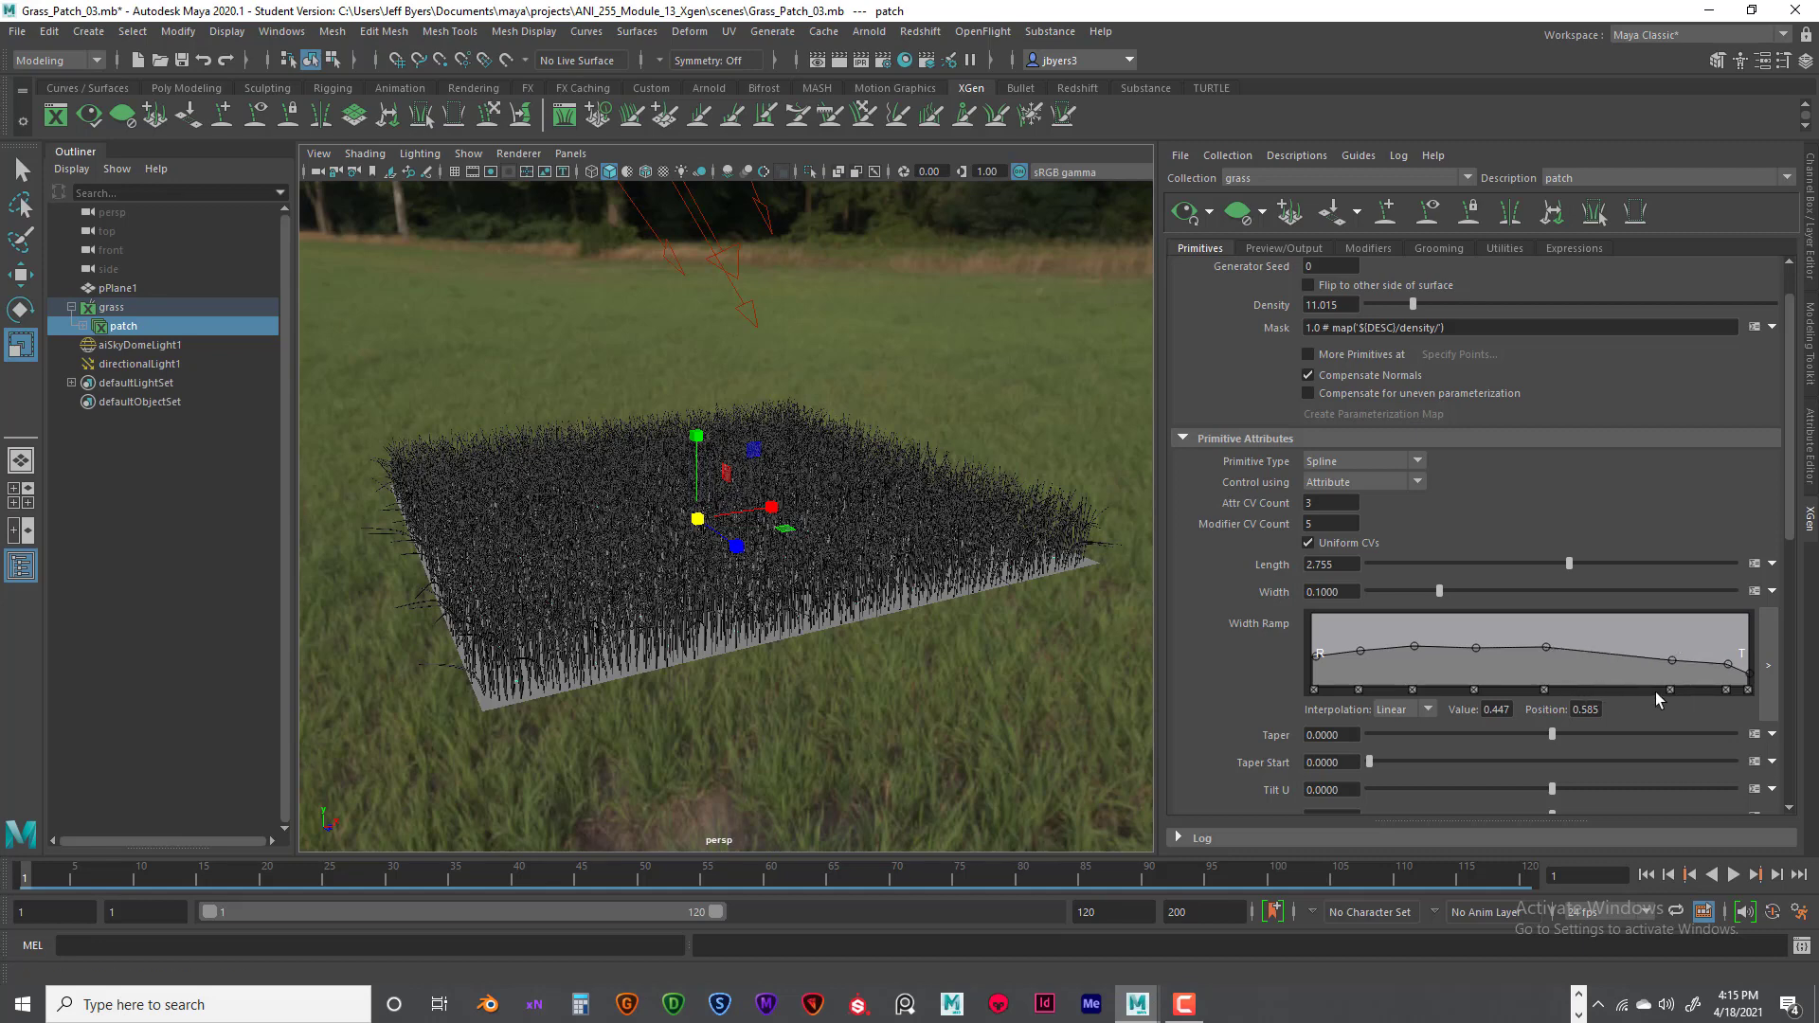
- Respace the middle Width Ramp points and lower the root end, placing points at about 0.355 (position 0.117) and 0.447 (position 0.298)
left_click_drag(1545, 648, 1620, 652)
left_click_drag(1477, 649, 1533, 652)
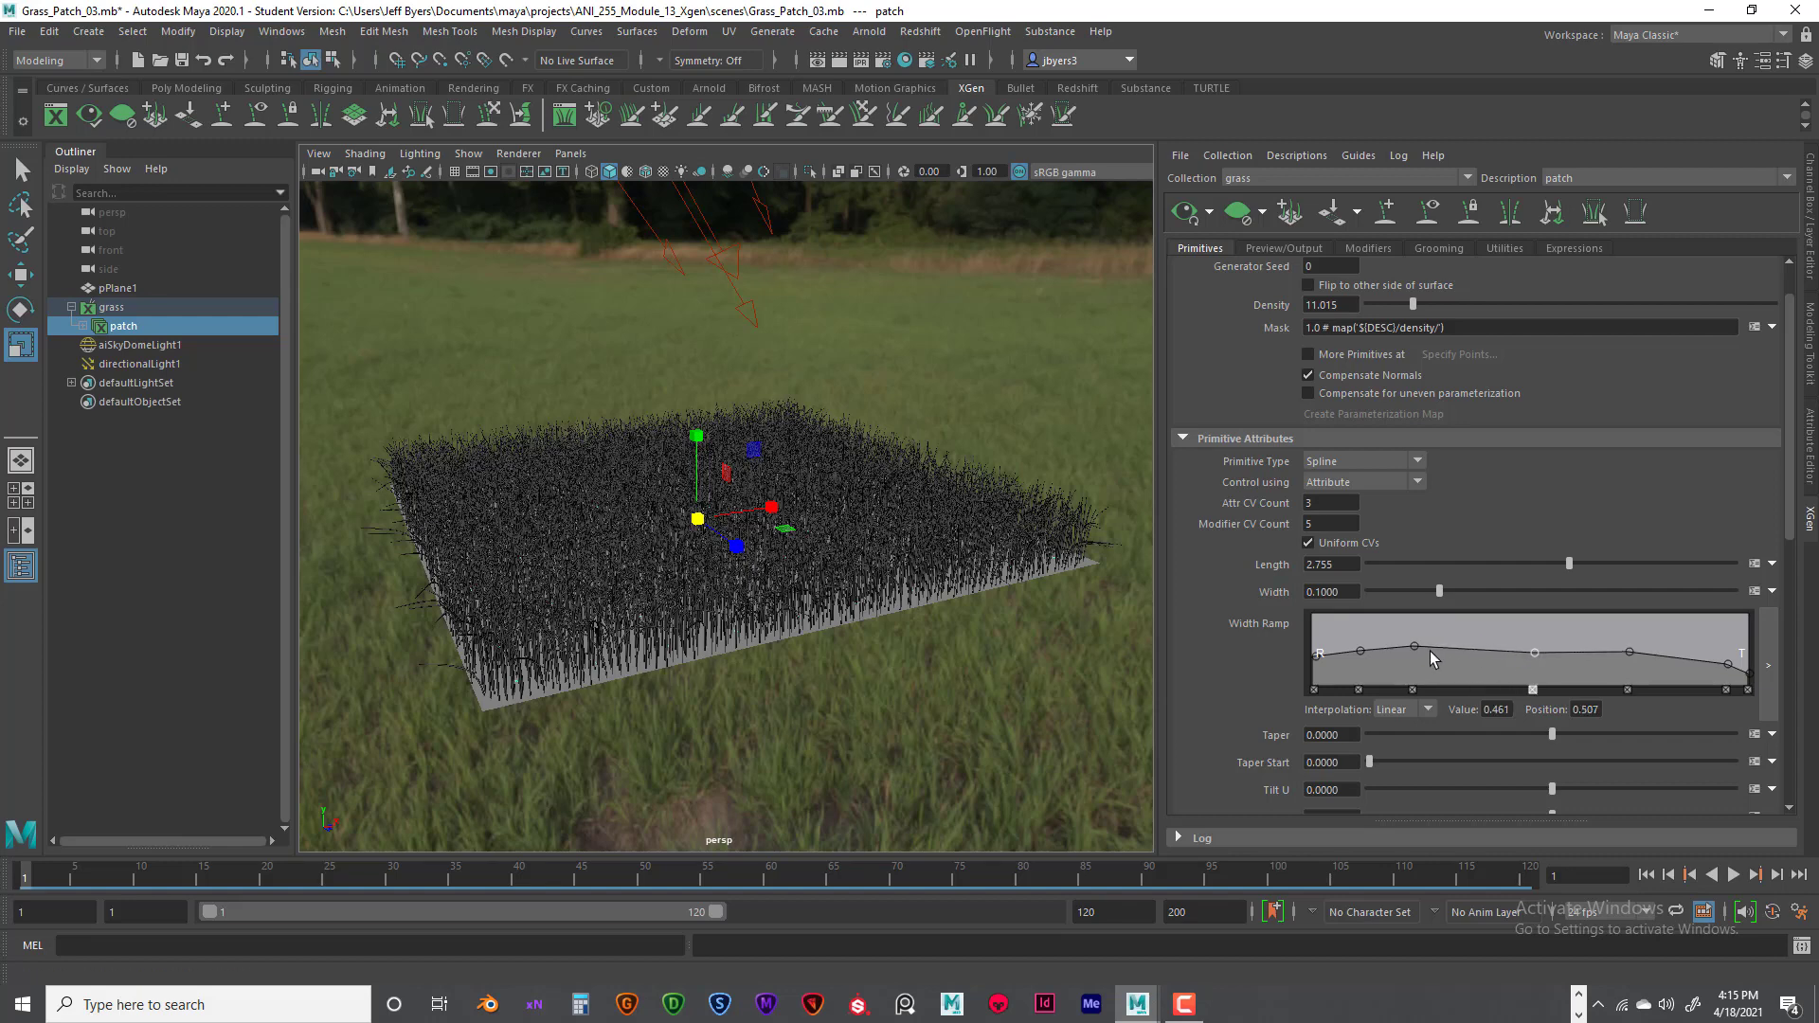
left_click_drag(1416, 647, 1339, 674)
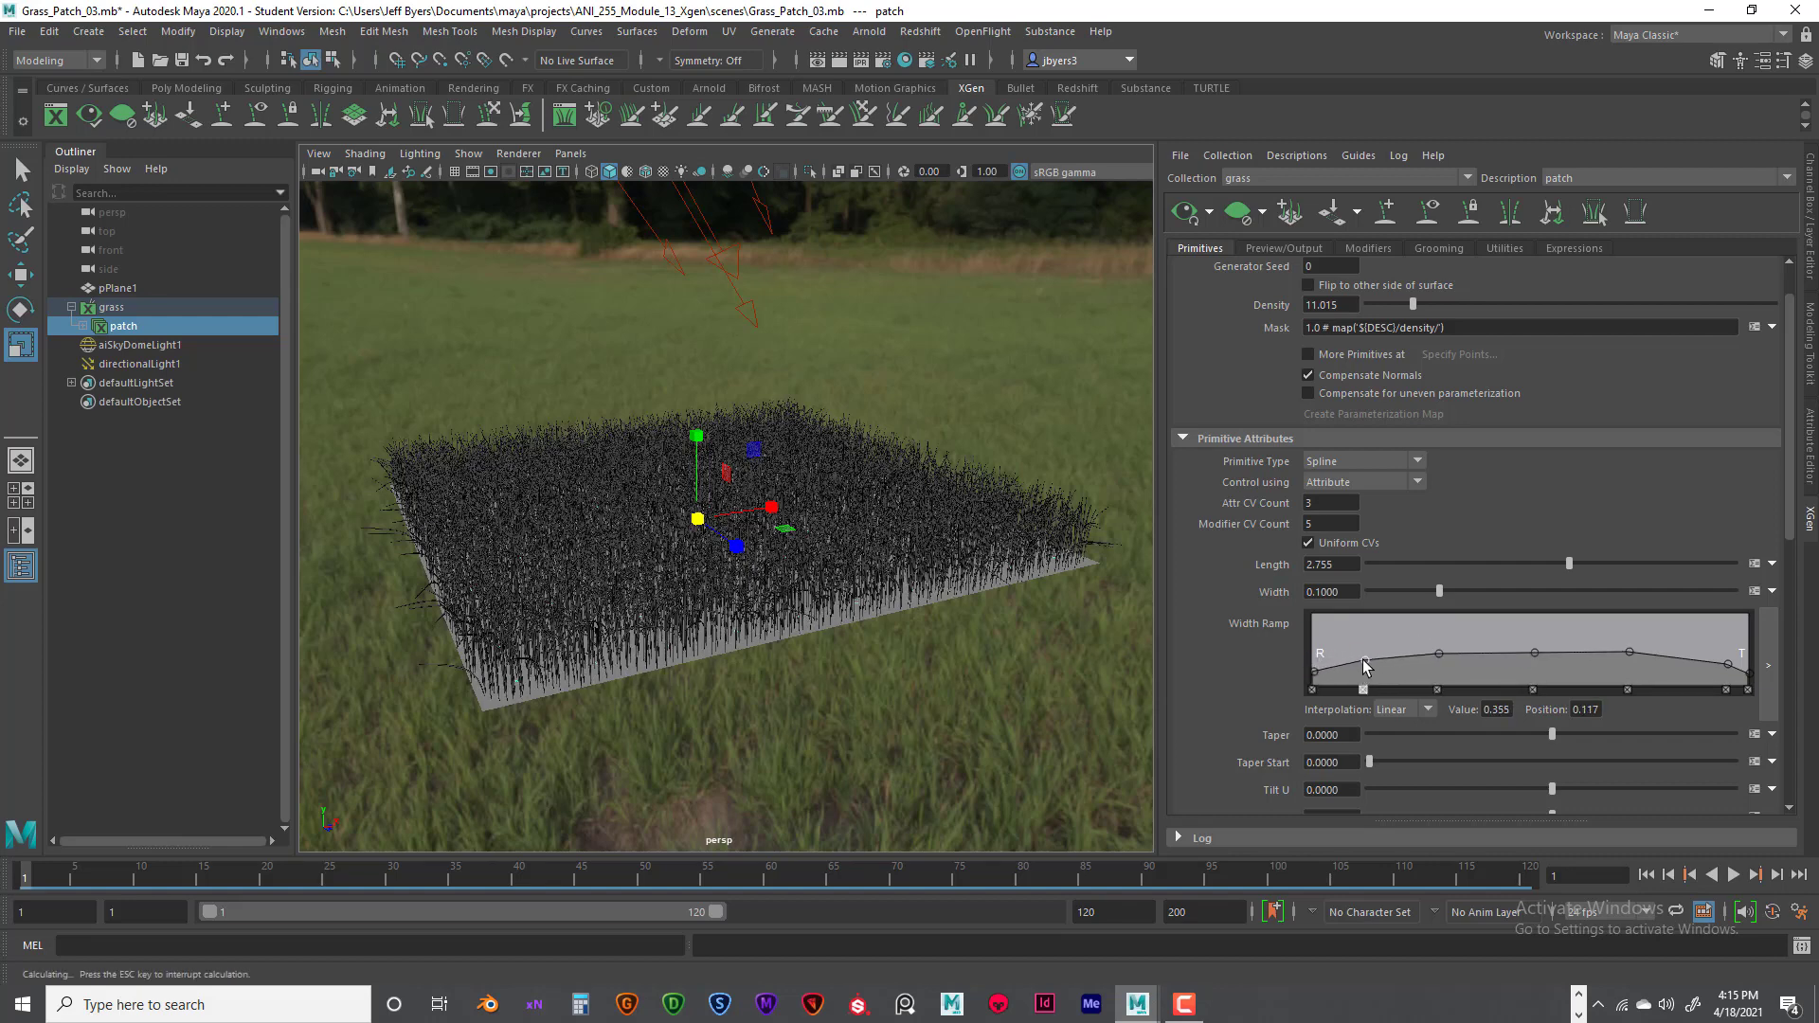
left_click(1441, 653)
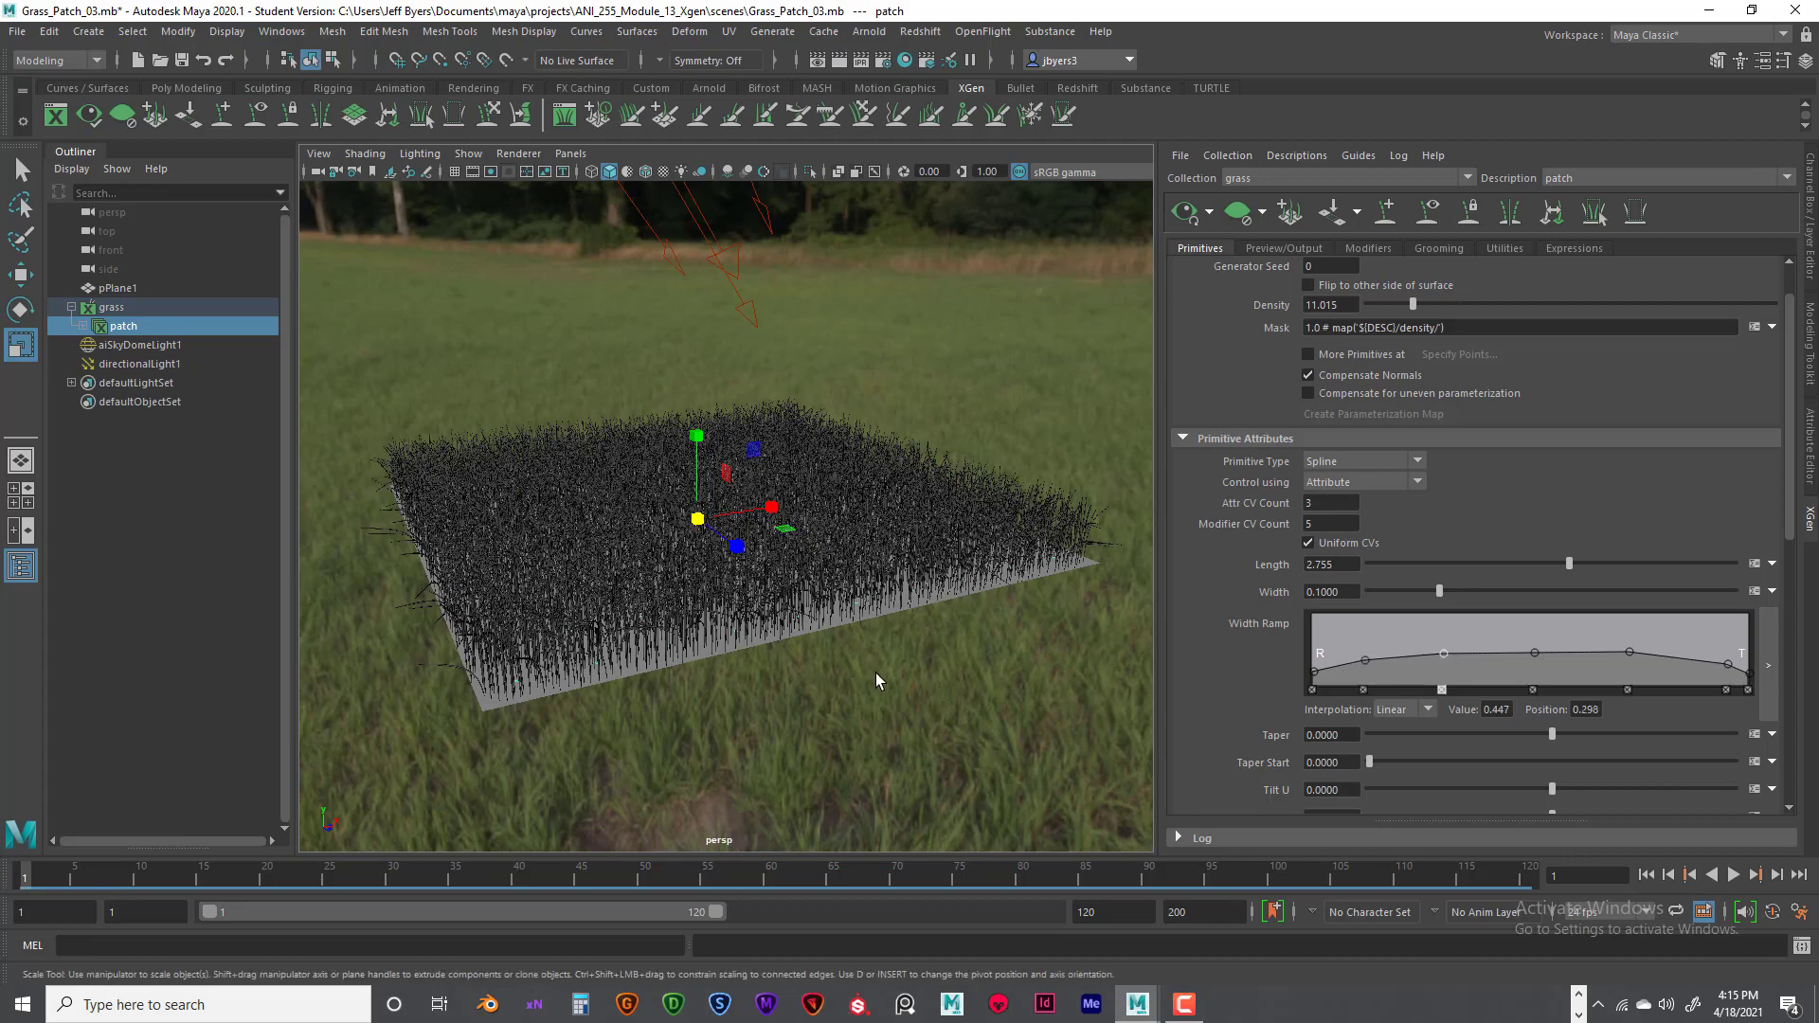
- Increase the grass density to about 23.195
scroll(876, 673, "up", 5)
scroll(945, 674, "down", 3)
left_click_drag(964, 674, 944, 669, "alt")
scroll(946, 675, "down", 3)
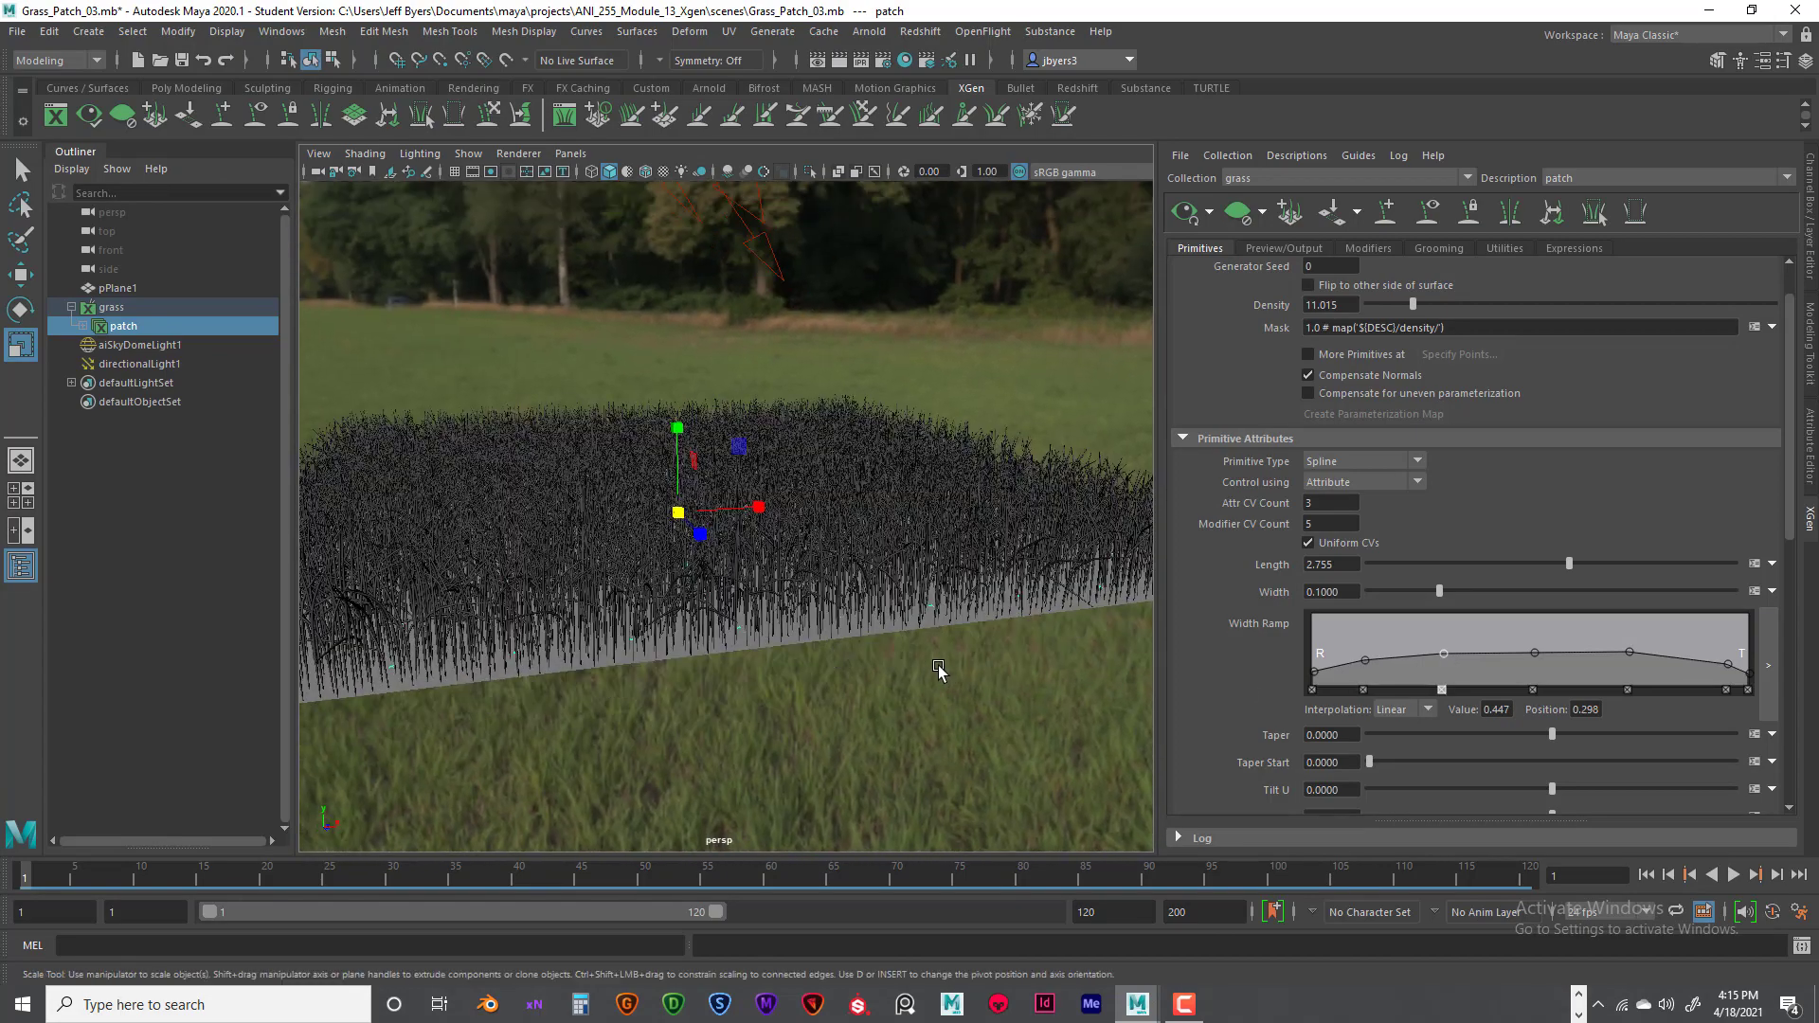
scroll(909, 668, "up", 5)
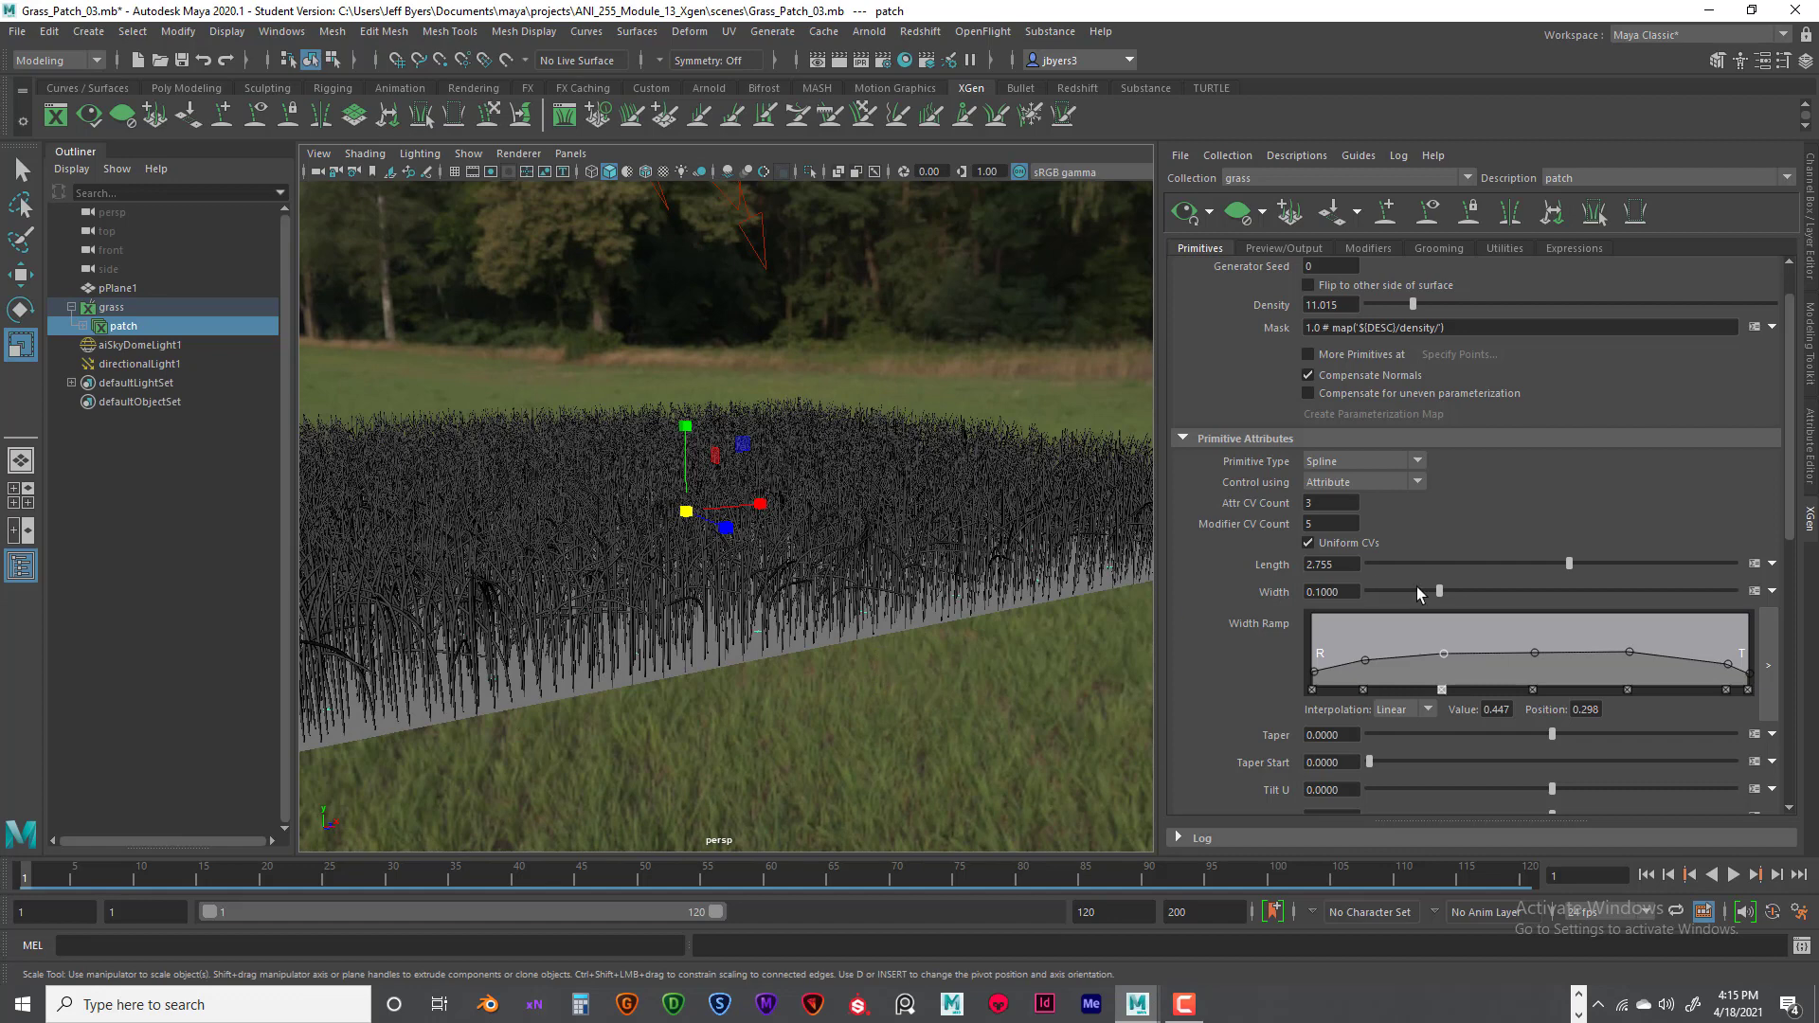
scroll(1511, 361, "down", 1)
scroll(1435, 330, "up", 2)
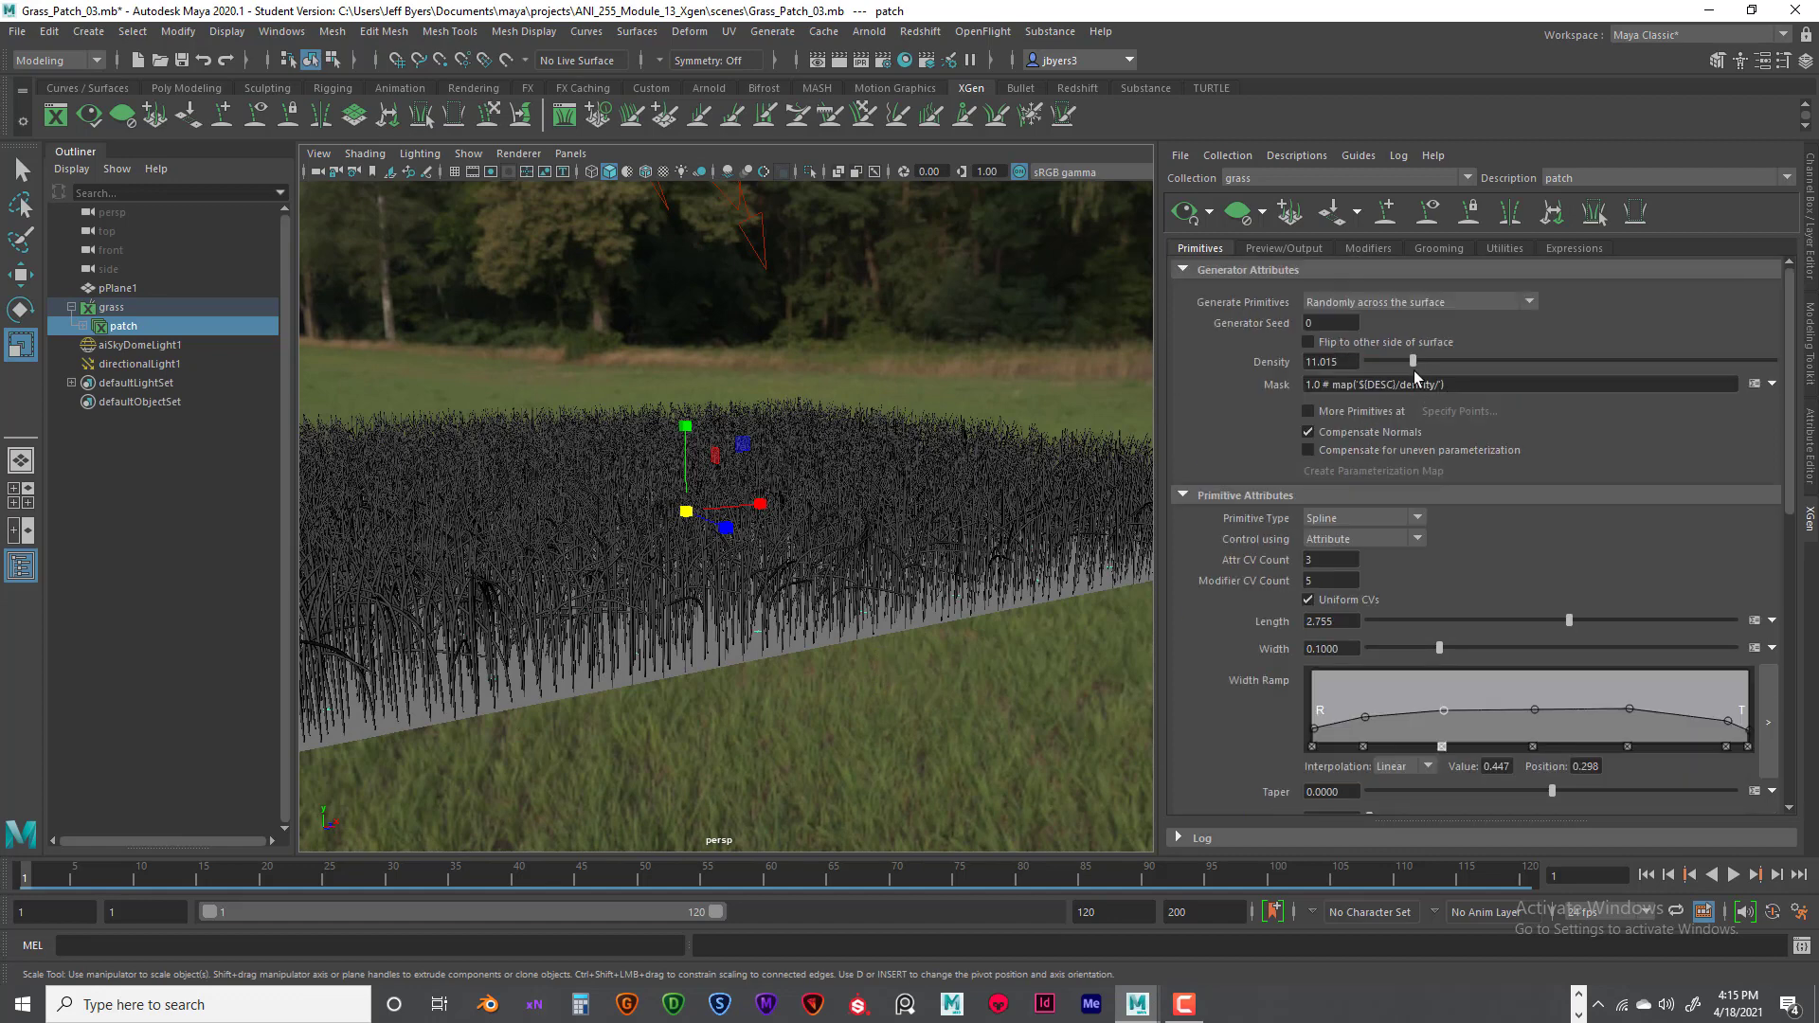
left_click_drag(1416, 364, 1464, 366)
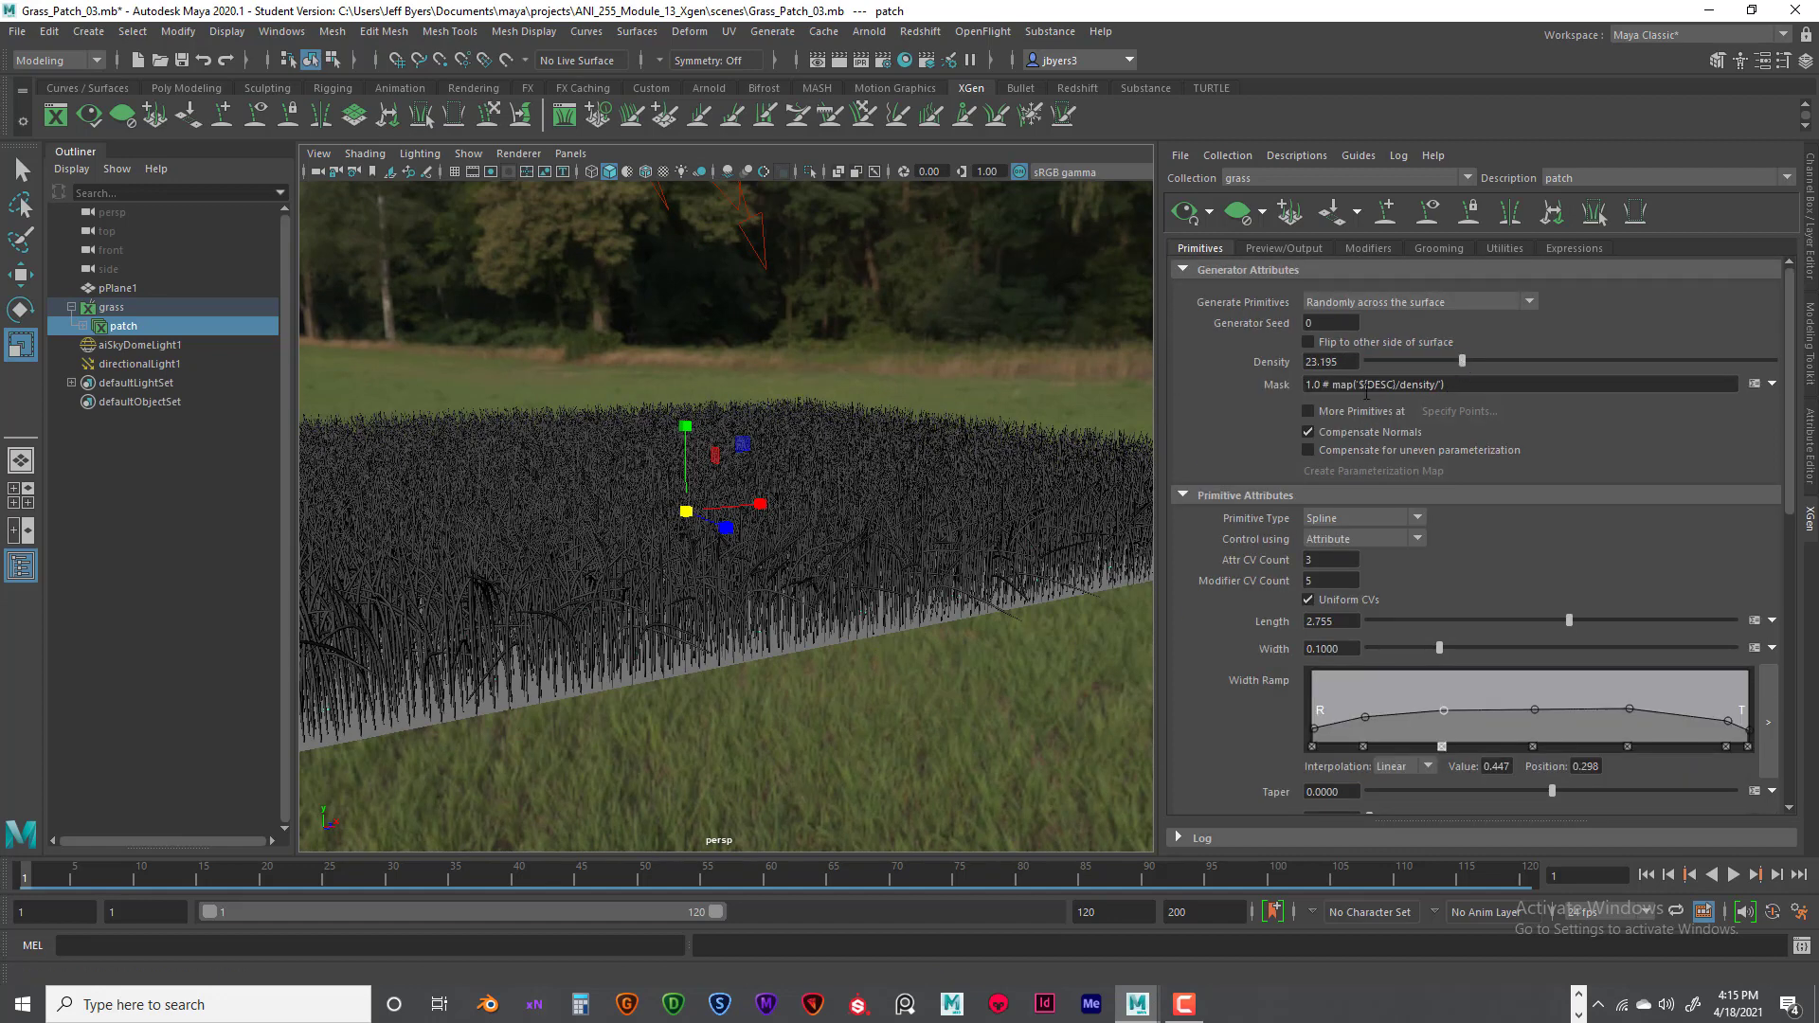
- Increase the grass blade length to 3.75
left_click_drag(777, 488, 826, 497, "alt")
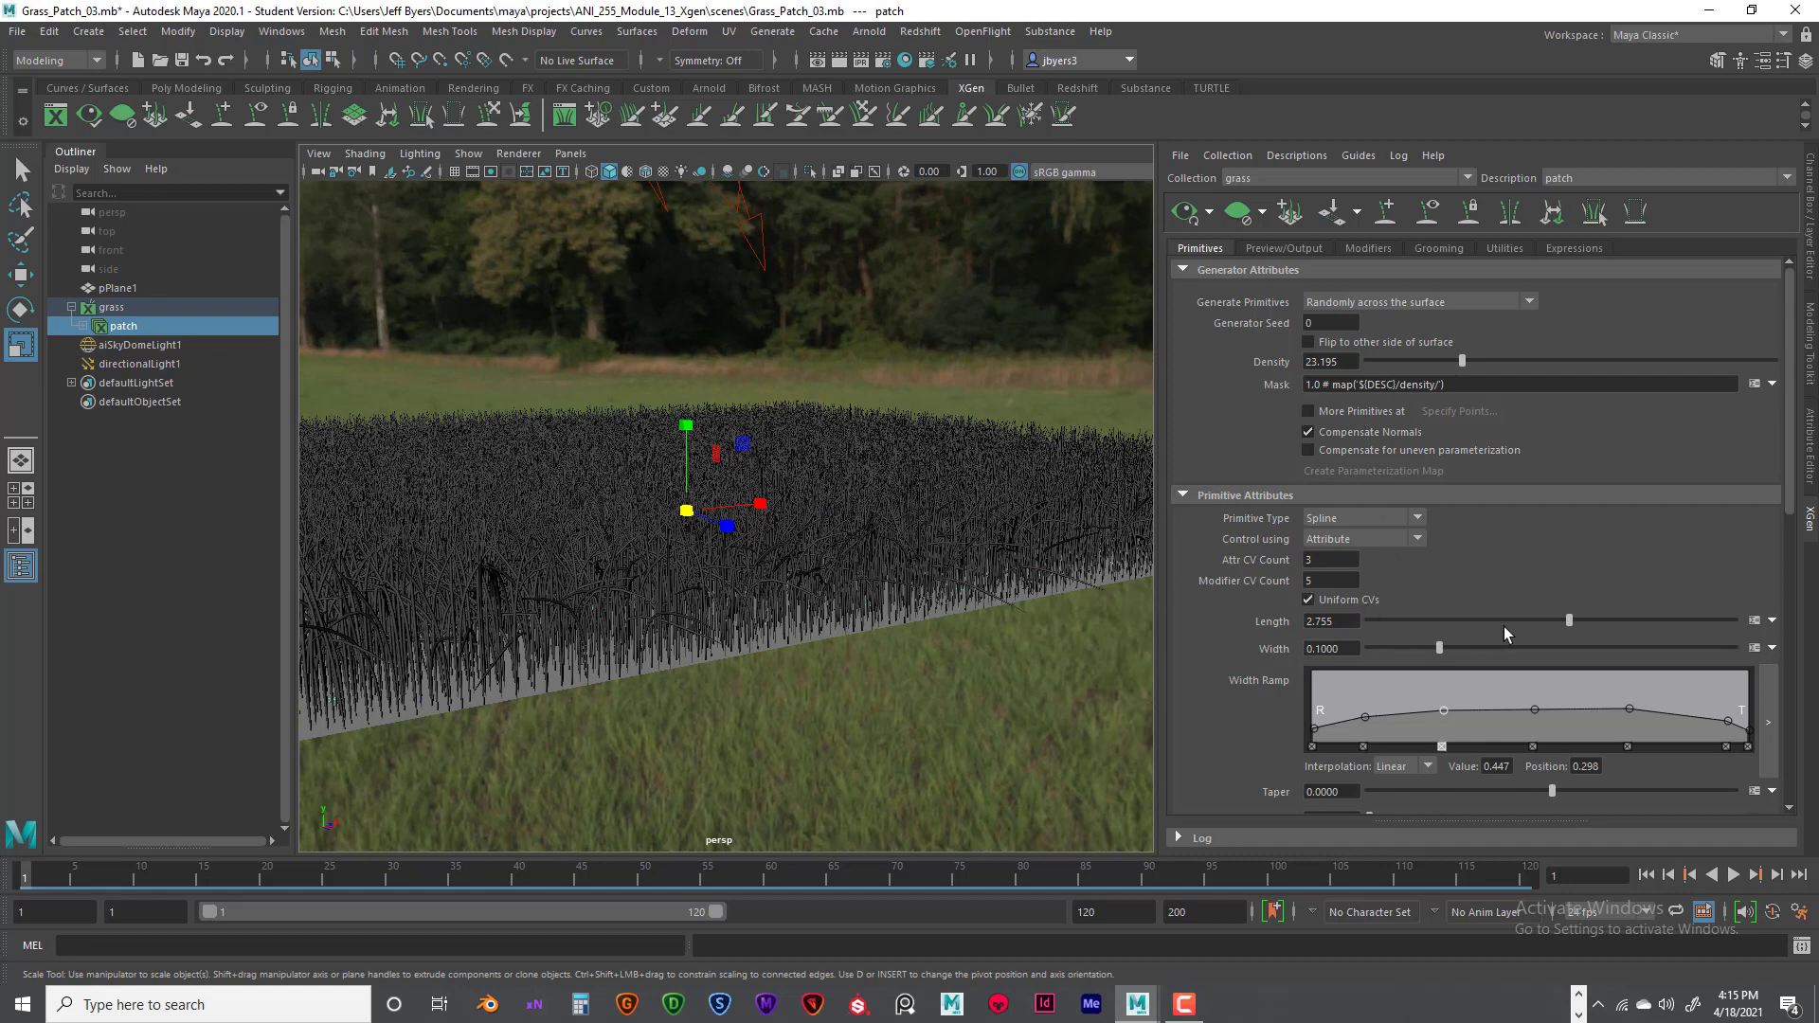
left_click_drag(1566, 621, 1643, 623)
scroll(1001, 547, "down", 5)
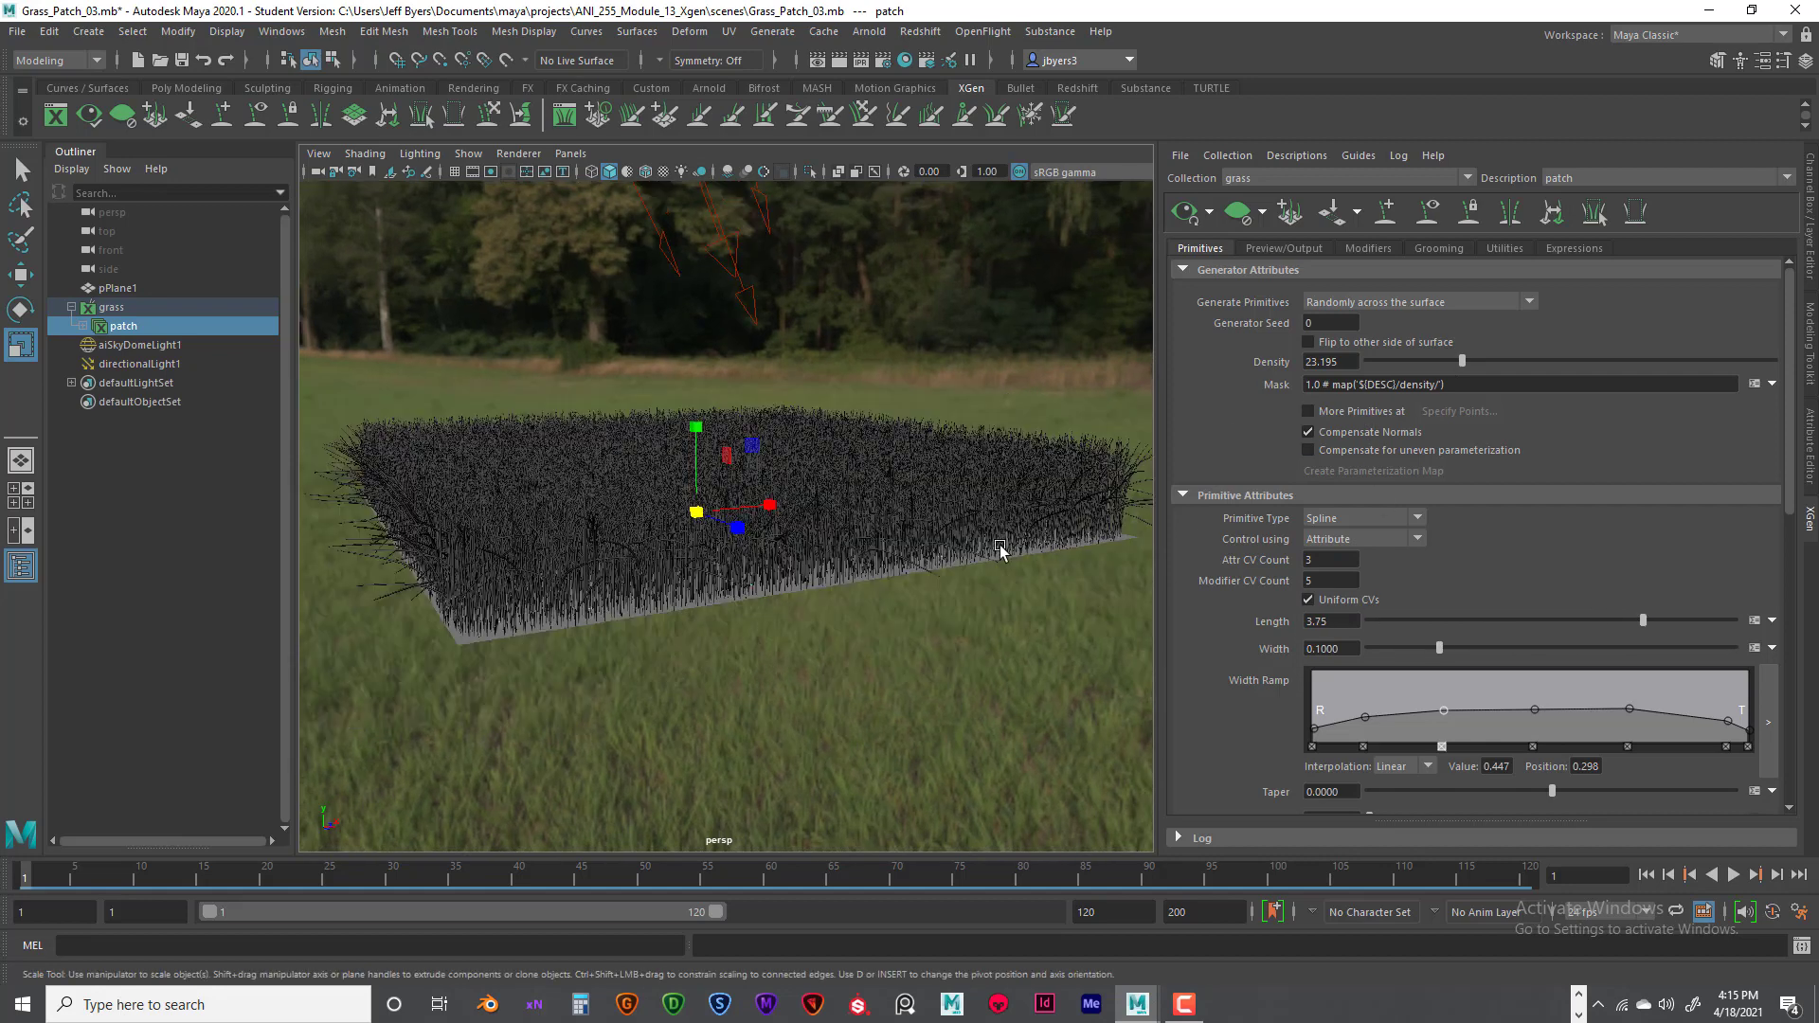
- Examine the blade height and density of the grass patch in the viewport from several distances and angles
left_click_drag(1000, 548, 999, 561, "alt")
scroll(1050, 561, "up", 5)
scroll(1041, 555, "up", 4)
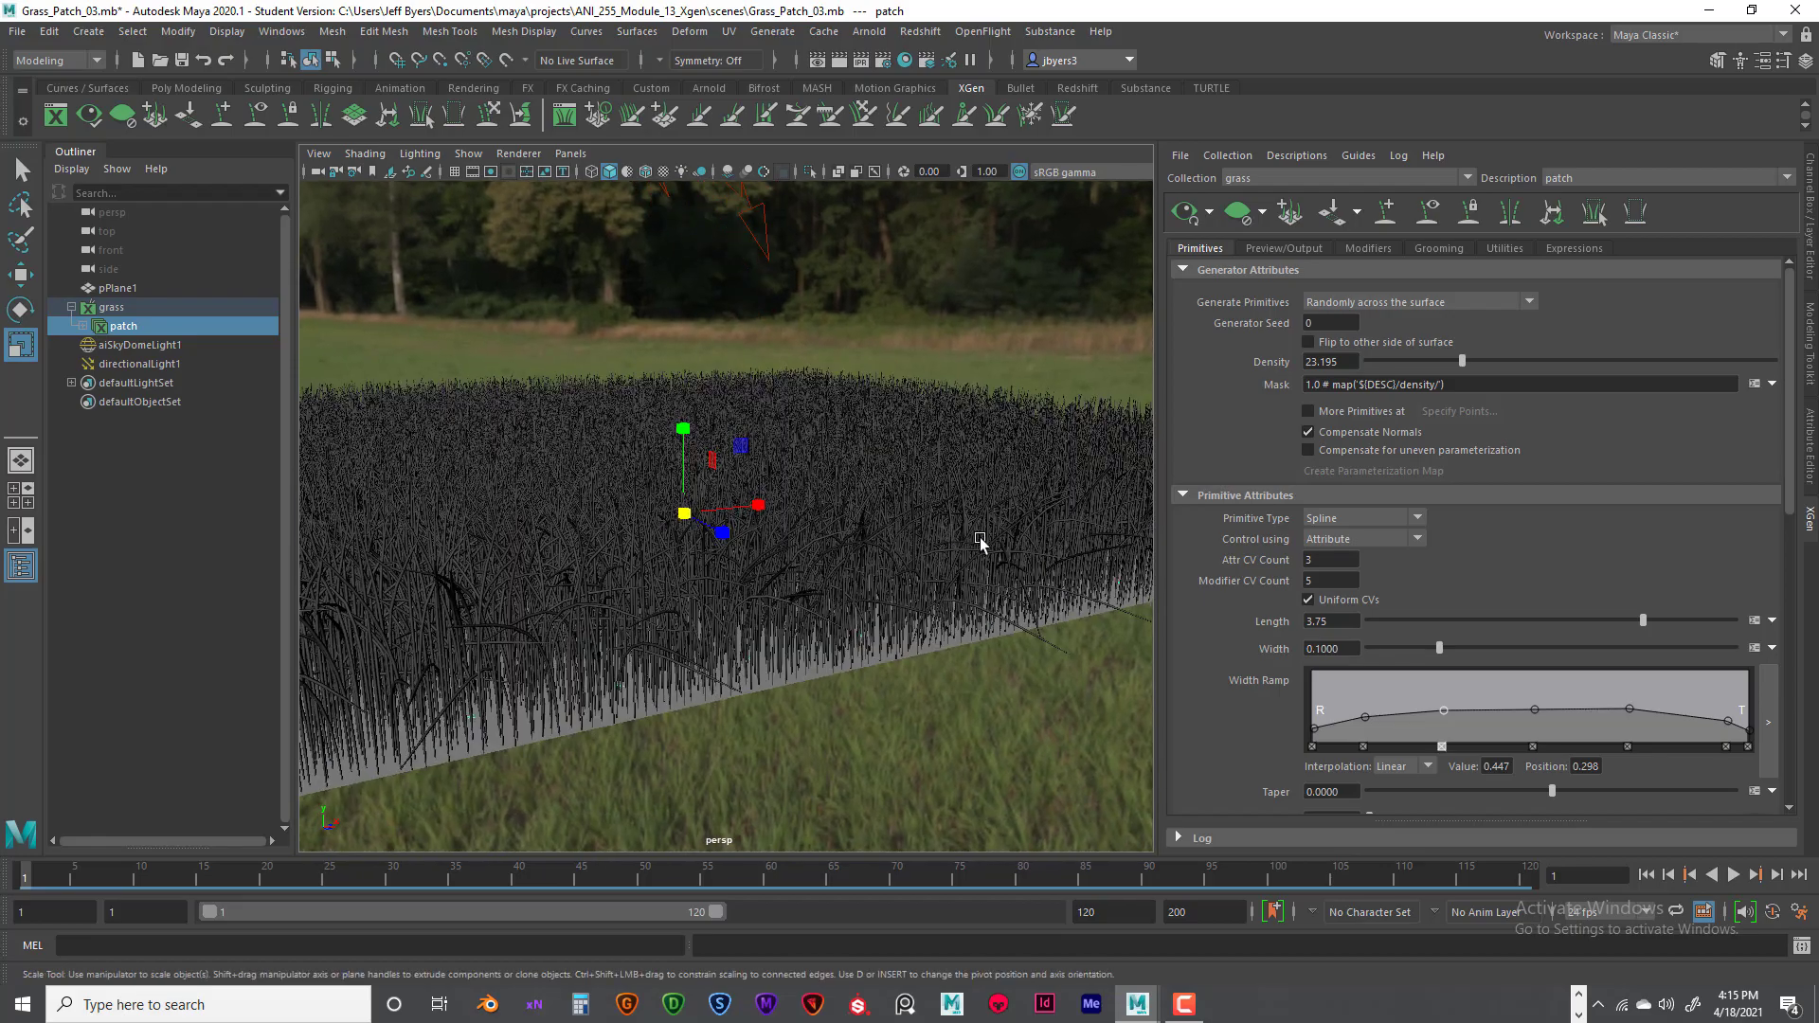
scroll(952, 542, "down", 3)
middle_click_drag(963, 507, 991, 536, "alt")
left_click_drag(991, 536, 988, 534, "alt")
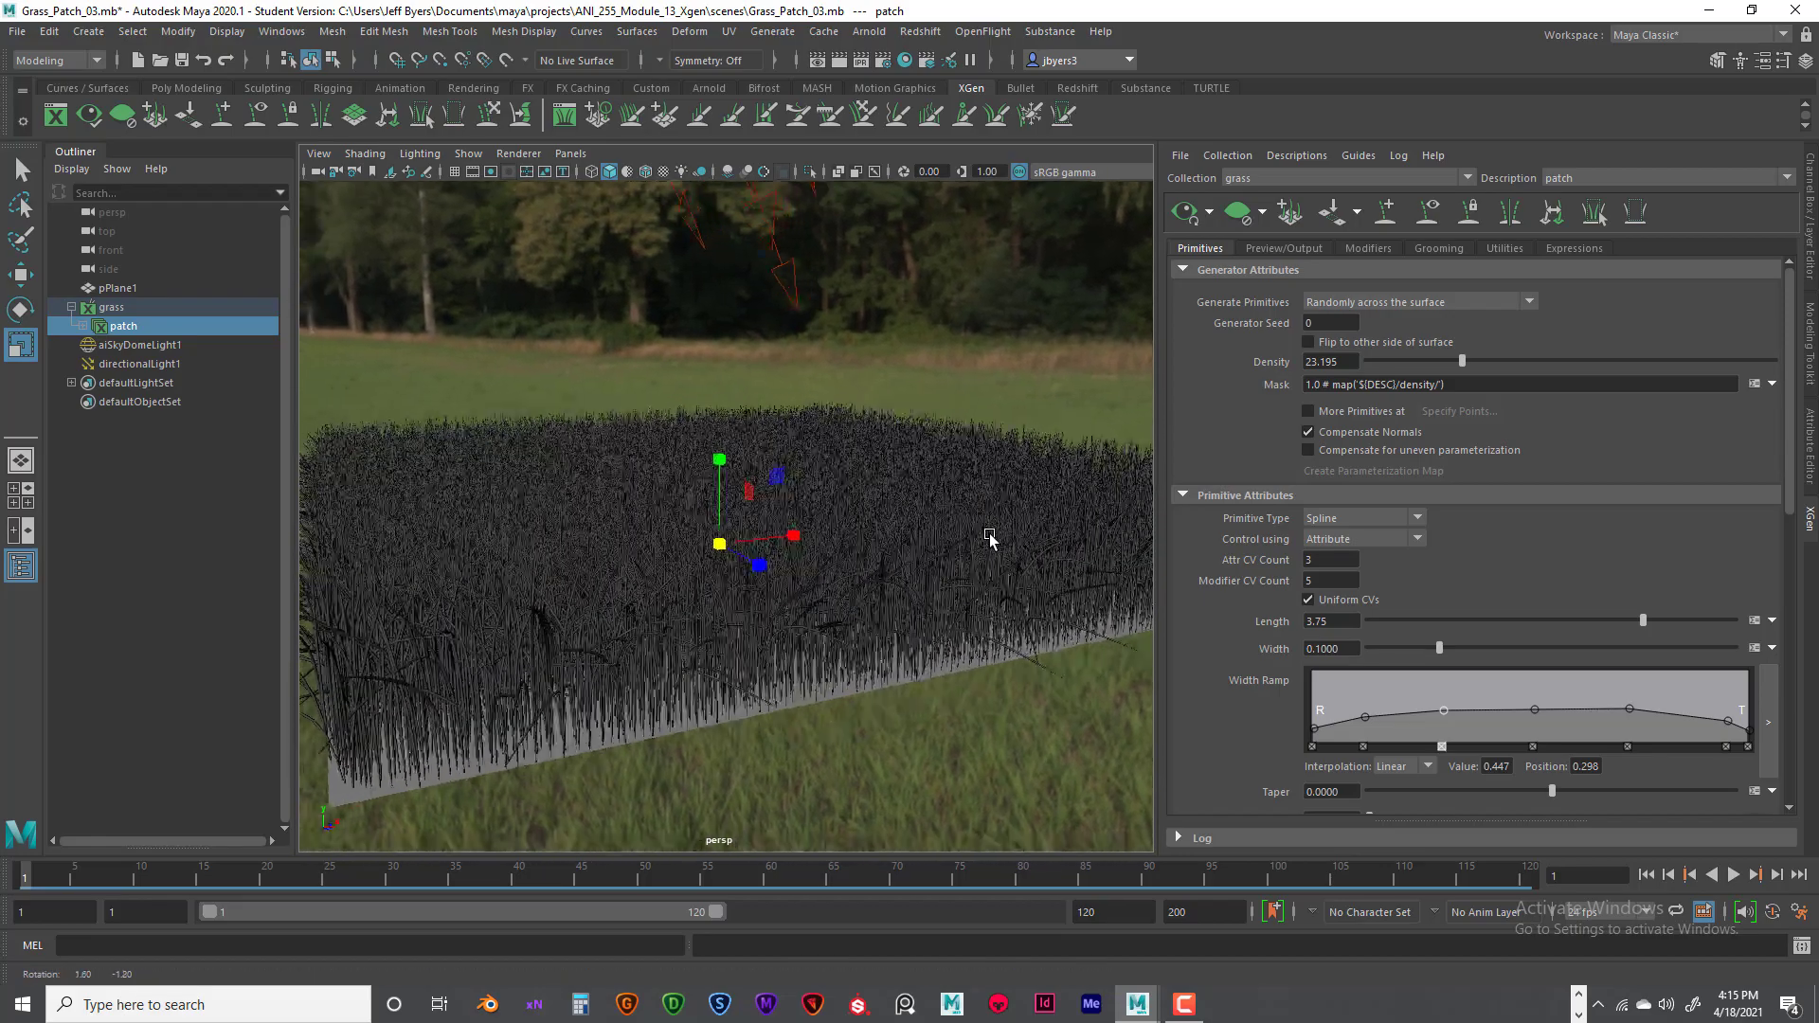
scroll(1005, 541, "up", 2)
scroll(995, 526, "down", 4)
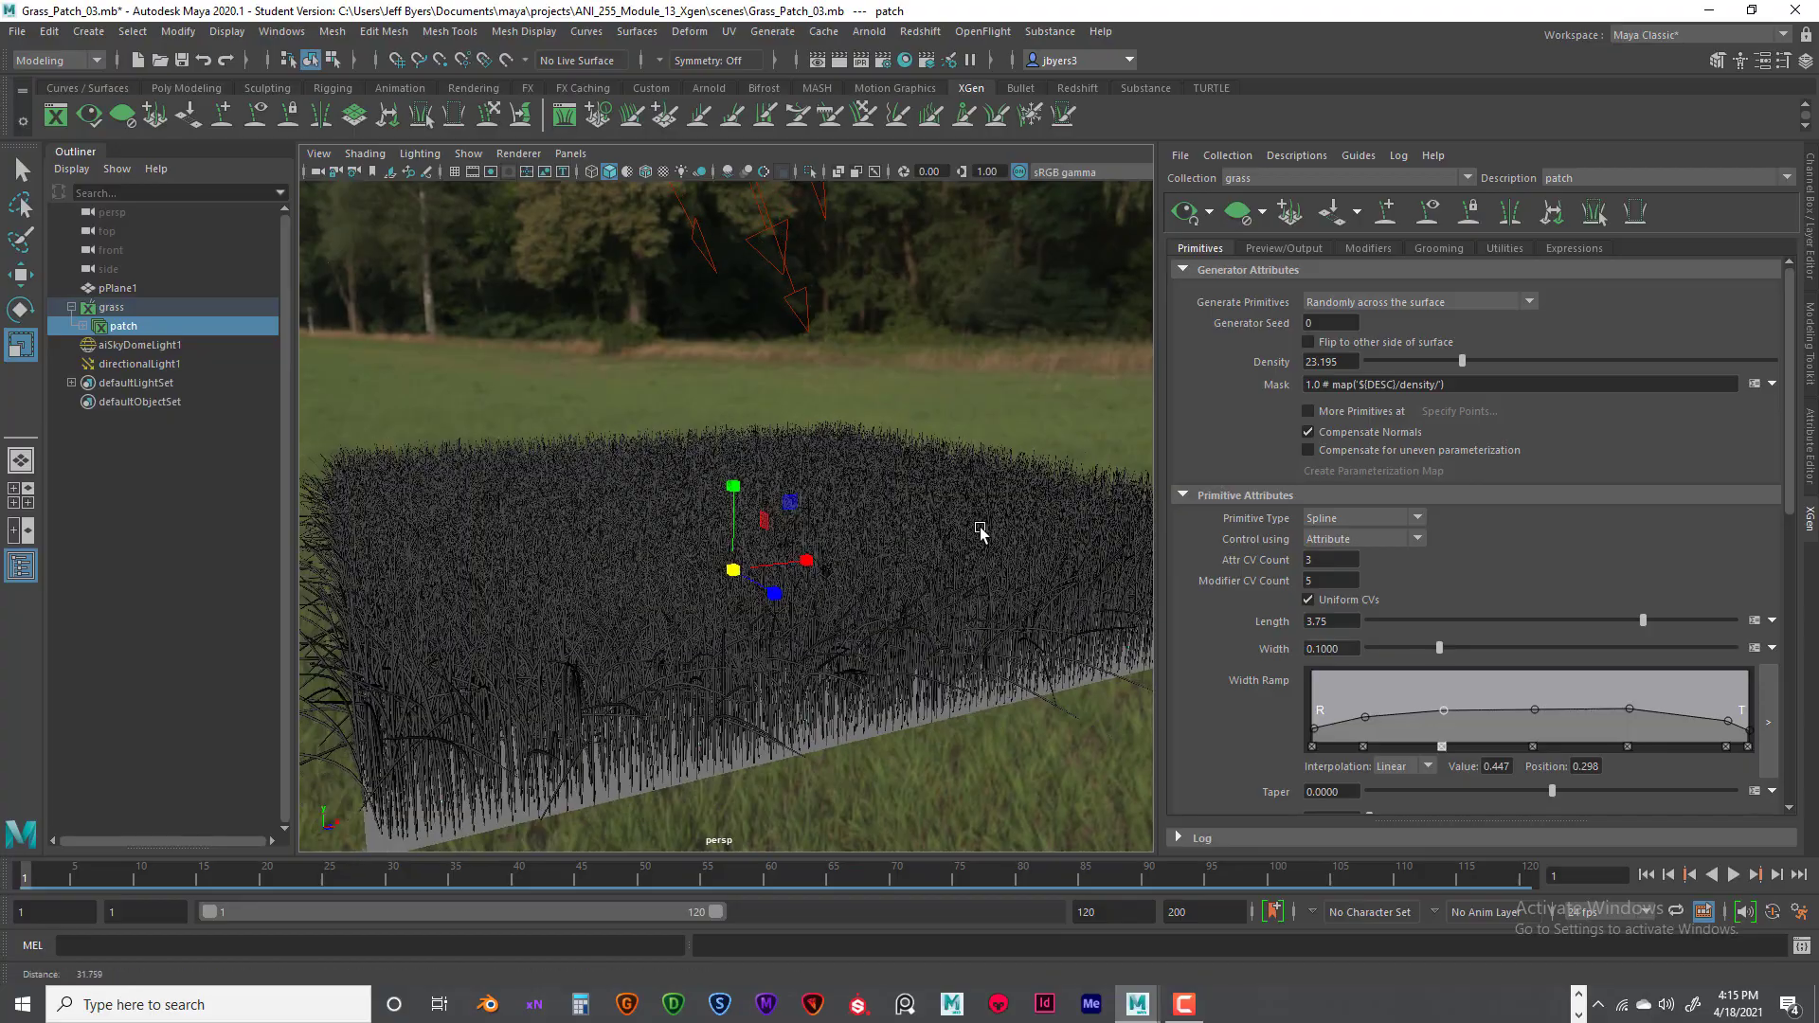
scroll(986, 535, "up", 5)
scroll(1020, 544, "up", 1)
left_click_drag(1022, 544, 986, 537, "alt")
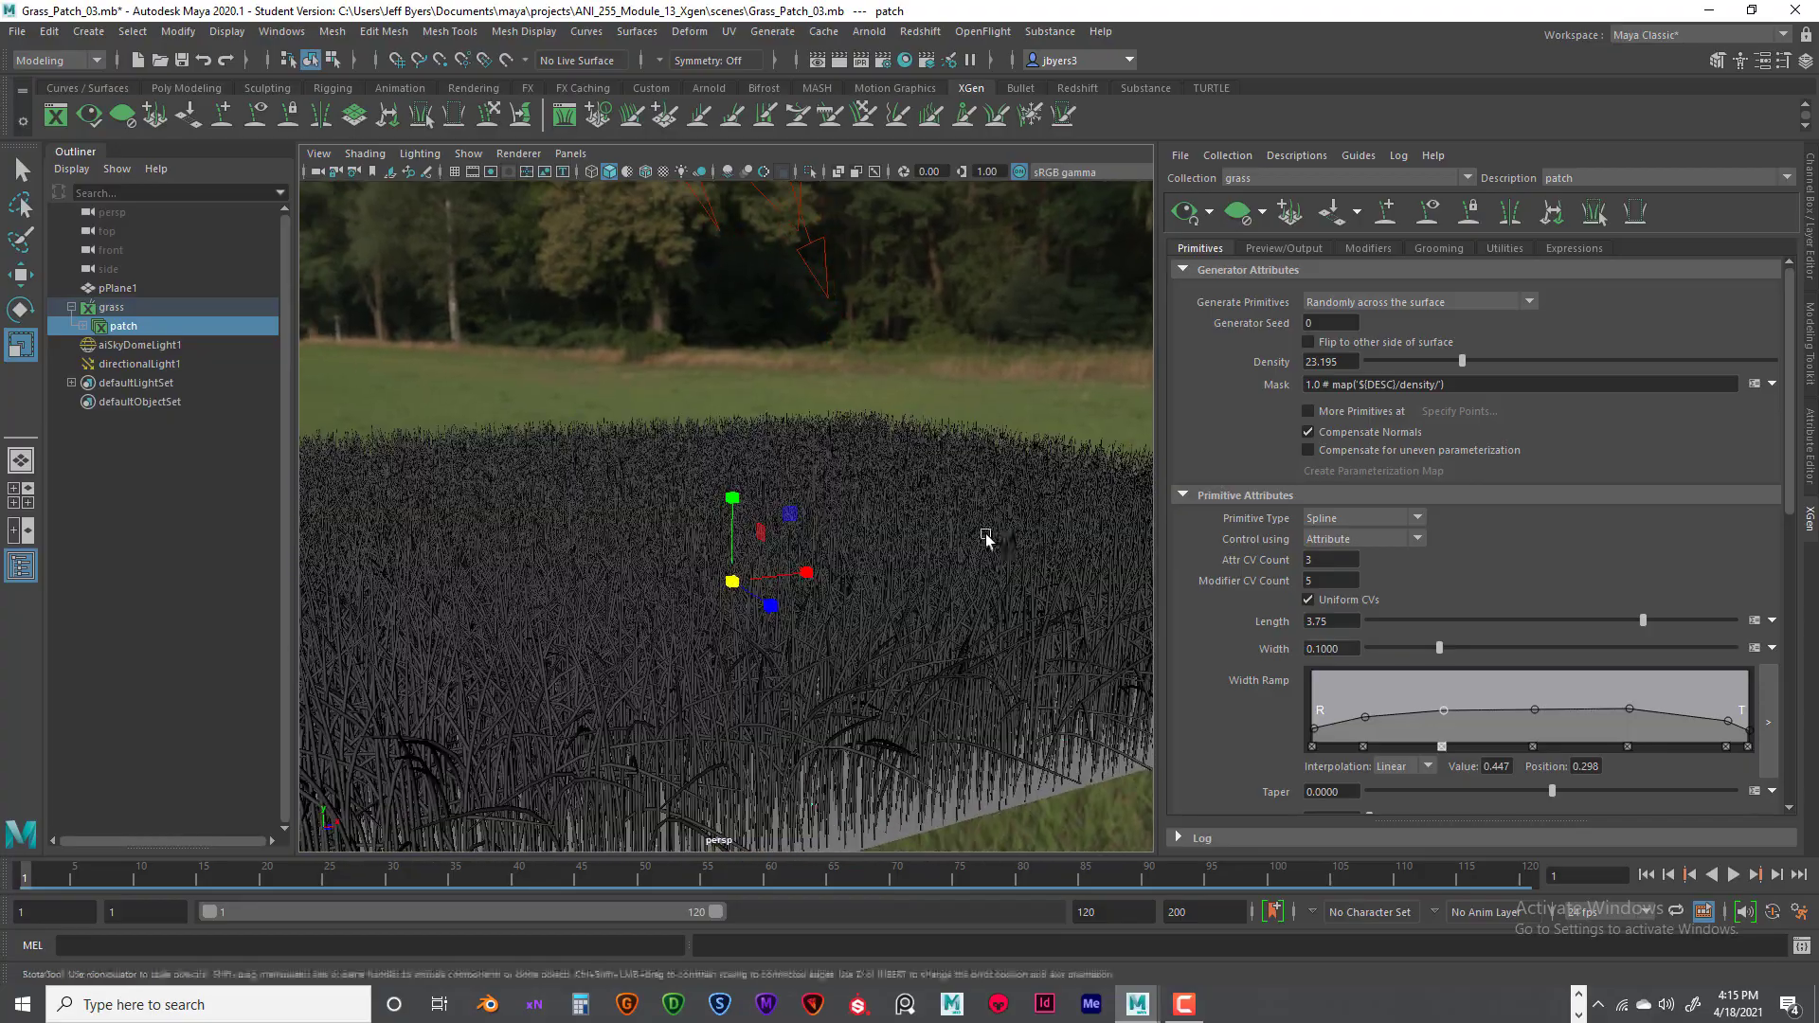
middle_click_drag(980, 533, 1024, 529, "alt")
left_click_drag(1011, 532, 922, 512, "alt")
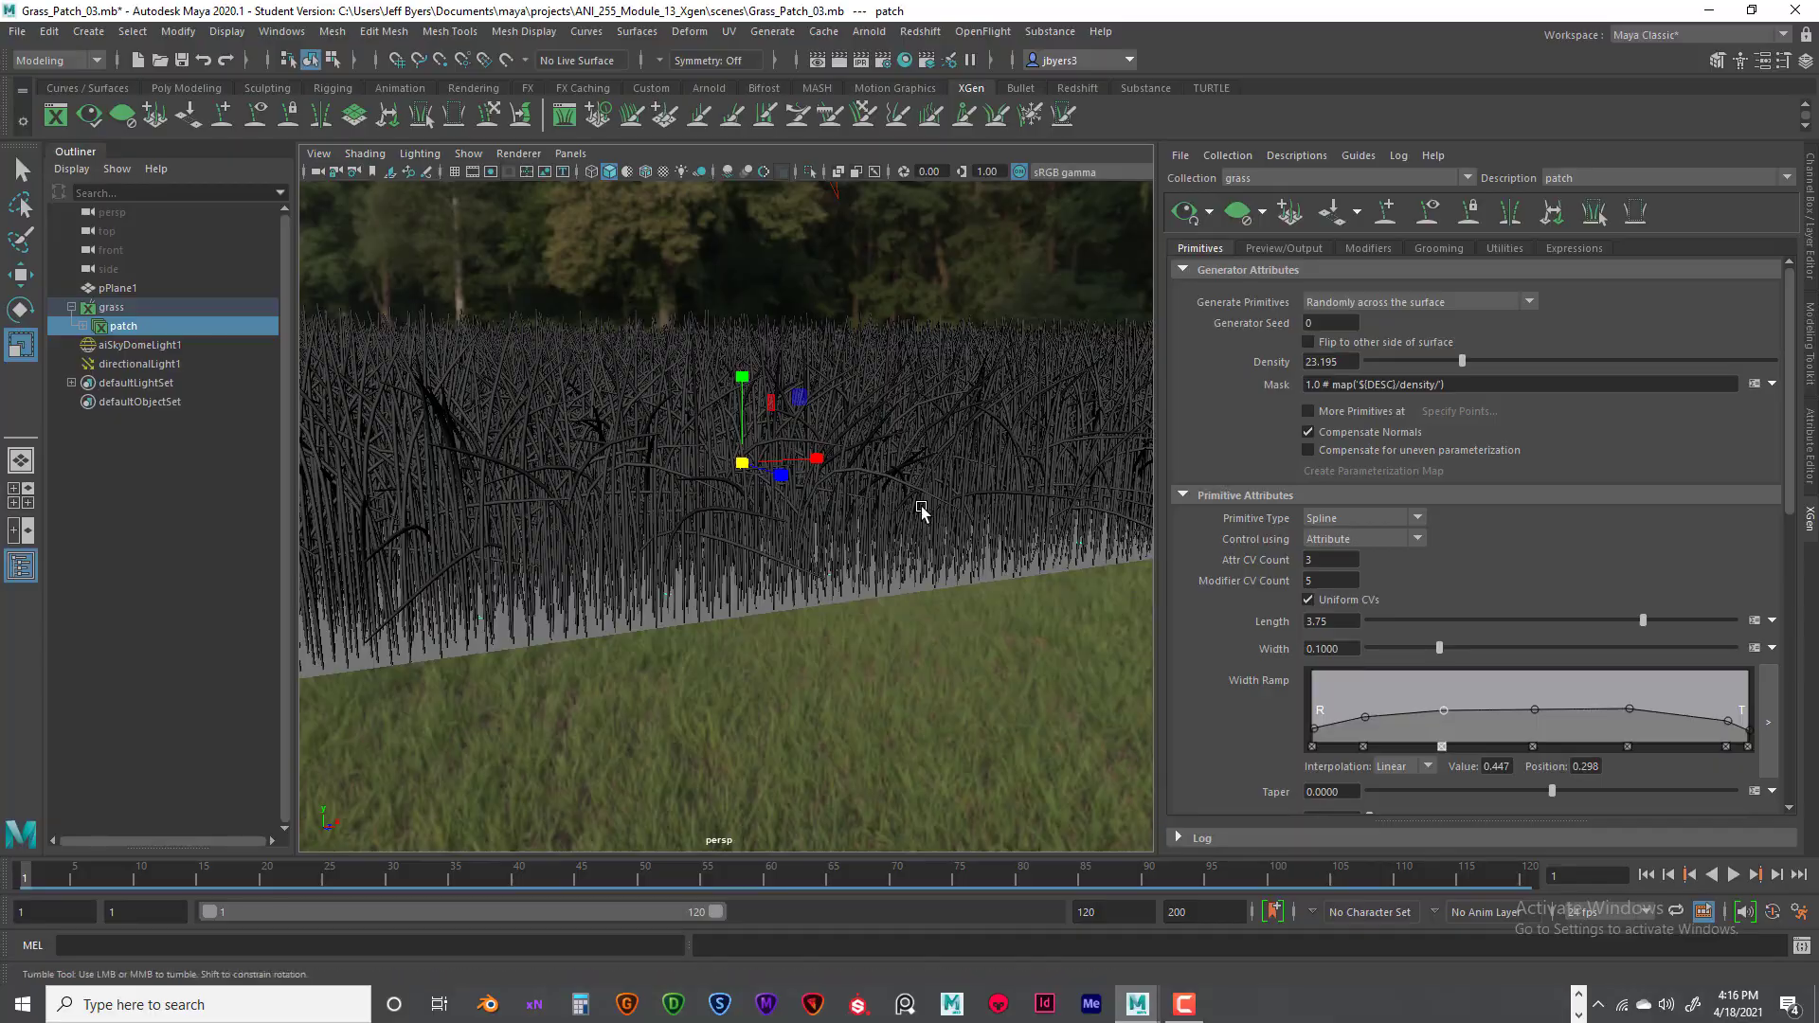
- Select the ground plane, render a close, low view of the grass with Arnold, and close the render window
left_click(873, 585)
left_click_drag(851, 547, 928, 502, "alt")
middle_click_drag(929, 502, 955, 532, "alt")
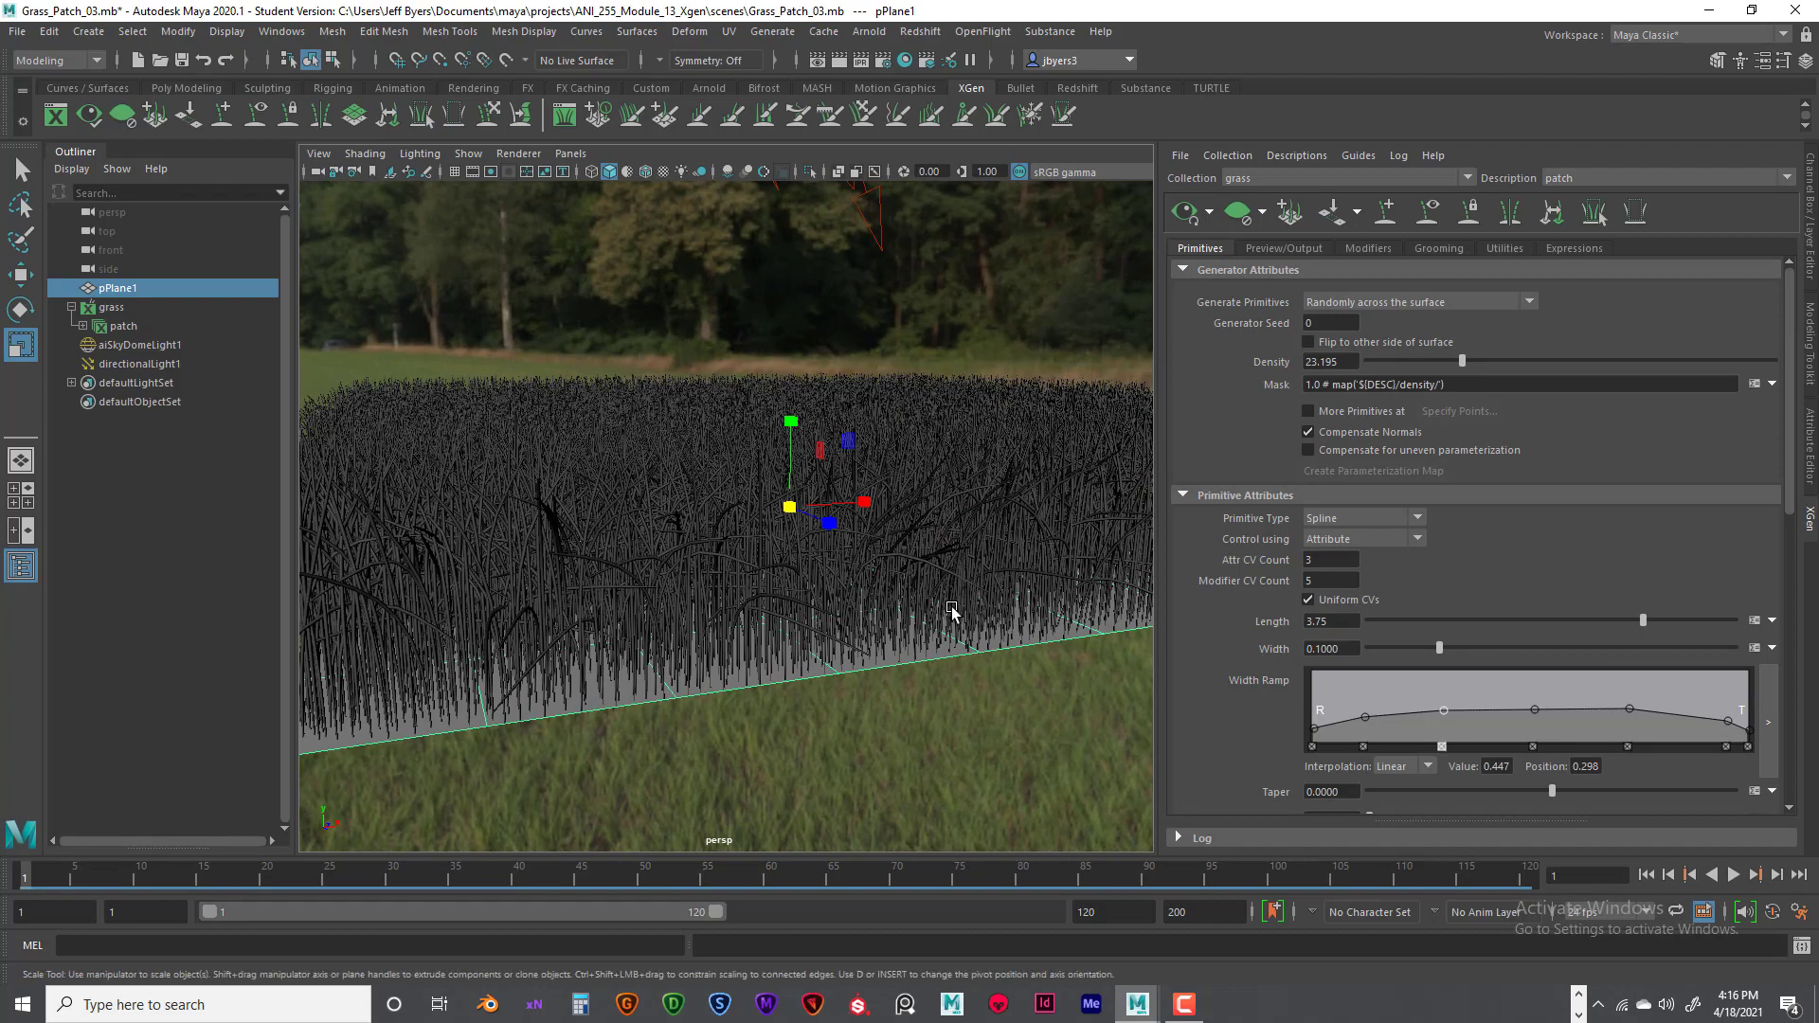
right_click_drag(954, 613, 1056, 595, "alt")
middle_click_drag(901, 559, 890, 581, "alt")
right_click_drag(890, 581, 862, 572, "alt")
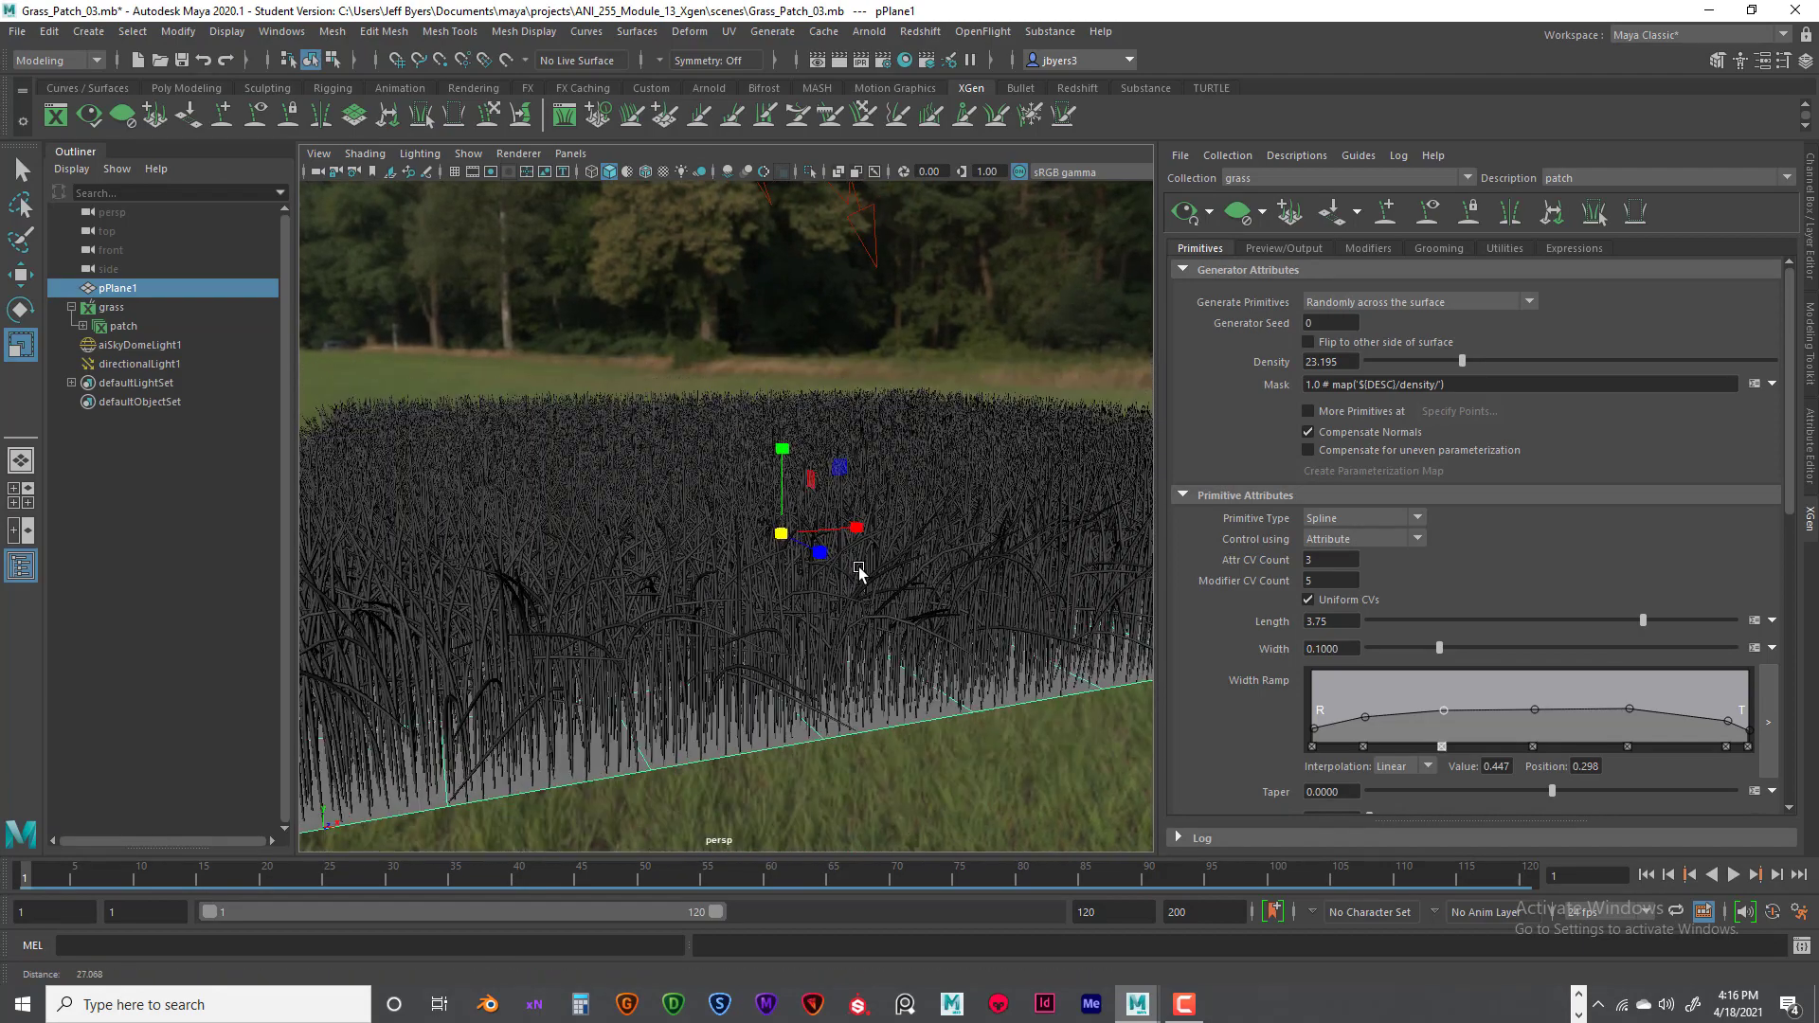
left_click(838, 60)
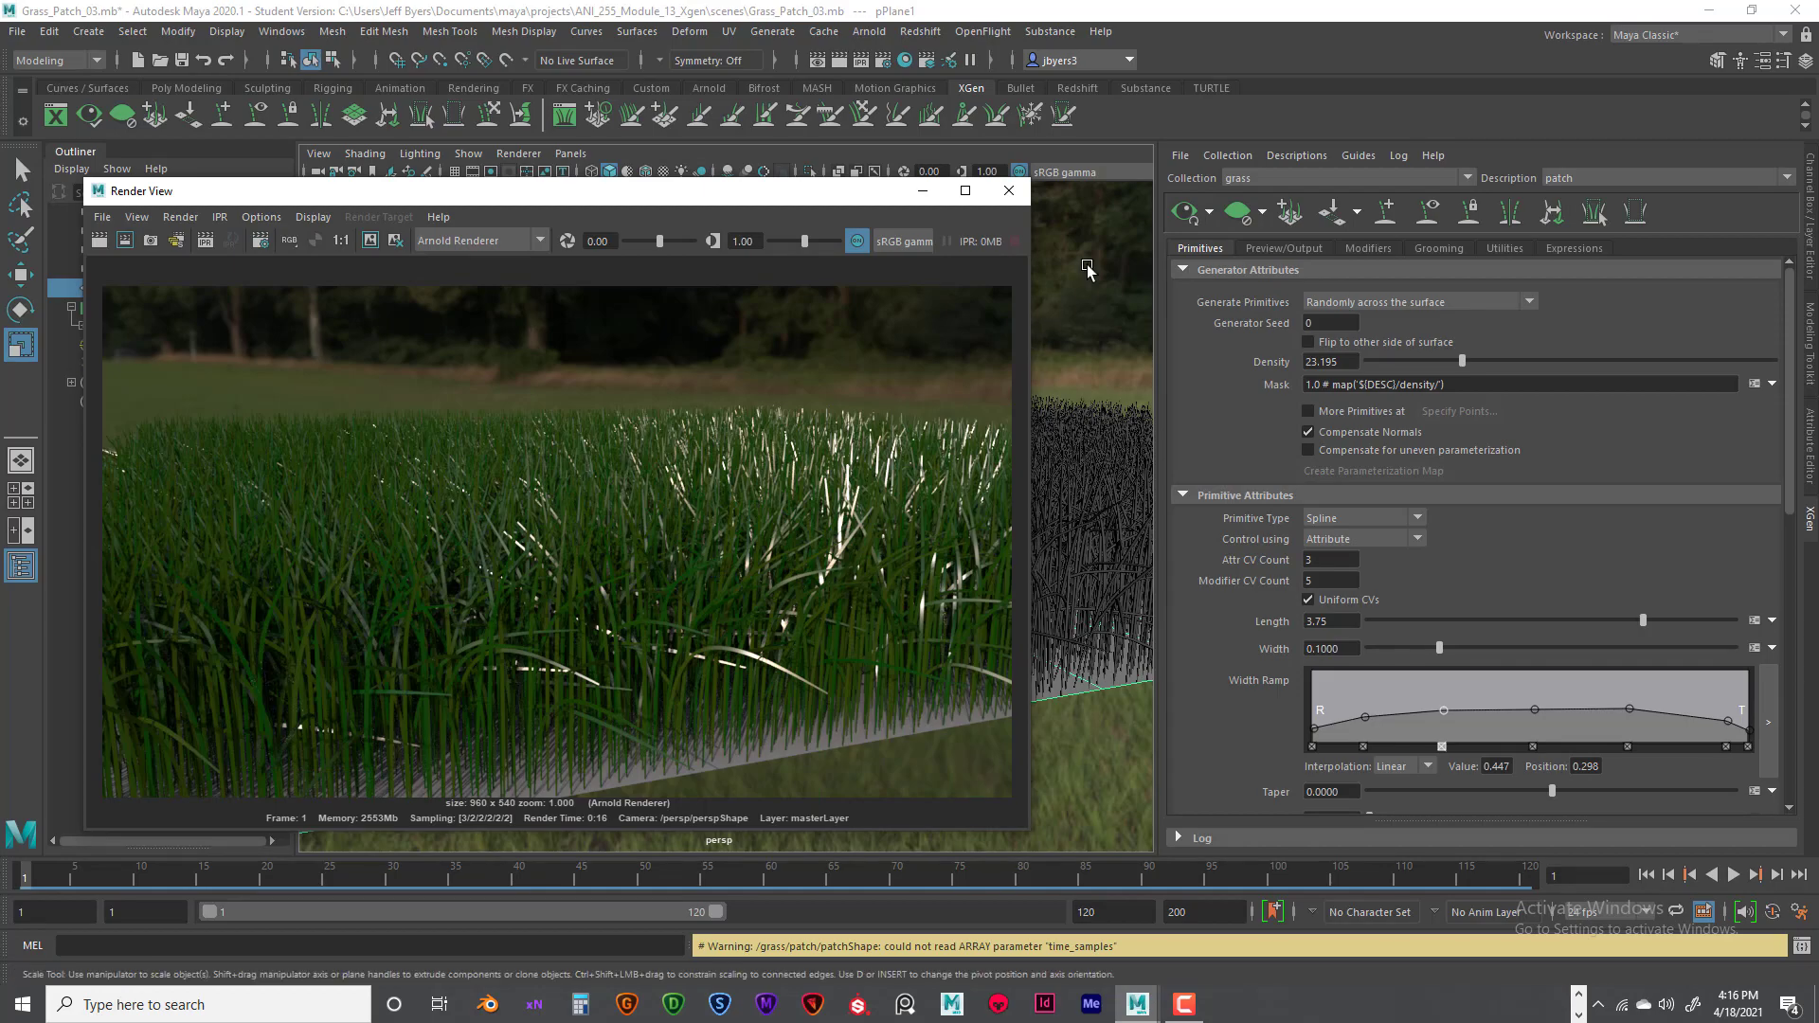
left_click(1008, 190)
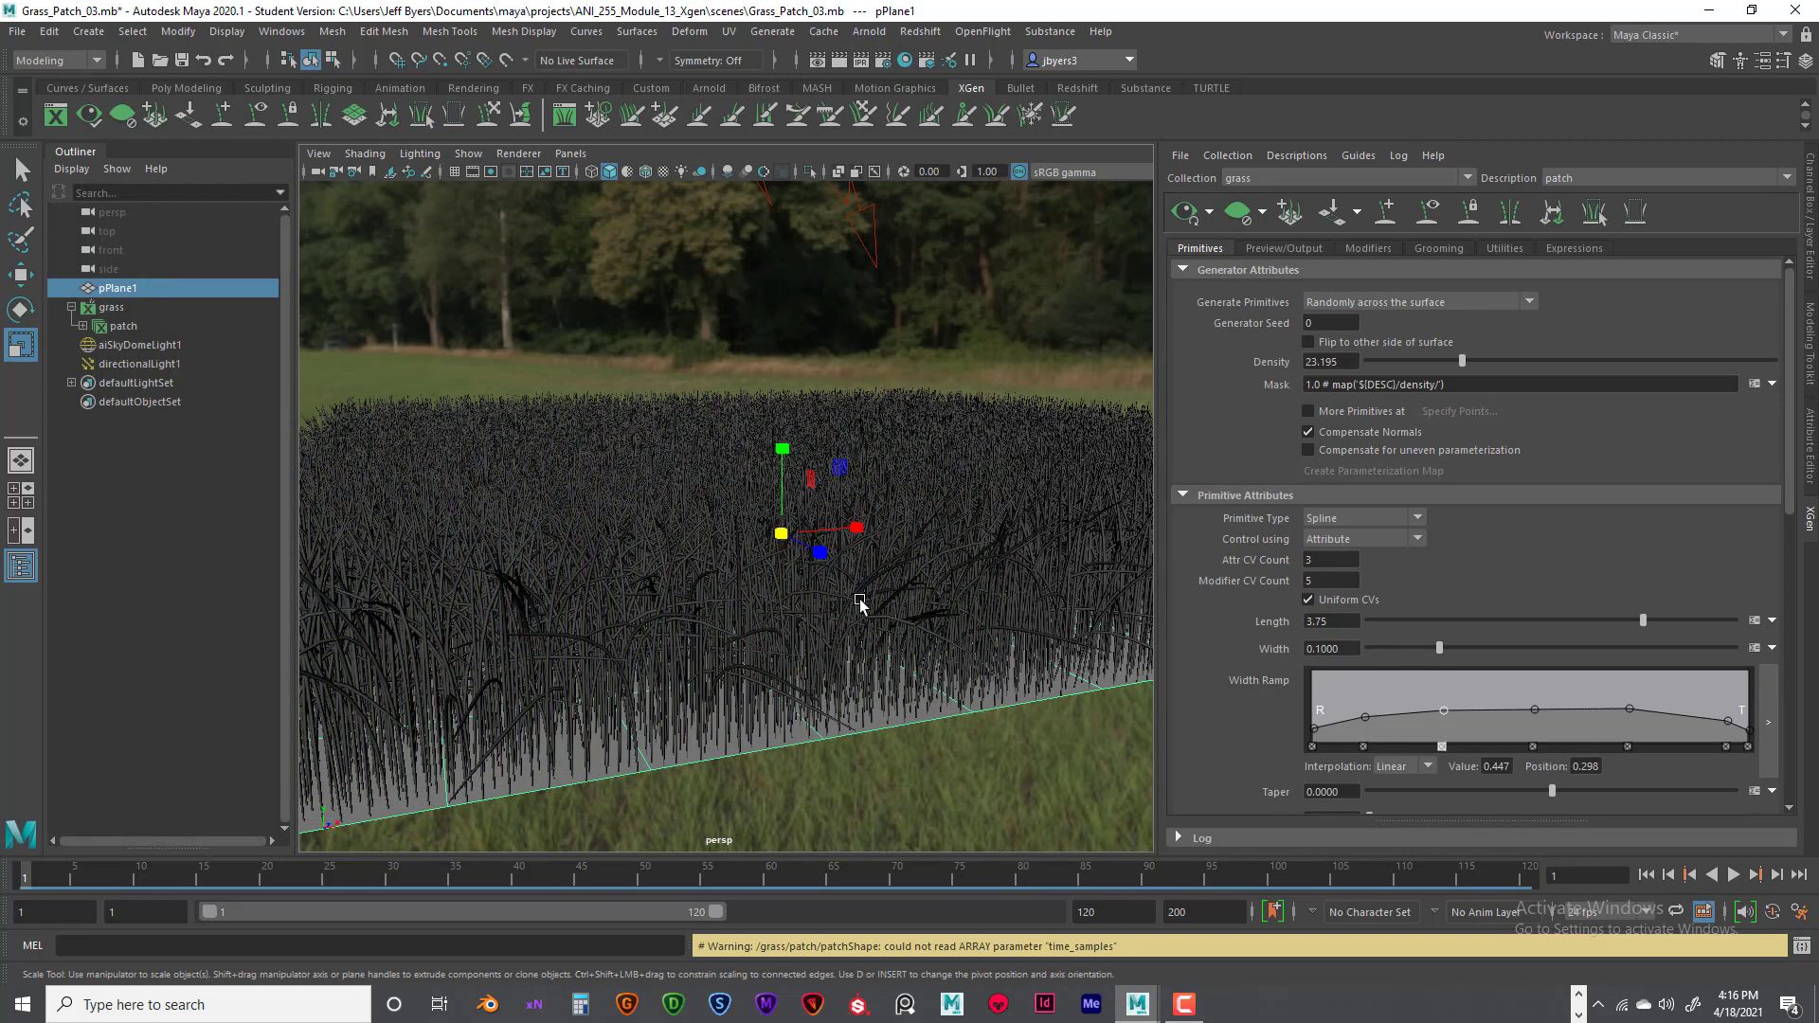
- Raise the tip end of the Width Ramp to about 0.487 at position 1.000, levelling the neighbouring point
mouse_move(869, 610)
left_mouse_down("alt")
mouse_move(833, 597)
mouse_move(847, 606)
left_mouse_up("alt")
right_click_drag(847, 606, 616, 629, "alt")
left_click_drag(699, 618, 897, 663, "alt")
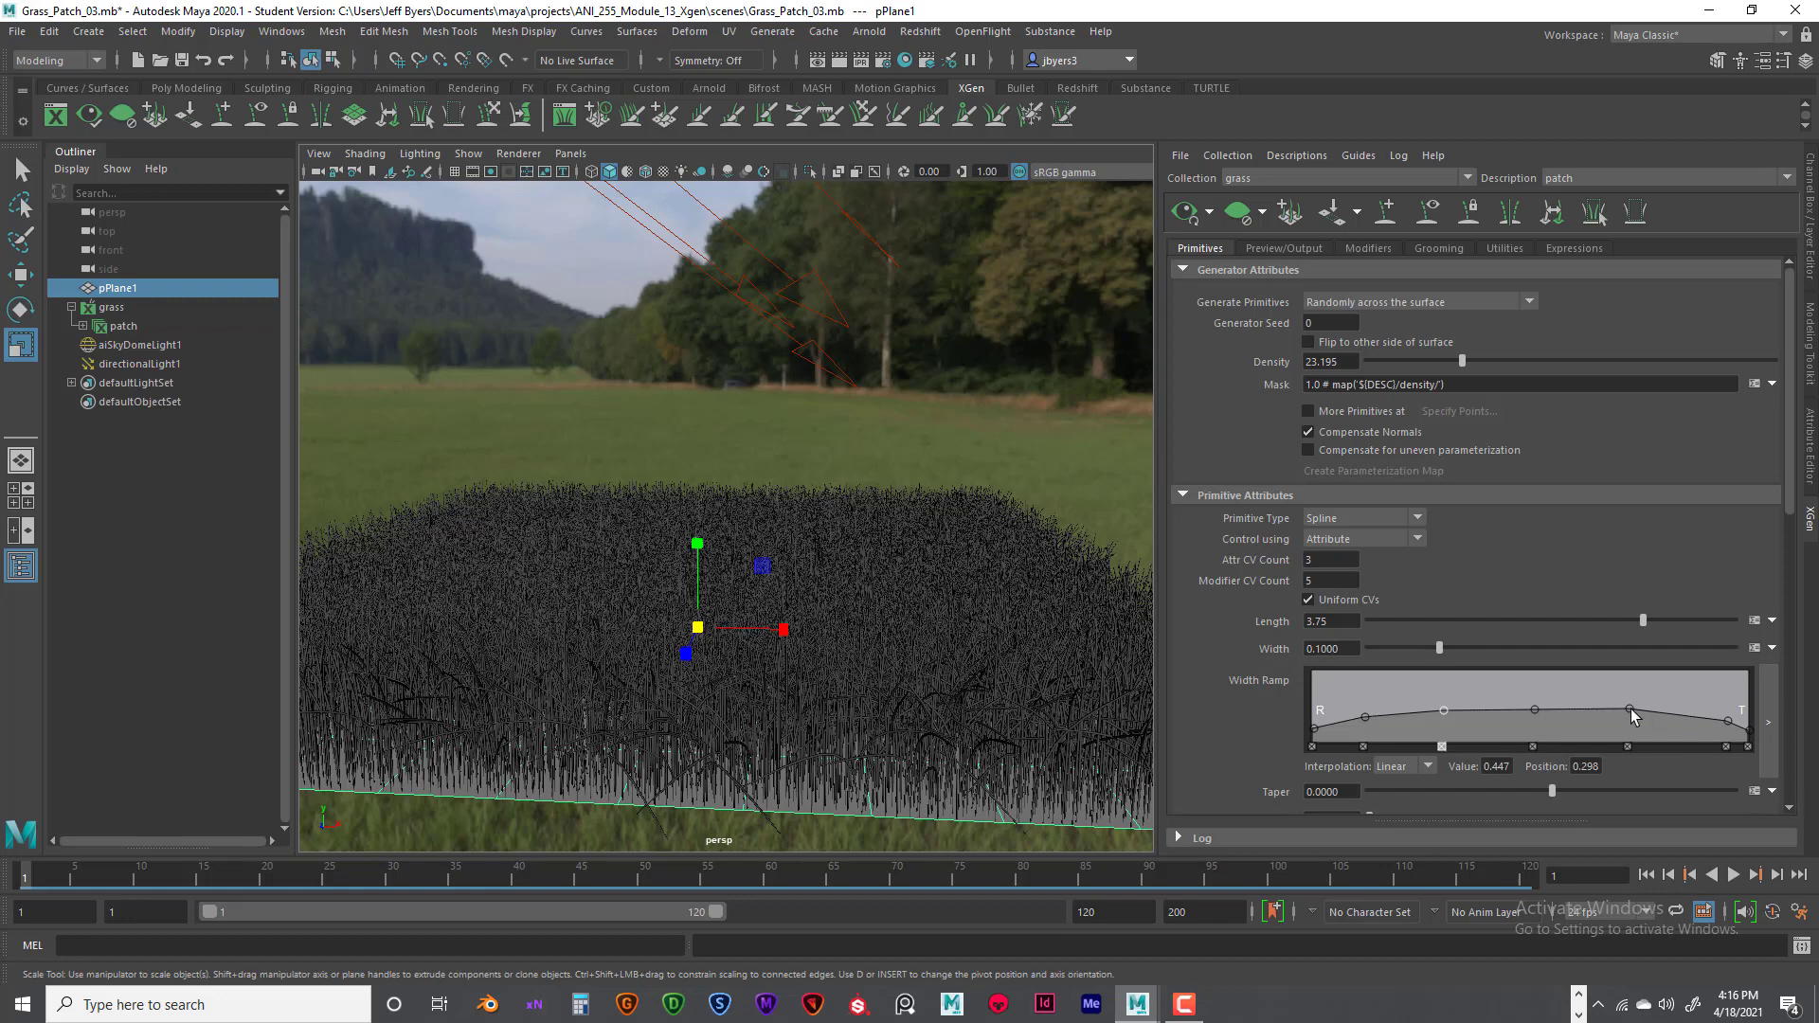
left_click_drag(1727, 721, 1733, 708)
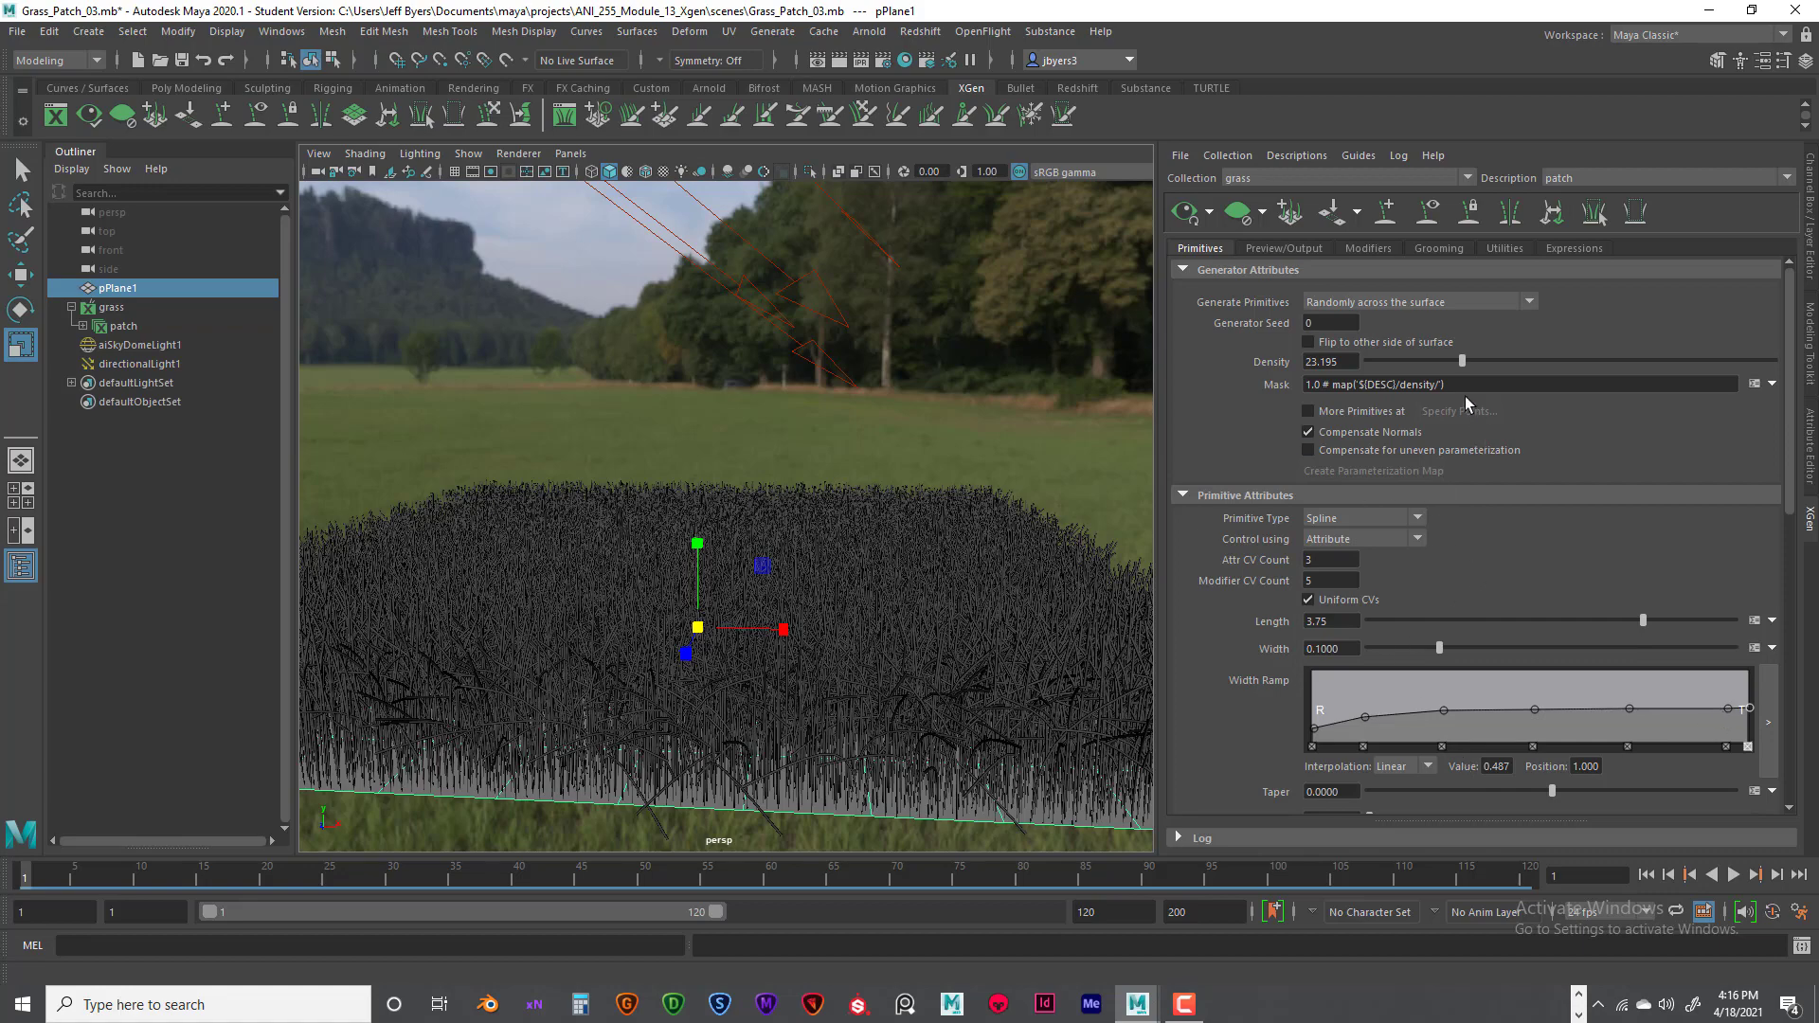
- Shorten the grass blade length to 1.015
left_click_drag(1633, 623, 1441, 635)
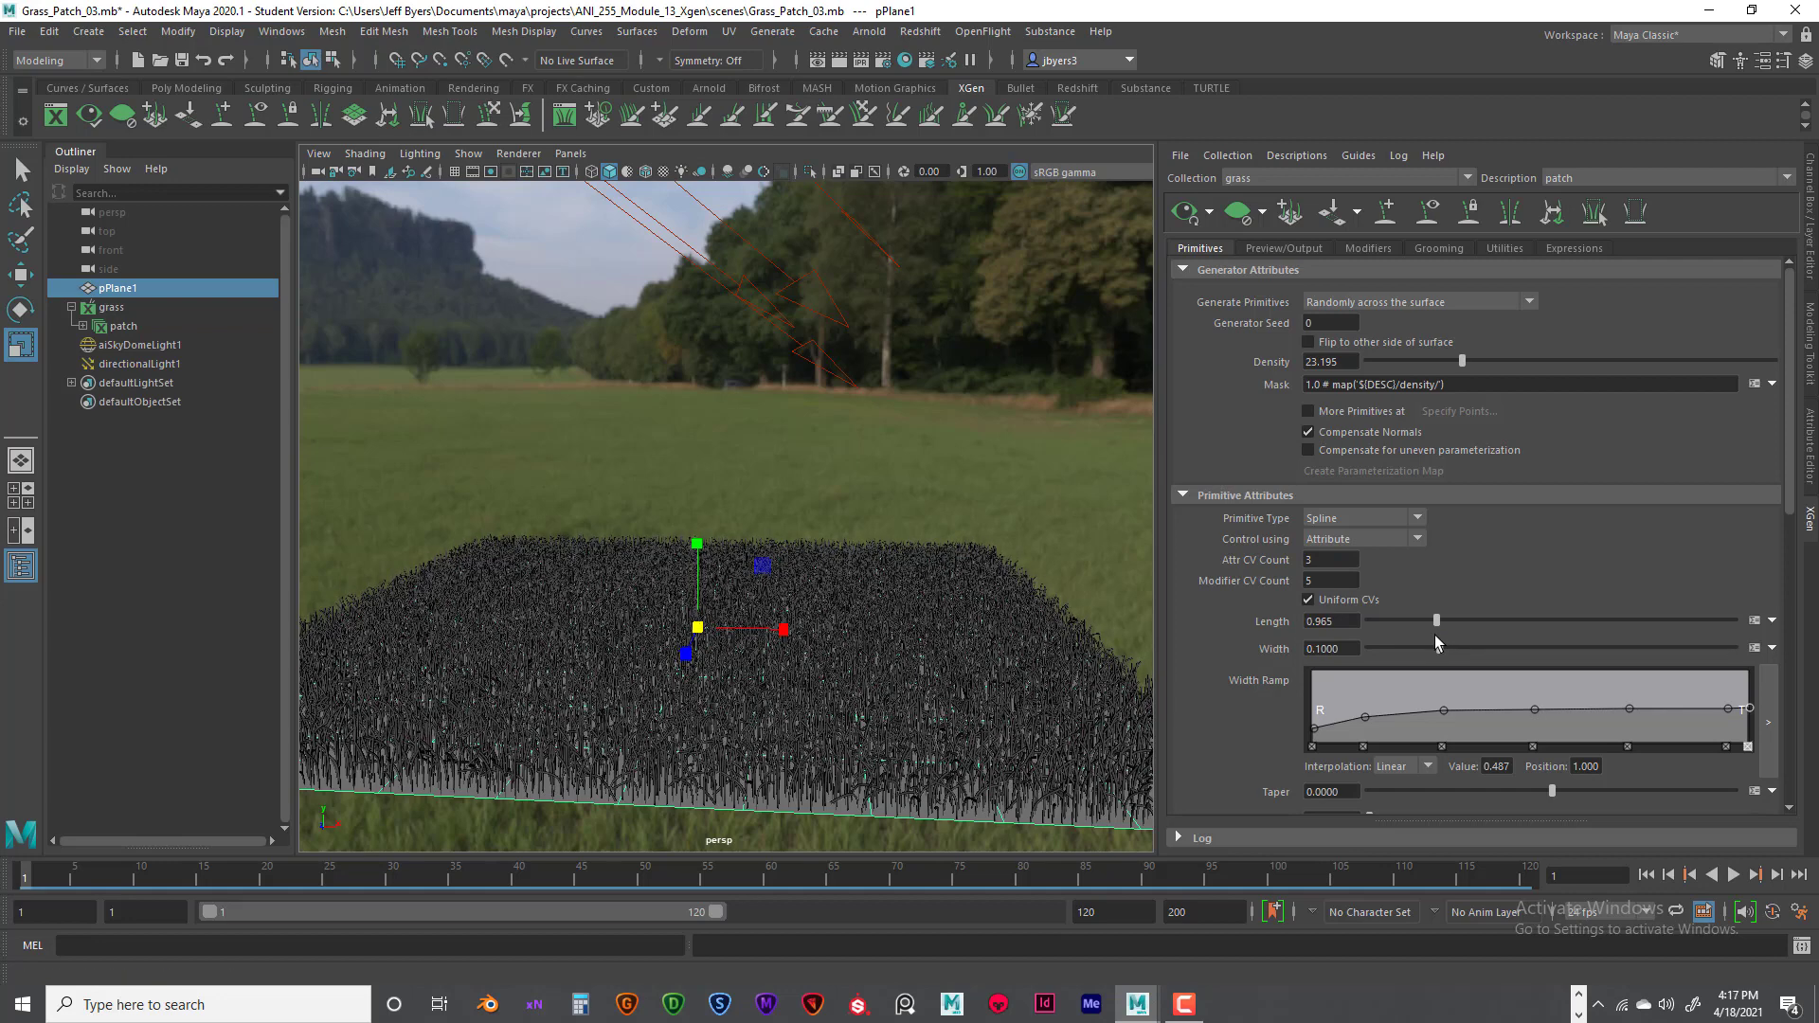
scroll(1554, 727, "down", 2)
scroll(1554, 729, "down", 4)
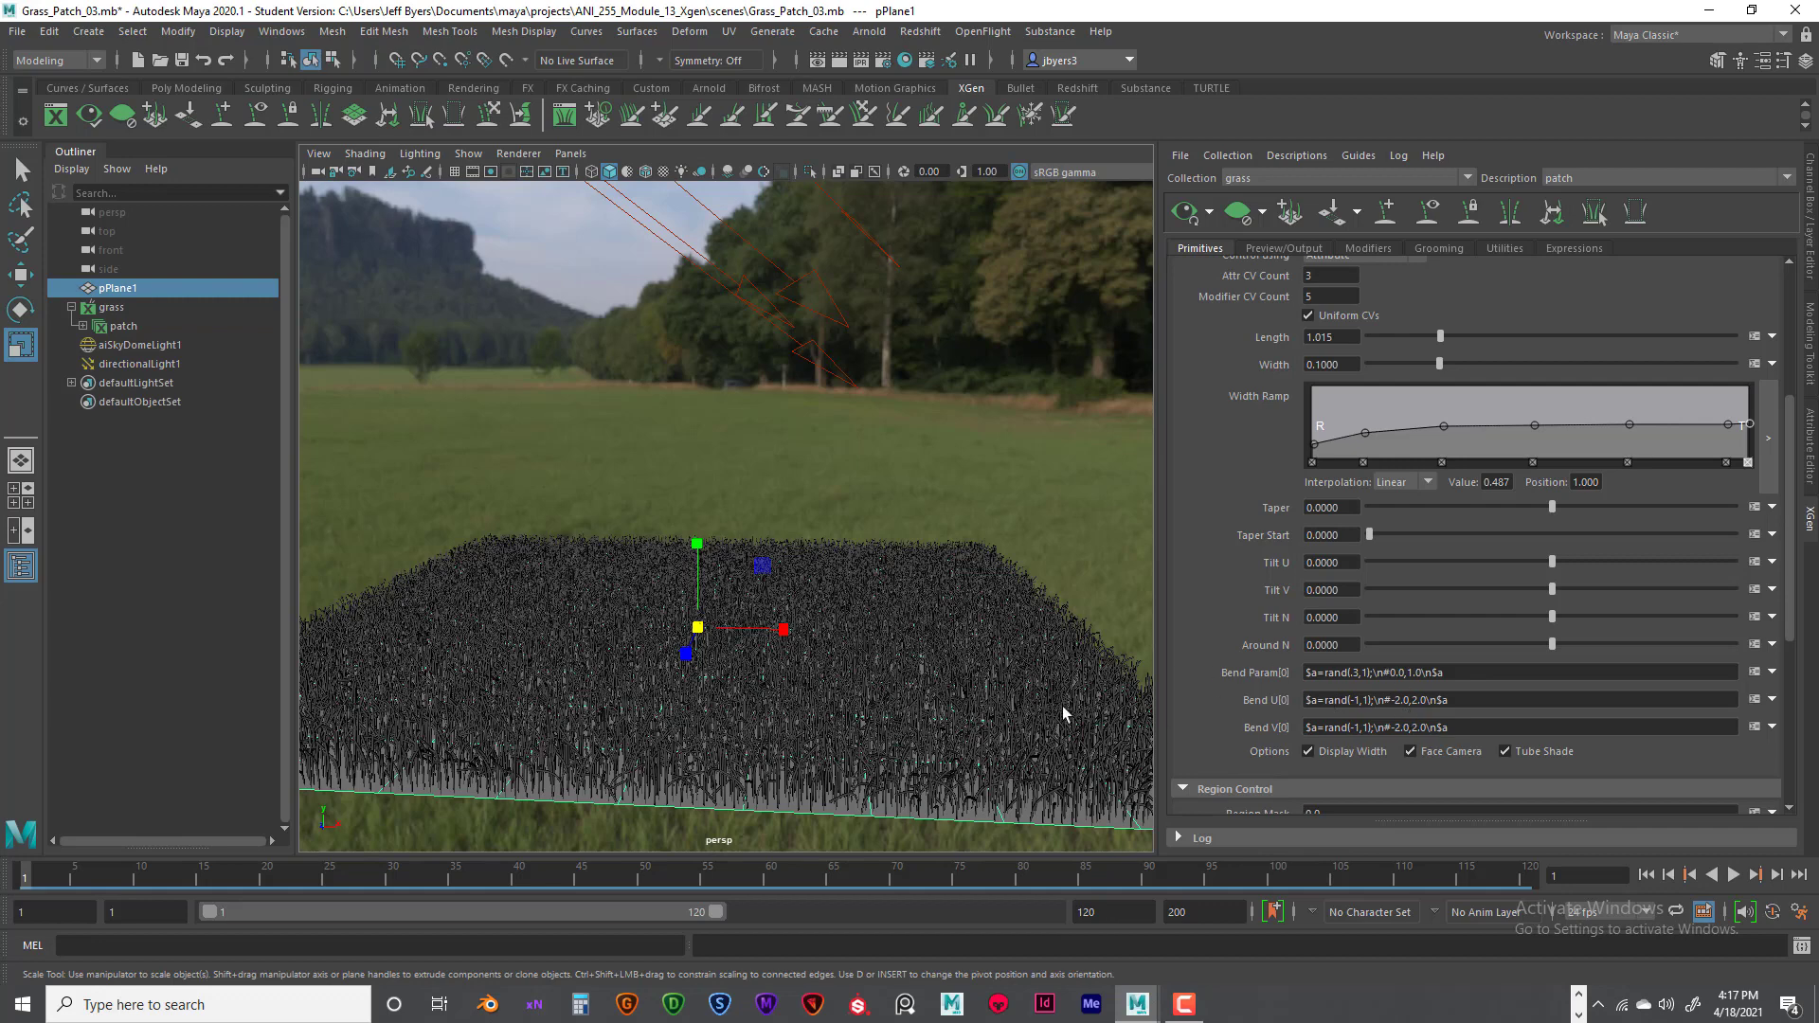
- Inspect the random expression driving the Bend U attribute and close the expression editor without editing it
left_click_drag(863, 736, 879, 729, "alt")
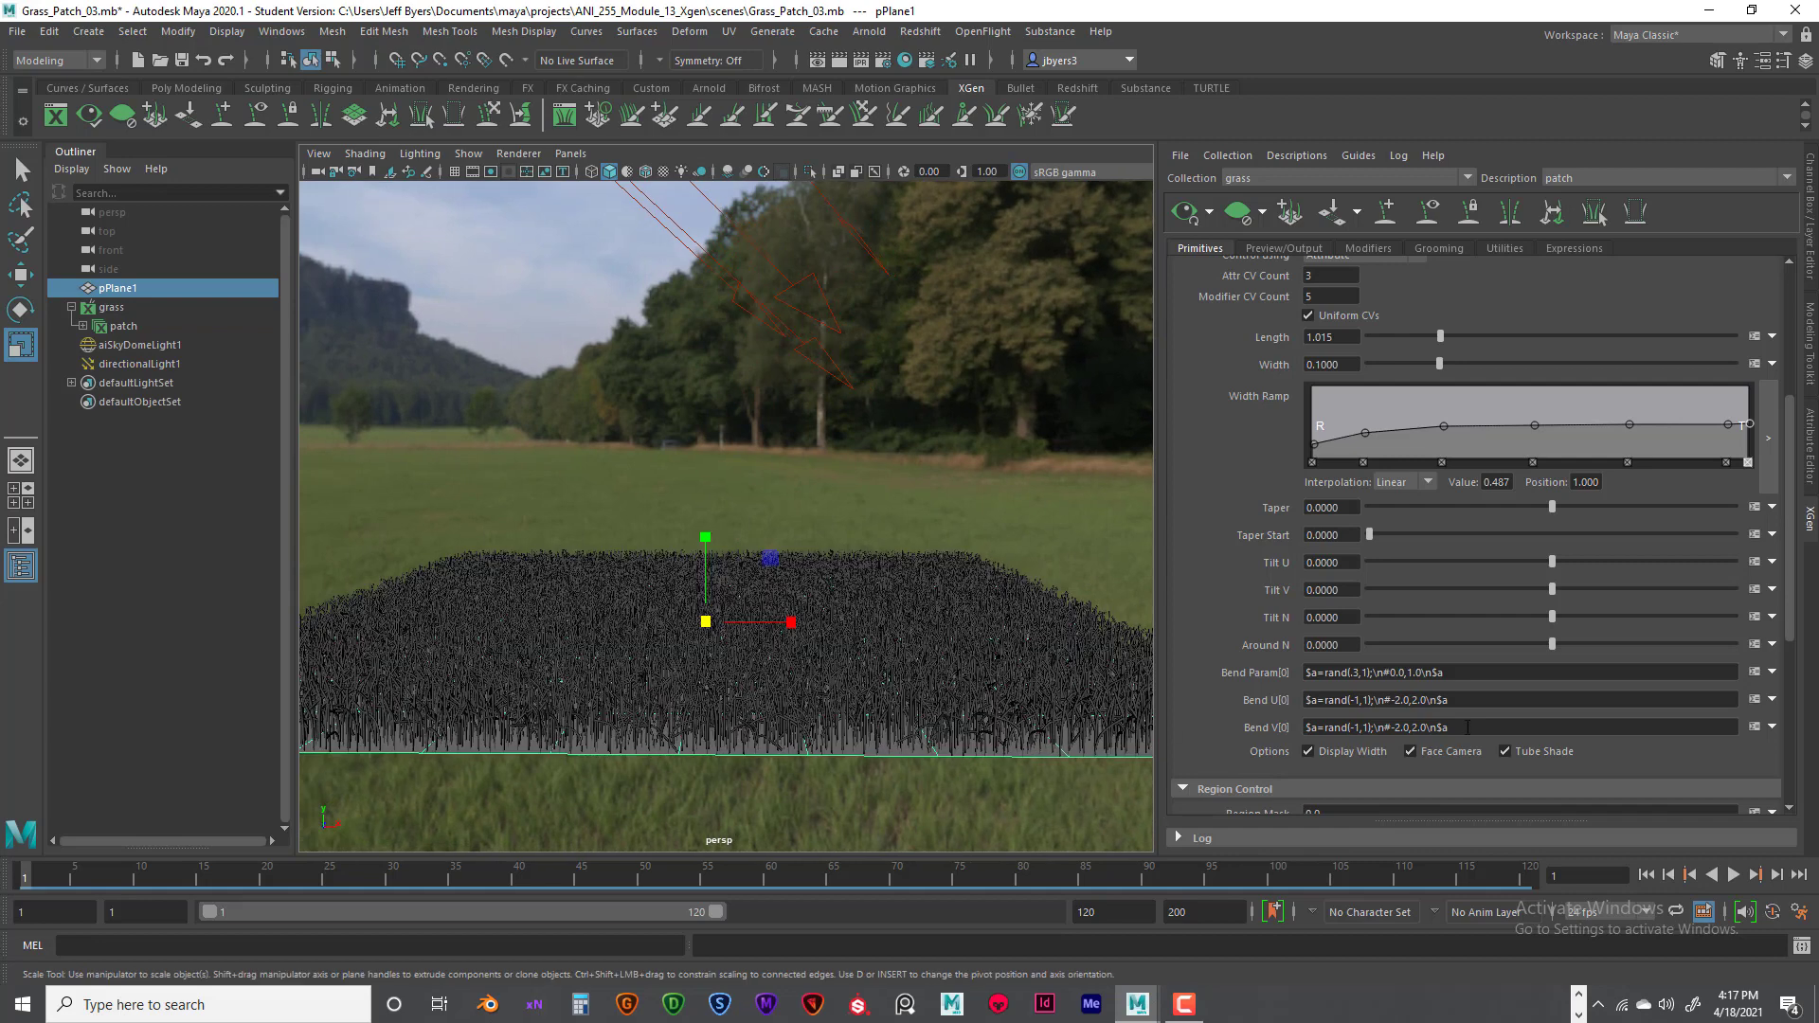
left_click(1755, 699)
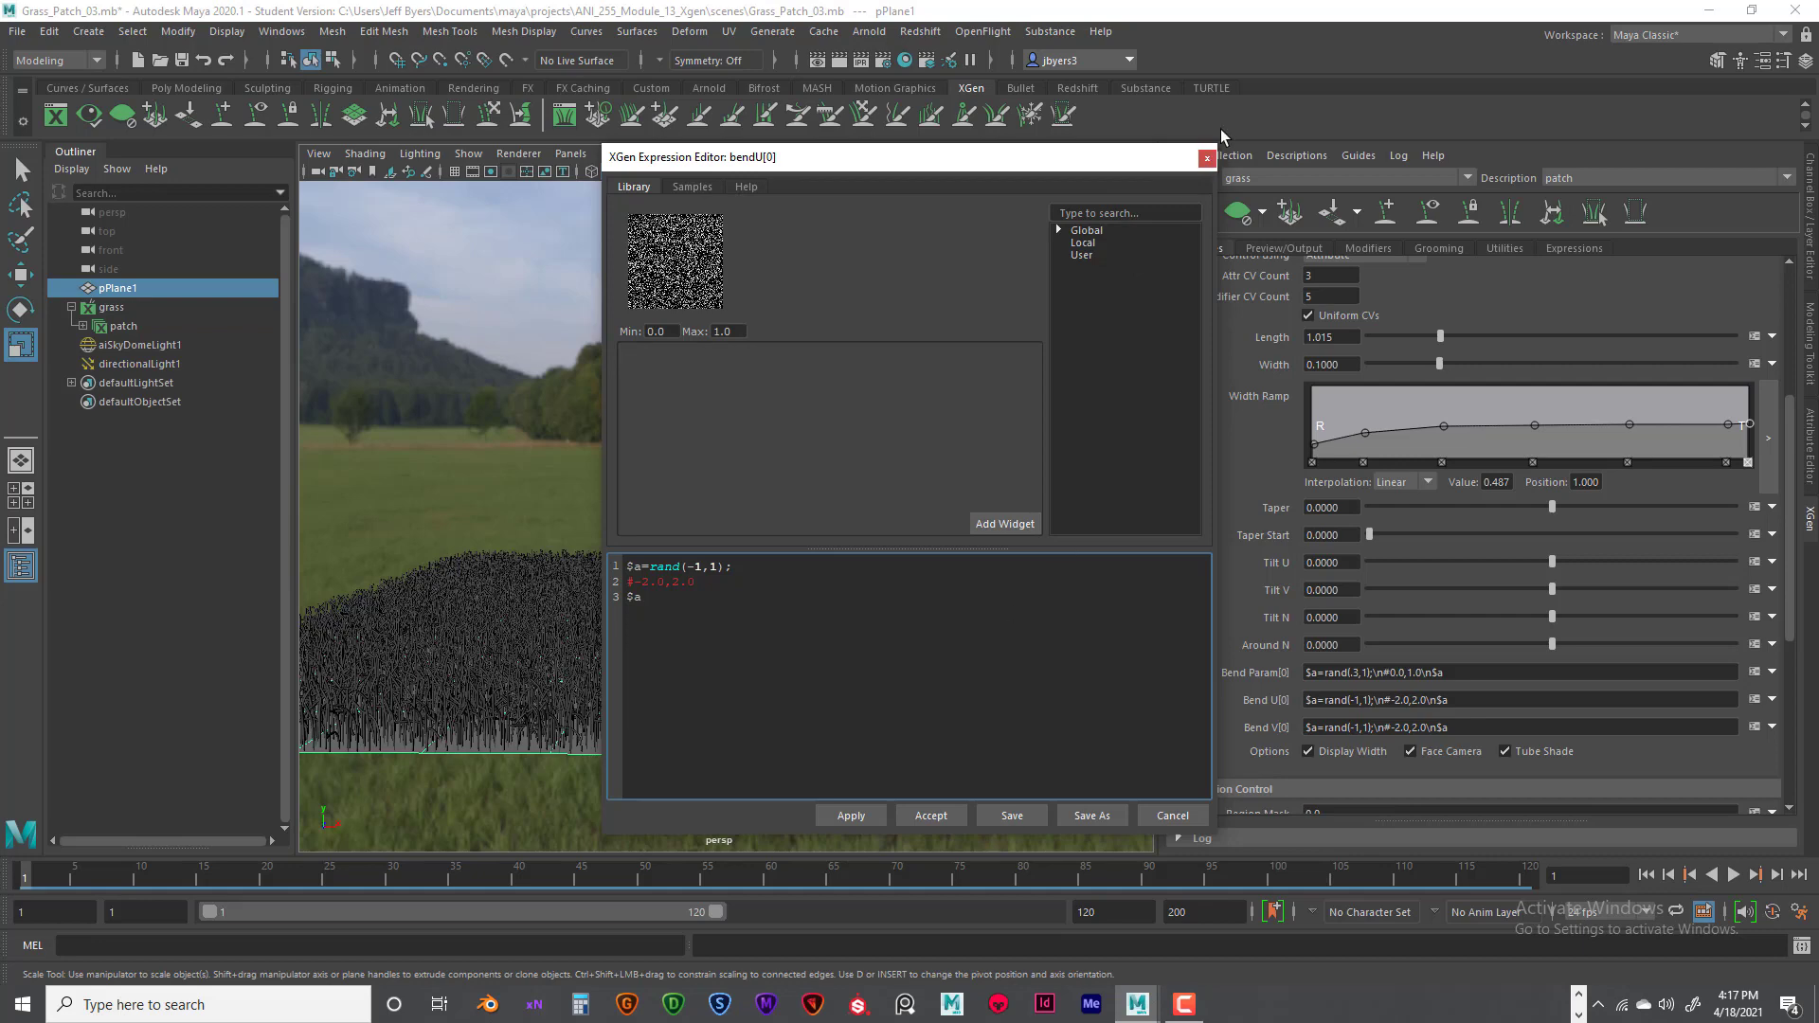
left_click(1206, 160)
- Render the shortened grass with Arnold from a low, angled view of the patch, and close the render window
scroll(853, 608, "up", 2)
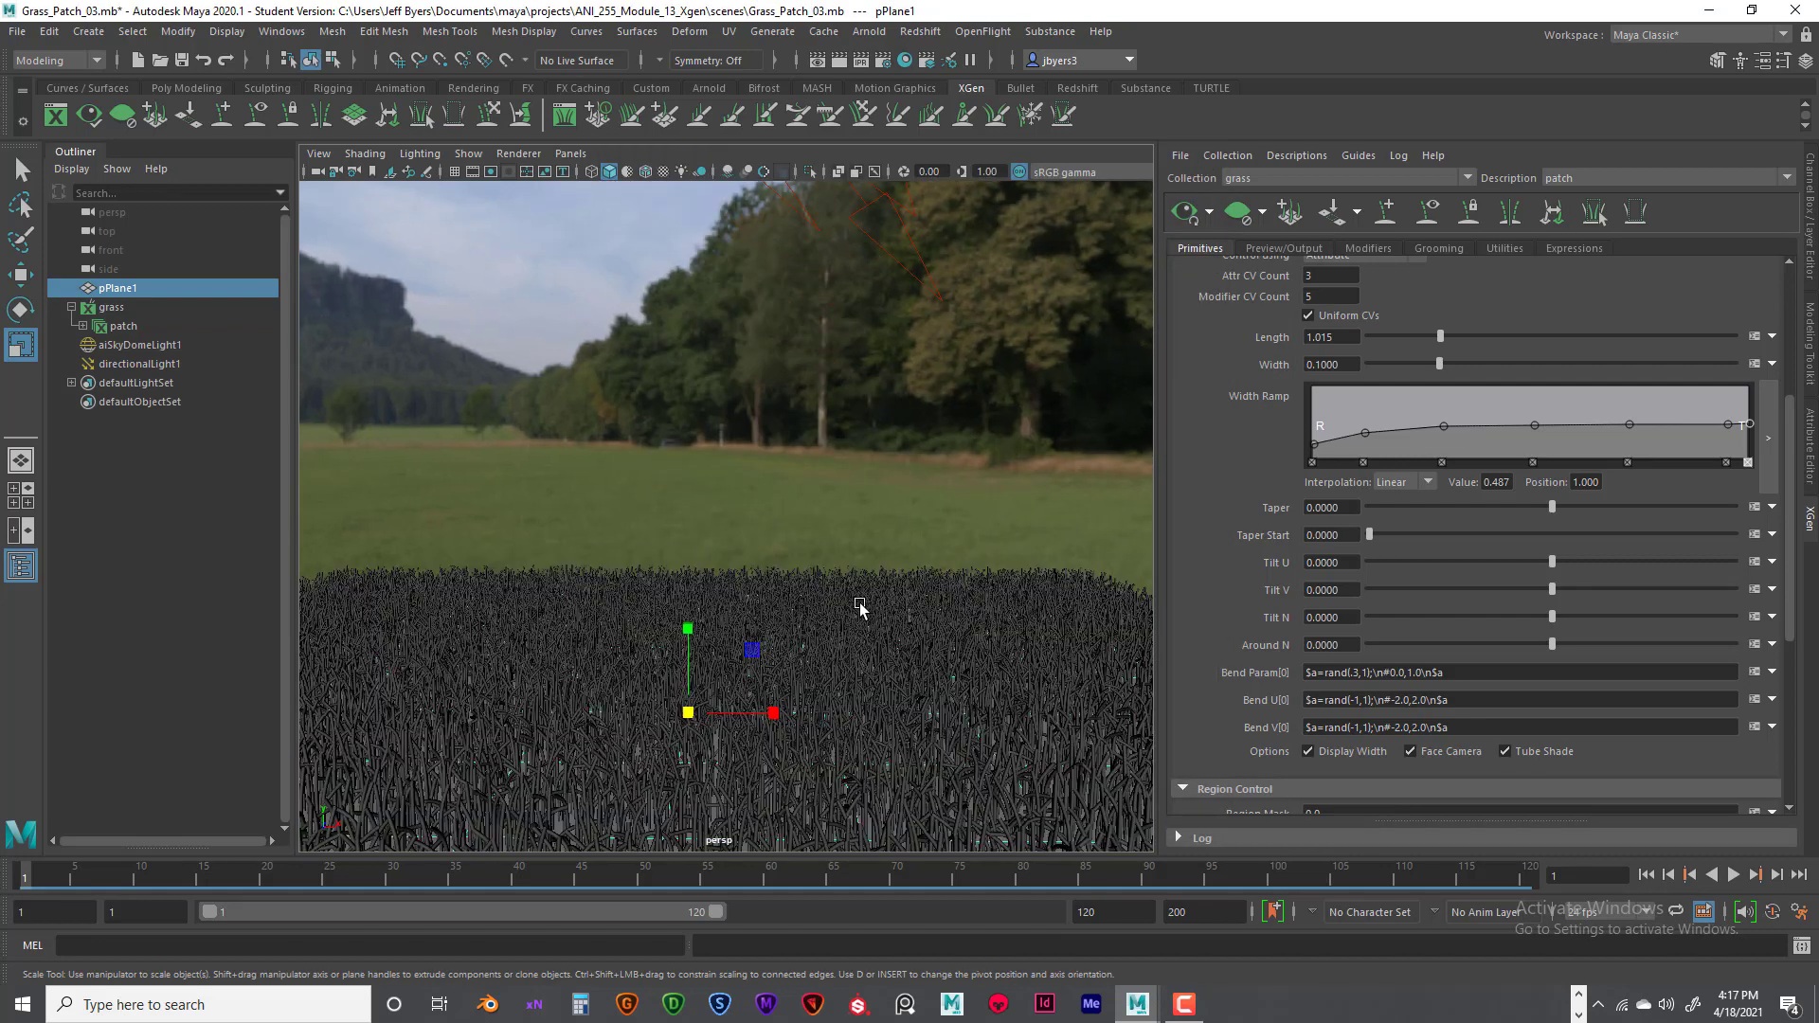
scroll(869, 604, "down", 4)
left_click_drag(841, 605, 869, 610, "alt")
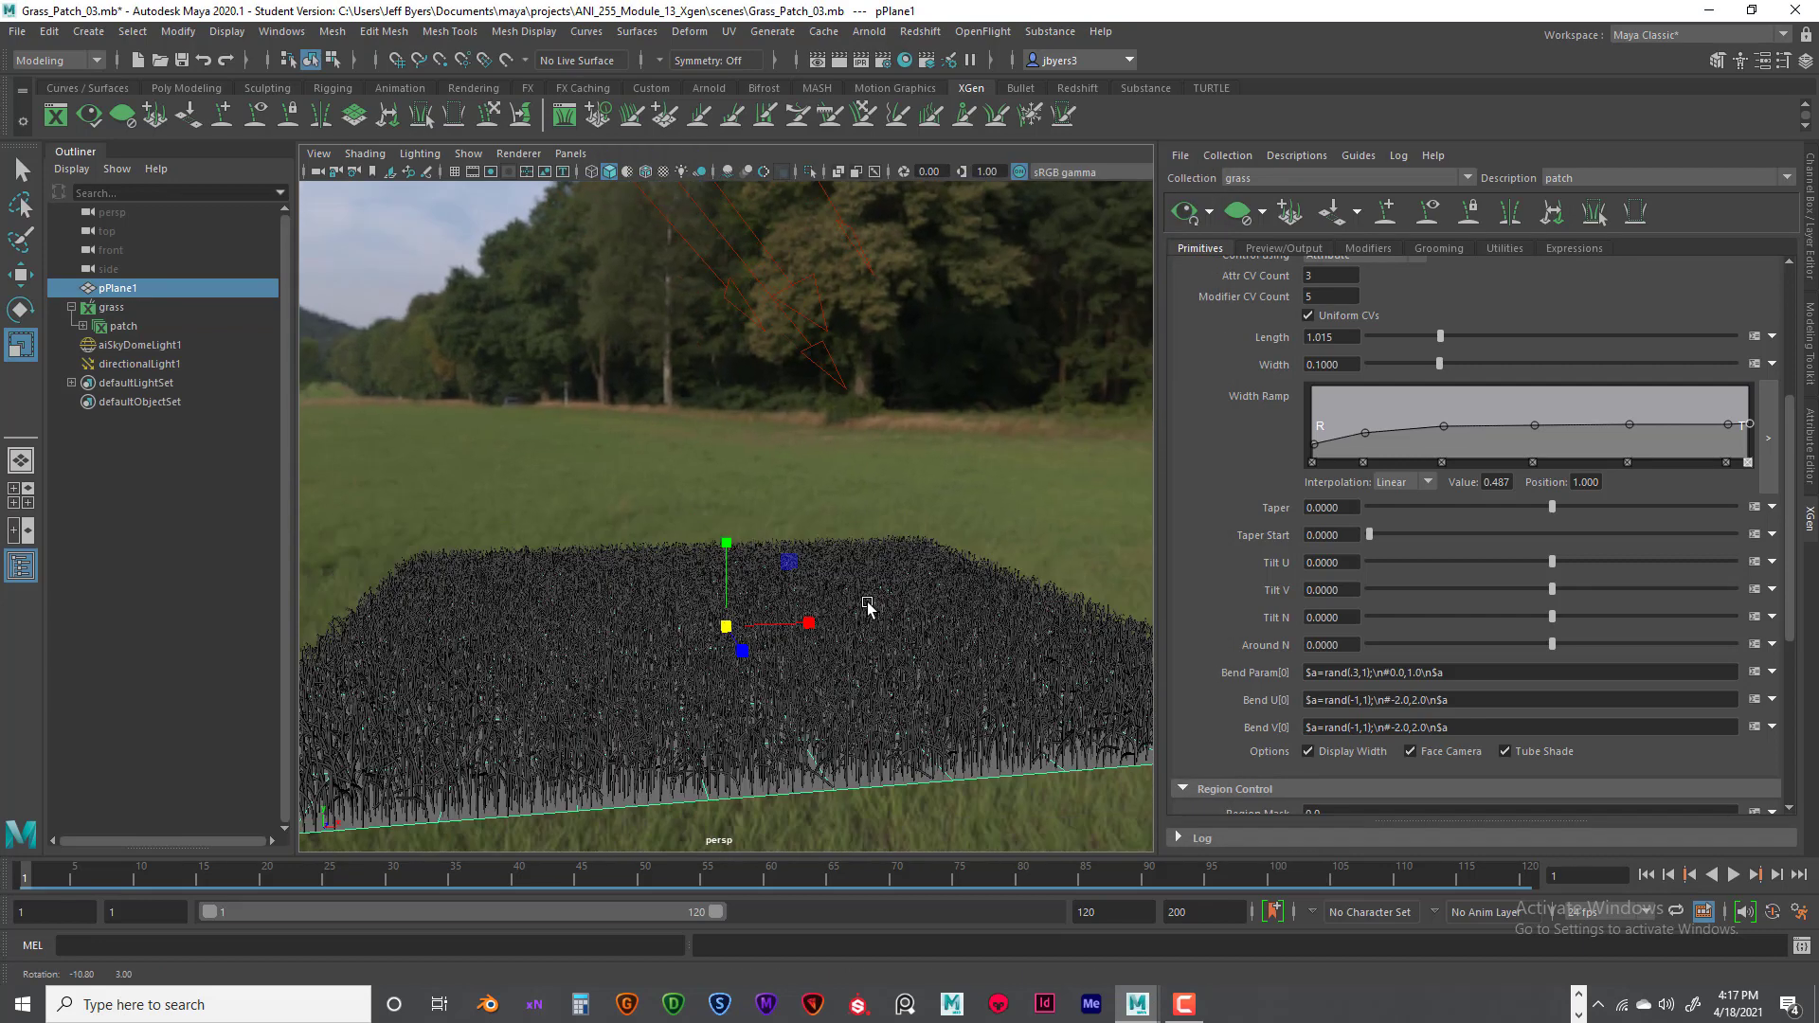
middle_click_drag(869, 610, 849, 548, "alt")
left_click_drag(849, 549, 856, 557, "alt")
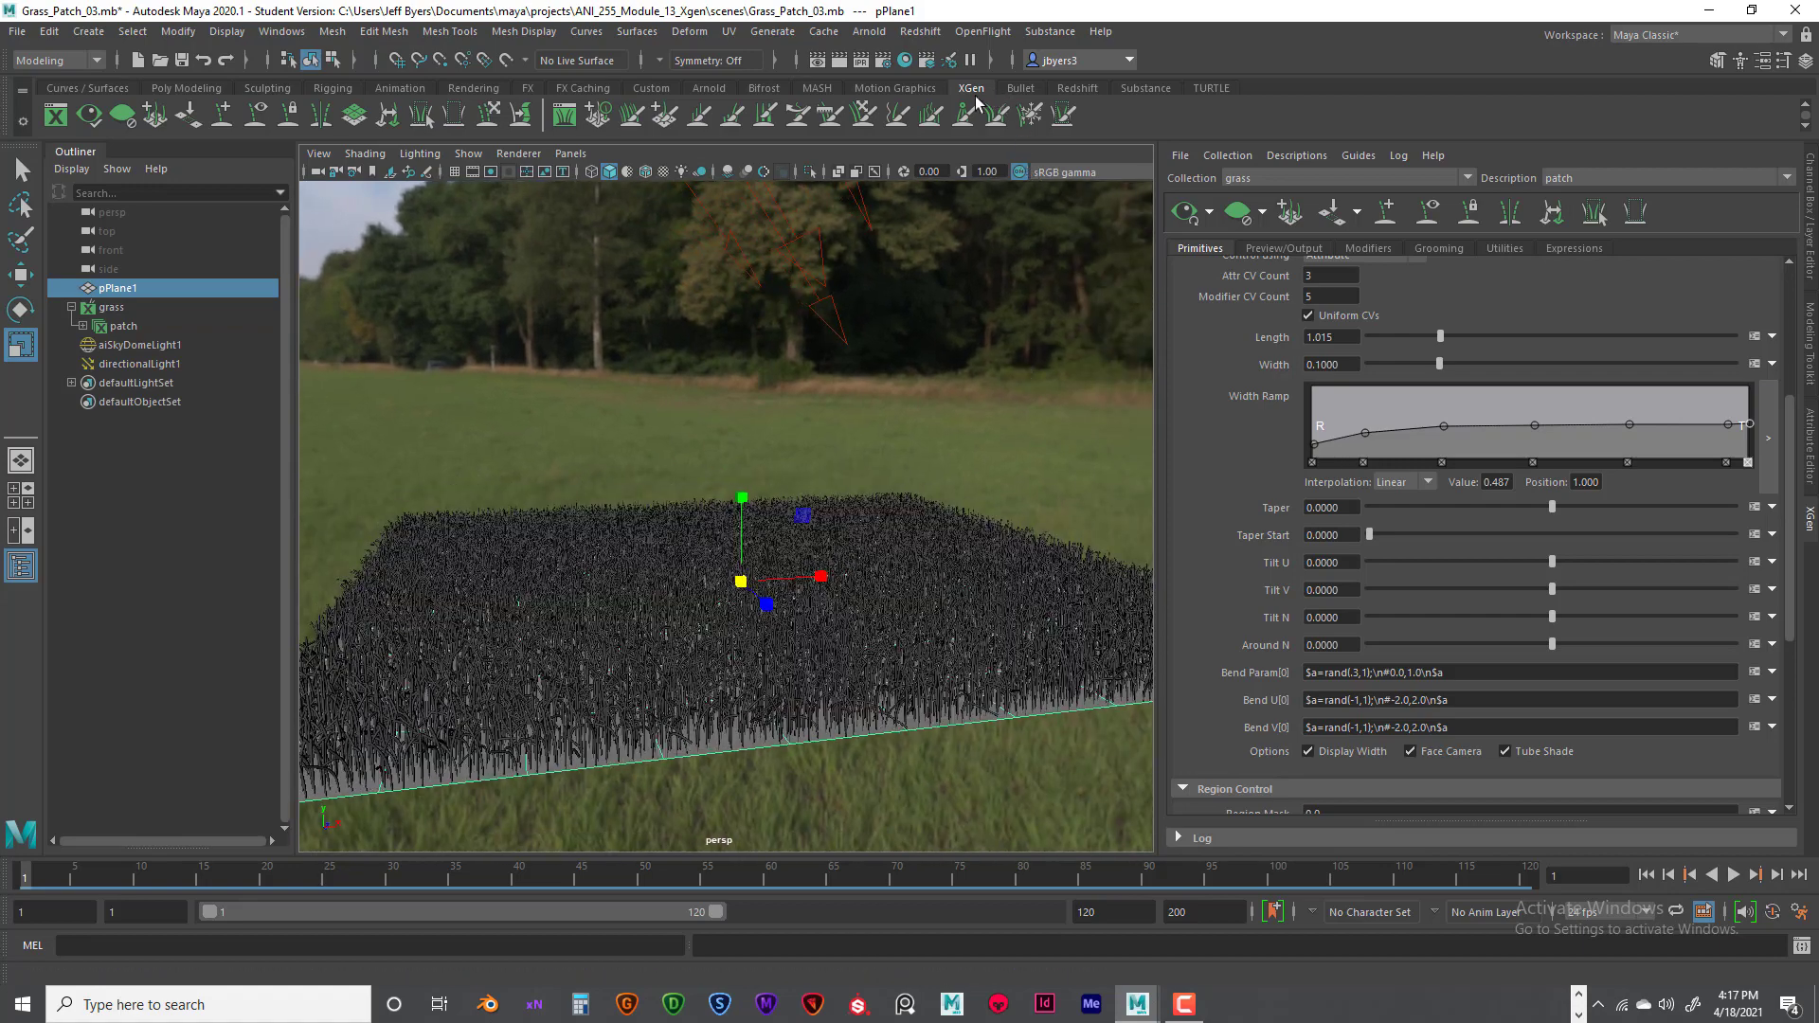
left_click(837, 62)
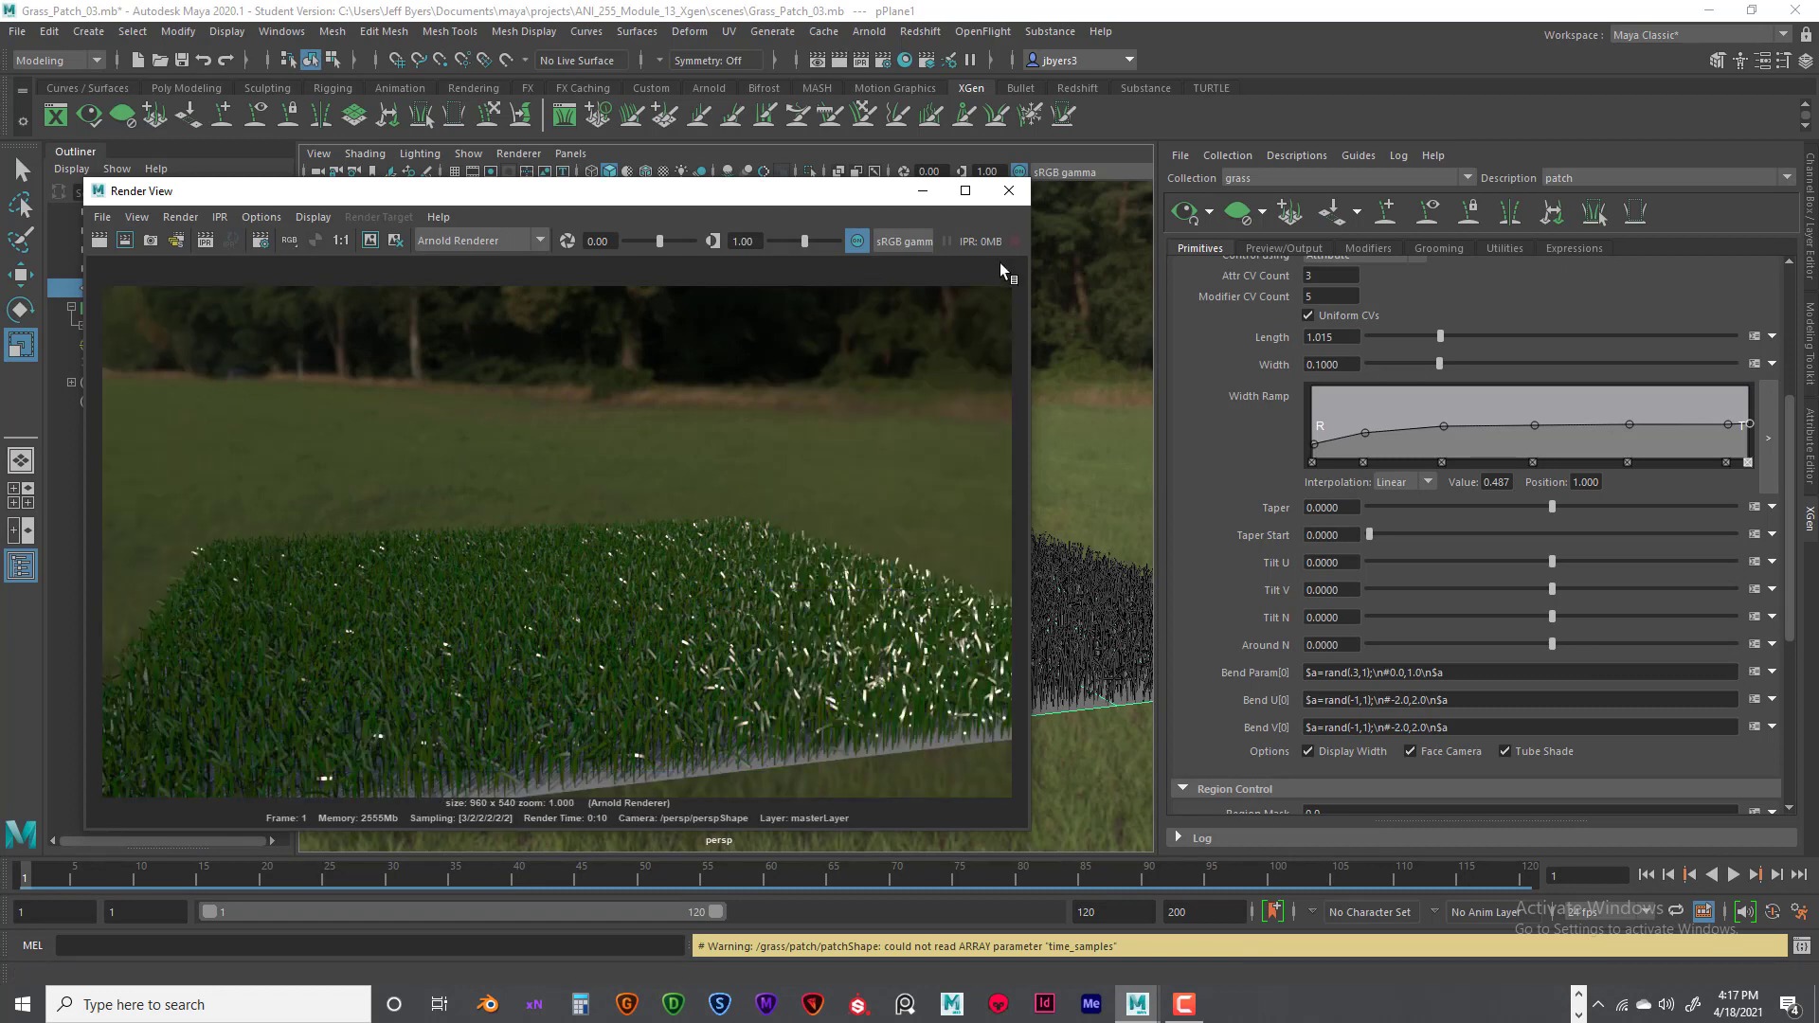
left_click(1009, 190)
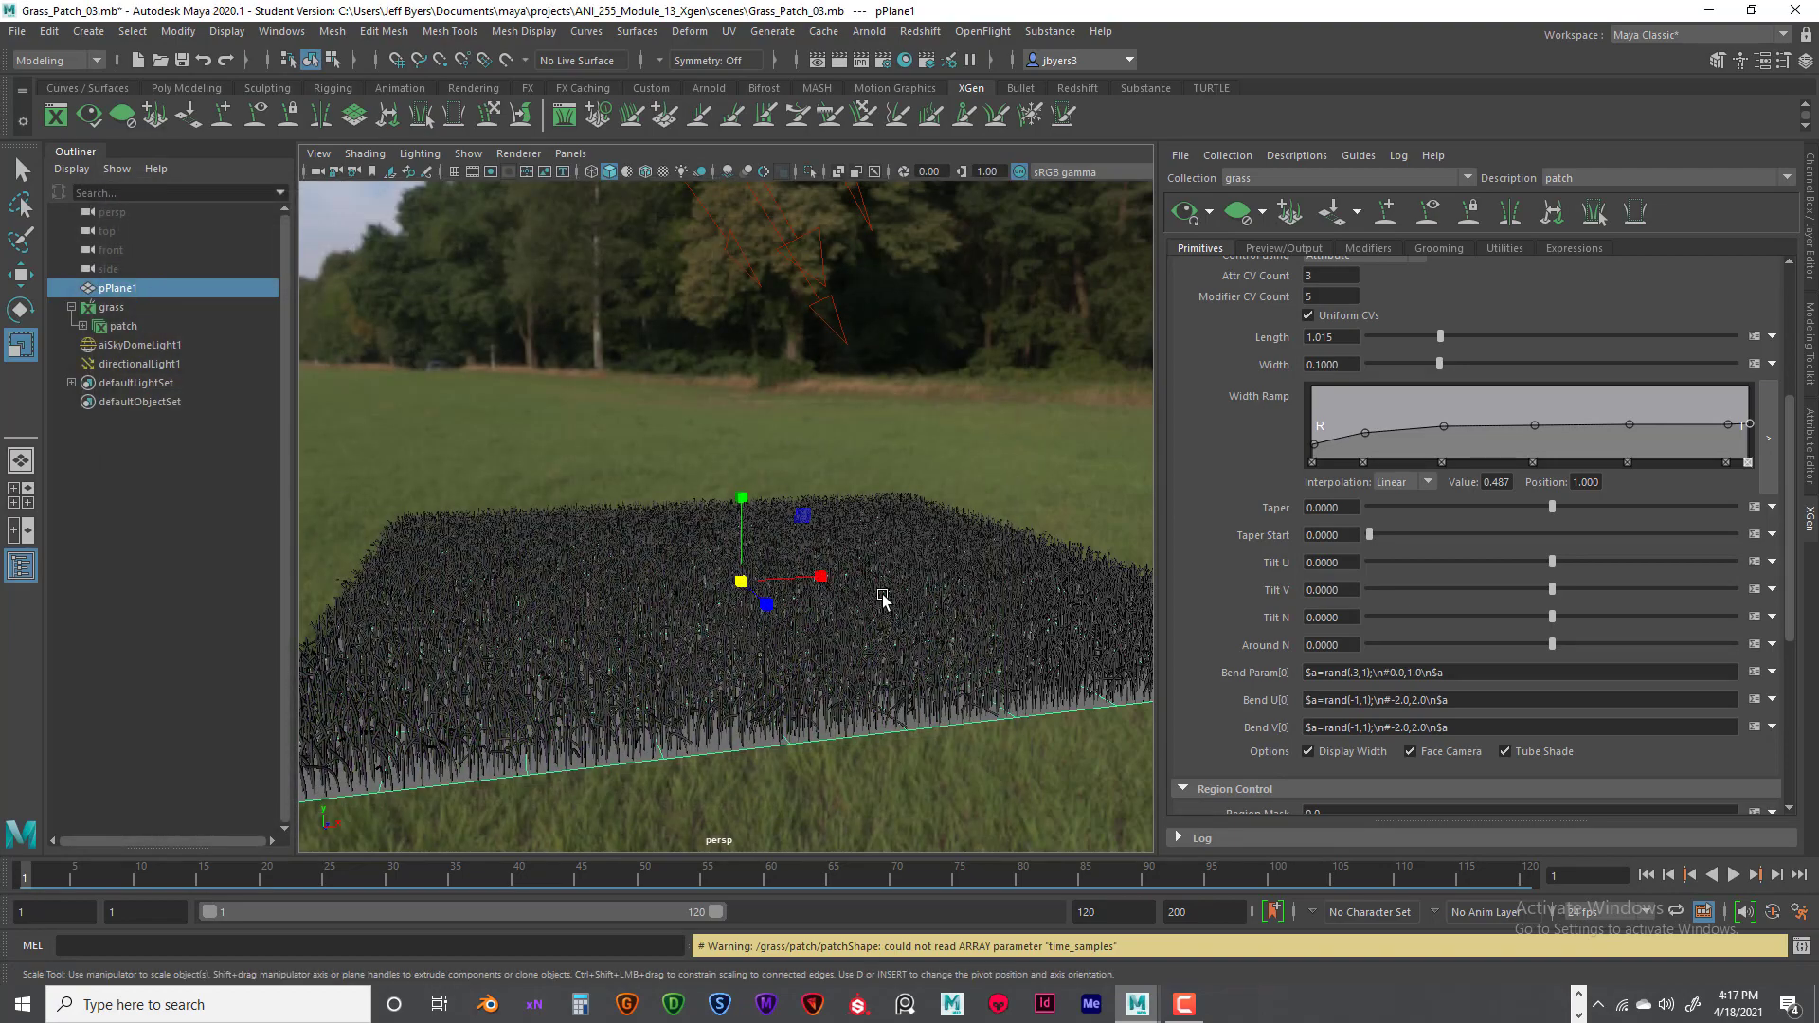
- Select the patch description under the grass collection and raise its blade length to 3.75
mouse_move(882, 599)
left_mouse_down("alt")
mouse_move(942, 597)
mouse_move(865, 610)
mouse_move(878, 597)
left_mouse_up("alt")
middle_click_drag(431, 543, 455, 544, "alt")
left_click_drag(455, 544, 466, 522, "alt")
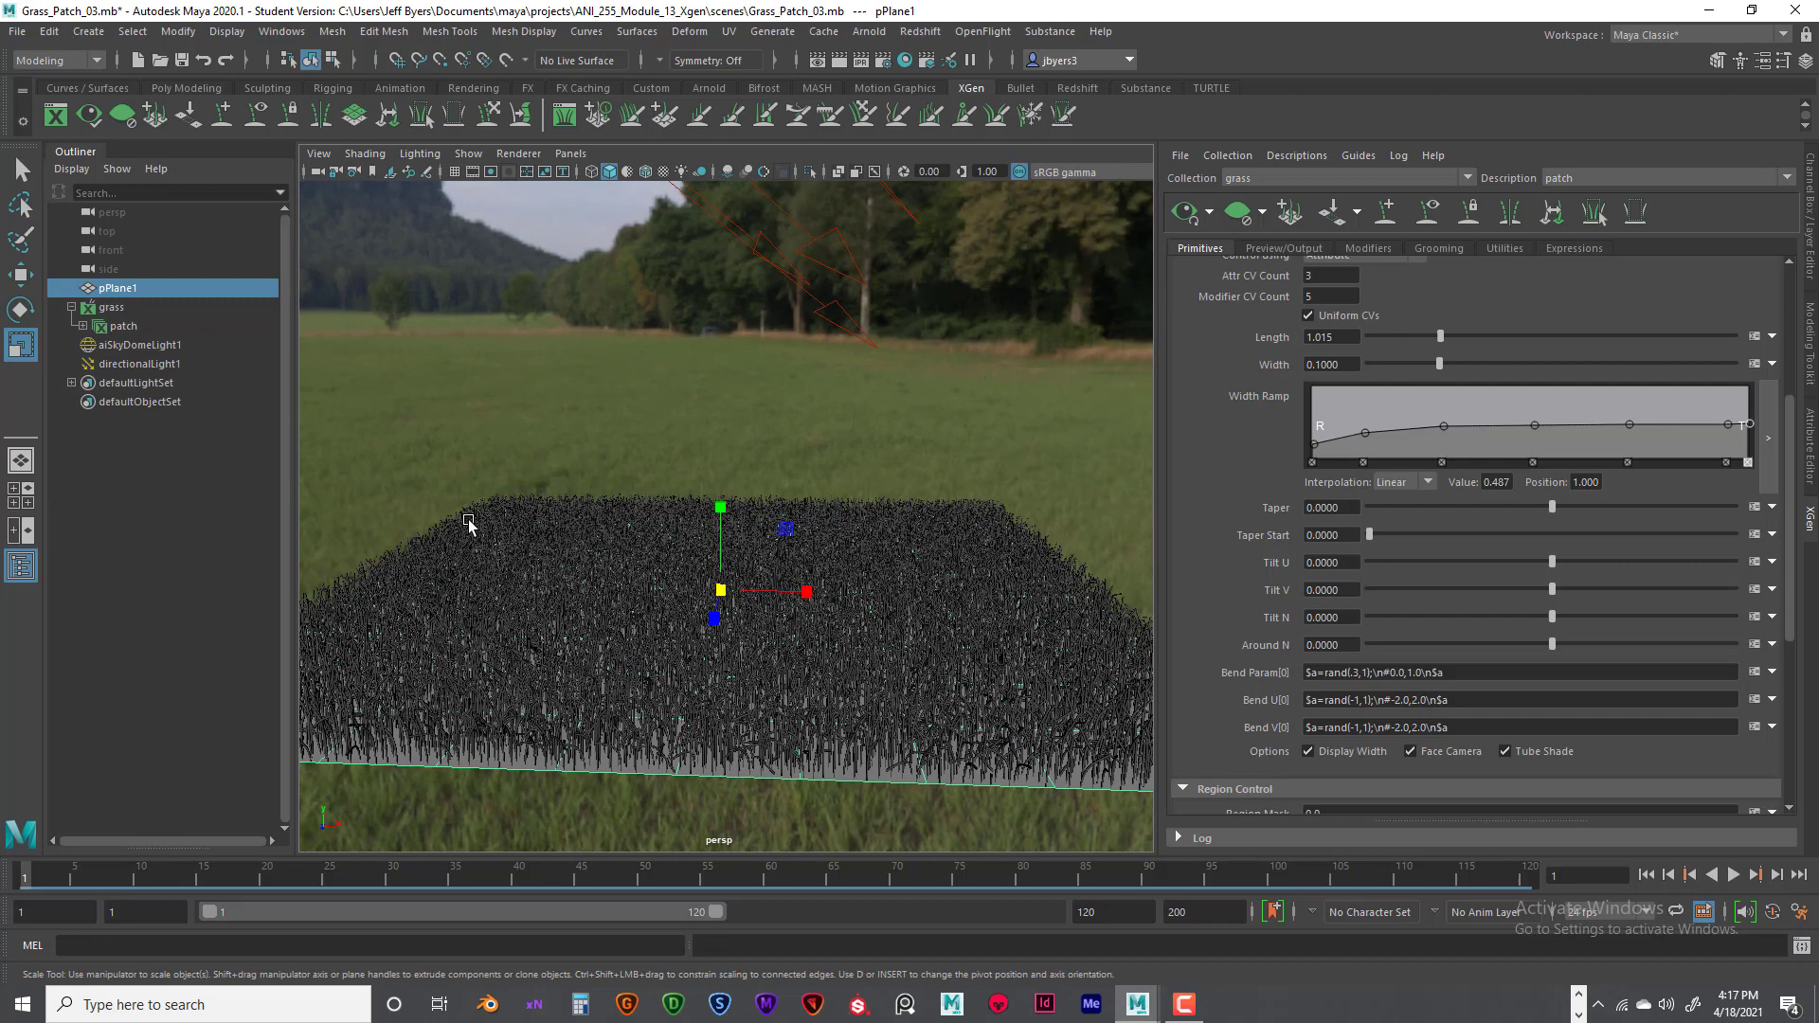
left_click(142, 327)
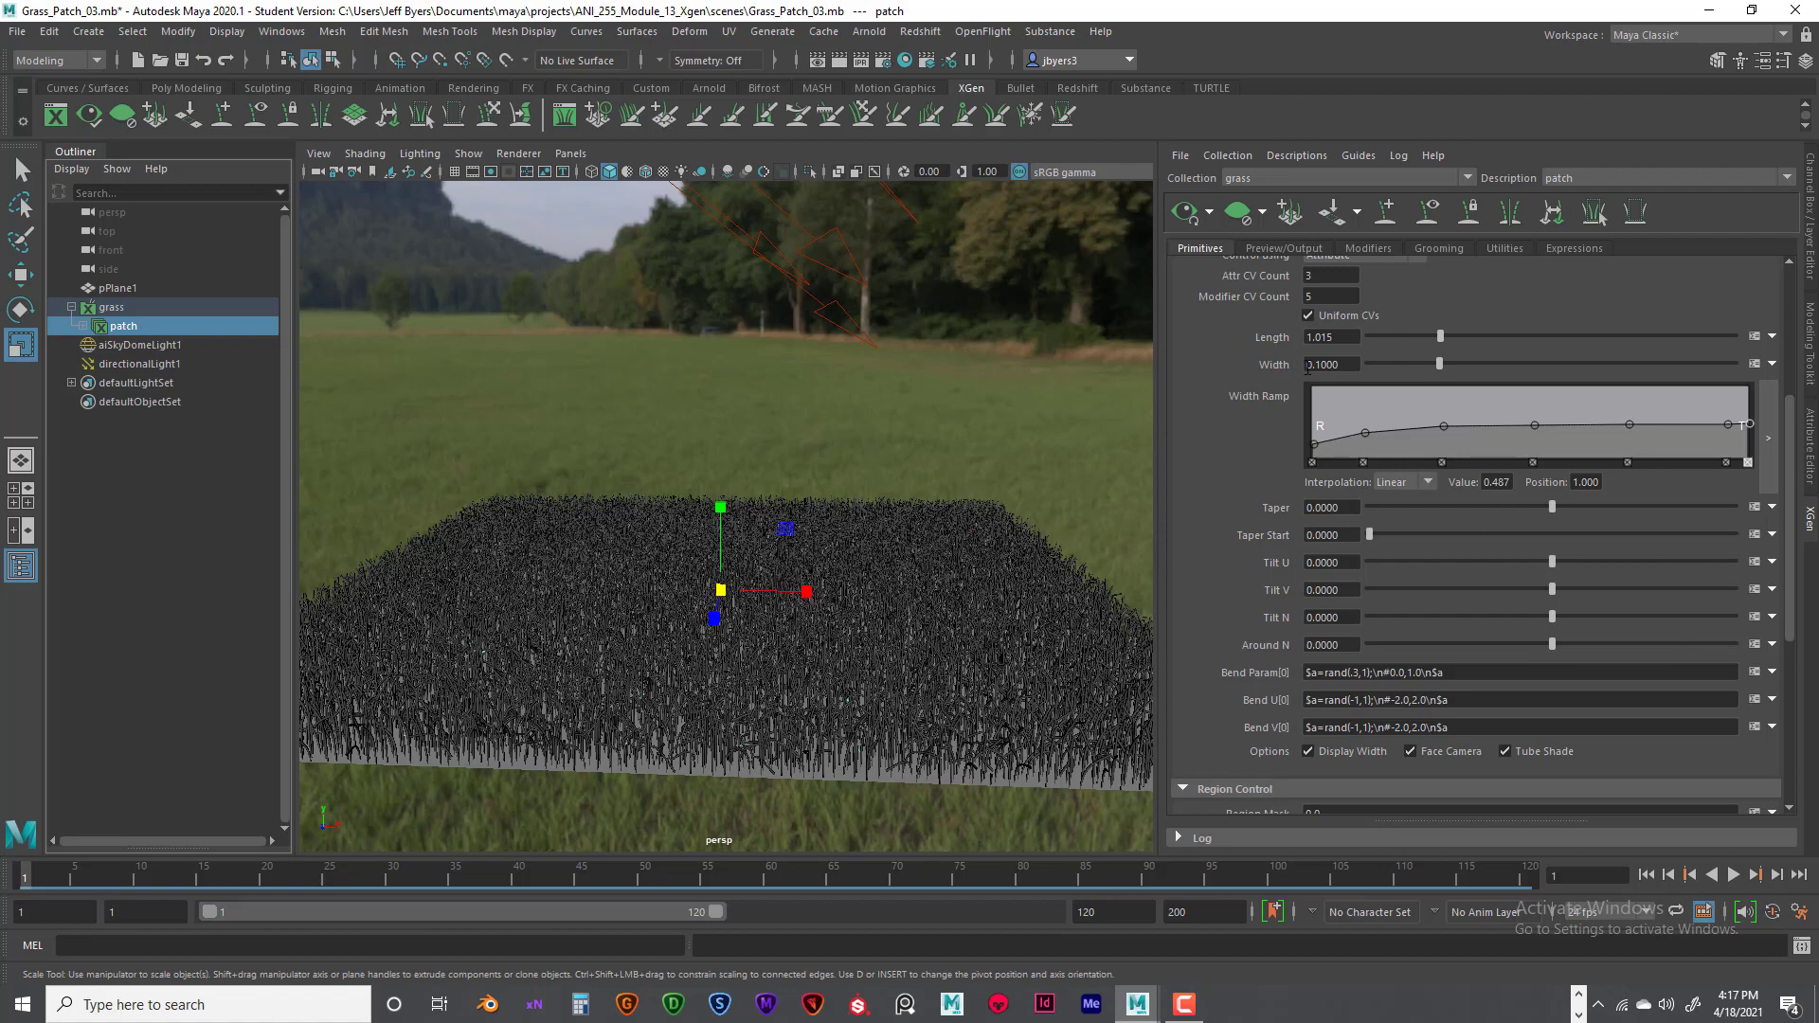
left_click_drag(1442, 338, 1618, 339)
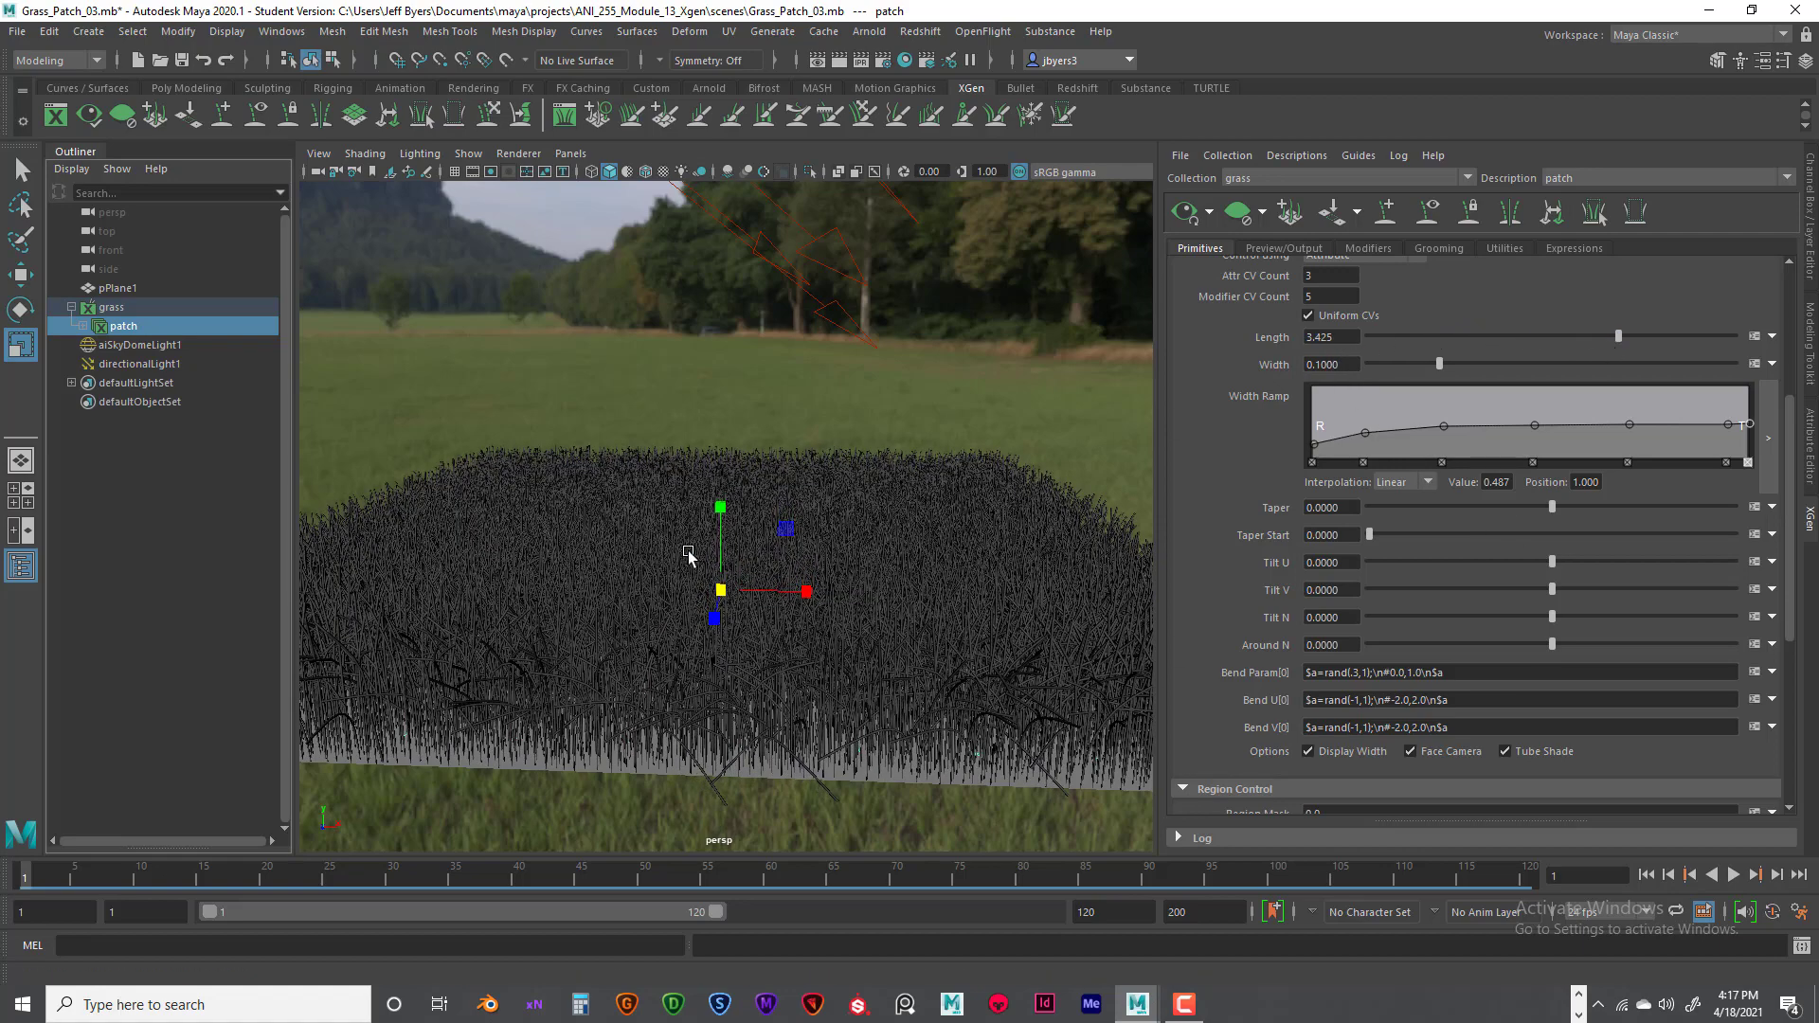
left_click_drag(725, 519, 924, 480, "alt")
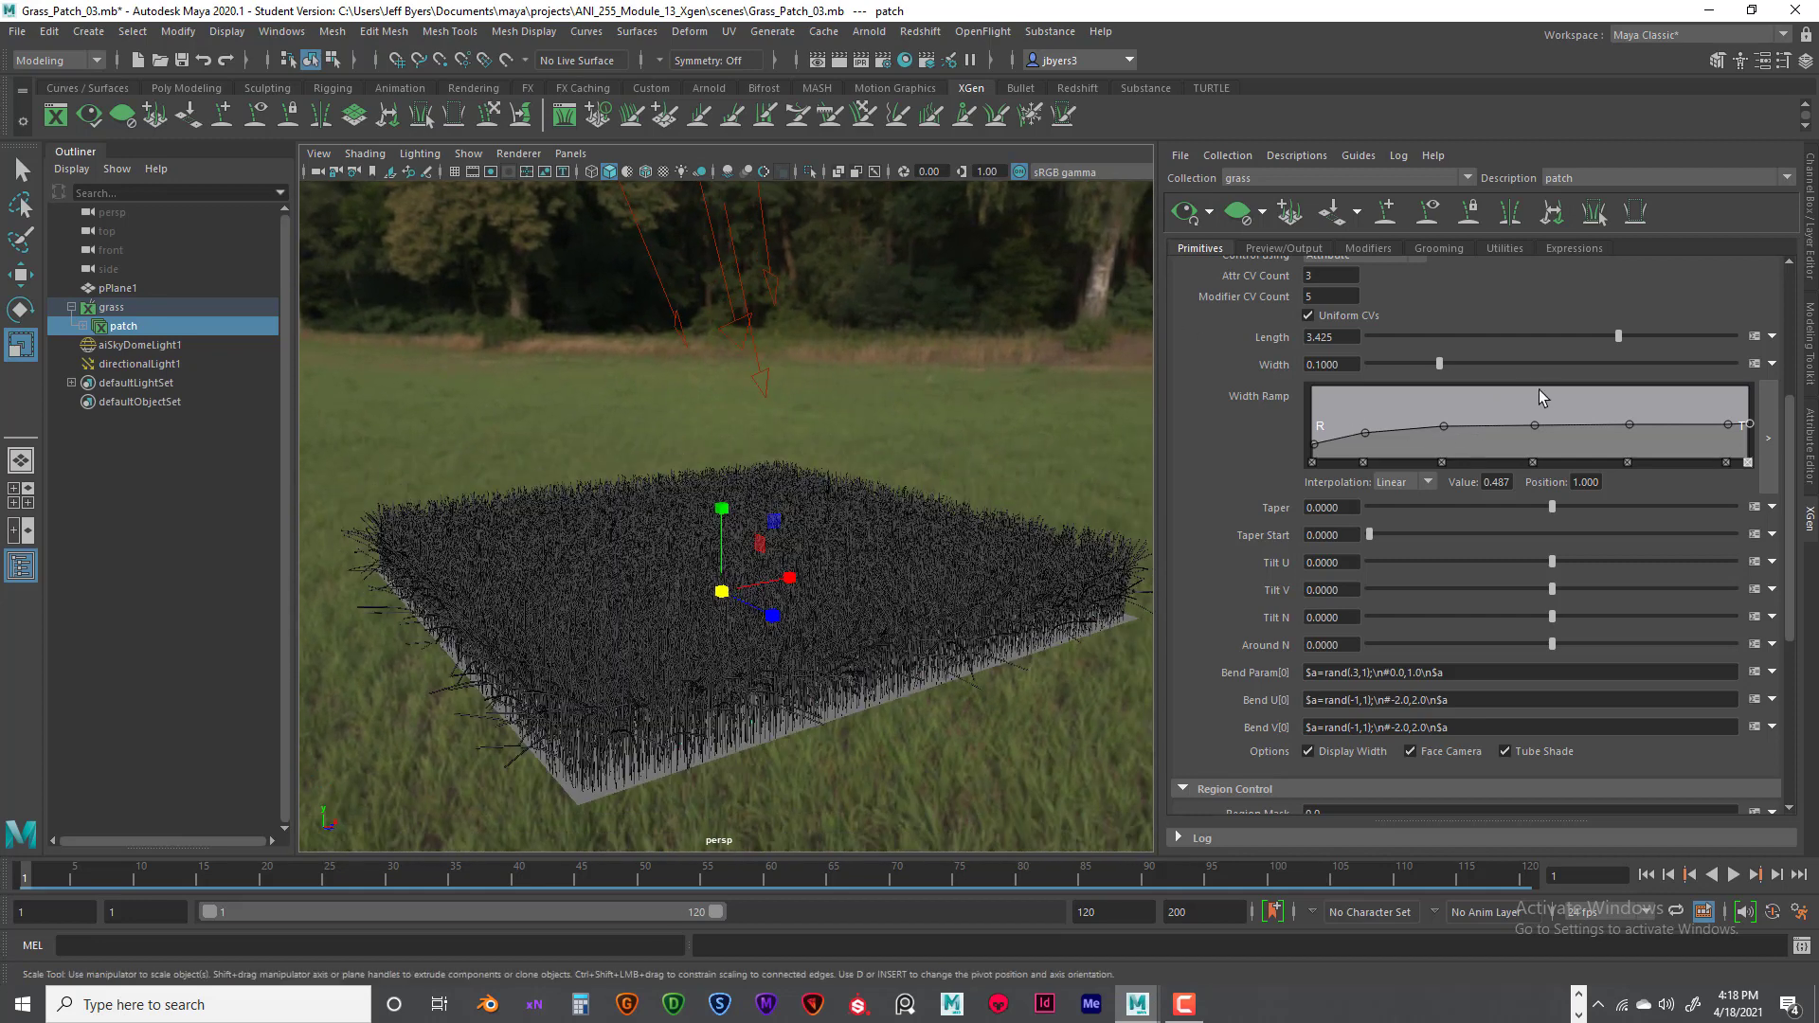
left_click_drag(1621, 336, 1645, 336)
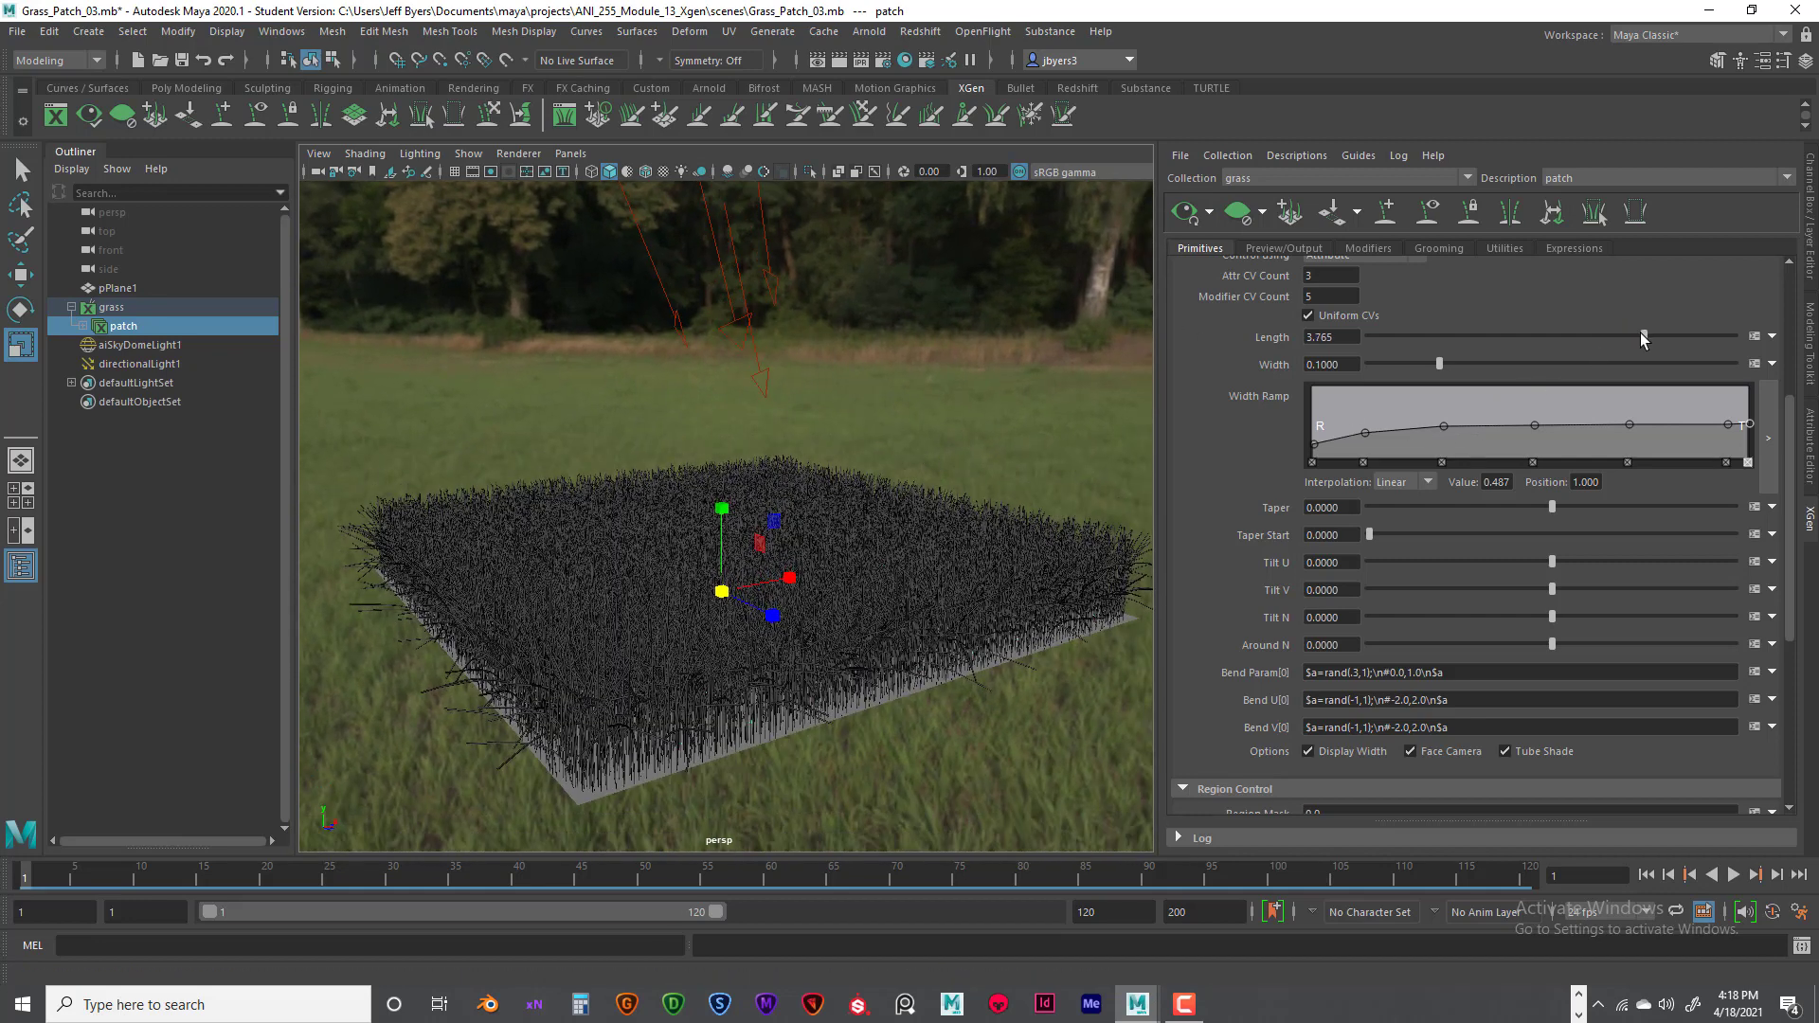
- Render the lengthened grass with Arnold from a close, low view of the front edge
scroll(932, 474, "up", 3)
middle_click_drag(957, 445, 959, 426, "alt")
left_click_drag(959, 438, 964, 430, "alt")
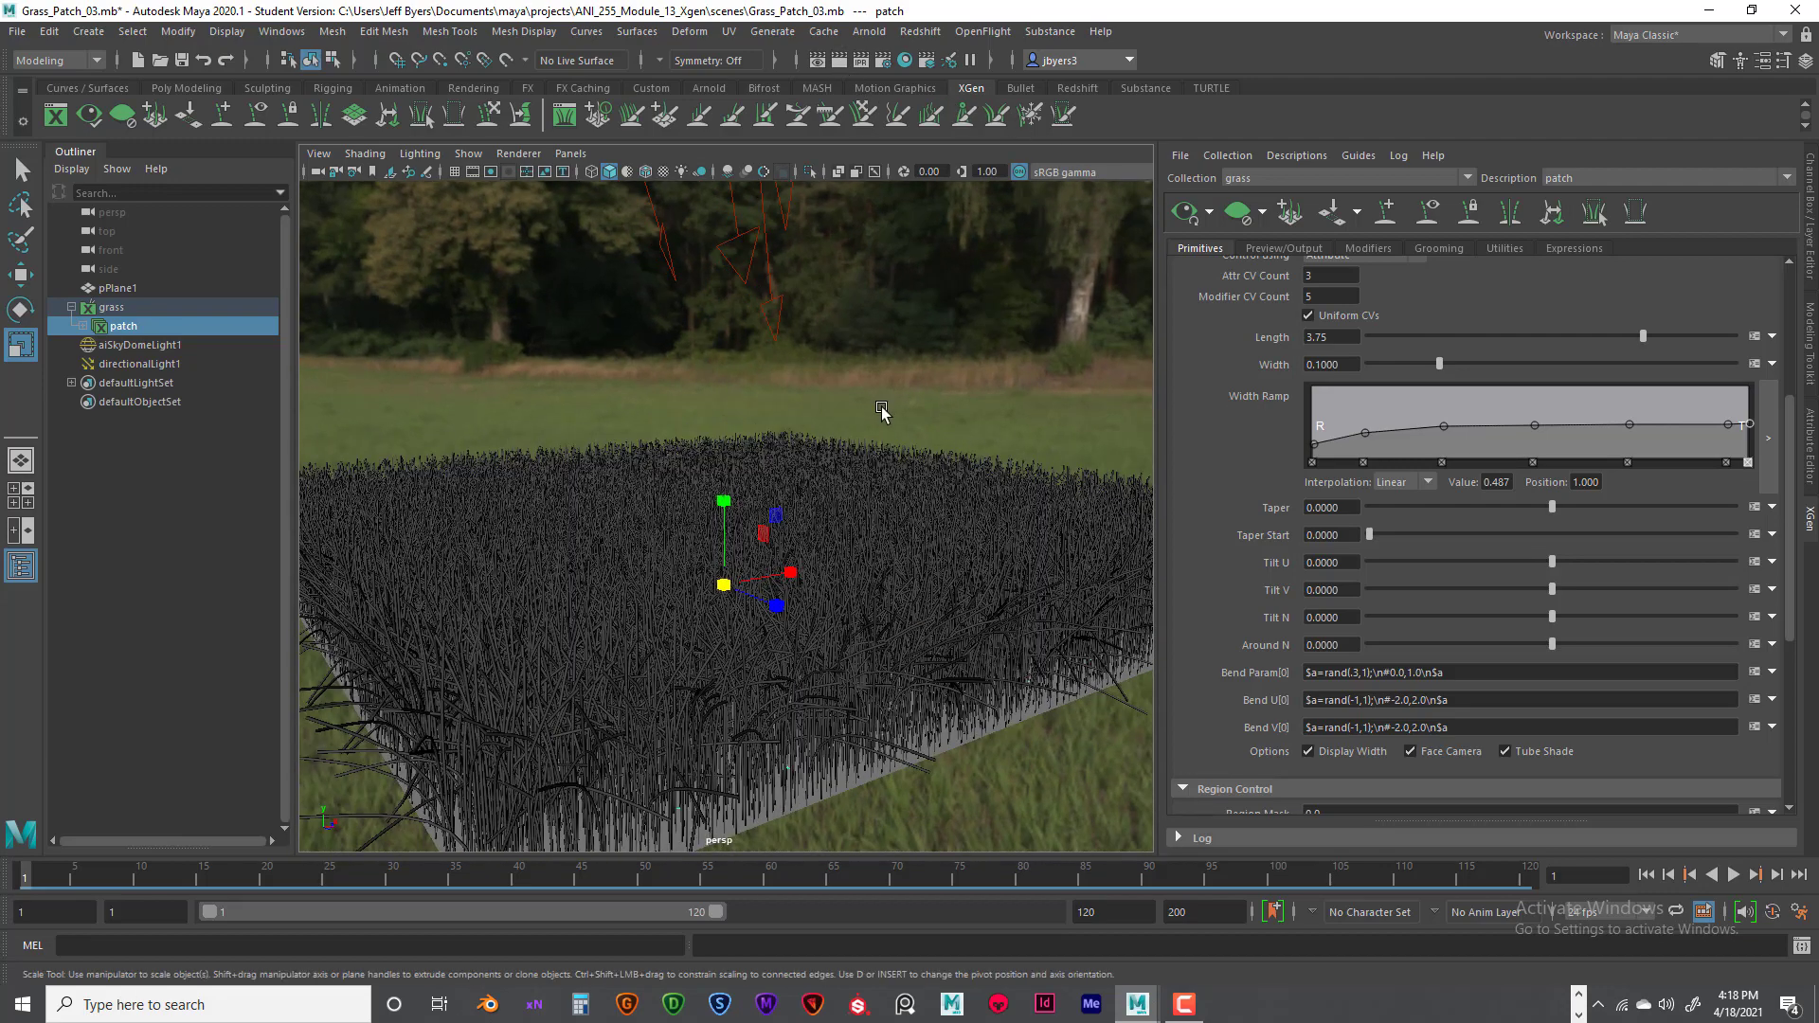
mouse_move(885, 414)
left_mouse_down("alt")
mouse_move(832, 407)
mouse_move(837, 381)
mouse_move(872, 390)
left_mouse_up("alt")
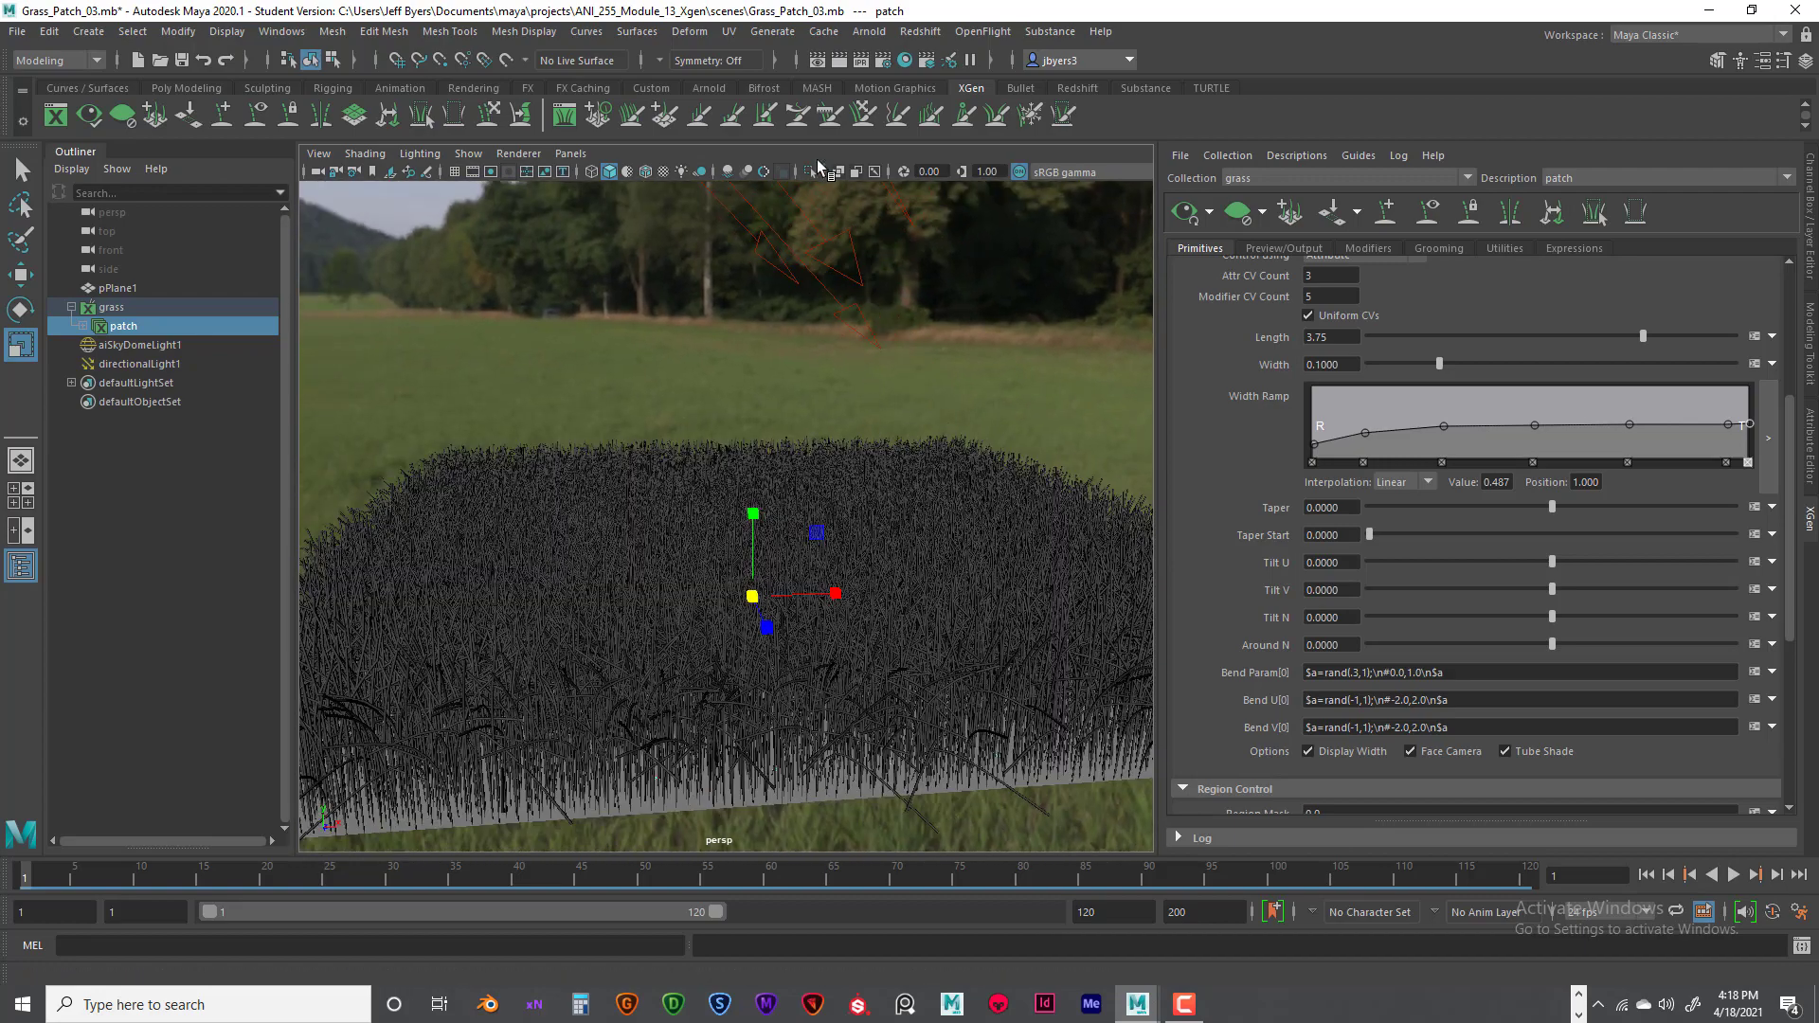
left_click(839, 60)
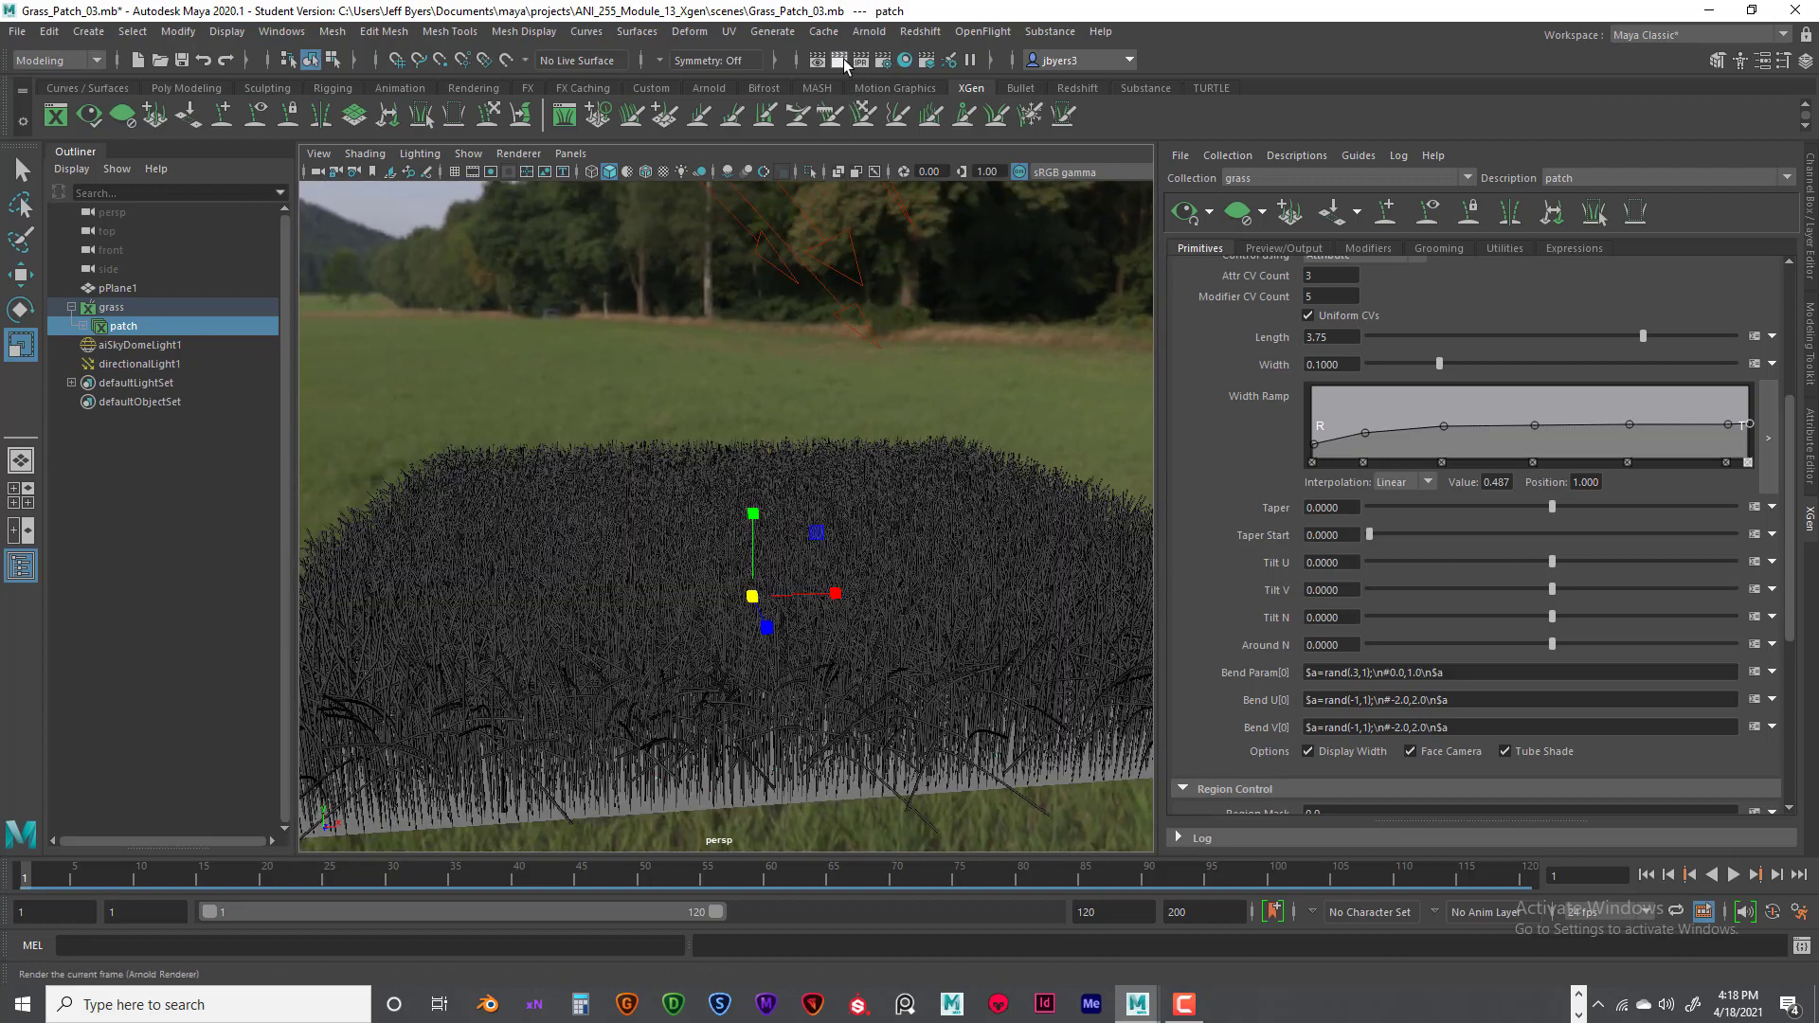
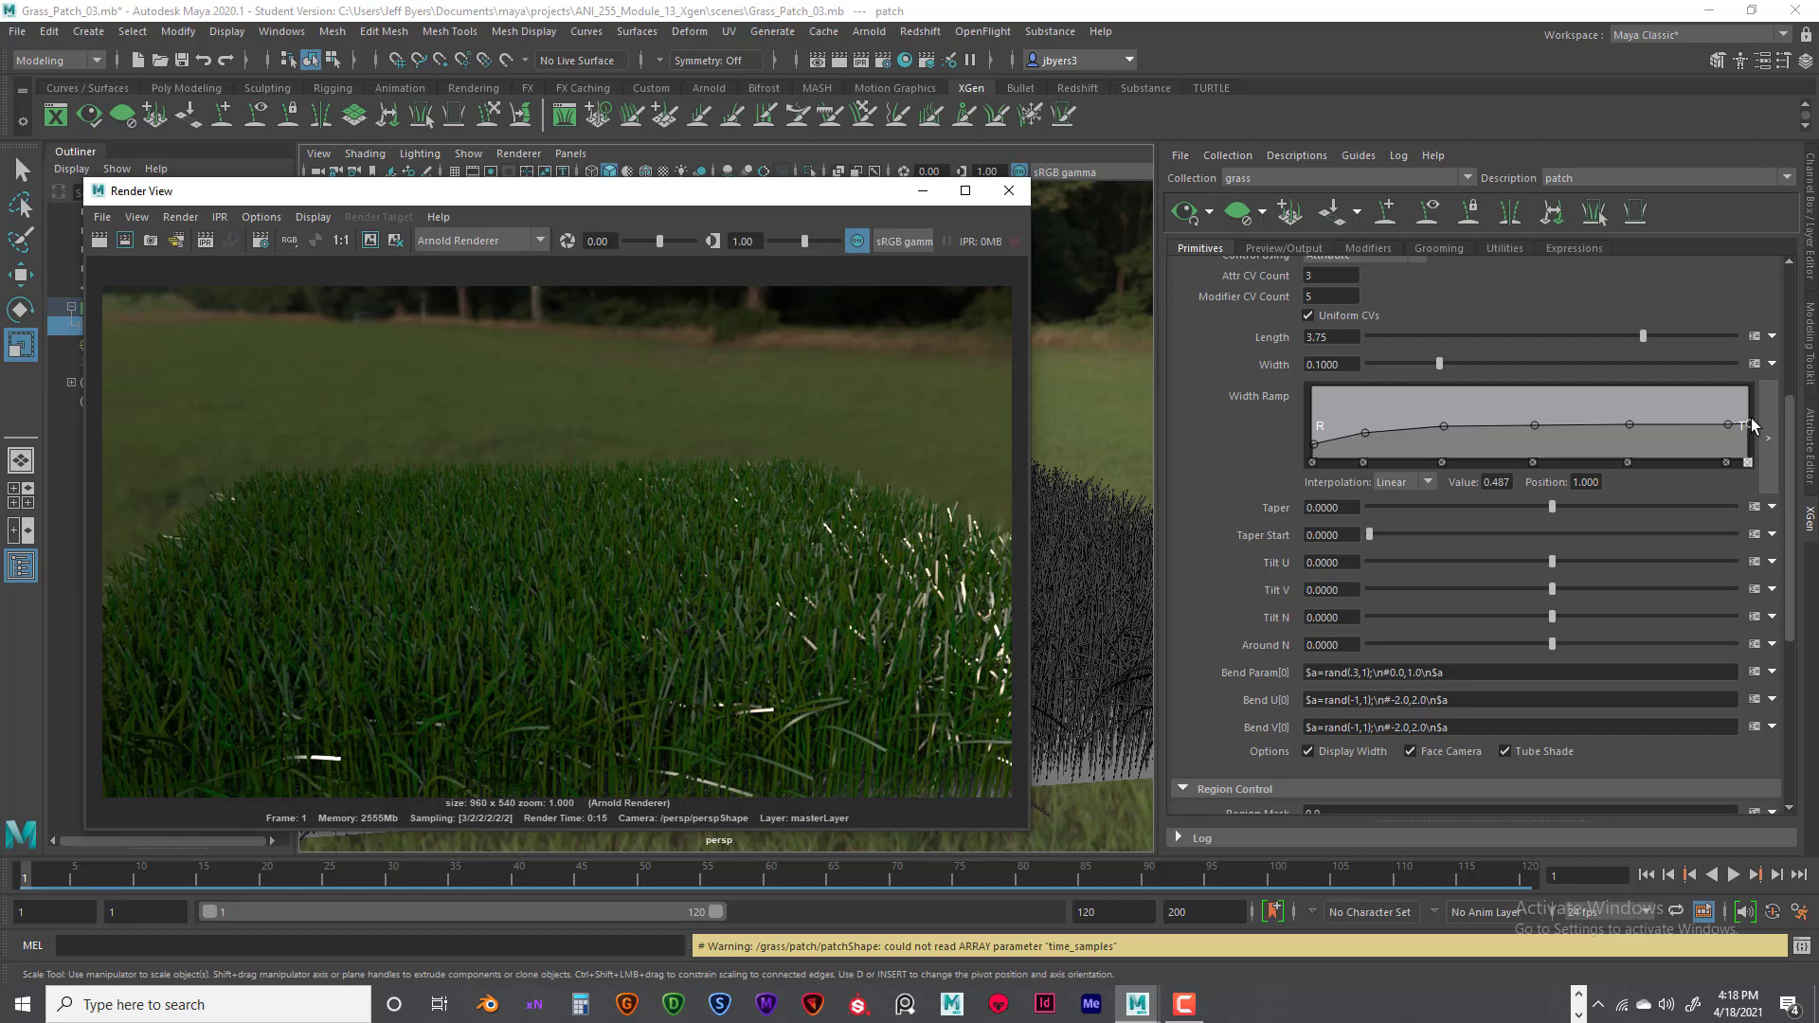
- Reshape the grass Width Ramp so the blades narrow gradually toward the tip, ending at value 0.132 at position 1.000
left_click_drag(1731, 423, 1708, 423)
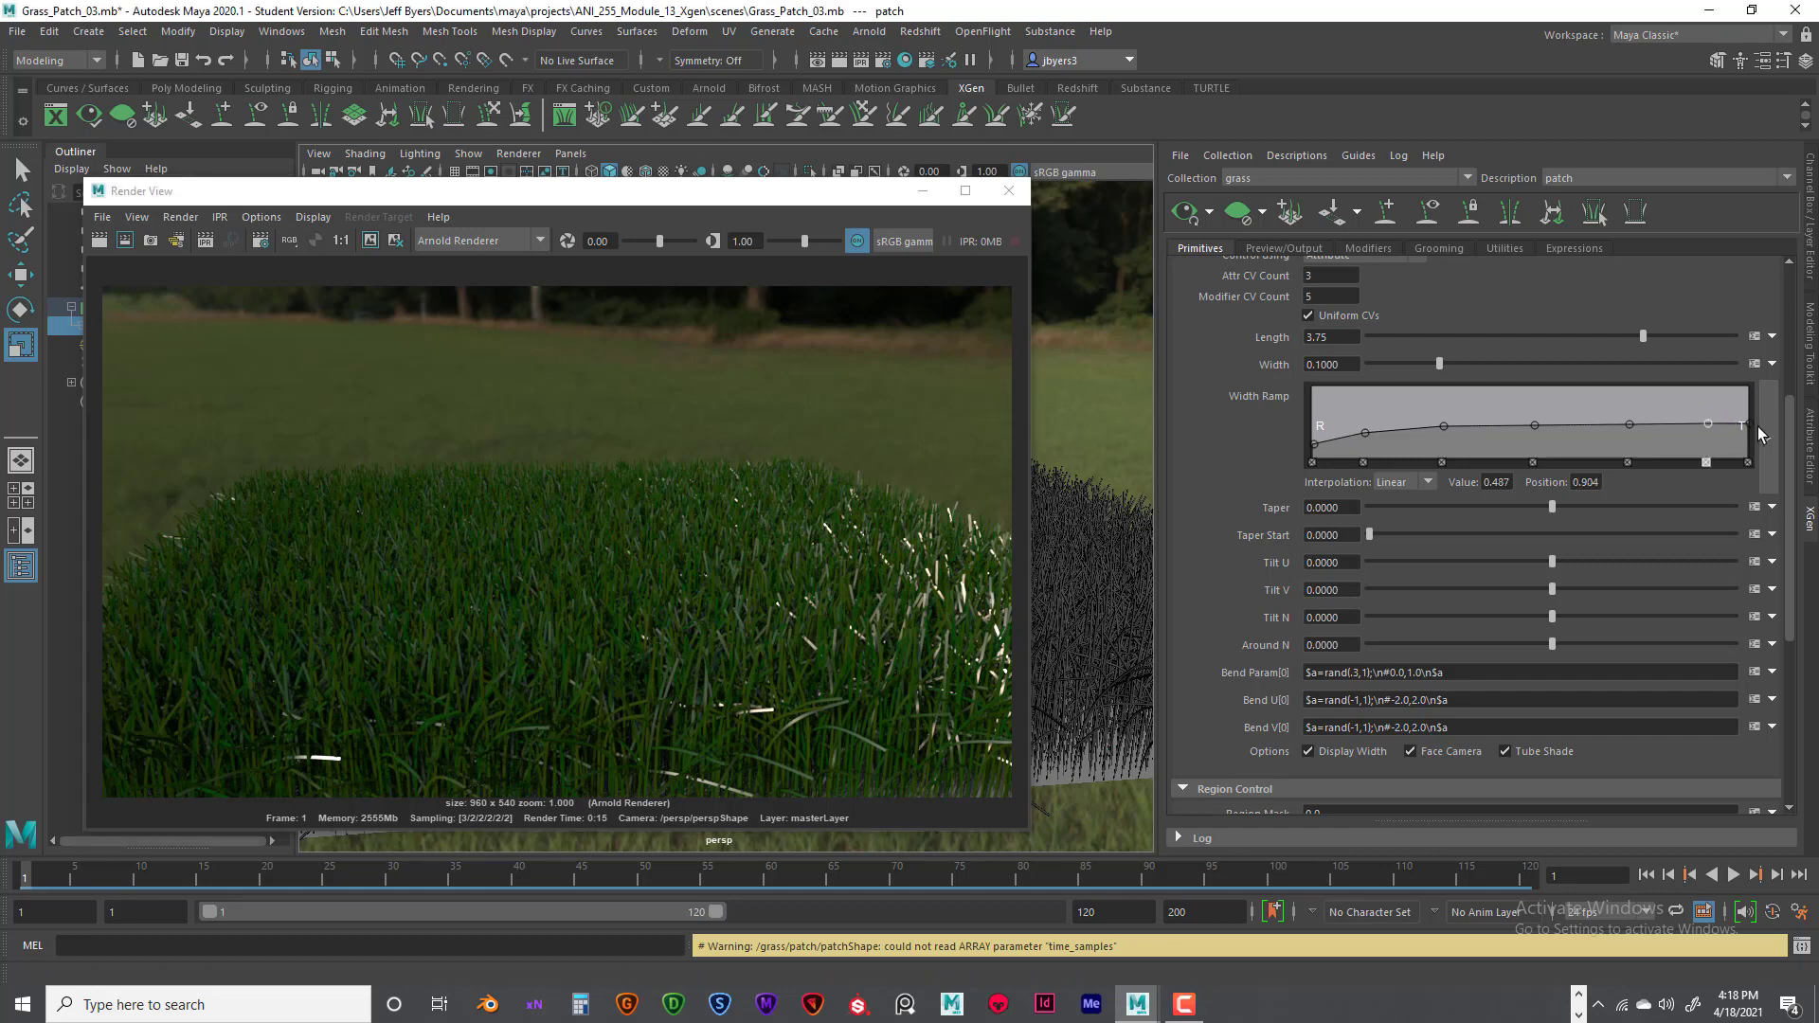
left_click(1707, 424)
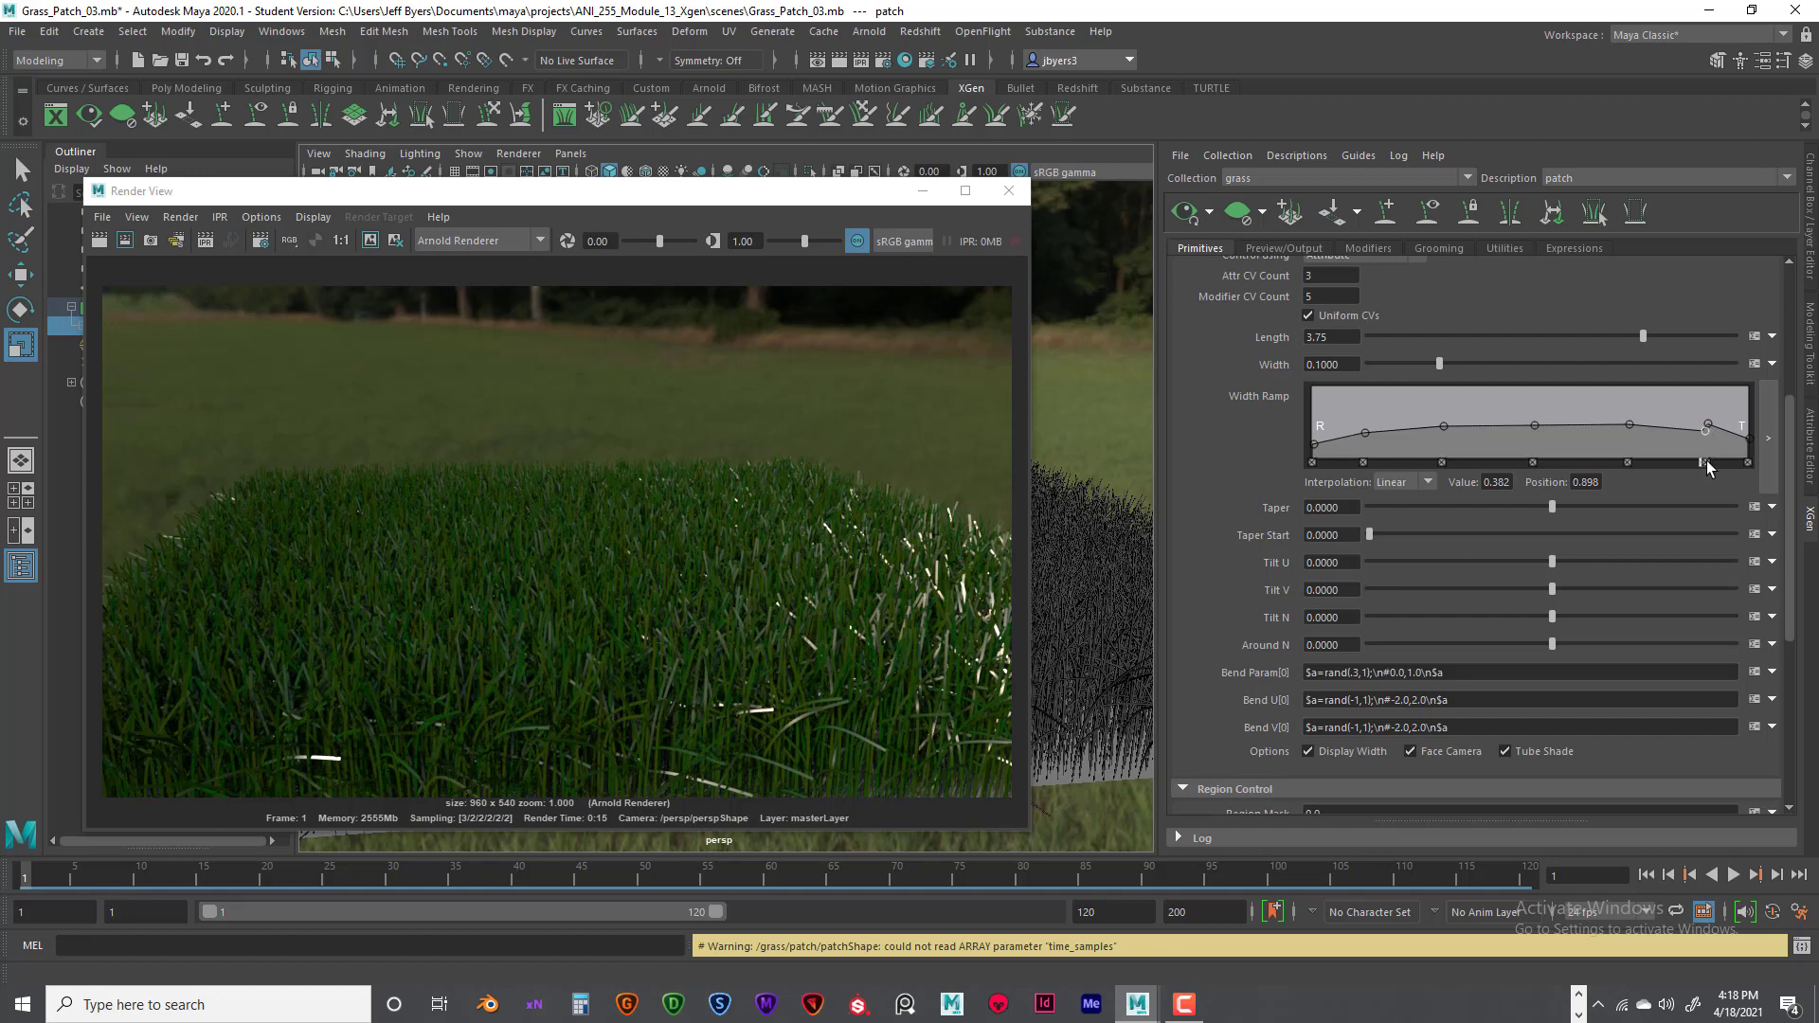
left_click(1706, 461)
mouse_move(1706, 431)
left_mouse_down()
mouse_move(1742, 441)
mouse_move(1728, 448)
left_mouse_up()
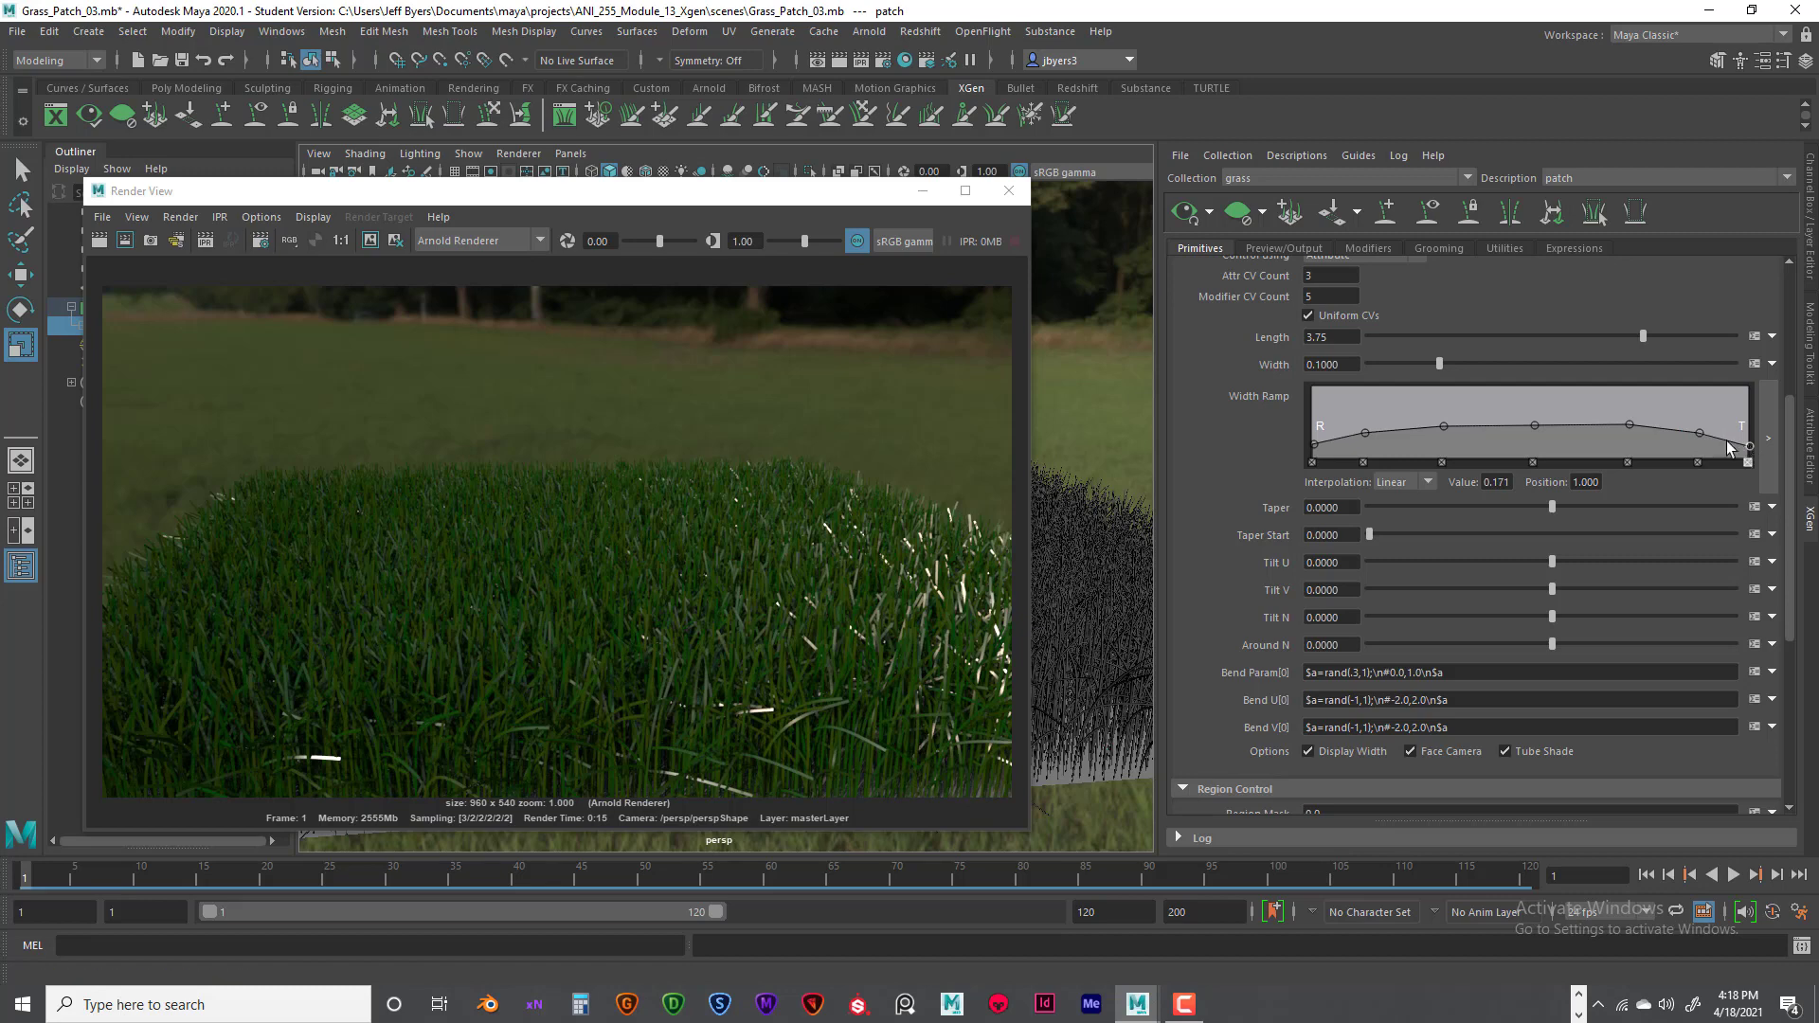
left_click(1629, 425)
left_click_drag(1697, 434, 1701, 440)
left_click(1692, 462)
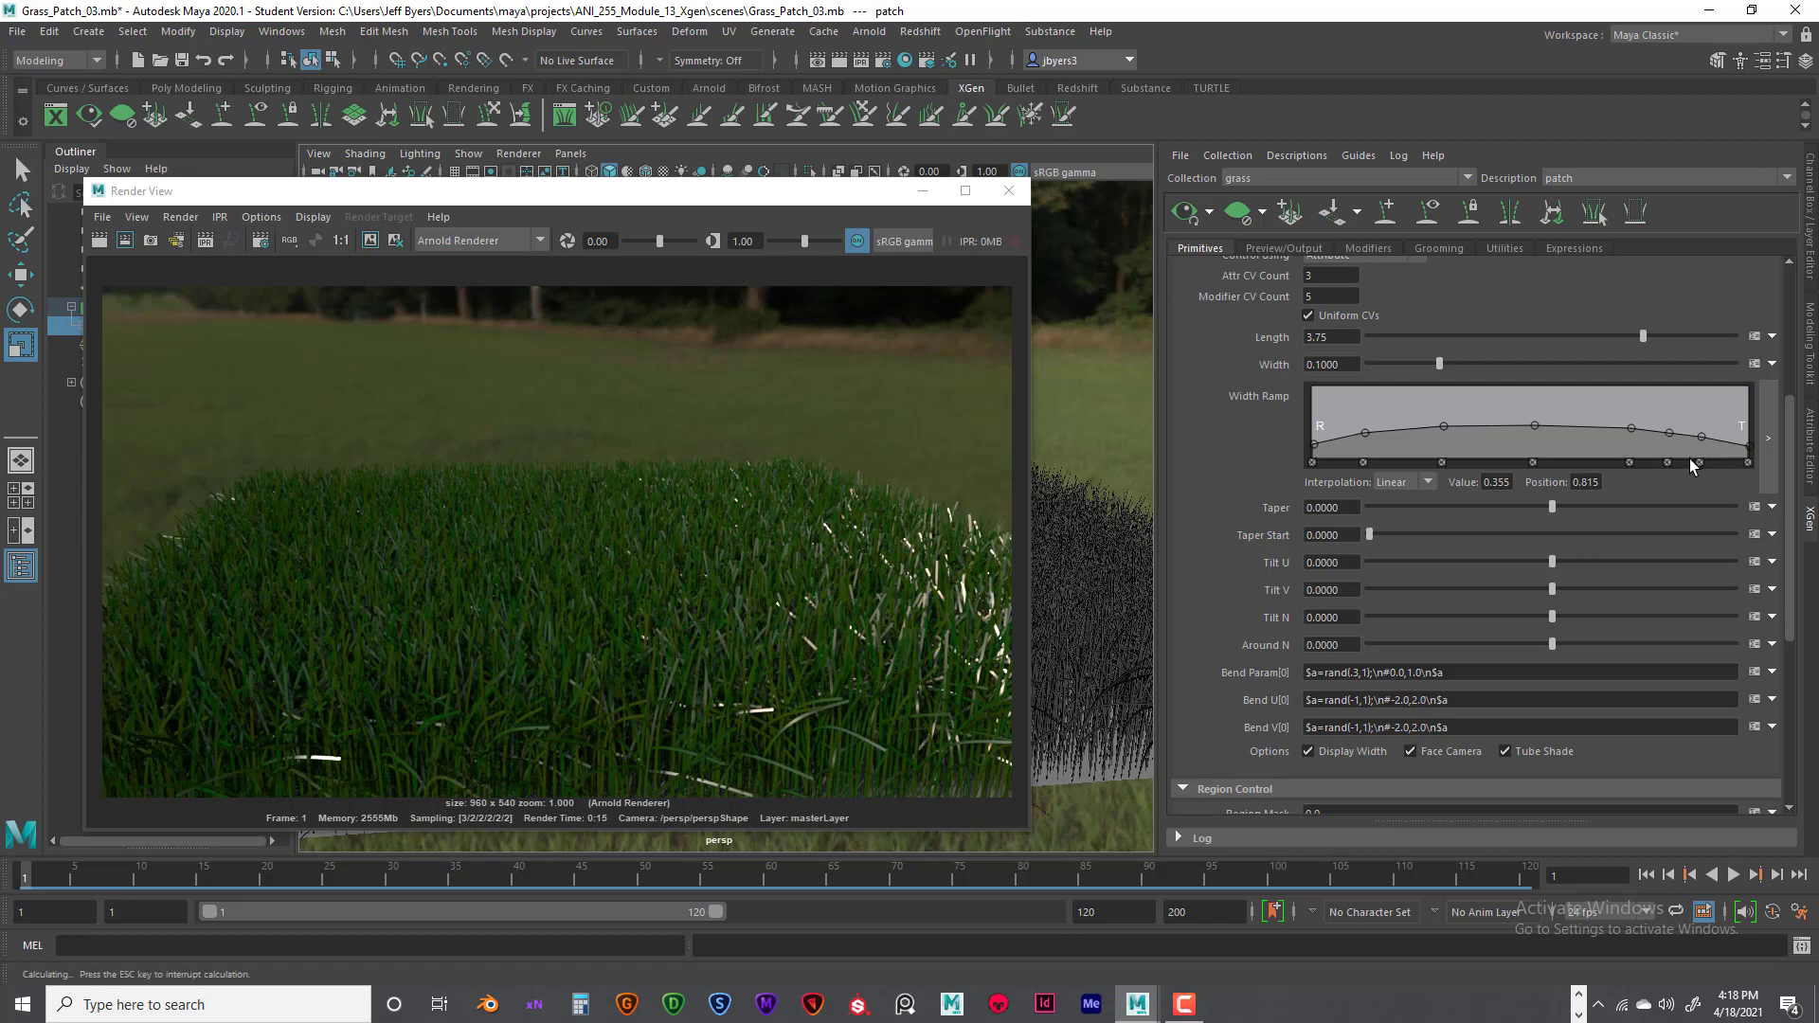
left_click(1668, 463)
left_click(1701, 439)
left_click(1749, 446)
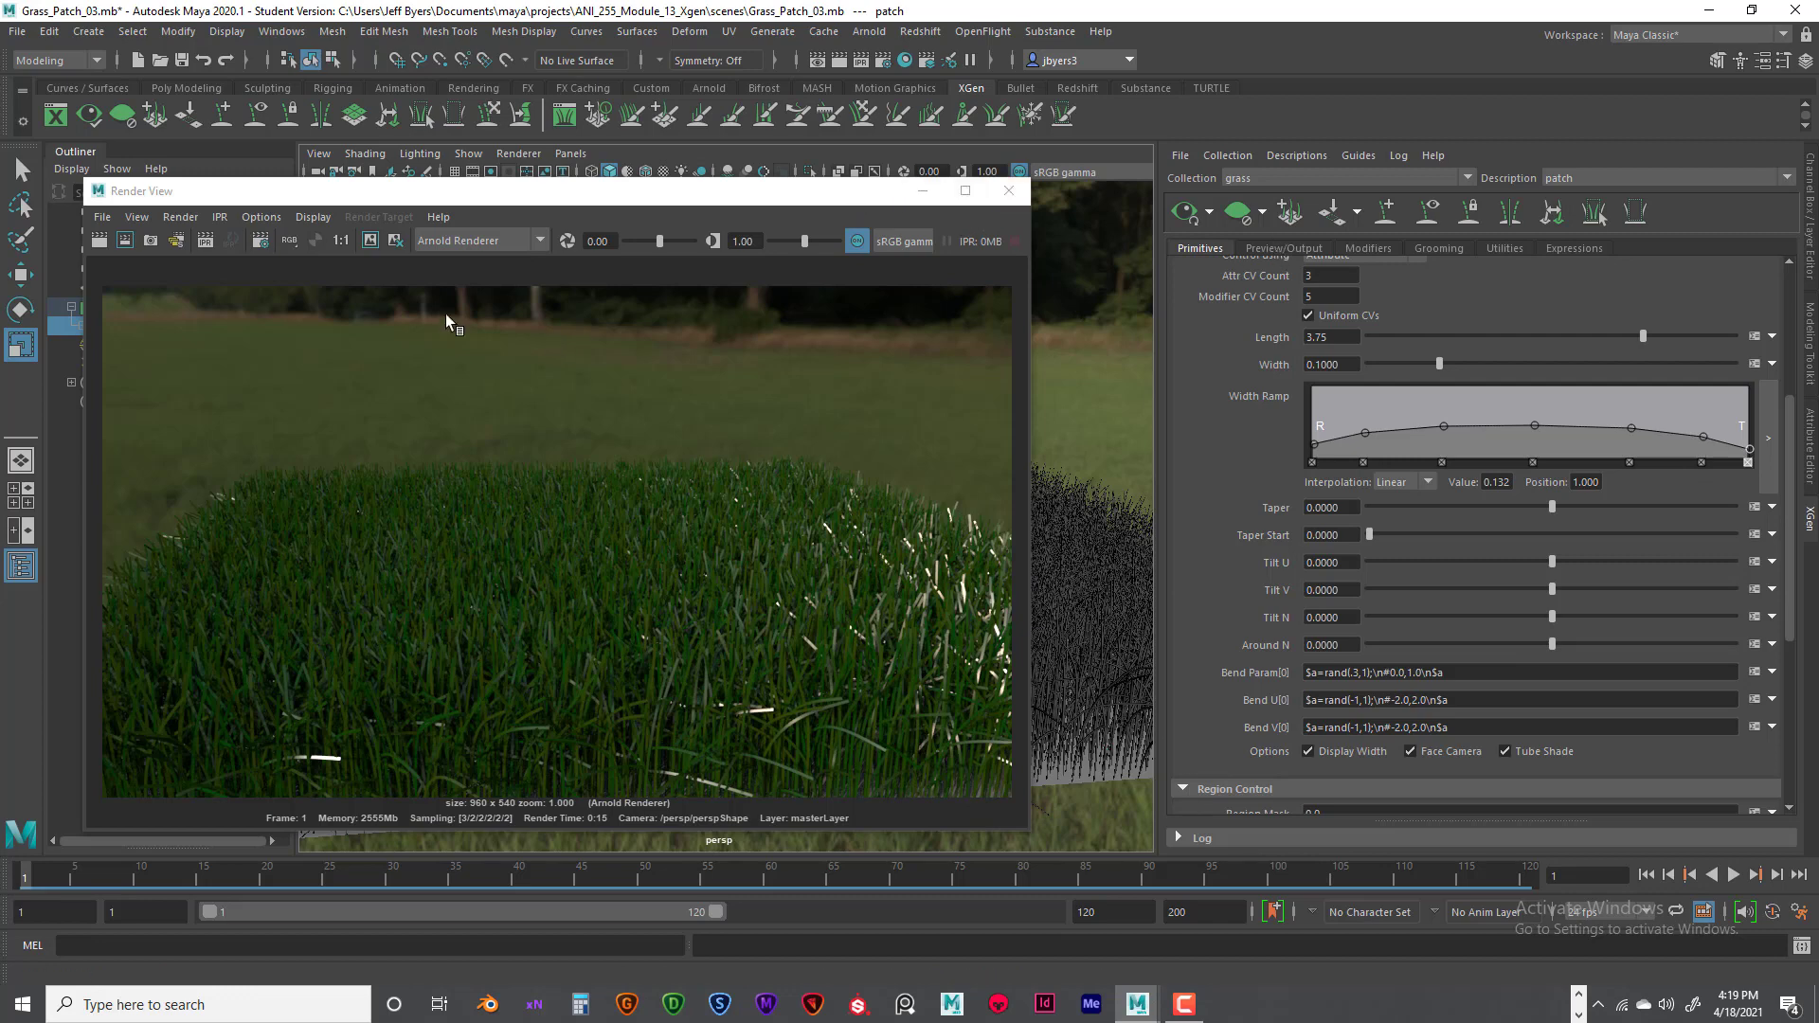
- Render the grass with the narrowed blade tips in Arnold, and close the render window
left_click(102, 240)
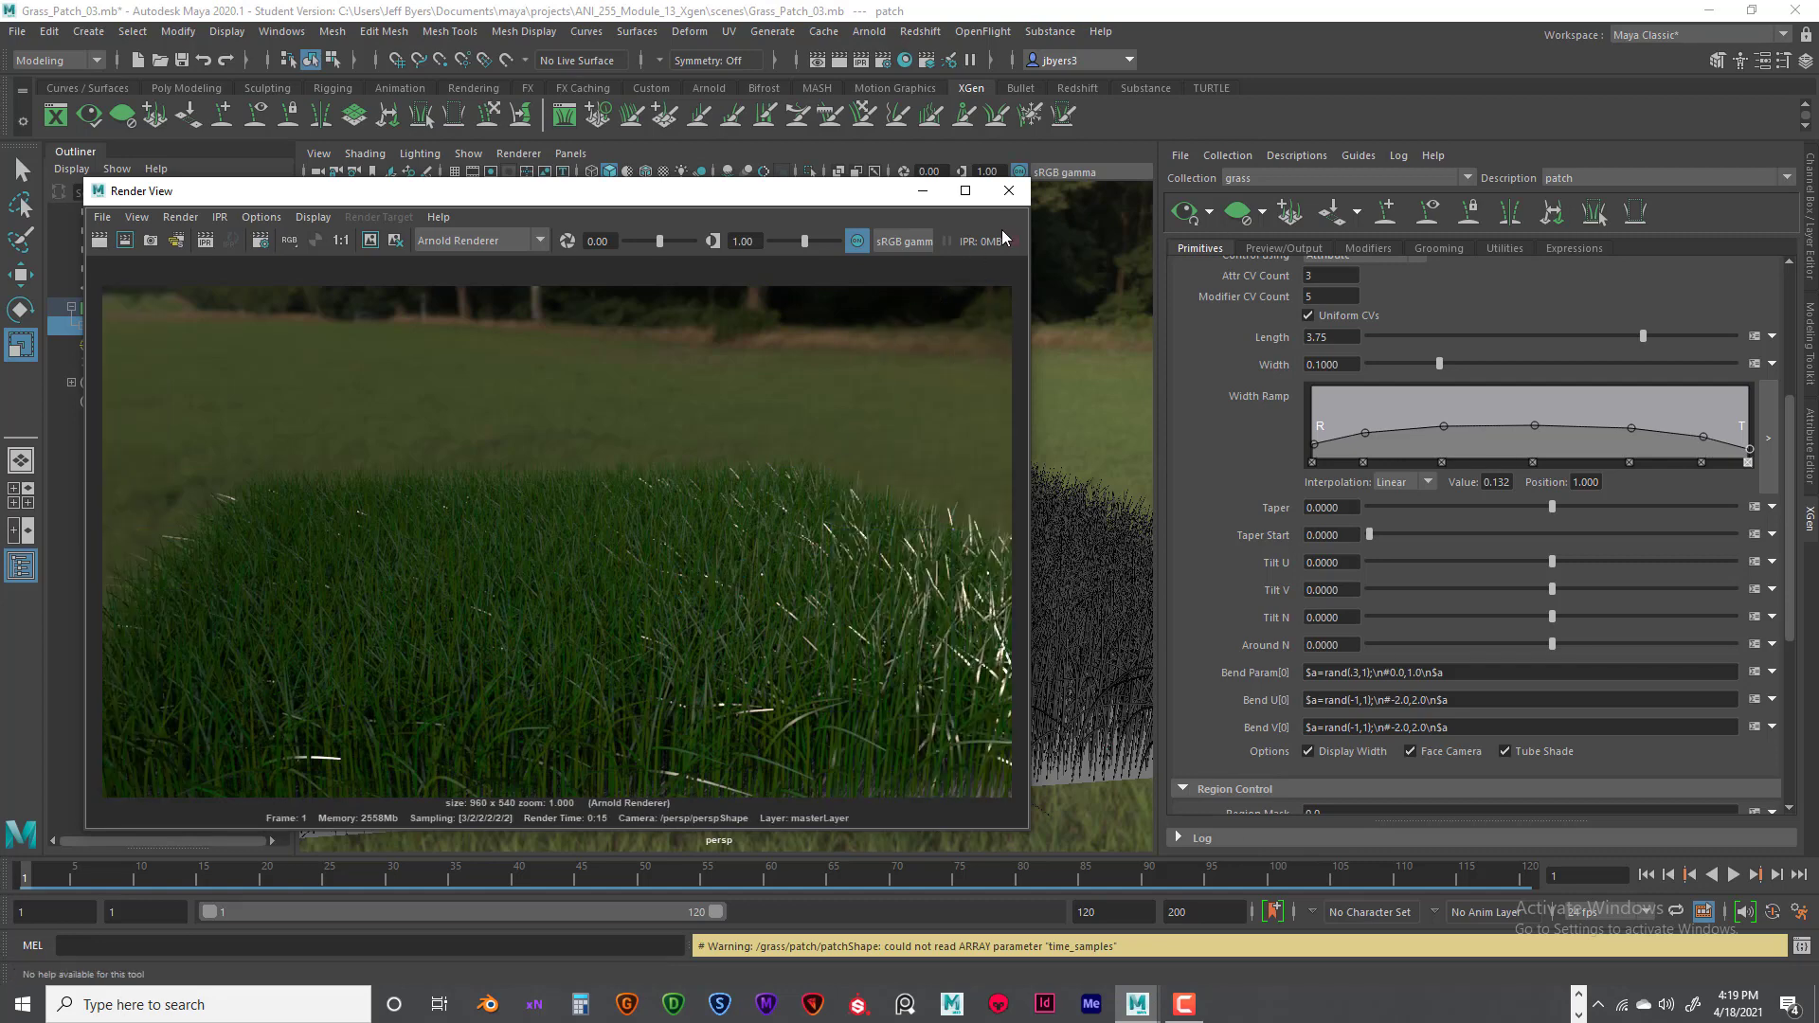
left_click(1009, 191)
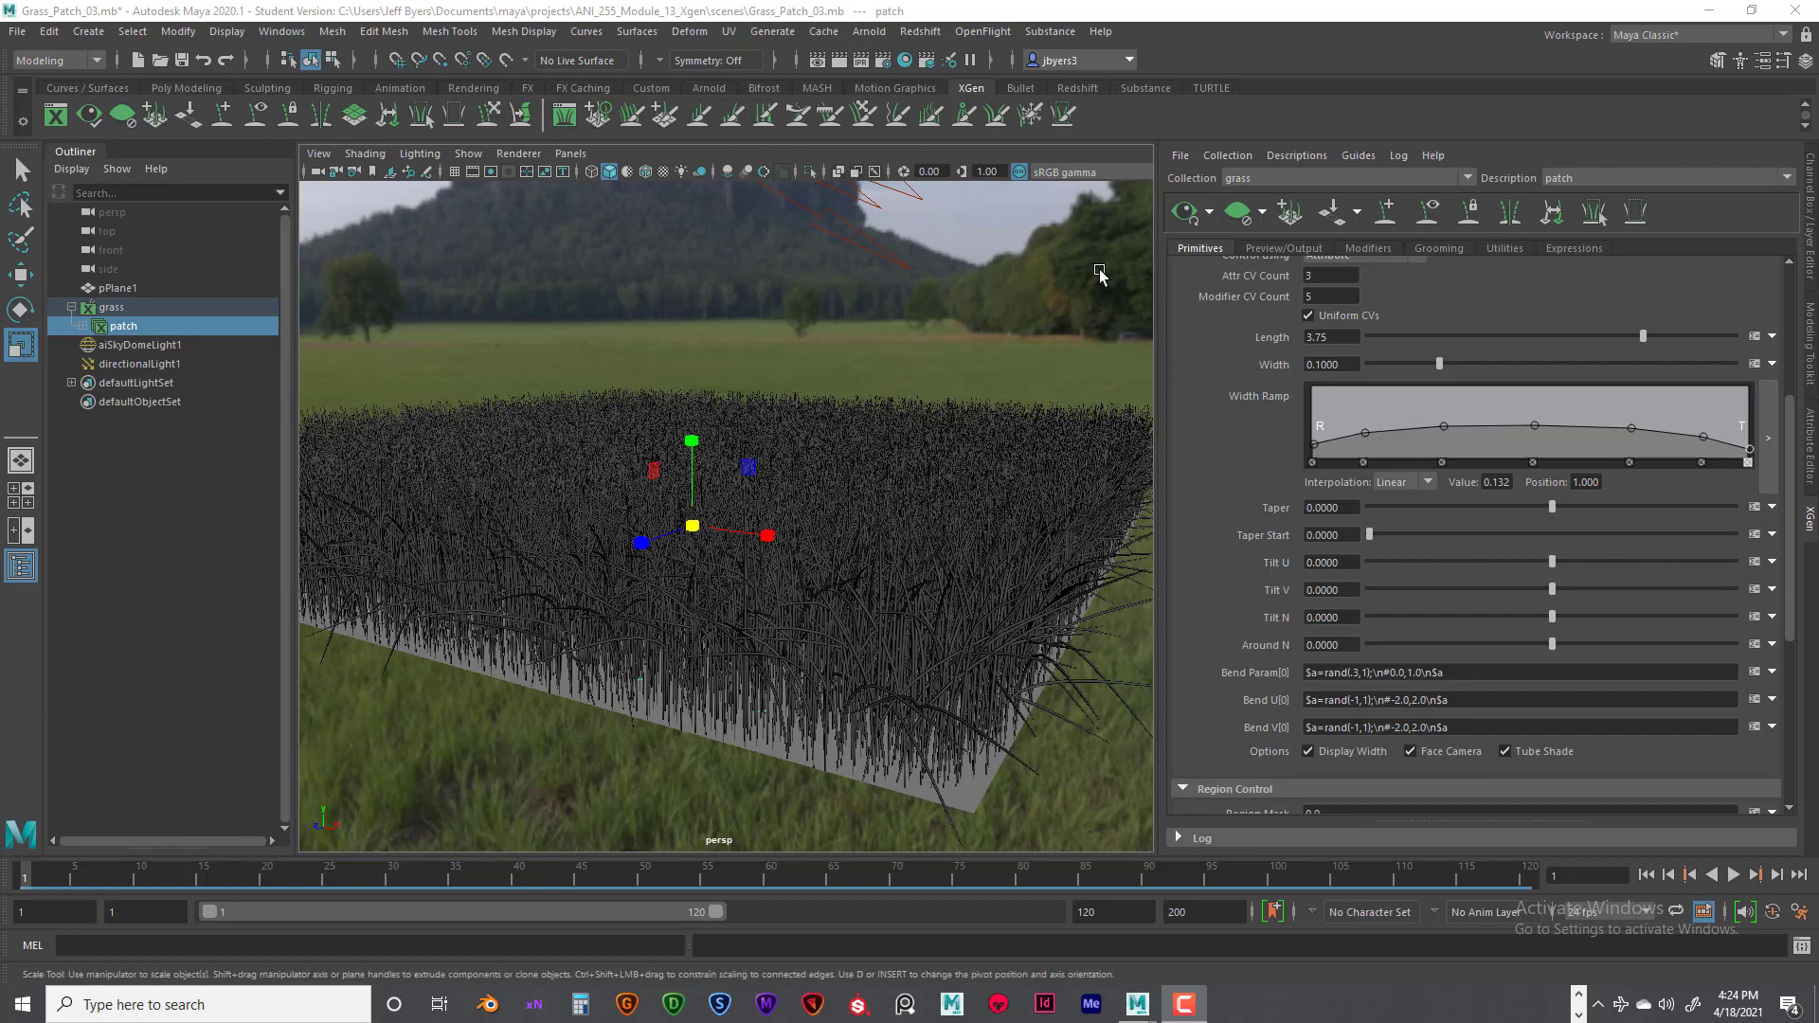
- Examine the attributes of the sky dome light and of the patch's standard surface material
left_click(1037, 295)
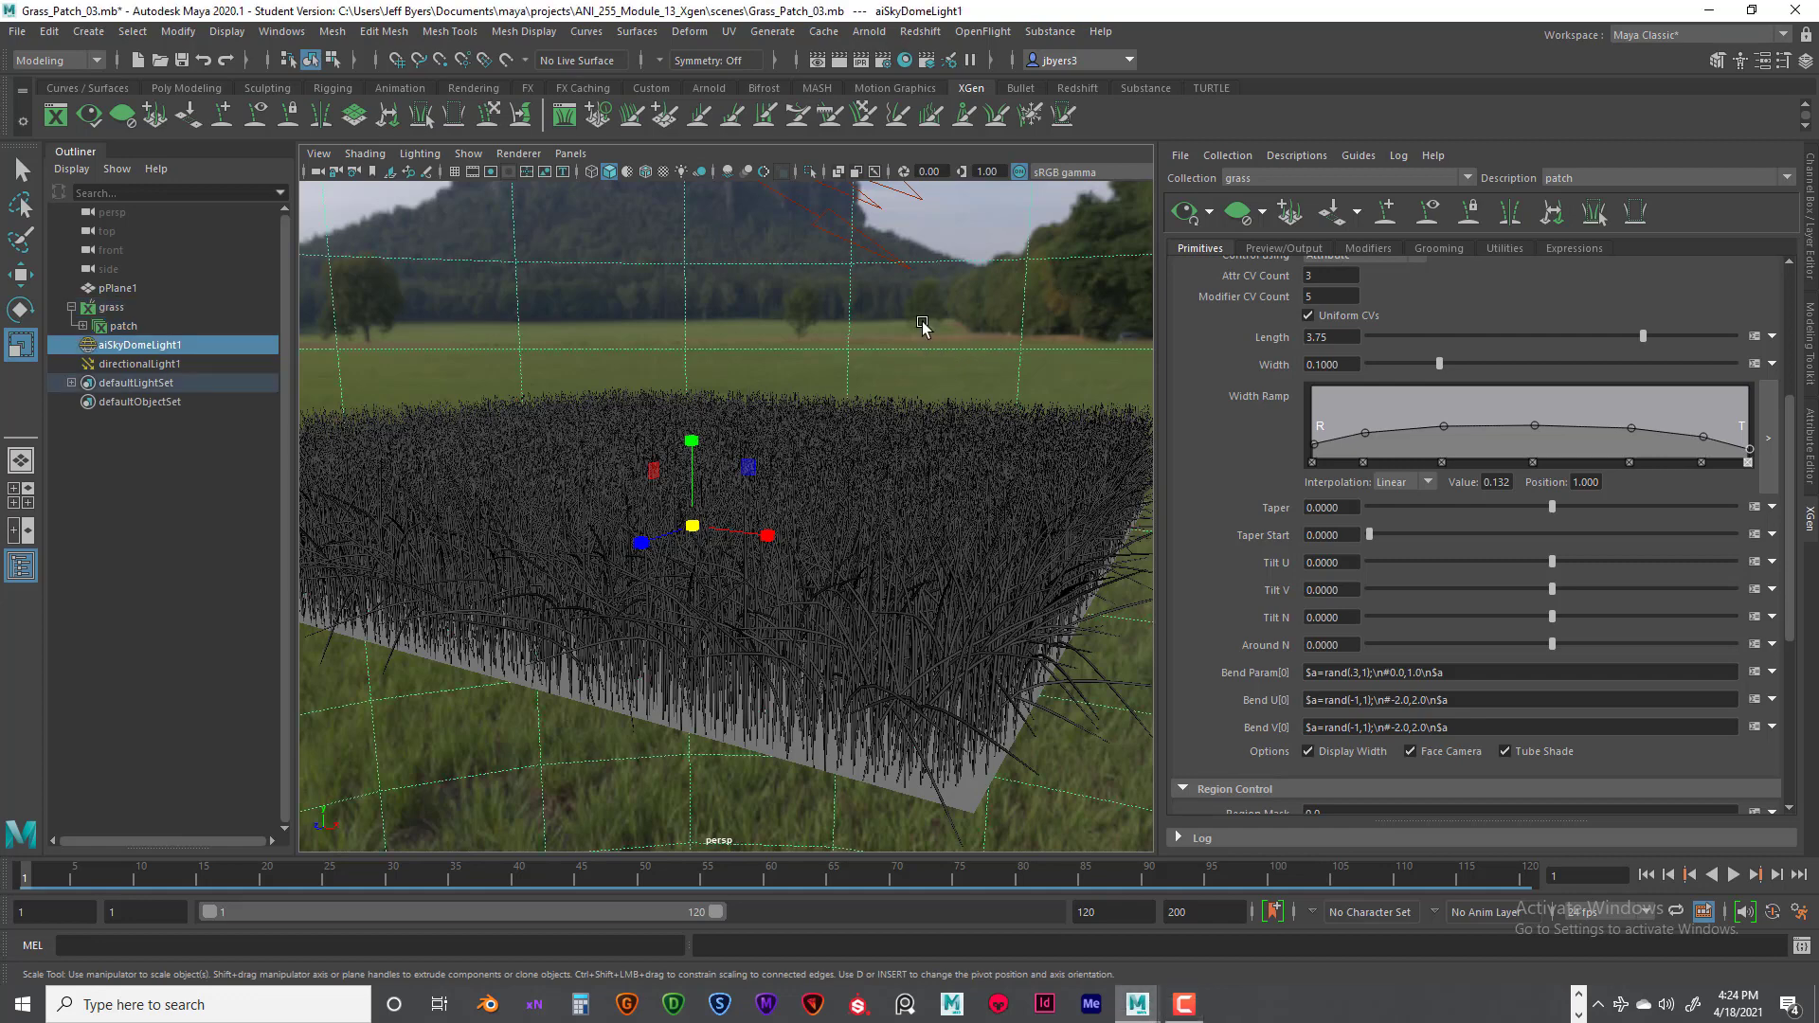
key("ctrl+a")
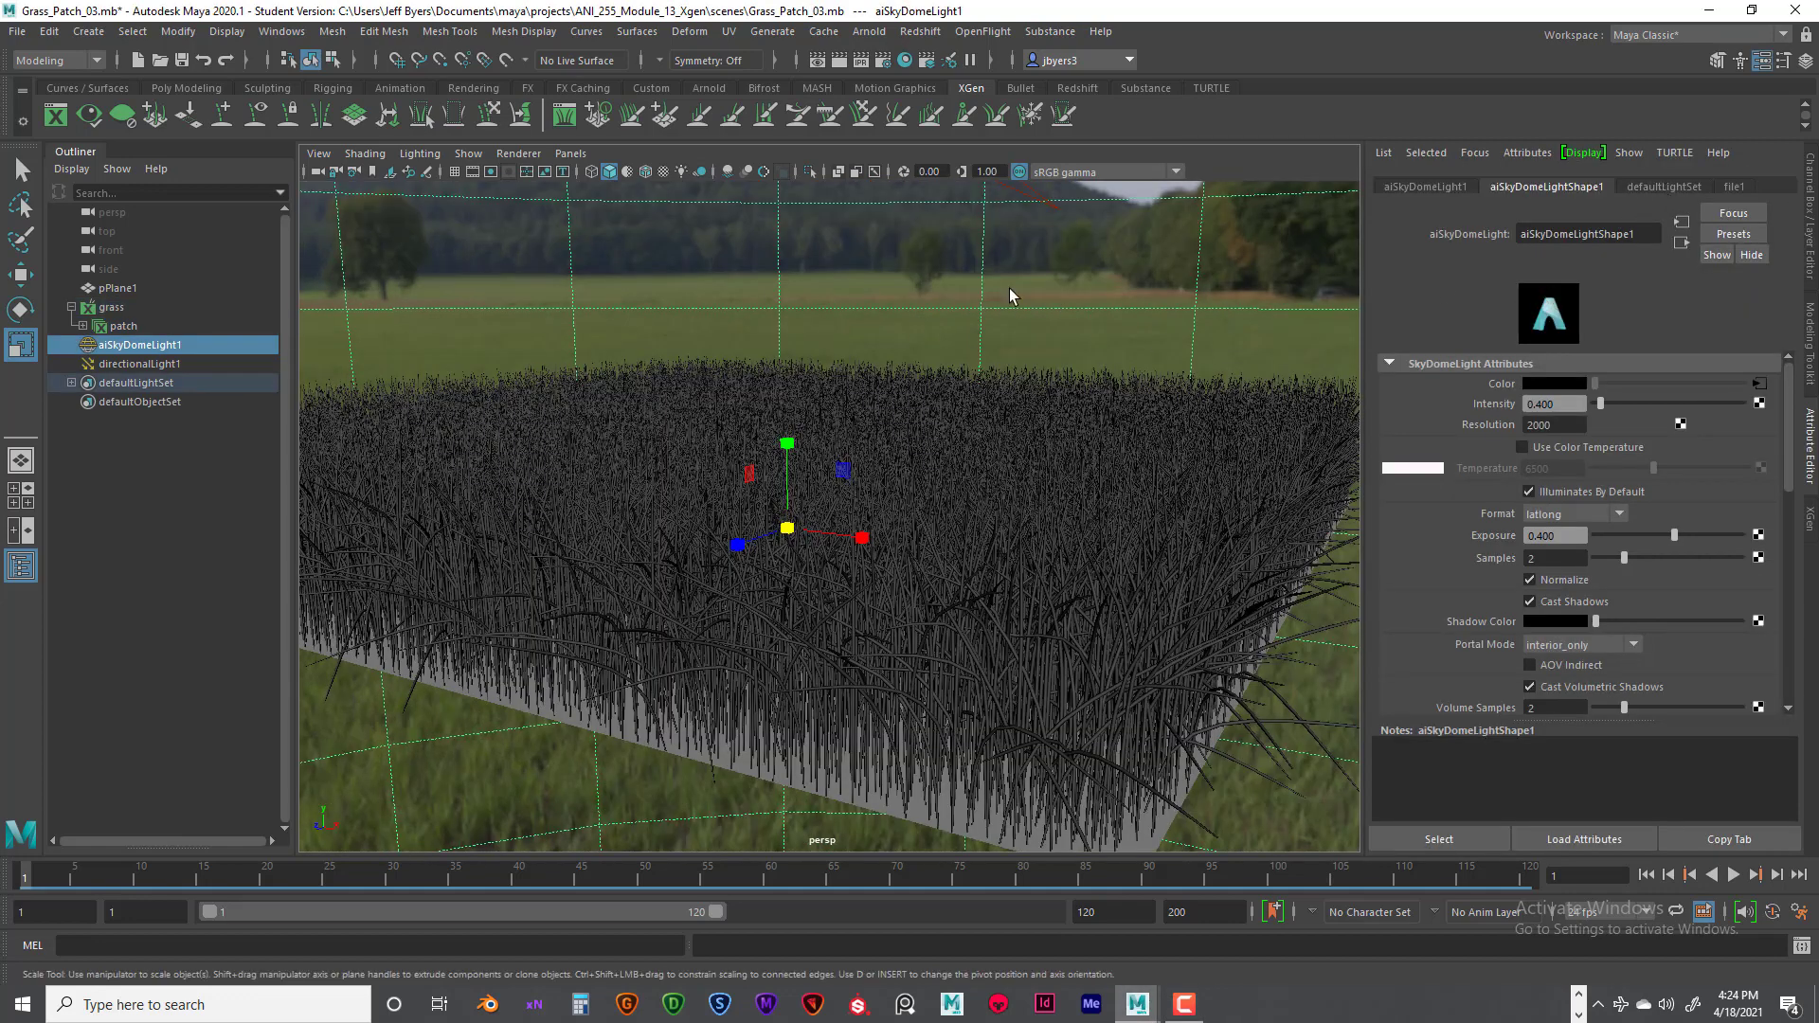
left_click(133, 328)
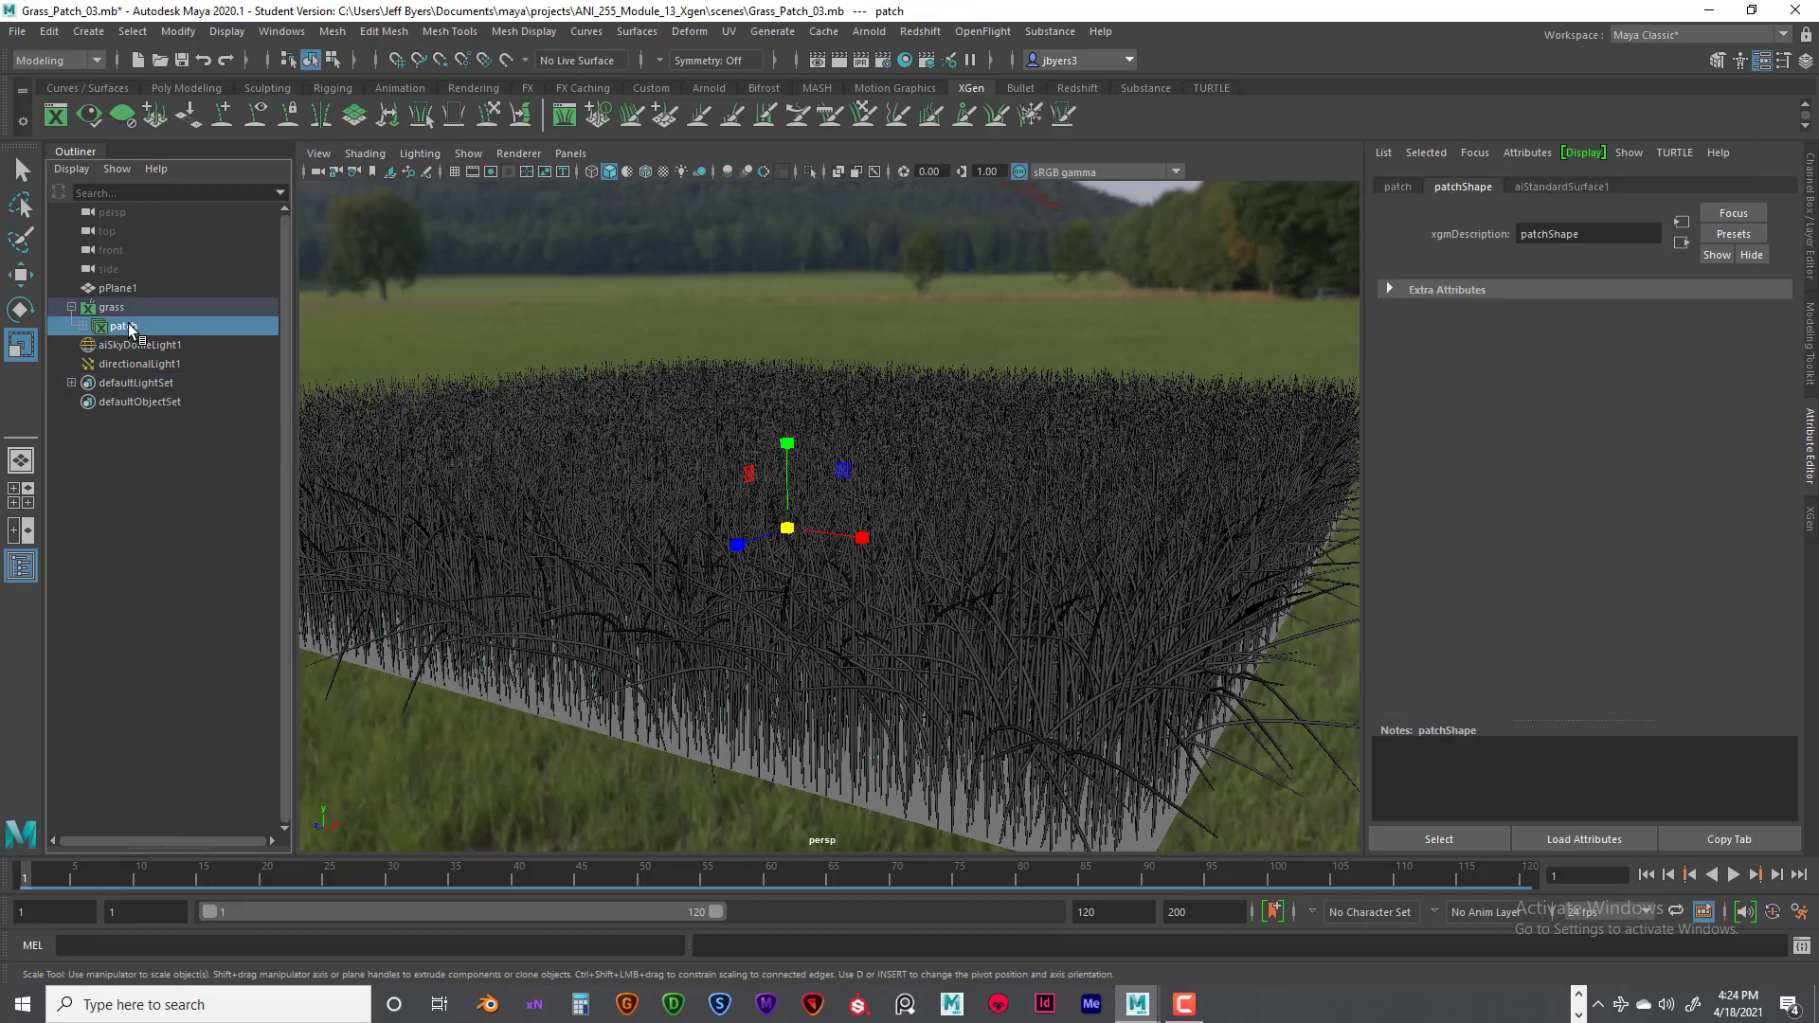
left_click(1573, 188)
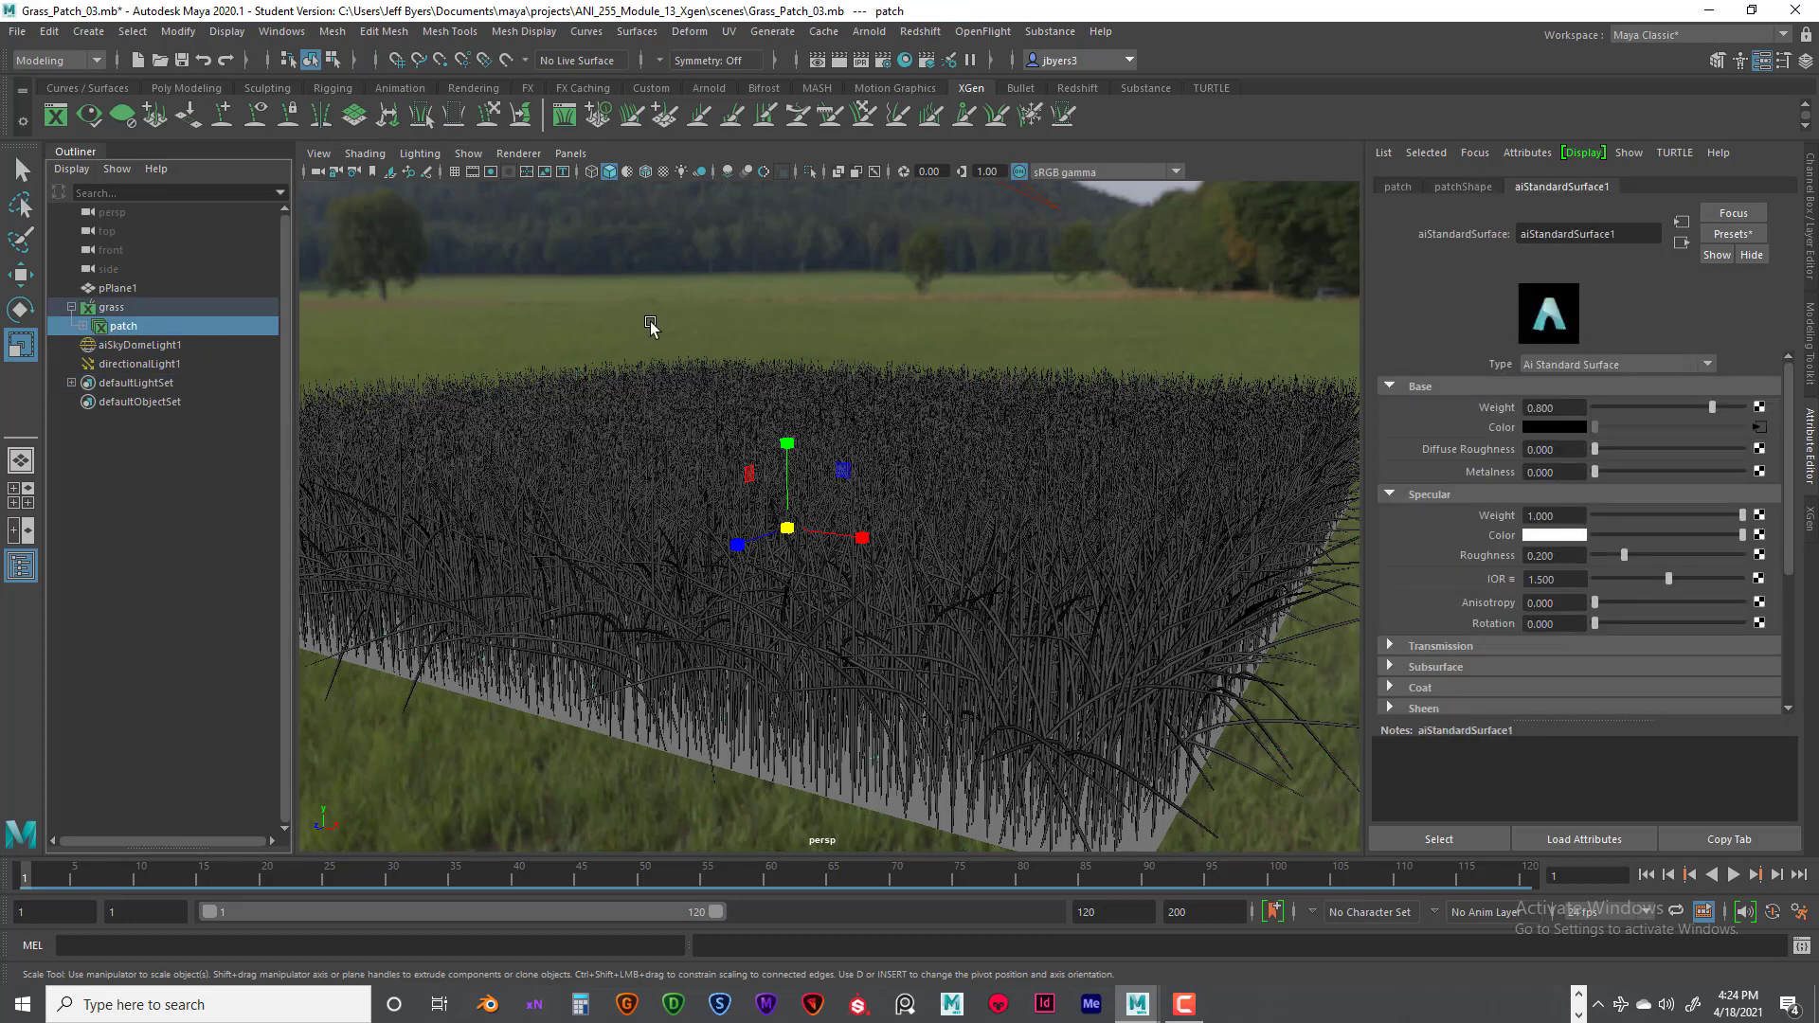
left_click(769, 300)
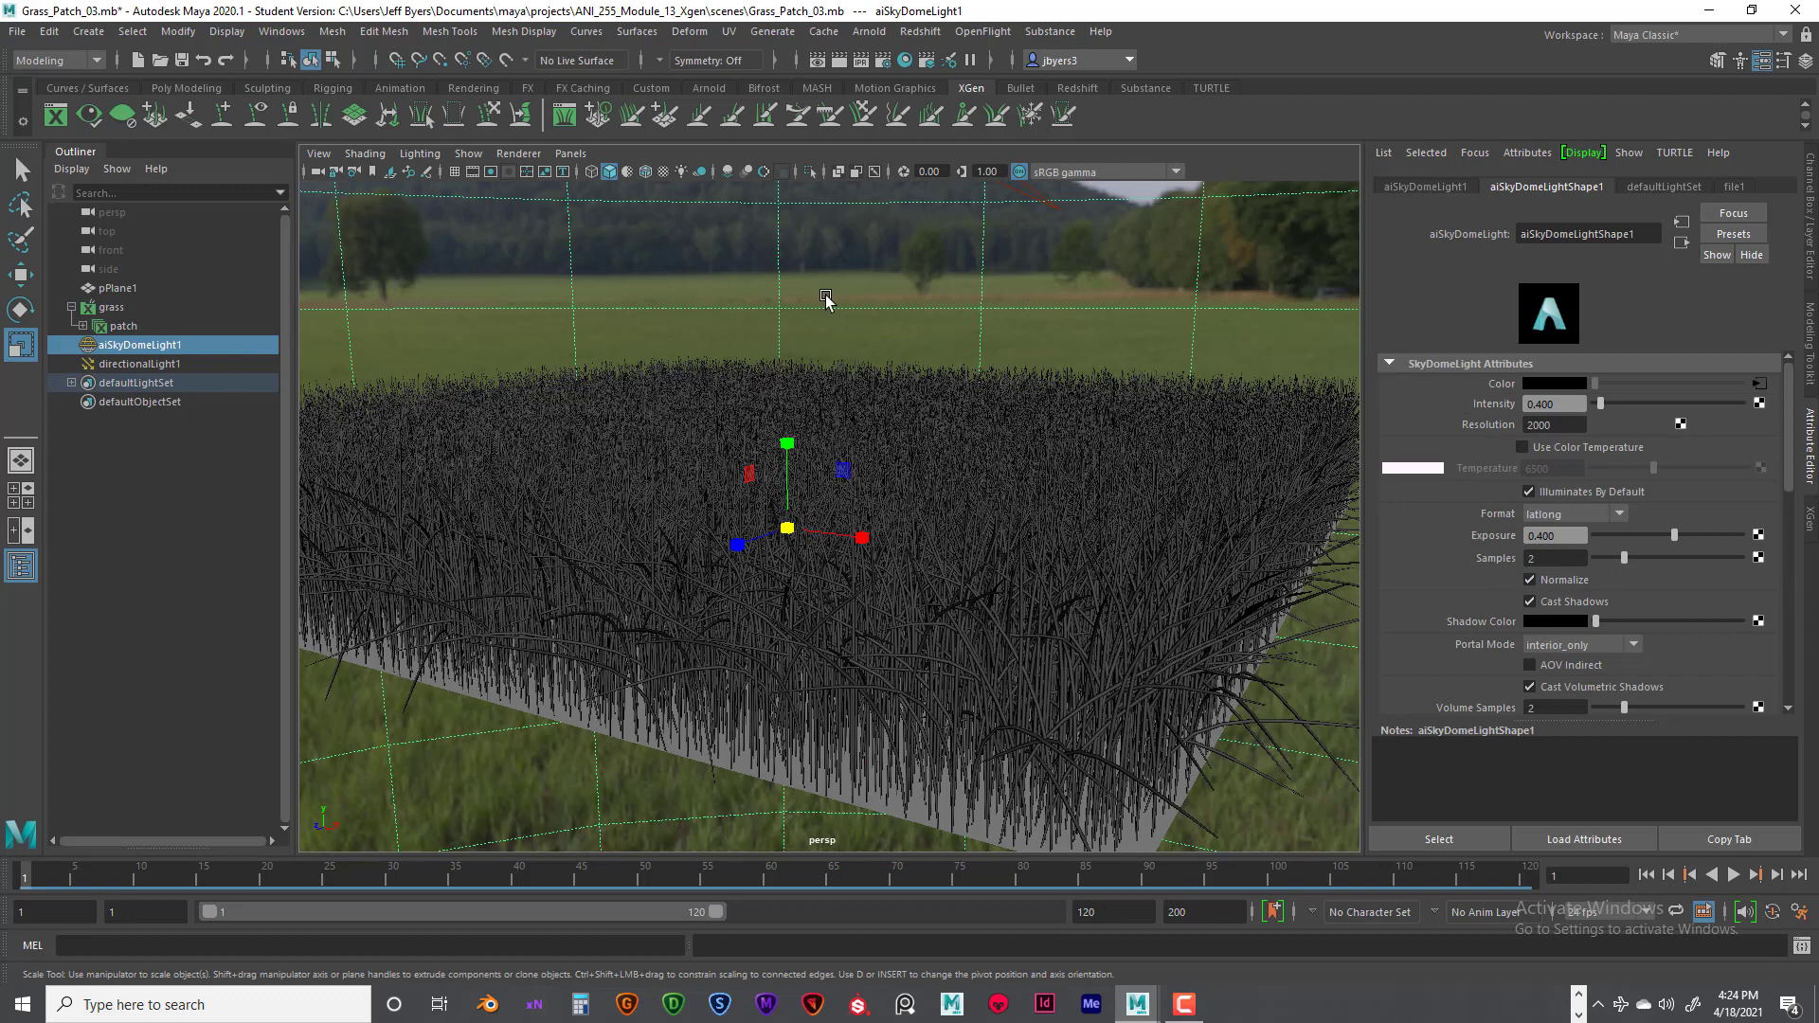
key("ctrl+a")
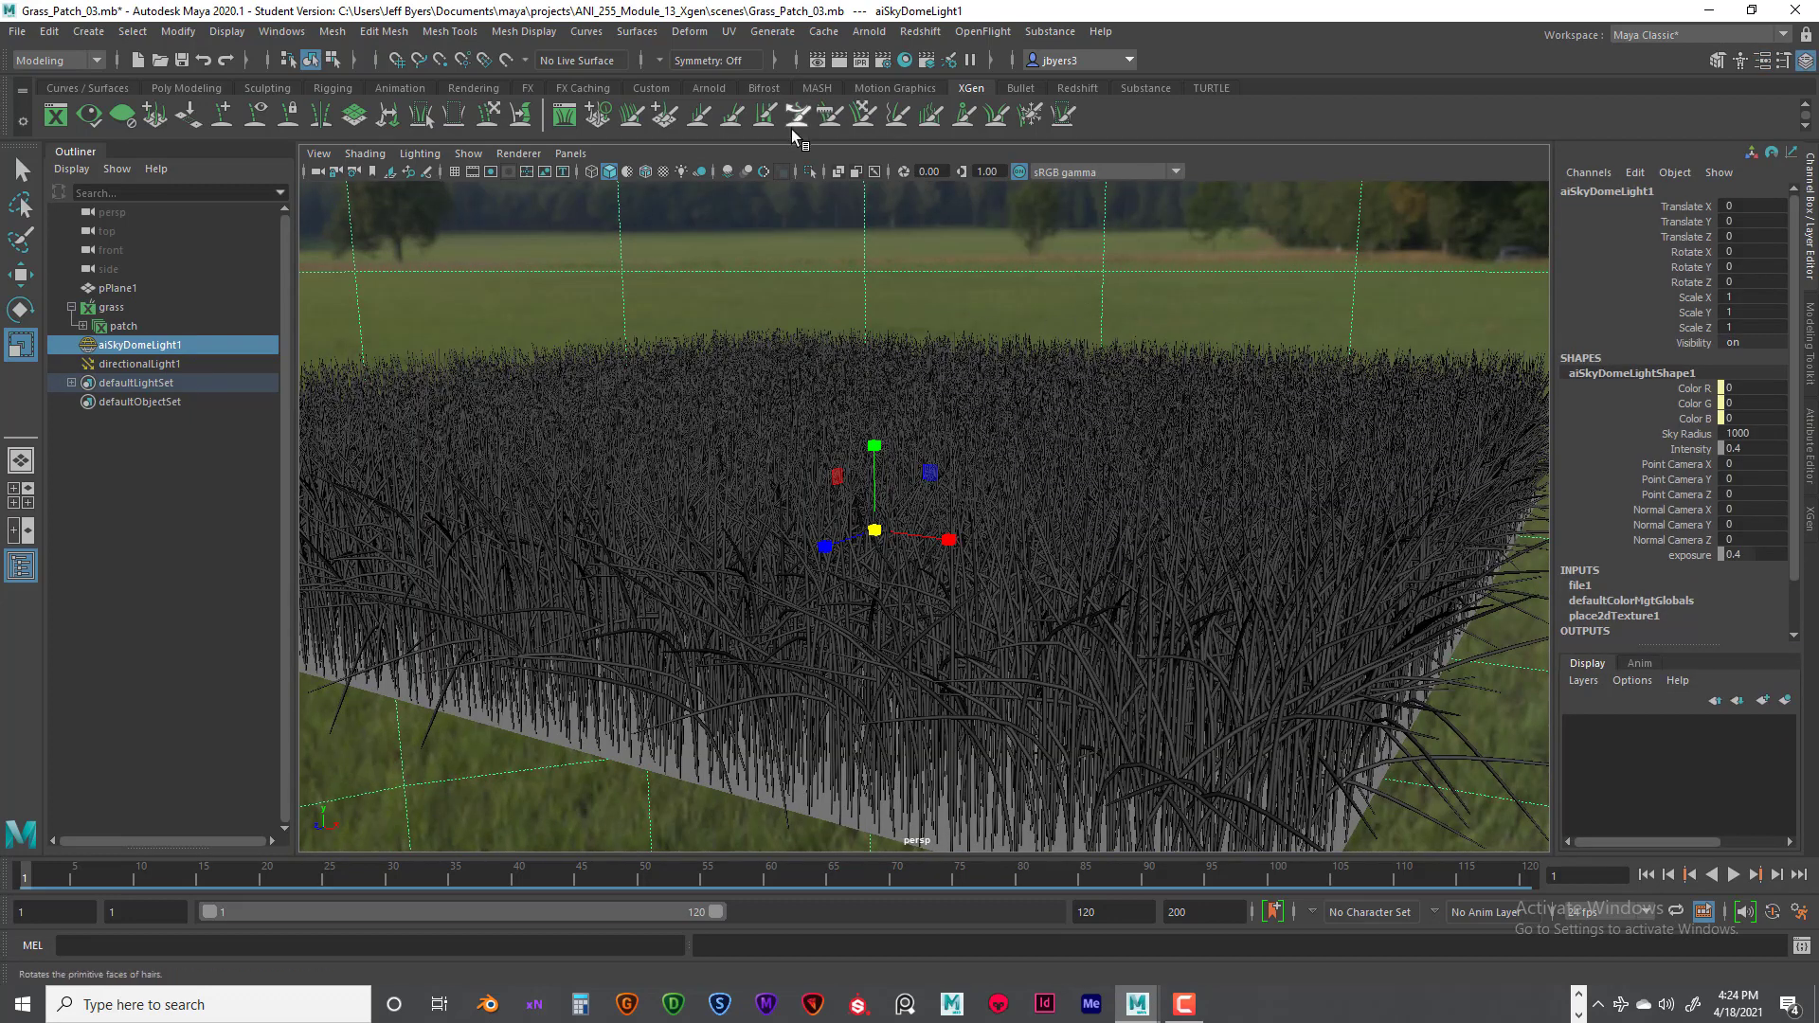
key("ctrl+a")
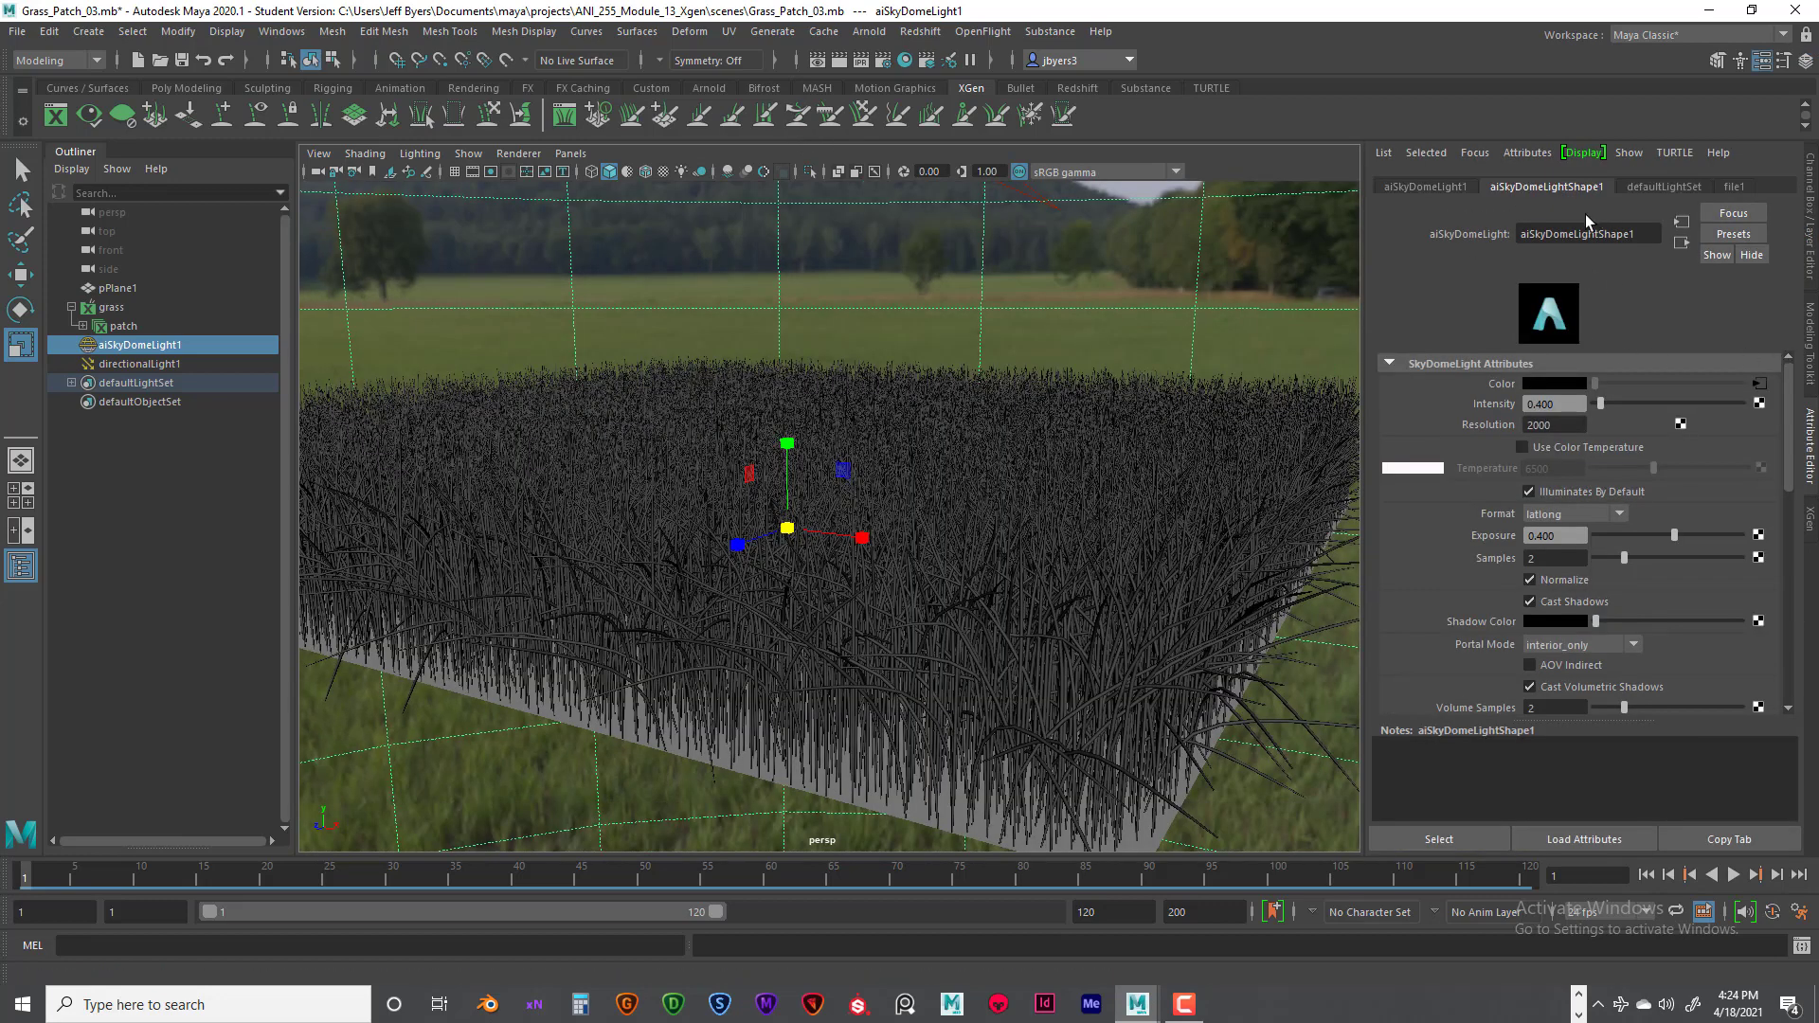
- Rename the patch description's aiStandardSurface1 material as Grass
left_click(142, 327)
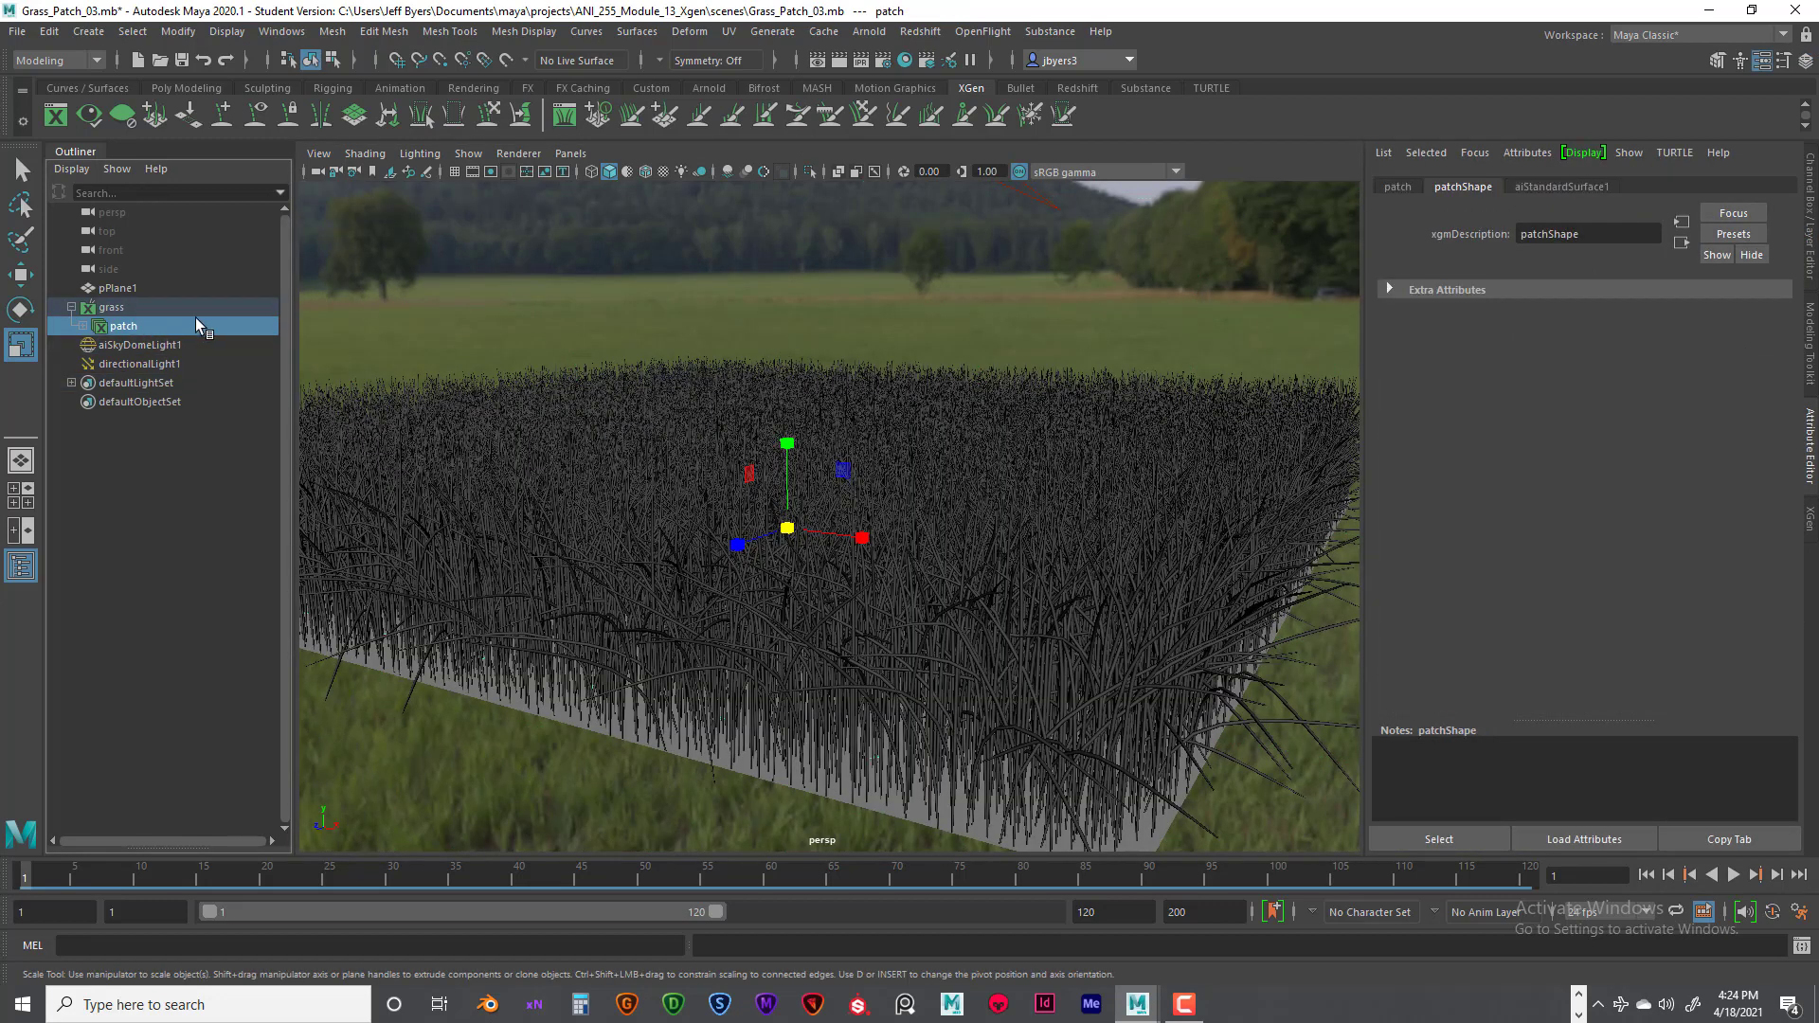
left_click(1579, 186)
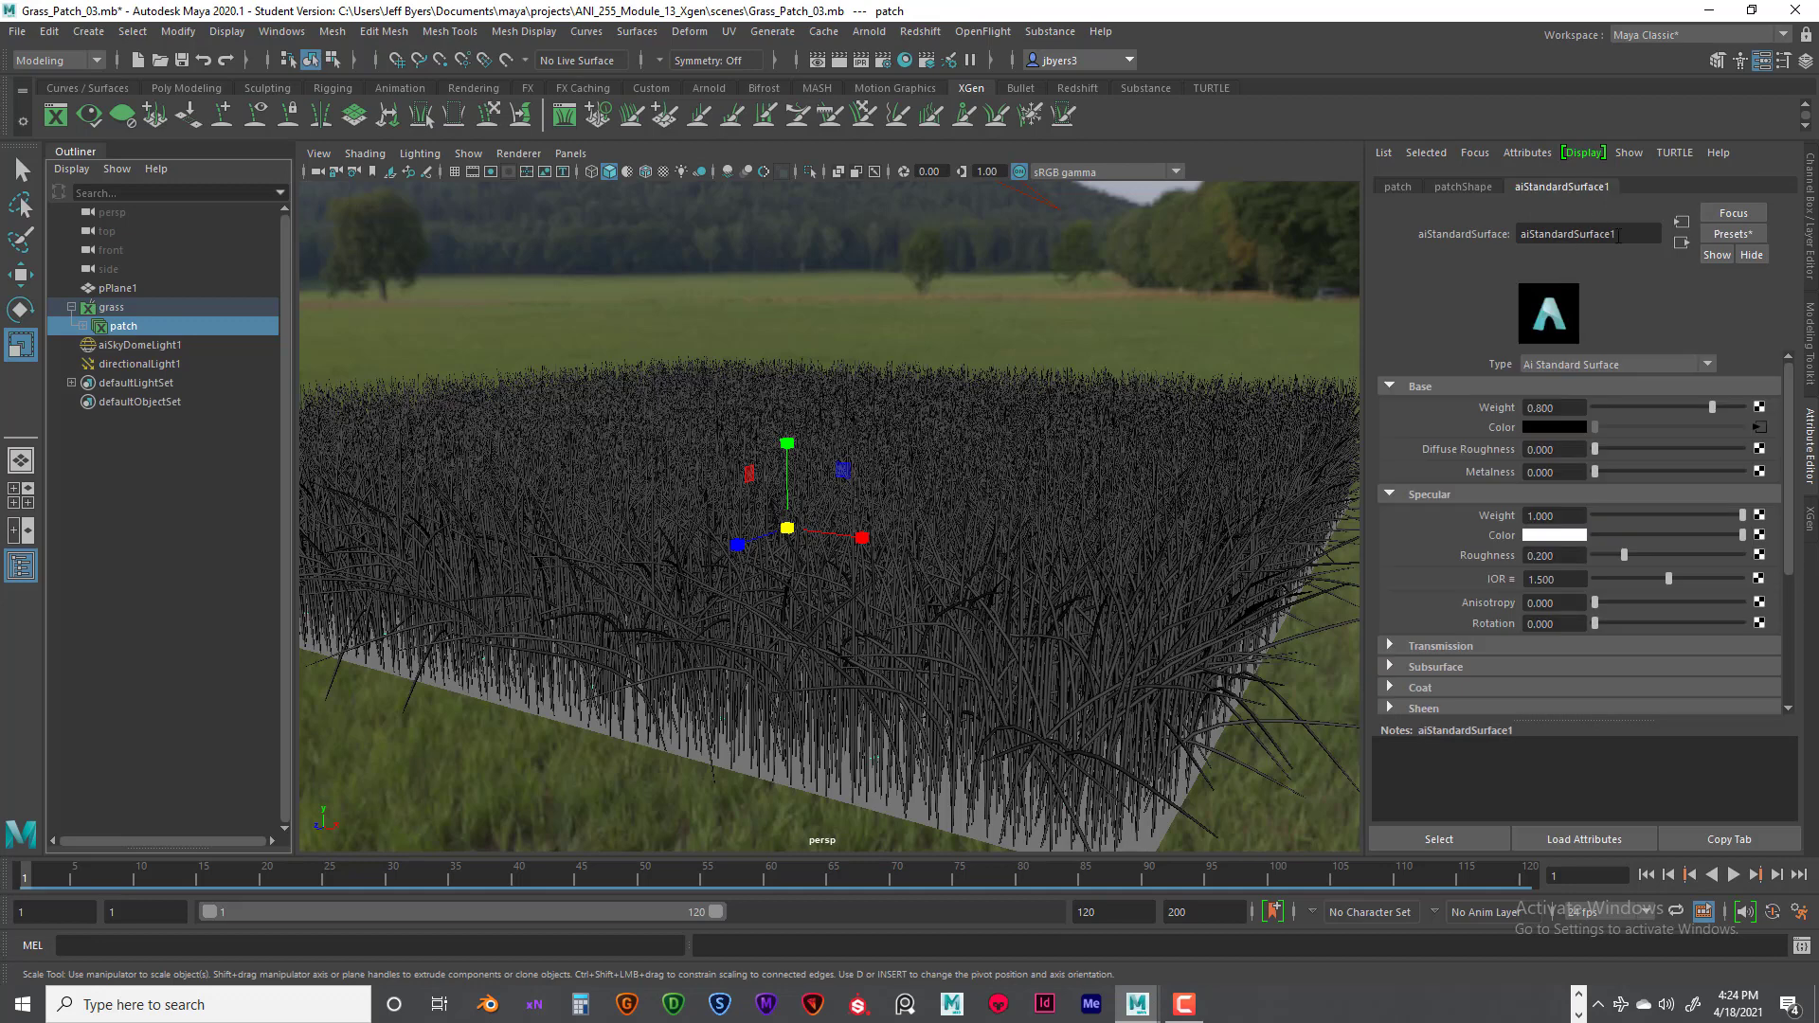
double_click(1618, 234)
type("G")
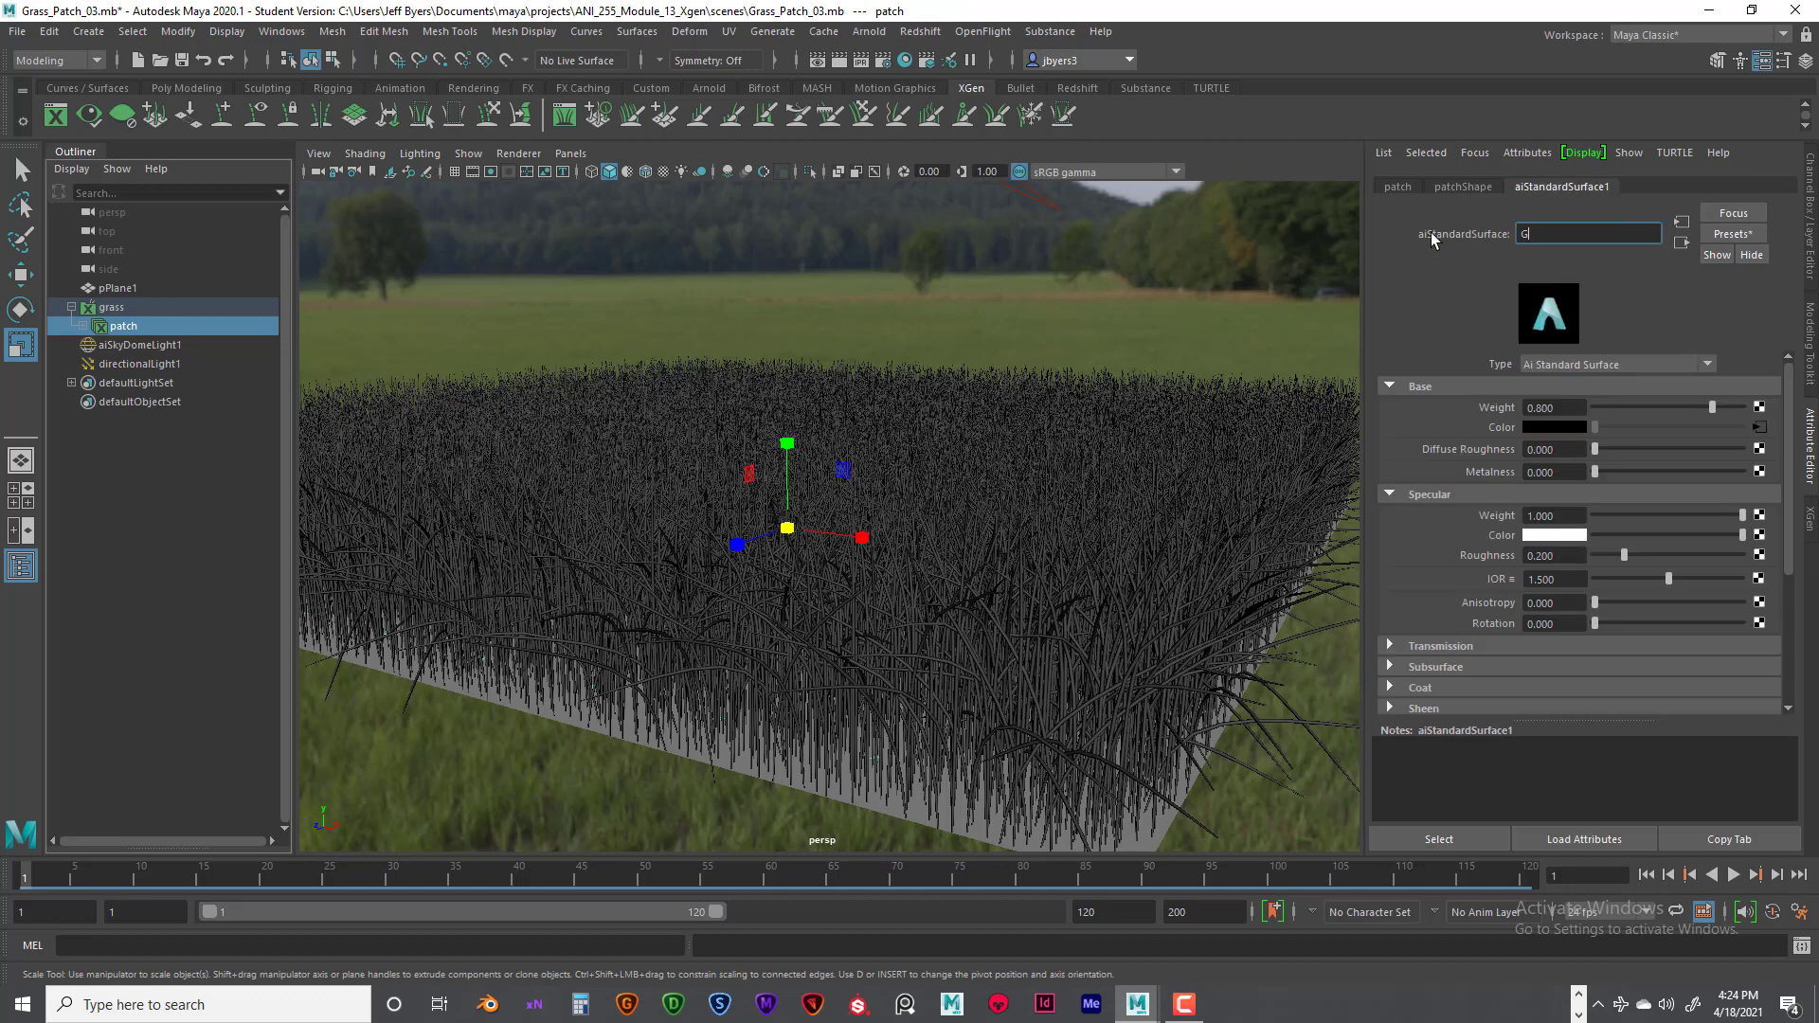
type("rass")
key("Return")
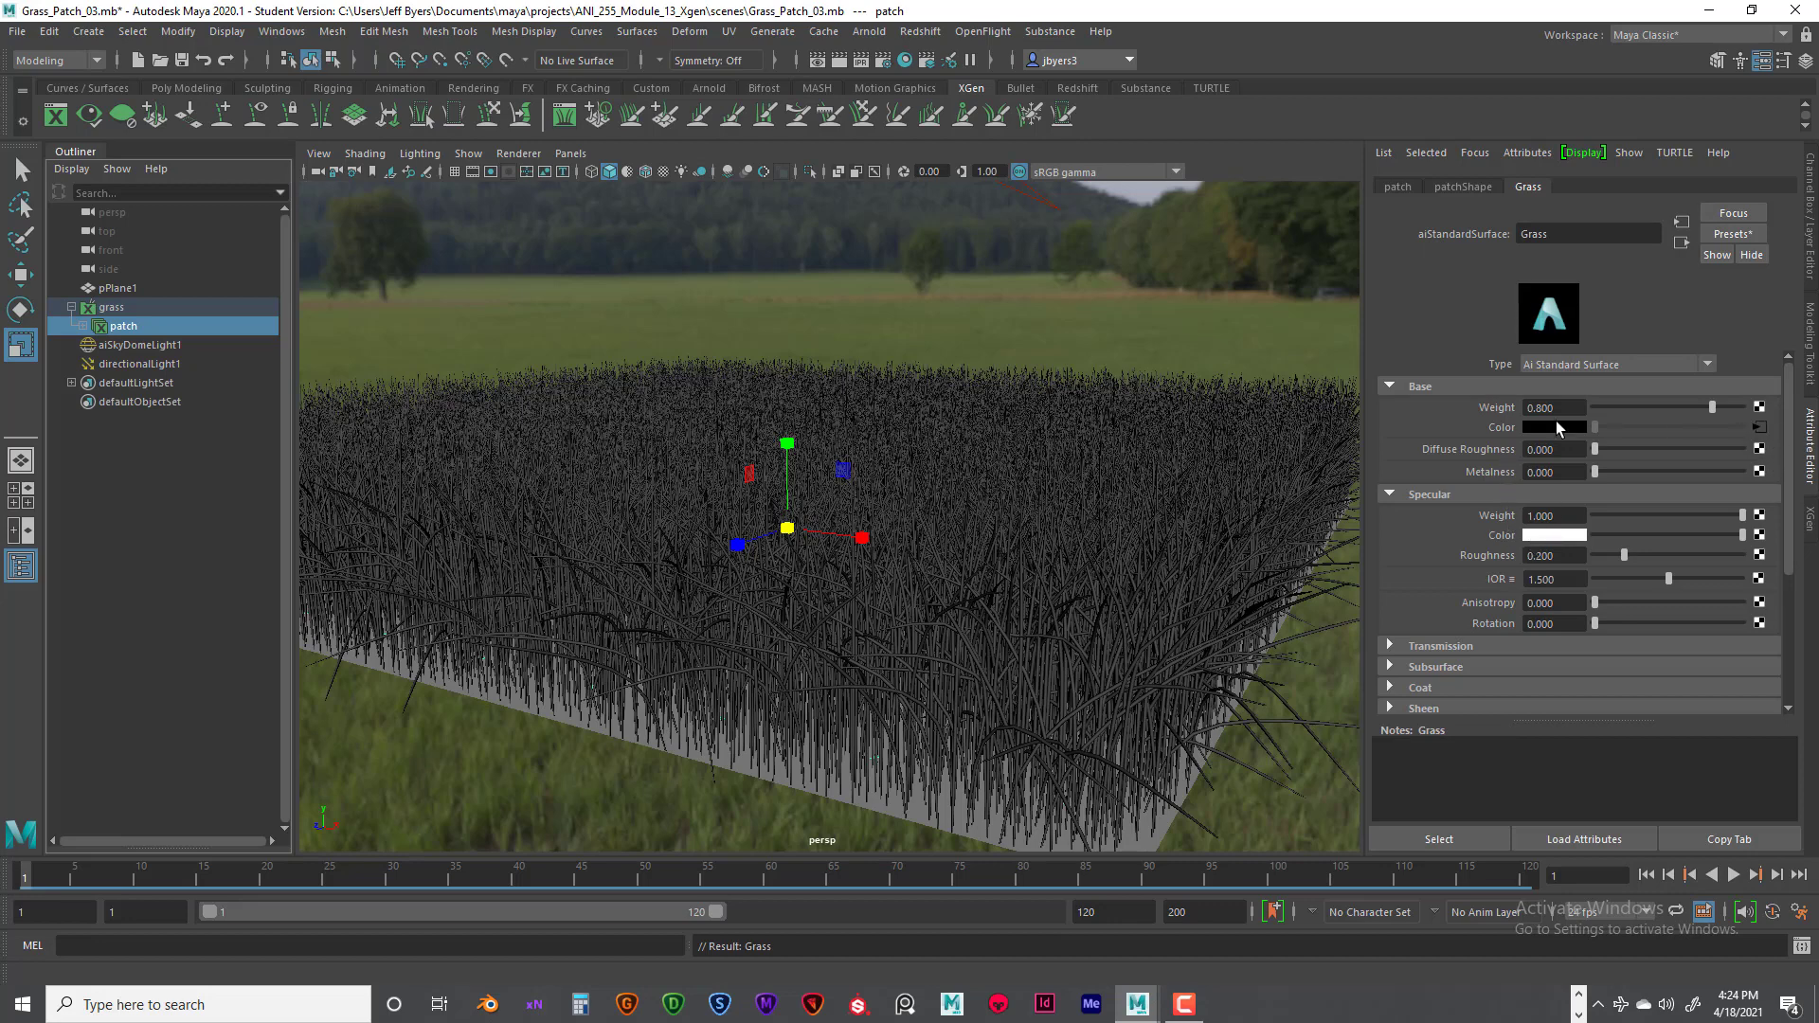
- Set the Grass material's base weight to 0.779, specular IOR to 1.1 and specular roughness to 0.201
mouse_move(1712, 408)
left_mouse_down()
mouse_move(1741, 408)
mouse_move(1660, 409)
mouse_move(1738, 419)
left_mouse_up()
left_click_drag(1569, 579, 1525, 579)
type("1")
key("Return")
left_click(1544, 578)
type("1.1")
key("Return")
left_click_drag(1625, 556, 1624, 555)
- Open the Hypershade and set its material preview to the Arnold renderer, a Sphere shape and the Interior1 Color environment
left_click(905, 59)
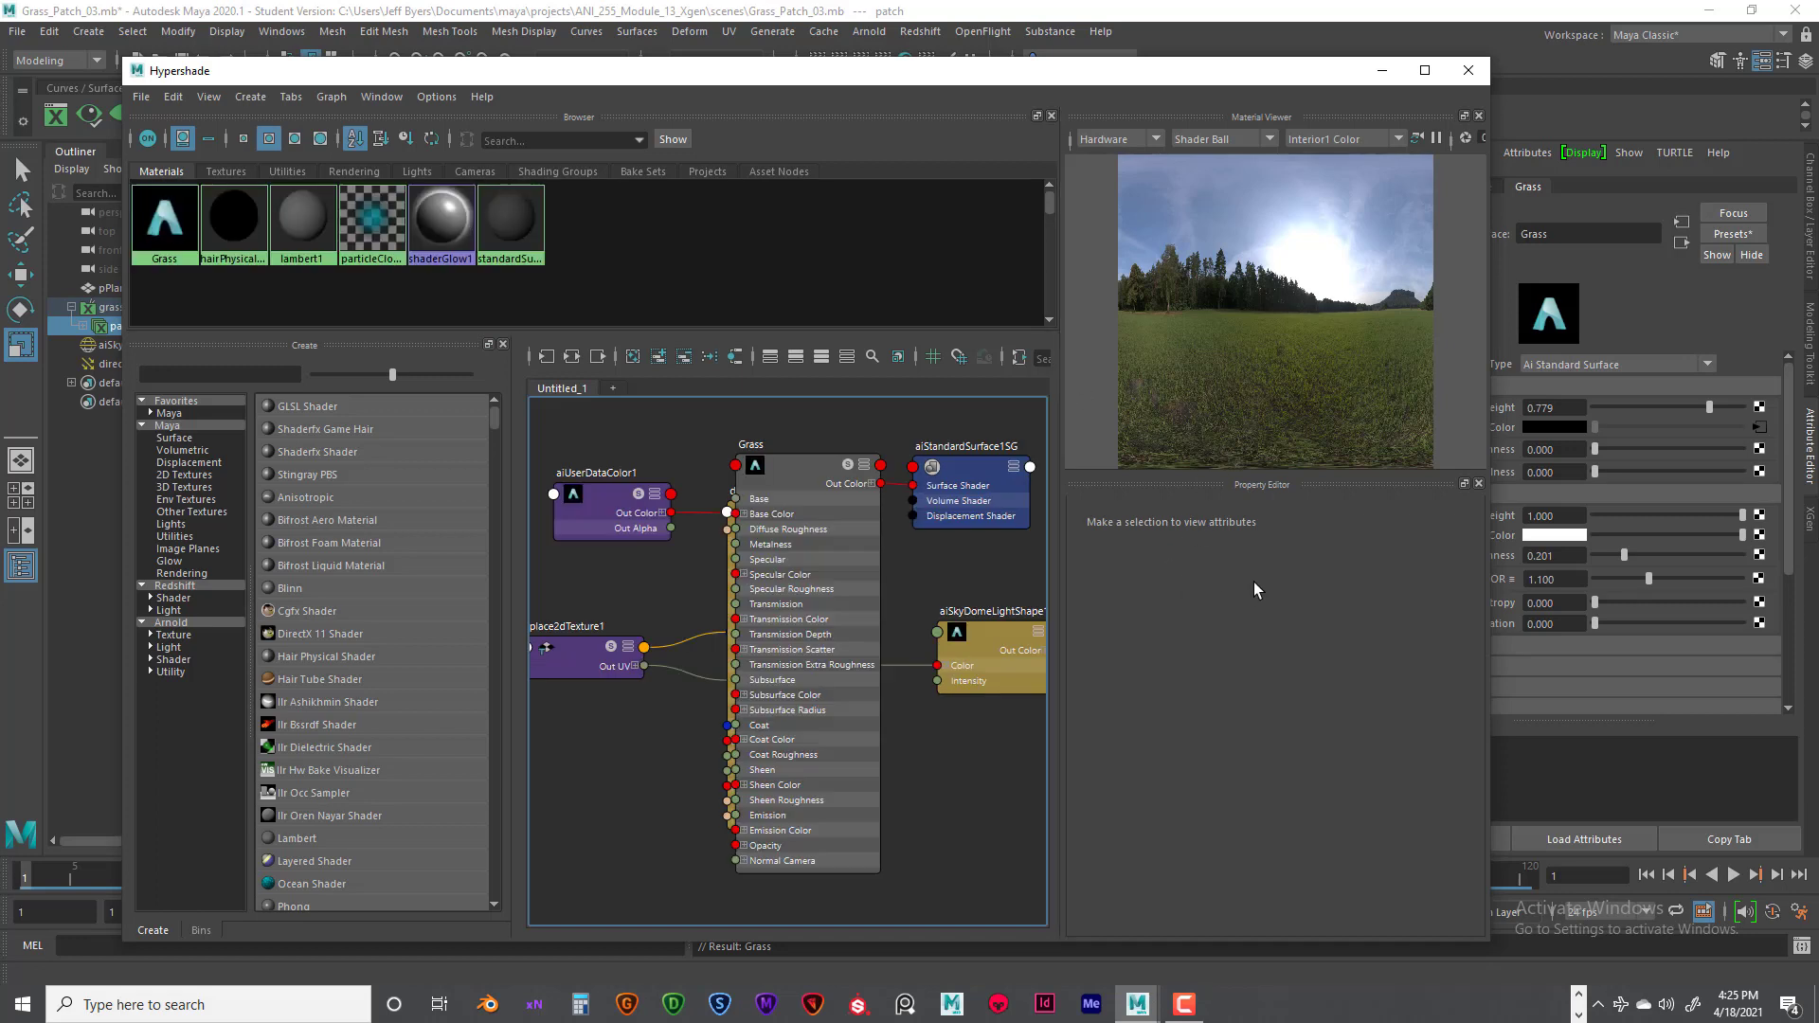
left_click(1232, 139)
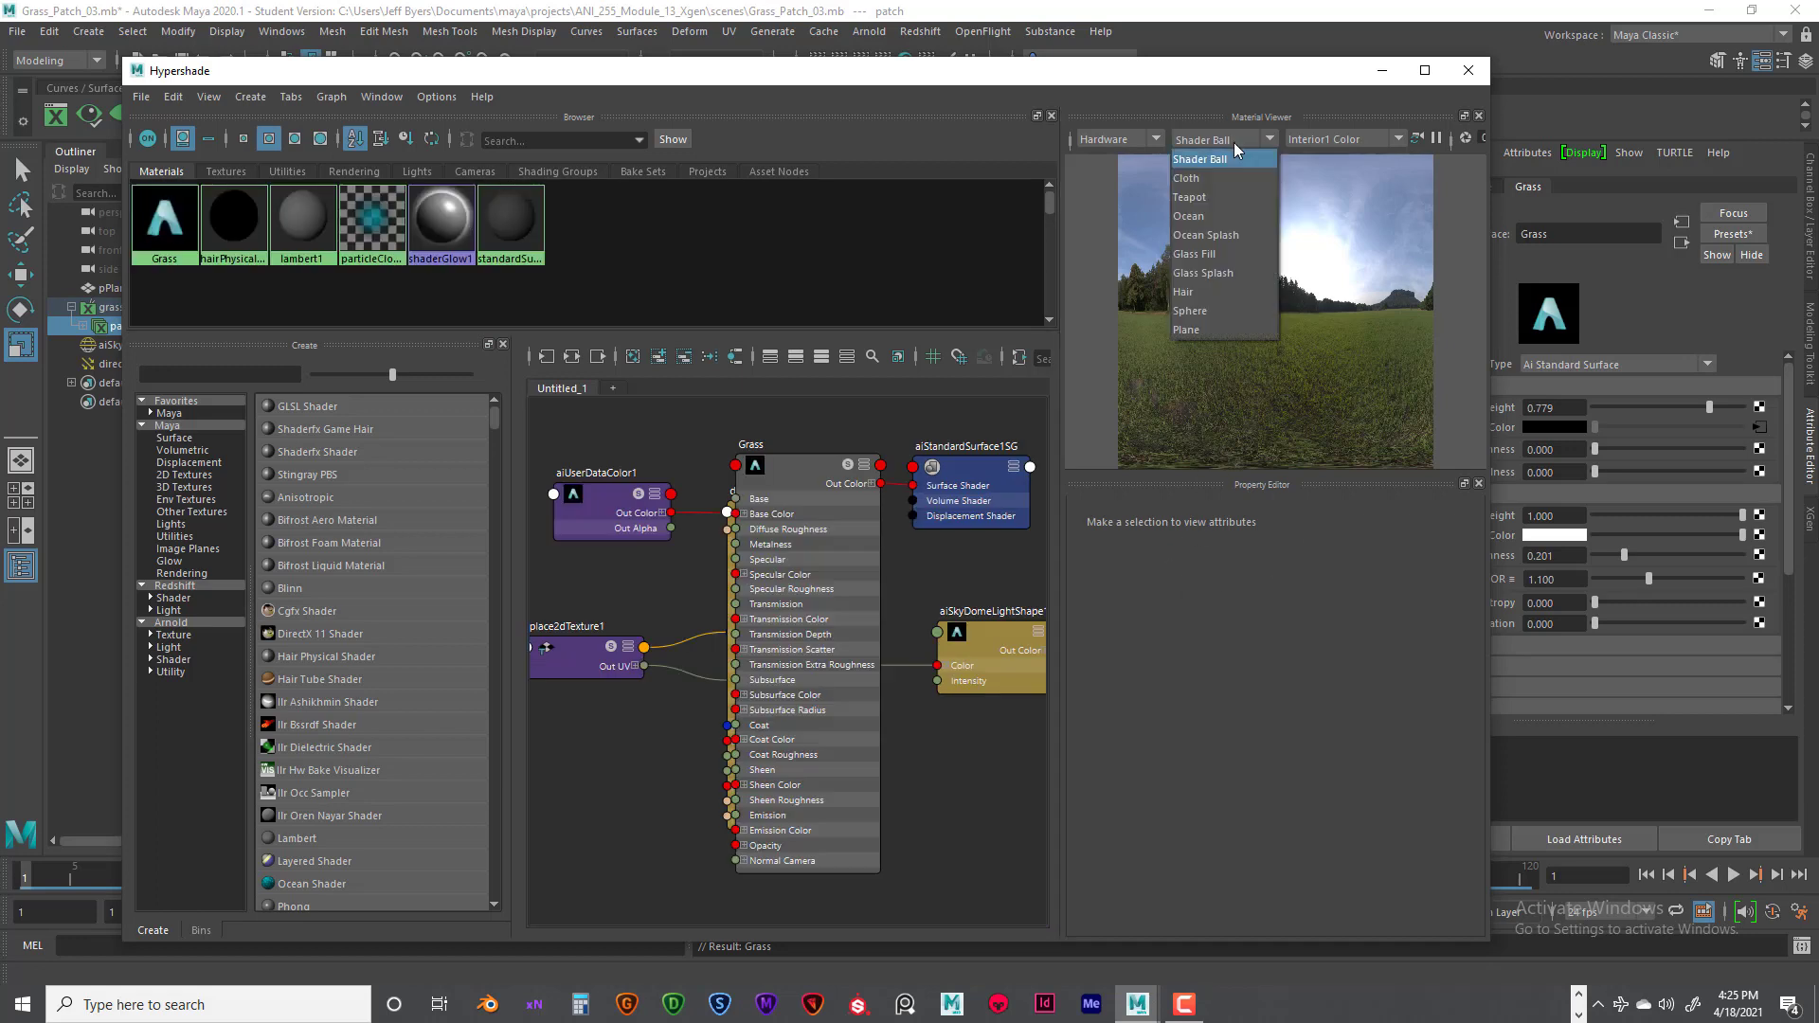
left_click(1225, 179)
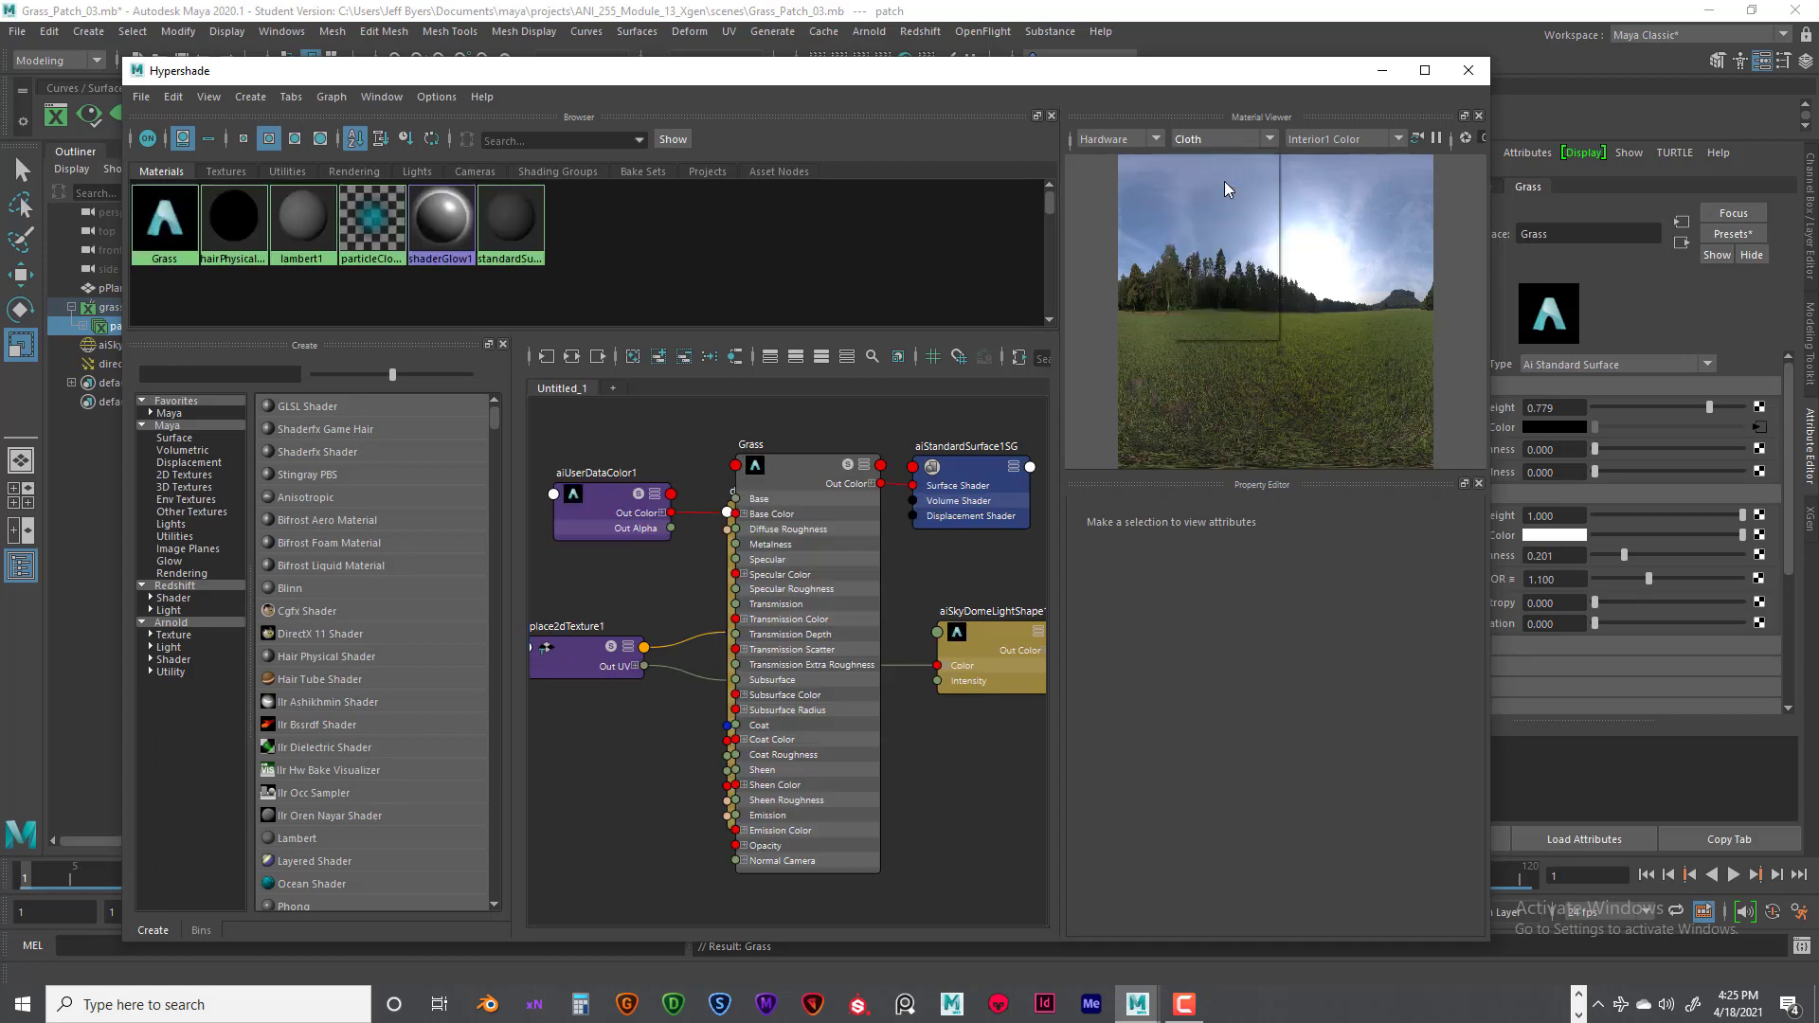
left_click(1270, 140)
left_click(1132, 139)
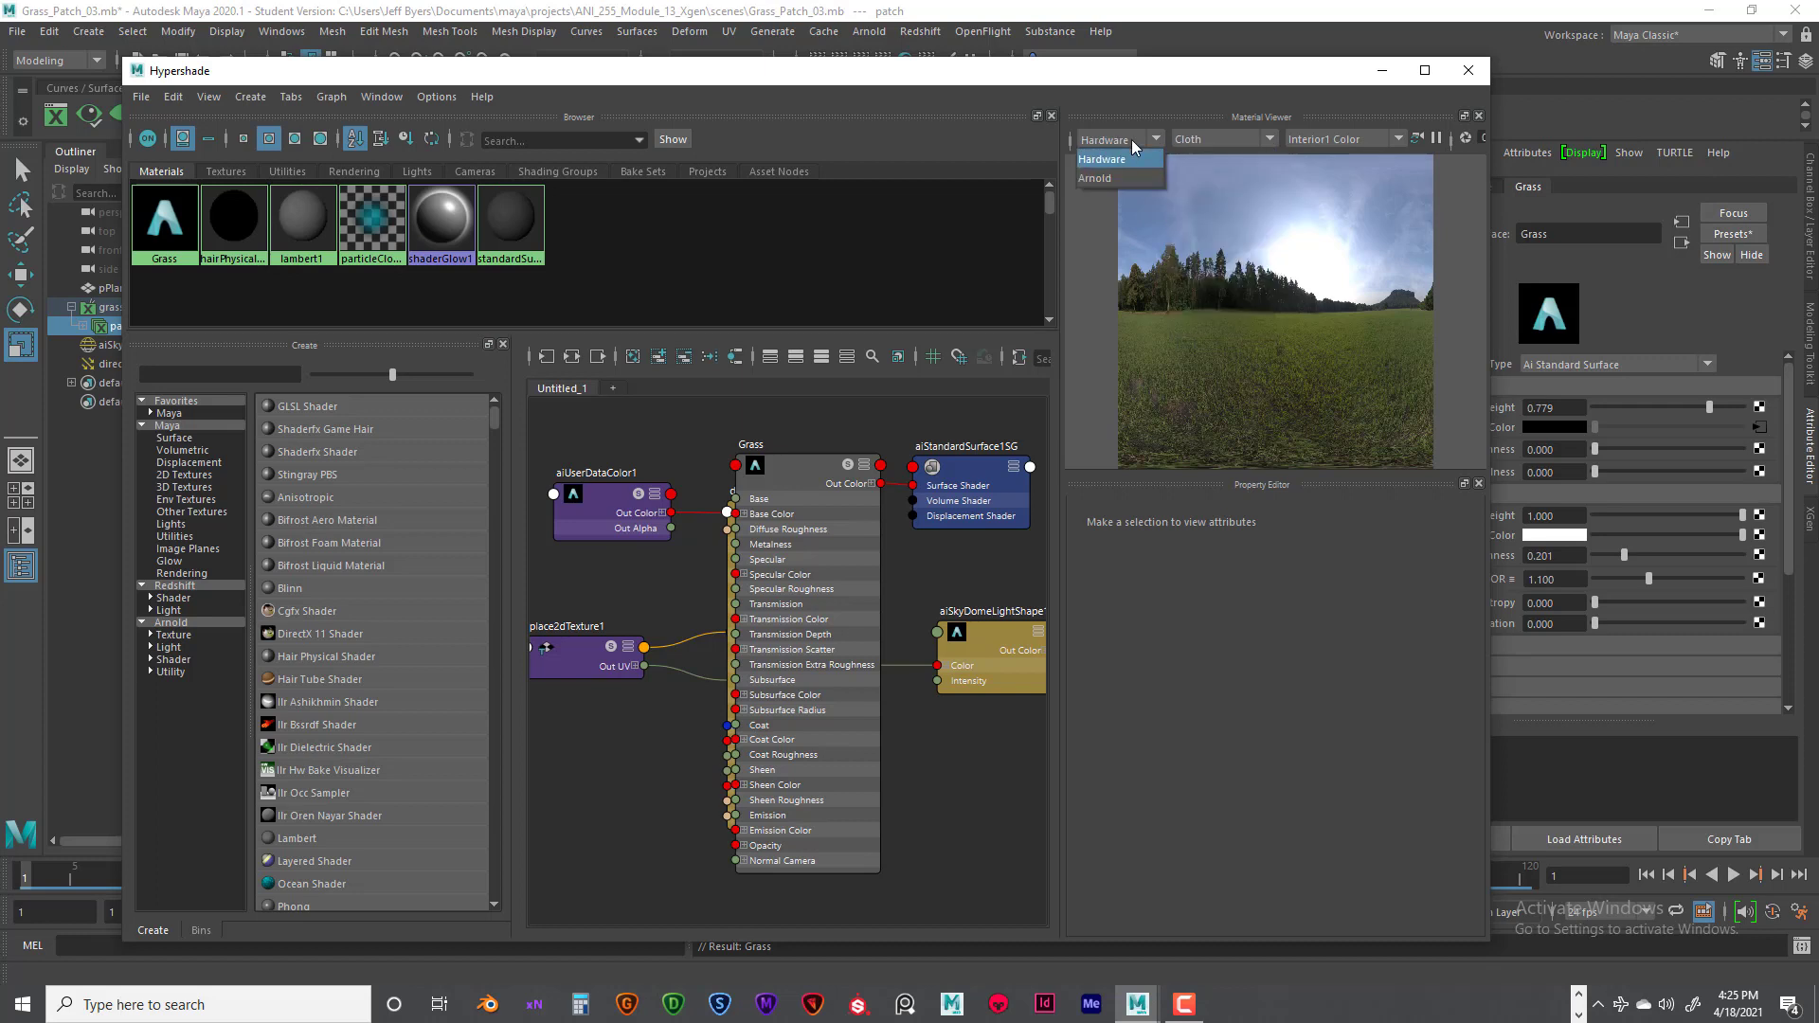
left_click(1116, 178)
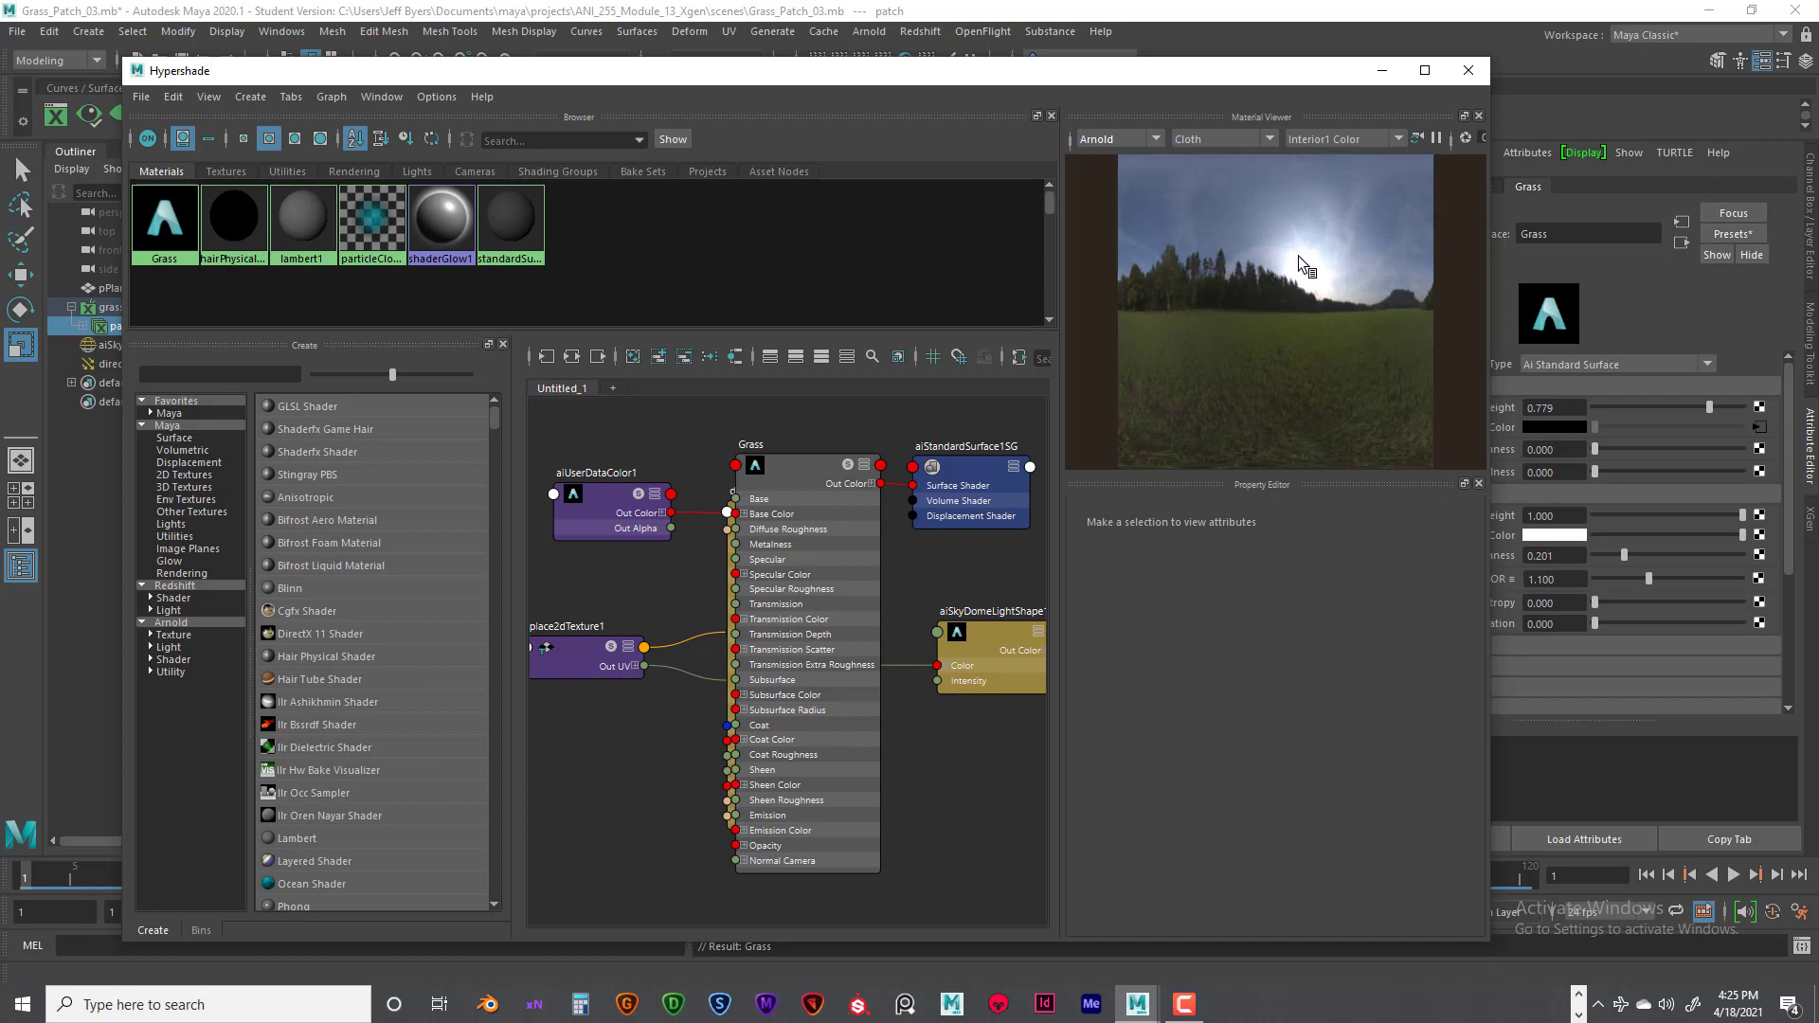
left_click(1241, 141)
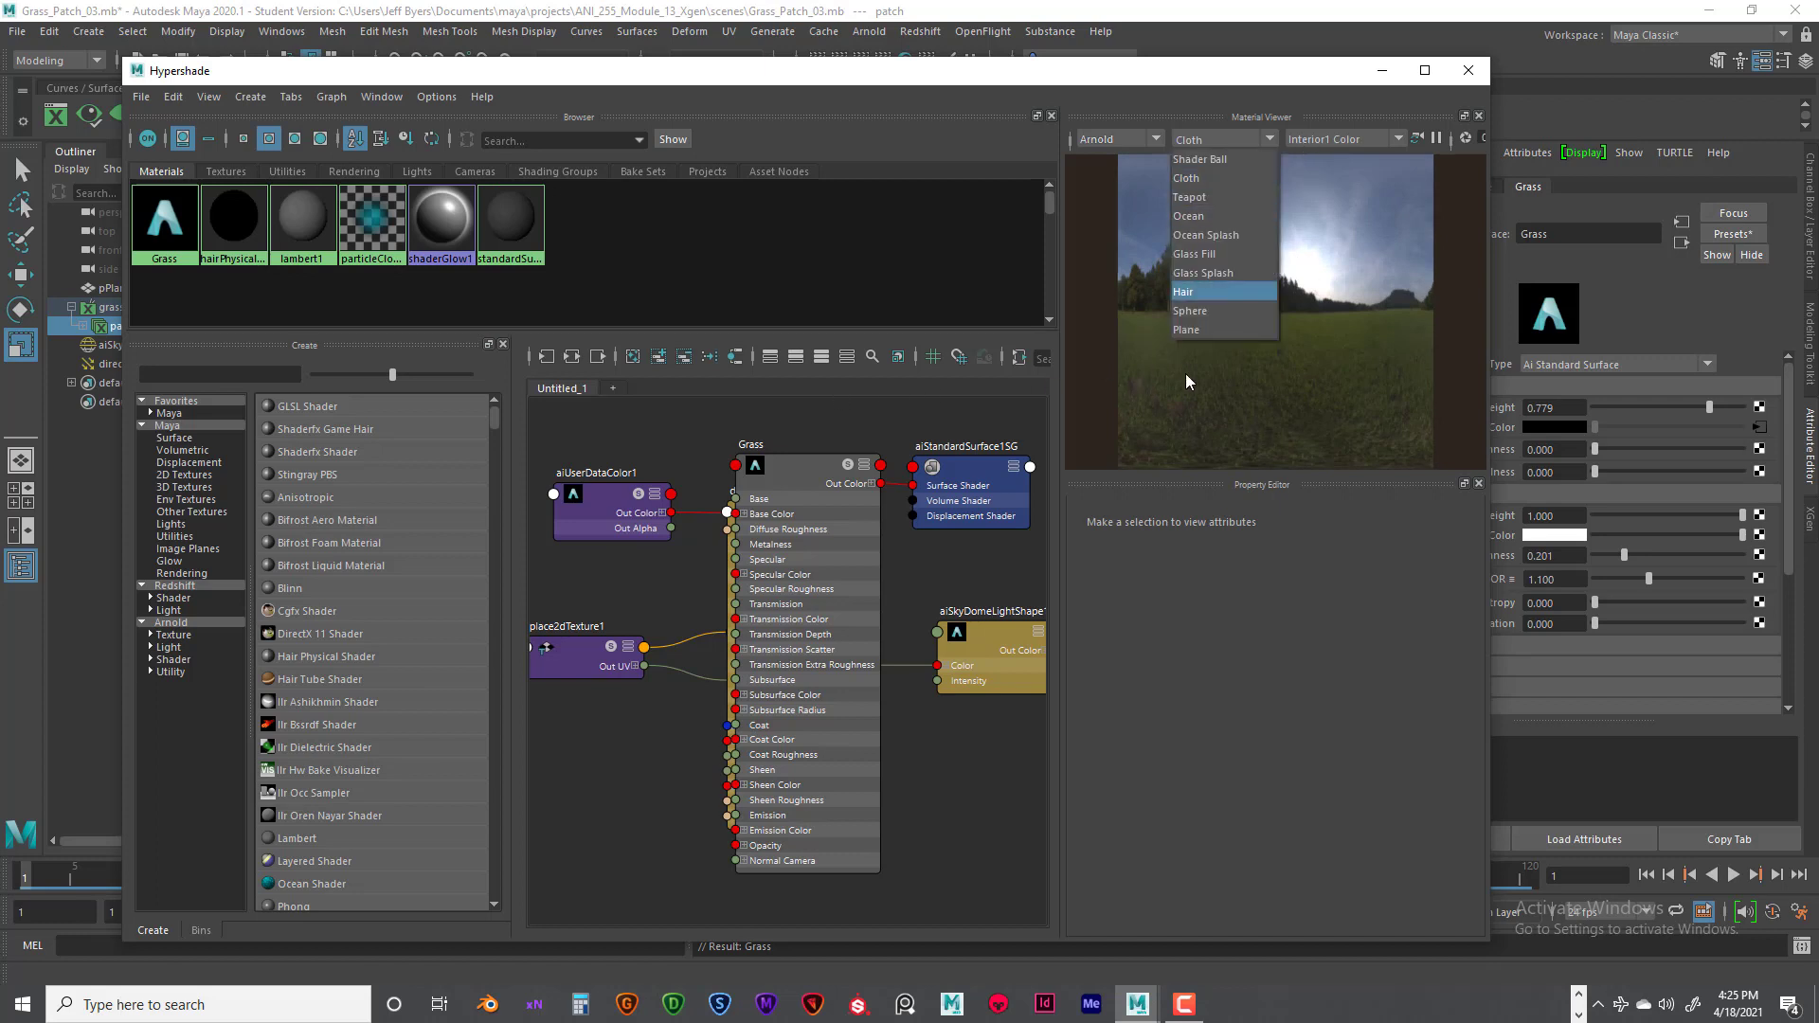
left_click(1184, 310)
left_click(1313, 139)
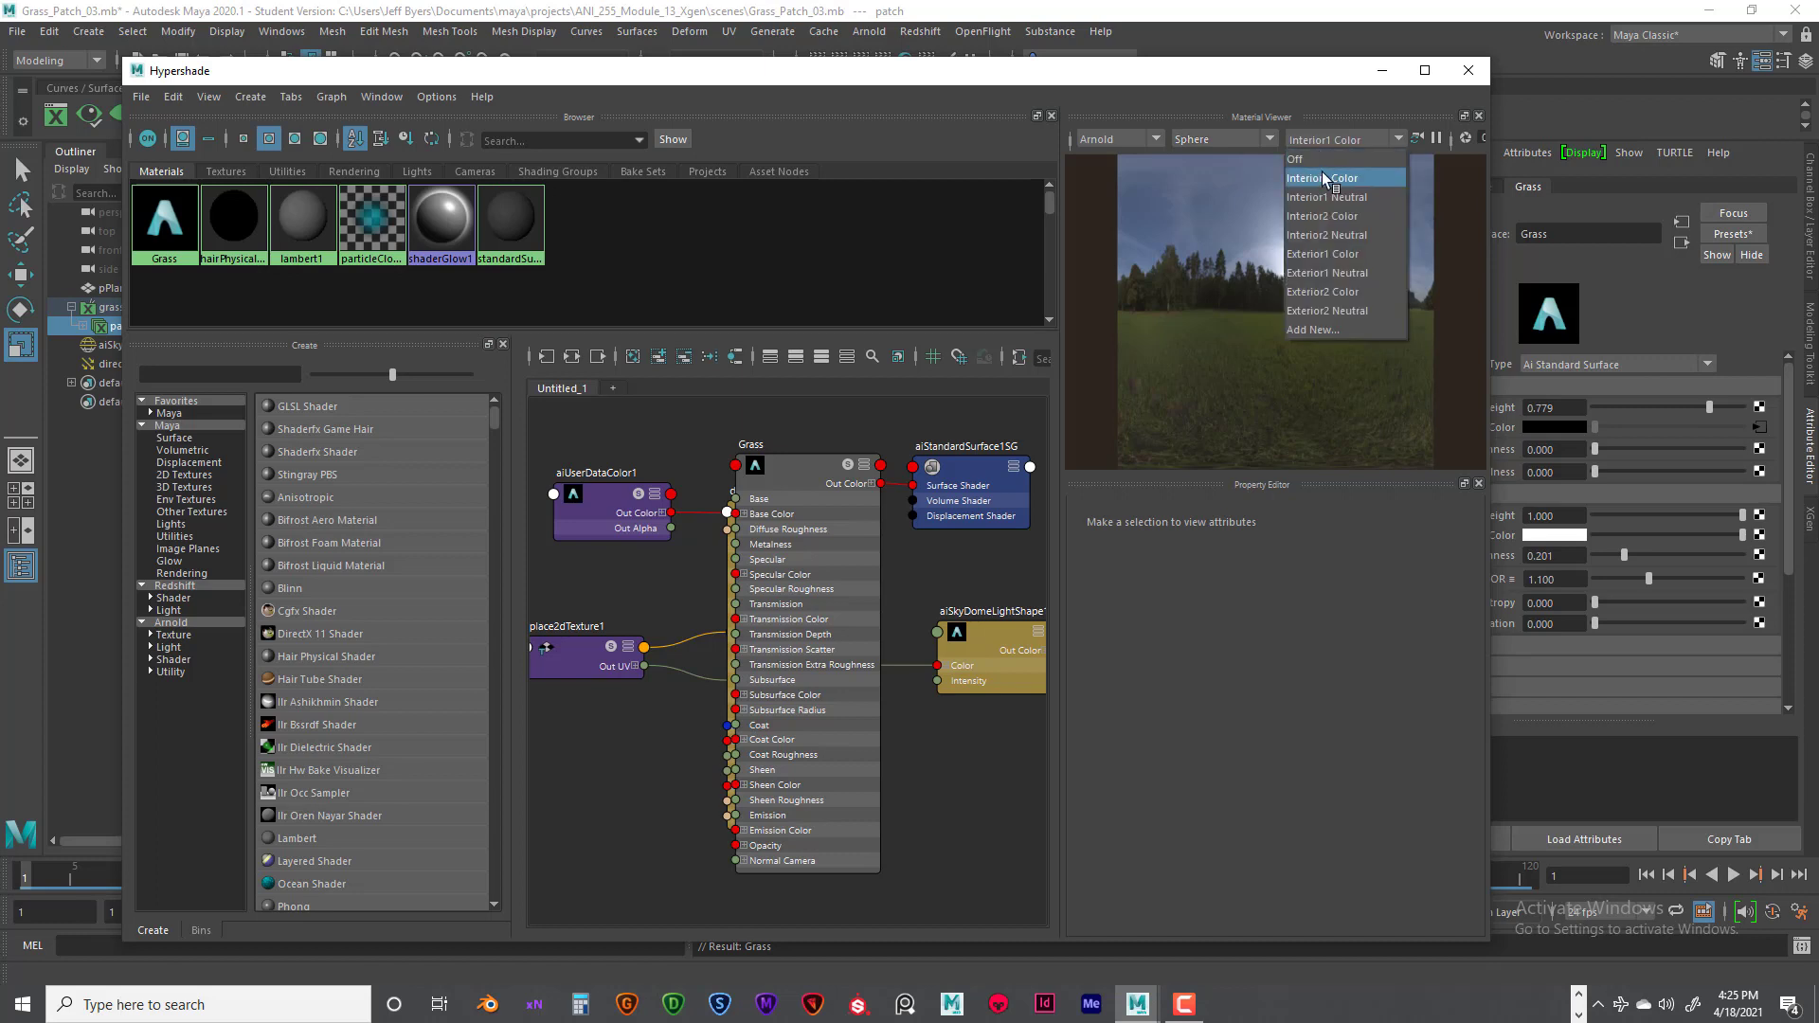
left_click(1322, 177)
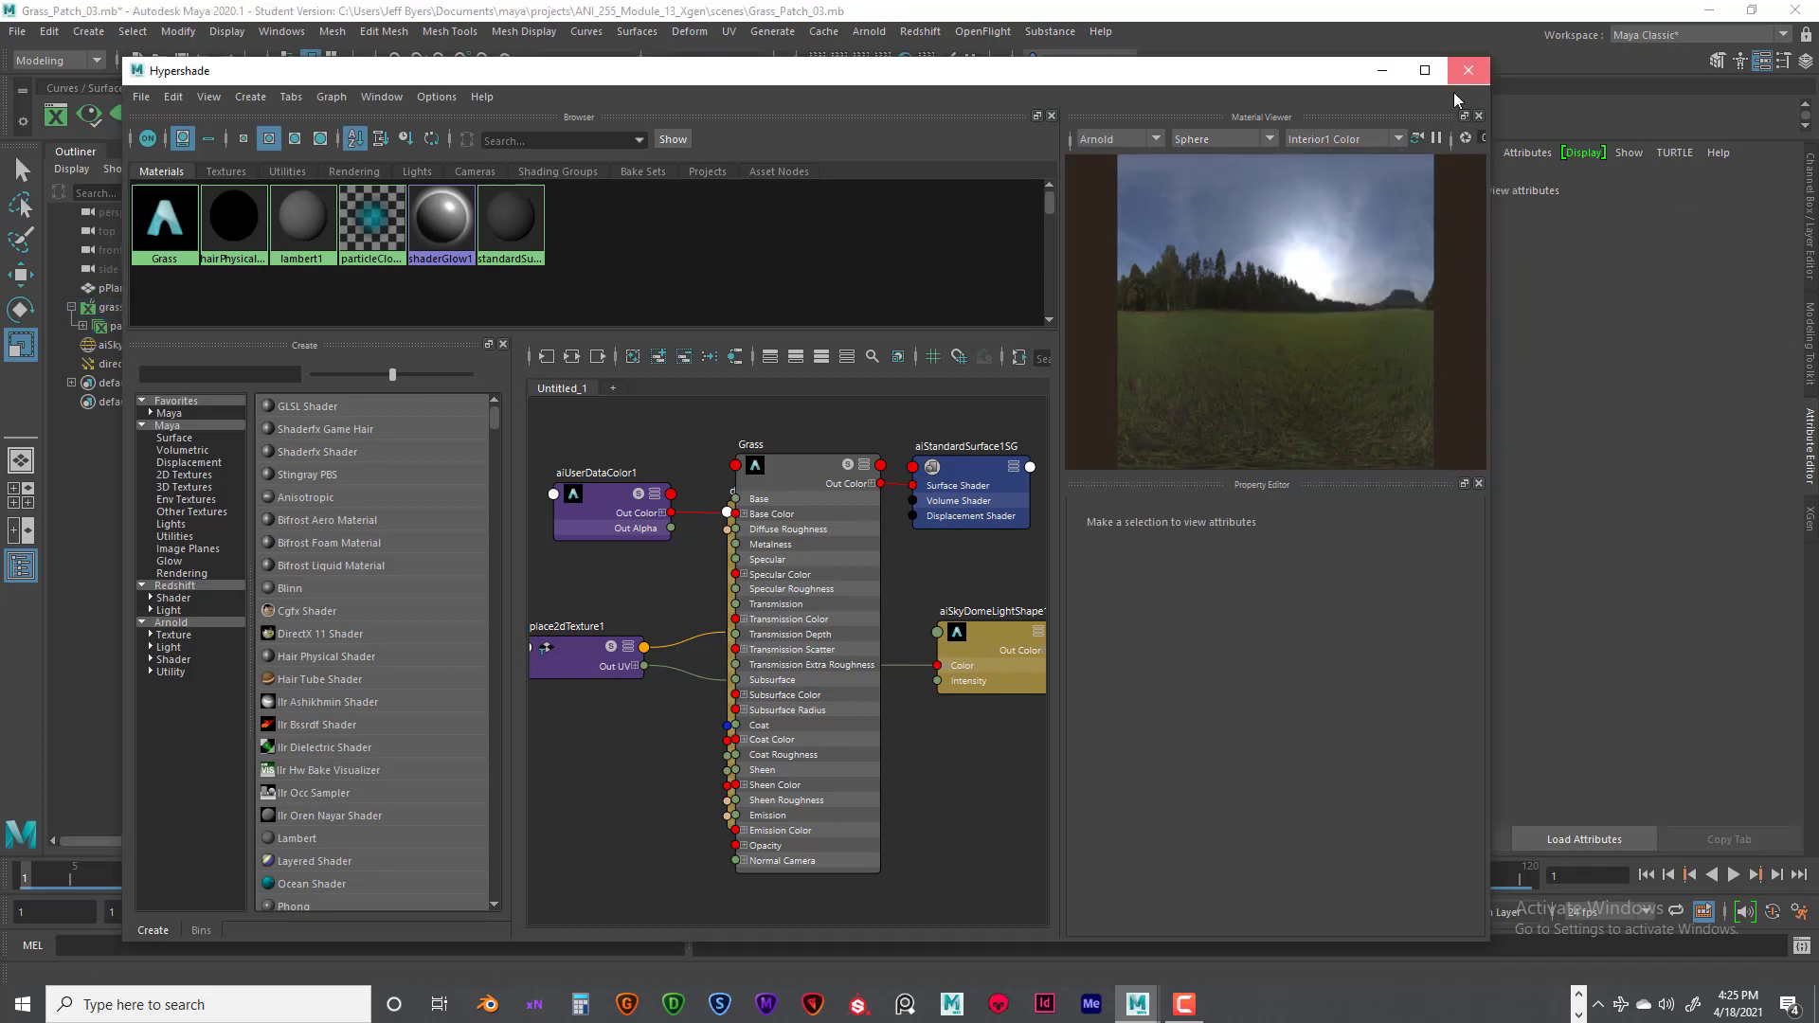
- Reopen the Hypershade, select the Grass material node, and examine its reflections on the preview sphere
left_click(1478, 69)
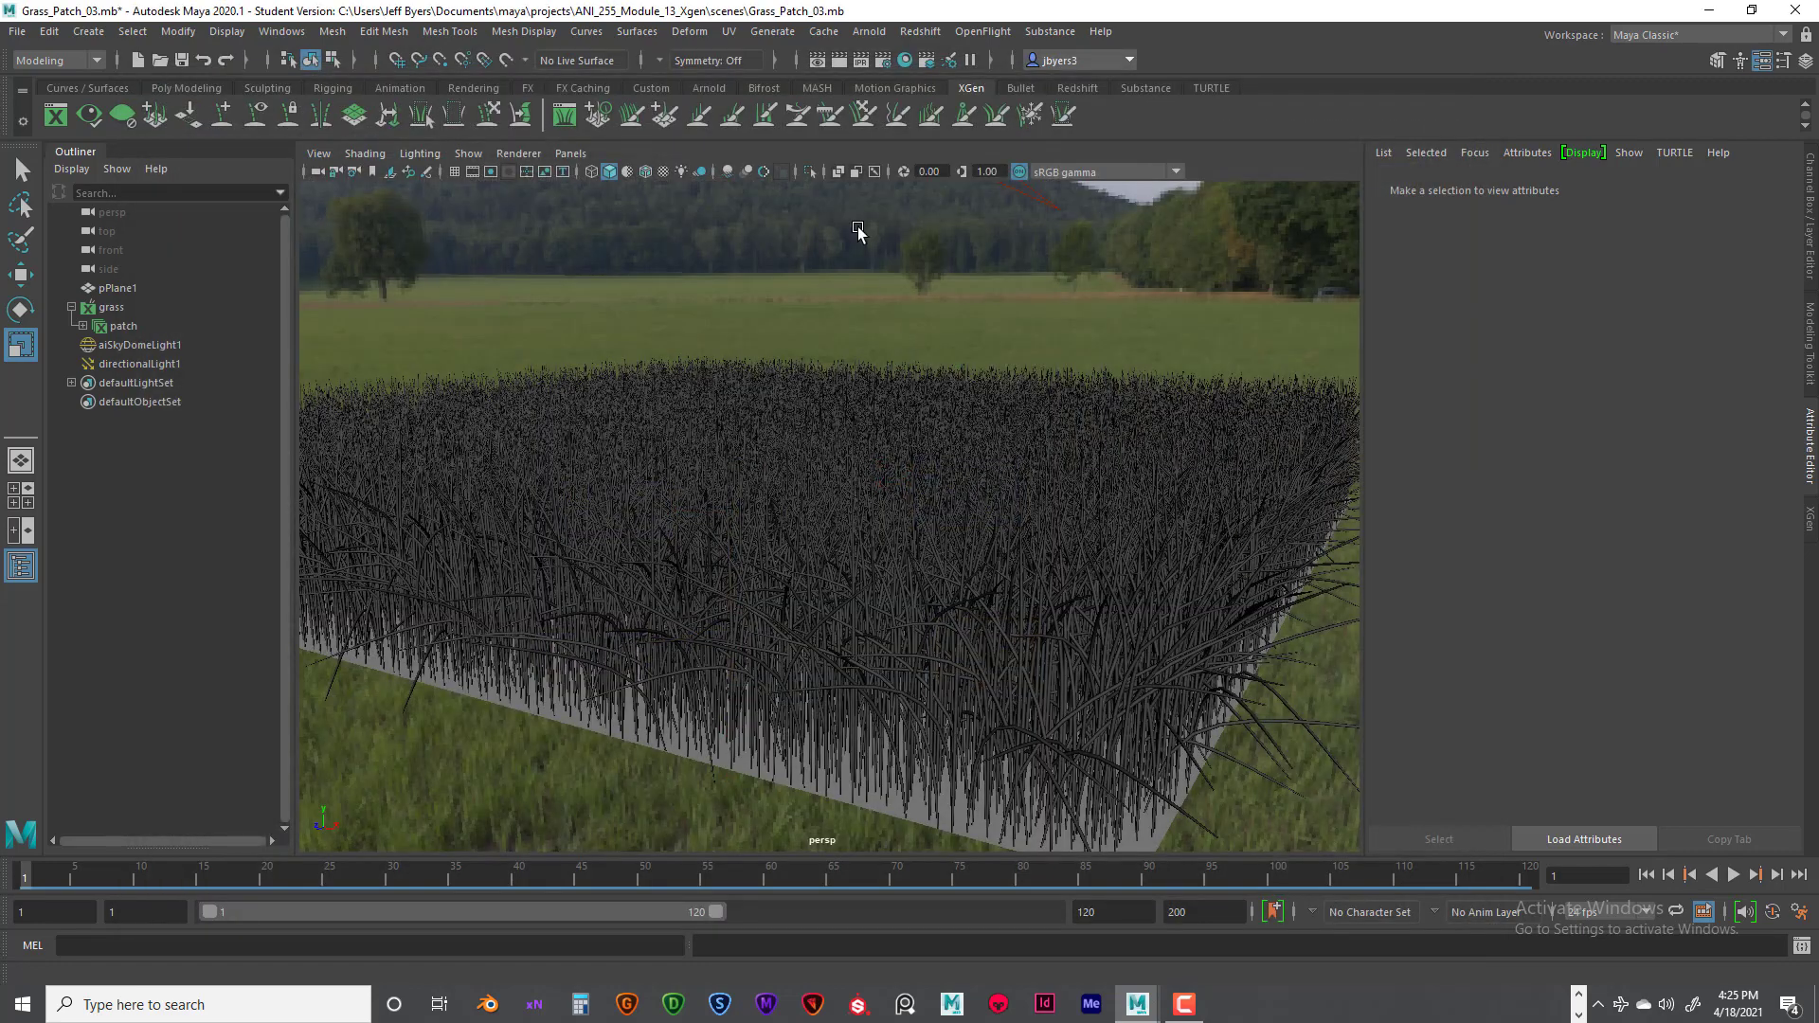
left_click(905, 60)
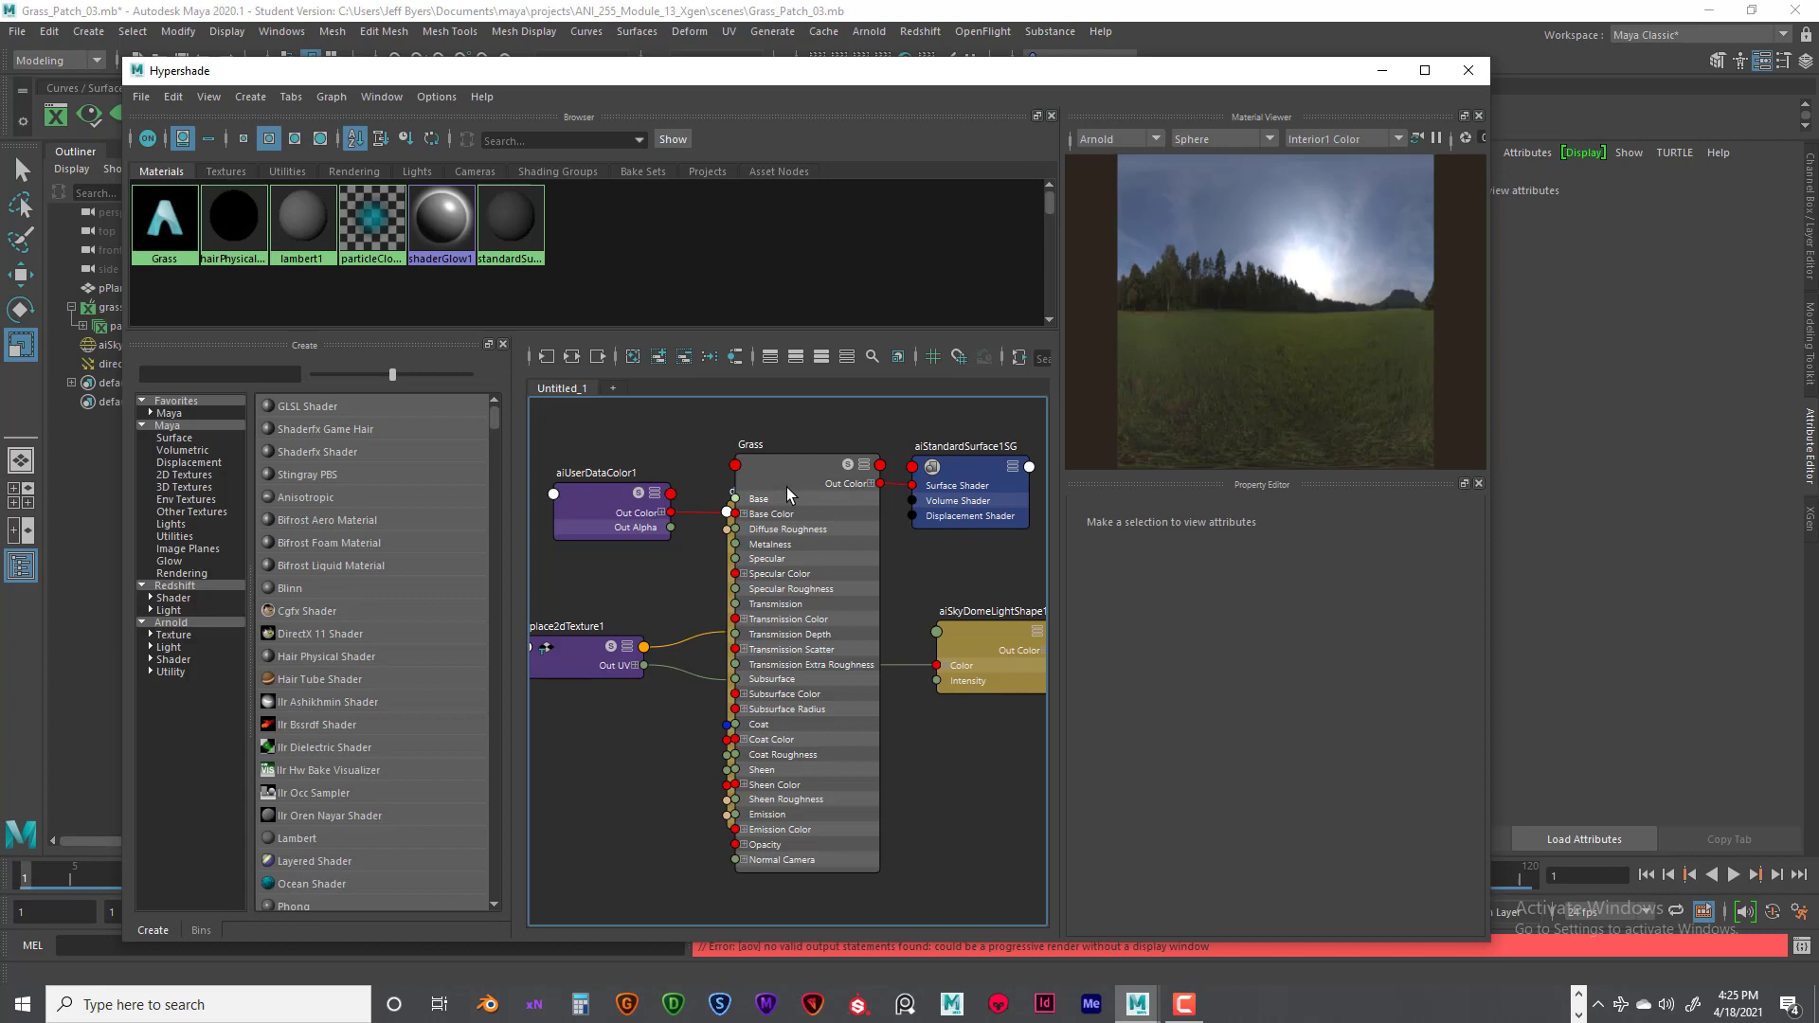
left_click(786, 487)
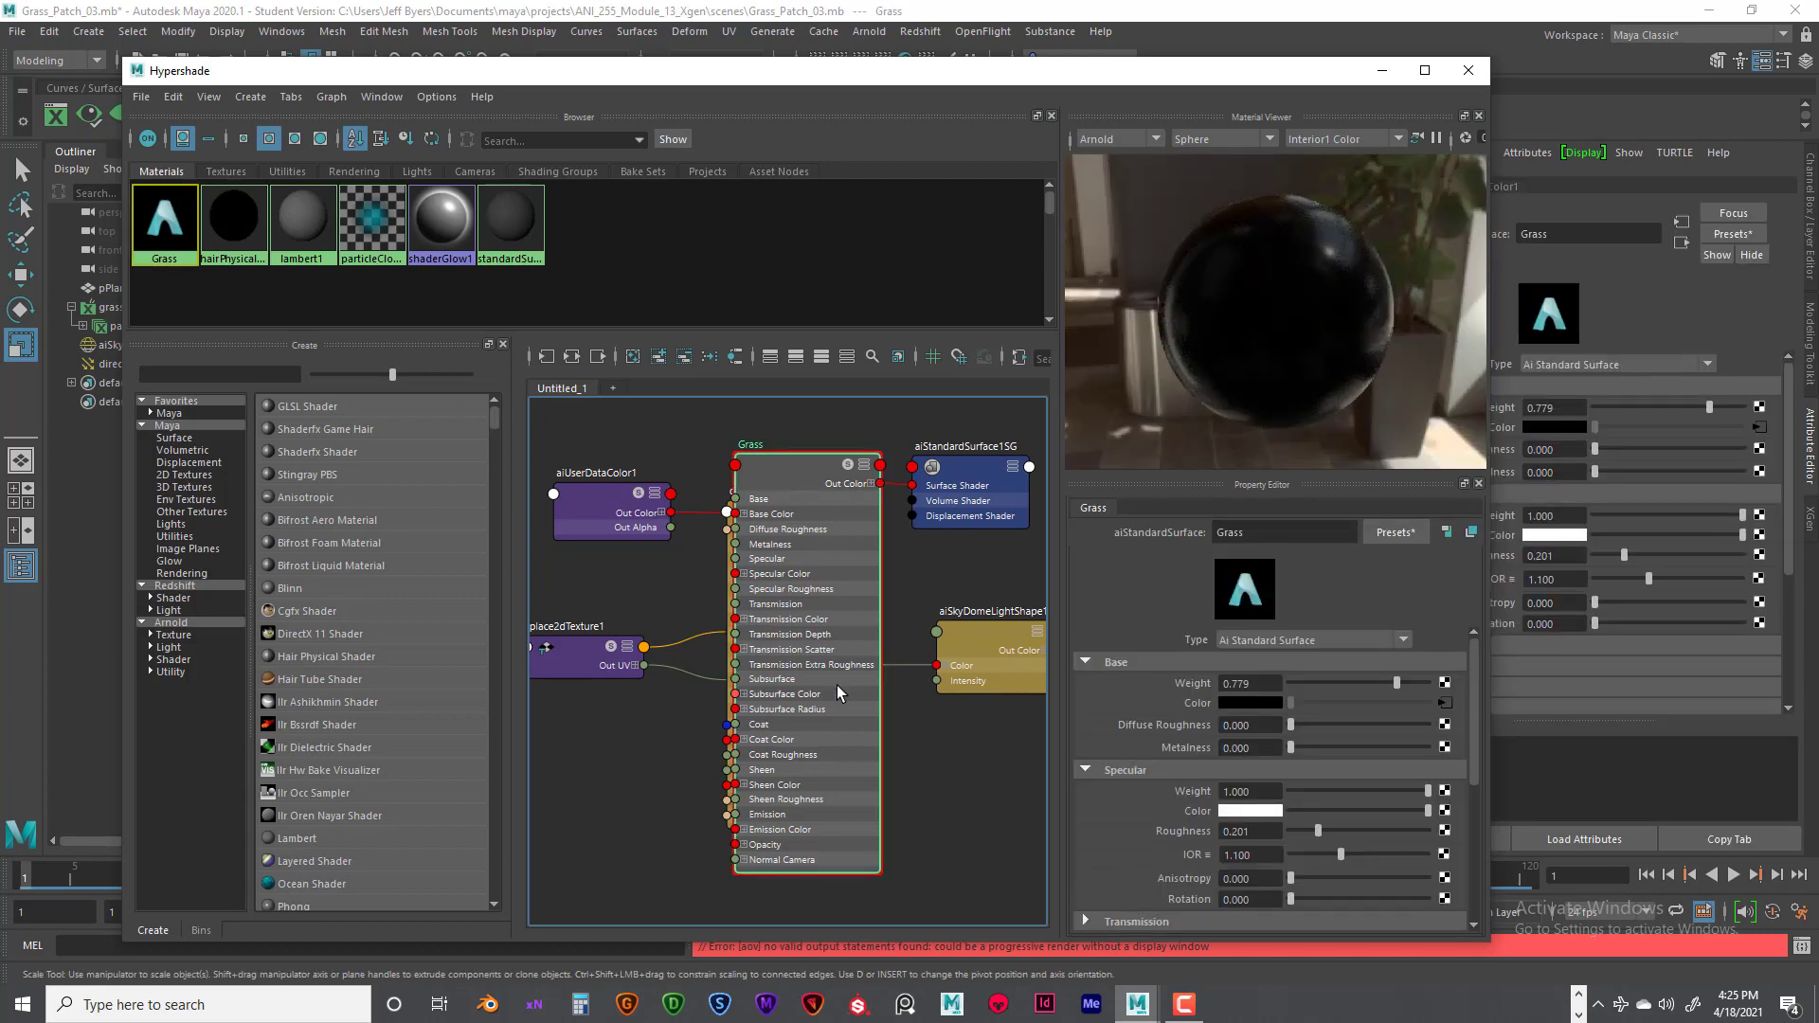
left_click(661, 947)
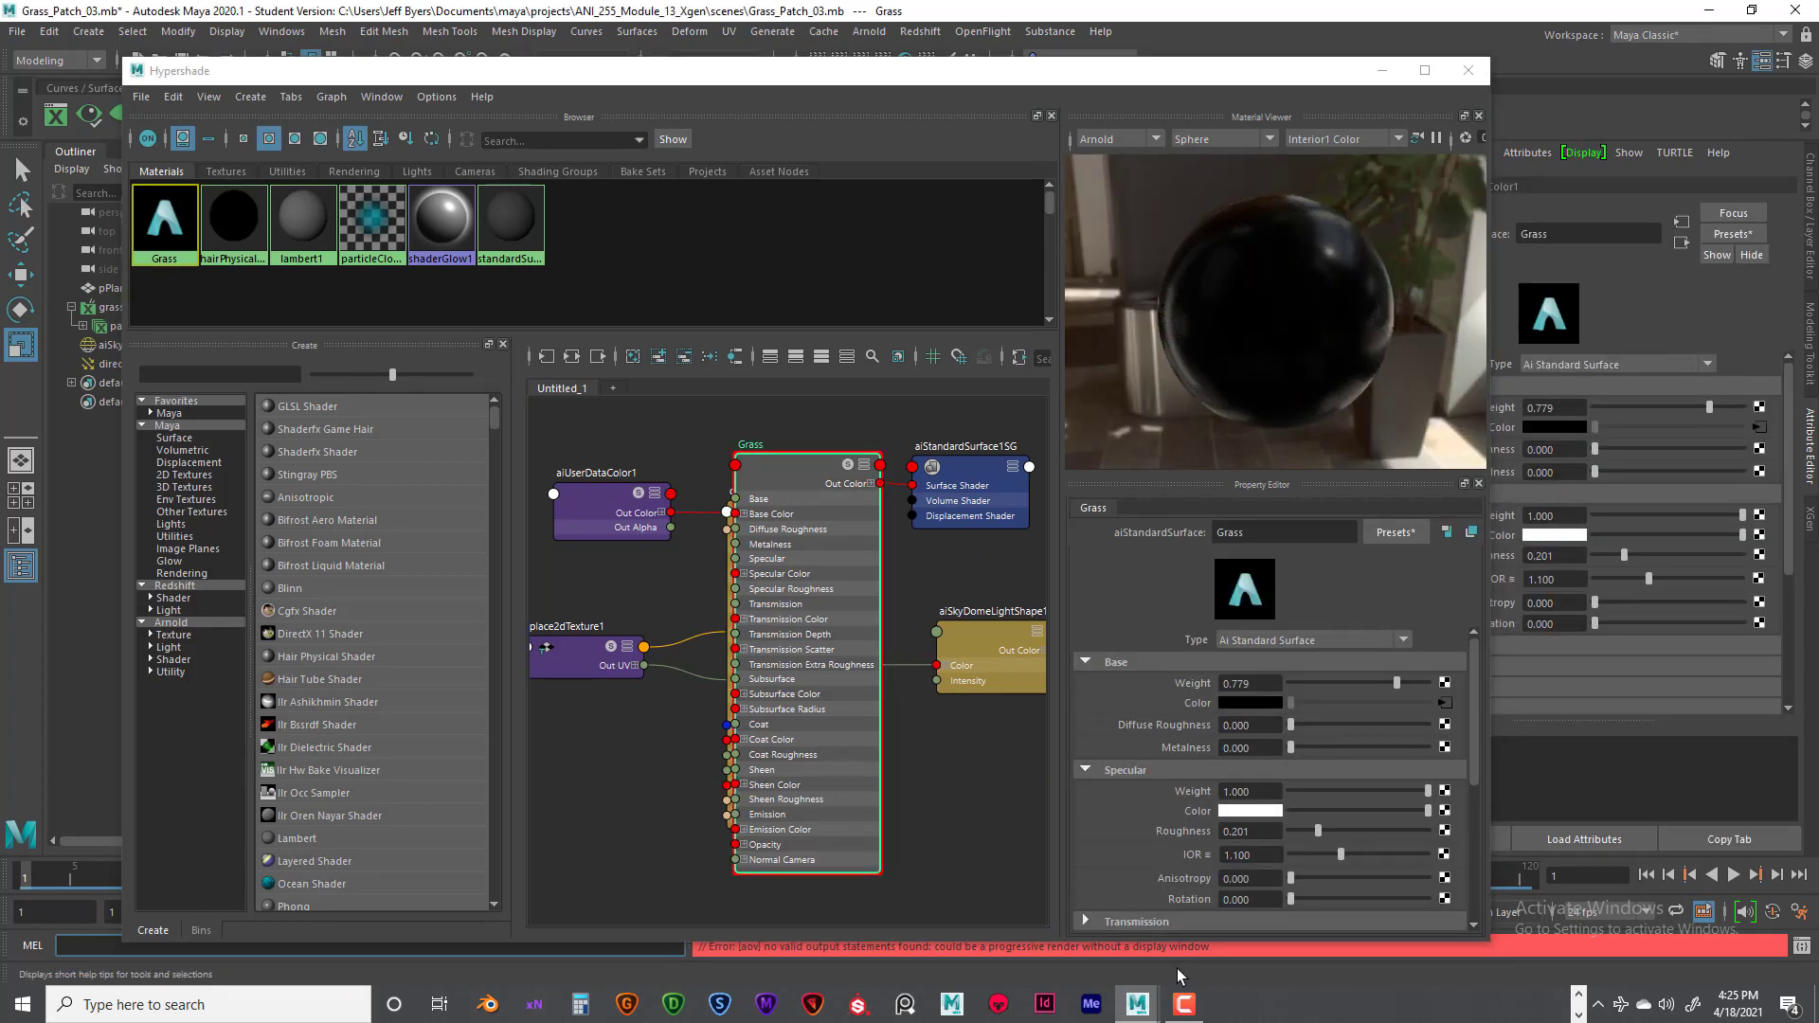
left_click_drag(1288, 88, 1437, 103)
left_click(898, 510)
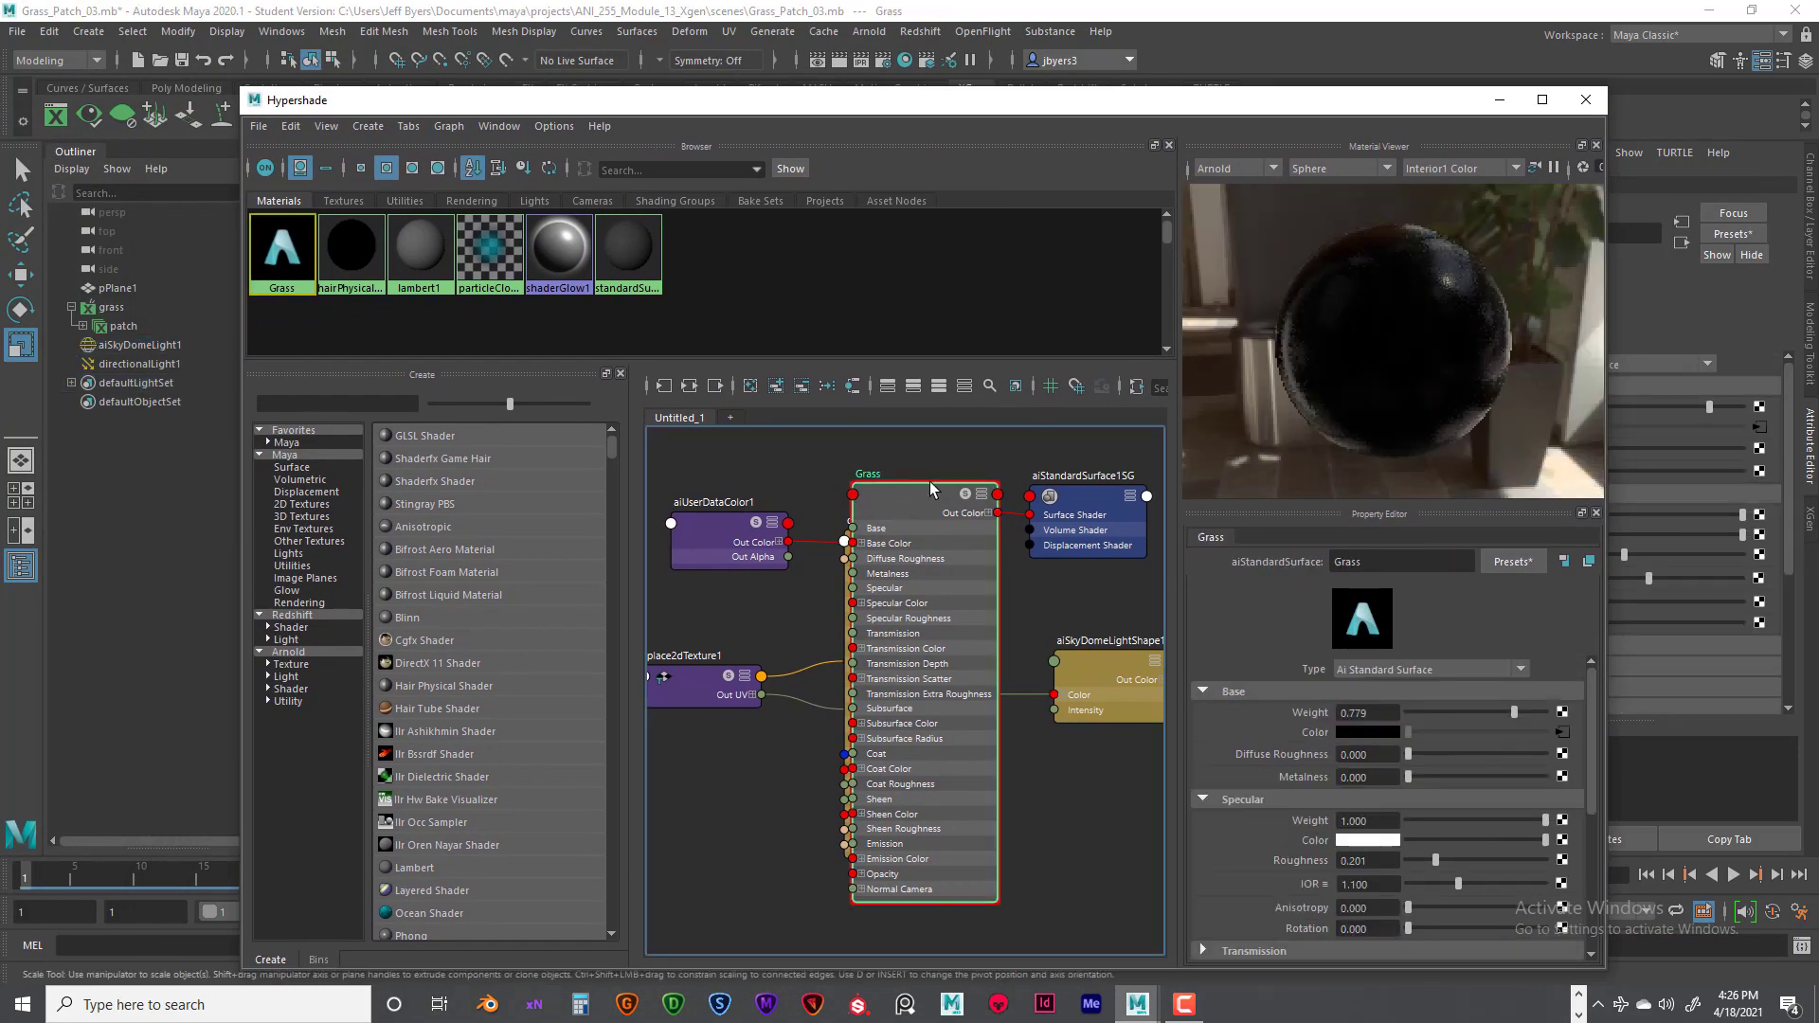
left_click(1391, 356)
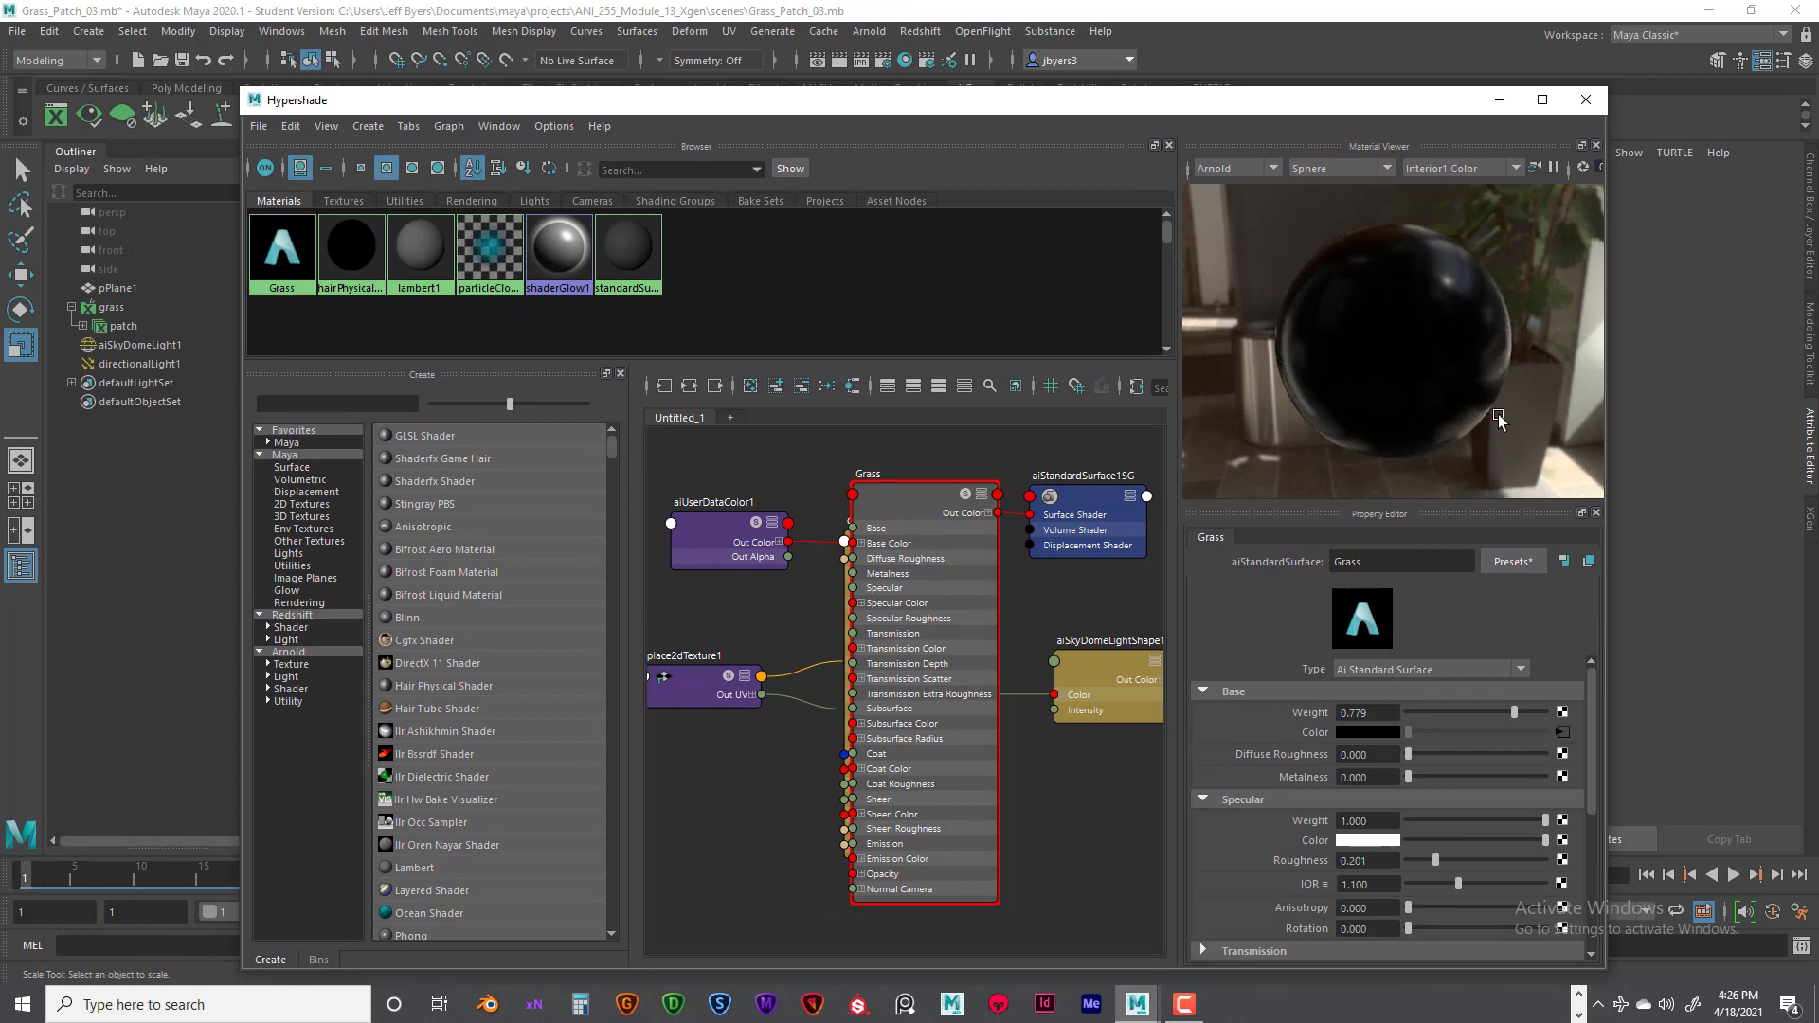
left_click_drag(1495, 424, 1449, 421)
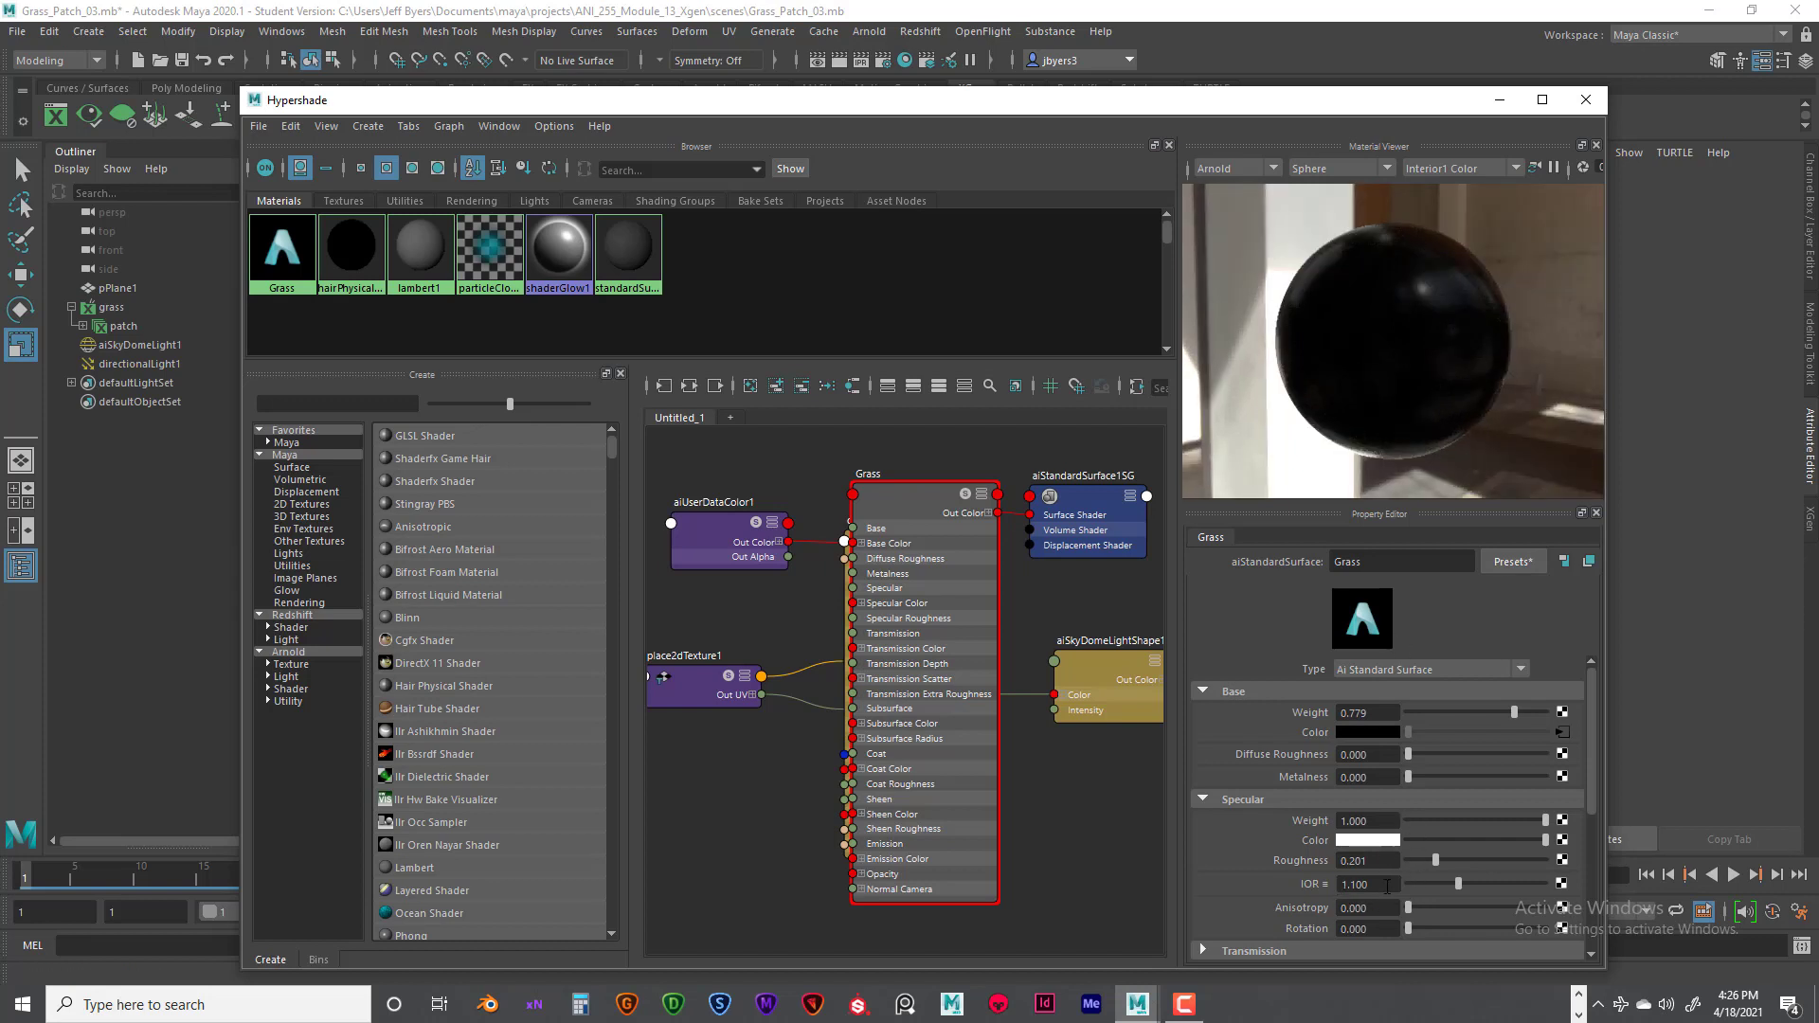
- Compare the Grass material's reflections by setting its specular IOR first to 1.5 and finally to 1
left_click_drag(1383, 885, 1352, 885)
key("Return")
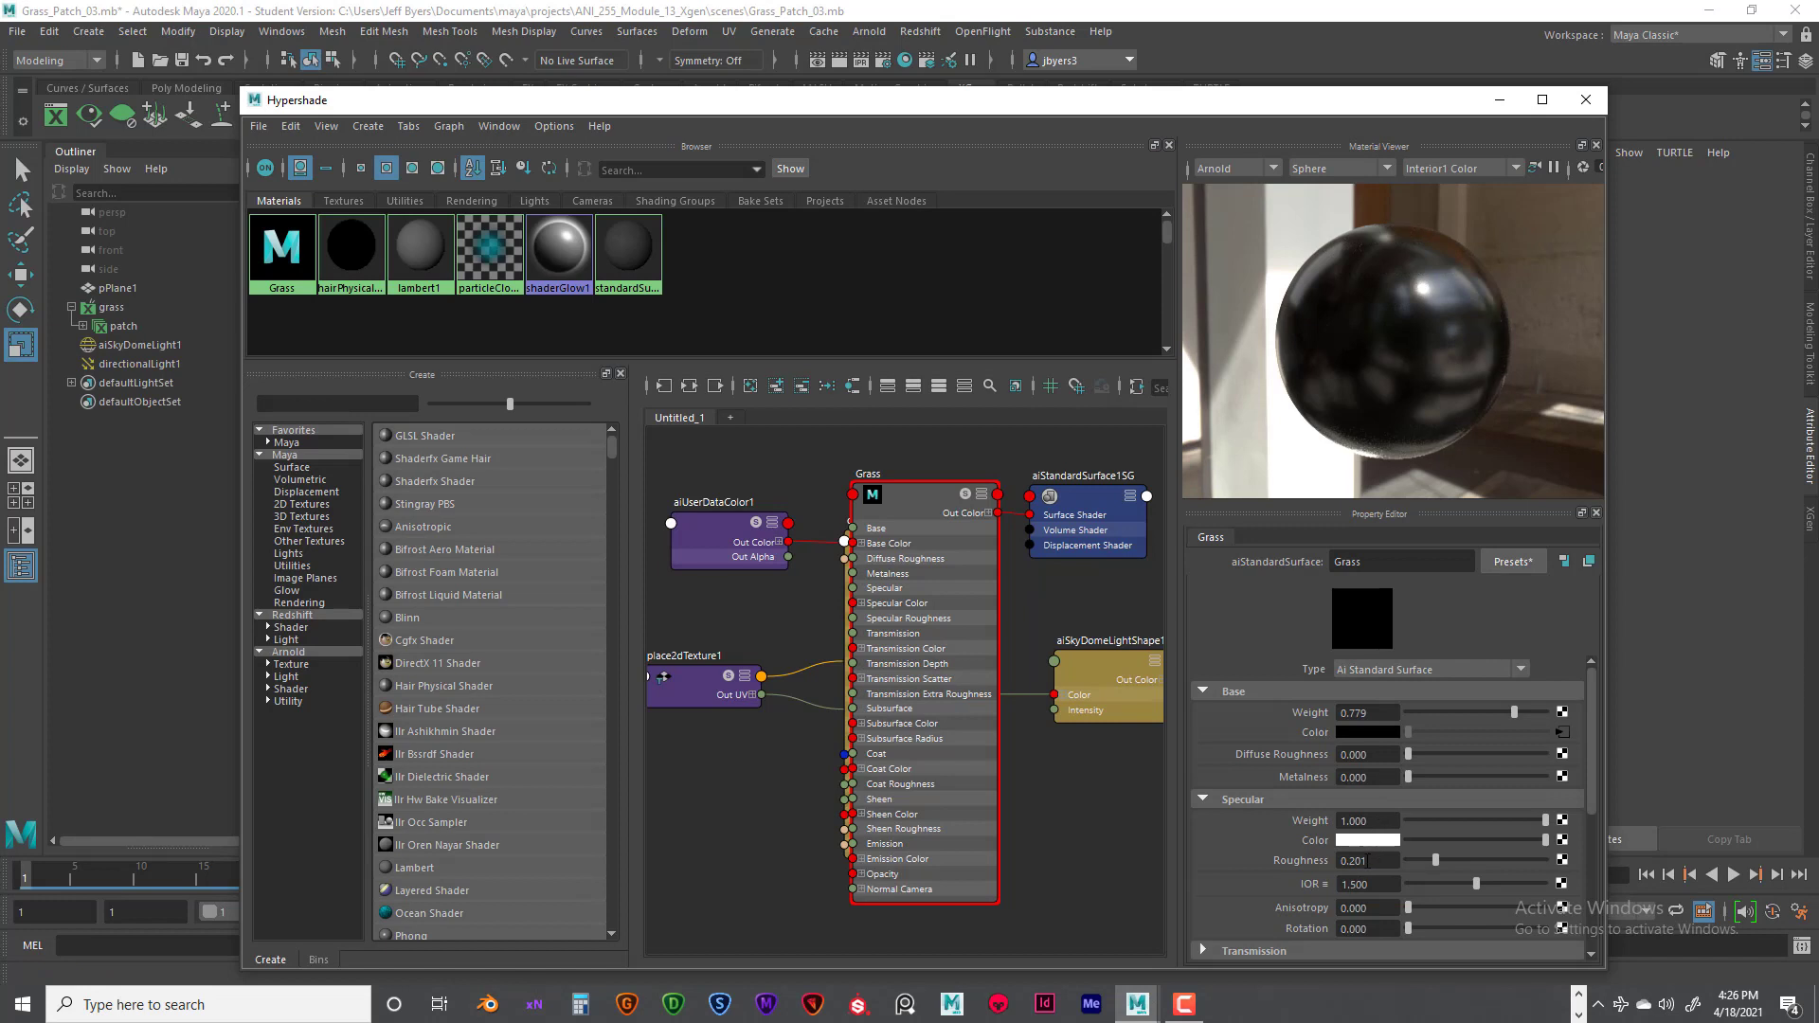
left_click(1364, 884)
type("1")
key("Return")
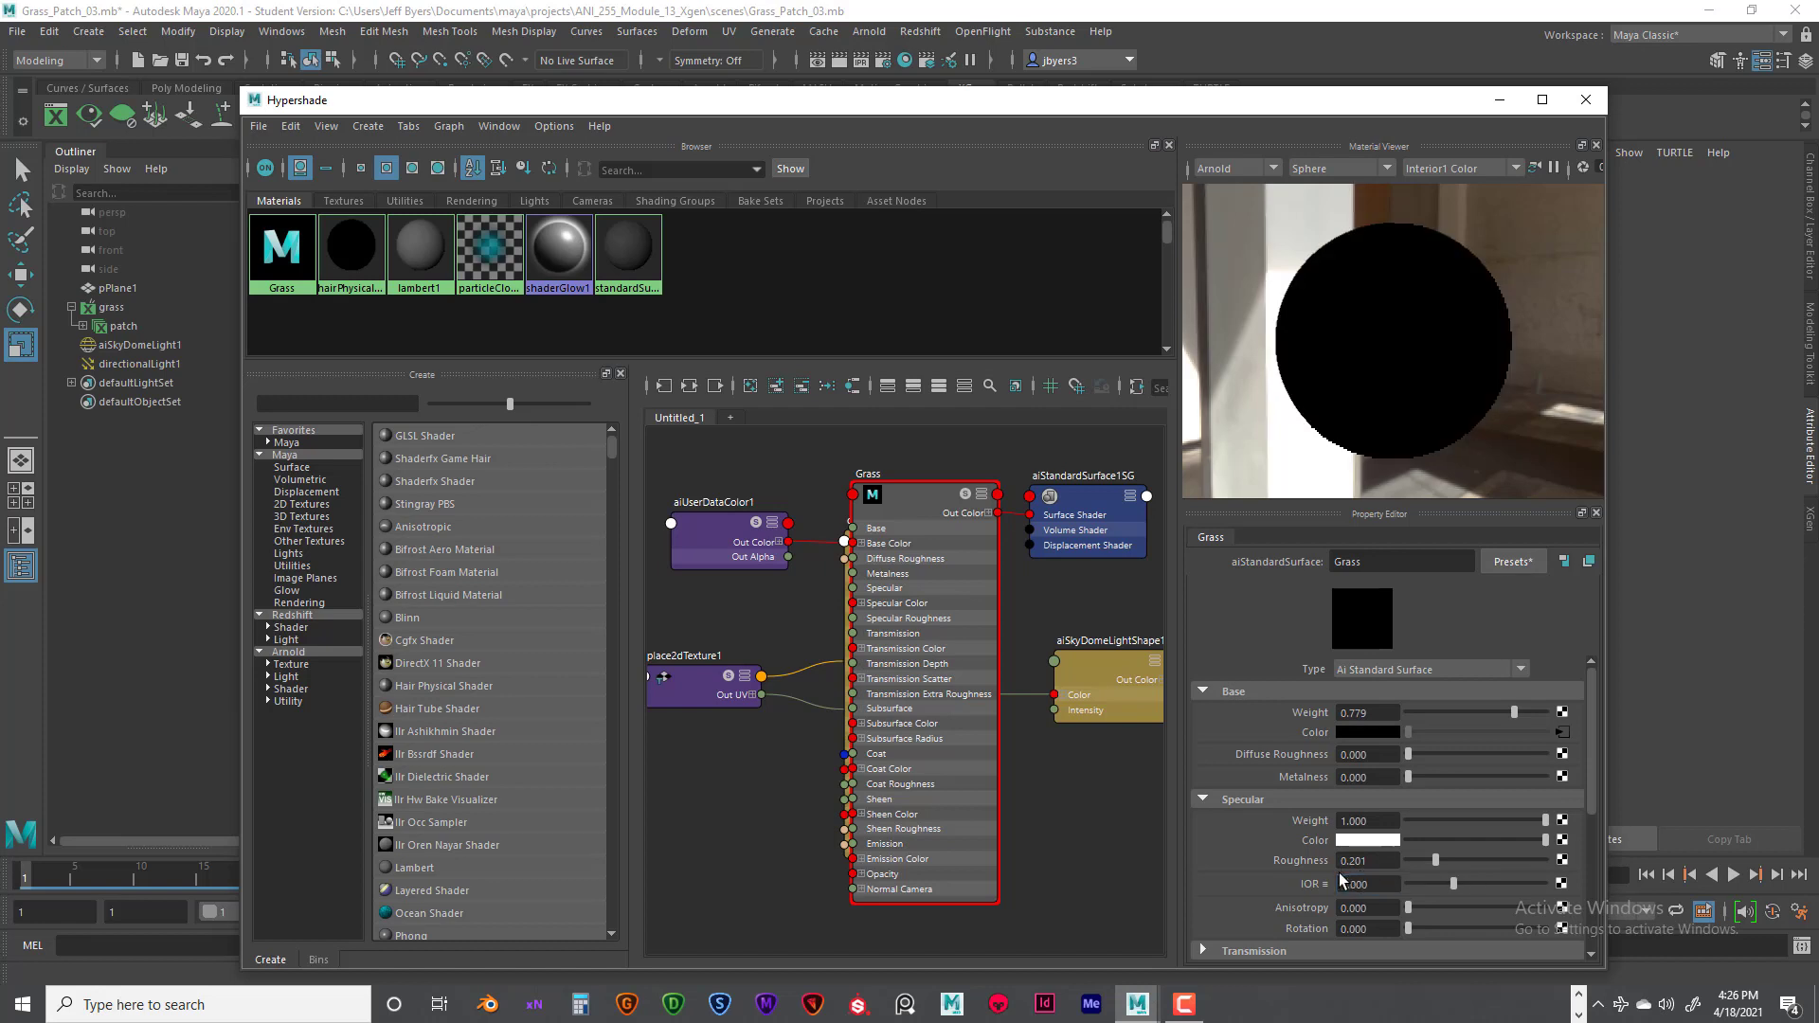
- Compare the Grass material's specular IOR at 1.1 and 1.05 on the preview sphere, finishing at 1.1
left_click_drag(1376, 884, 1356, 883)
type("1.1")
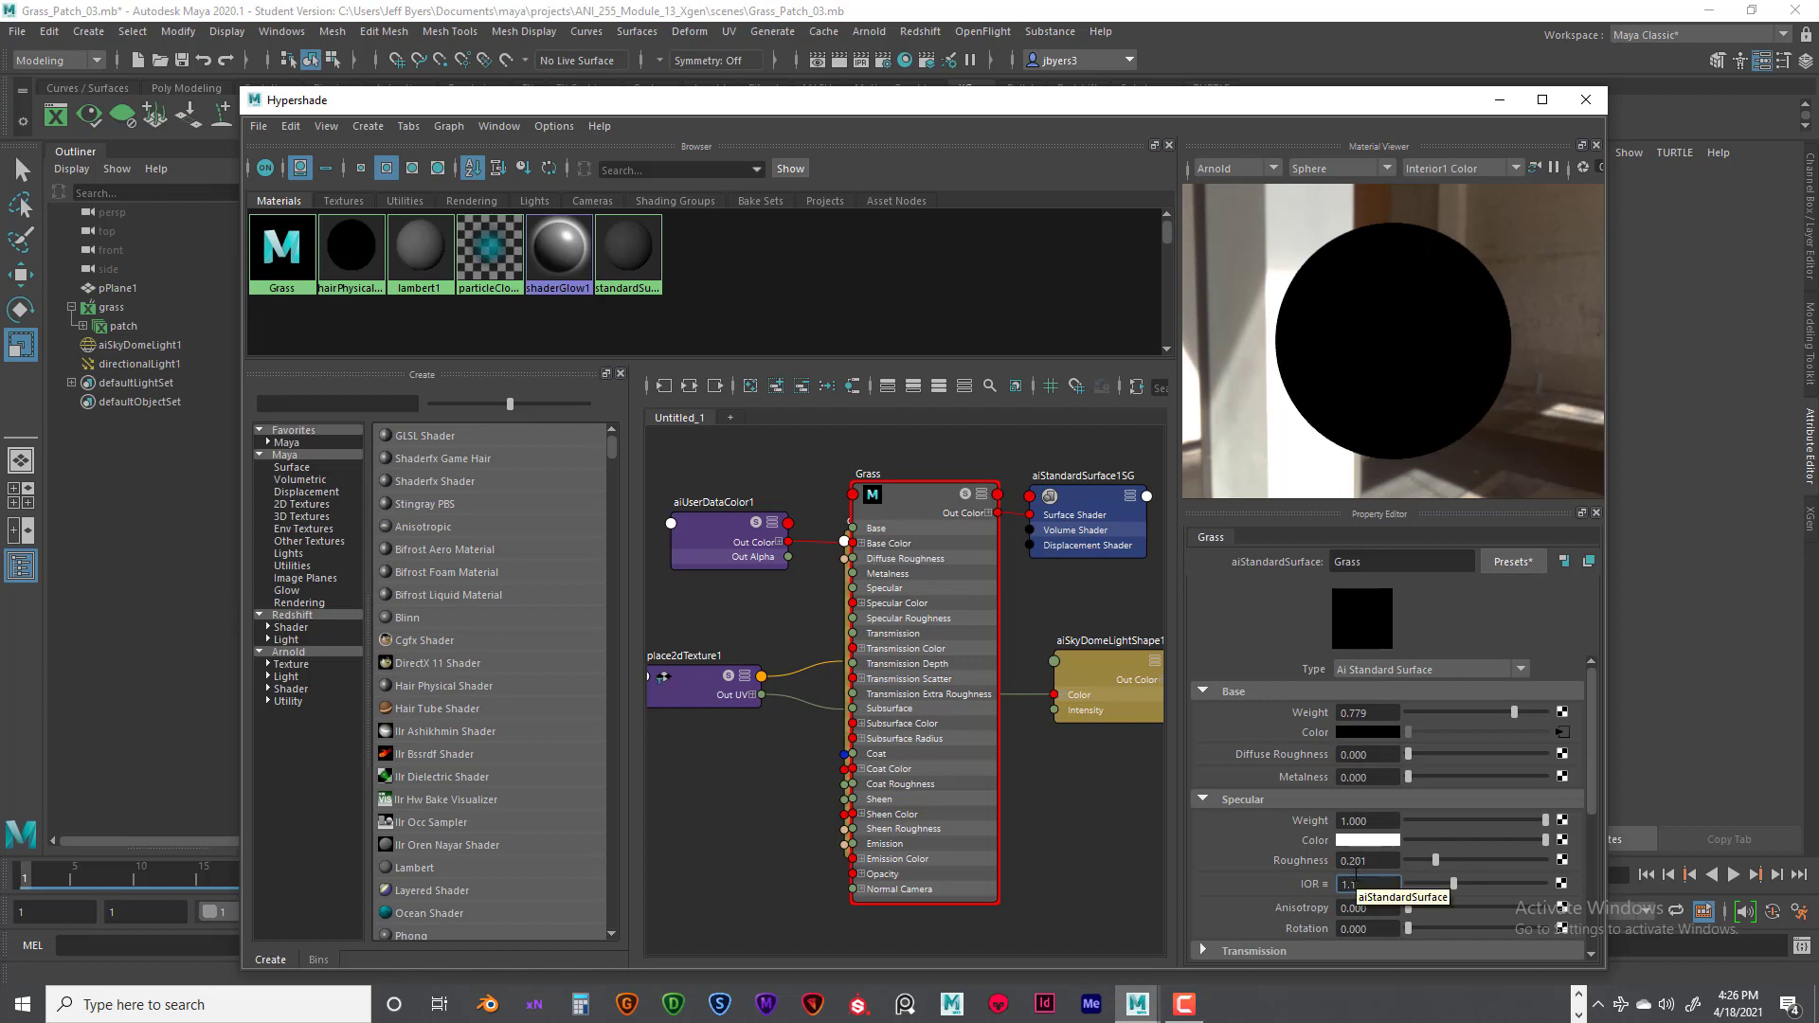
key("Return")
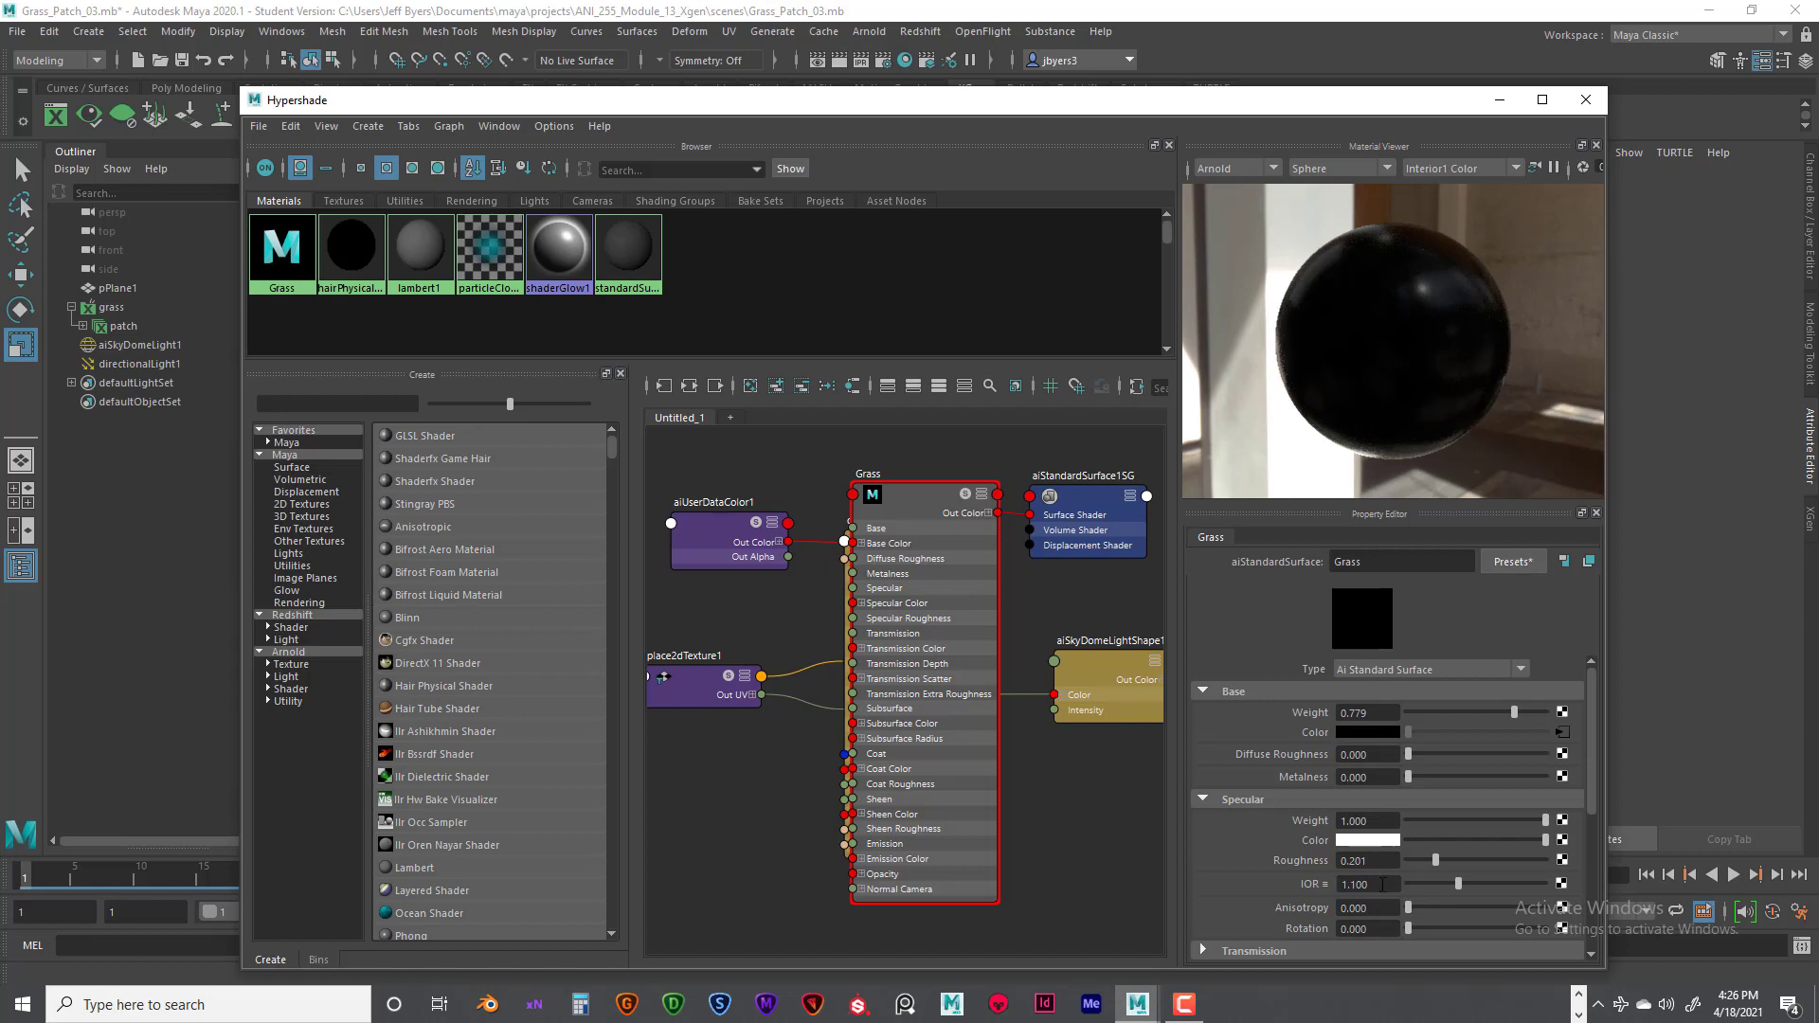
left_click_drag(1382, 884, 1354, 884)
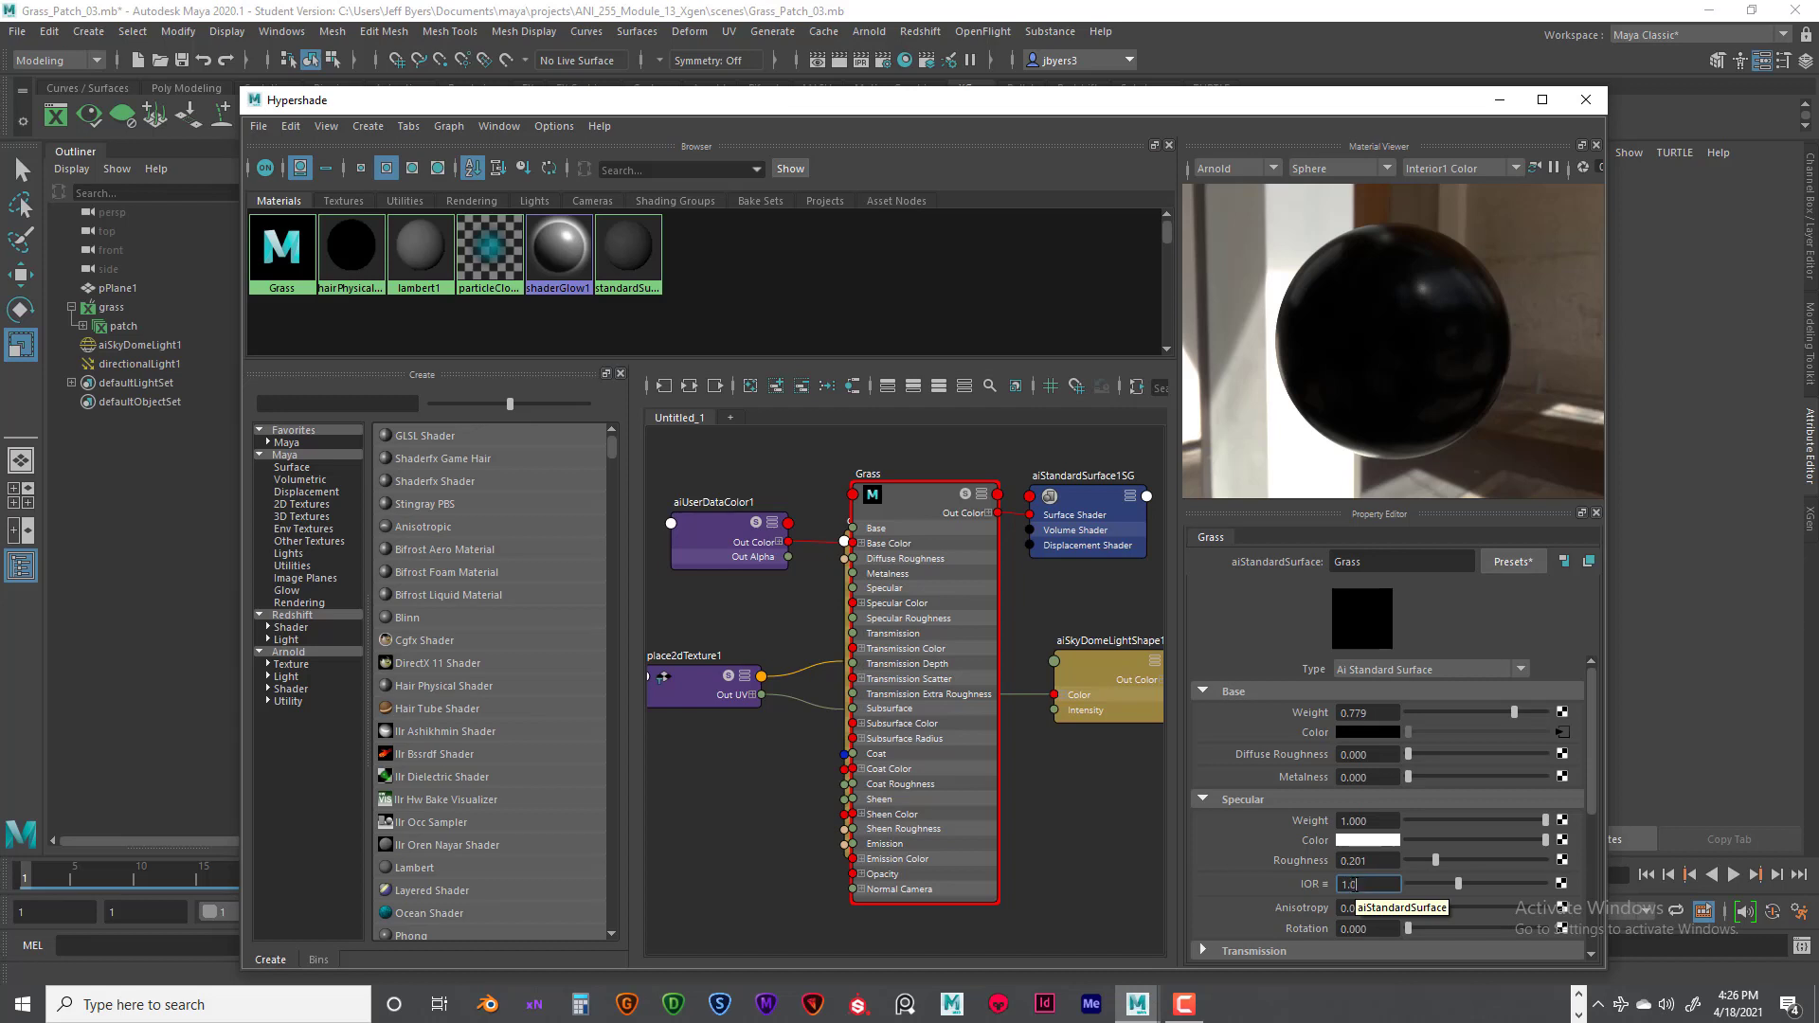
key("Return")
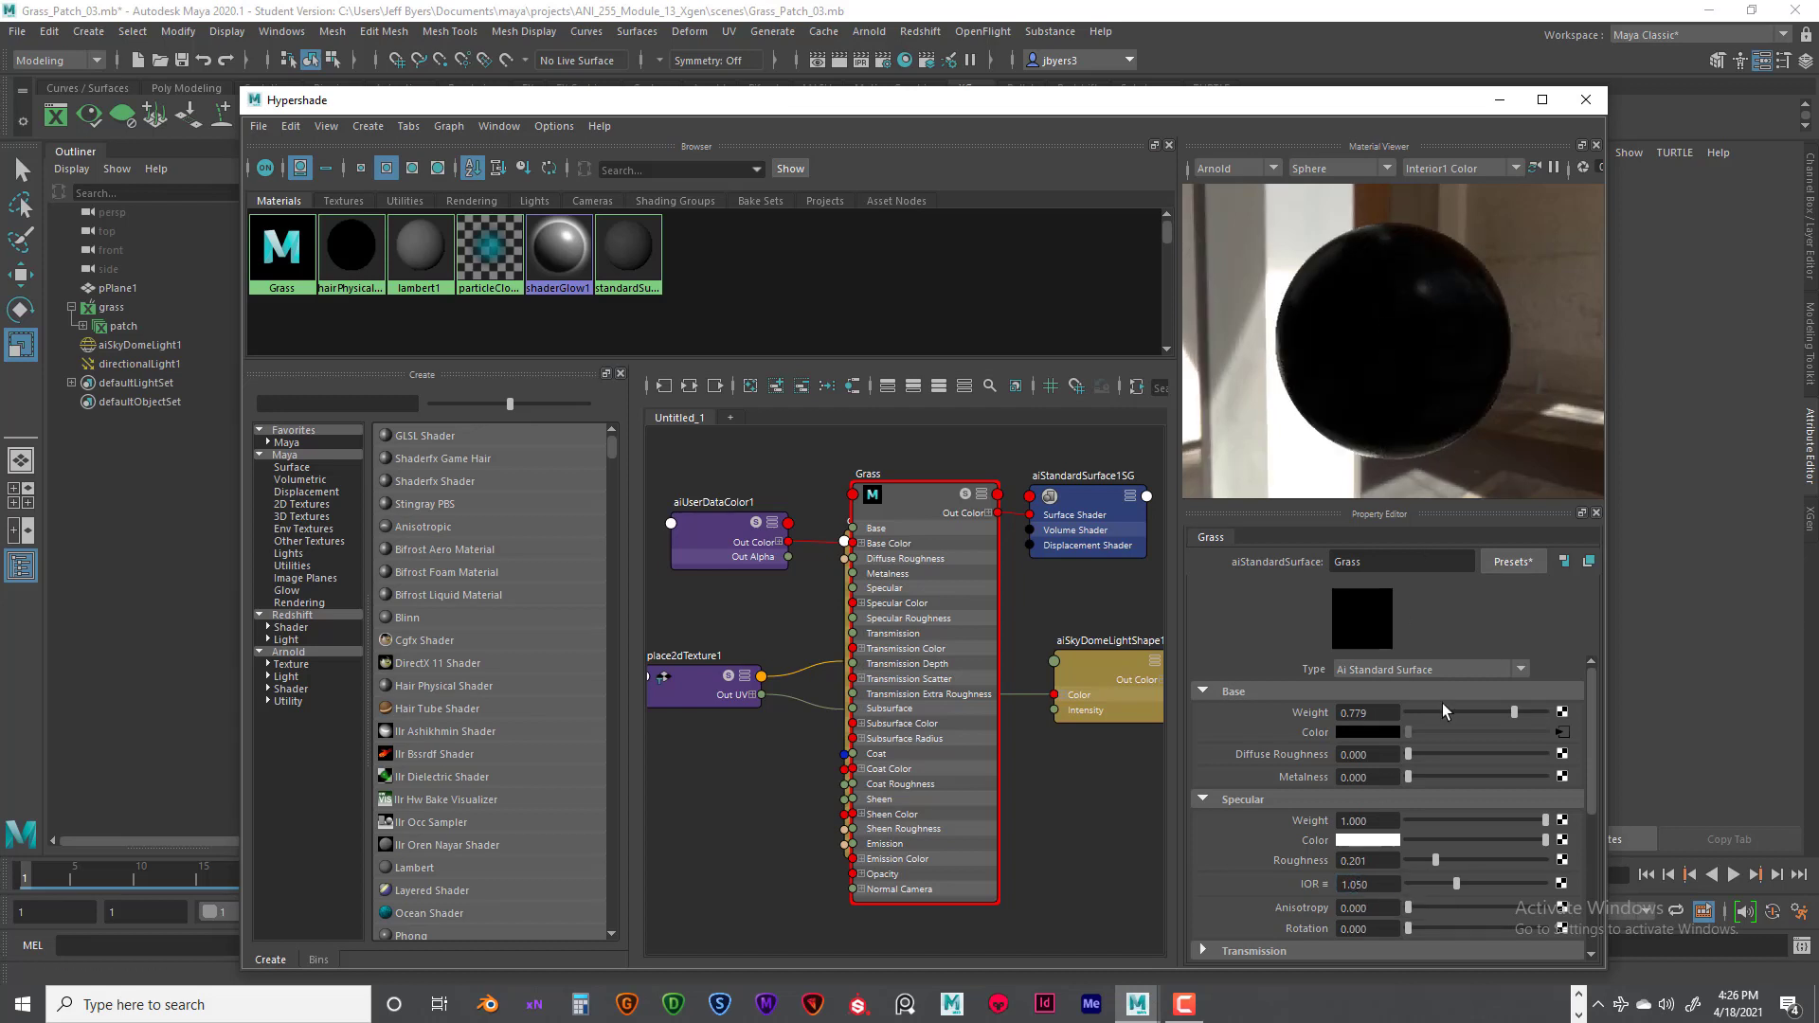
left_click(1366, 884)
type("1")
key("Return")
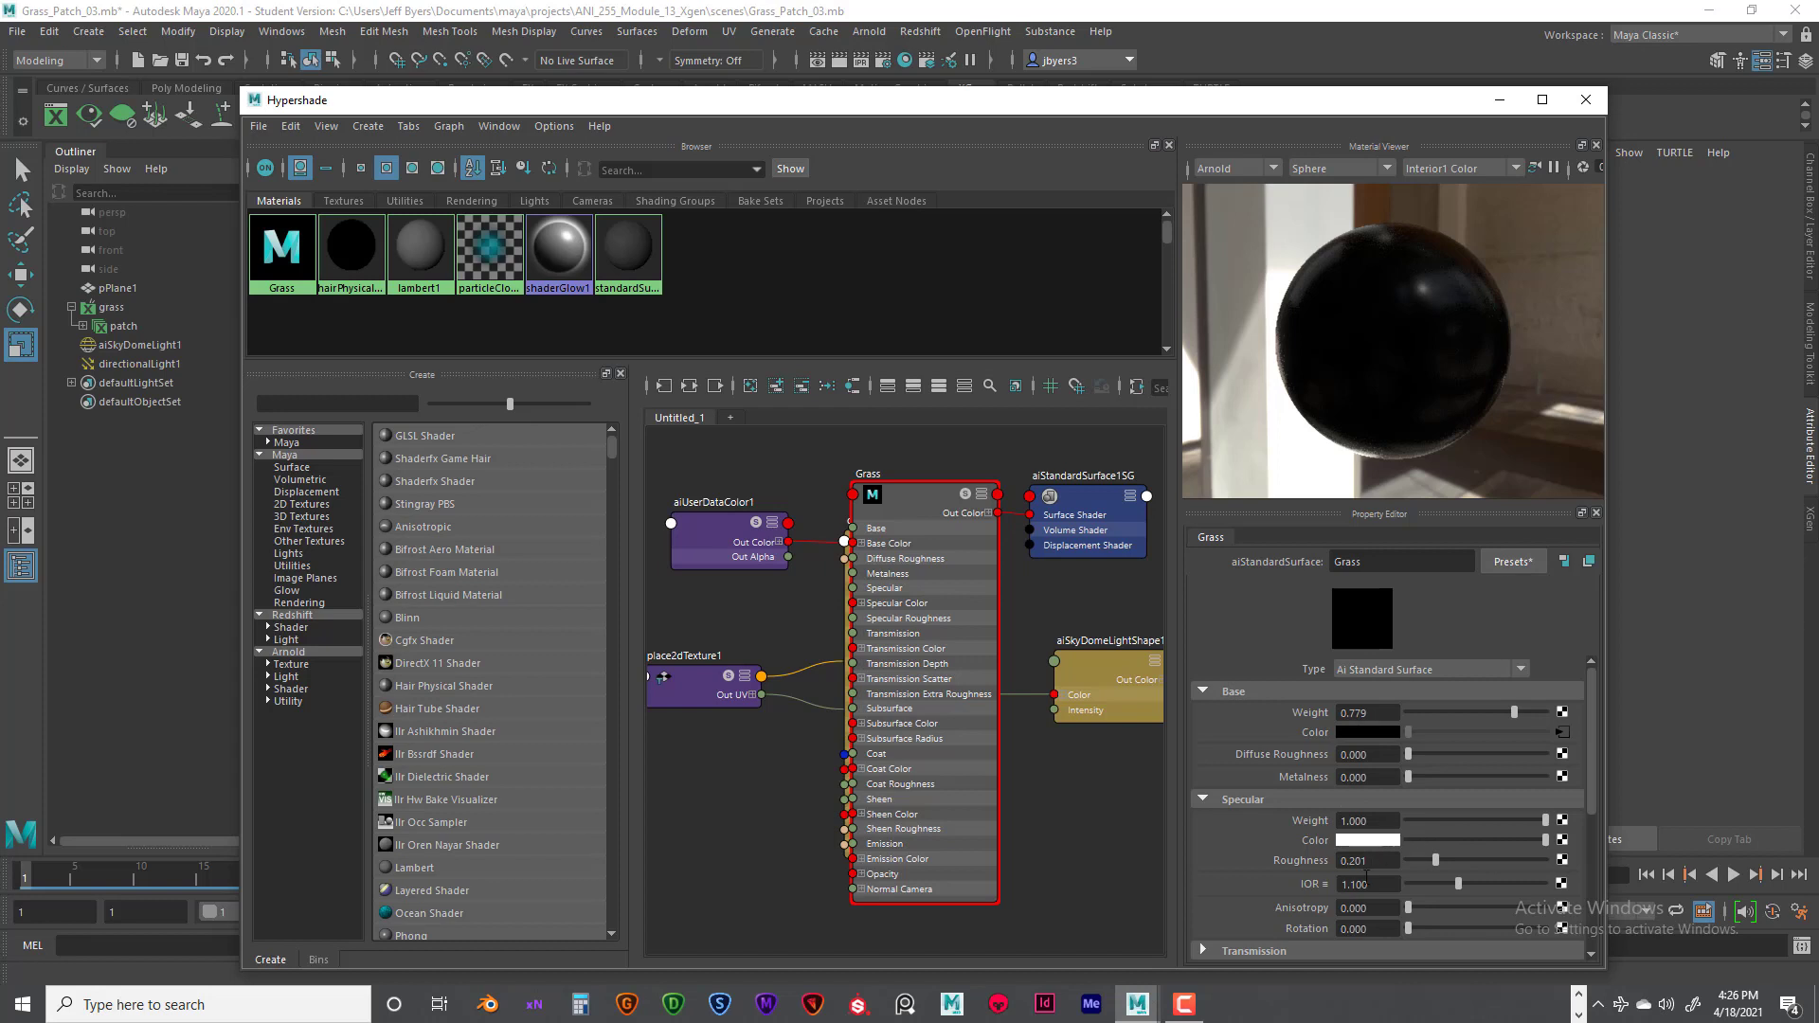
- Try the Grass material's specular roughness at its lowest and highest values, then set it to 0.5
left_click_drag(1434, 861, 1396, 860)
left_click_drag(1410, 867, 1547, 862)
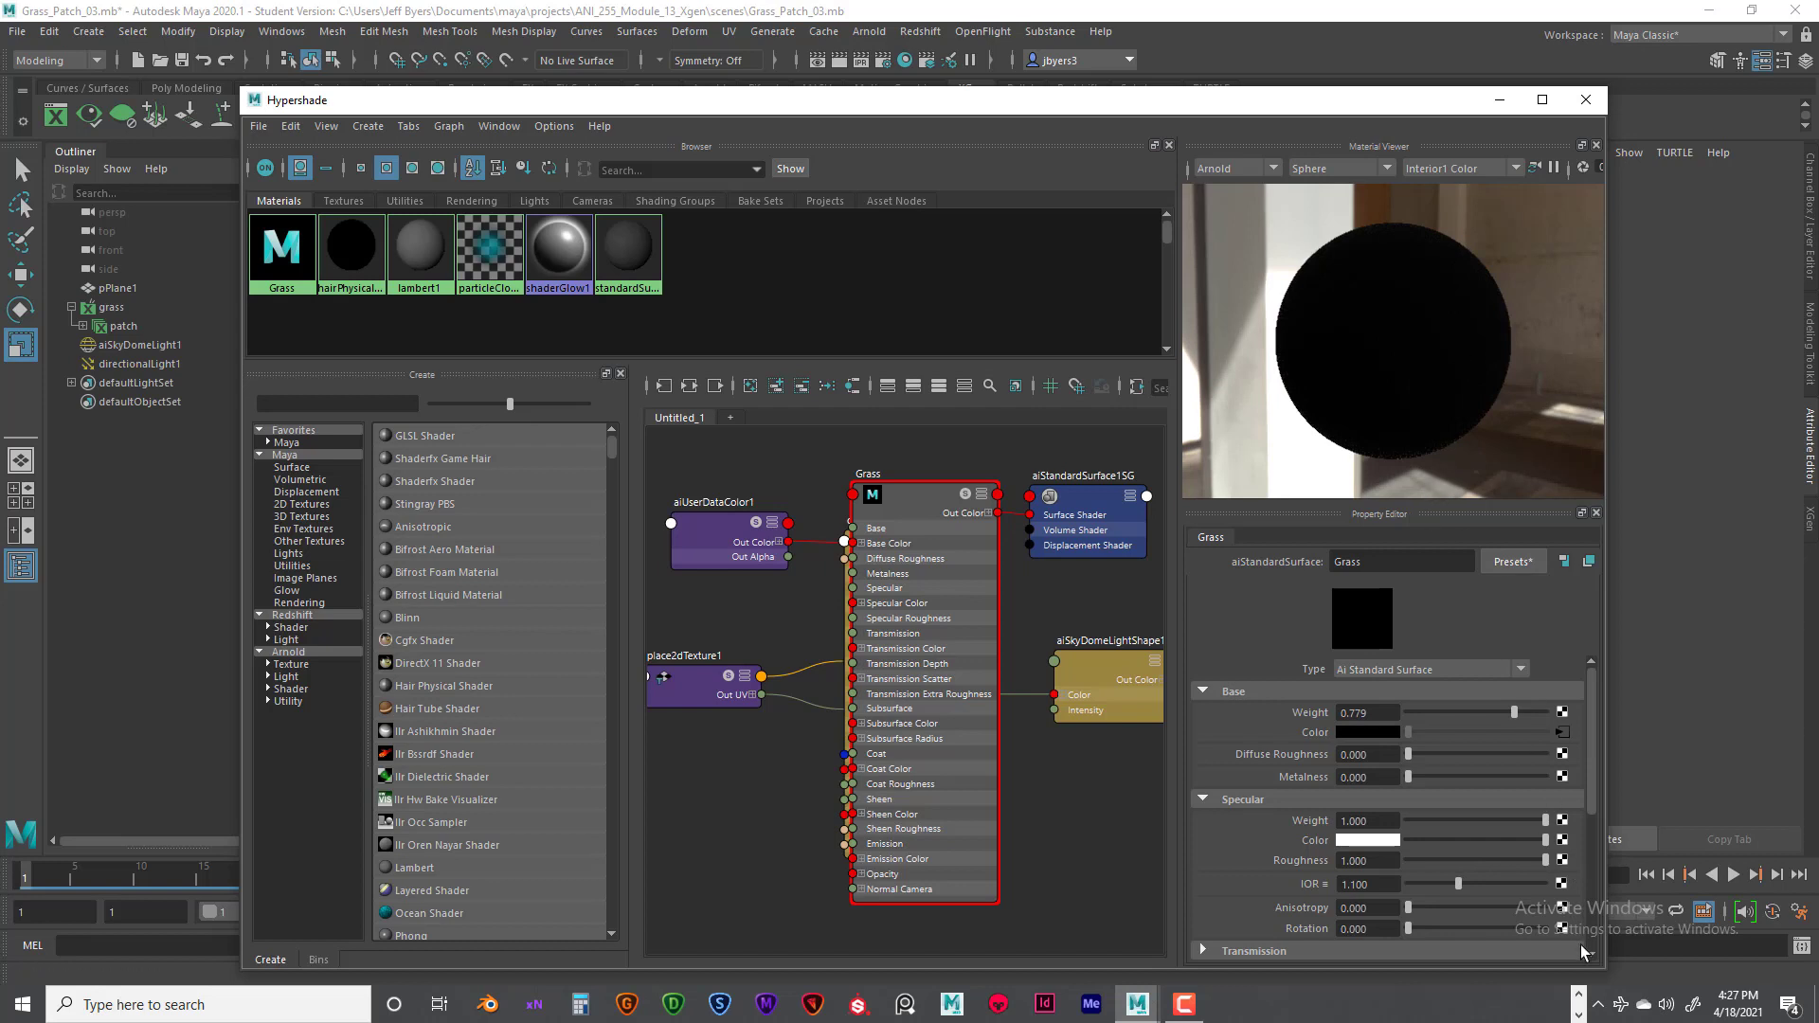
left_click_drag(1545, 861, 1483, 862)
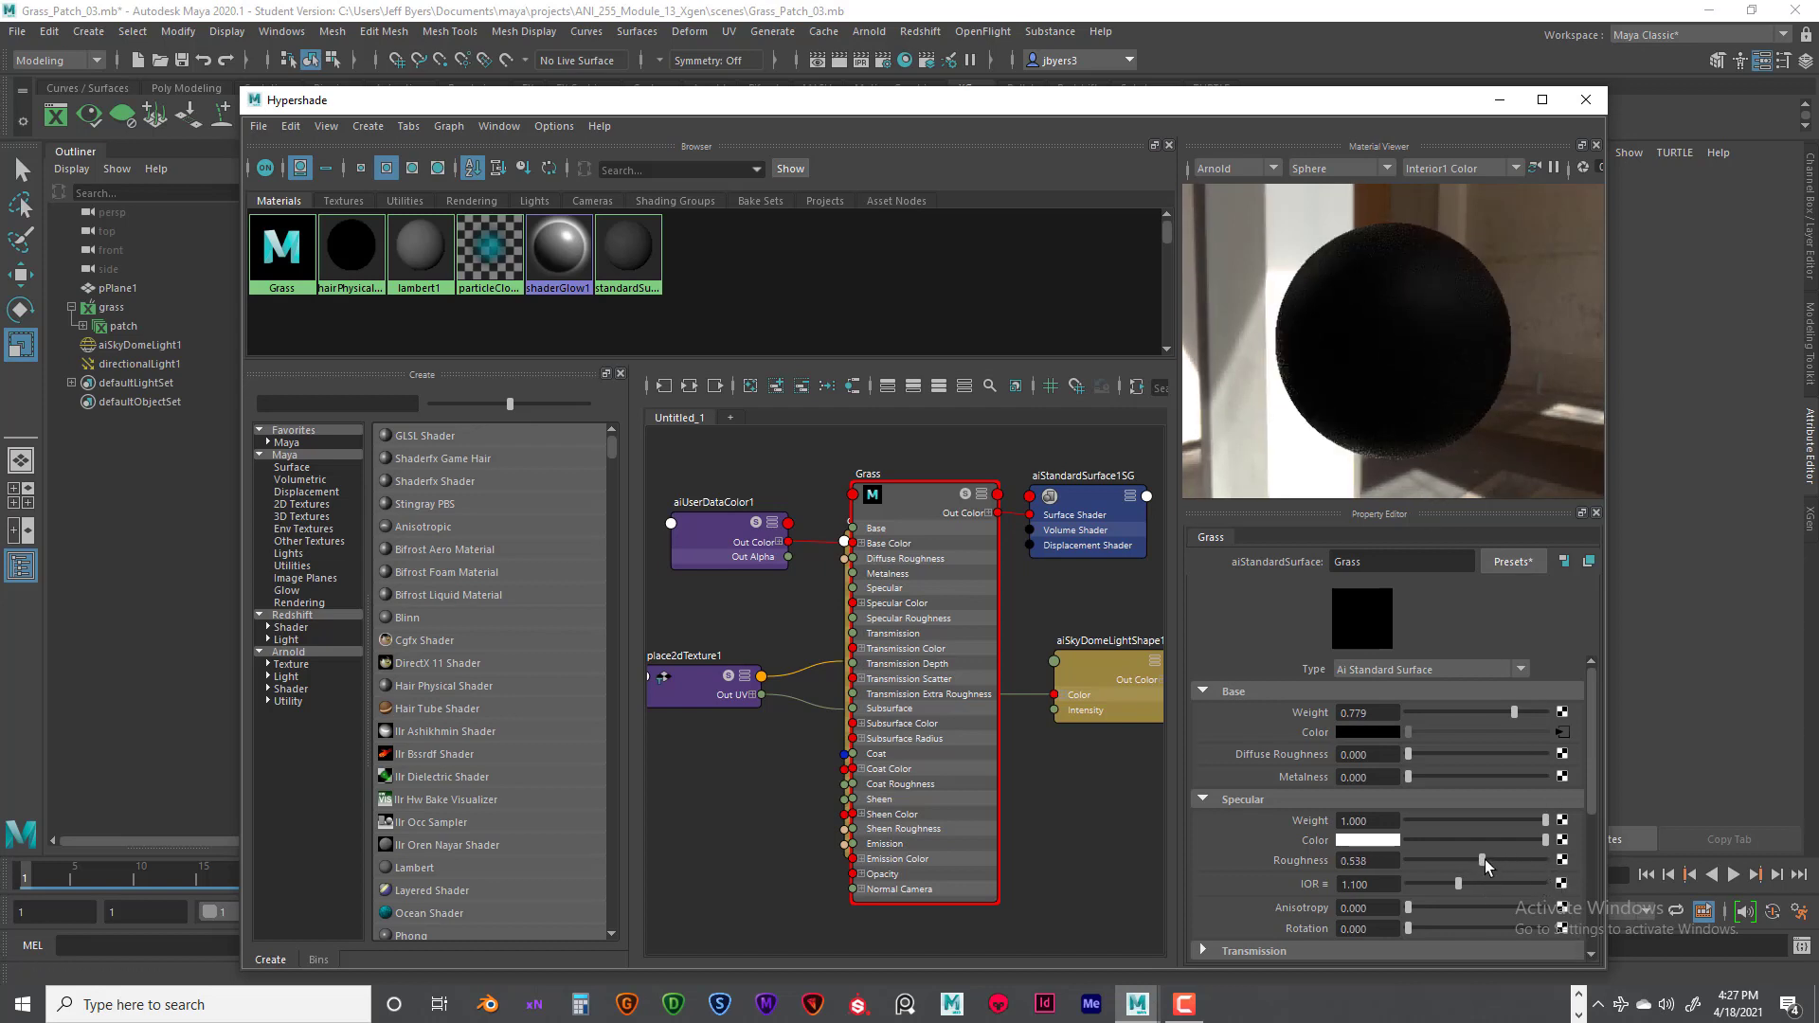
left_click_drag(1371, 860, 1357, 860)
type("5")
key("Return")
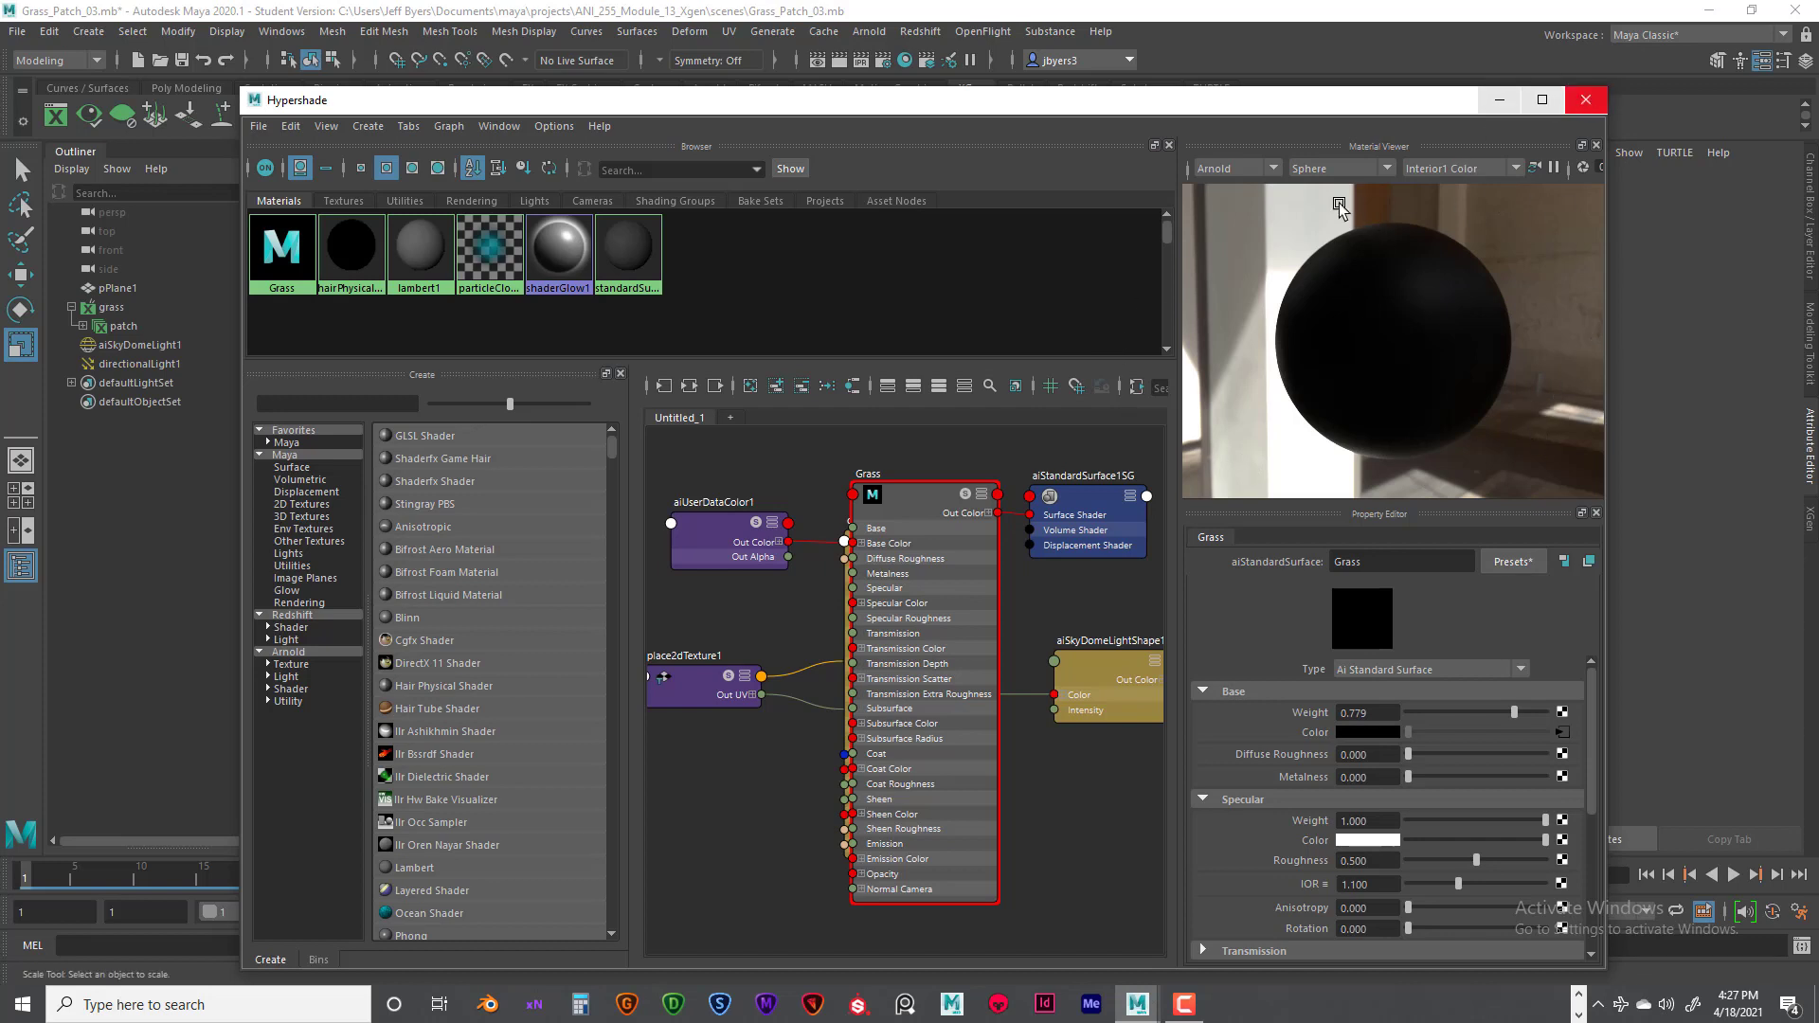
- Select the Grass material node to load its attributes and close the Hypershade
left_click(914, 499)
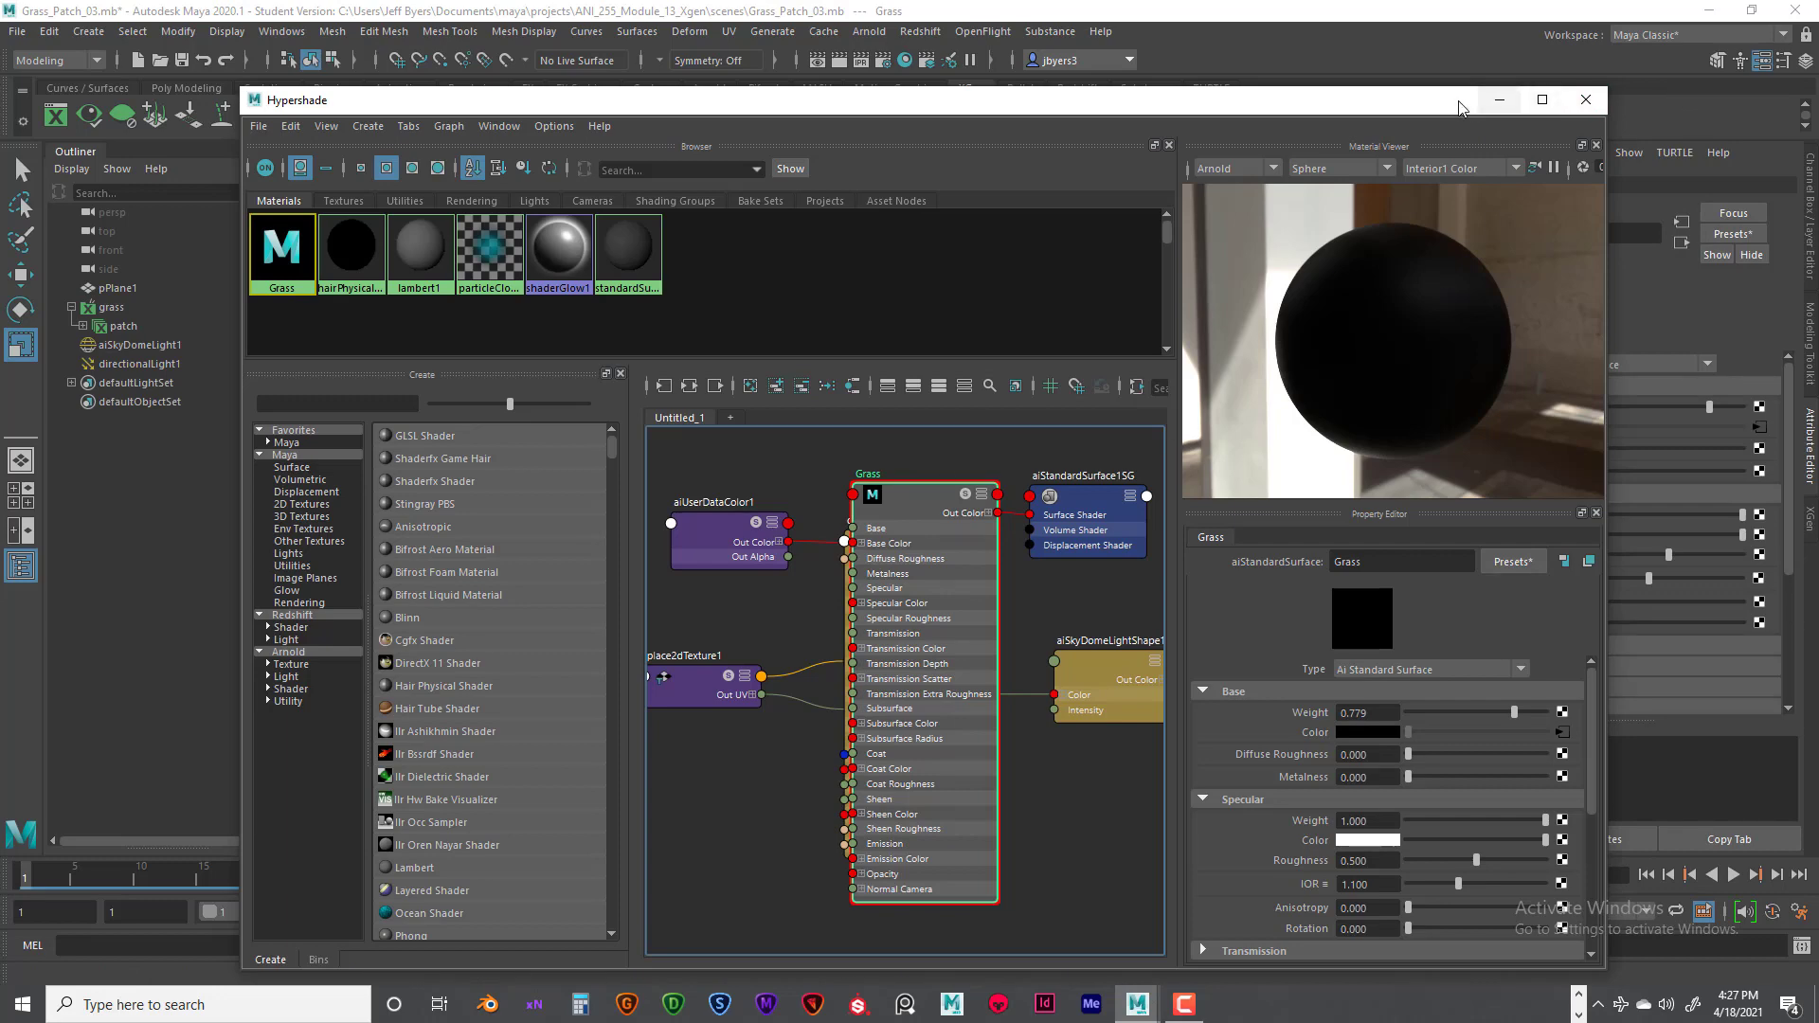
left_click_drag(1448, 108, 1166, 244)
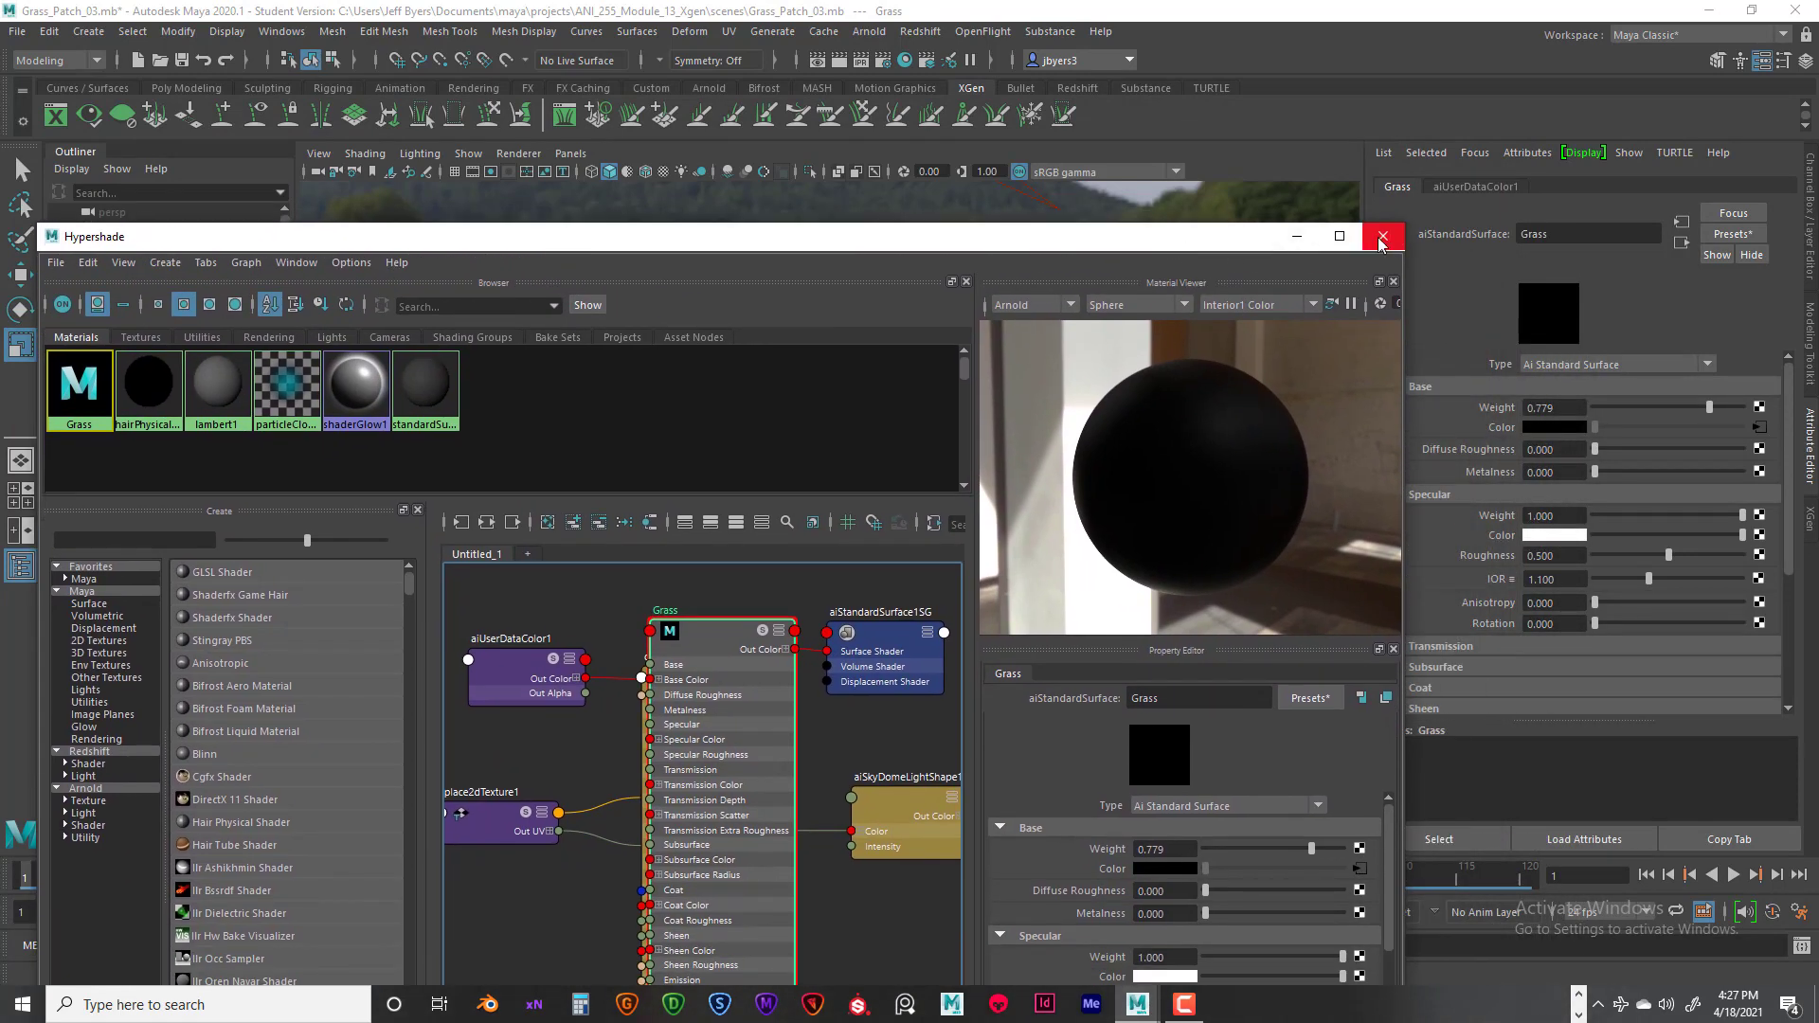
left_click(1383, 236)
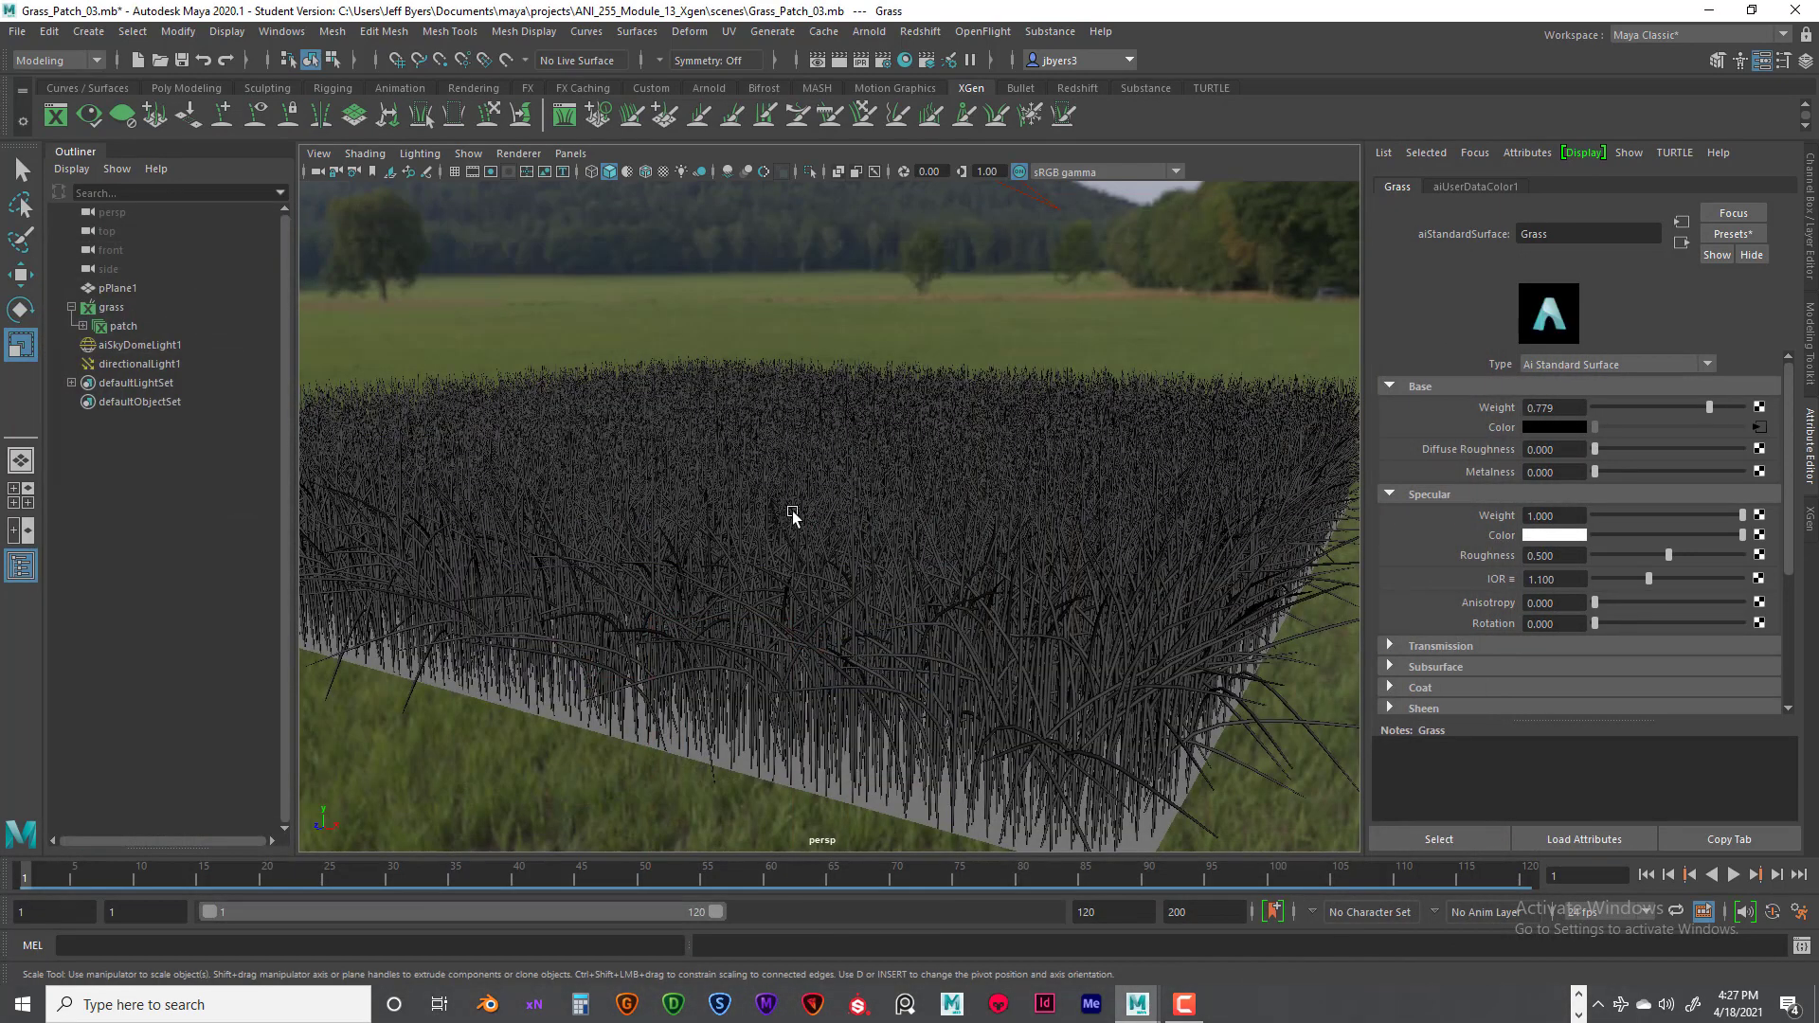
- Expand the Grass material's Transmission and Subsurface sections and examine their settings along with the remaining attribute groups
left_click_drag(800, 593, 890, 601, "alt")
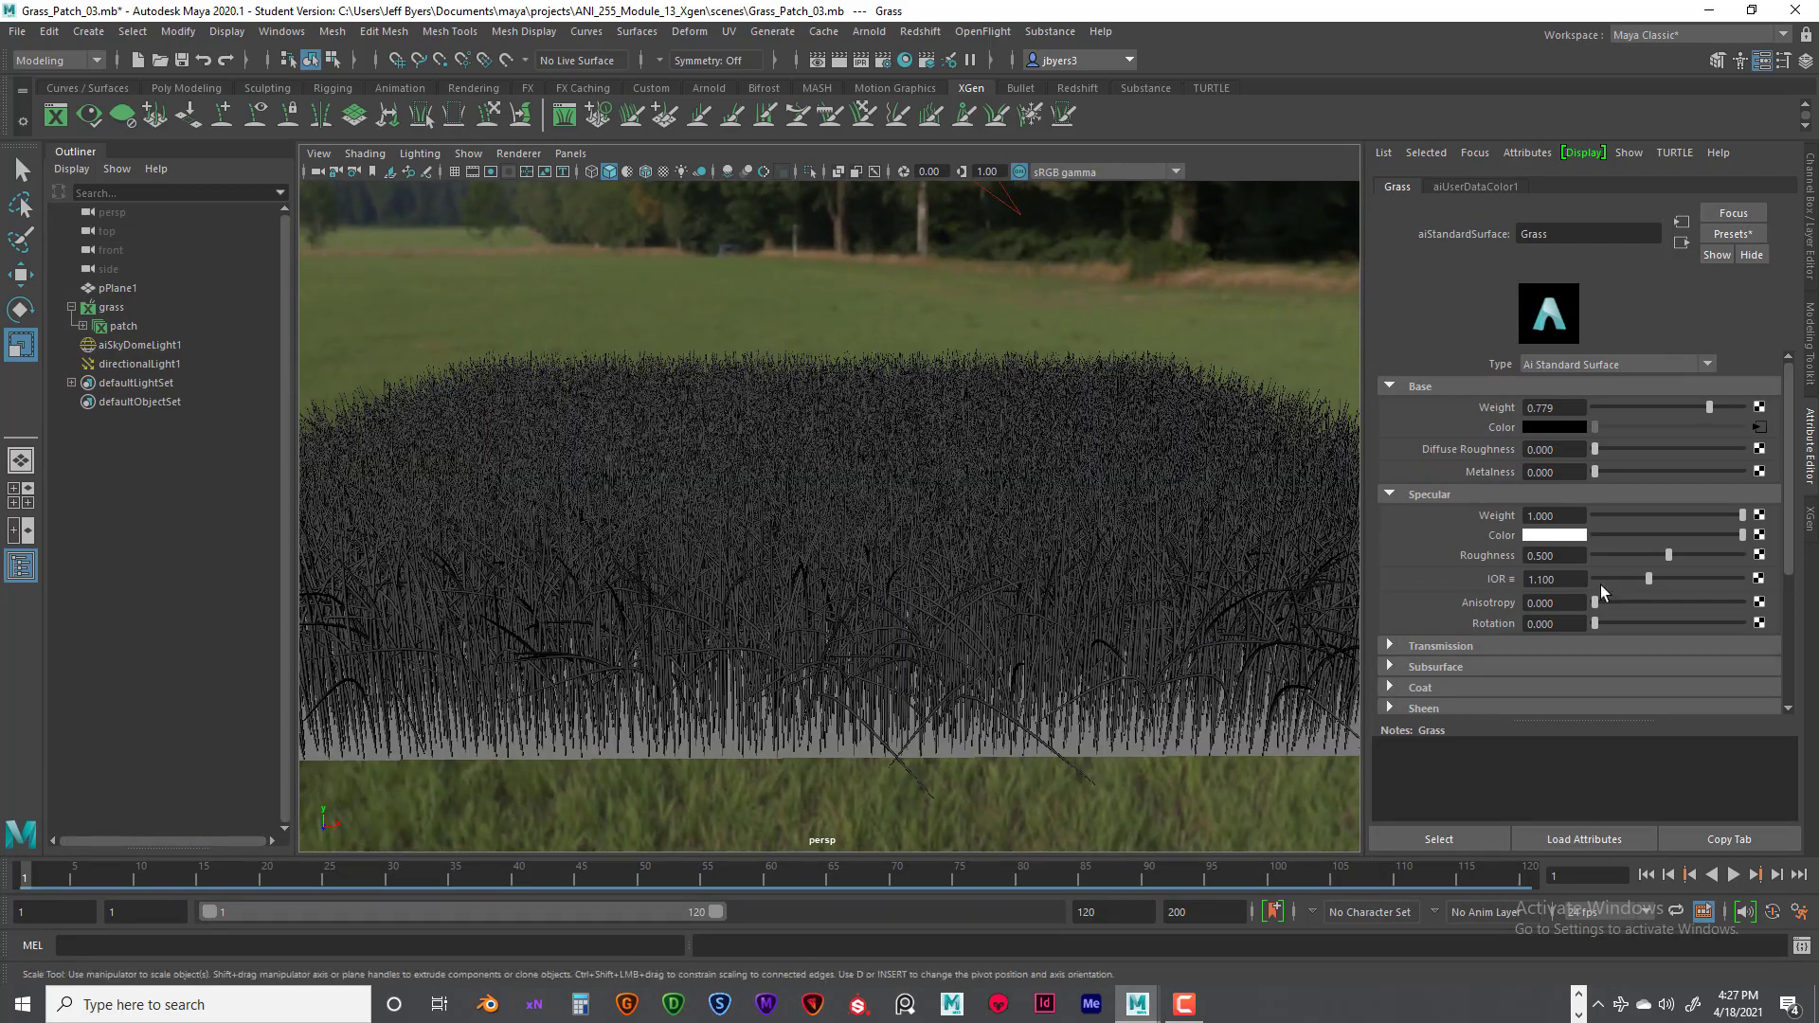
left_click(1406, 645)
scroll(1474, 627, "down", 2)
scroll(1474, 624, "down", 2)
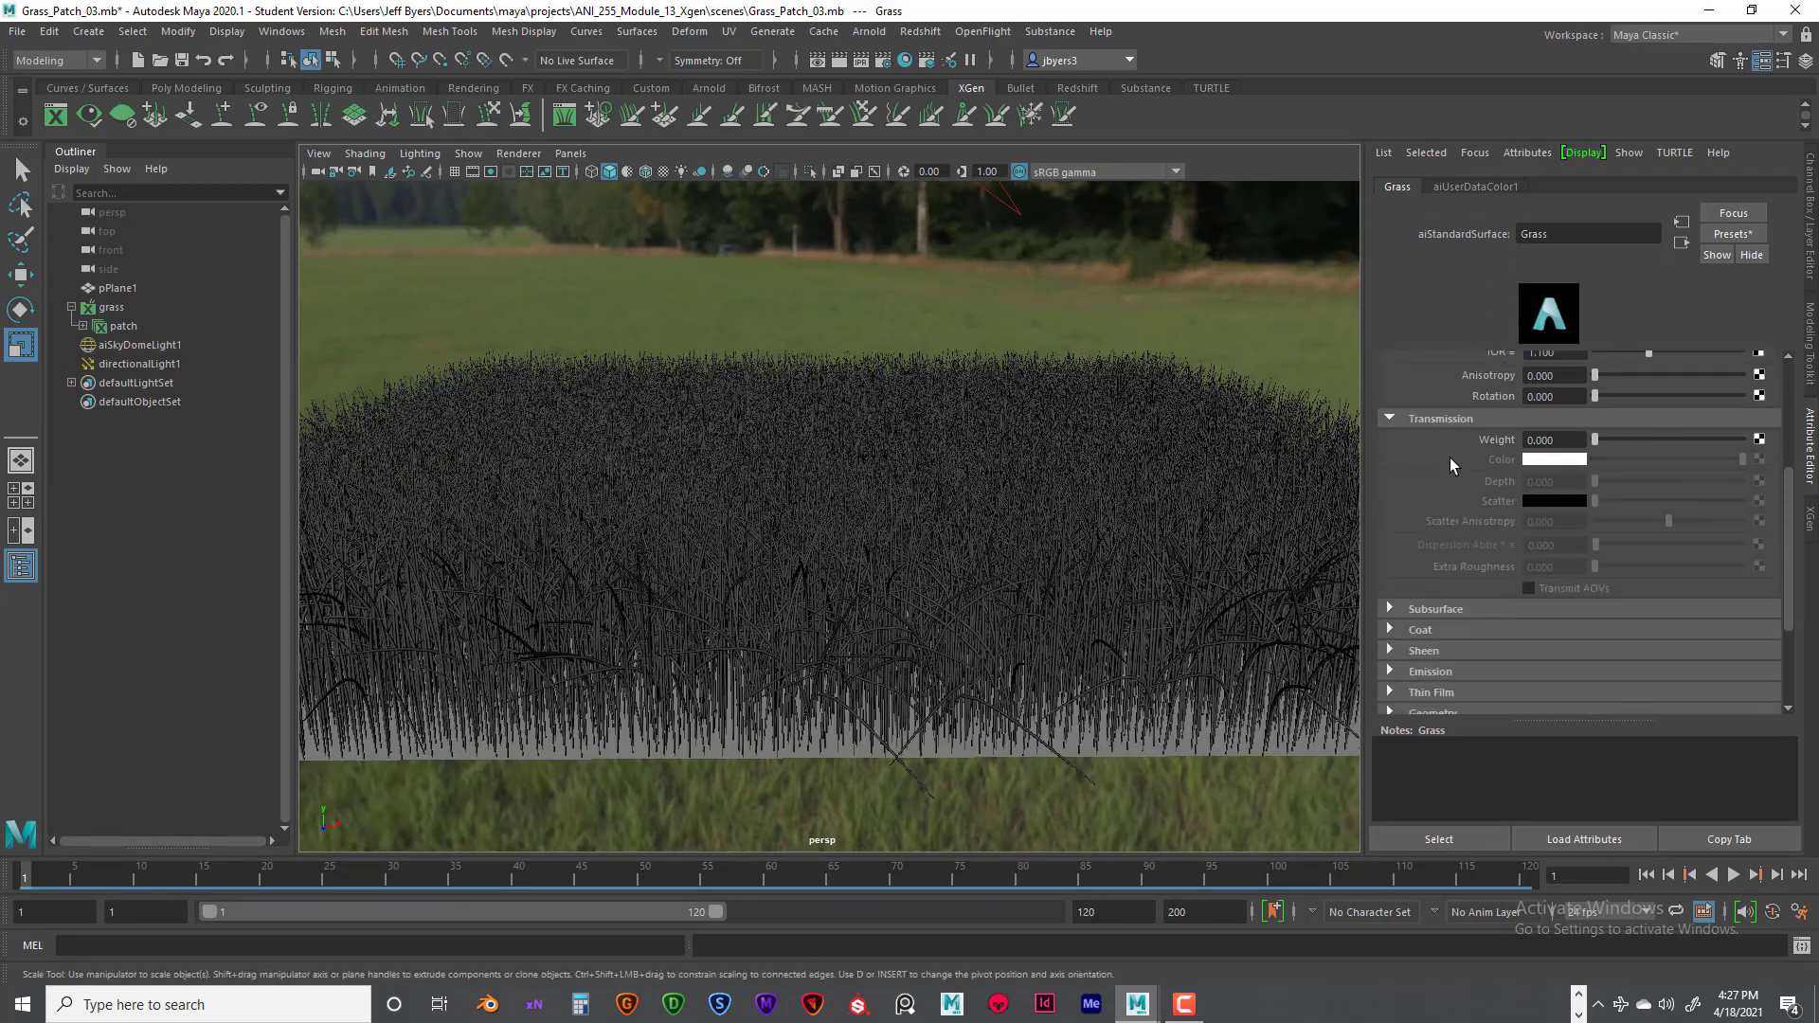
left_click(1390, 609)
scroll(1442, 565, "down", 4)
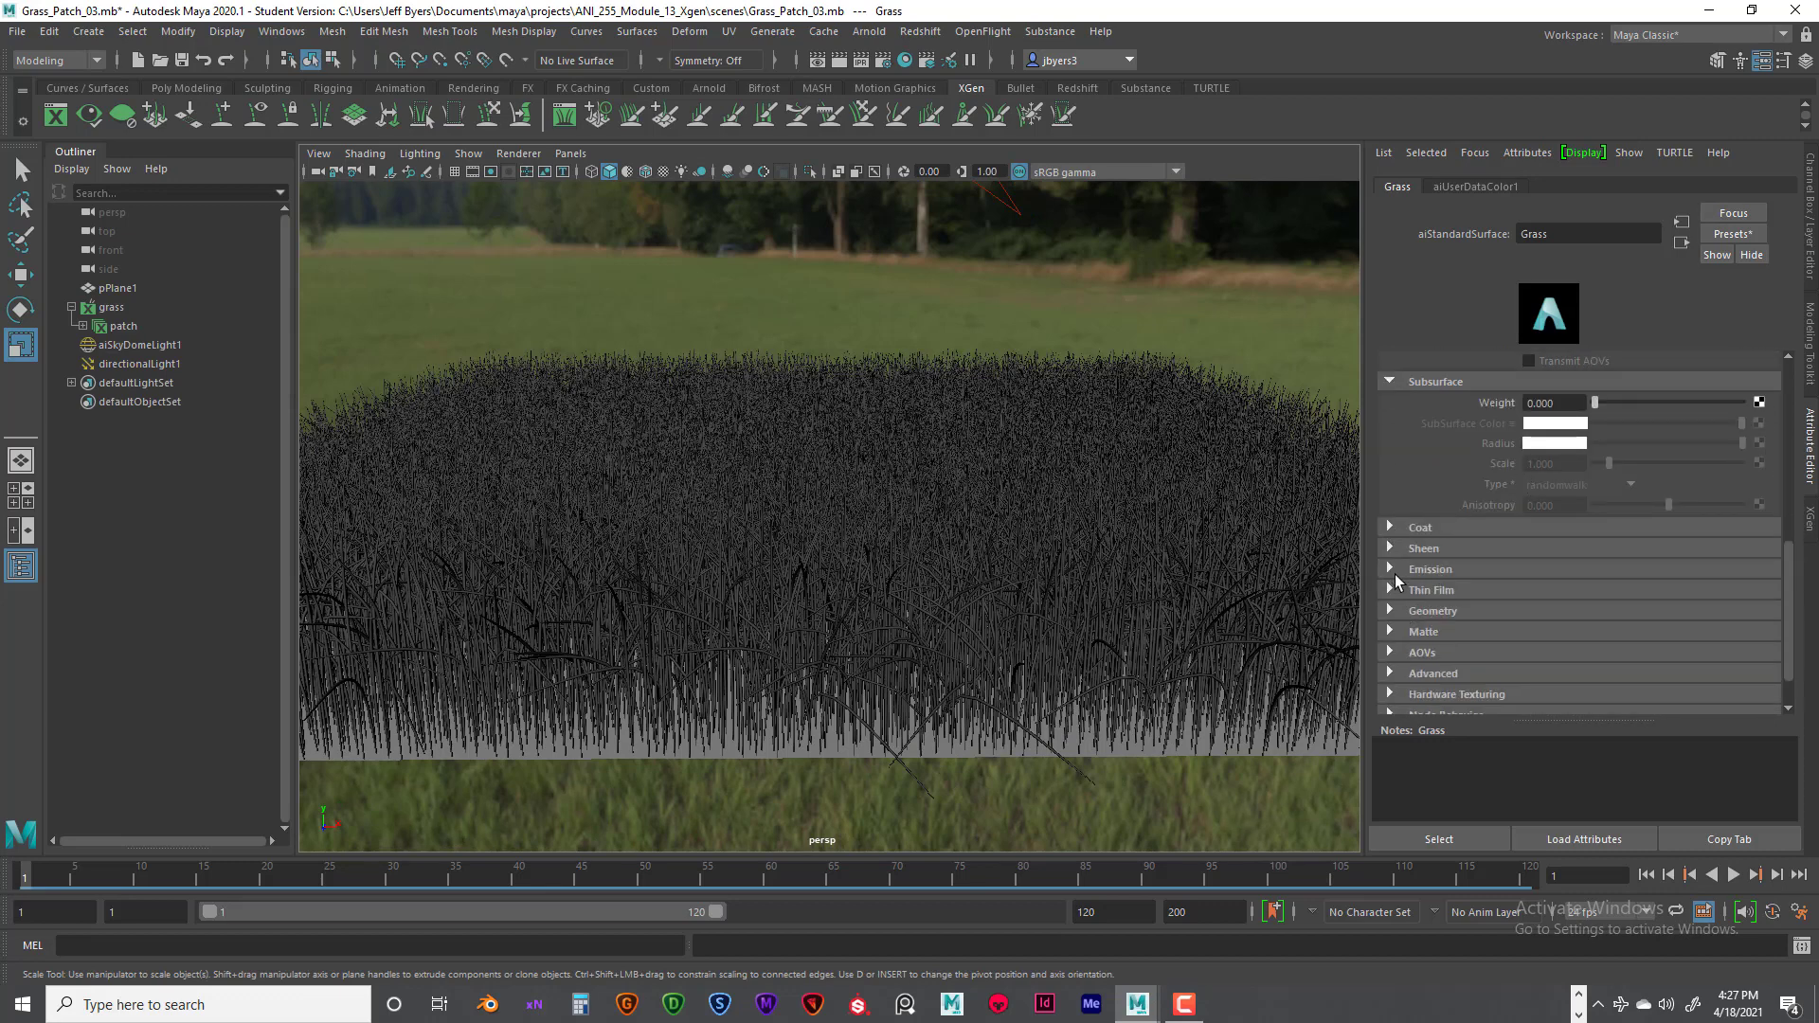
scroll(1453, 554, "up", 5)
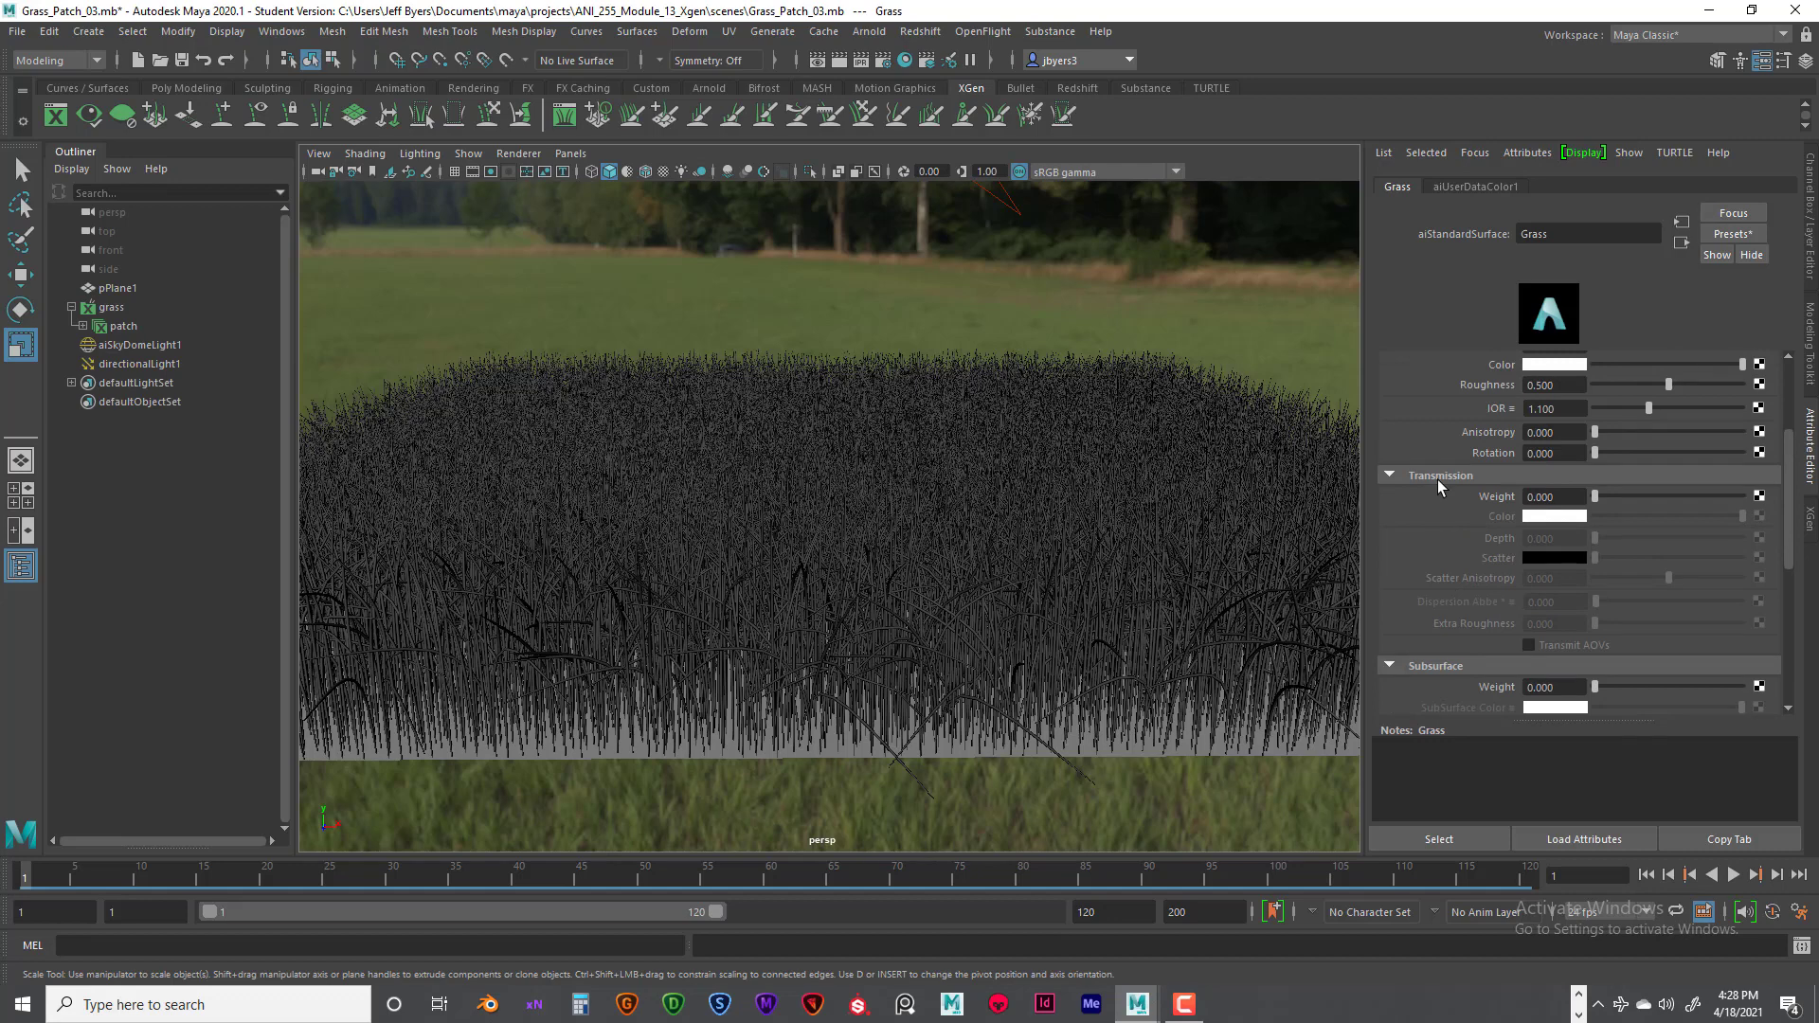
scroll(1437, 480, "up", 2)
scroll(1431, 464, "down", 8)
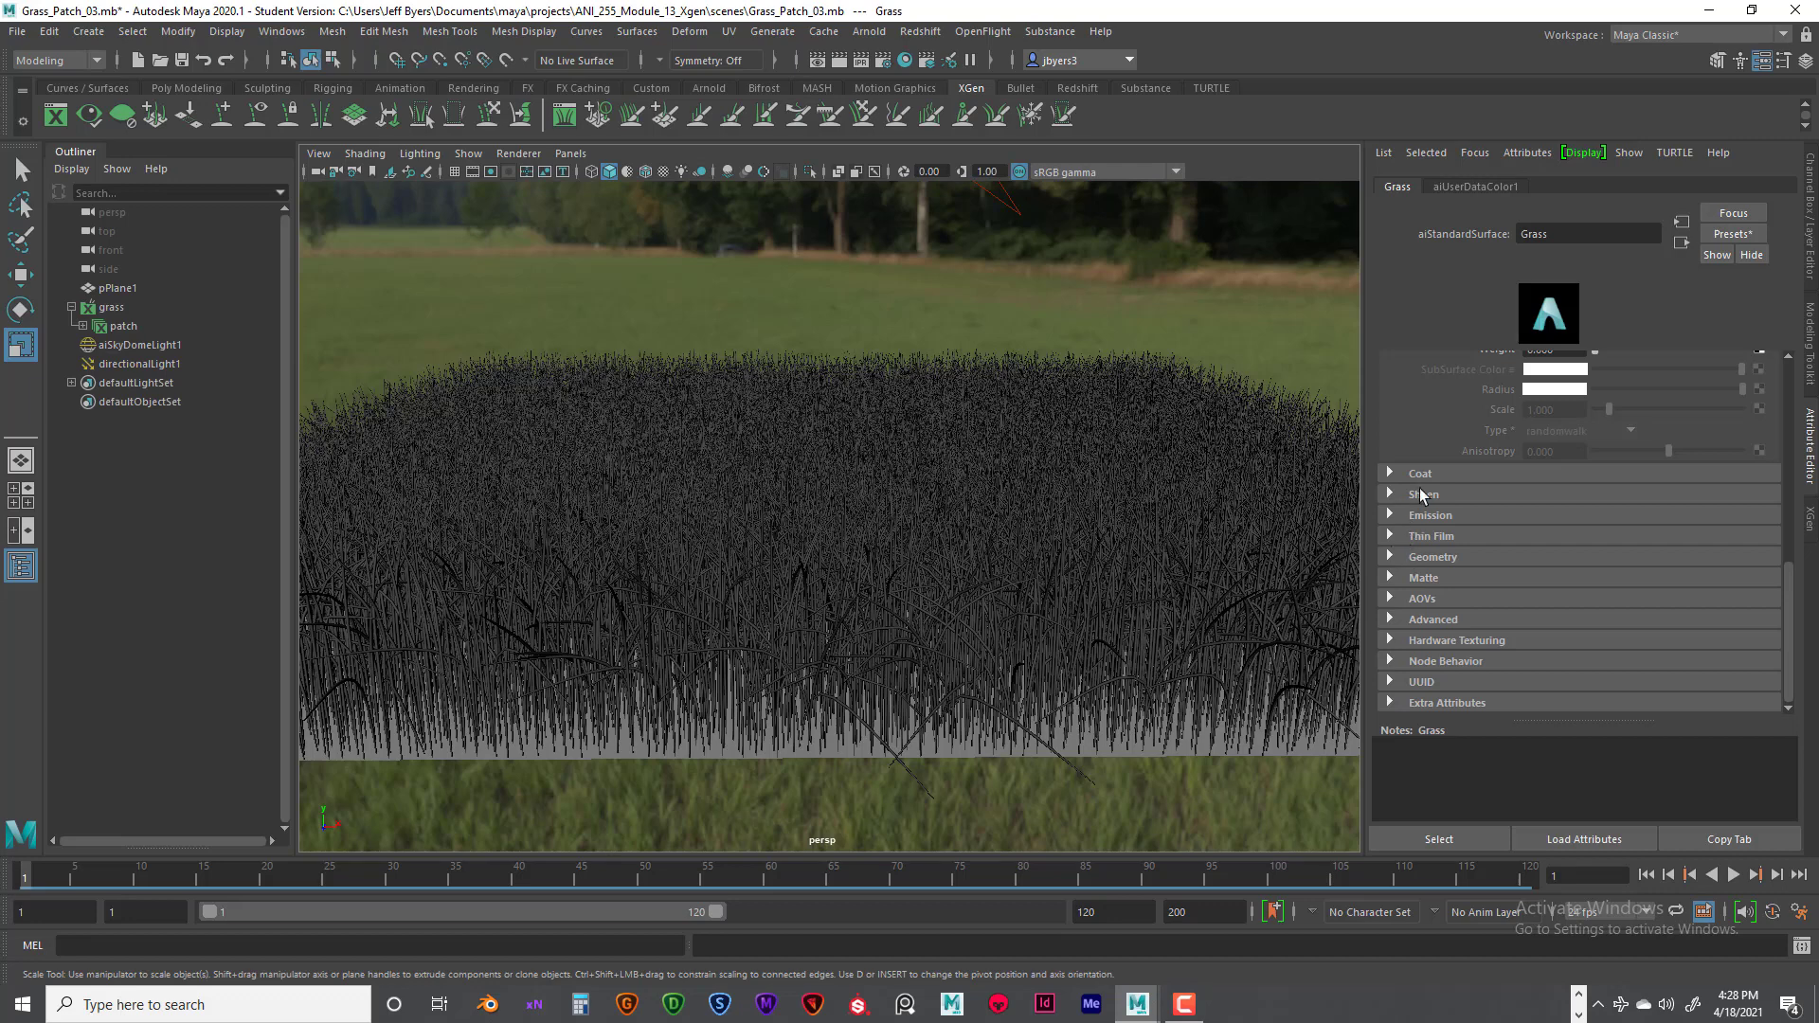
scroll(1429, 512, "up", 2)
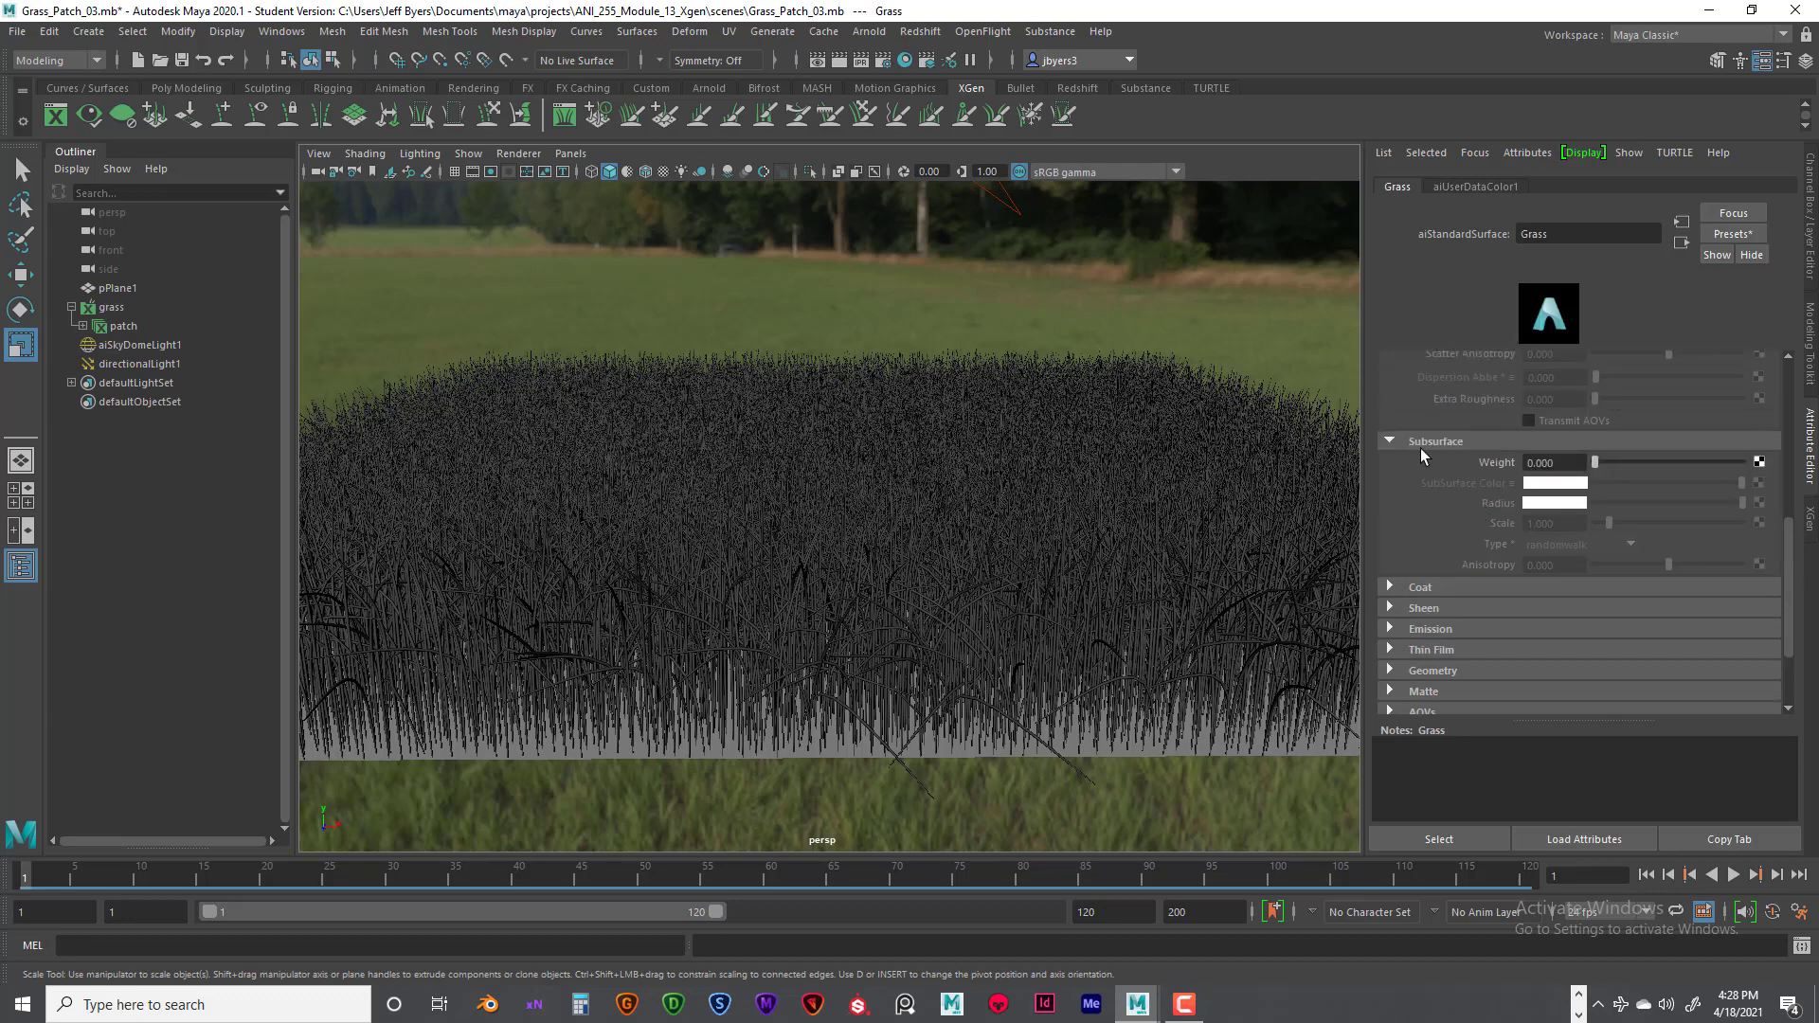
scroll(1464, 507, "up", 10)
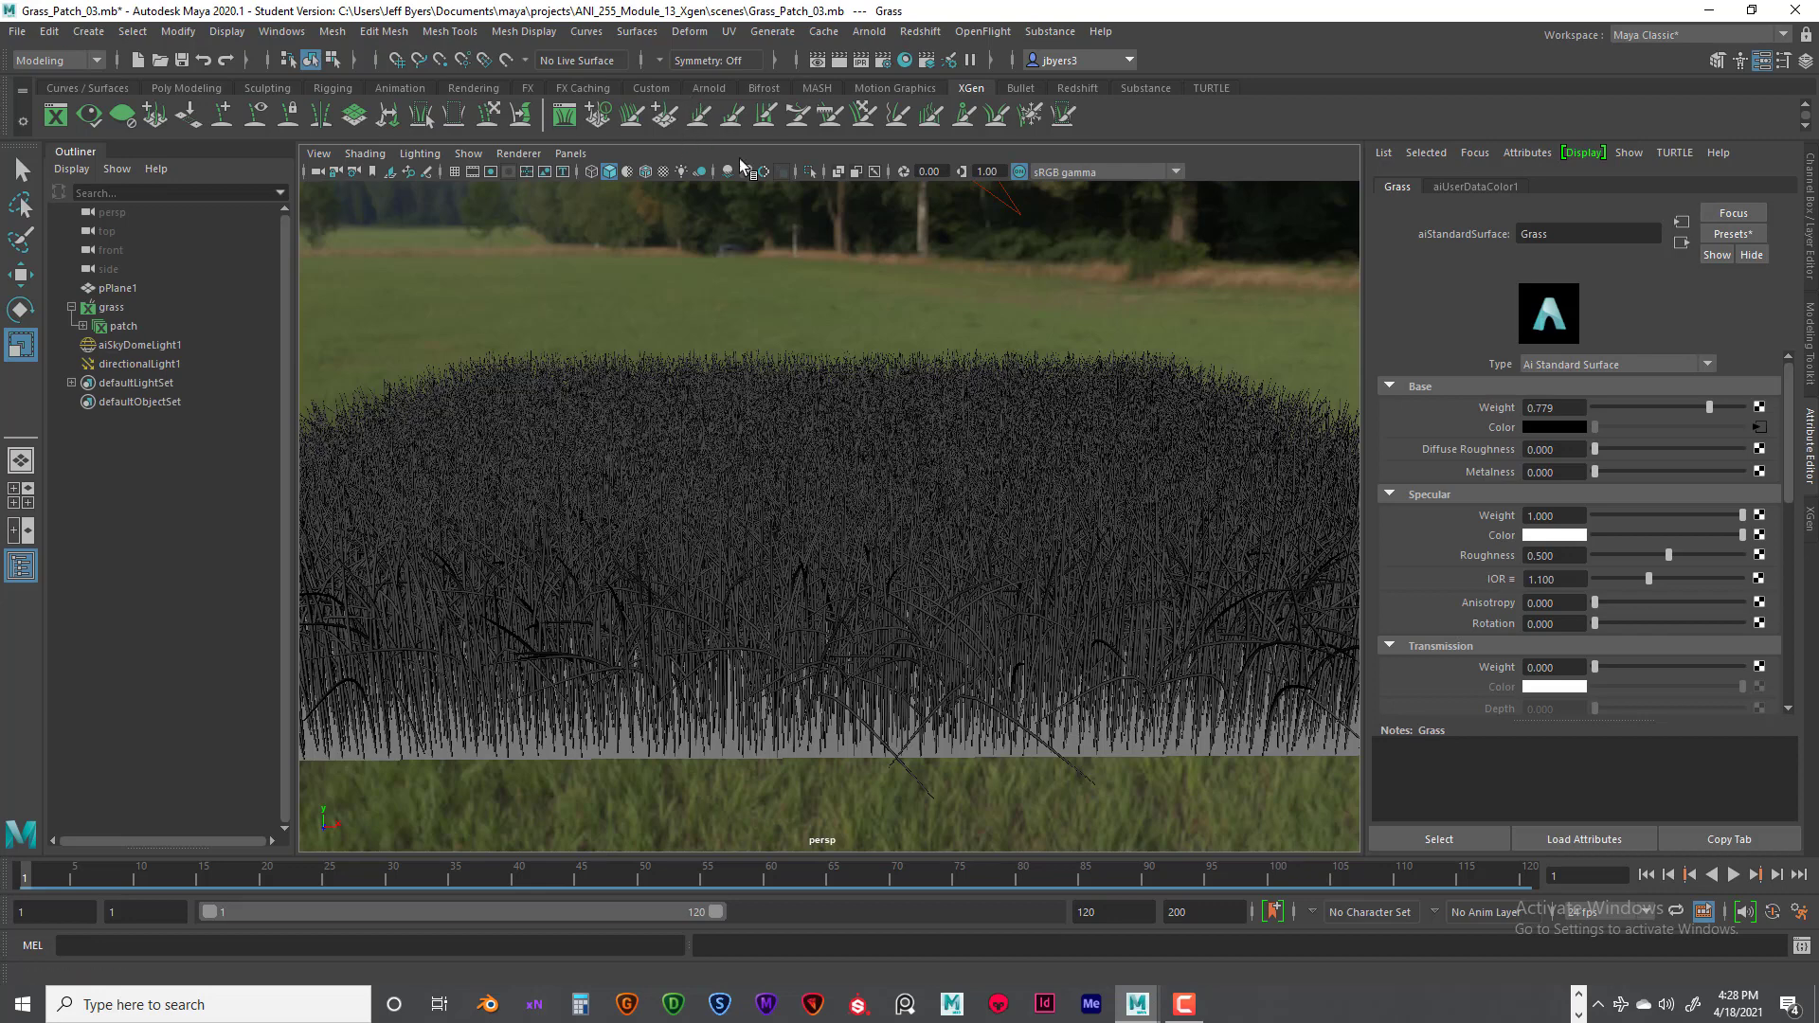
- Render the grass patch with Arnold, keep the image for comparison, and minimize the Render View
left_click(837, 62)
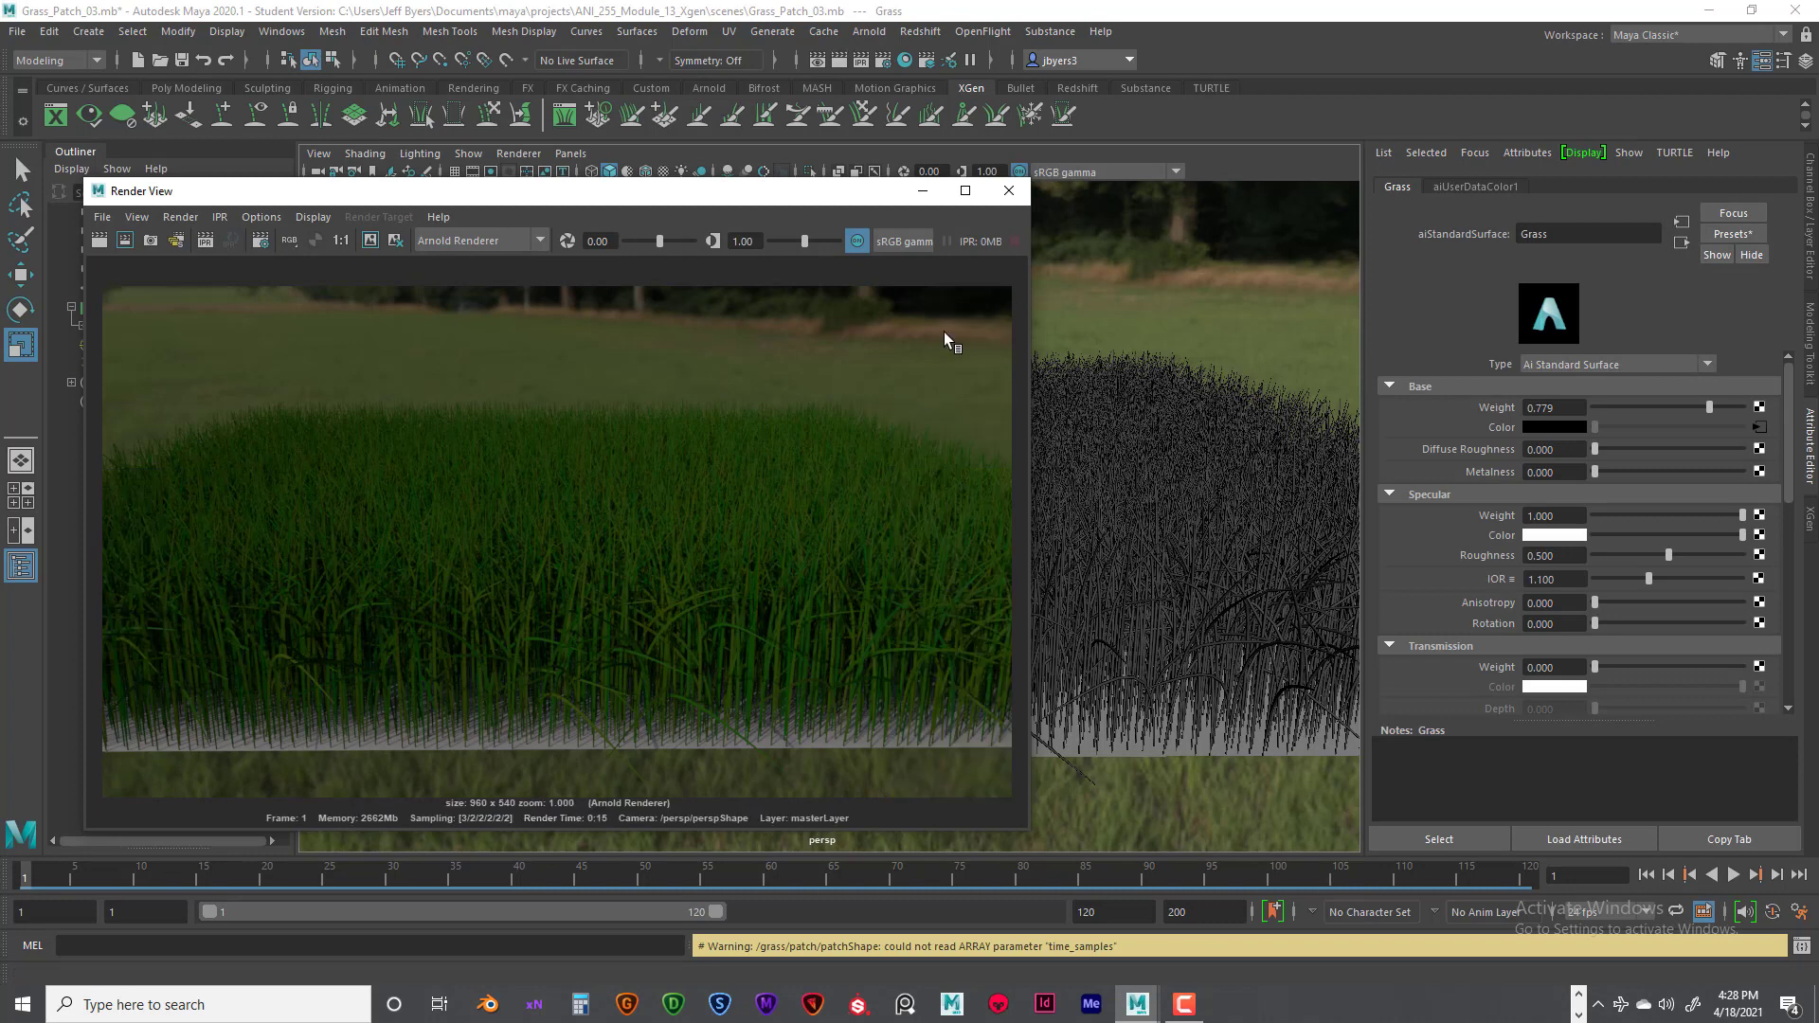
left_click(368, 239)
left_click(922, 191)
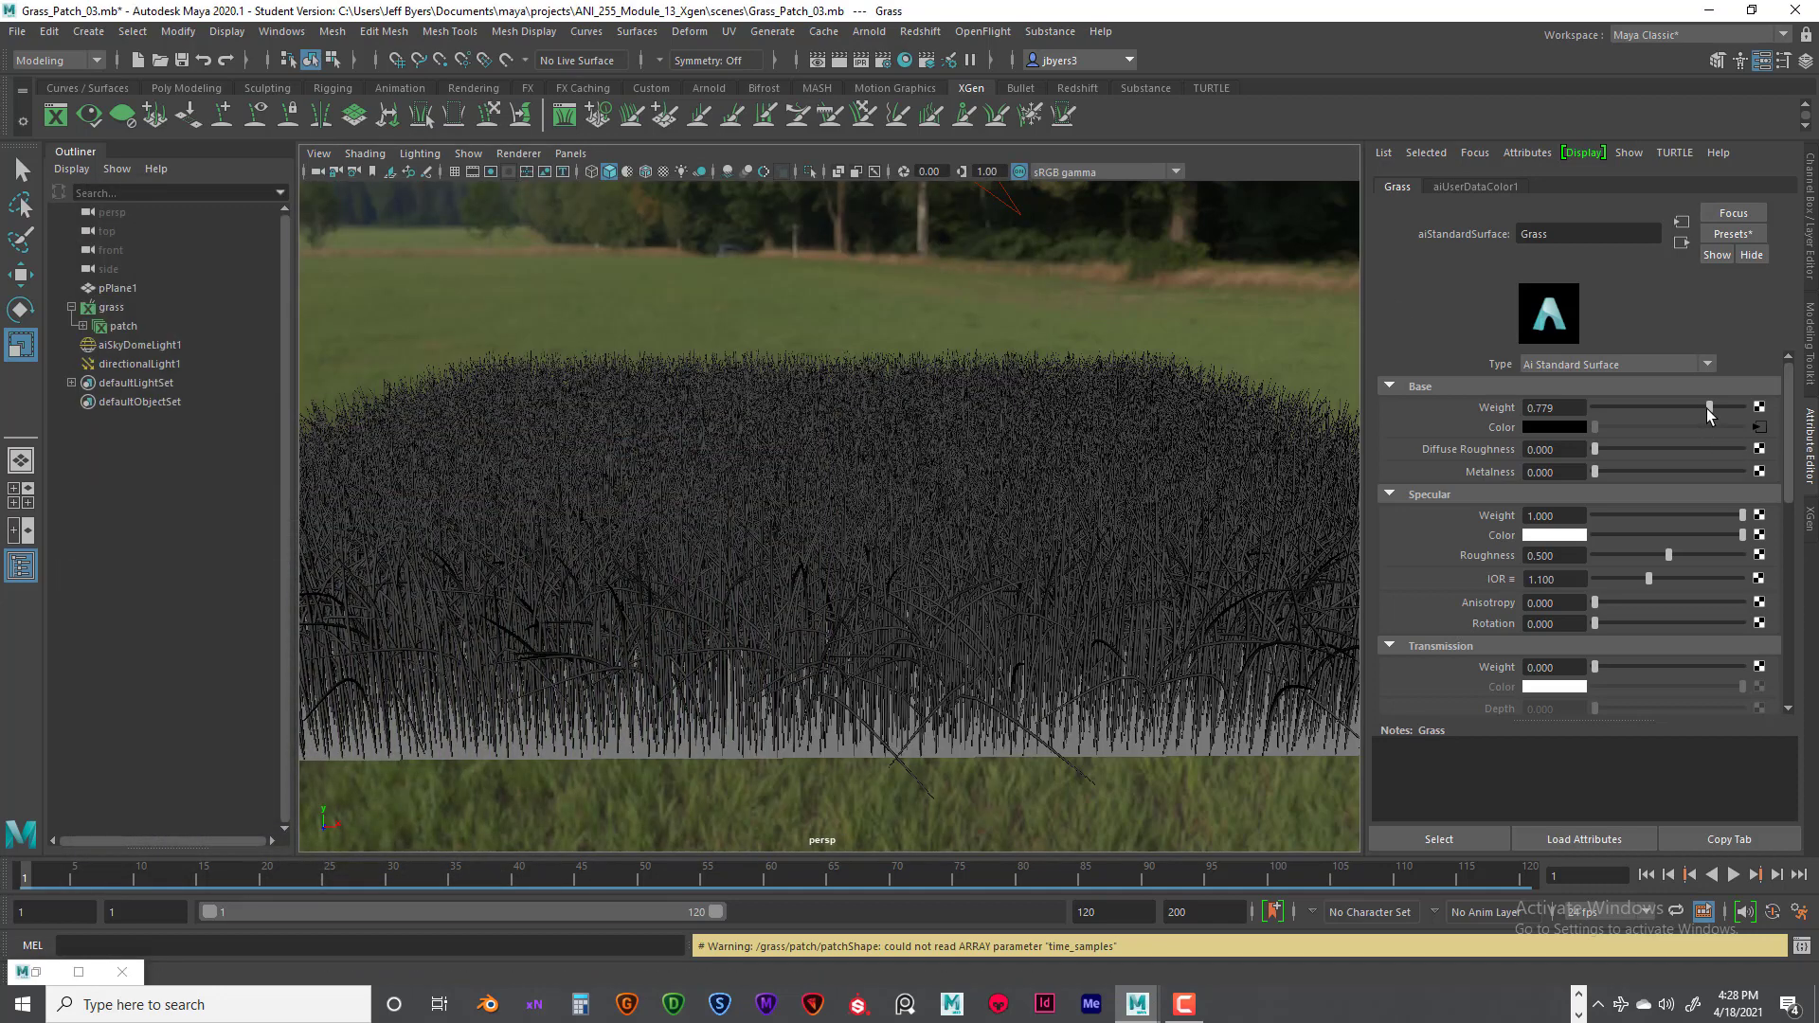
- Set the Grass material's base weight to 0.5
left_click_drag(1707, 407, 1509, 409)
type(".")
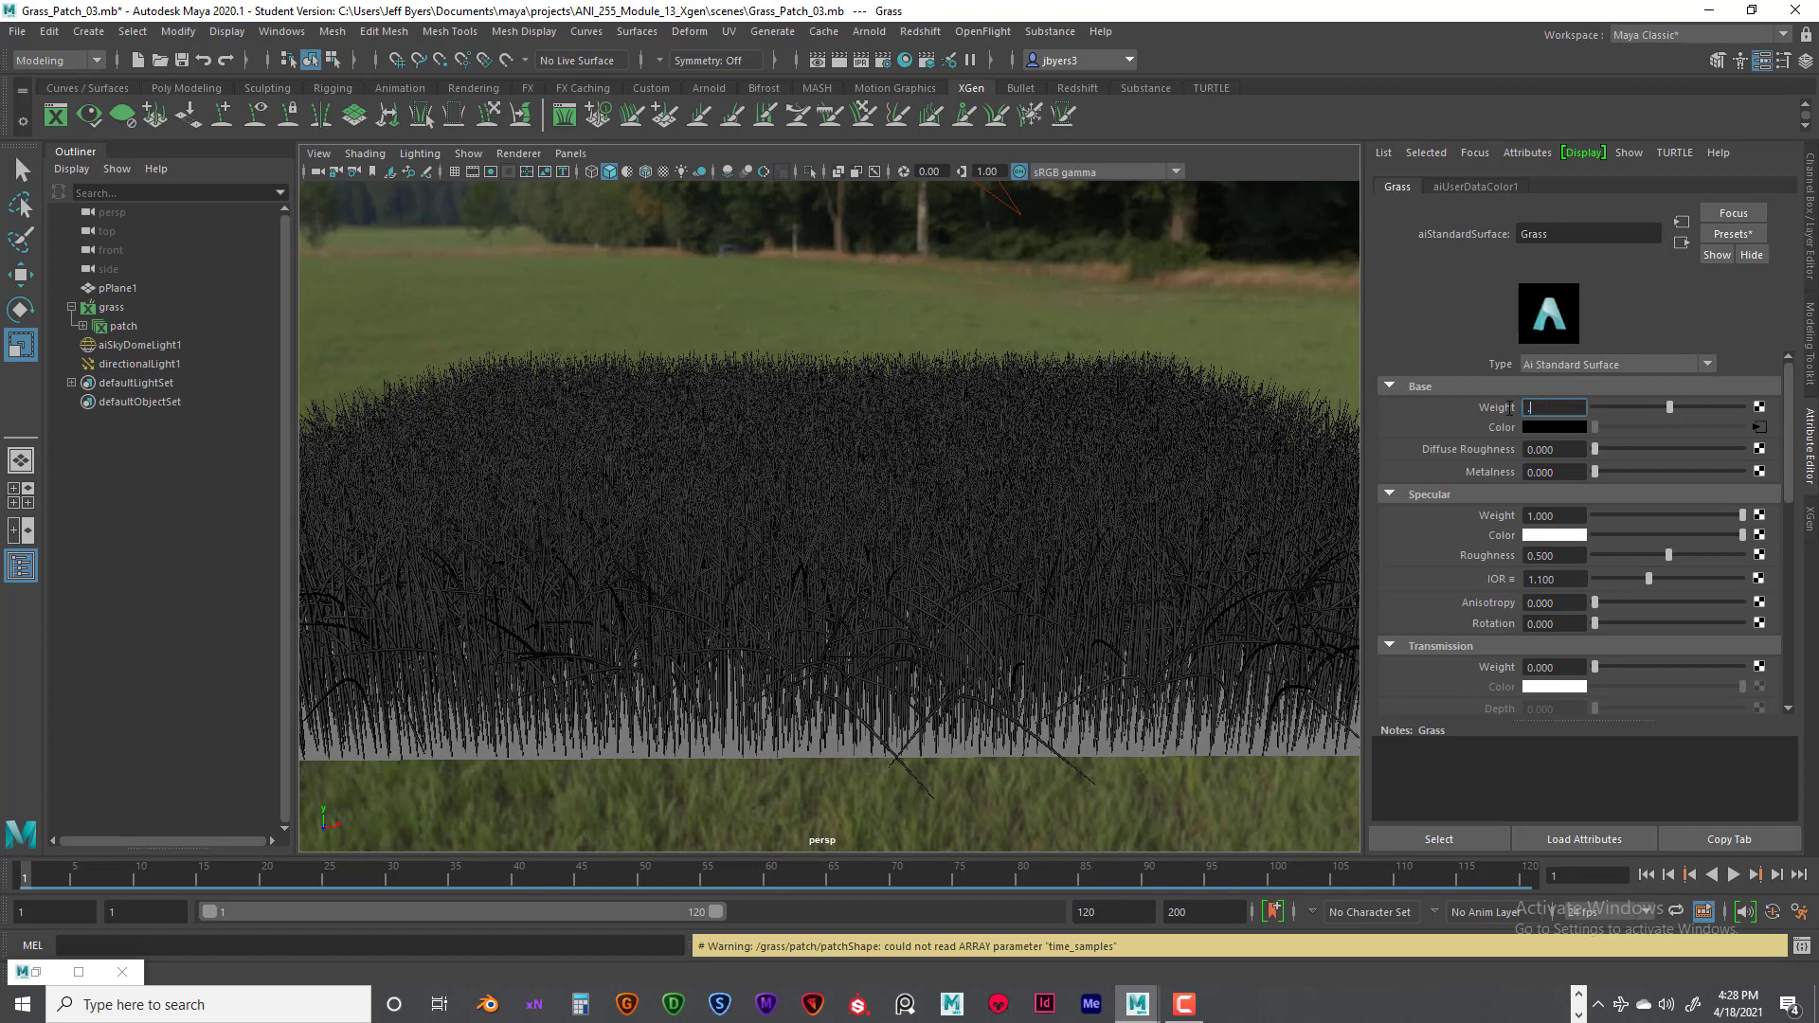
type("5")
key("Return")
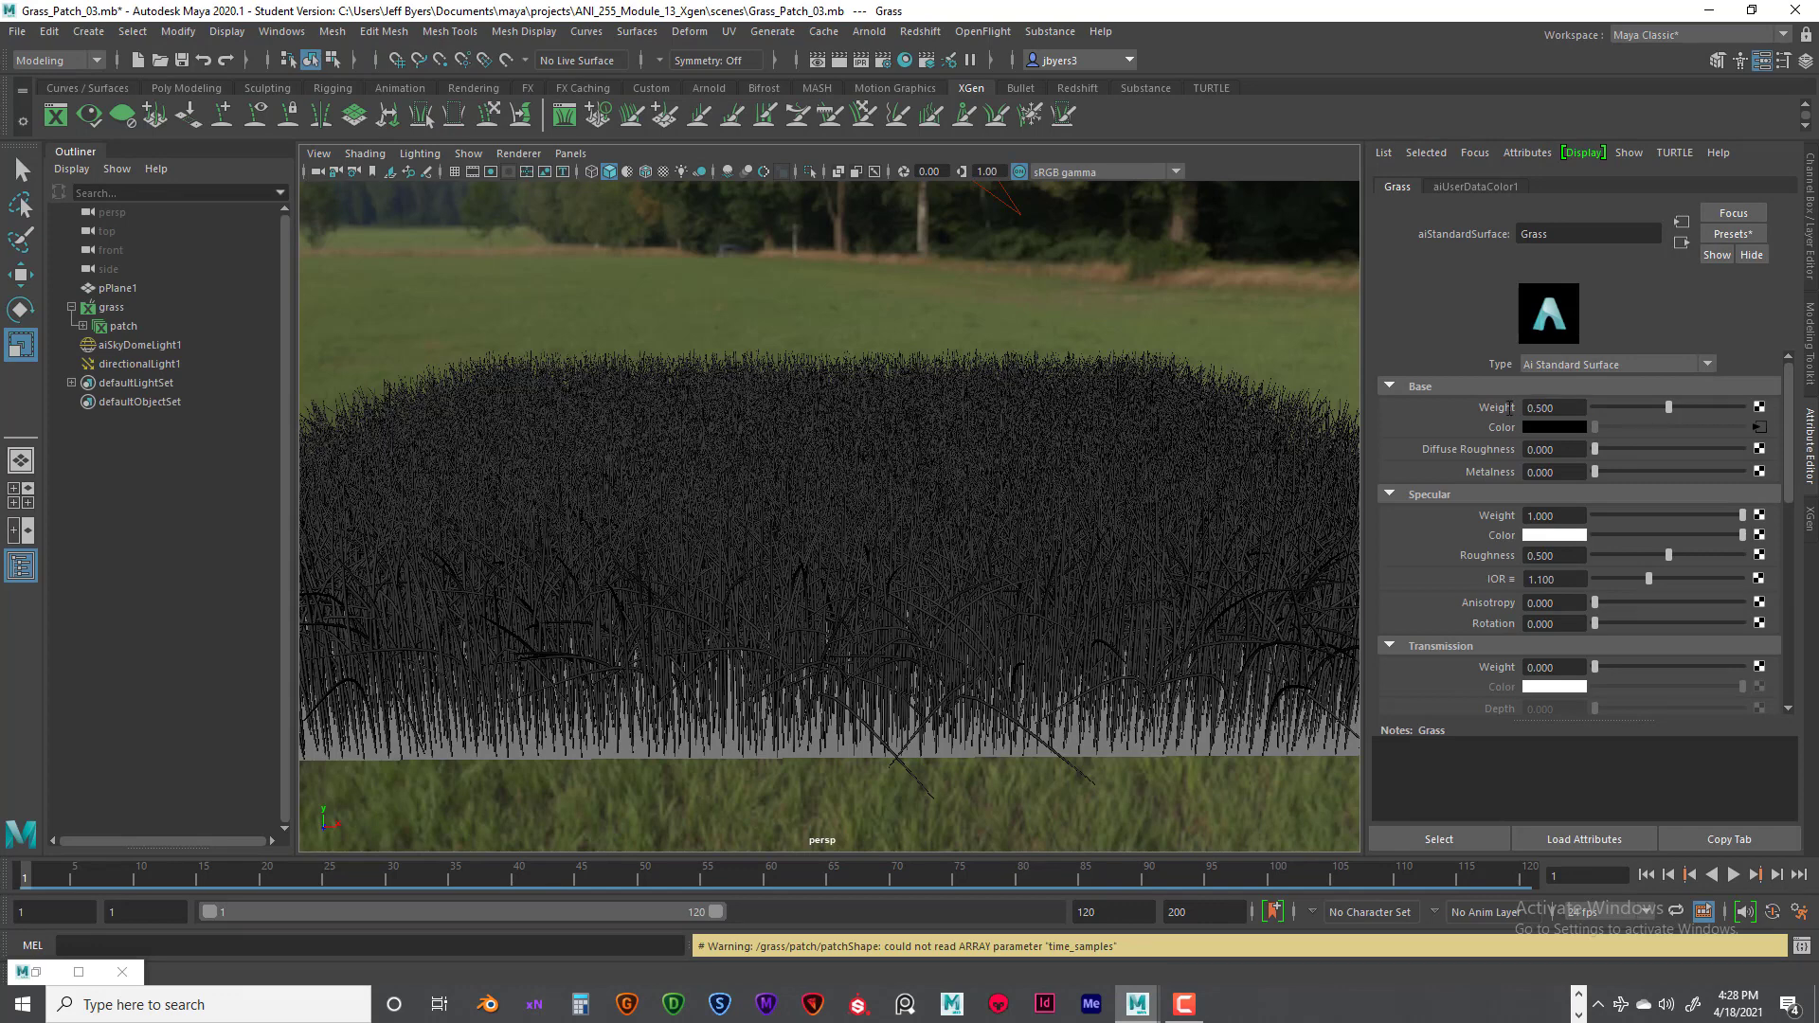
- Select the directional light and set both its intensity and its Arnold exposure to 1.2
left_click(1021, 228)
left_click_drag(1564, 420, 1529, 420)
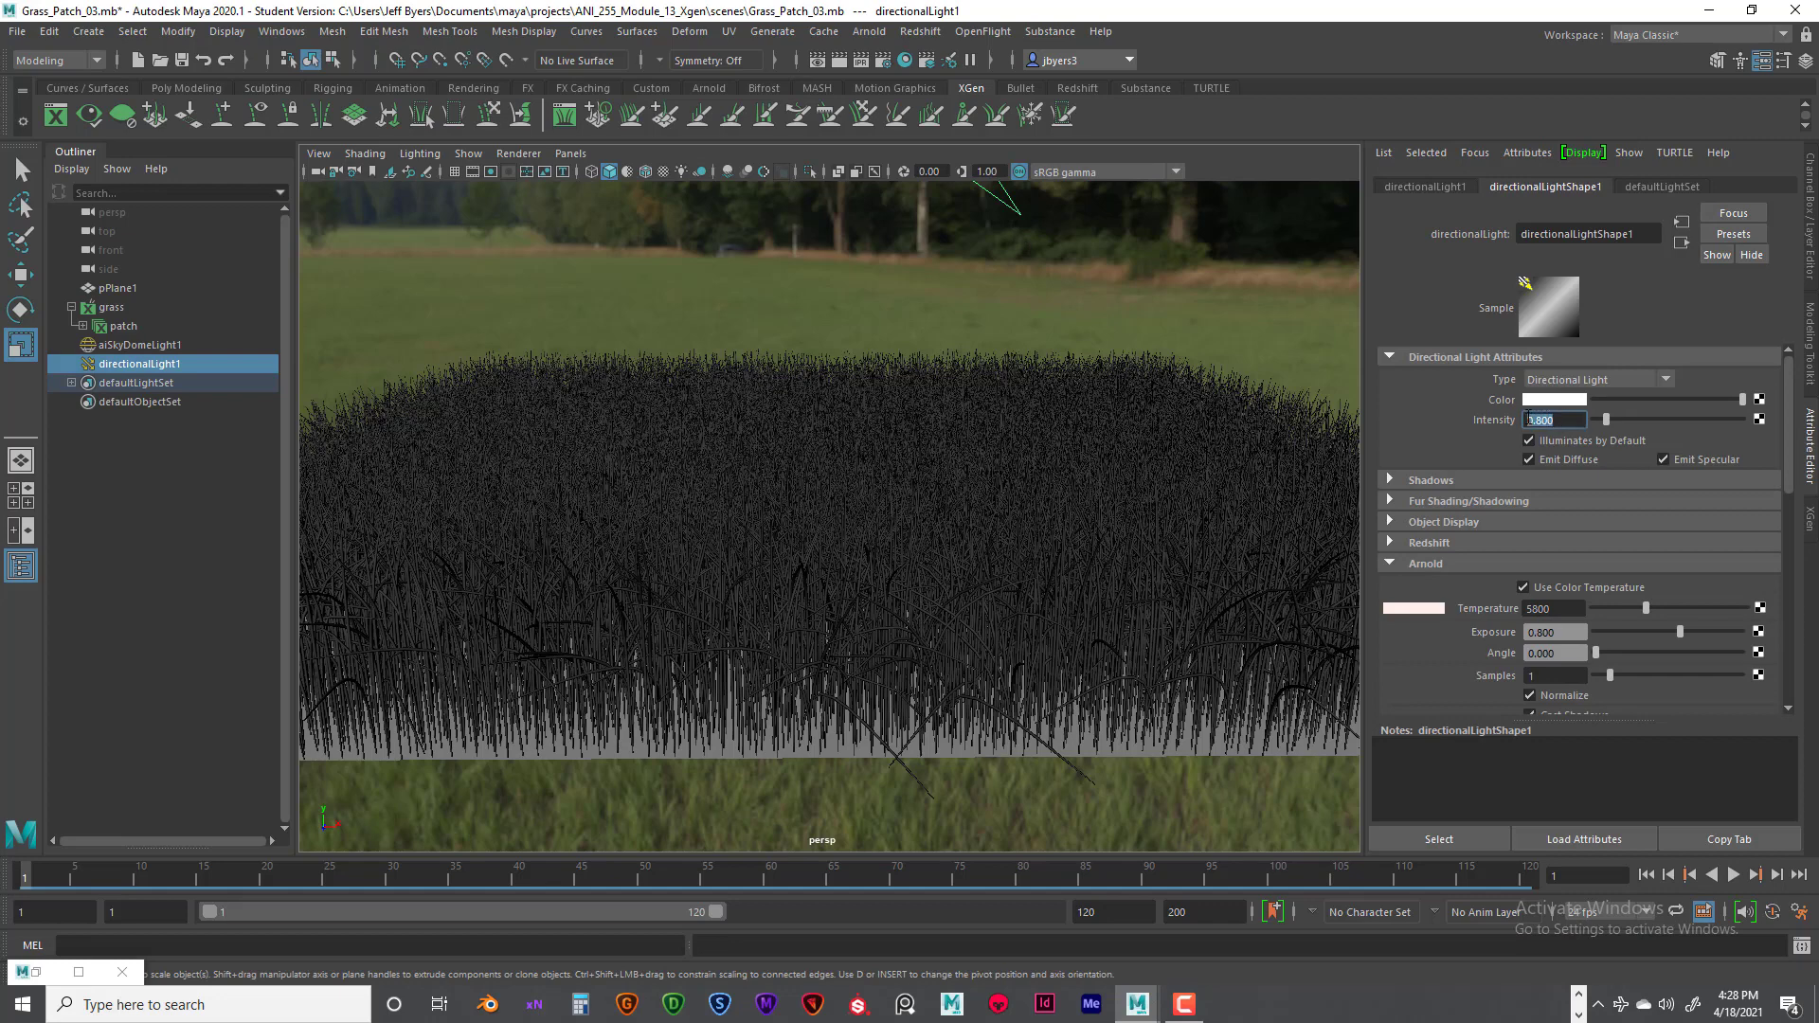
type("1.2")
key("Return")
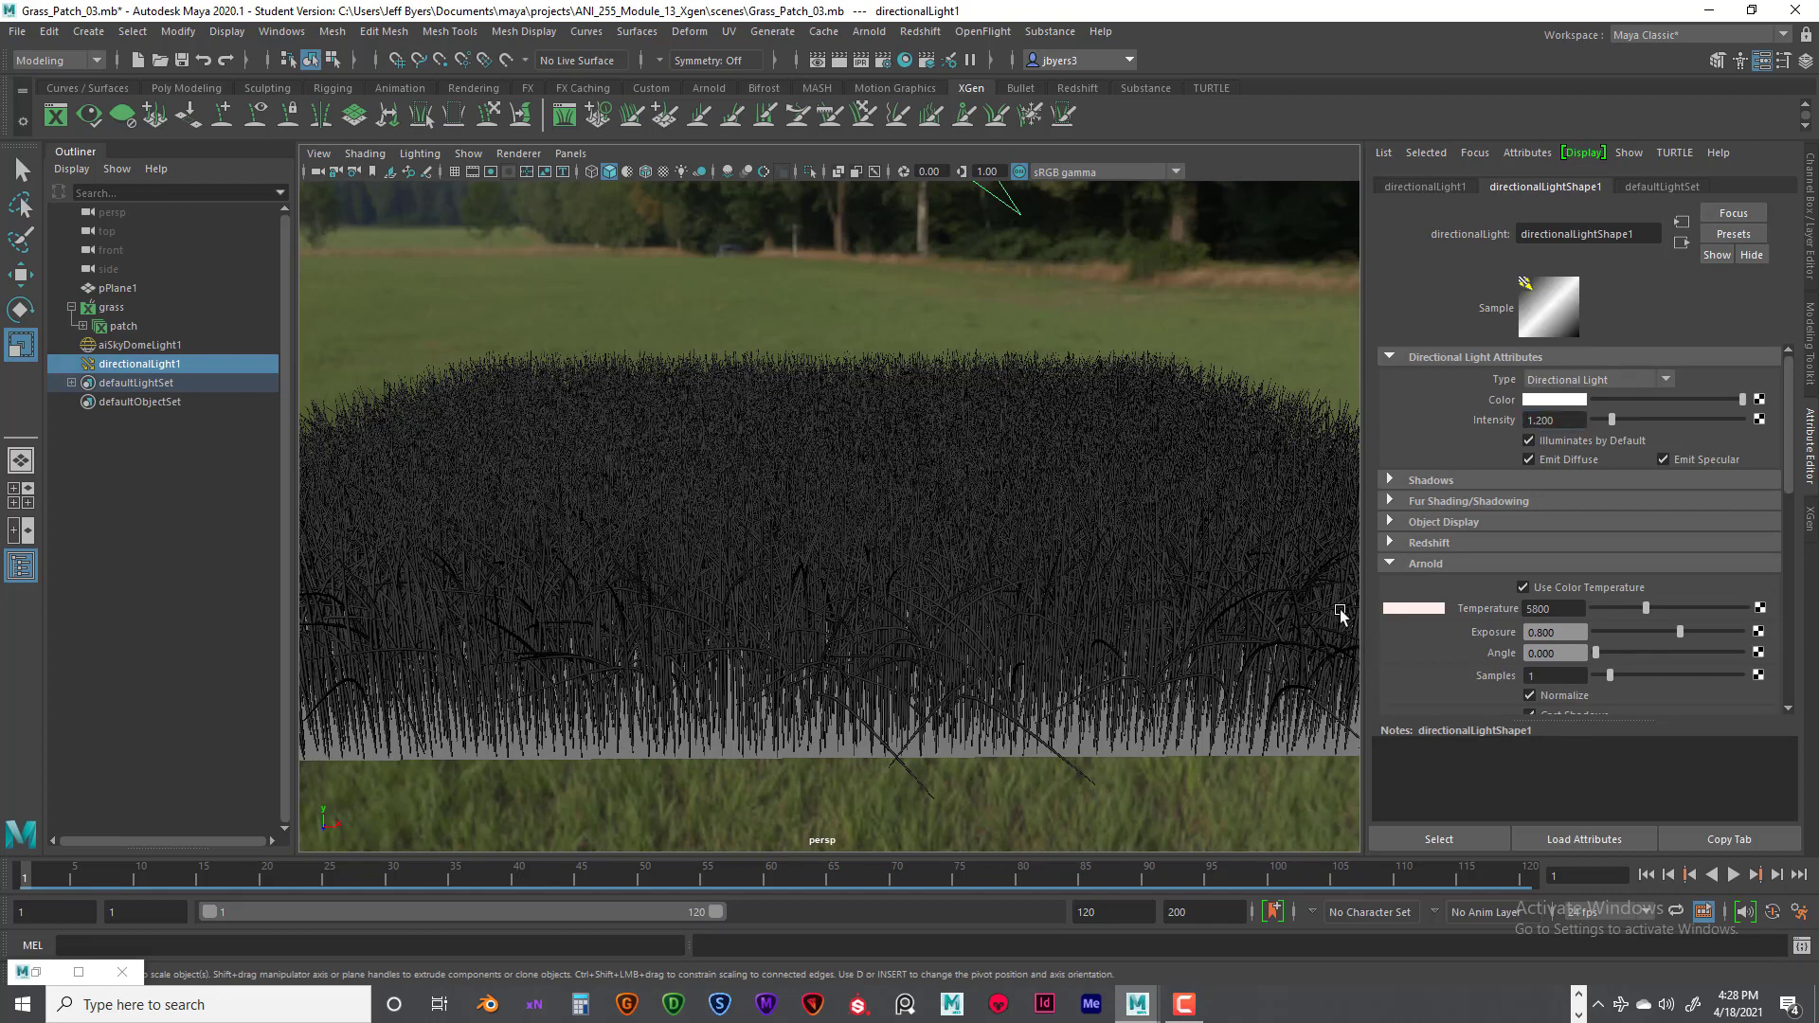
left_click_drag(1561, 637, 1527, 633)
type("1.2")
key("Return")
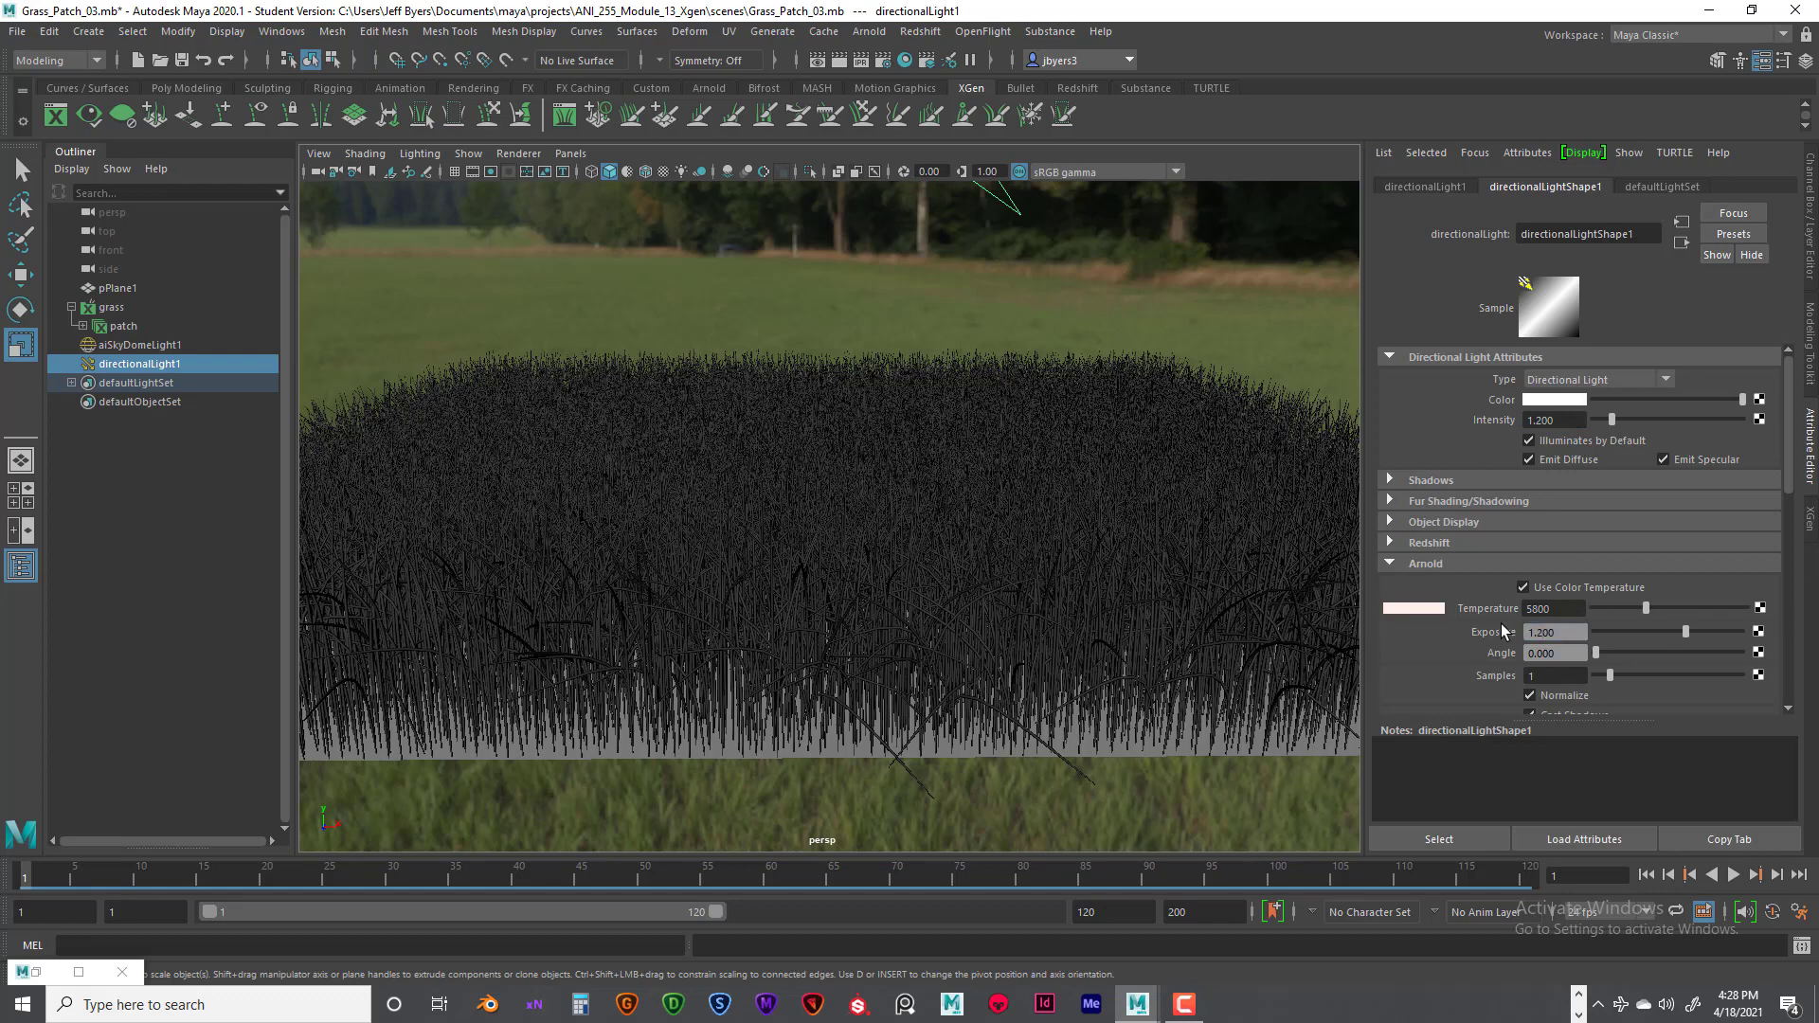
- Render the grass under the adjusted directional light, keep the image, compare it with the earlier render, and minimize the Render View
left_click(840, 61)
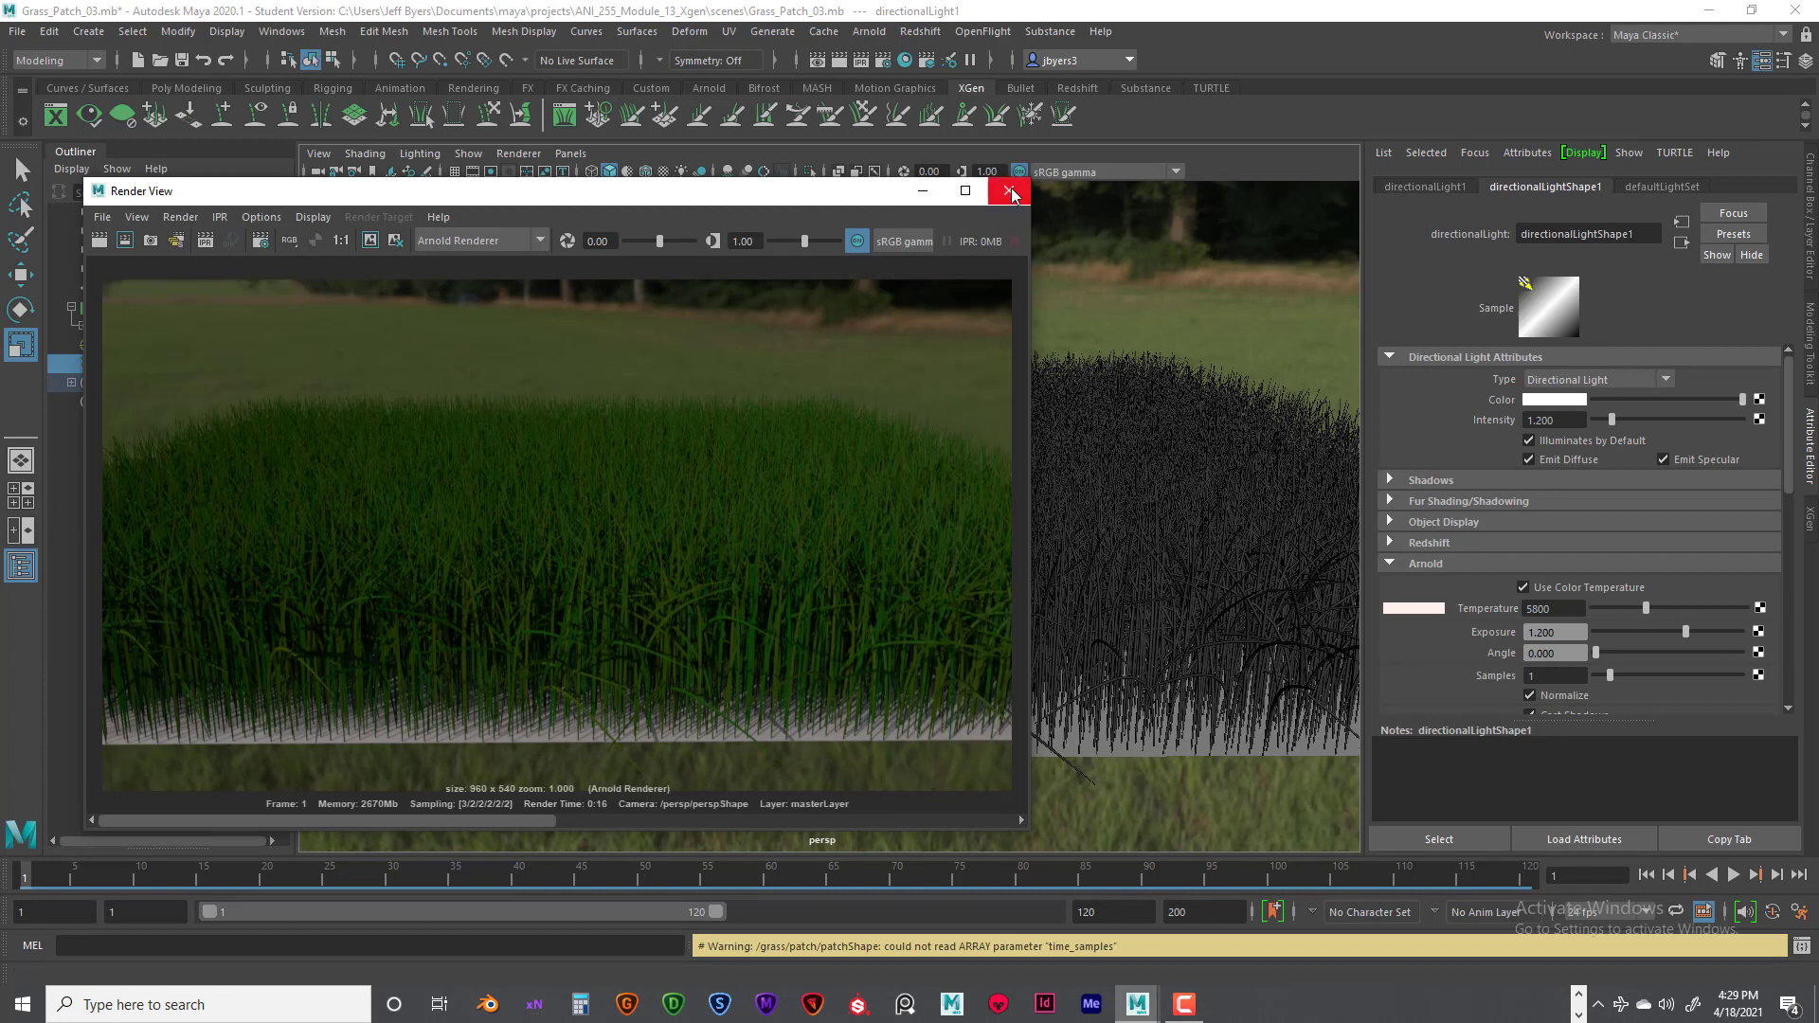
left_click(370, 240)
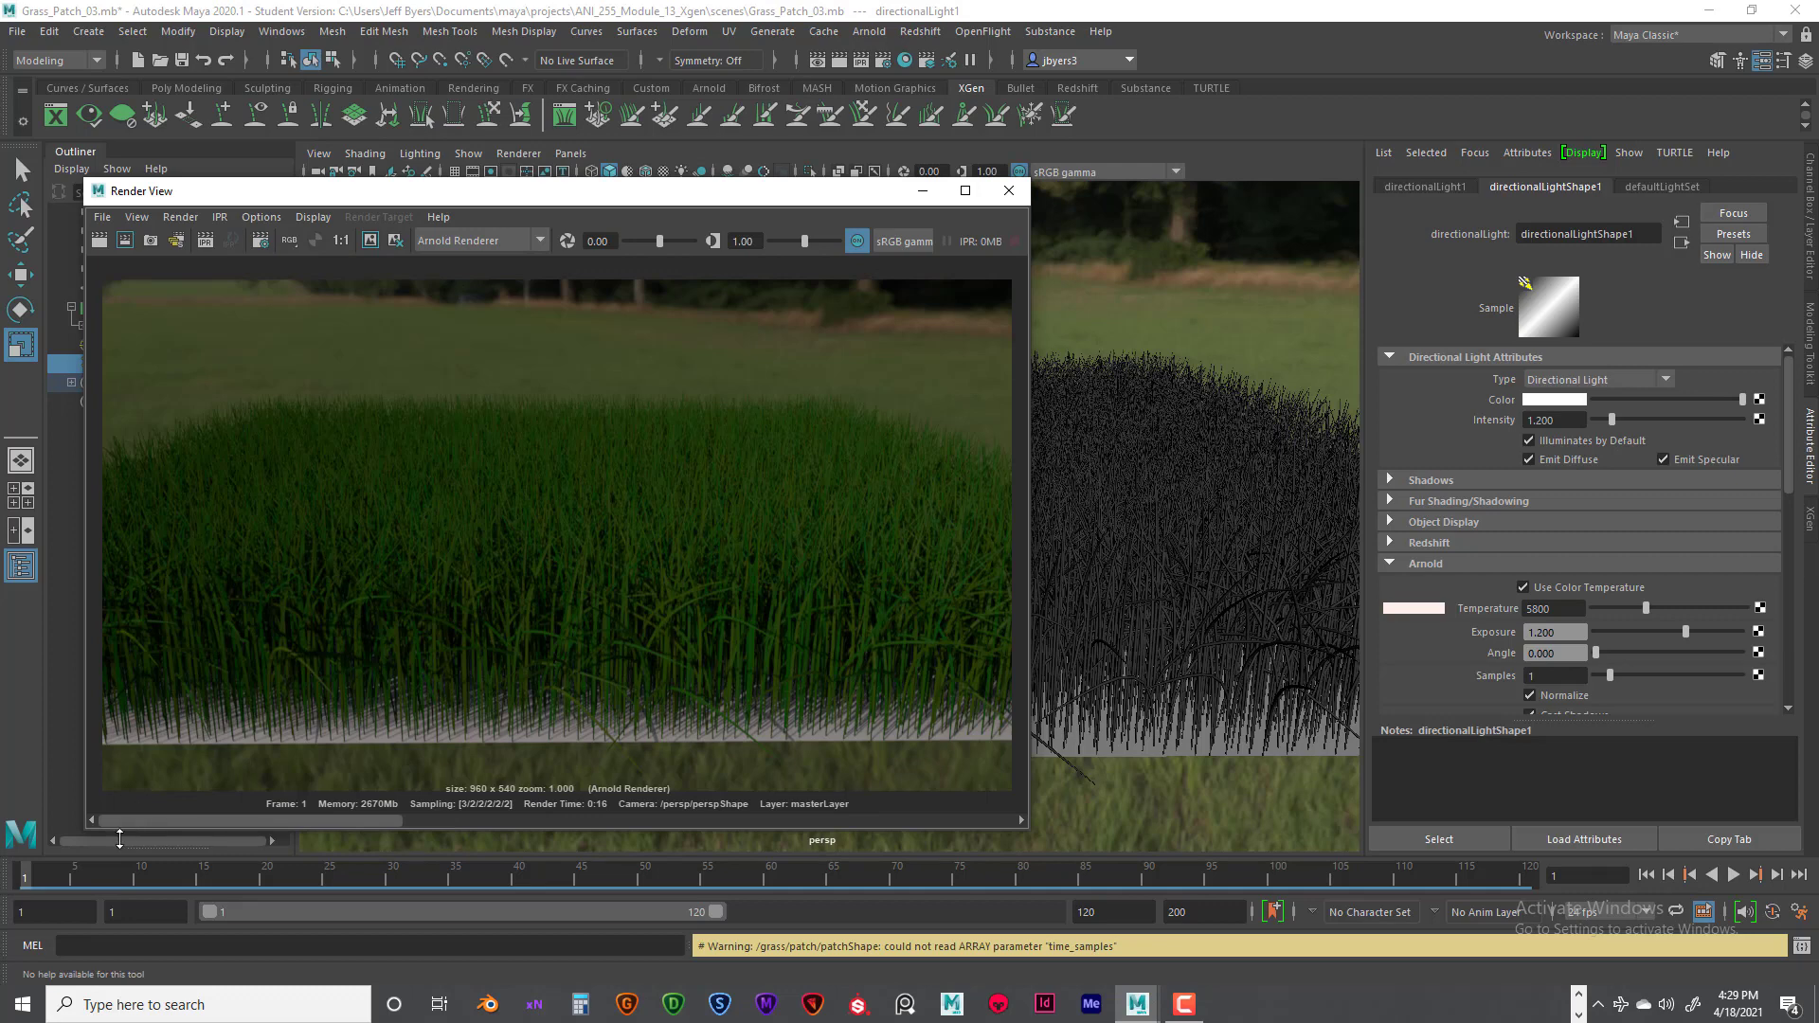
left_click_drag(150, 818, 261, 766)
left_click(924, 191)
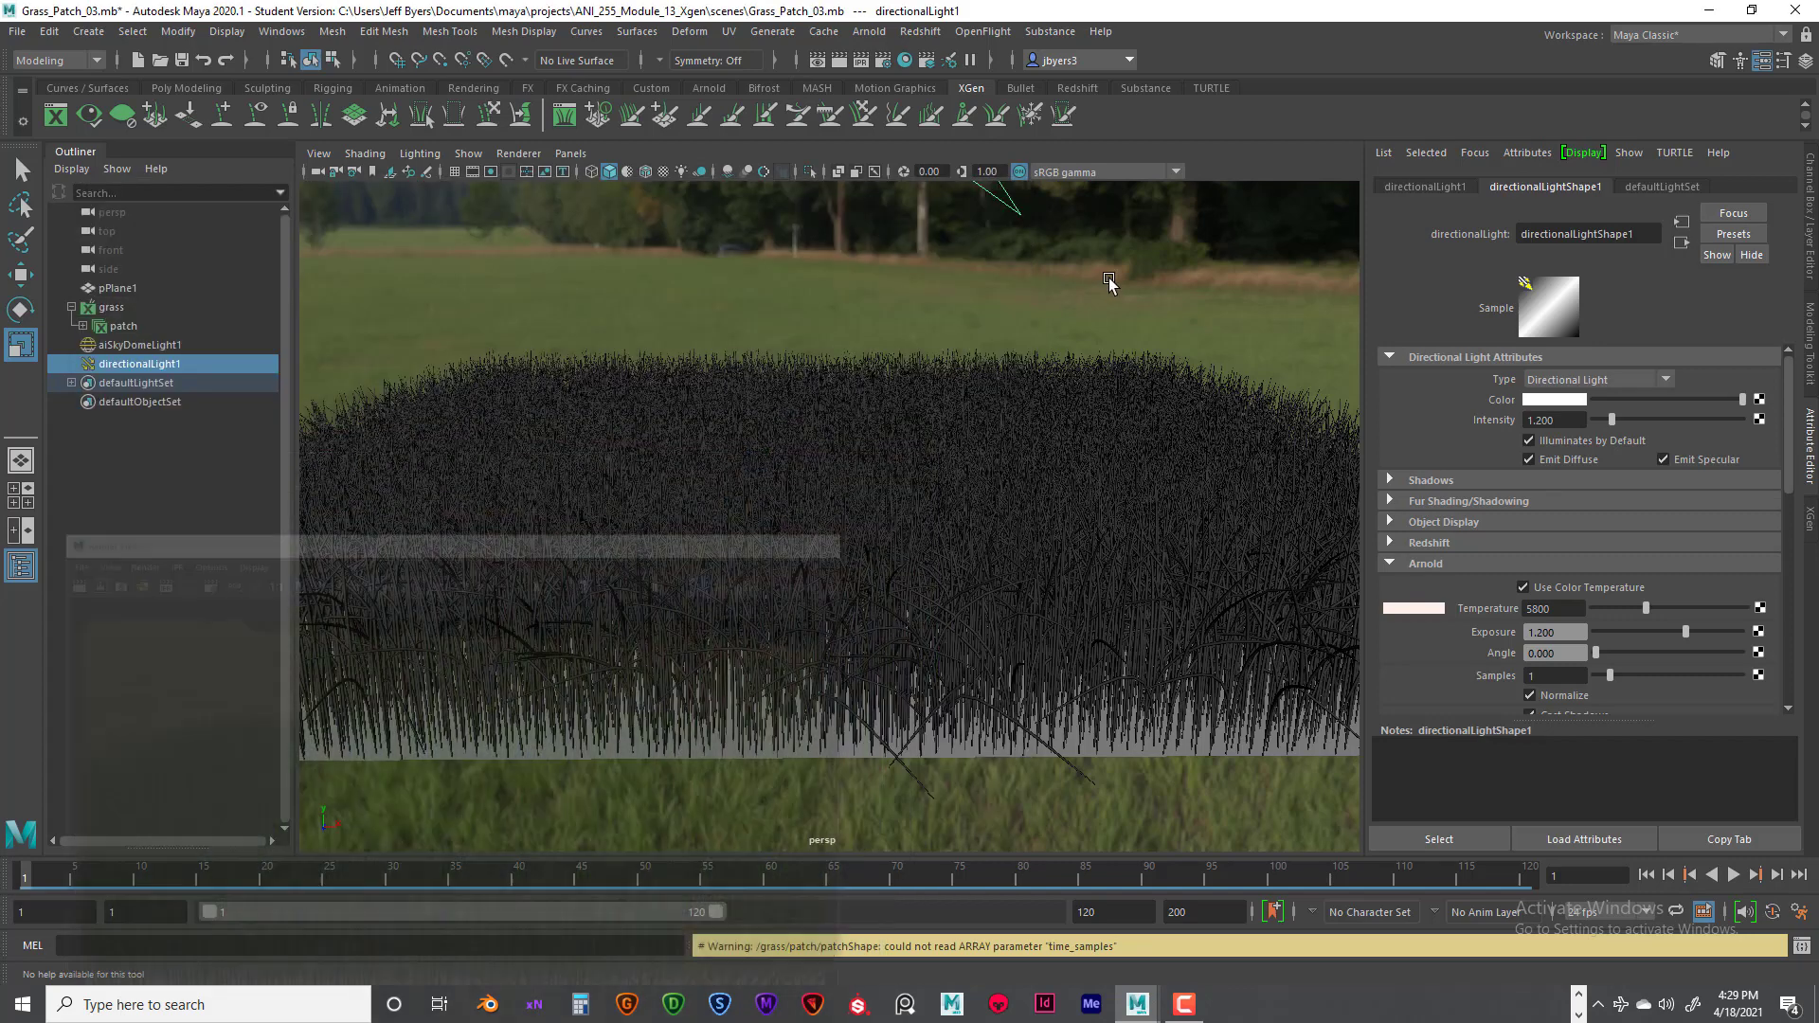
- Select the sky dome light and set its intensity and exposure to 1
left_click(1111, 282)
left_click_drag(1580, 404, 1498, 406)
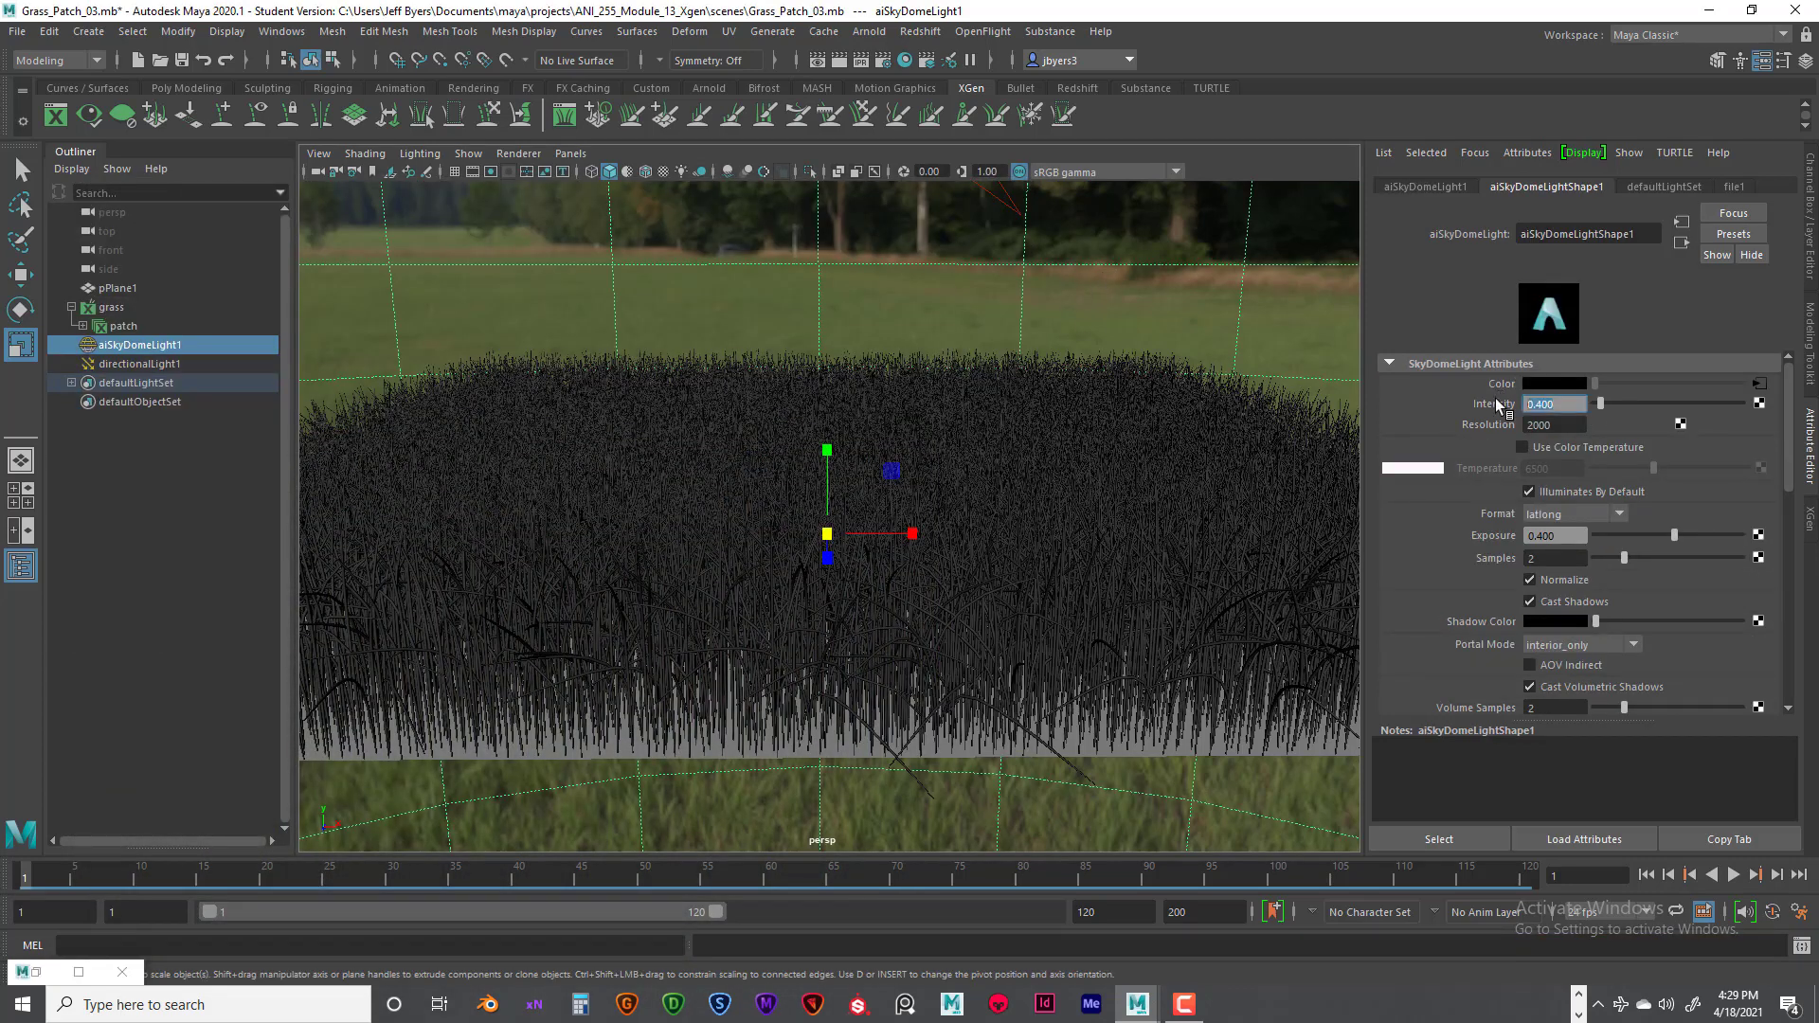
type("1")
key("Return")
key("Return")
- Render the grass with the adjusted sky dome light, keep and compare the image with previous renders, and close the Render View
left_click(839, 60)
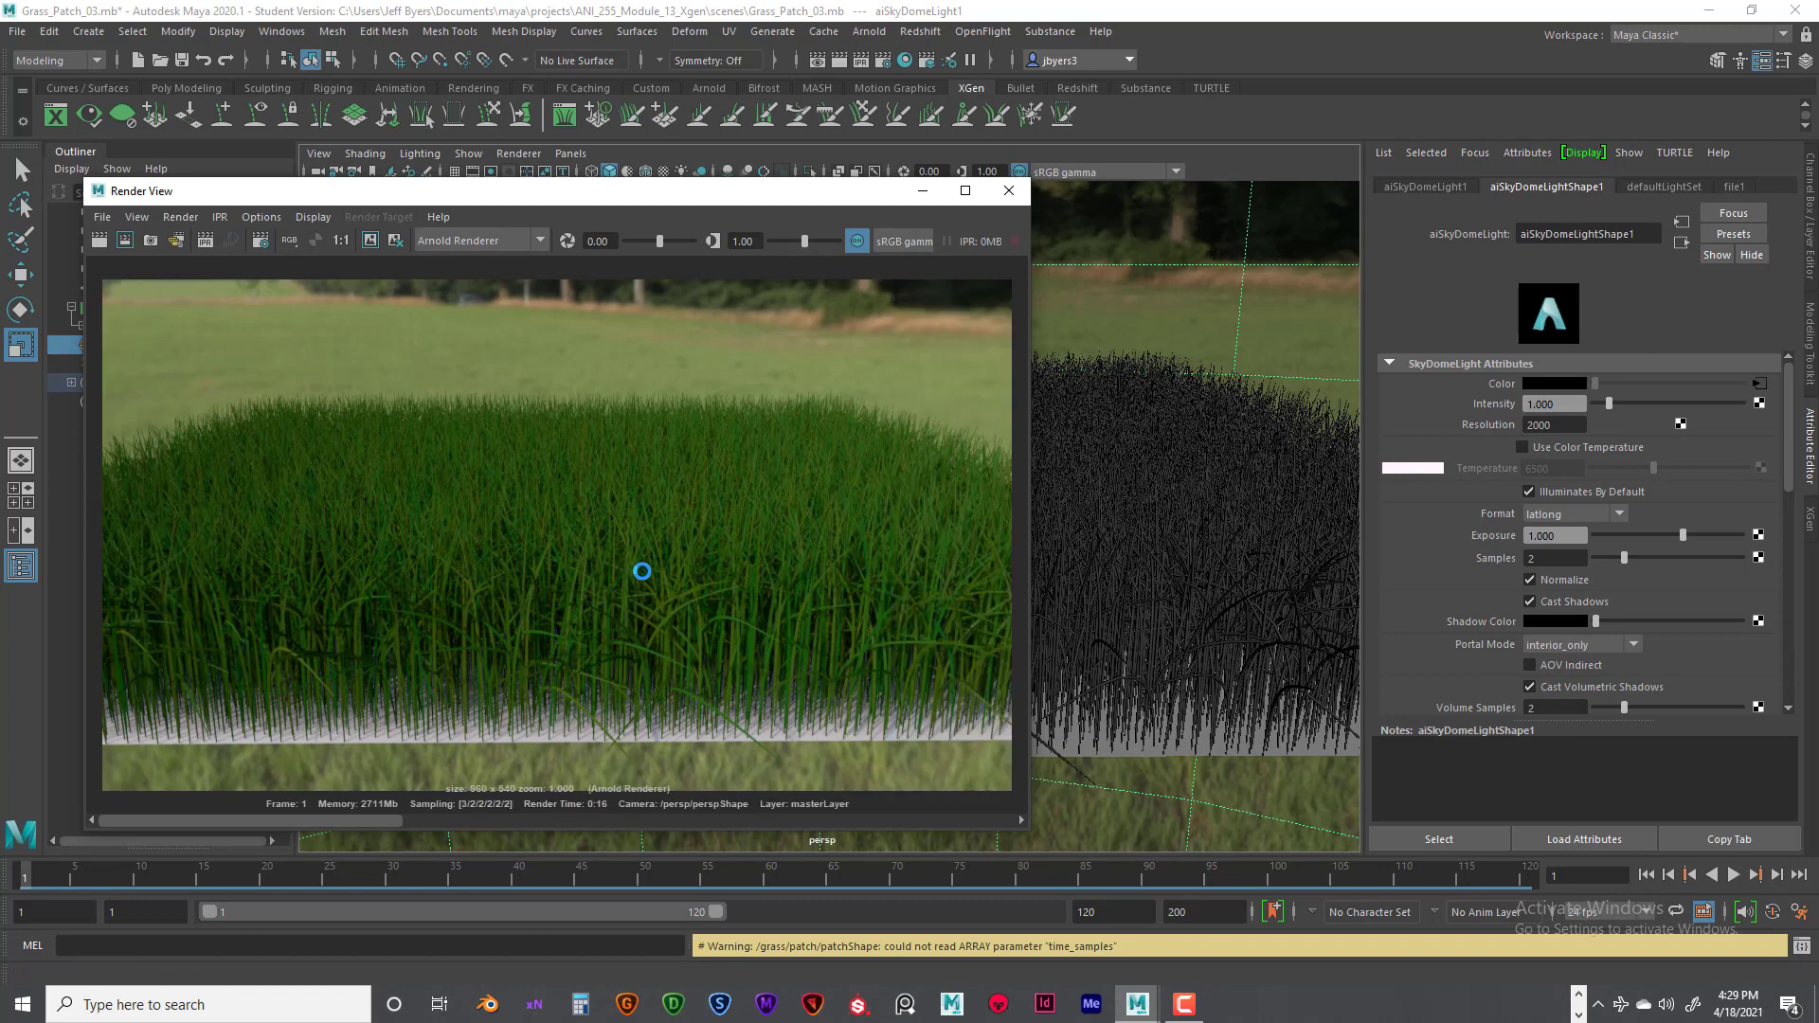
left_click(368, 239)
left_click_drag(185, 819, 379, 517)
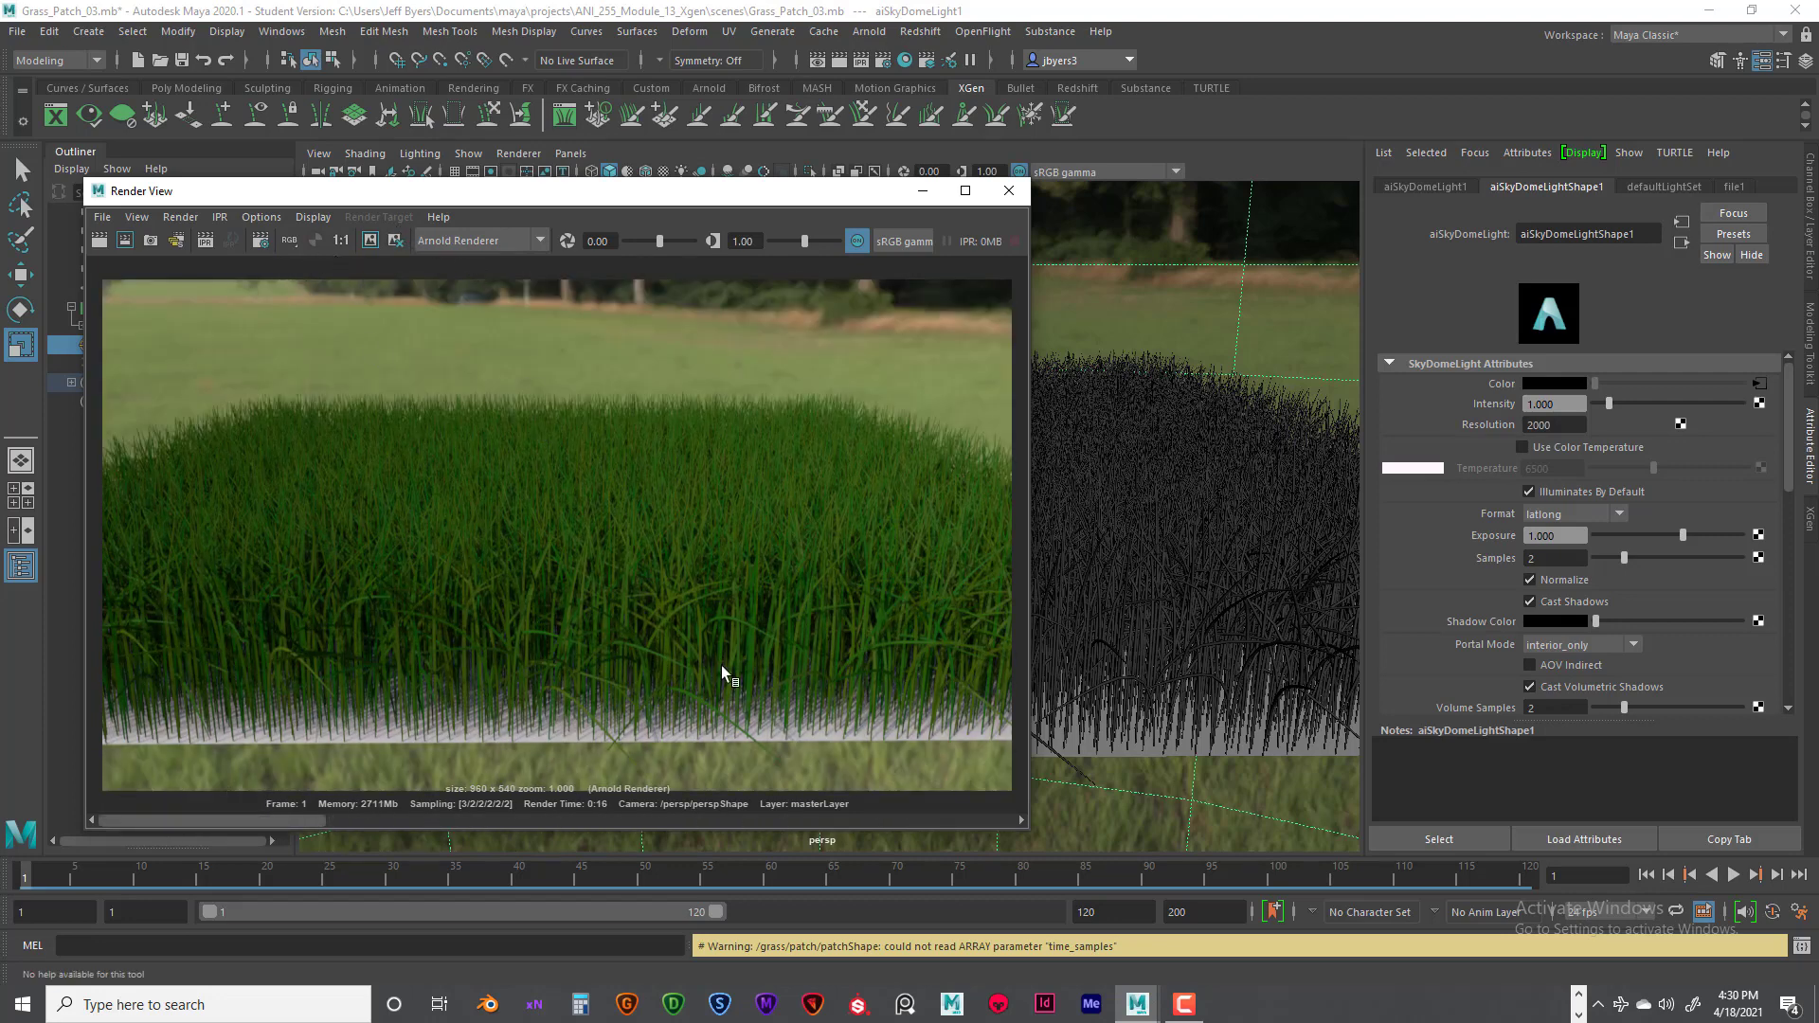
left_click_drag(604, 197, 725, 218)
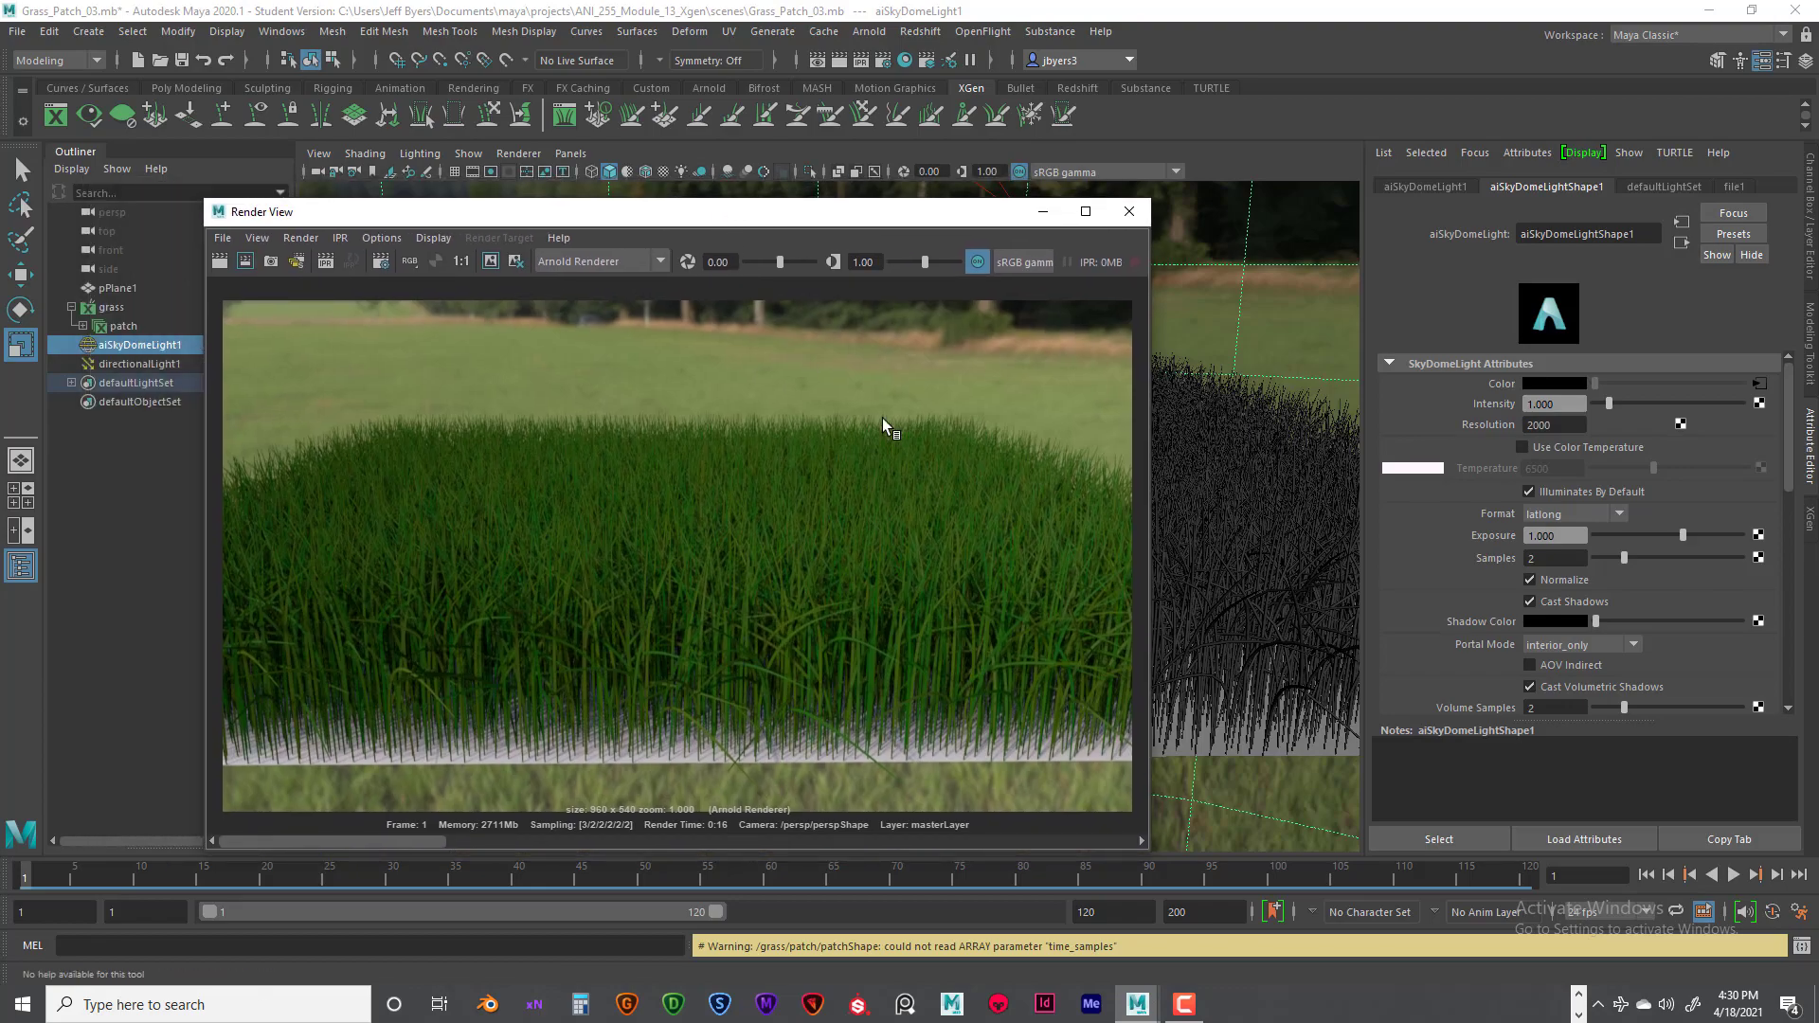
left_click(1141, 216)
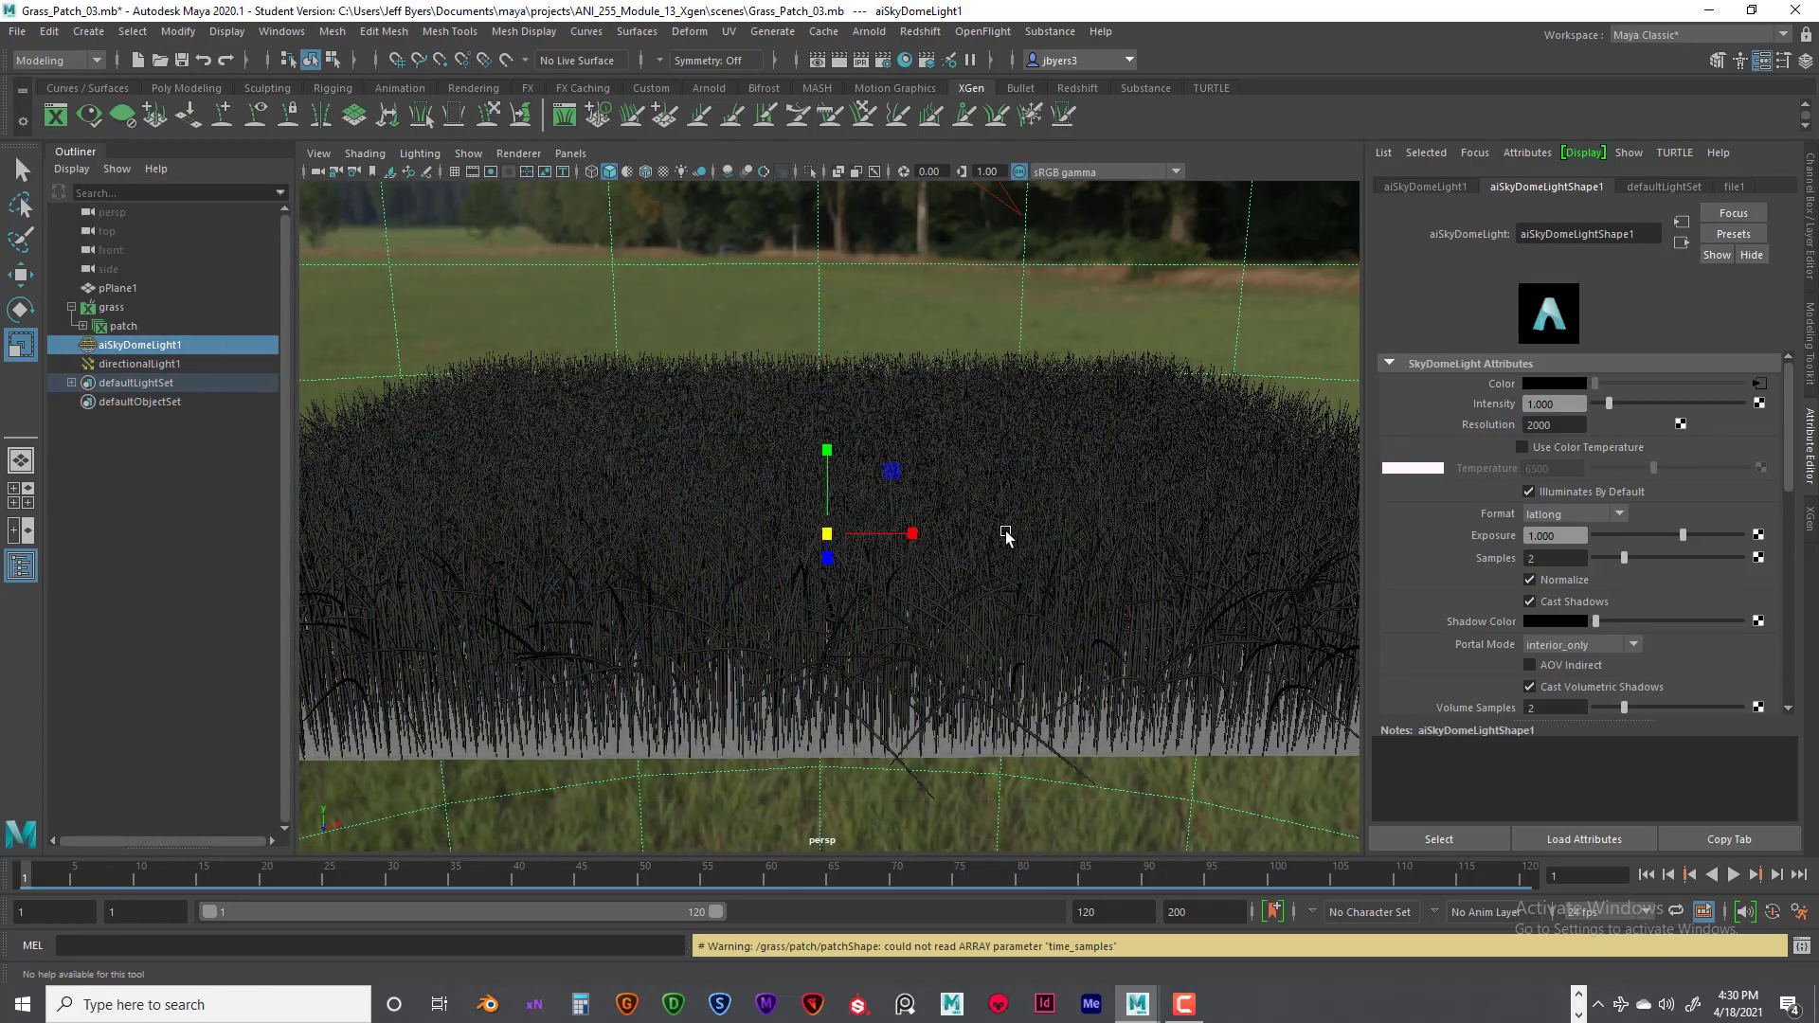
- Set the sky dome light's camera visibility to 0
left_click_drag(1007, 531, 1064, 475, "alt")
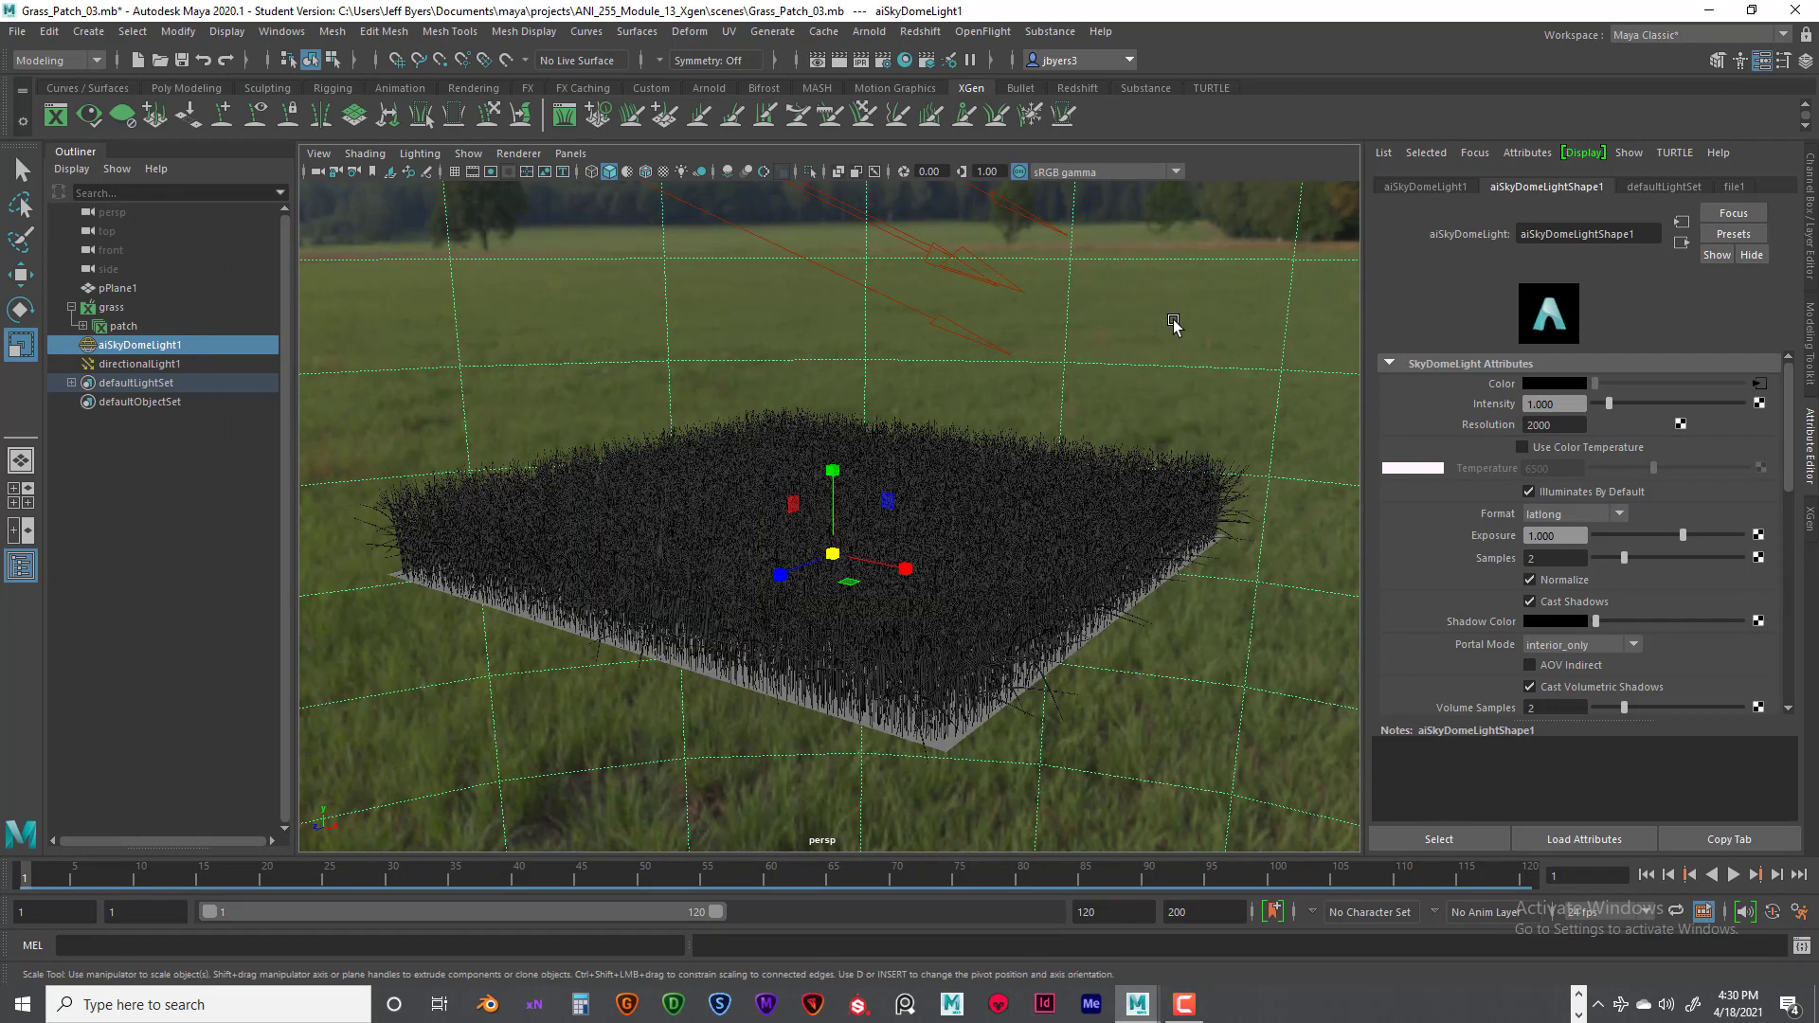
scroll(1595, 588, "down", 5)
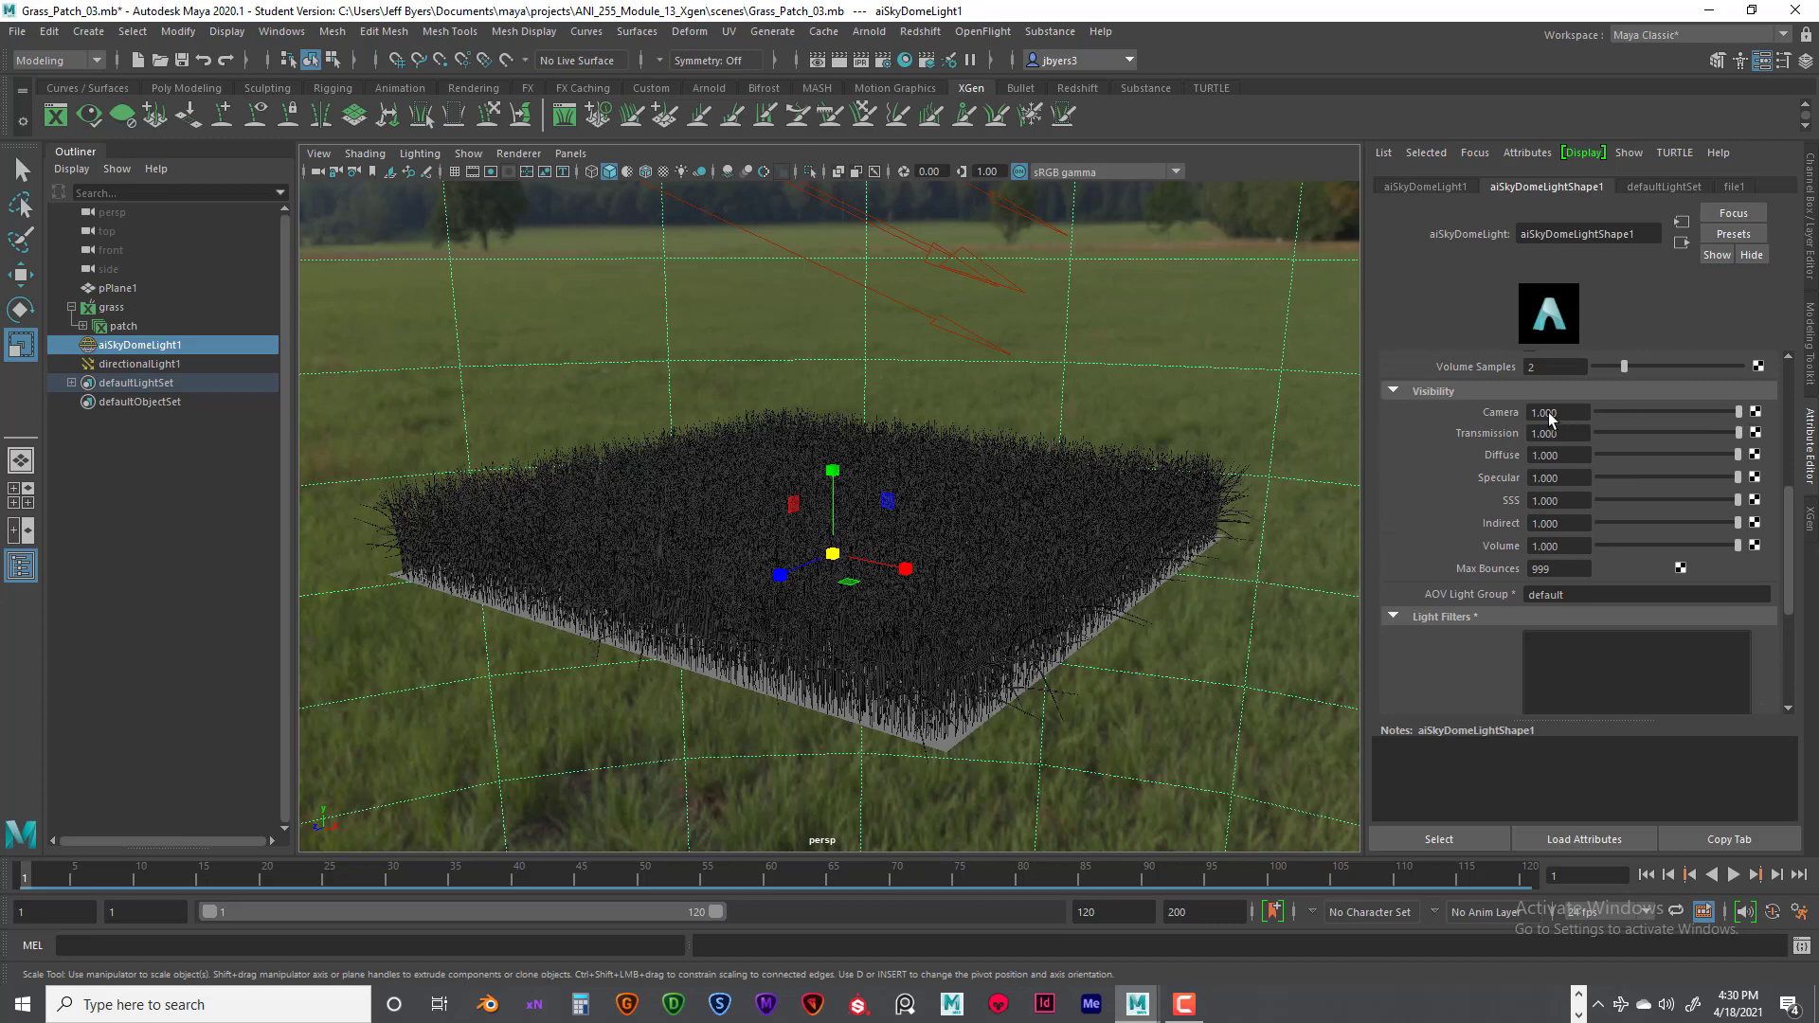
left_click_drag(1739, 412, 1719, 407)
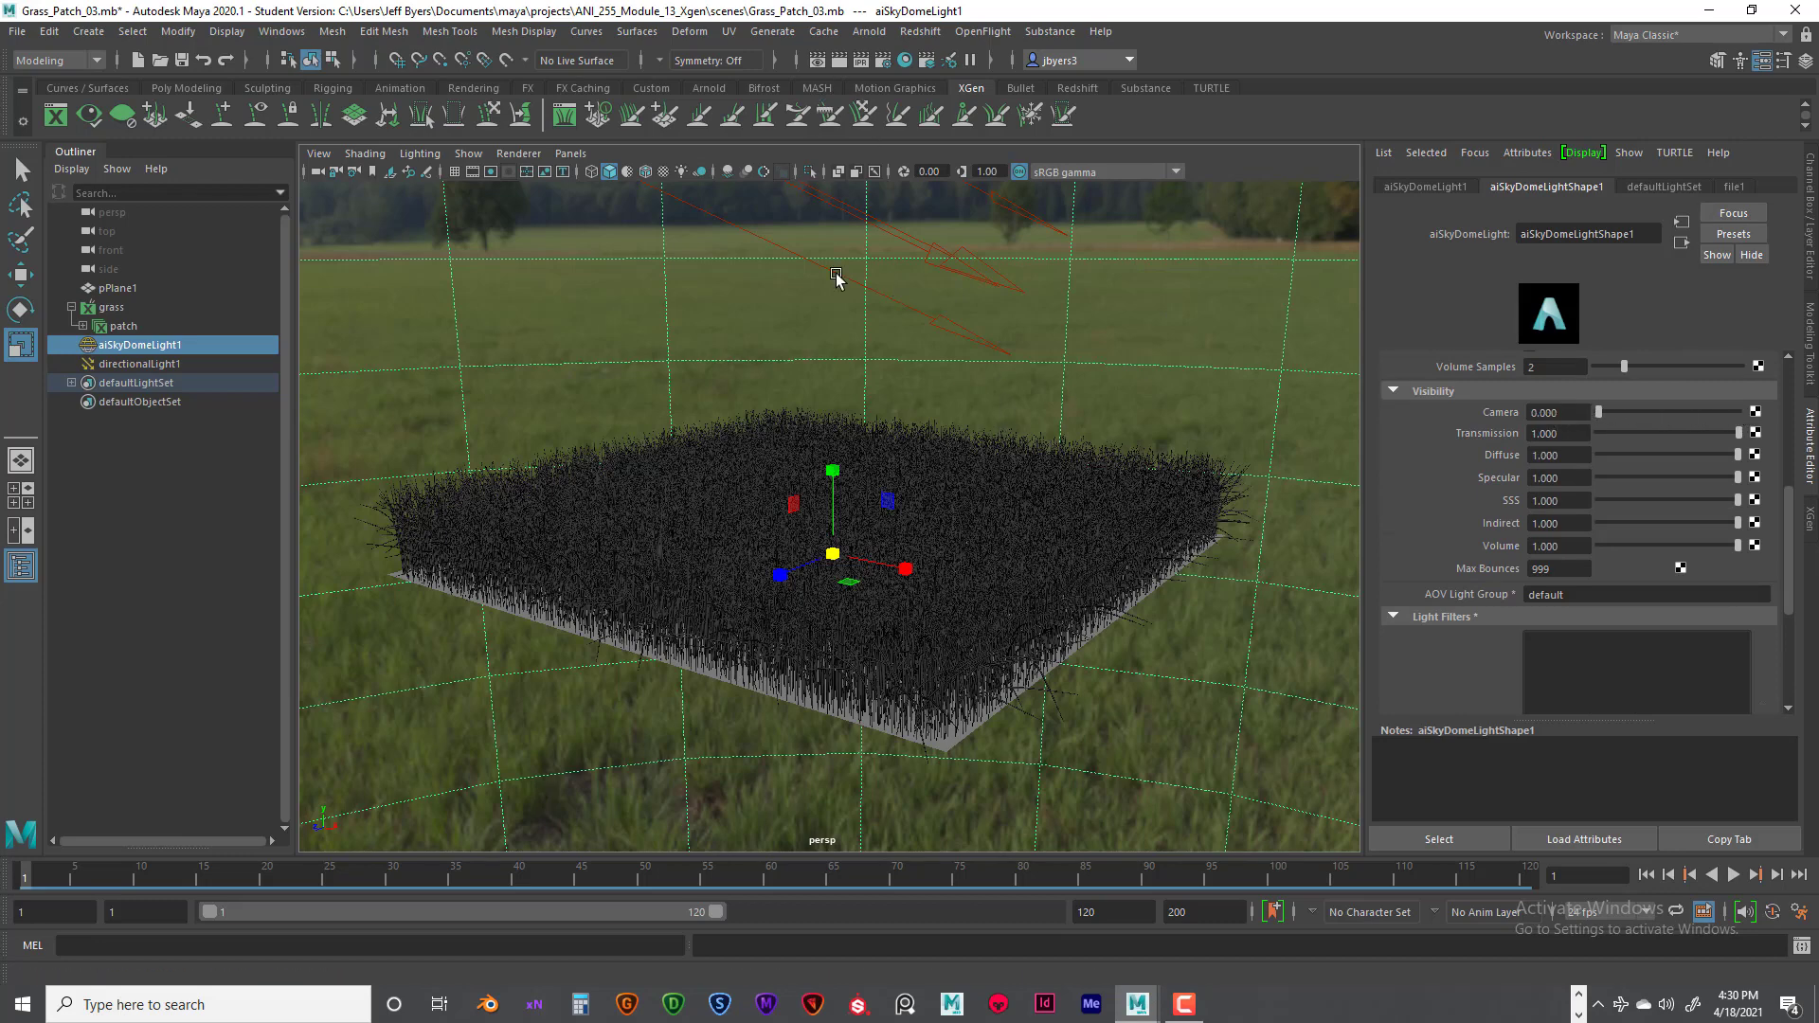
- Reframe the whole grass patch, render it with the sky dome background hidden, and close the Render View
right_click_drag(836, 273, 975, 409, "alt")
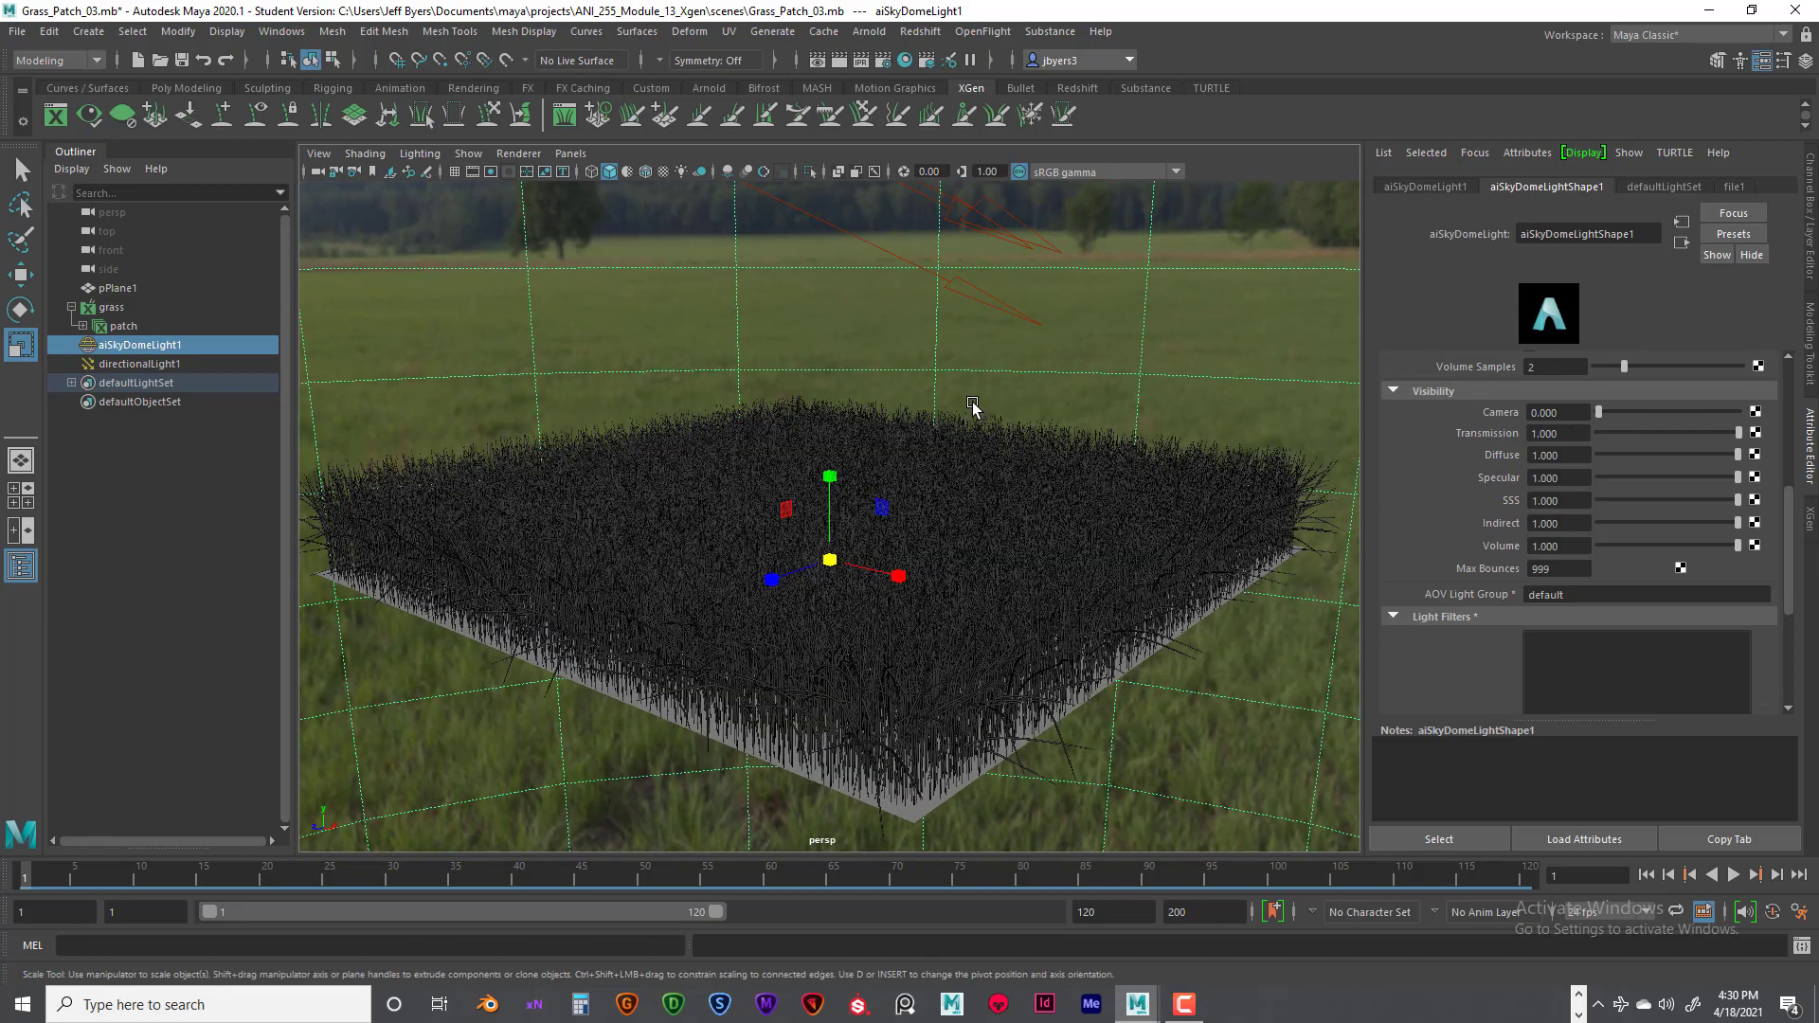
left_click_drag(975, 408, 964, 404, "alt")
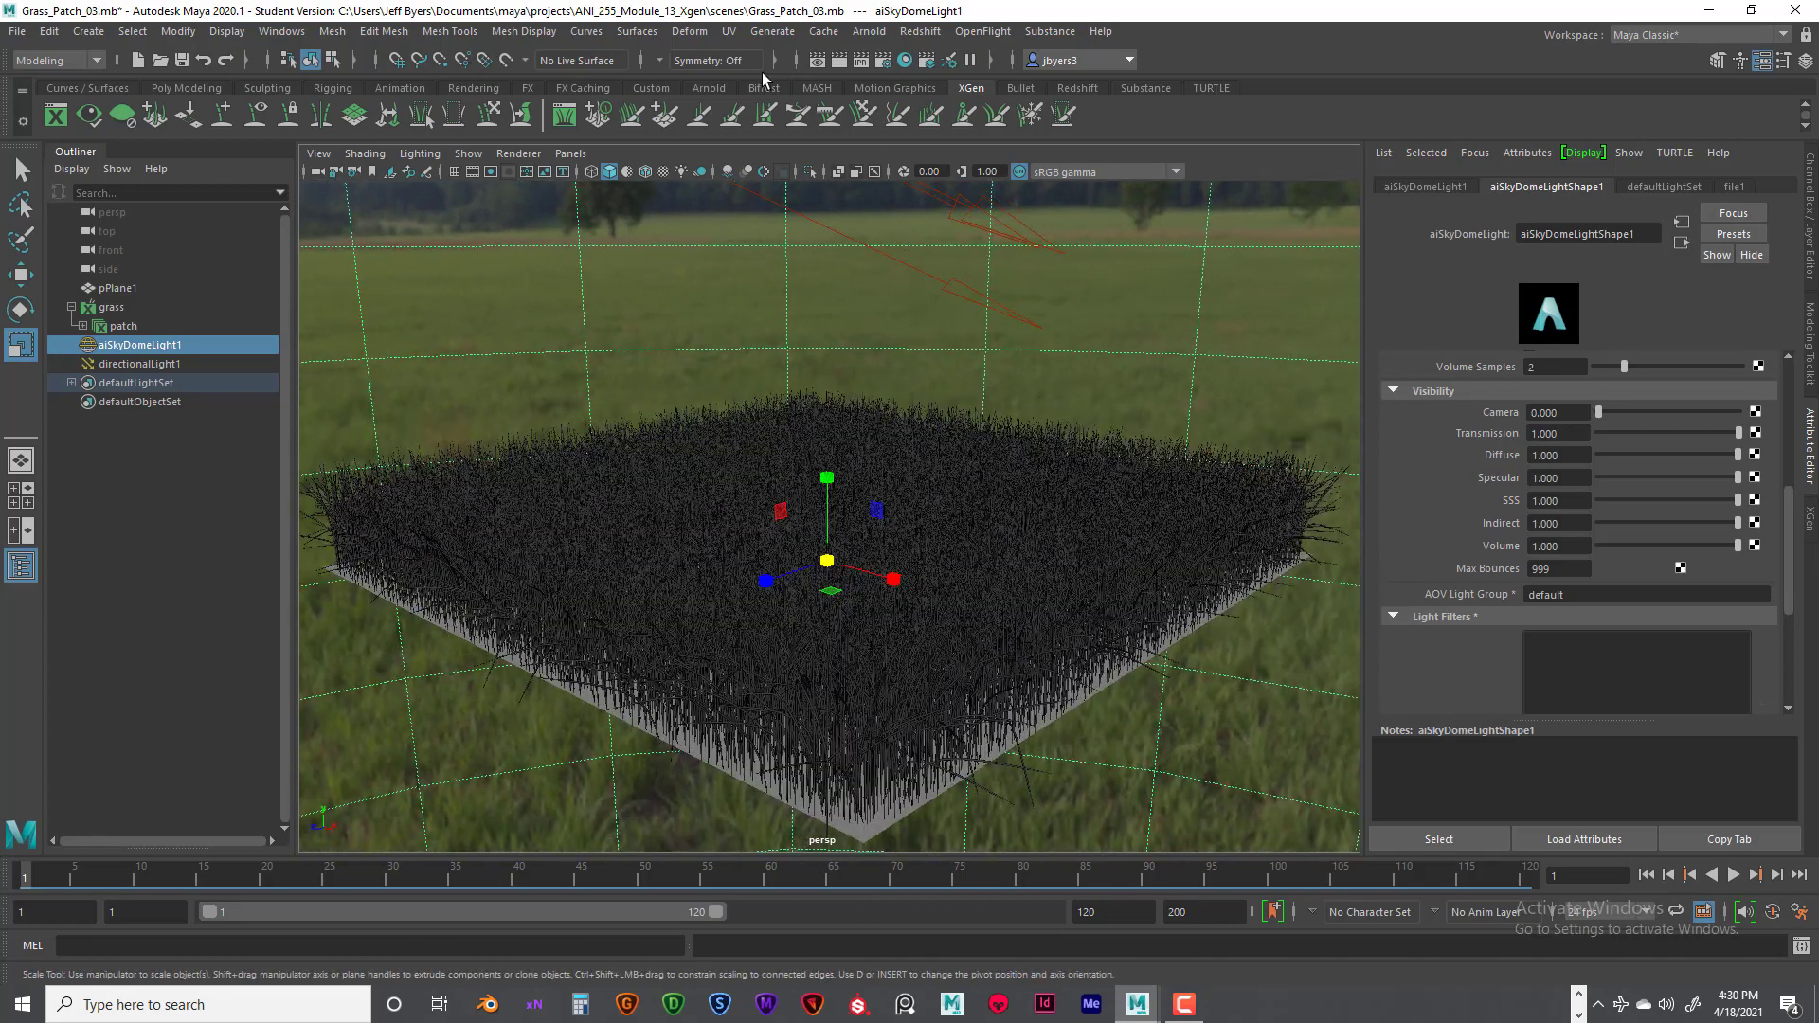
left_click(840, 59)
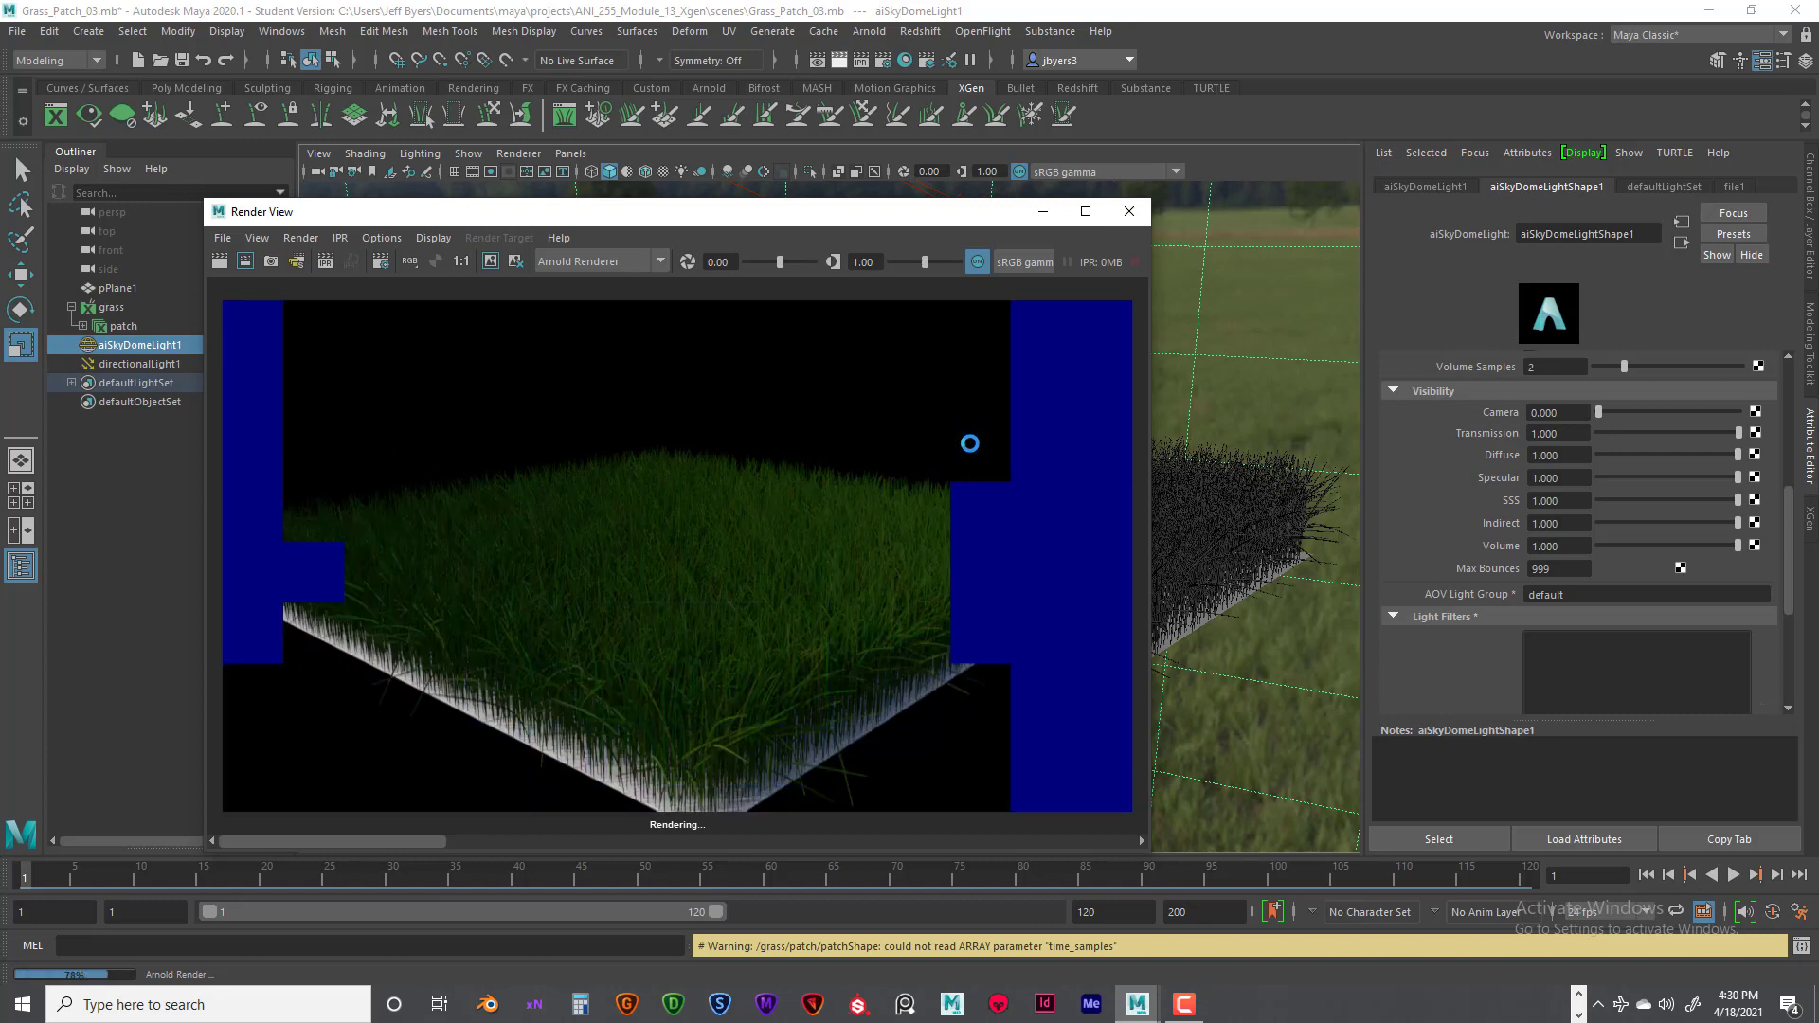
left_click(1128, 212)
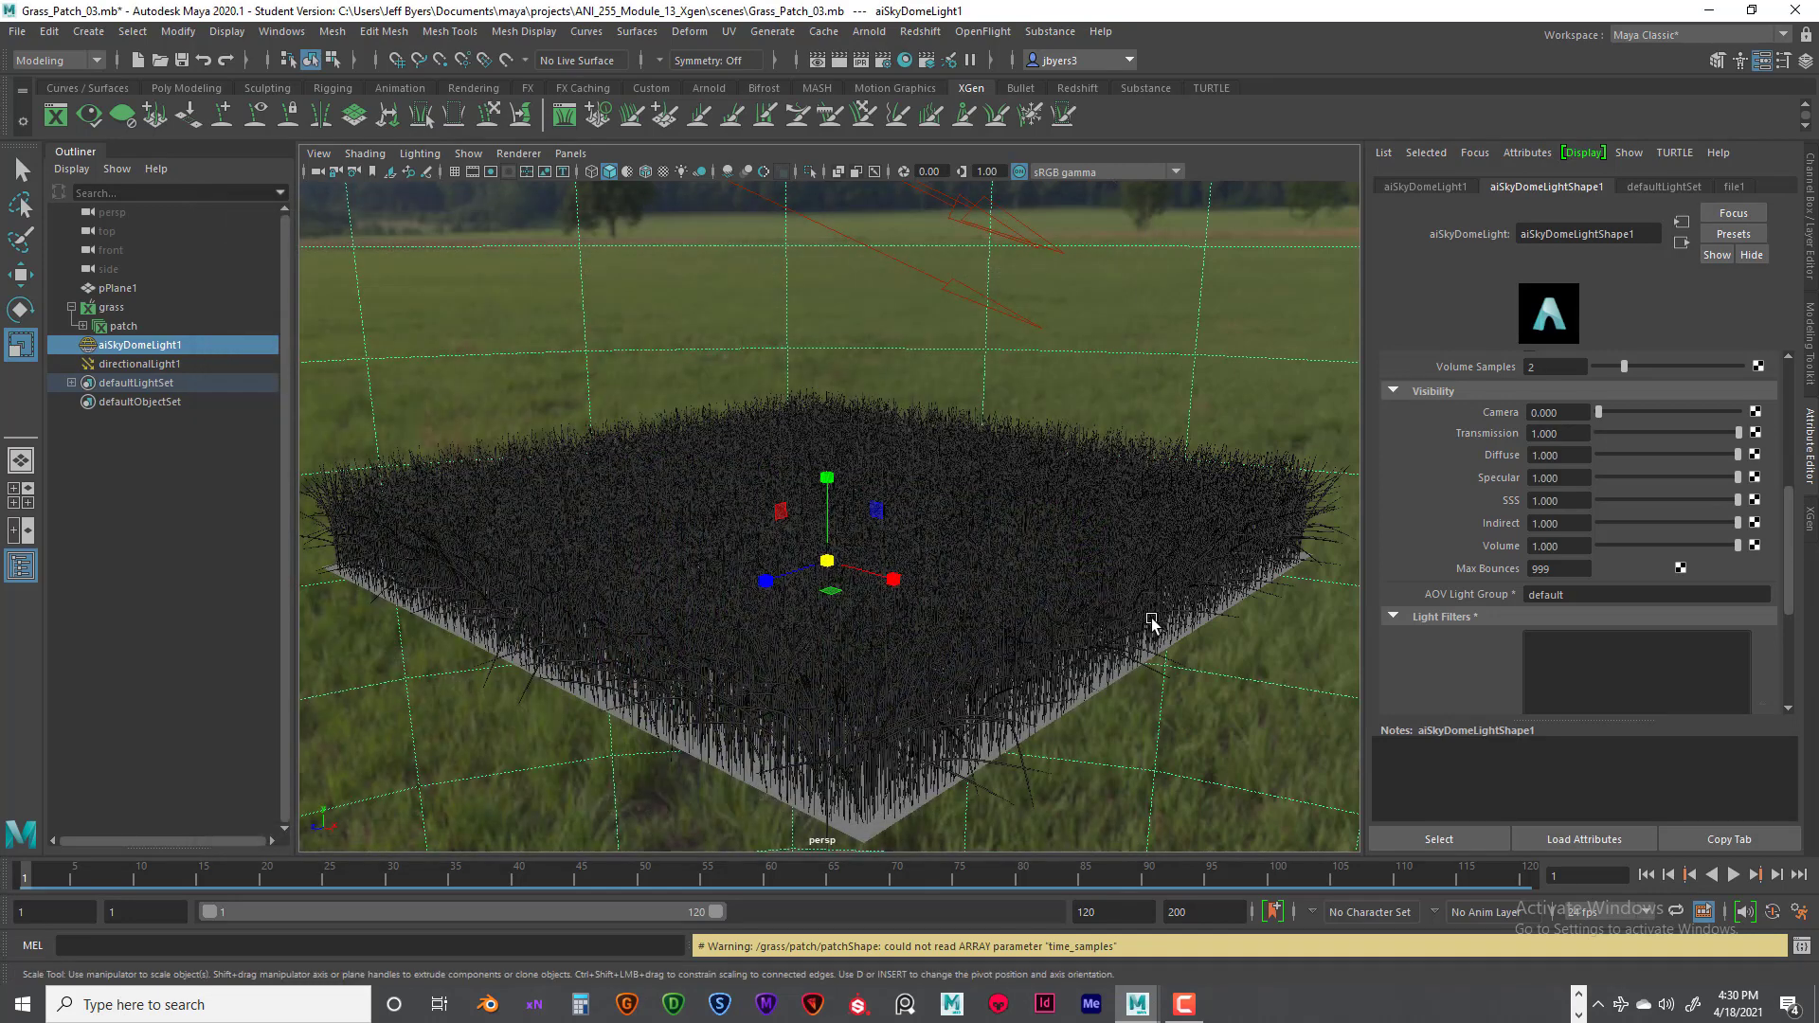
- Assign a new Lambert material to the ground plane beneath the grass
left_click(885, 834)
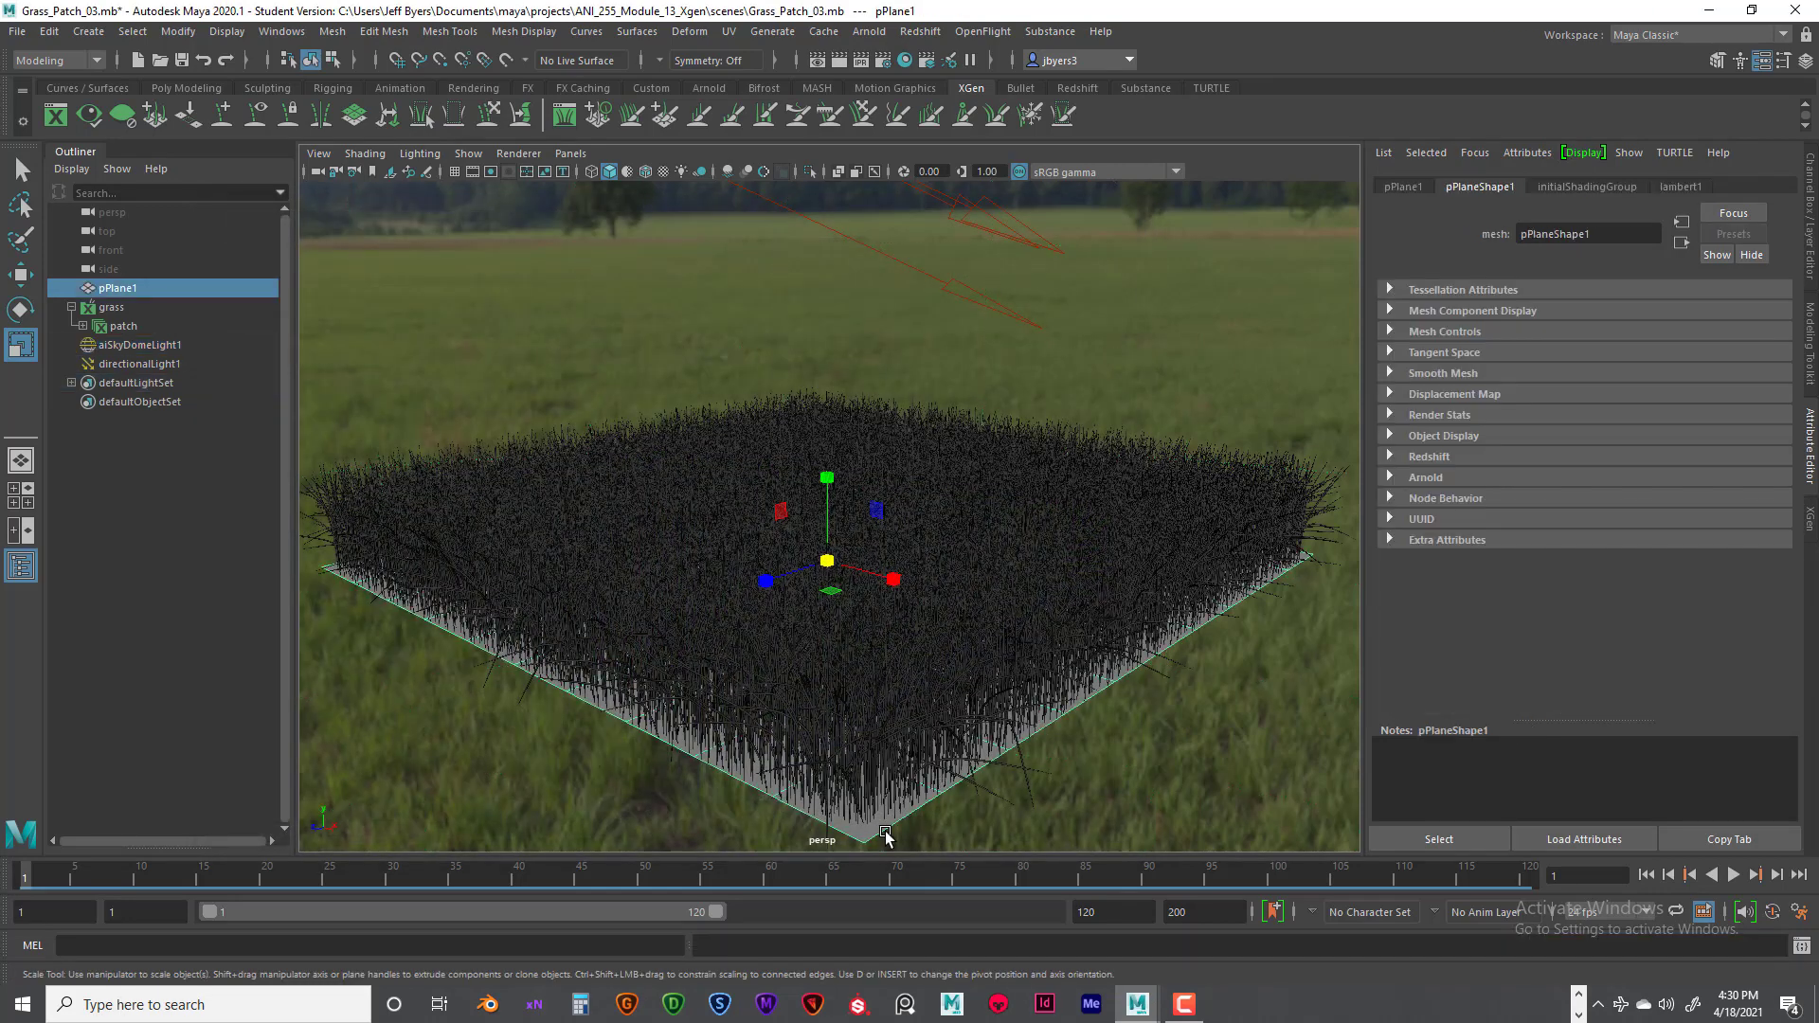
right_click(889, 833)
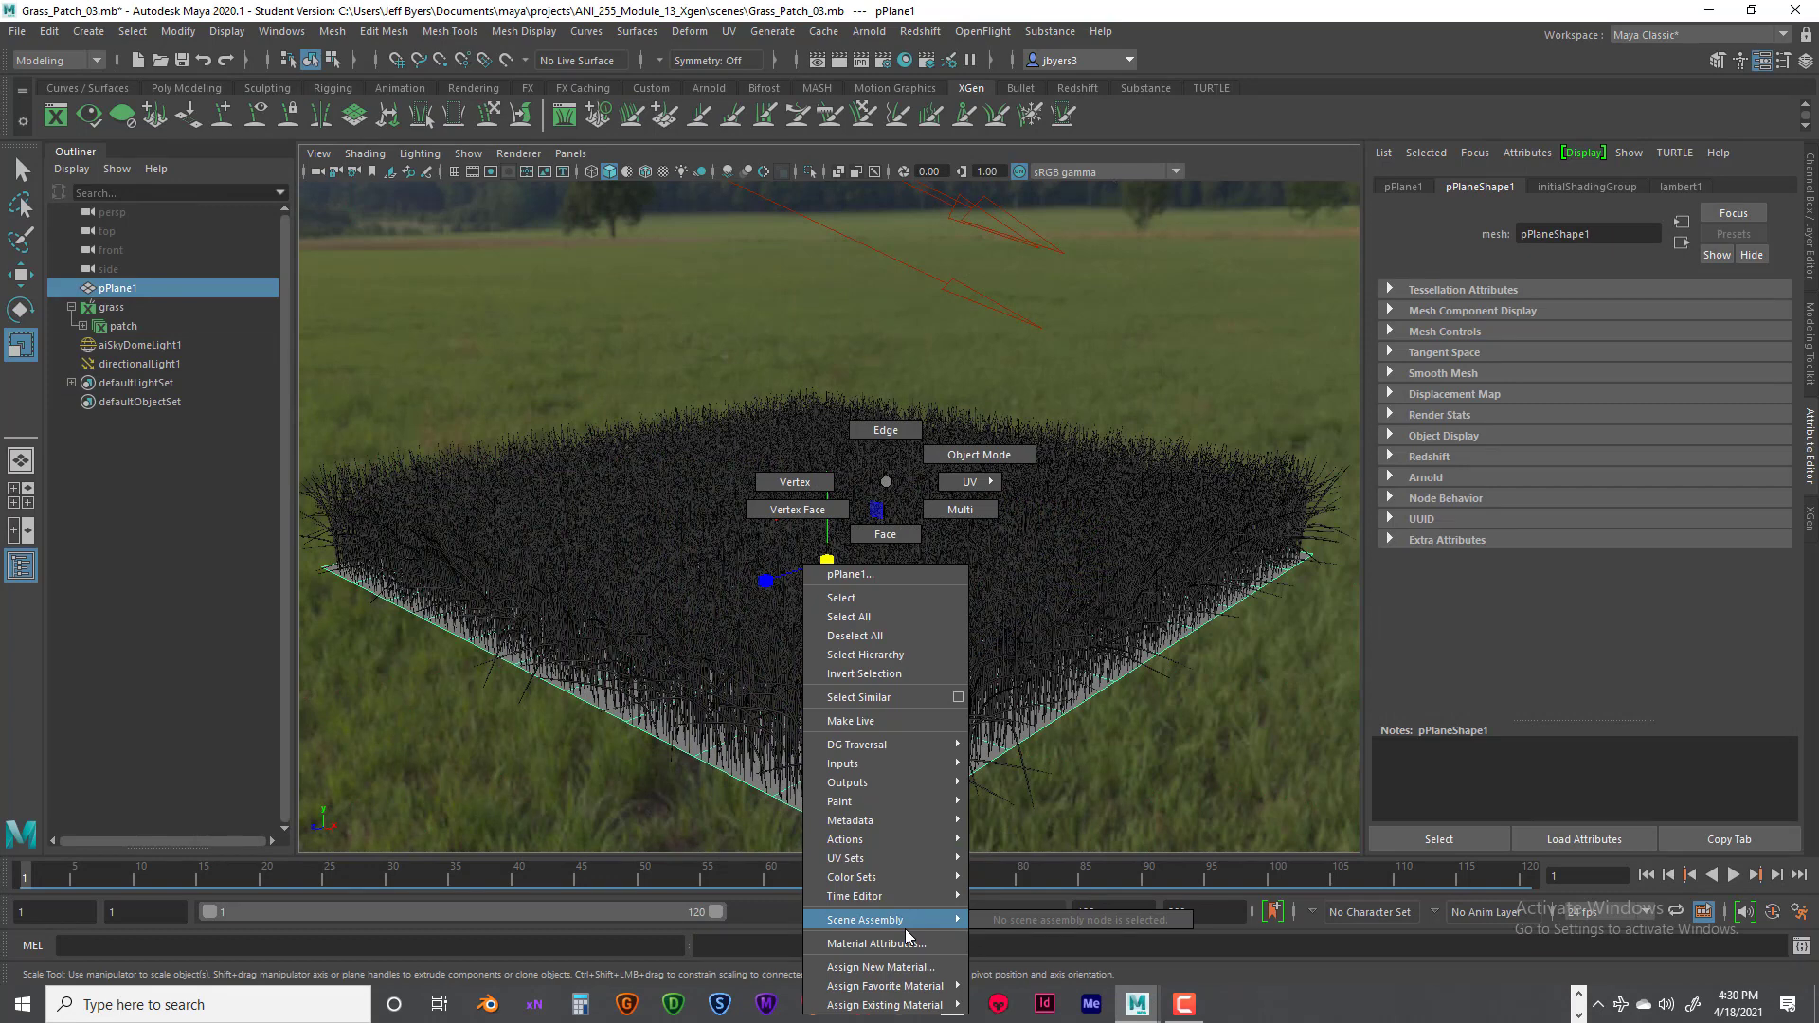
left_click(881, 968)
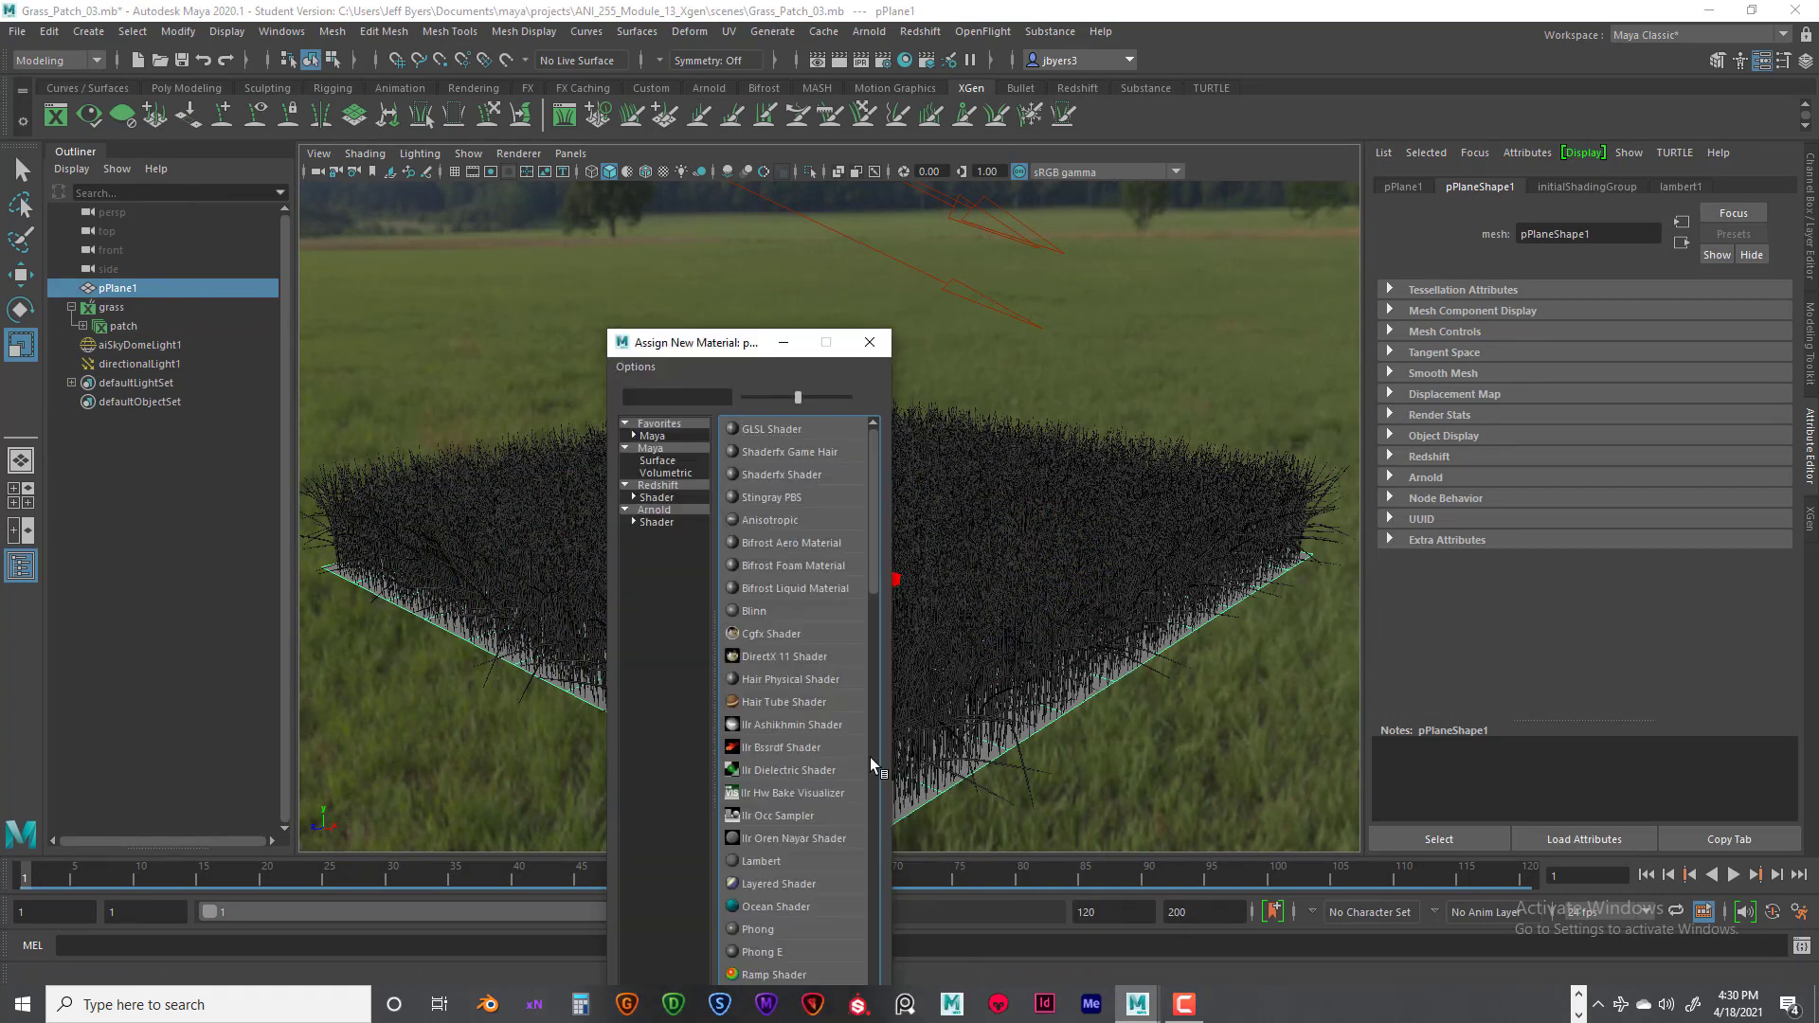
left_click(652, 436)
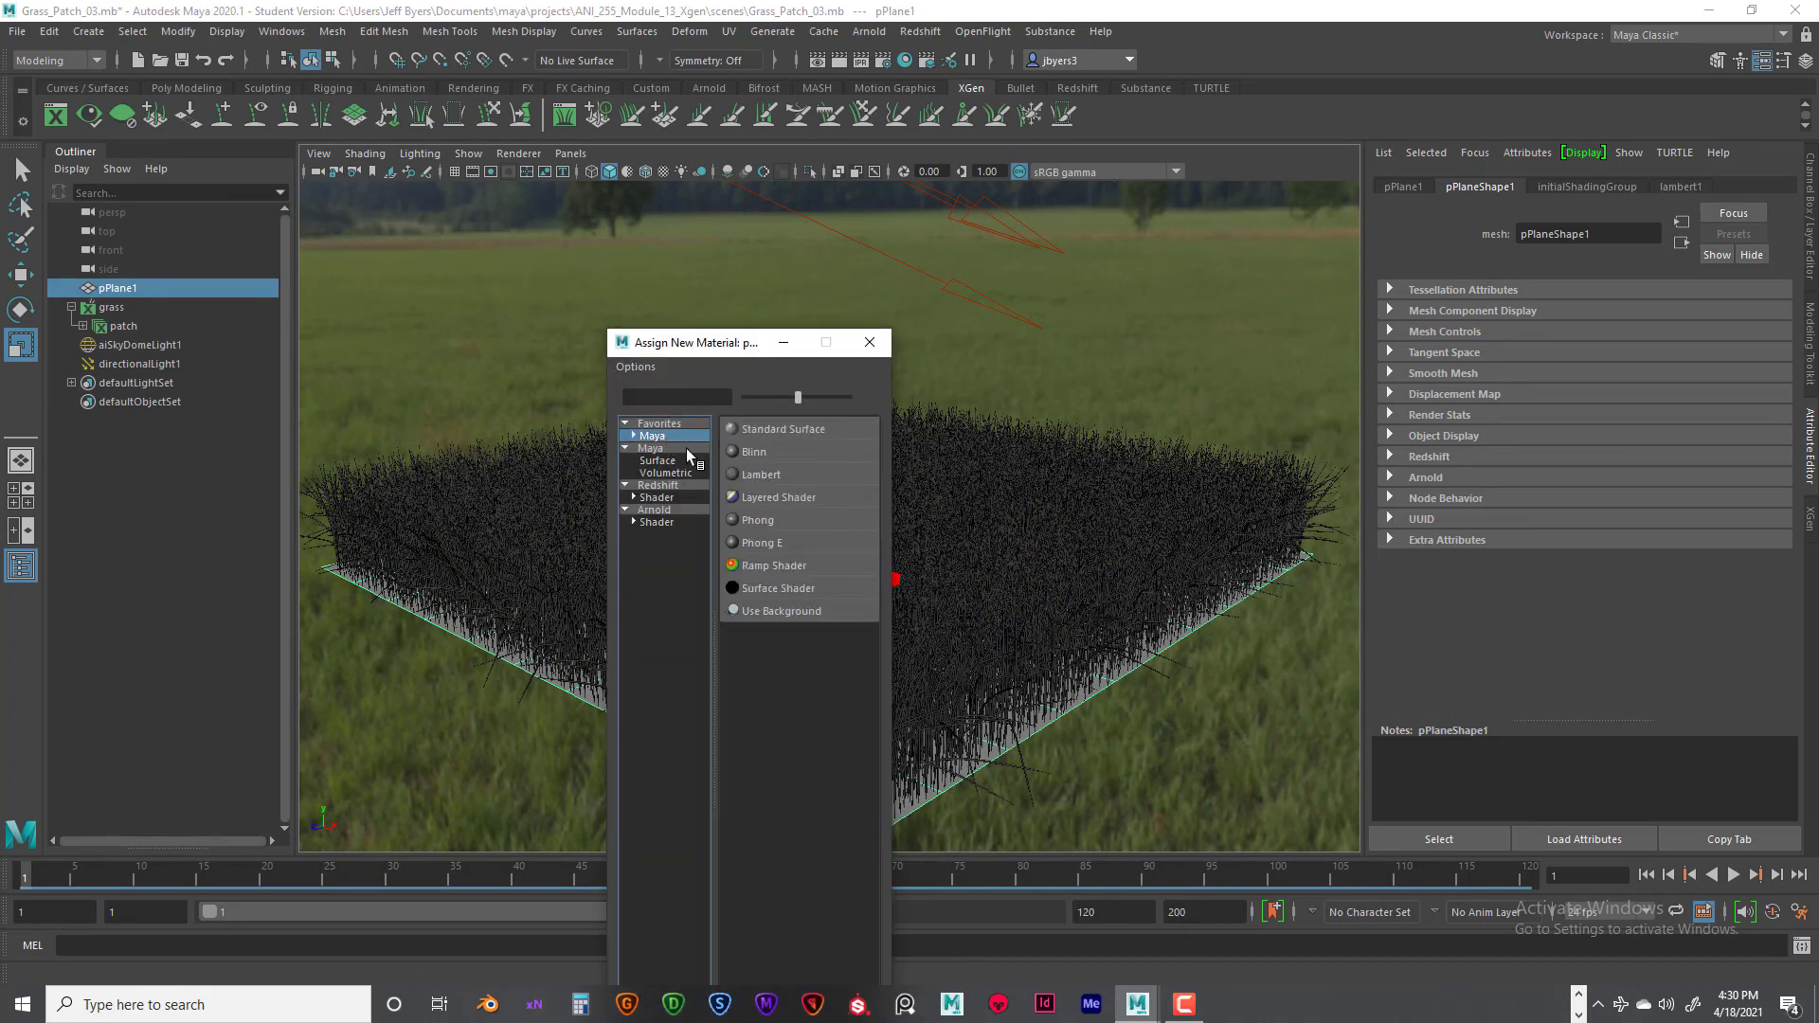
left_click(758, 474)
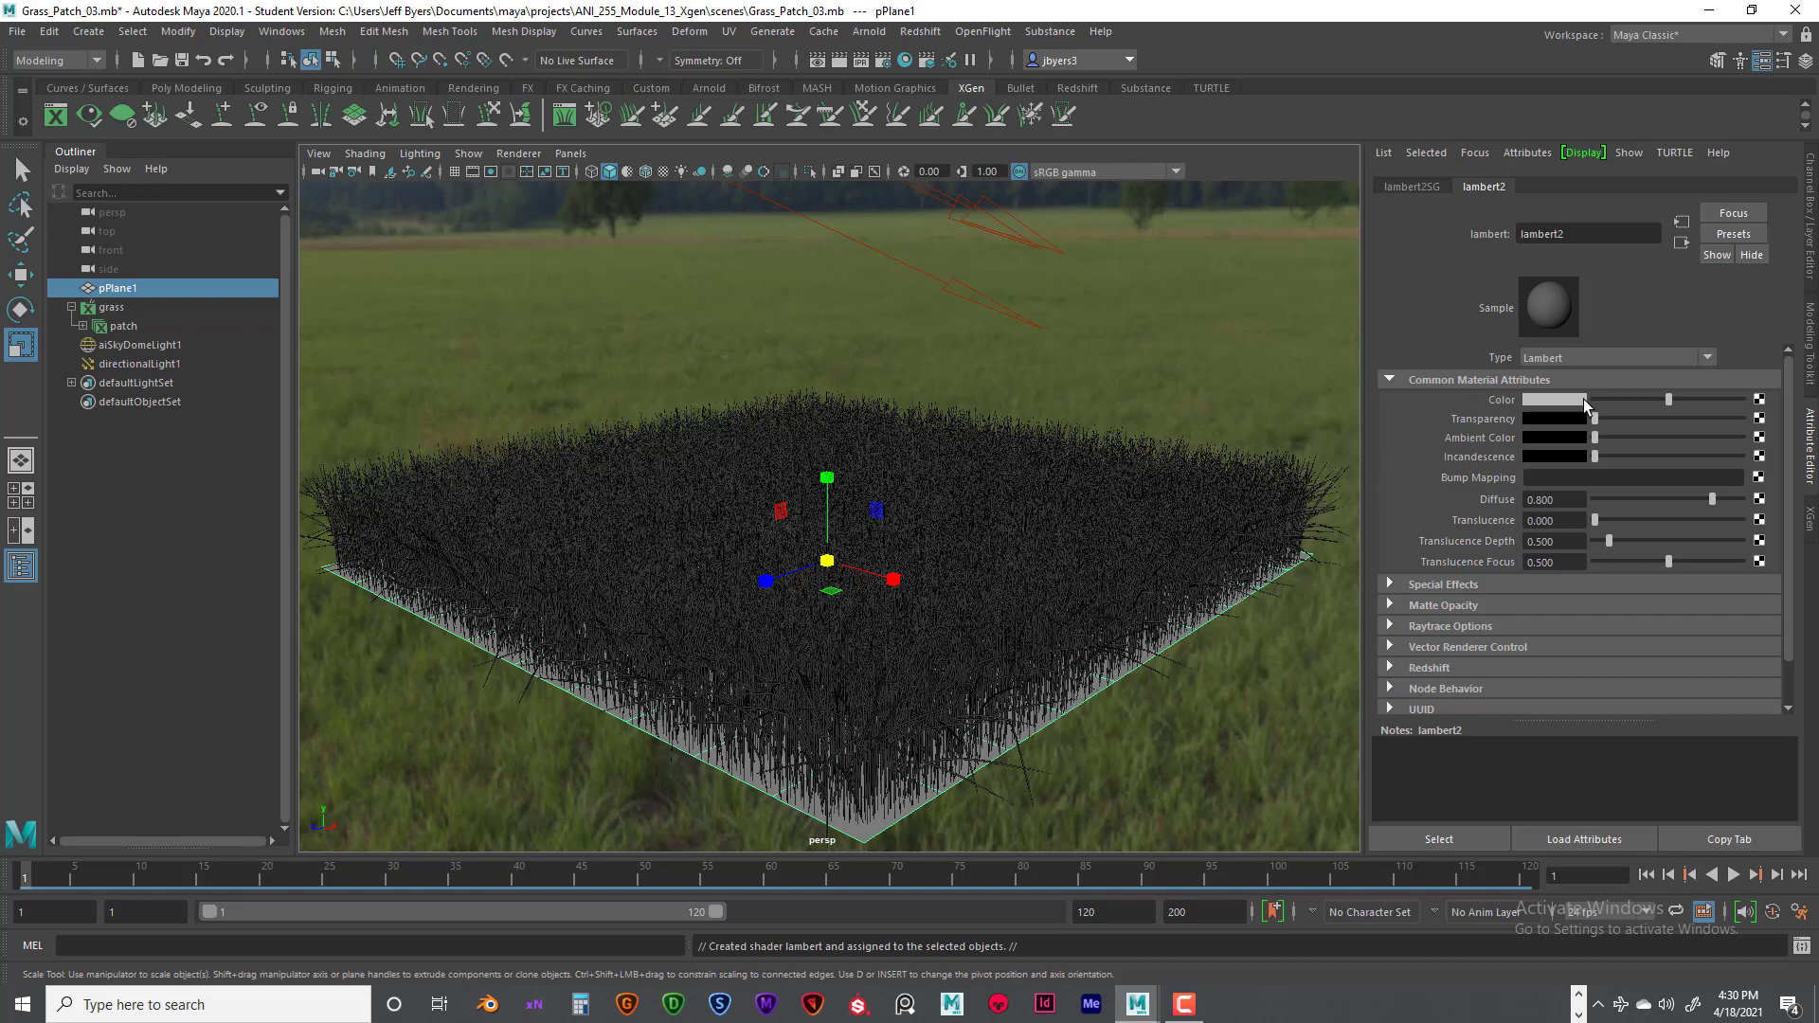
- Change the ground plane's Lambert color to a dark brown and check it in a test render
left_click(1573, 399)
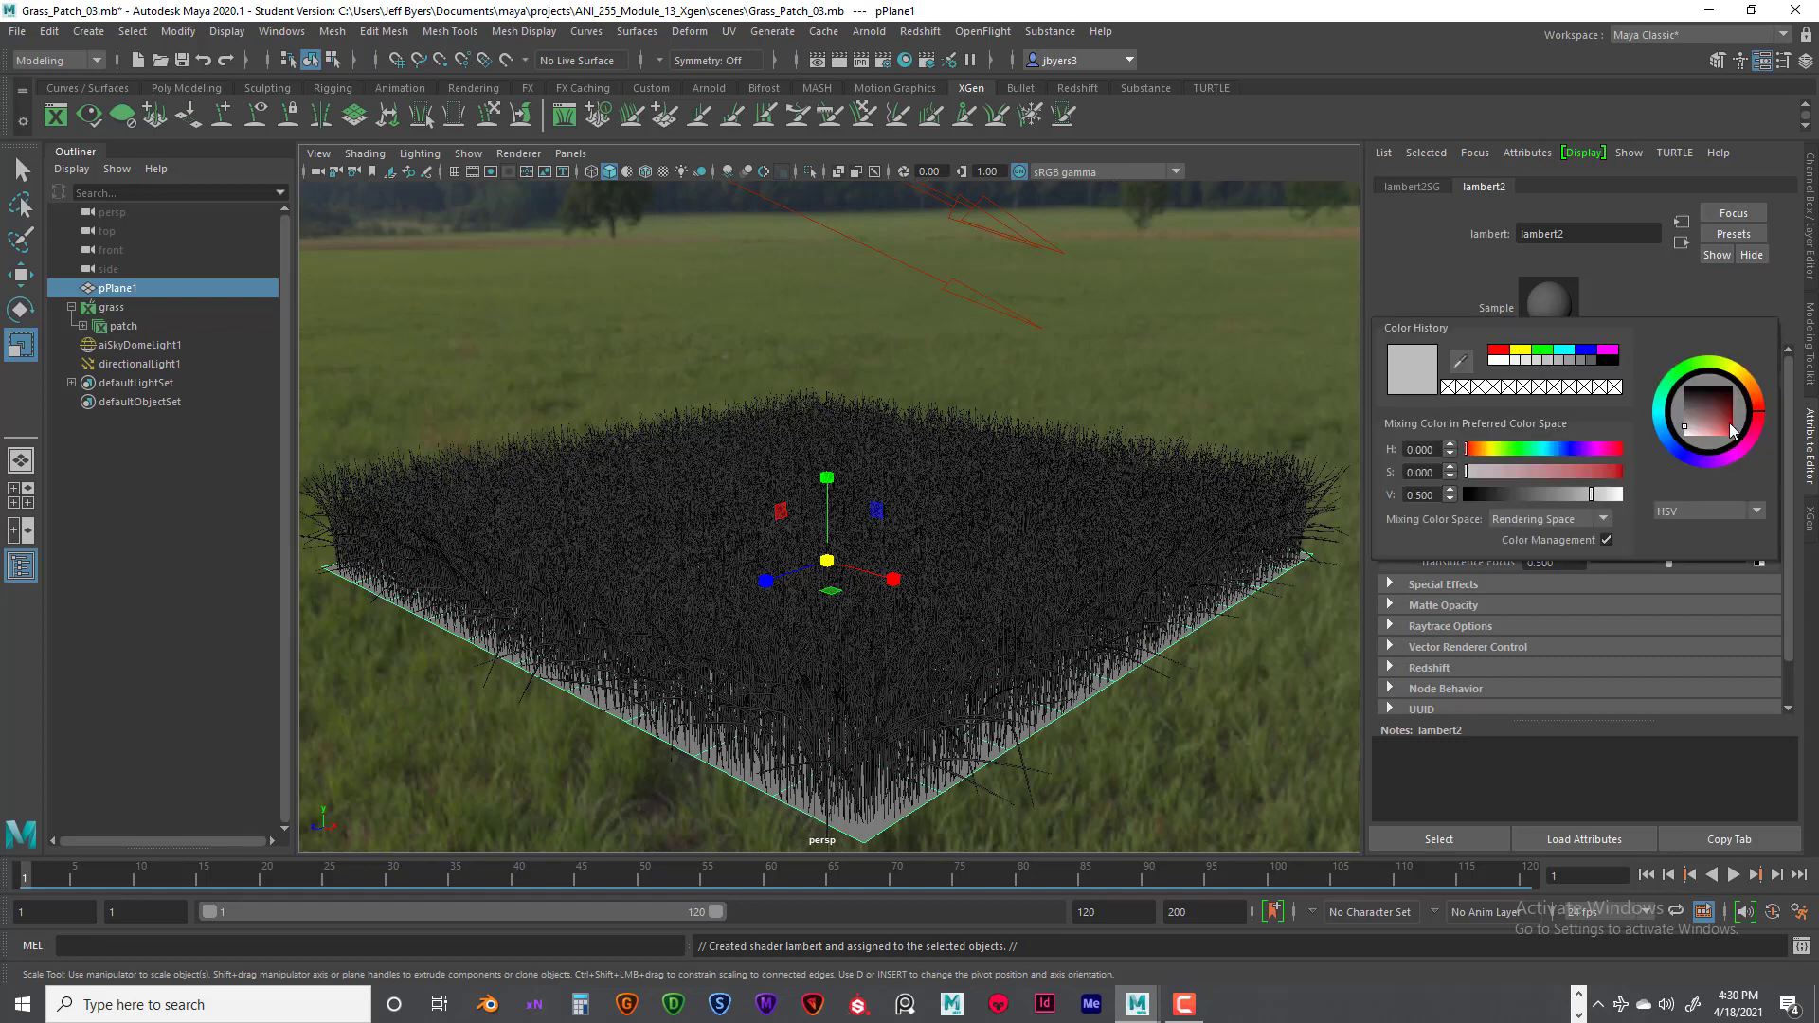
left_click_drag(1760, 404, 1722, 422)
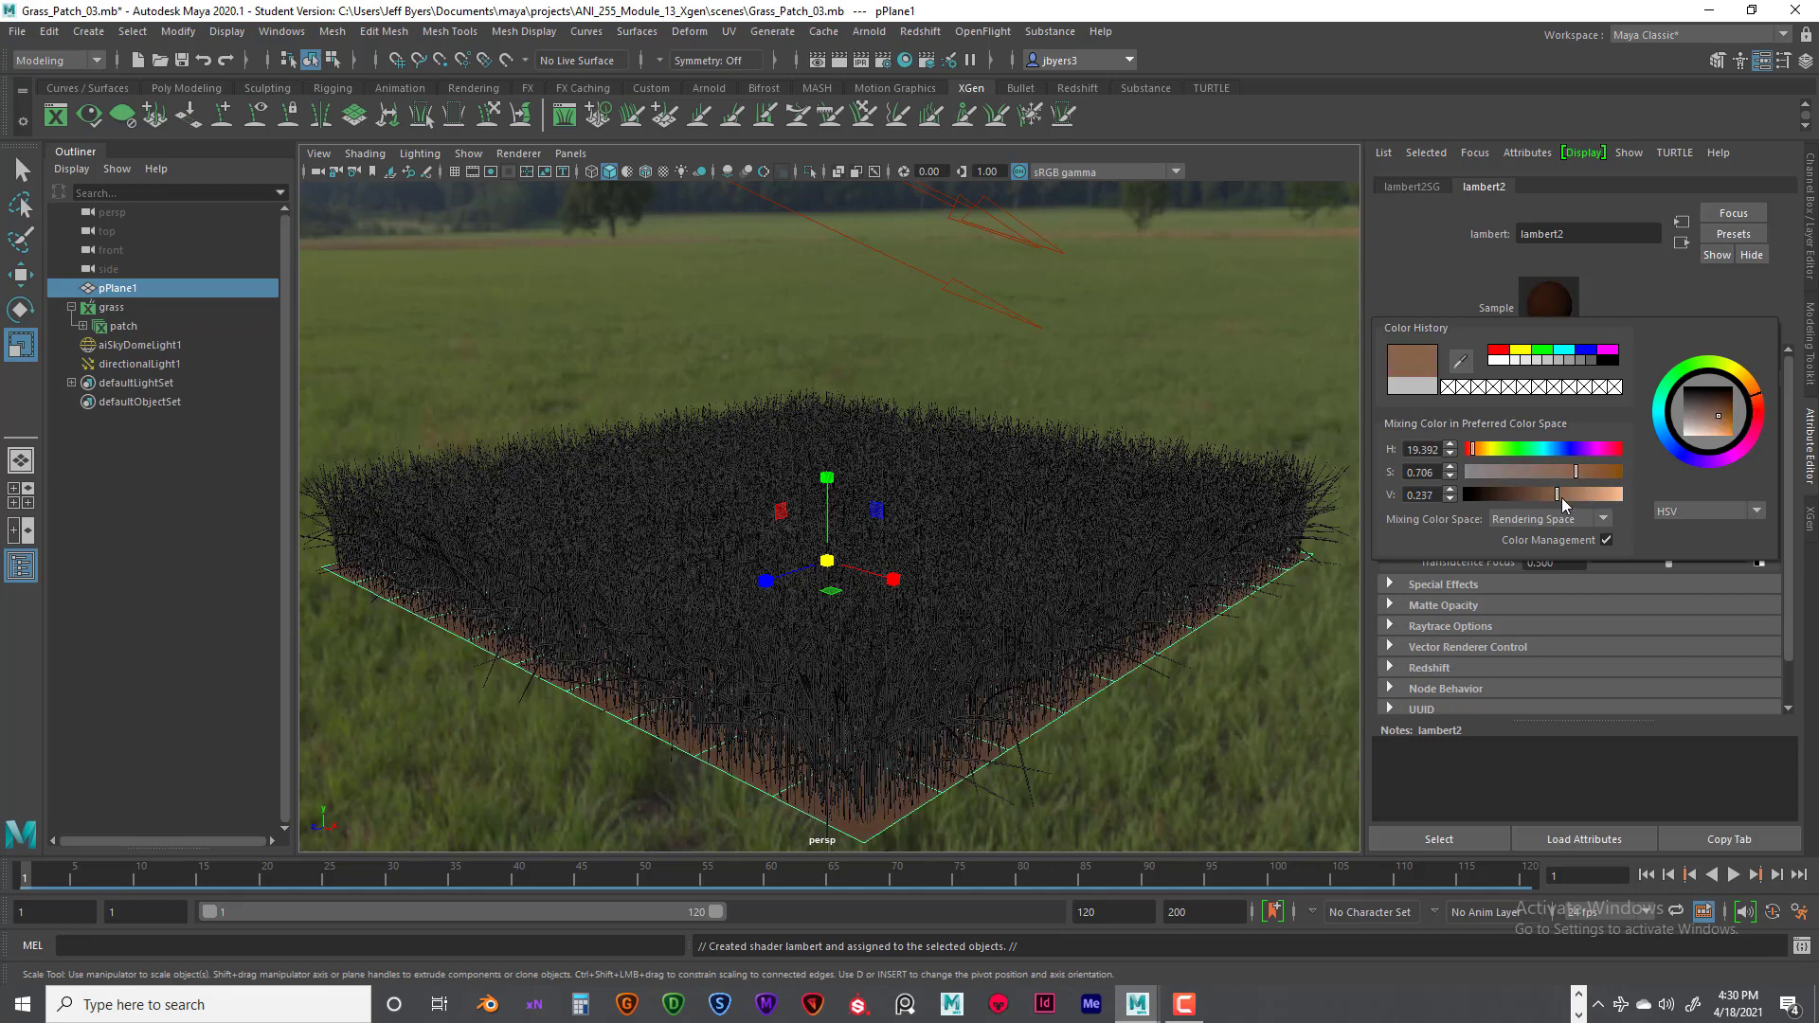
left_click_drag(1559, 497, 1527, 505)
left_click_drag(1519, 505, 1529, 506)
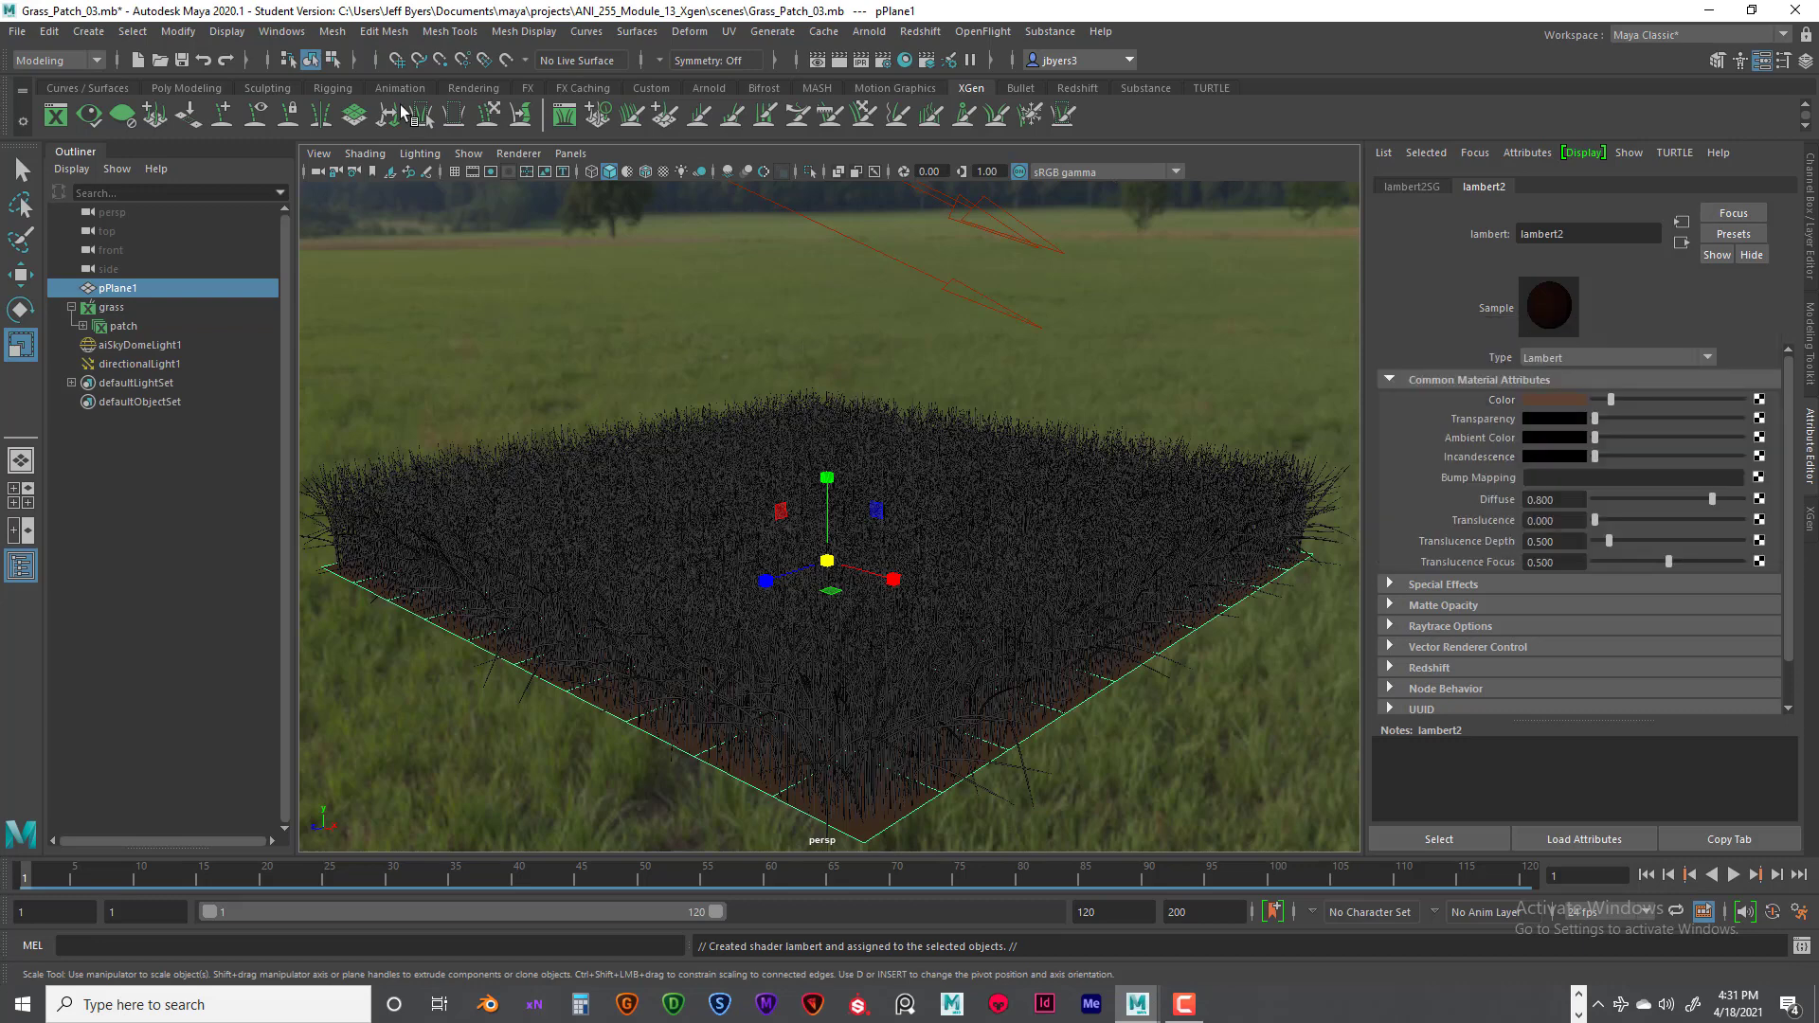
left_click(839, 59)
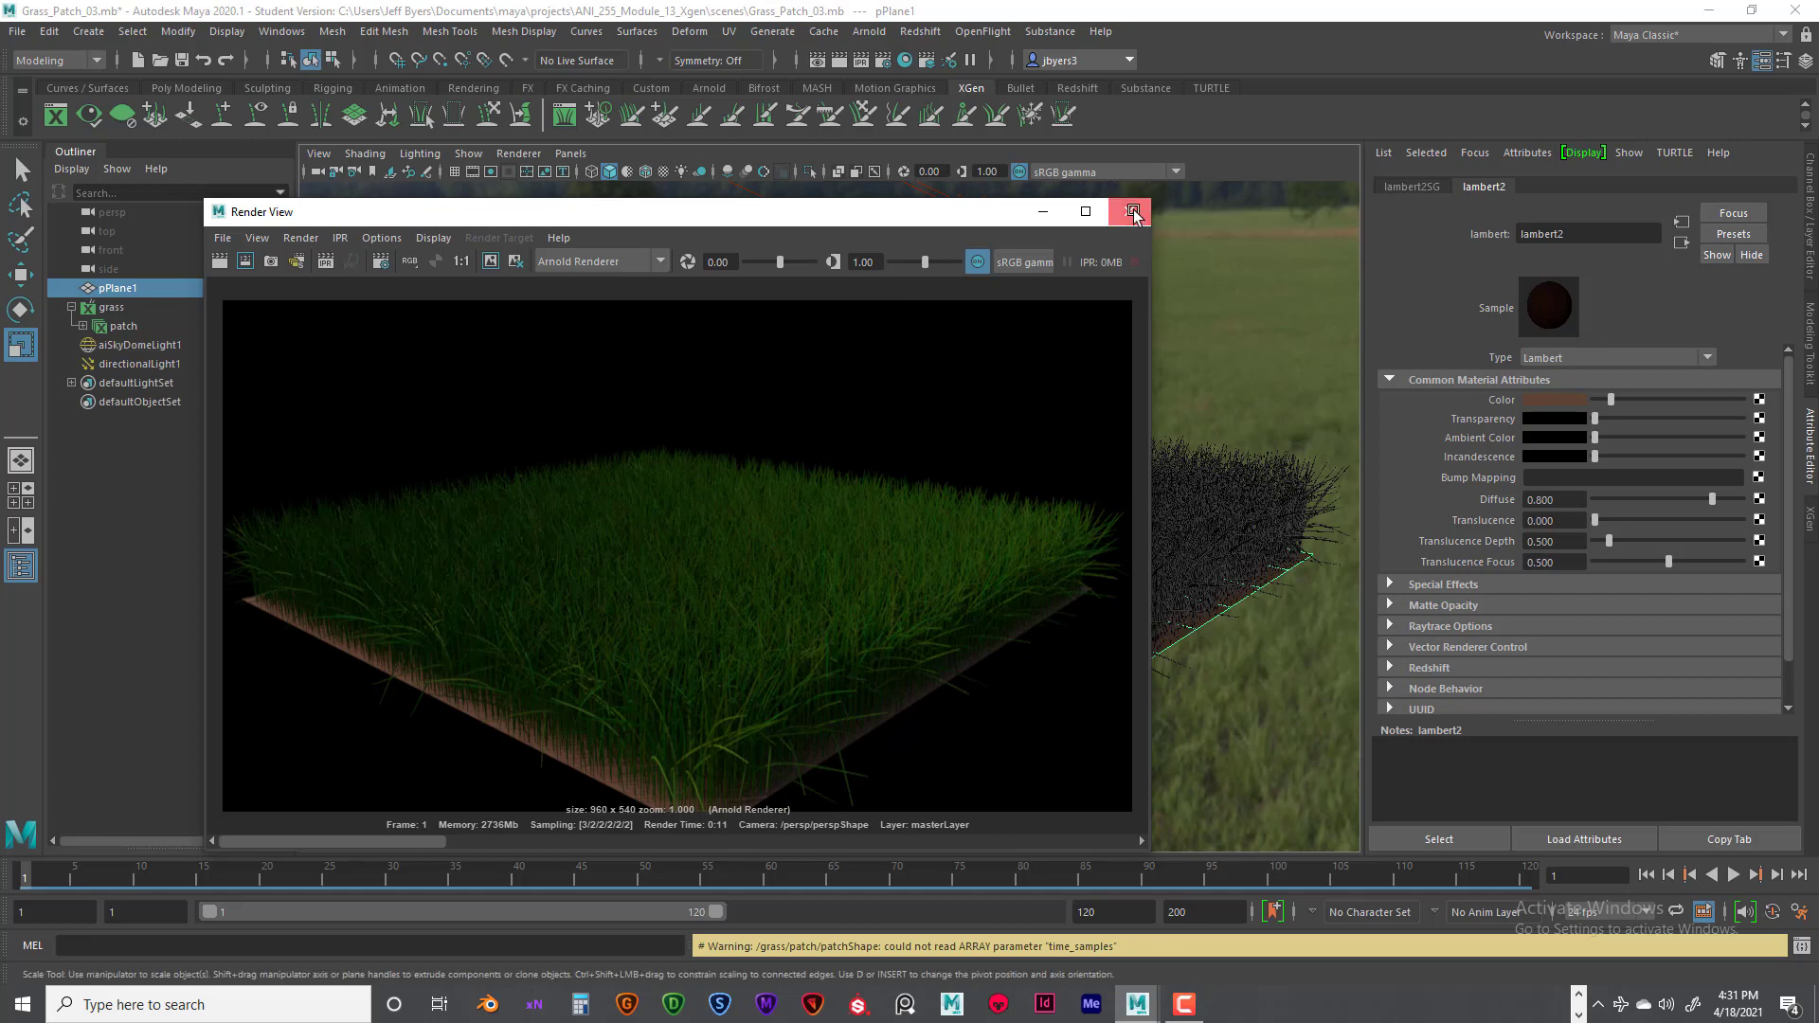
left_click(1129, 212)
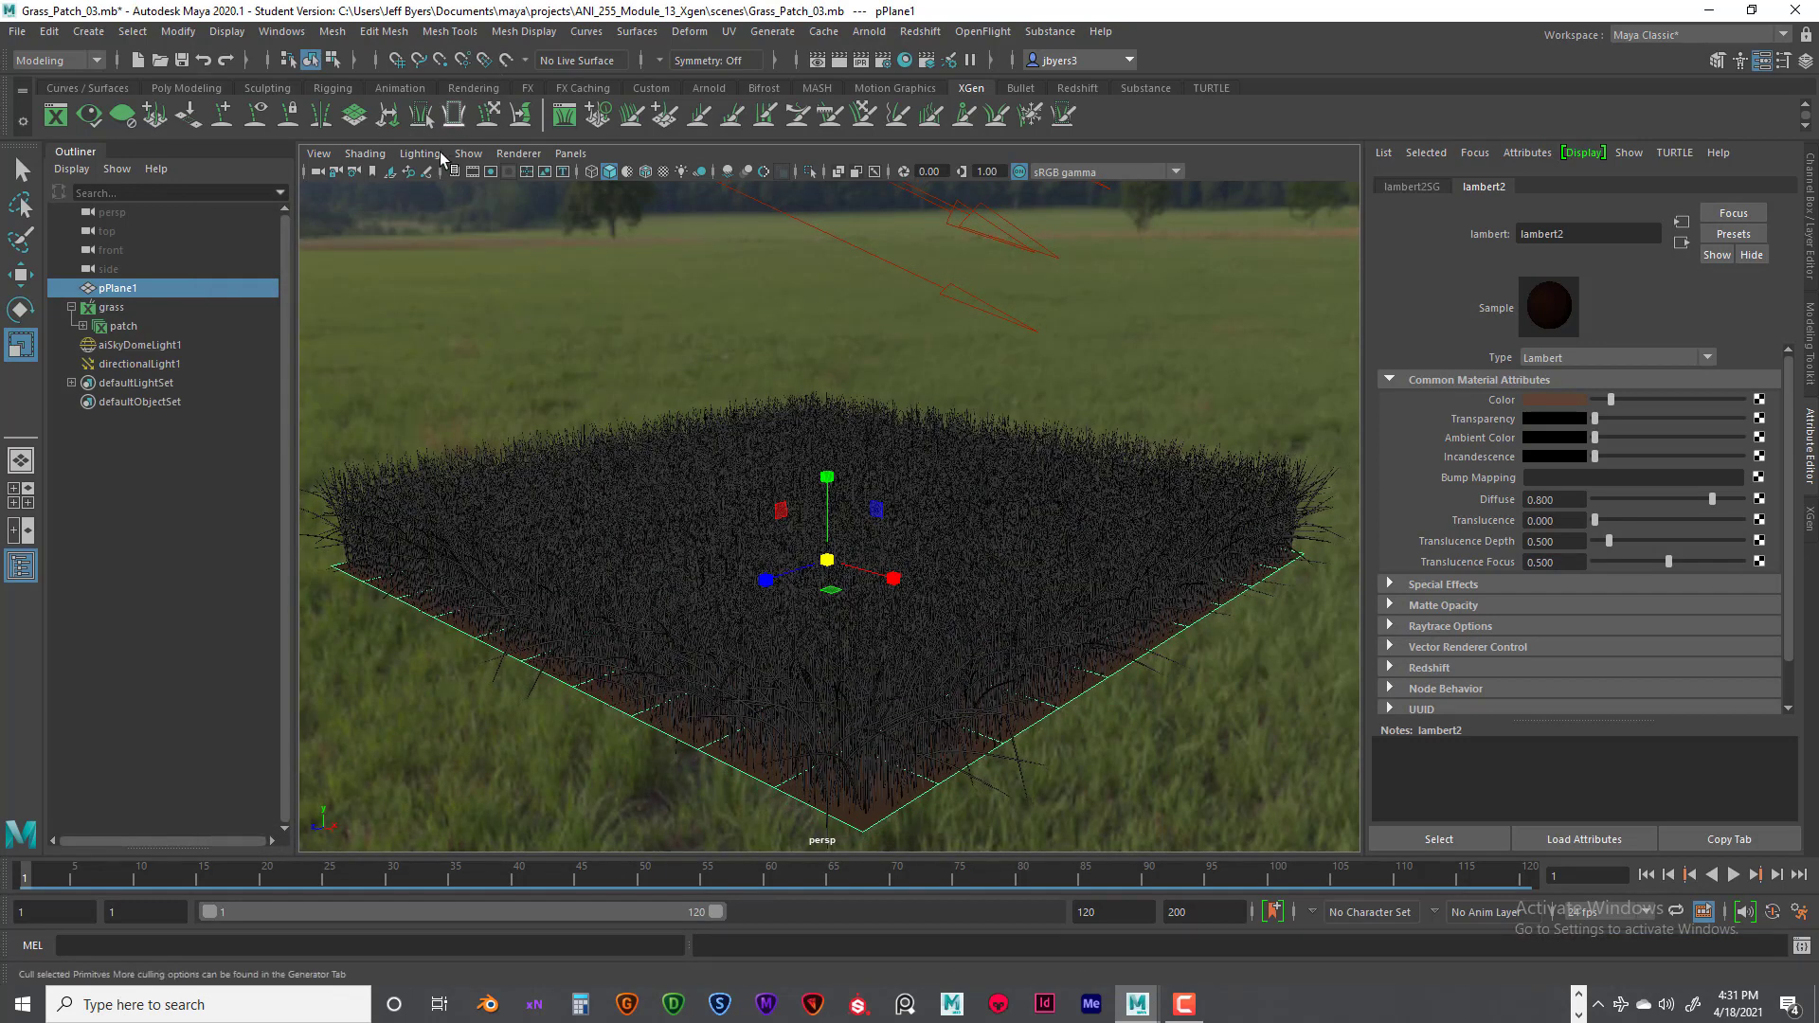
- Show the resolution gate in the viewport and set the render image size to the HD_1080 preset
left_click(491, 172)
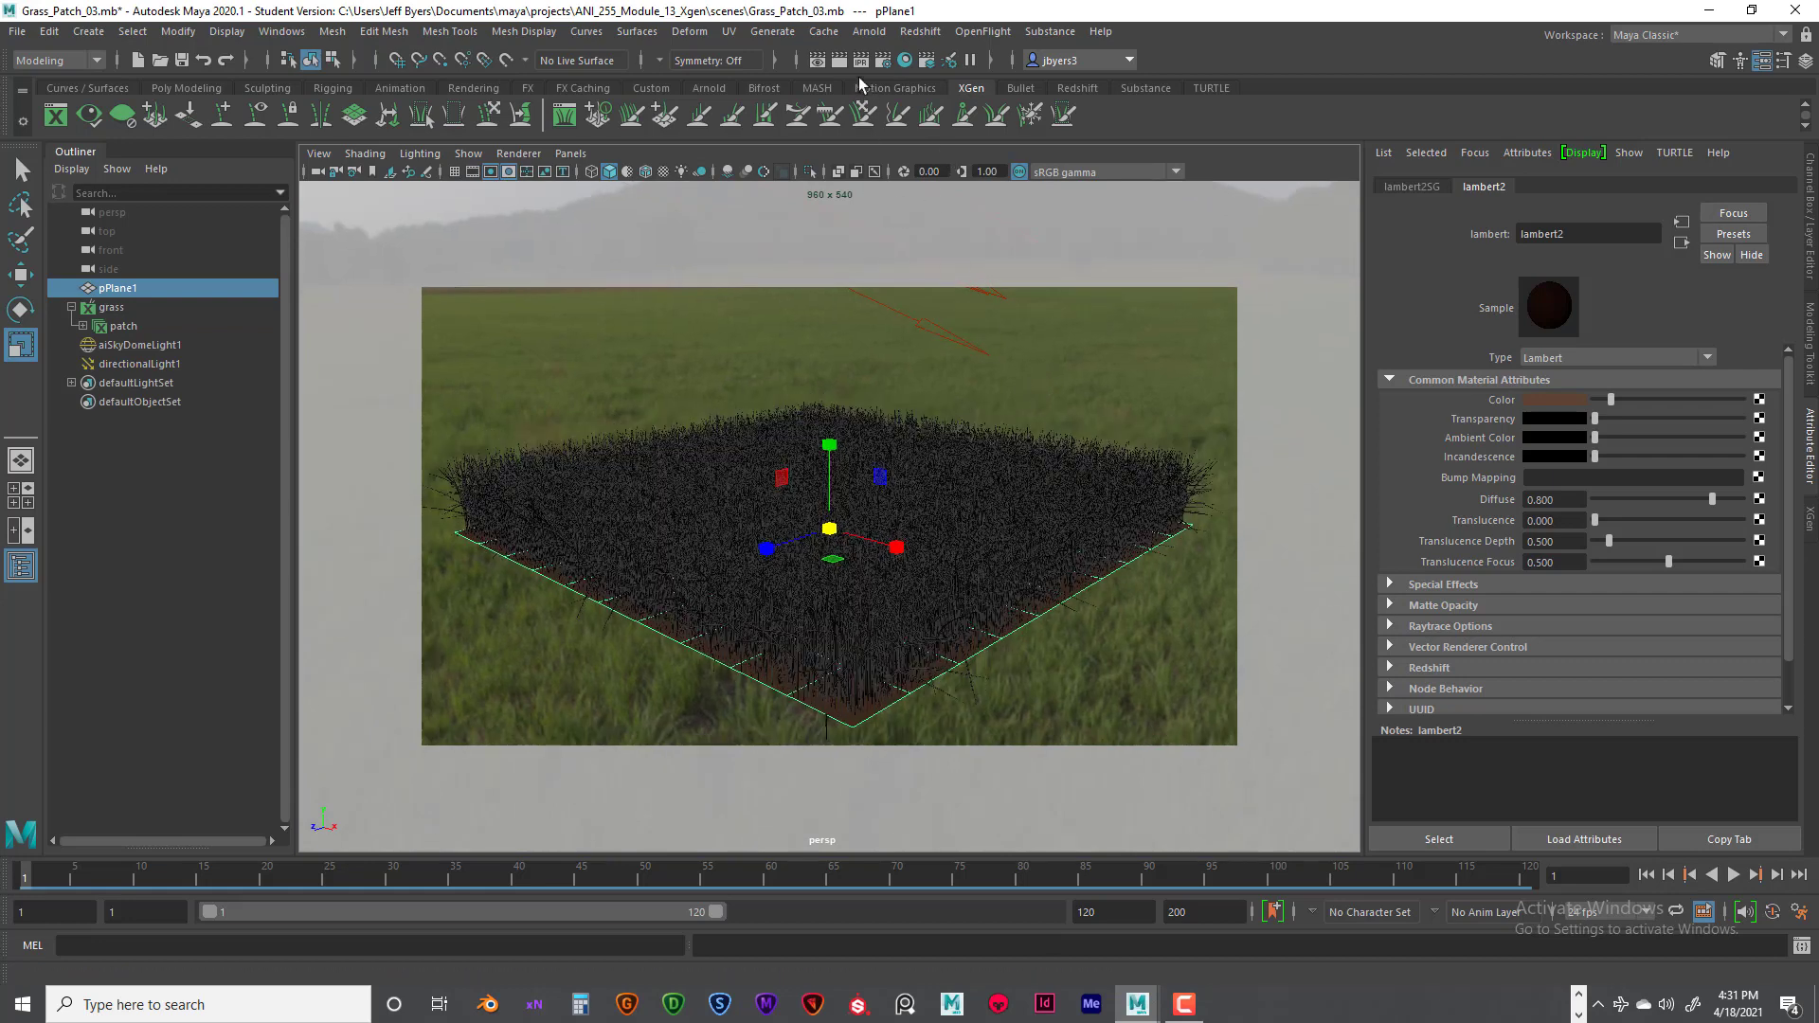
left_click(905, 61)
left_click(354, 276)
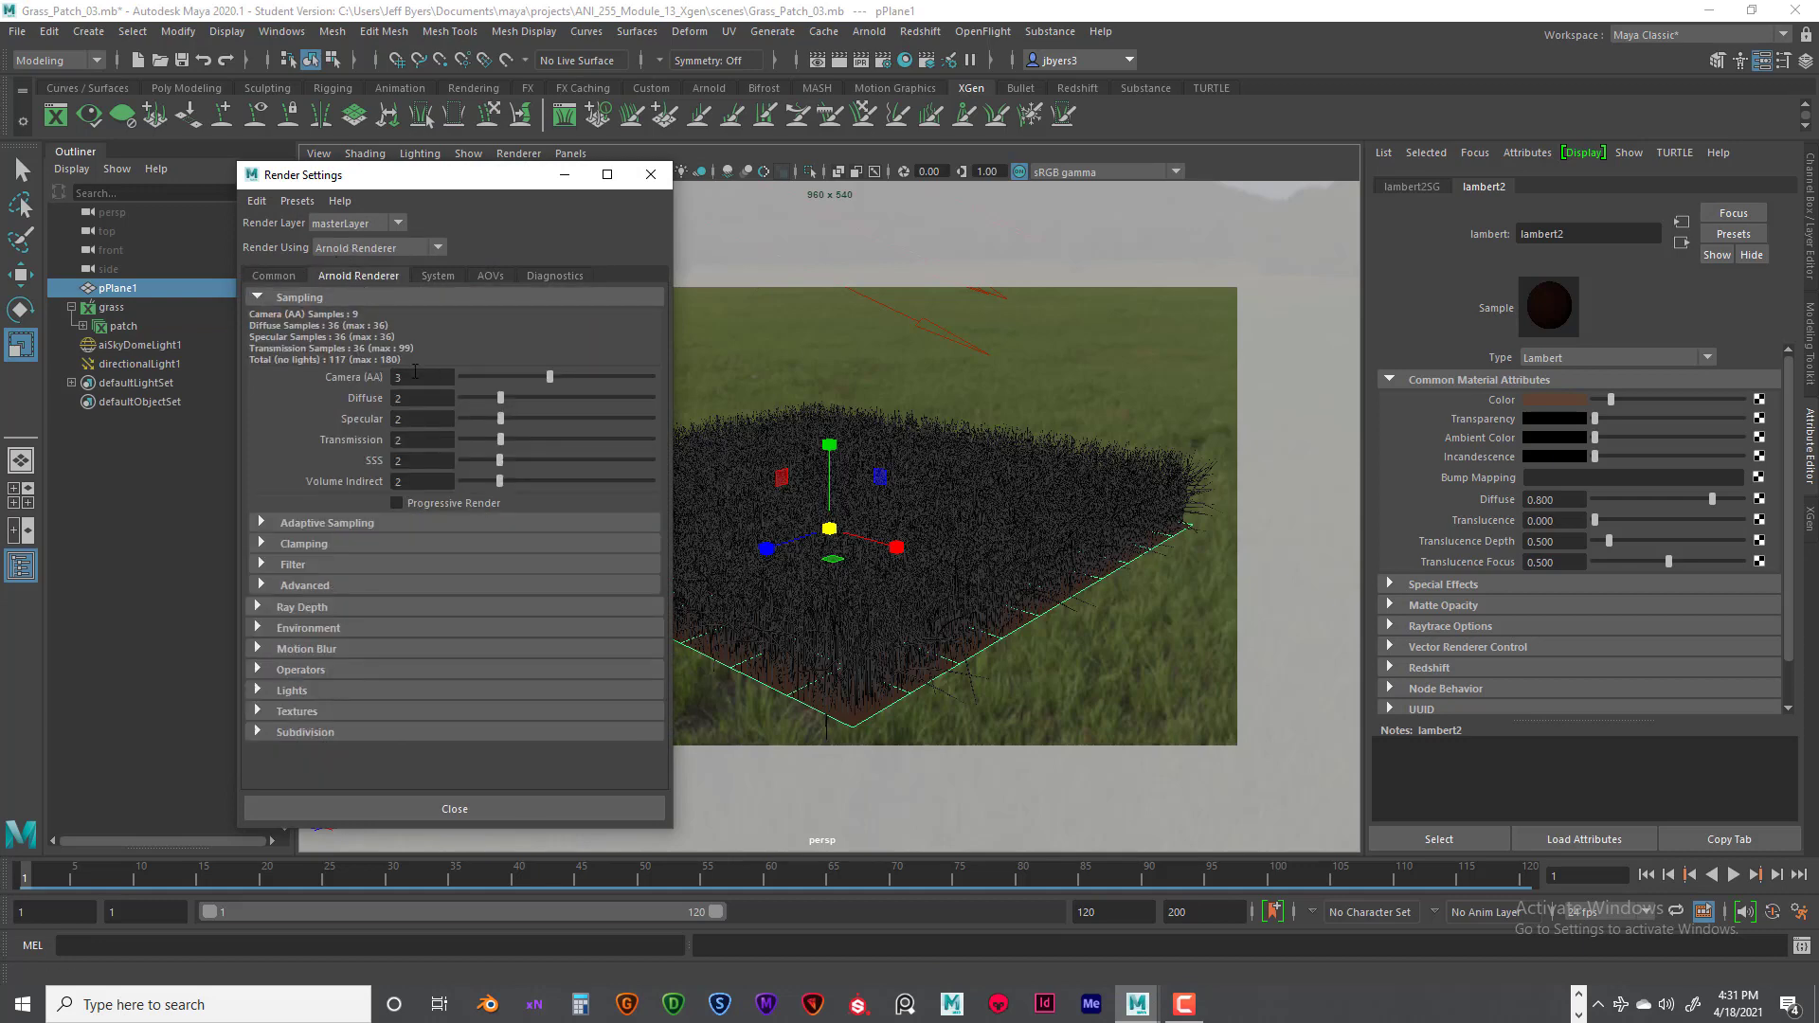
left_click(275, 274)
scroll(516, 606, "down", 5)
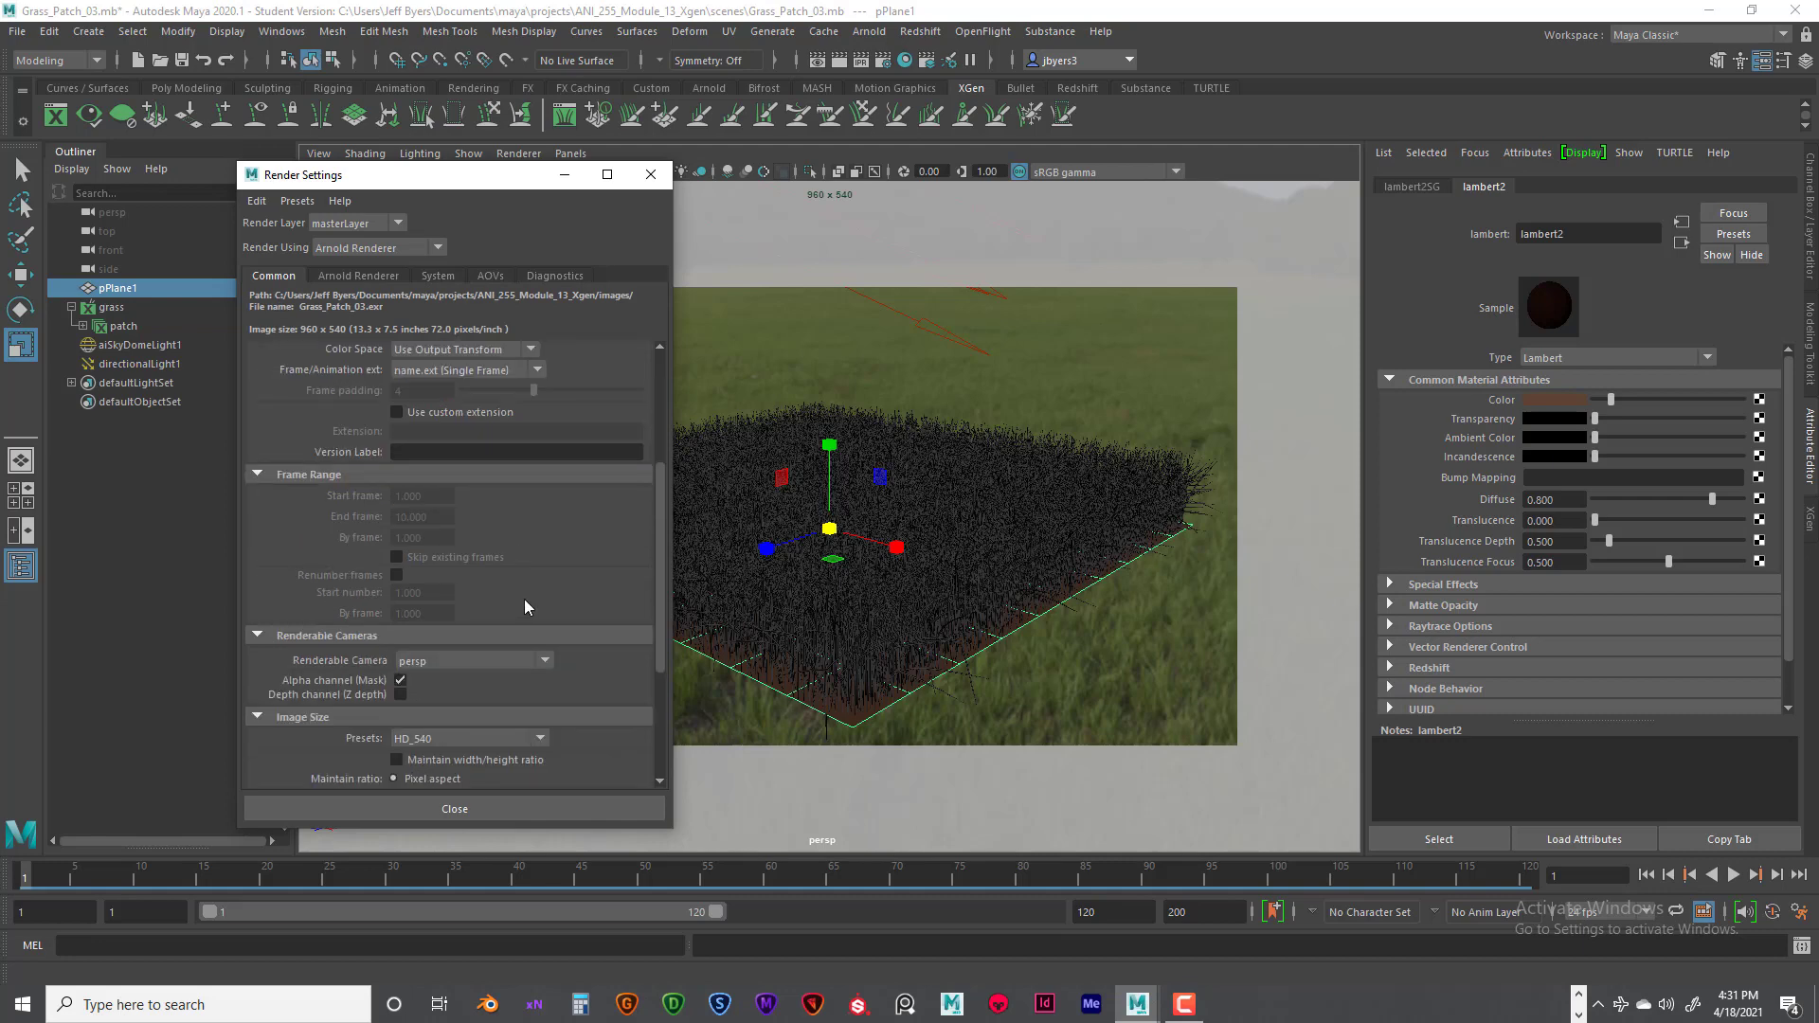
scroll(525, 599, "down", 3)
left_click(498, 523)
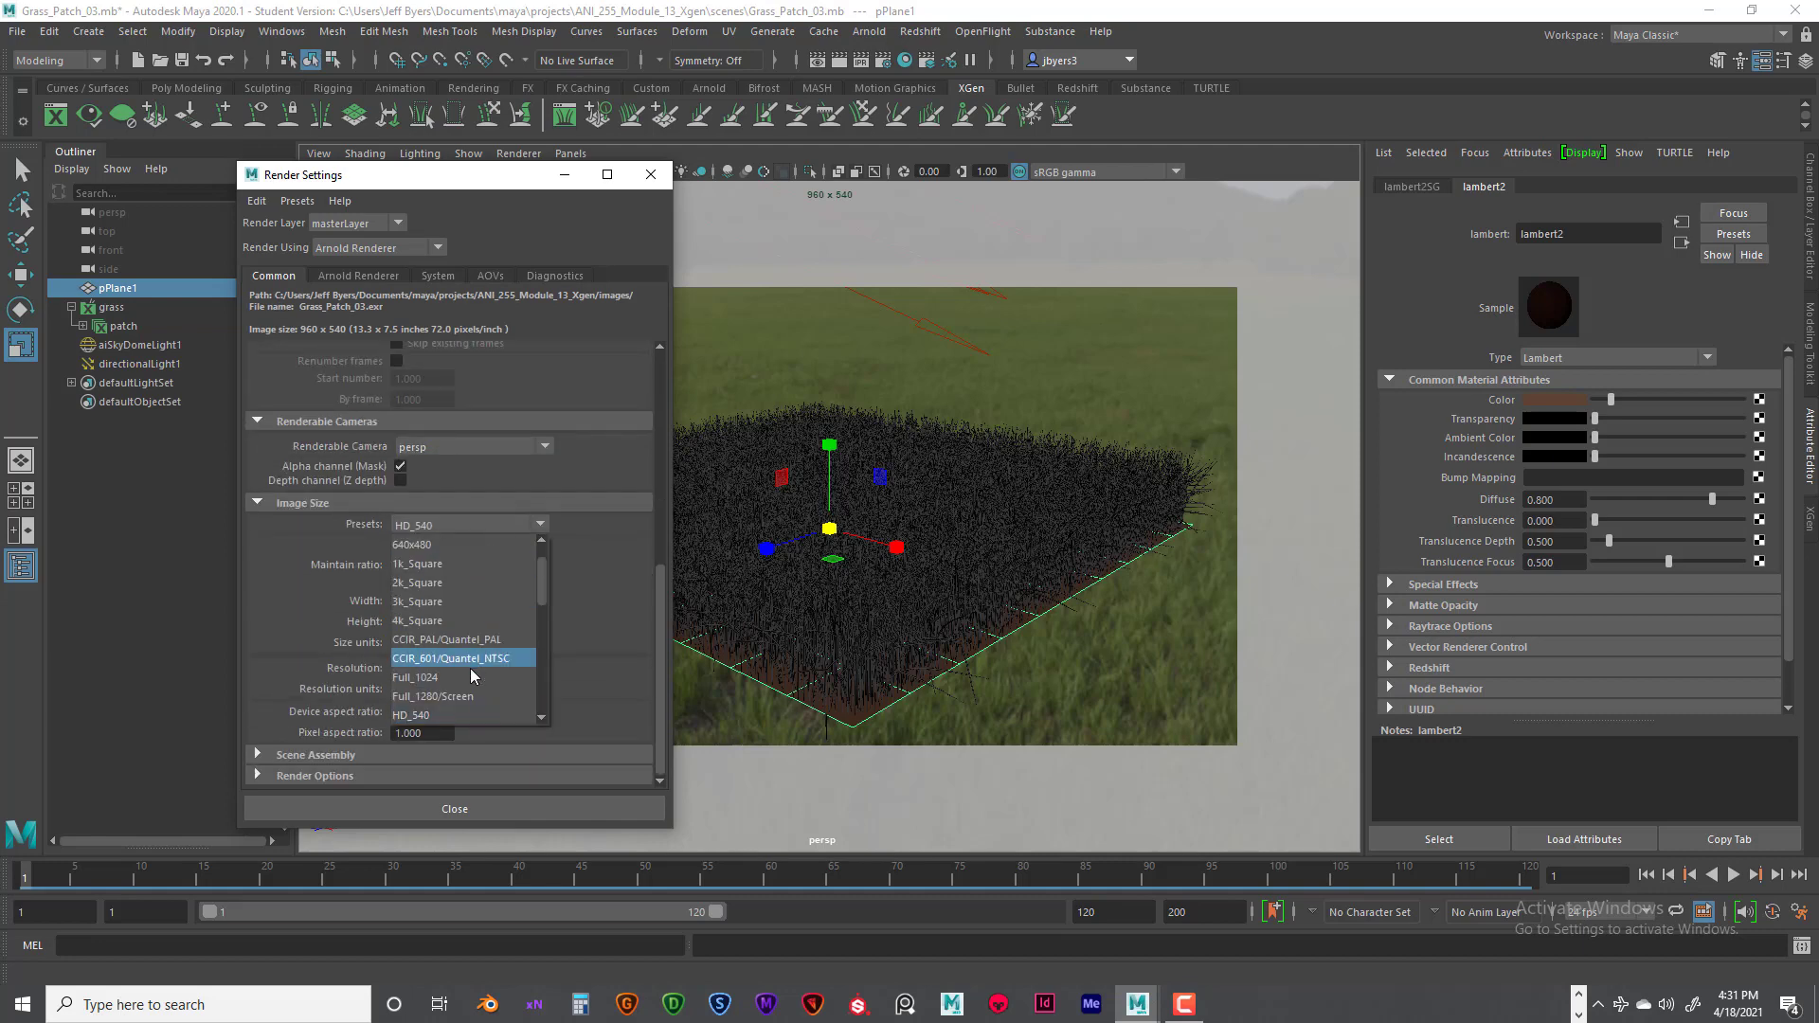
scroll(471, 671, "down", 3)
left_click(455, 639)
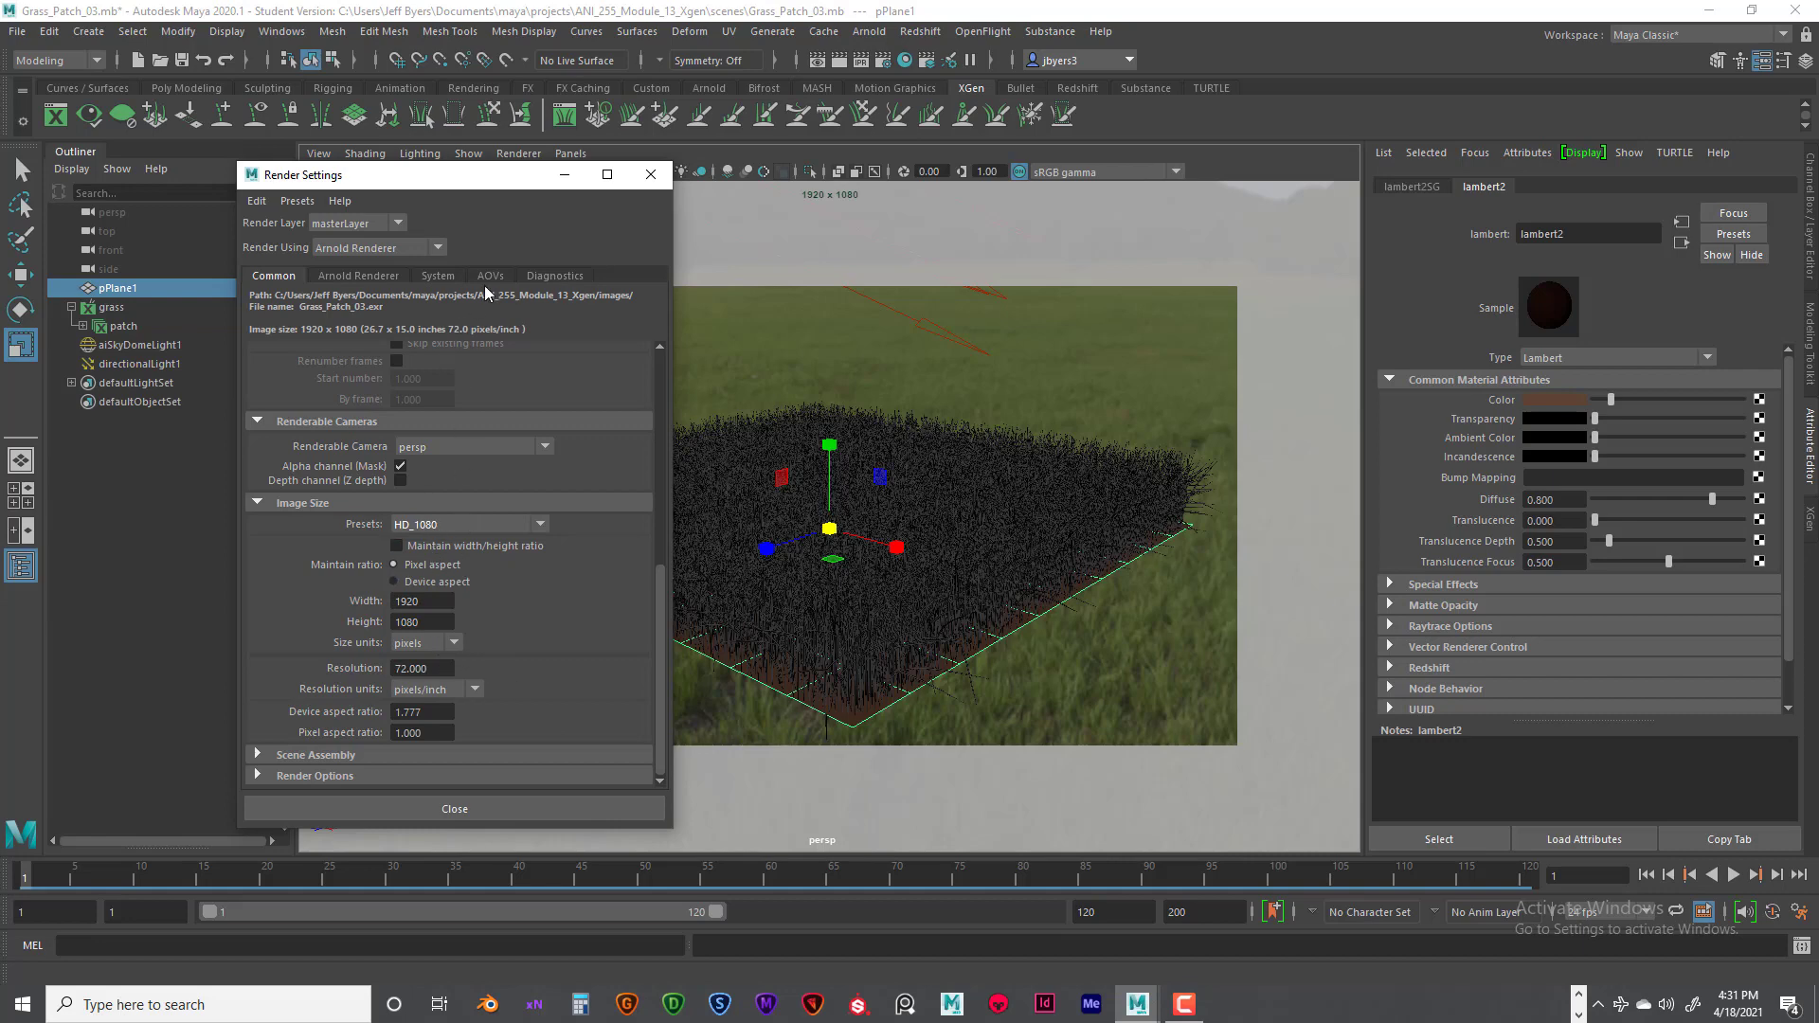
left_click(367, 275)
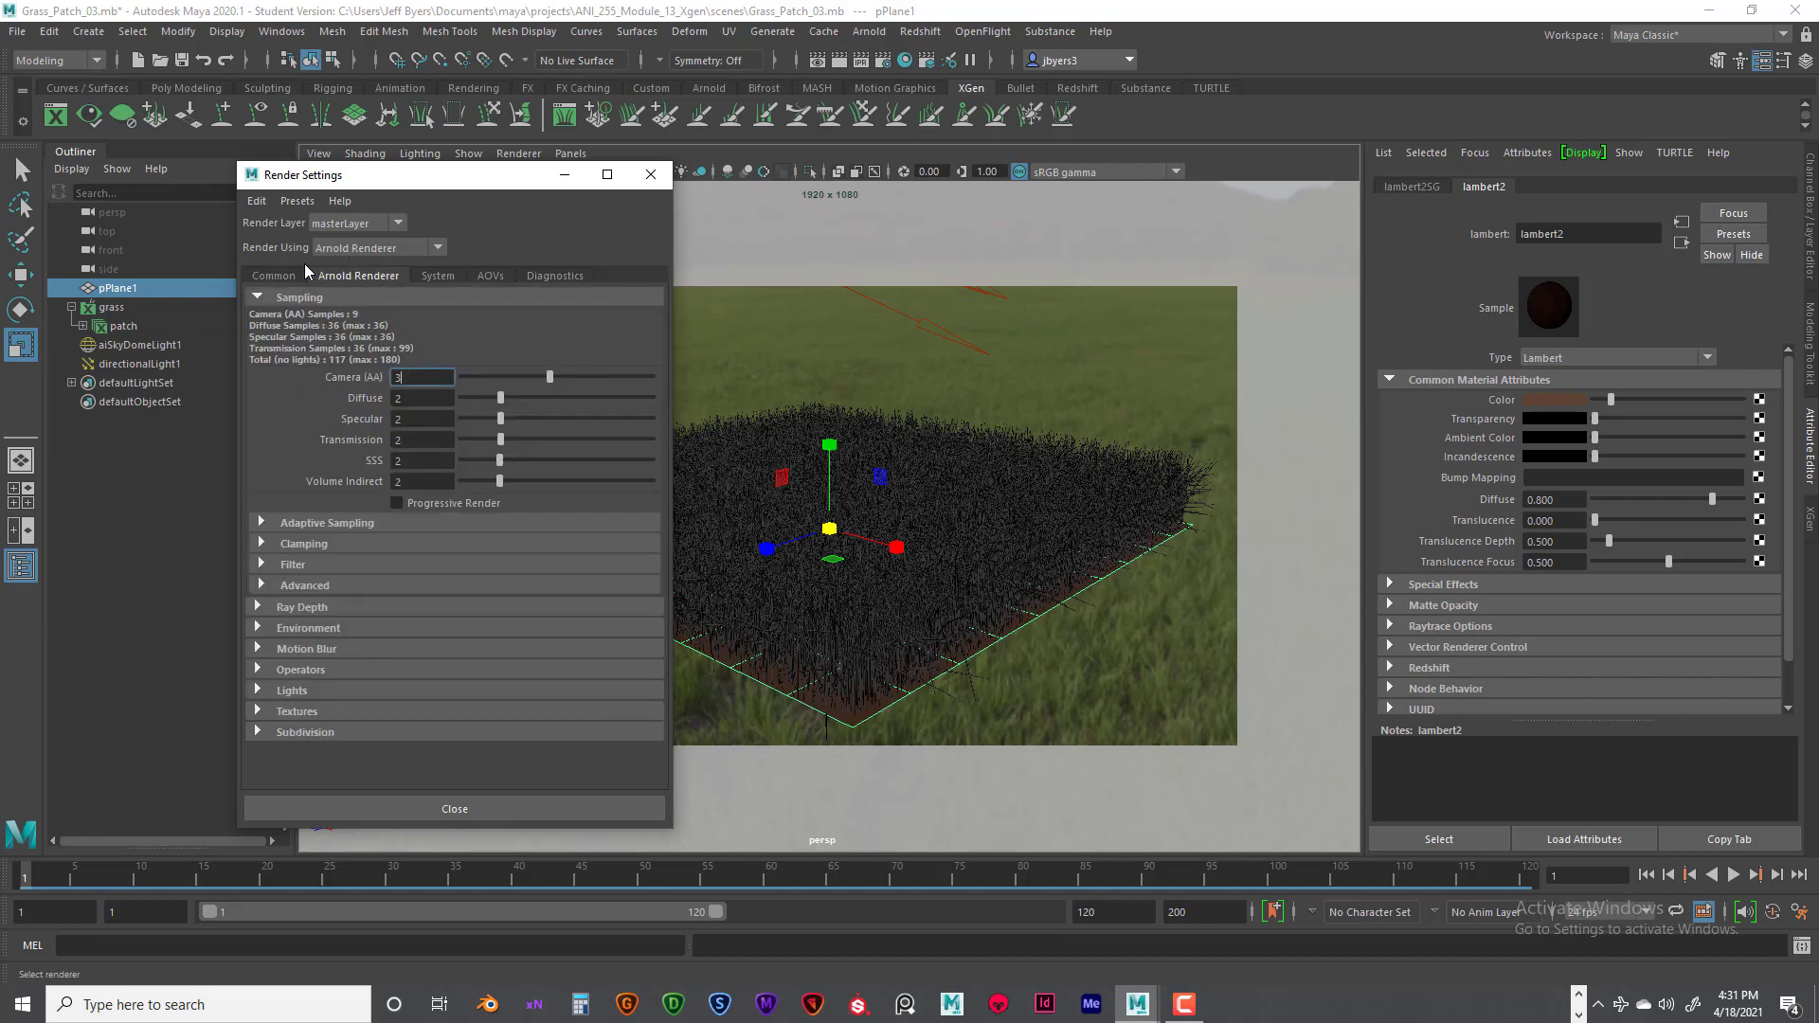
left_click(277, 275)
left_click(356, 274)
left_click(650, 174)
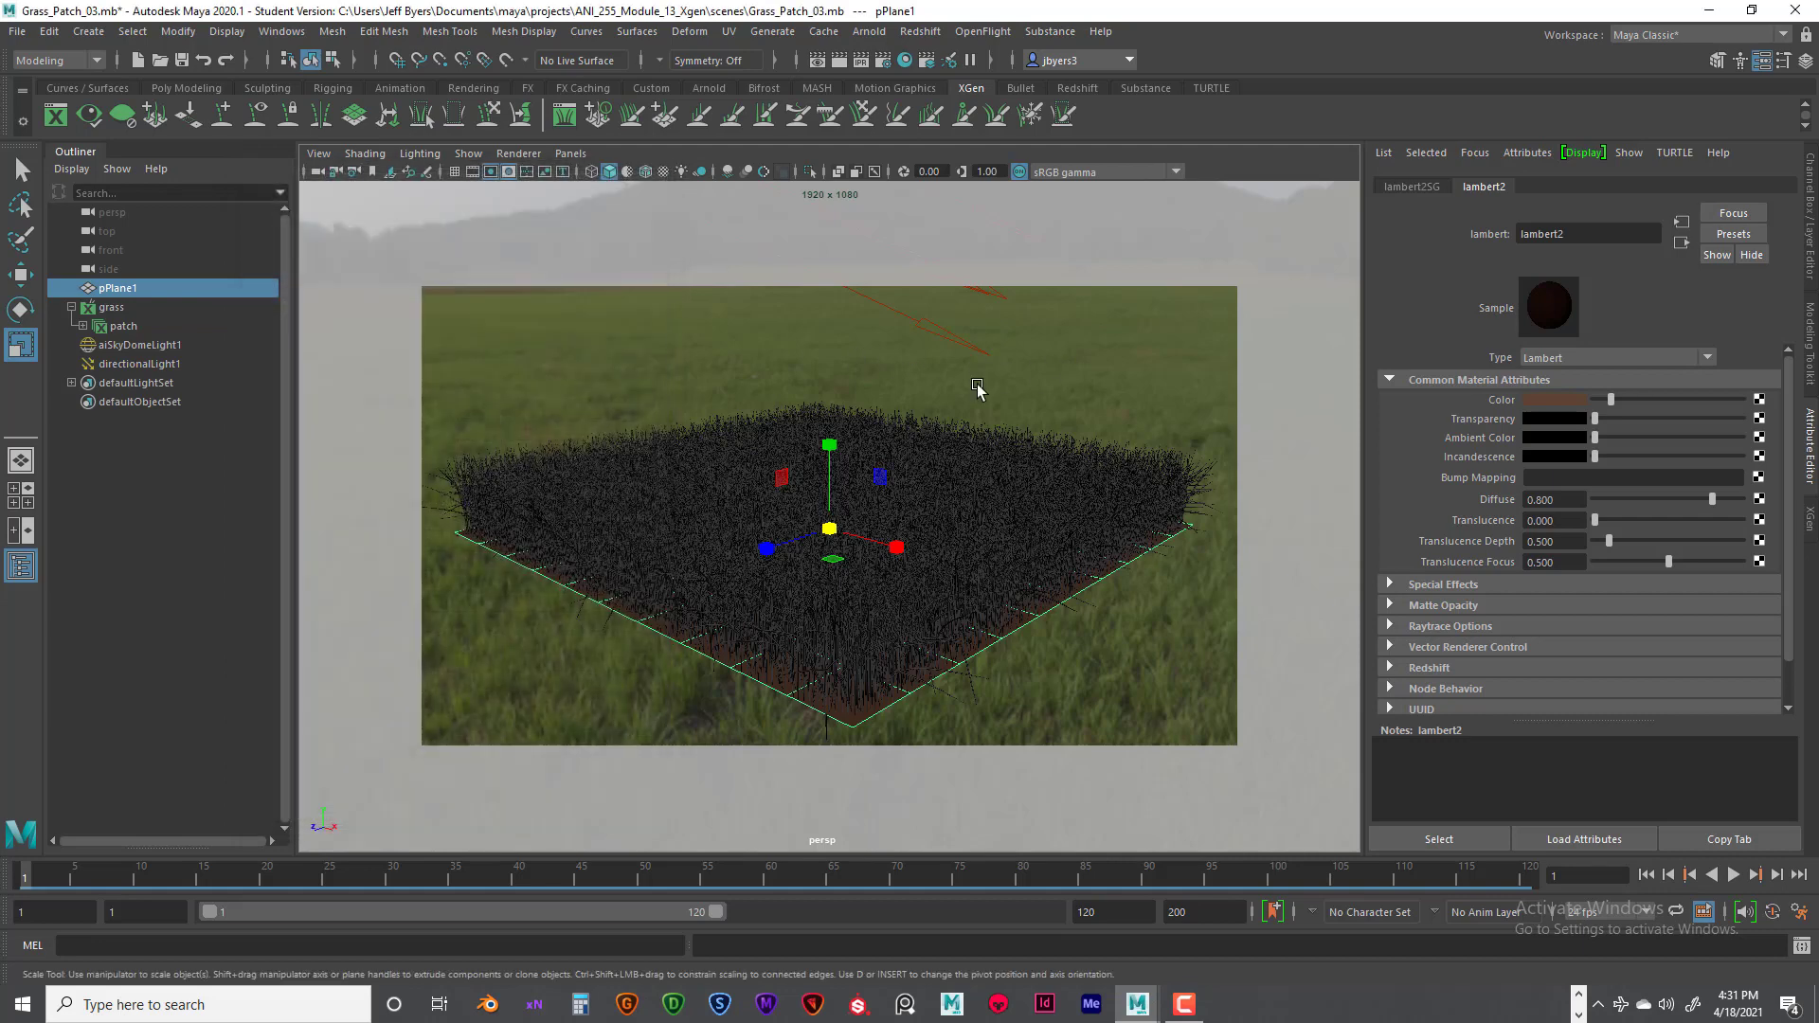
- Center the grass patch within the resolution gate, render the frame, and reposition the Render View window to view the image
middle_click_drag(941, 479, 965, 455, "alt")
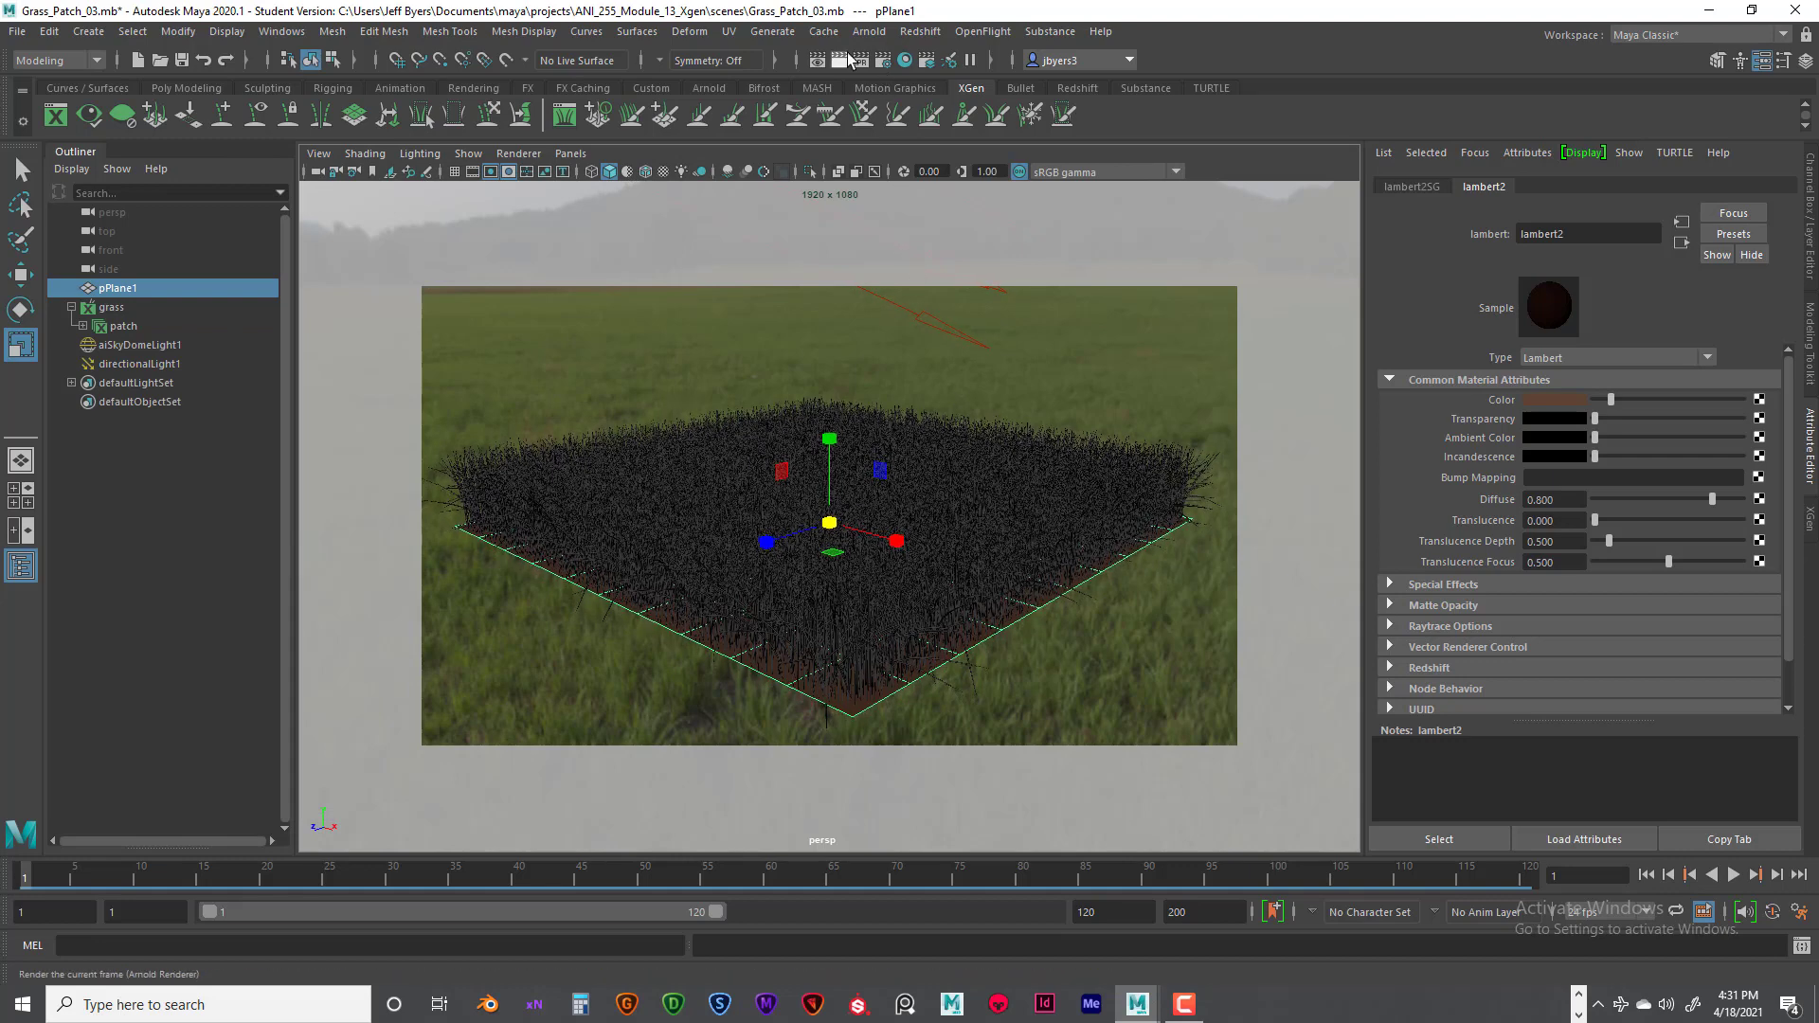
left_click(842, 63)
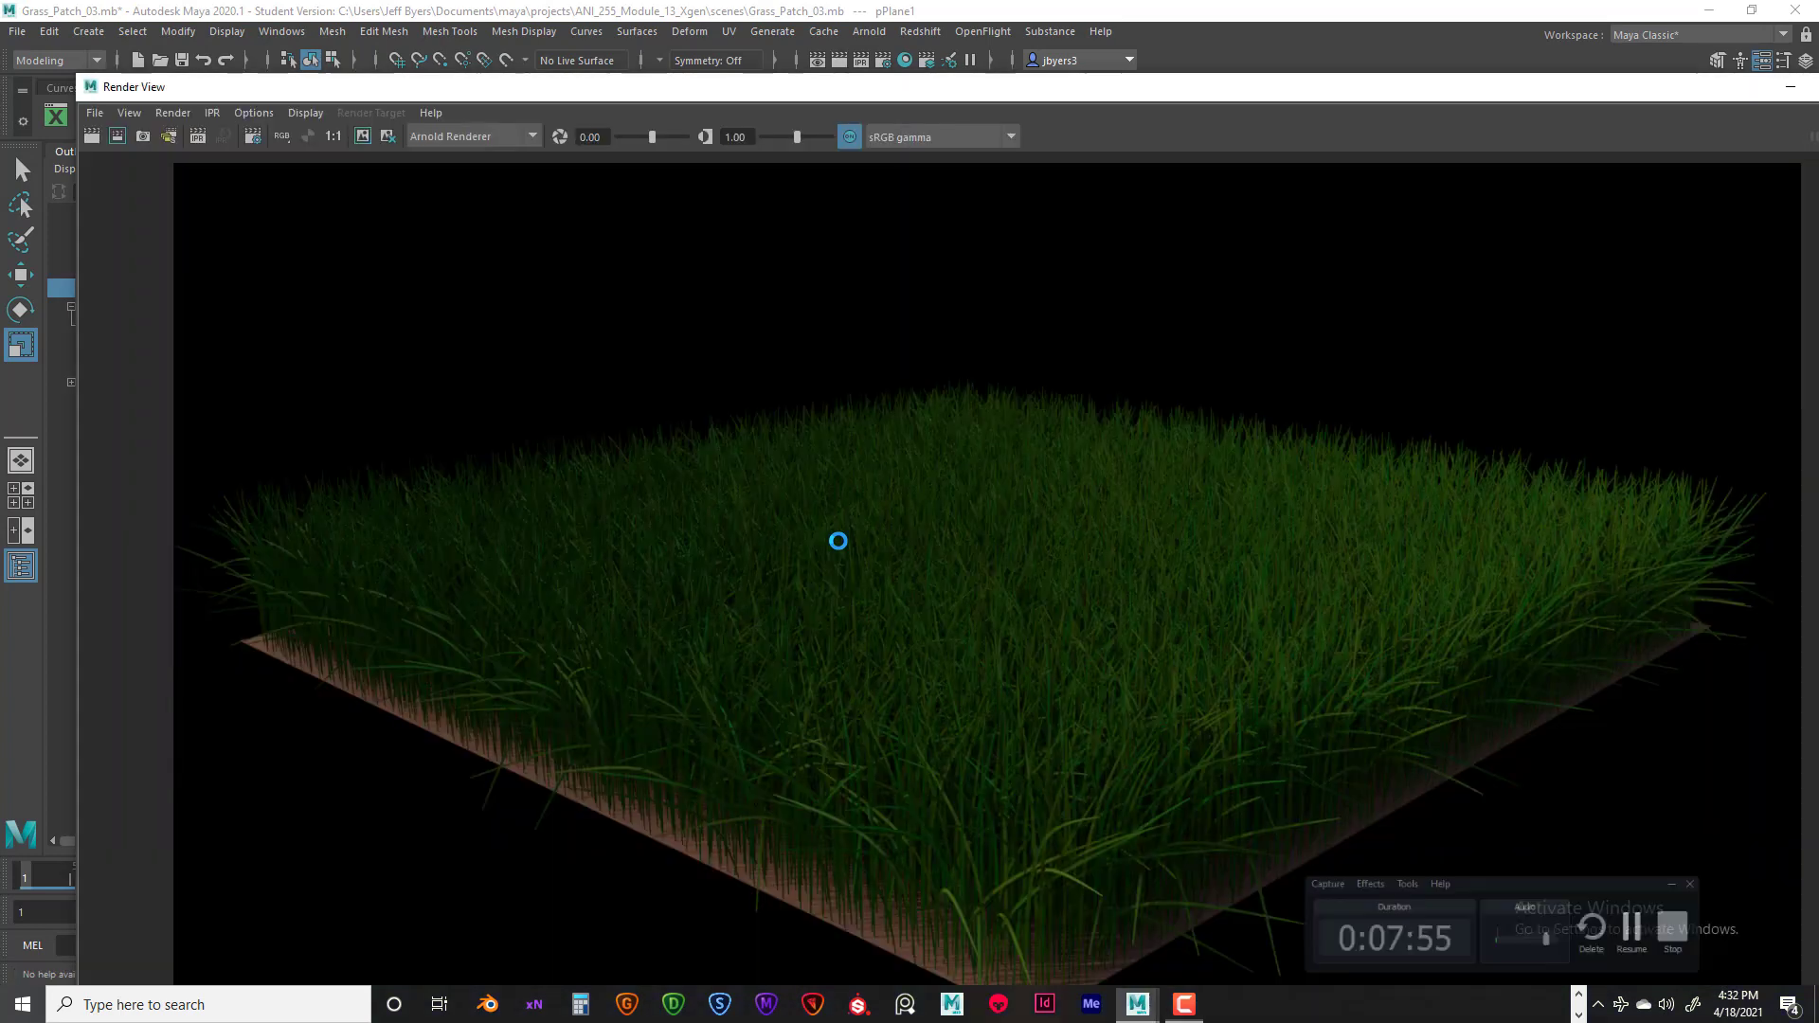
left_click_drag(211, 87, 188, 65)
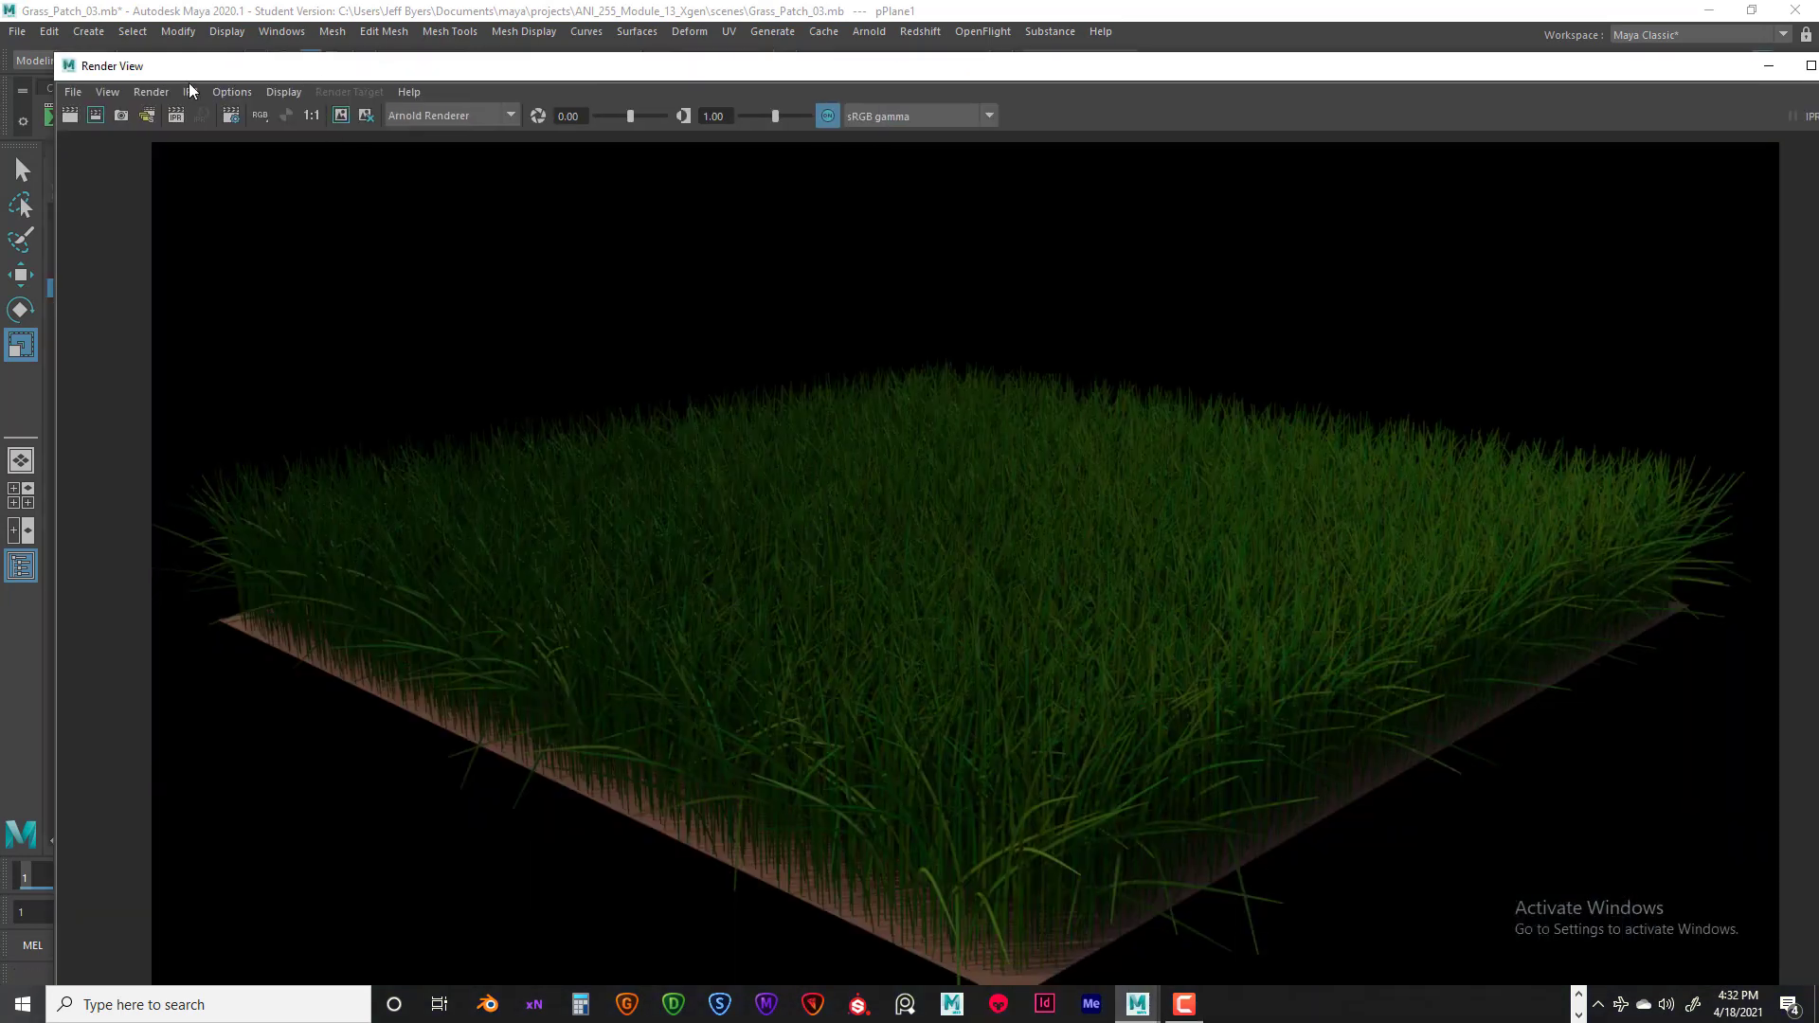
- Apply the save mode "Color Managed Image - View Transform embedded" for saving the rendered image
left_click(73, 92)
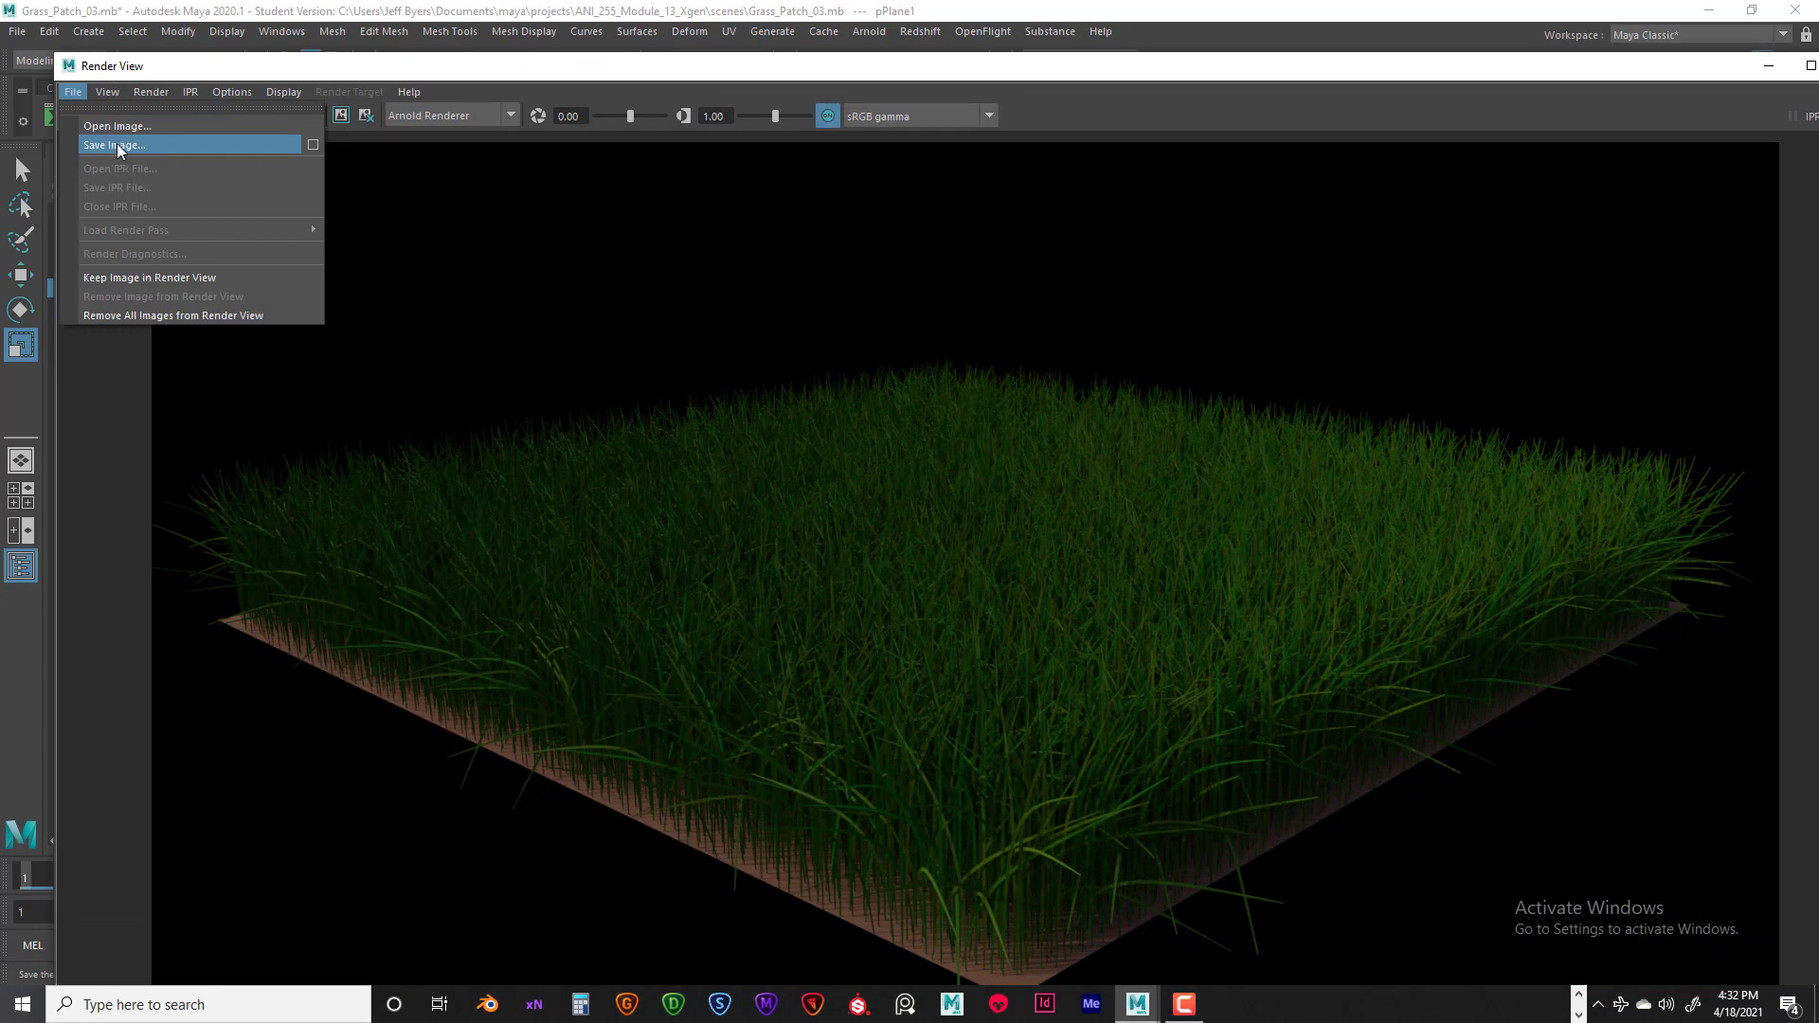
left_click(313, 145)
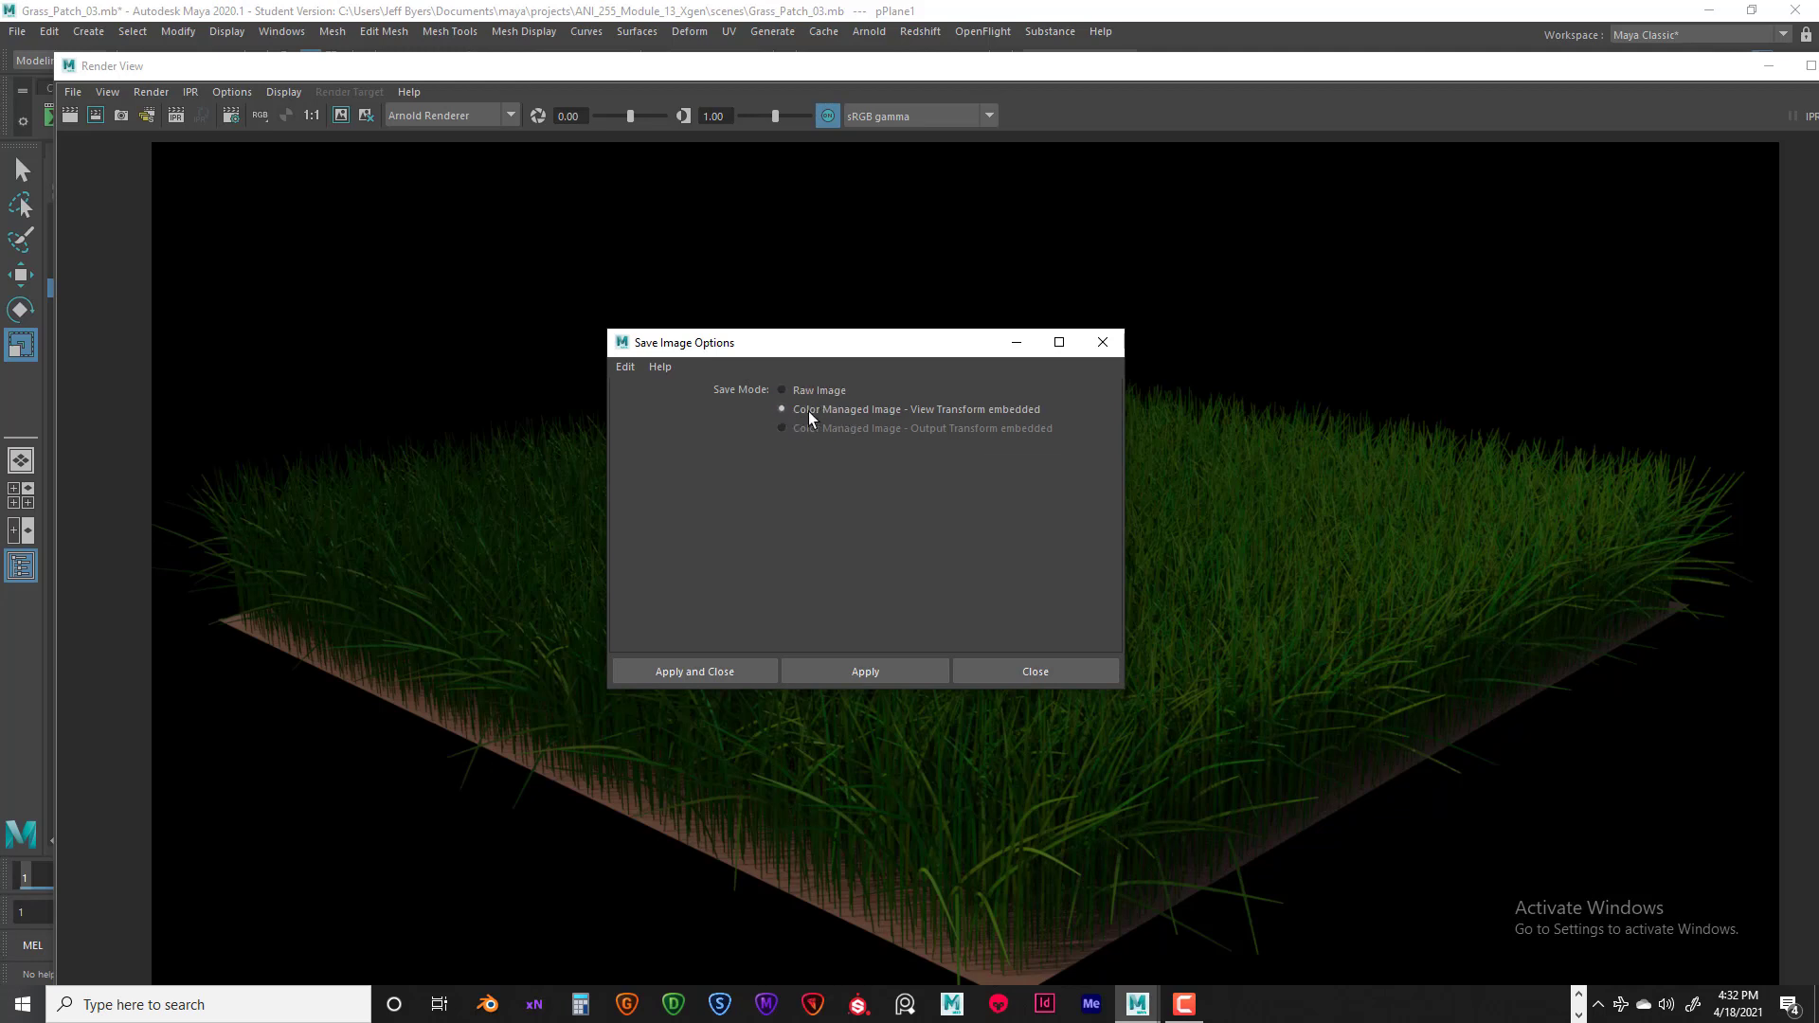
left_click(712, 671)
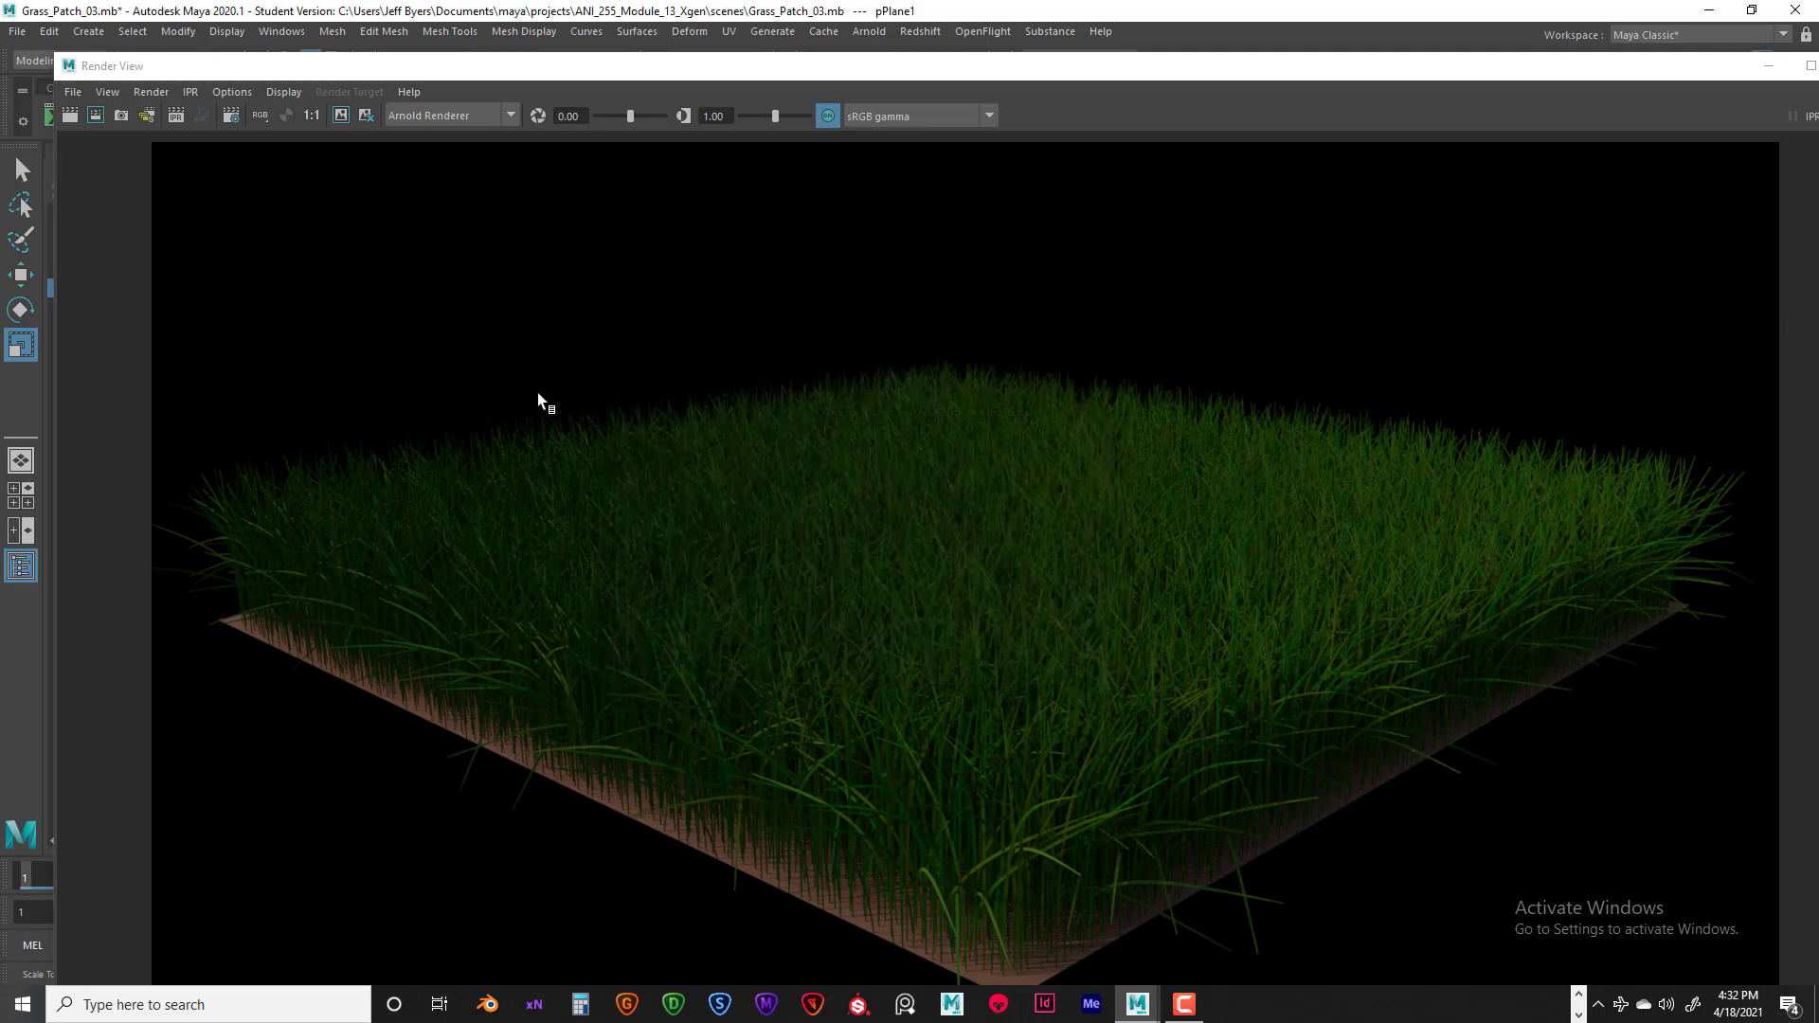
- Open the save dialog for the rendered grass image and set its file type to JPEG
left_click(72, 92)
left_click(85, 144)
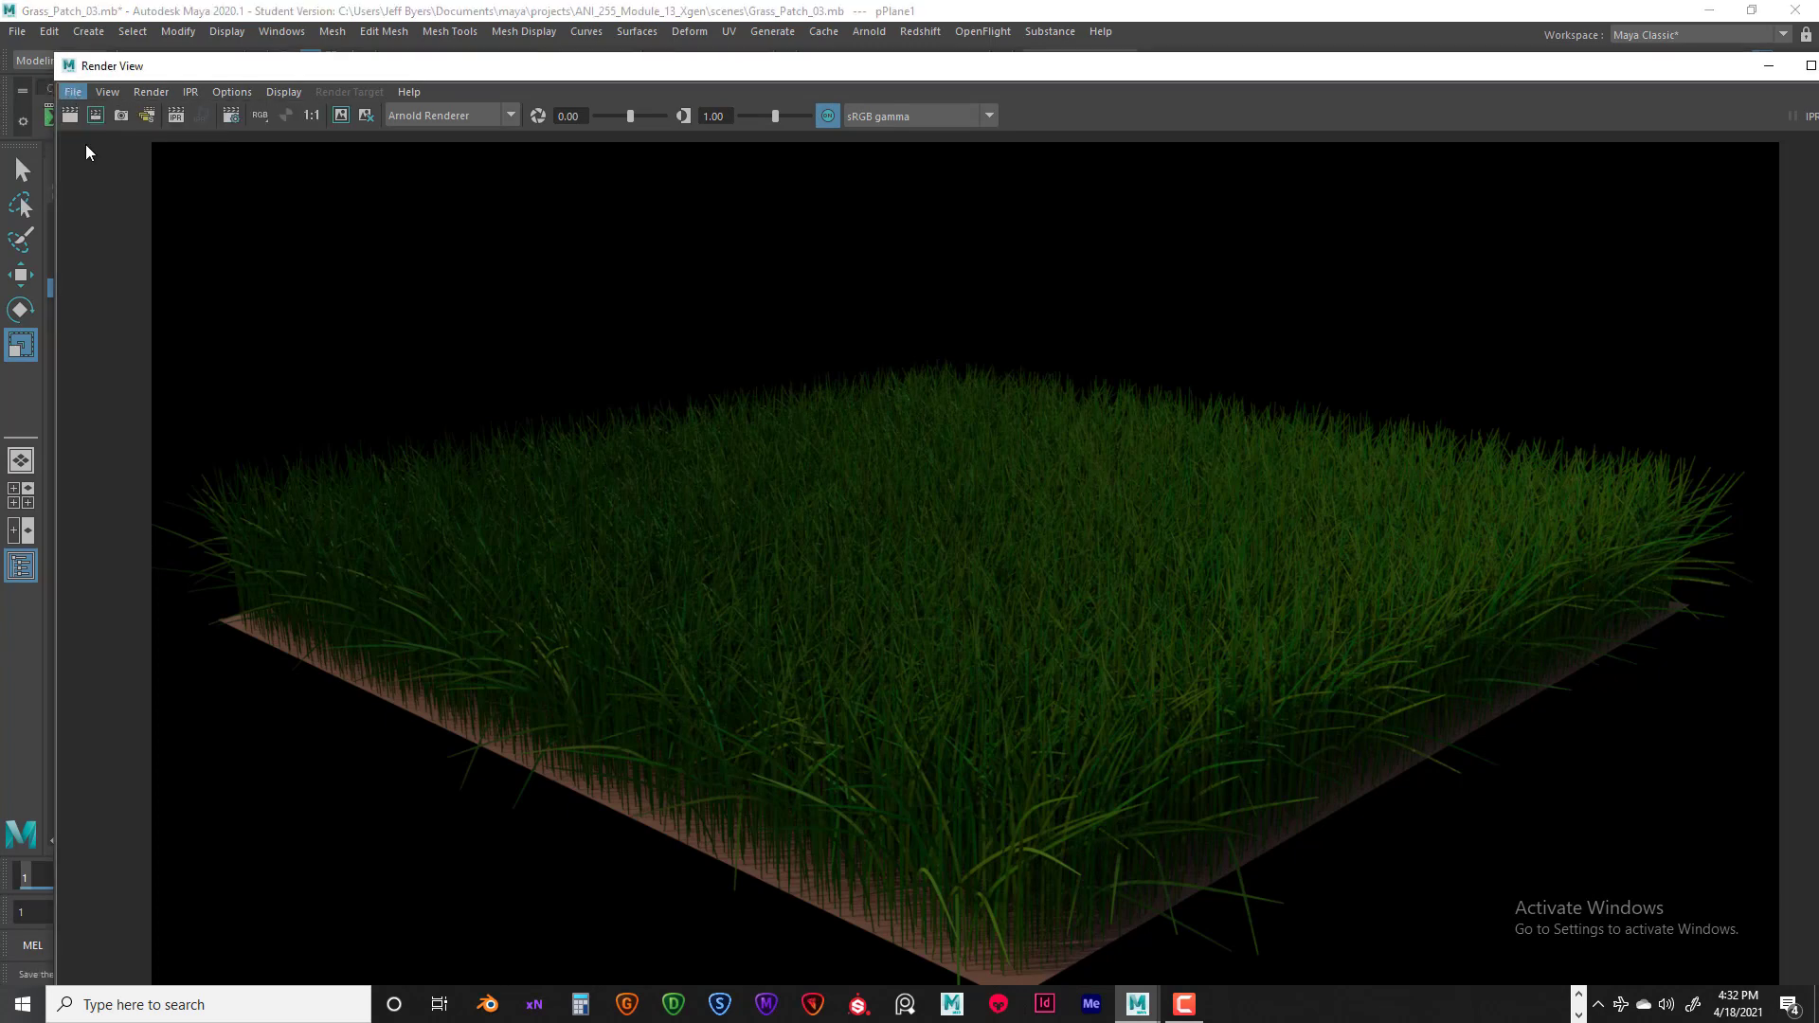
left_click(190, 689)
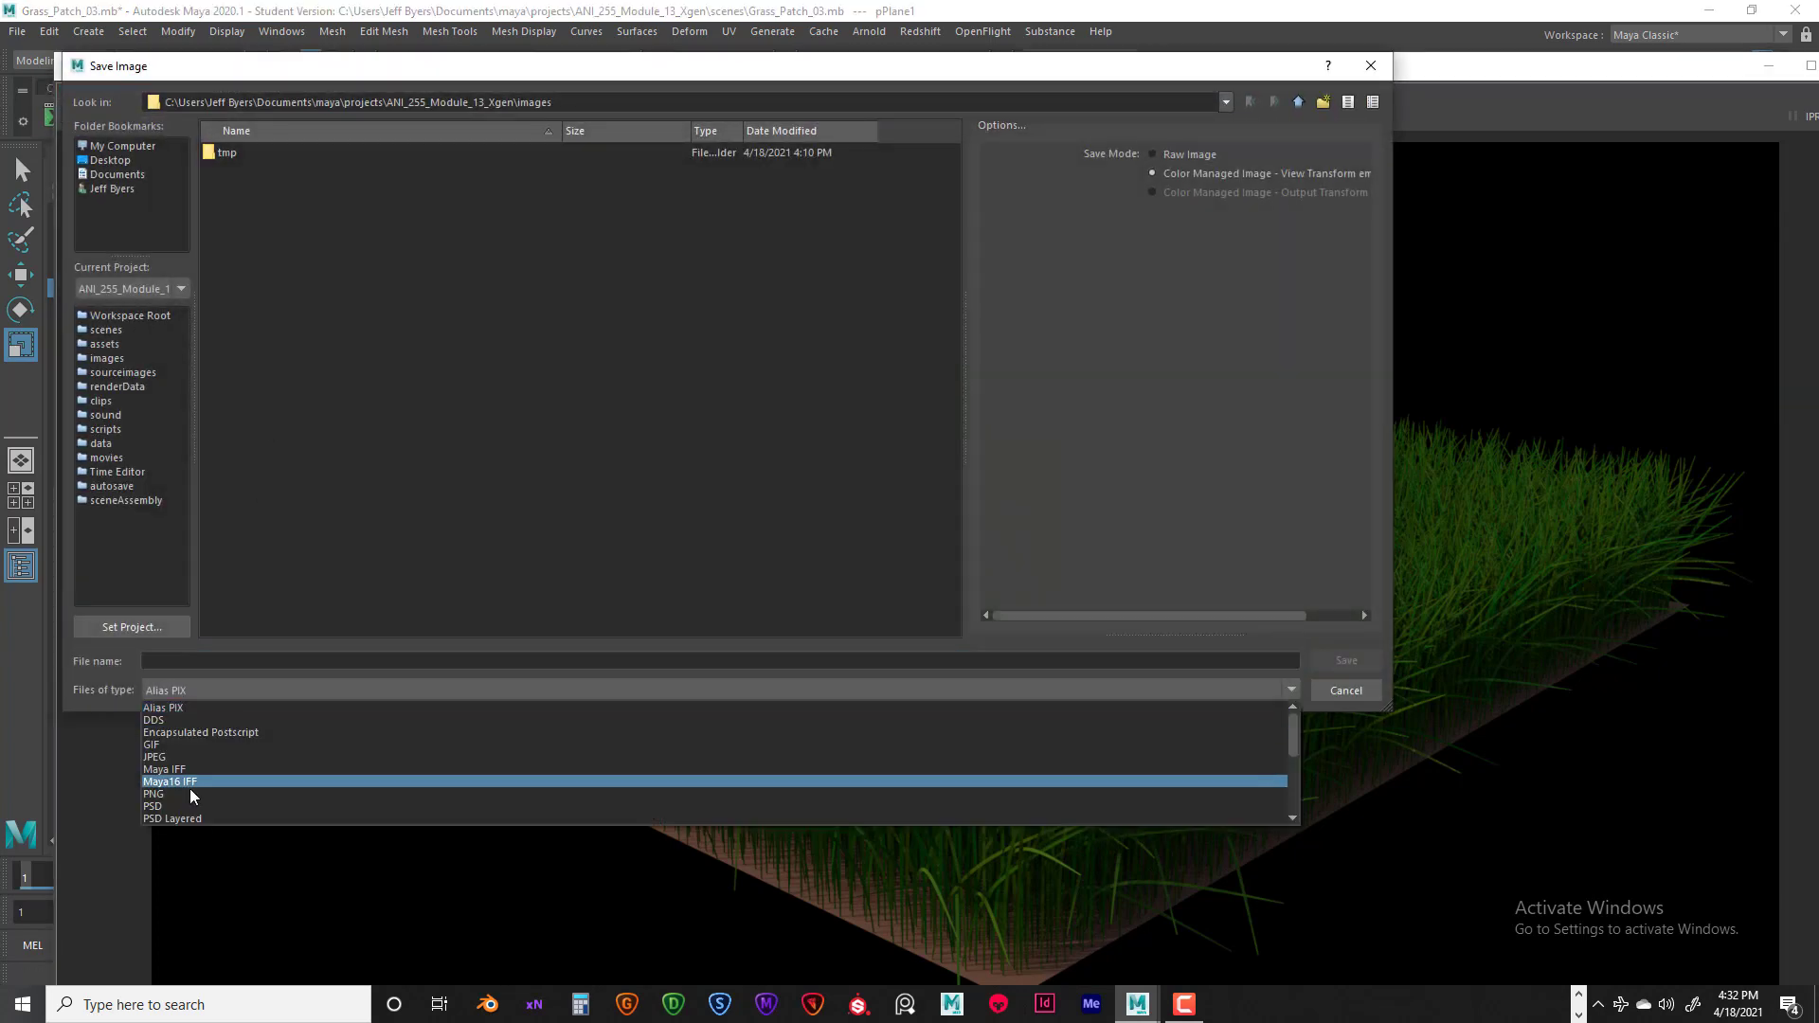
left_click(185, 758)
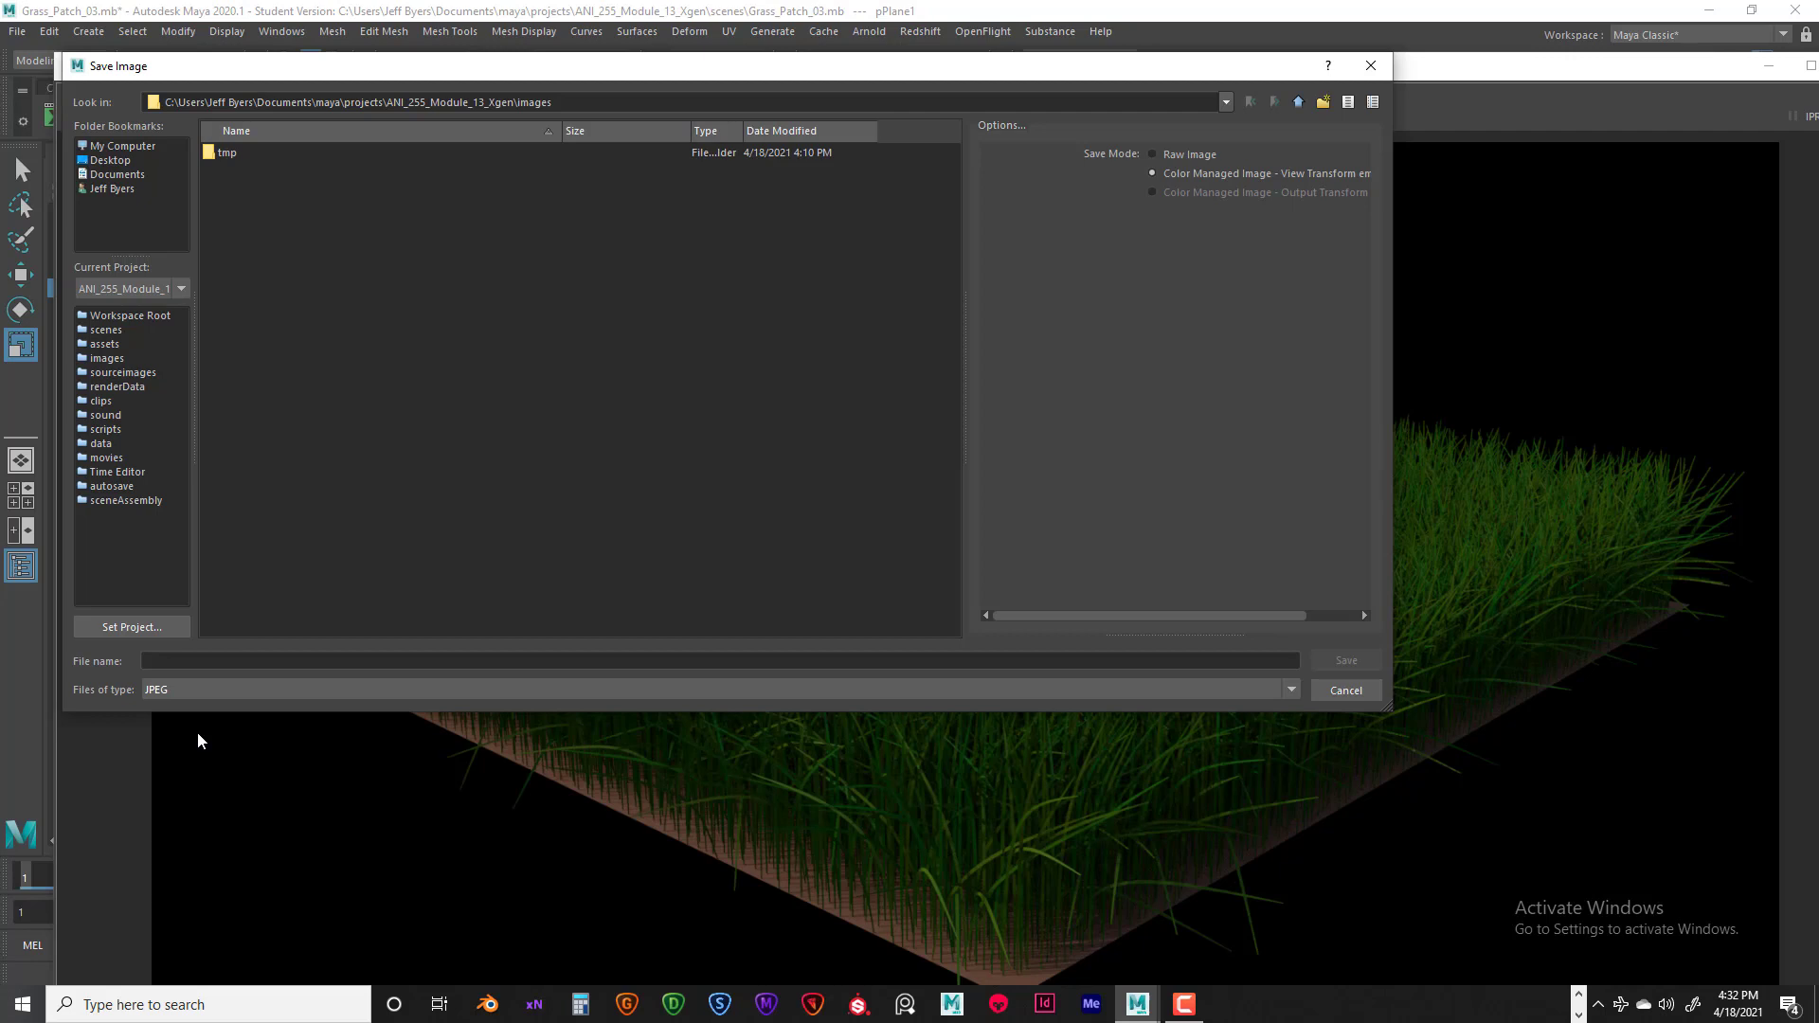
left_click(175, 689)
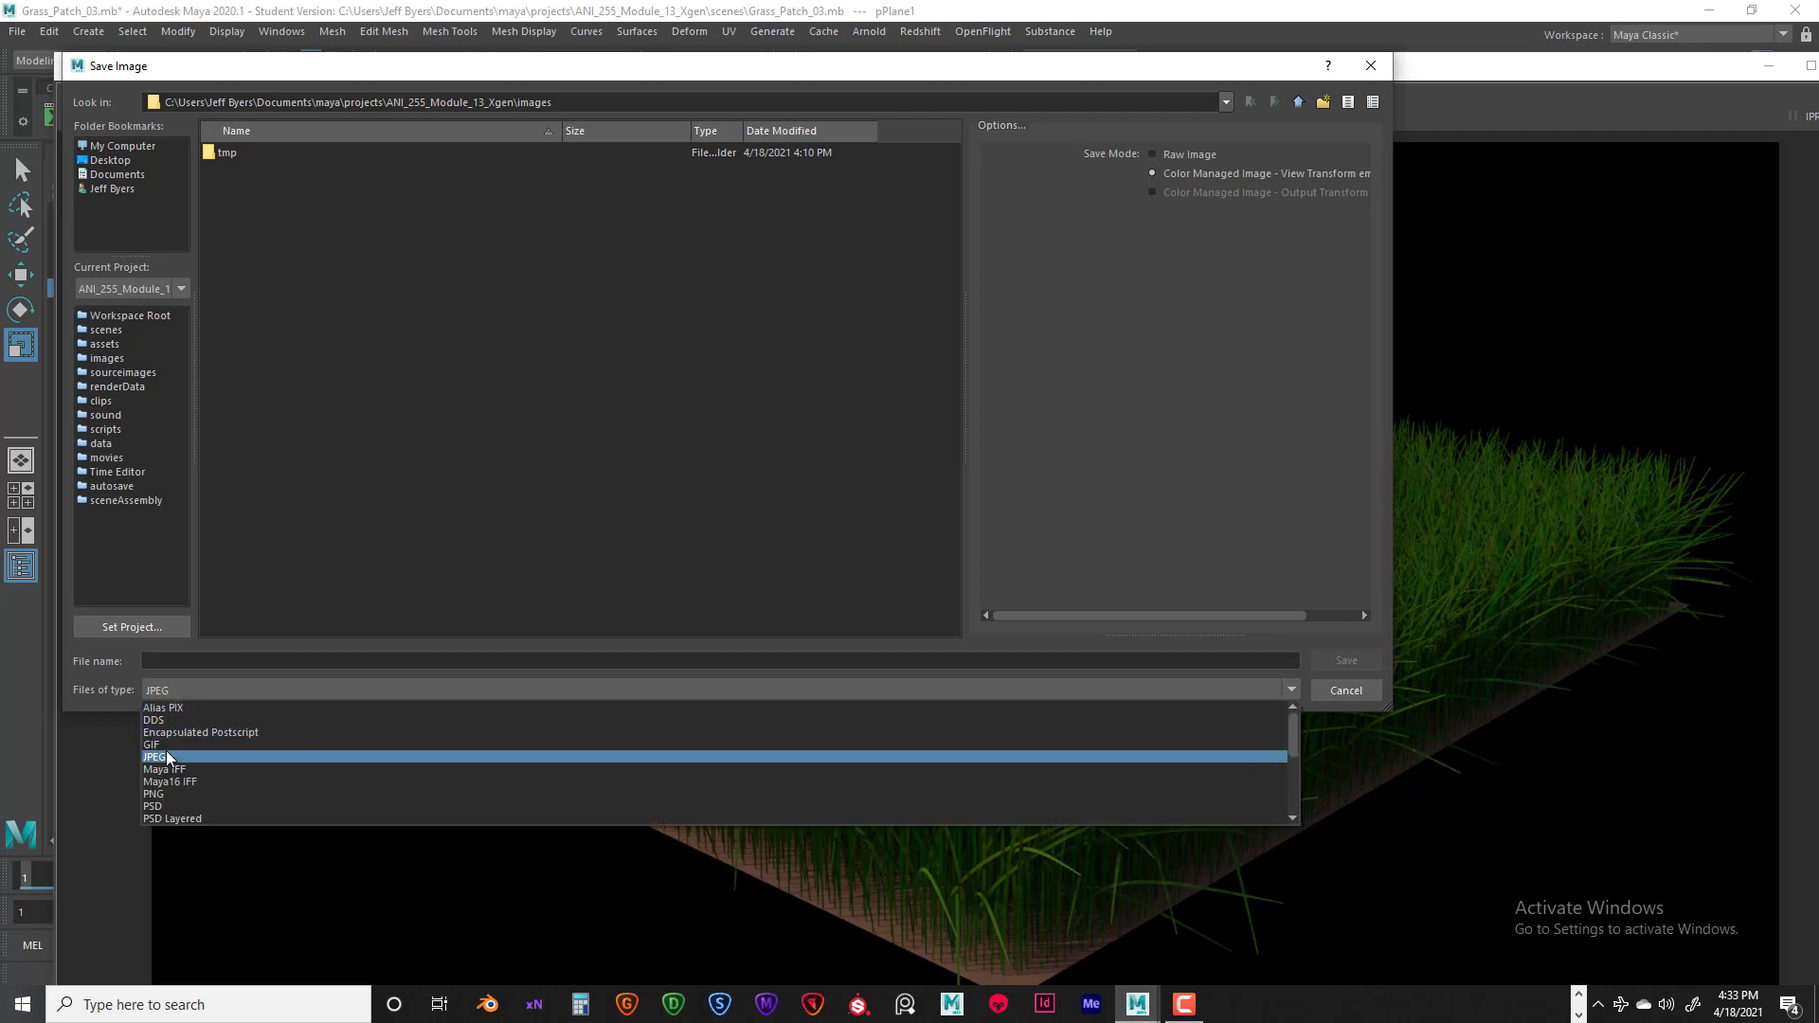
left_click(163, 756)
- Name the image with the author's name followed by _ANI_255_Grass_Patch_01_ and save it in the project's images folder
left_click(176, 662)
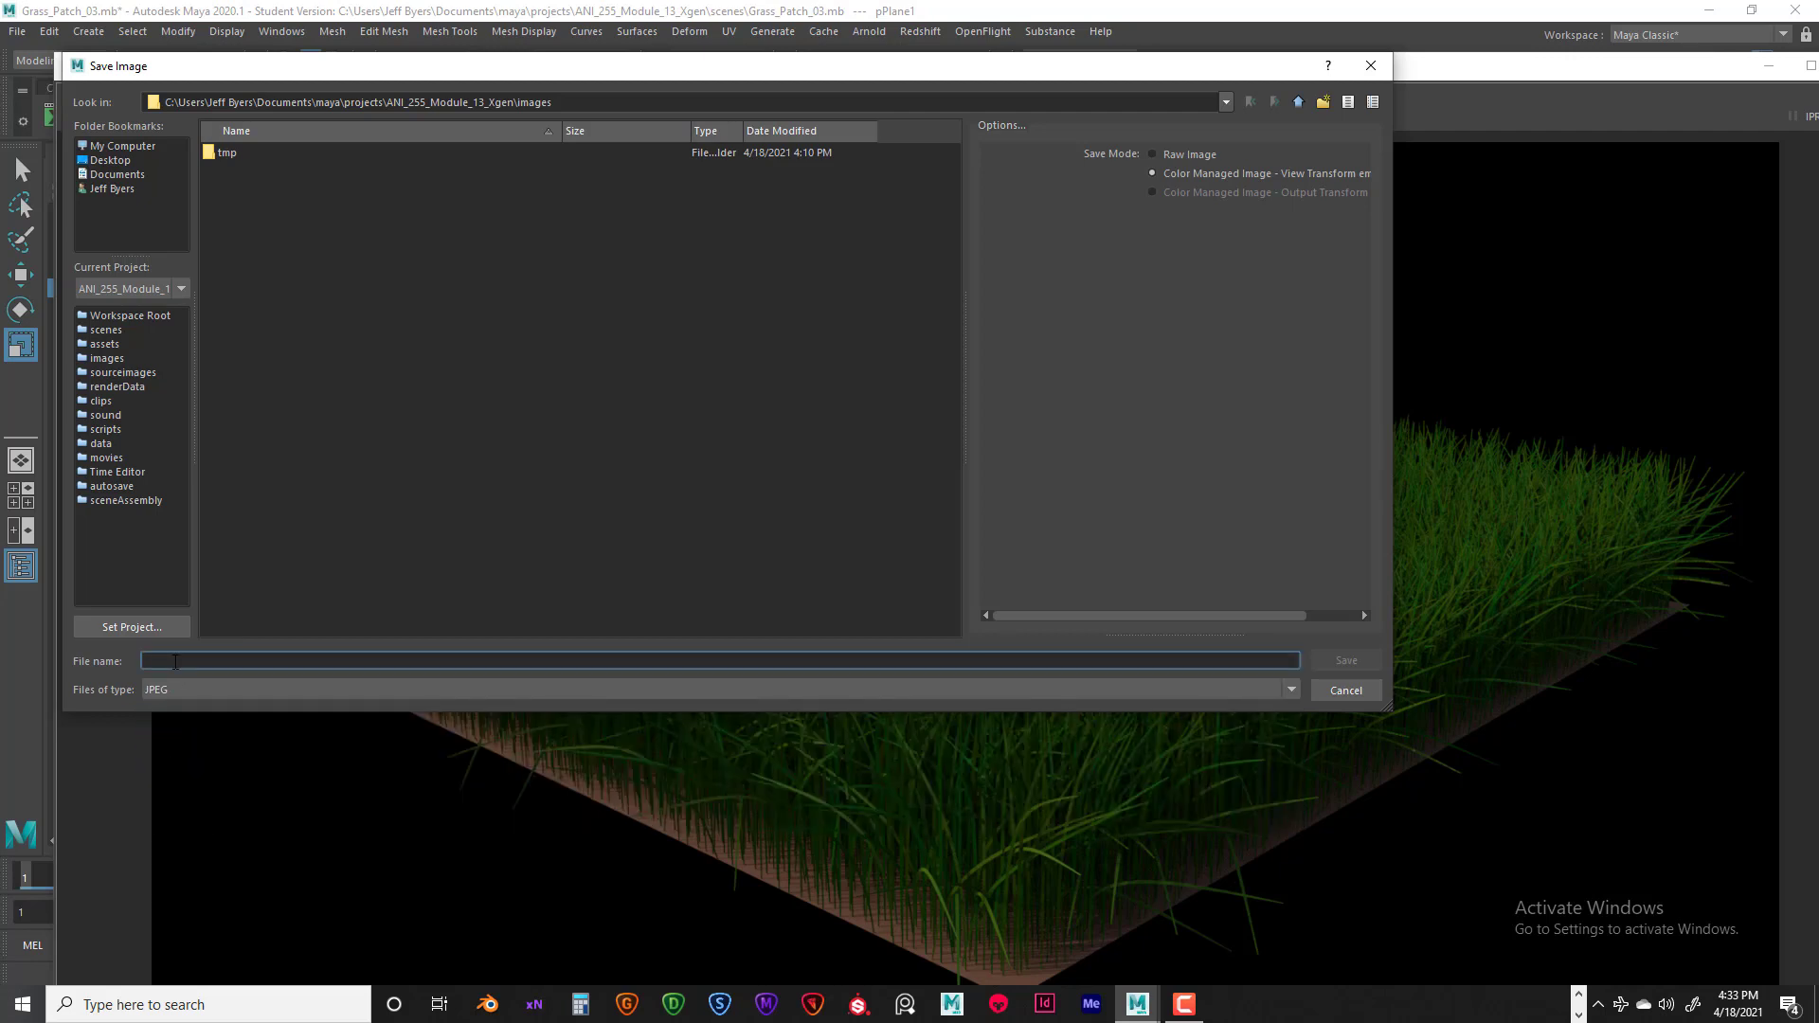
type("Jbyers")
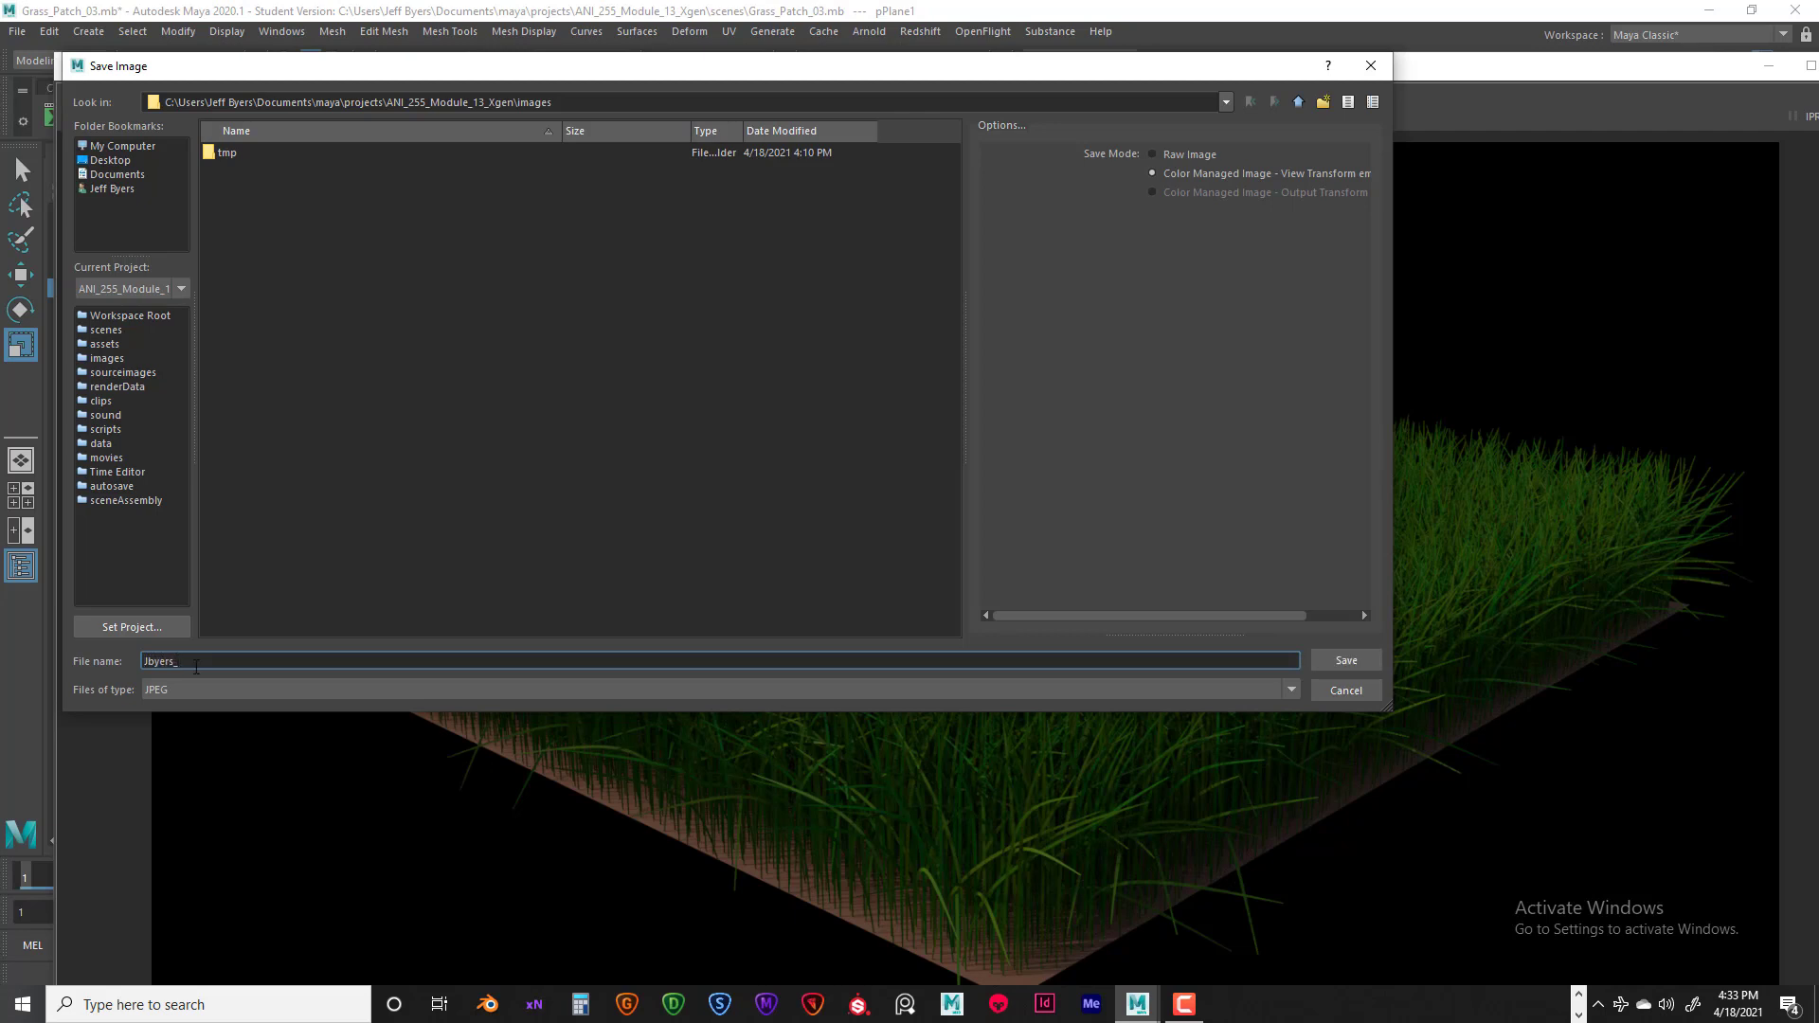
type("_An")
key("BackSpace")
type("NI_255_Grass_Patch_01_")
left_click(1346, 661)
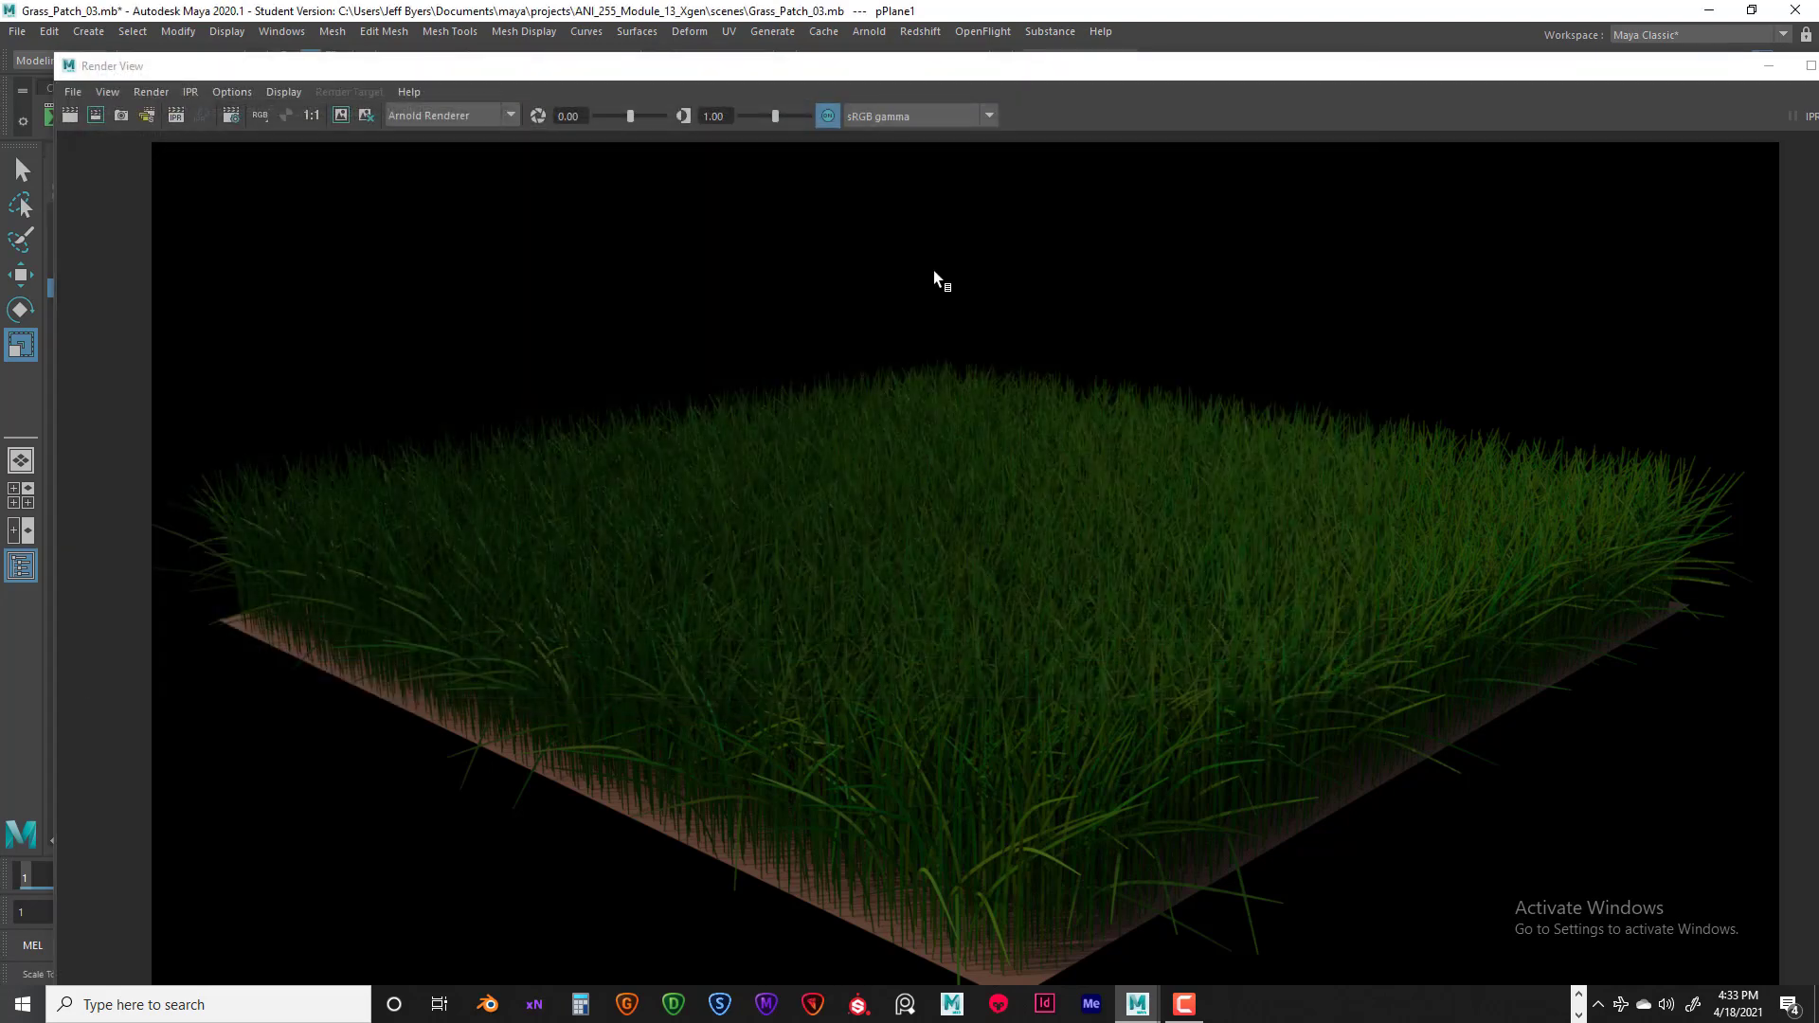
- Close the Render View, orbit to a different side of the grass patch within the resolution gate, and render the new angle
left_click_drag(1674, 68, 1621, 71)
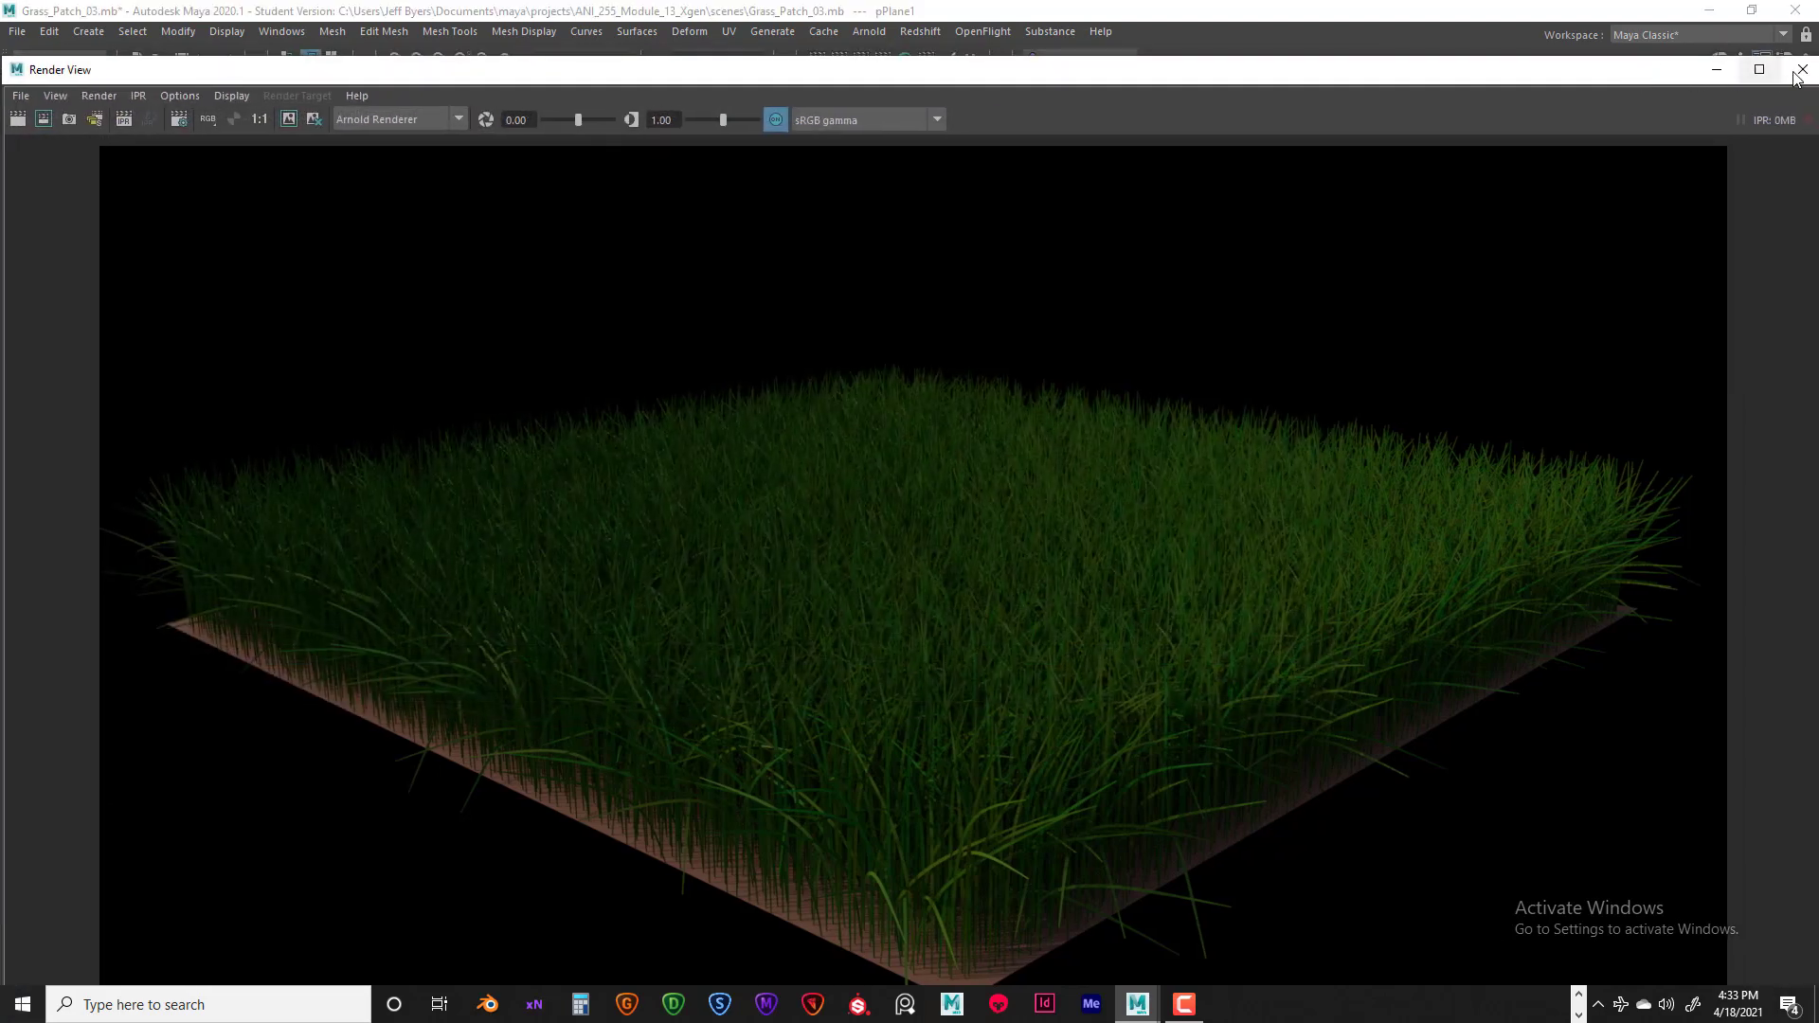
left_click(1804, 70)
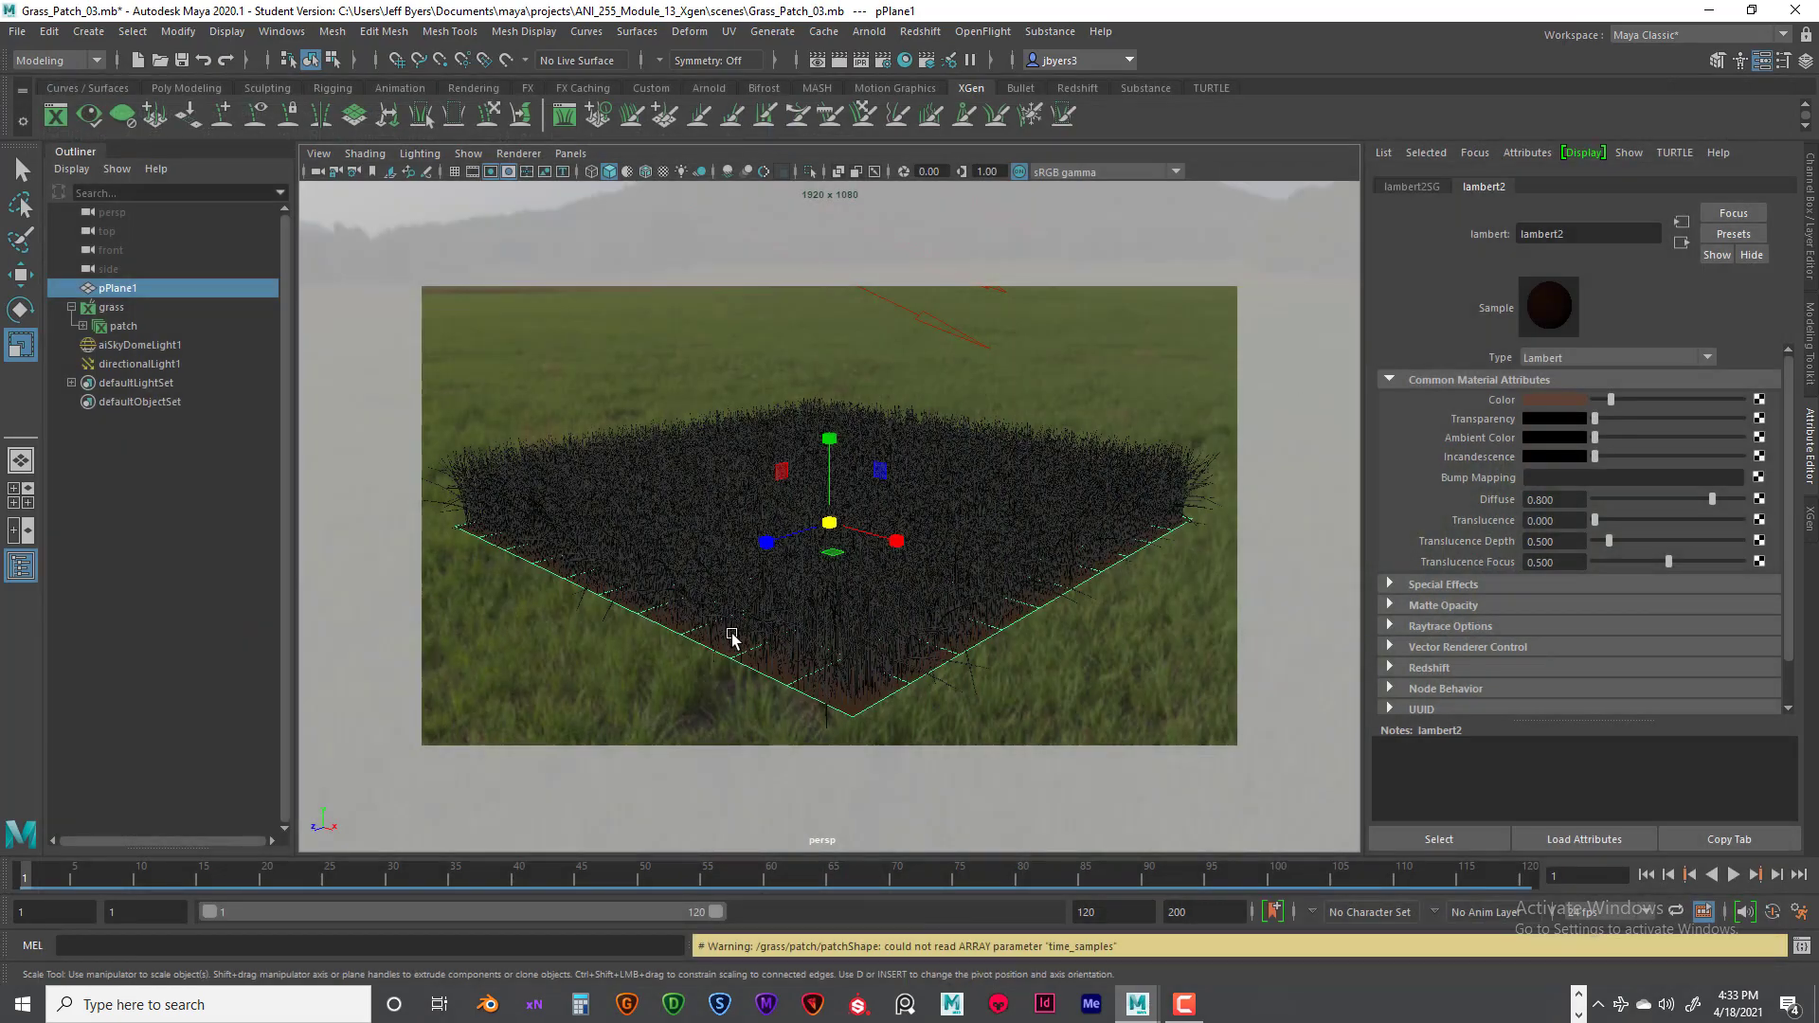
left_click_drag(667, 650, 895, 628, "alt")
middle_click_drag(895, 628, 887, 623, "alt")
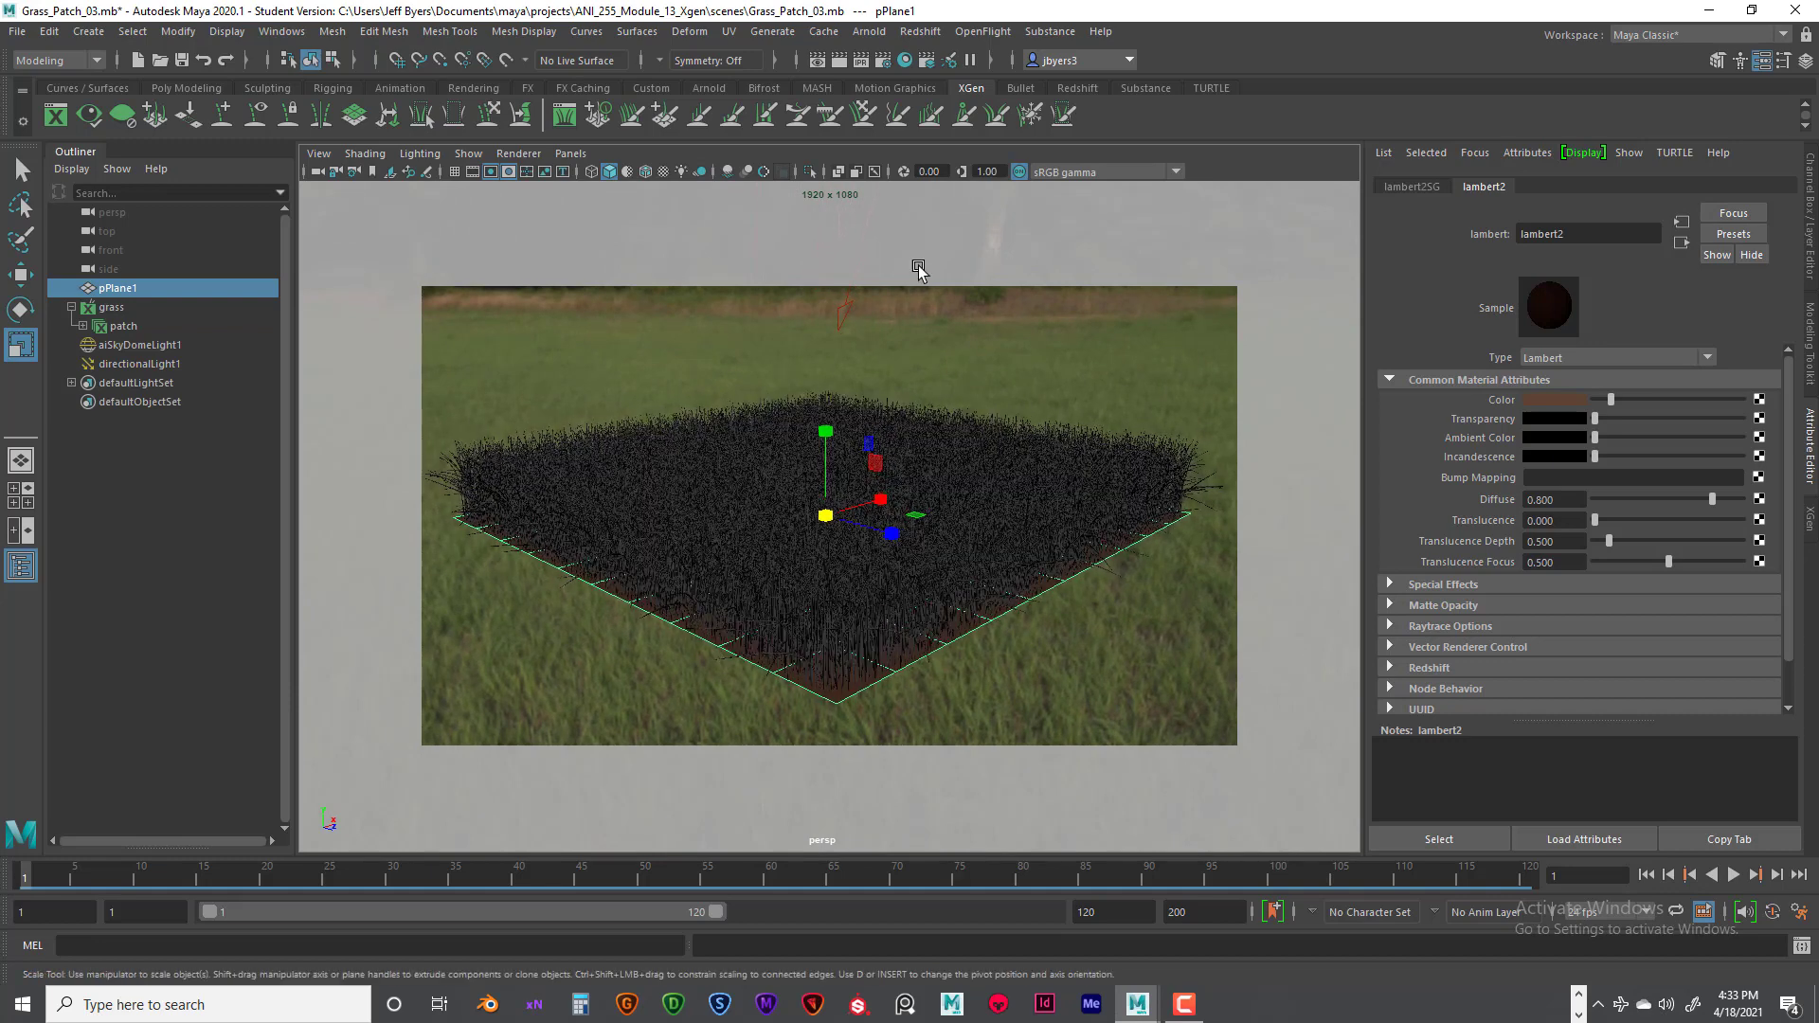
left_click(839, 60)
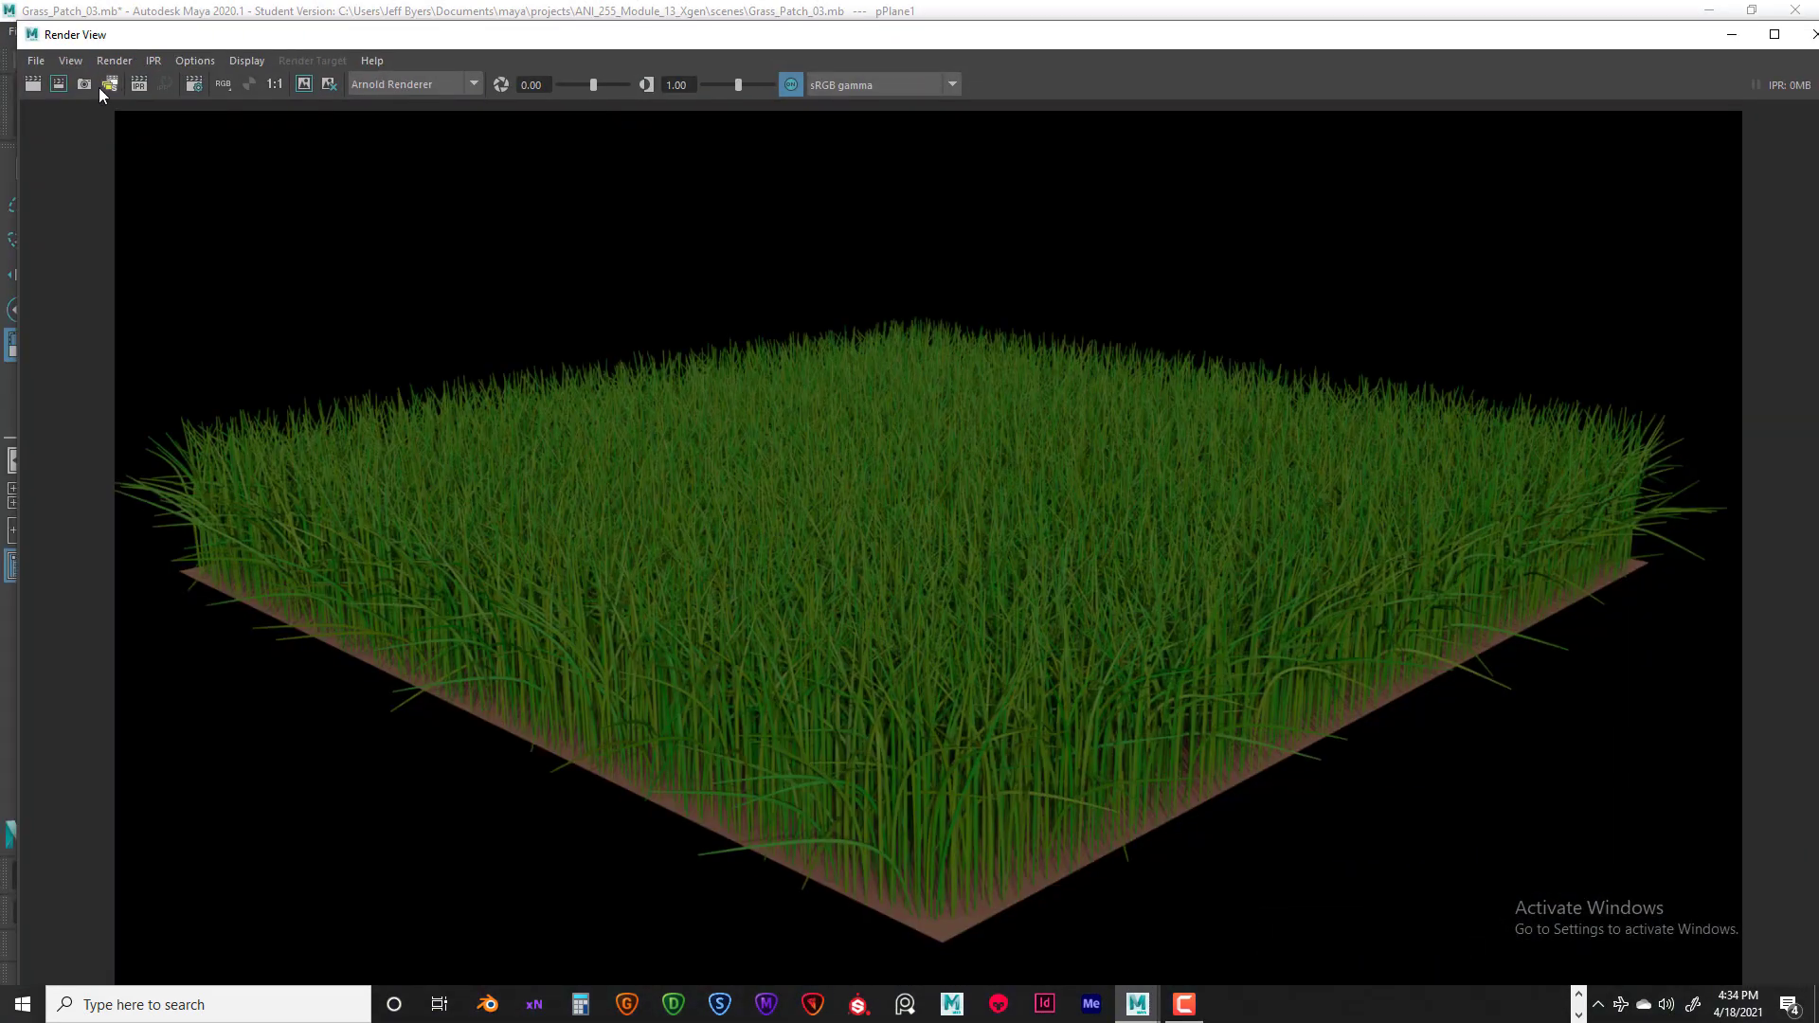
- Save the second render as a JPEG, reusing the first image's file name with the number changed to 02
left_click(36, 59)
left_click(46, 108)
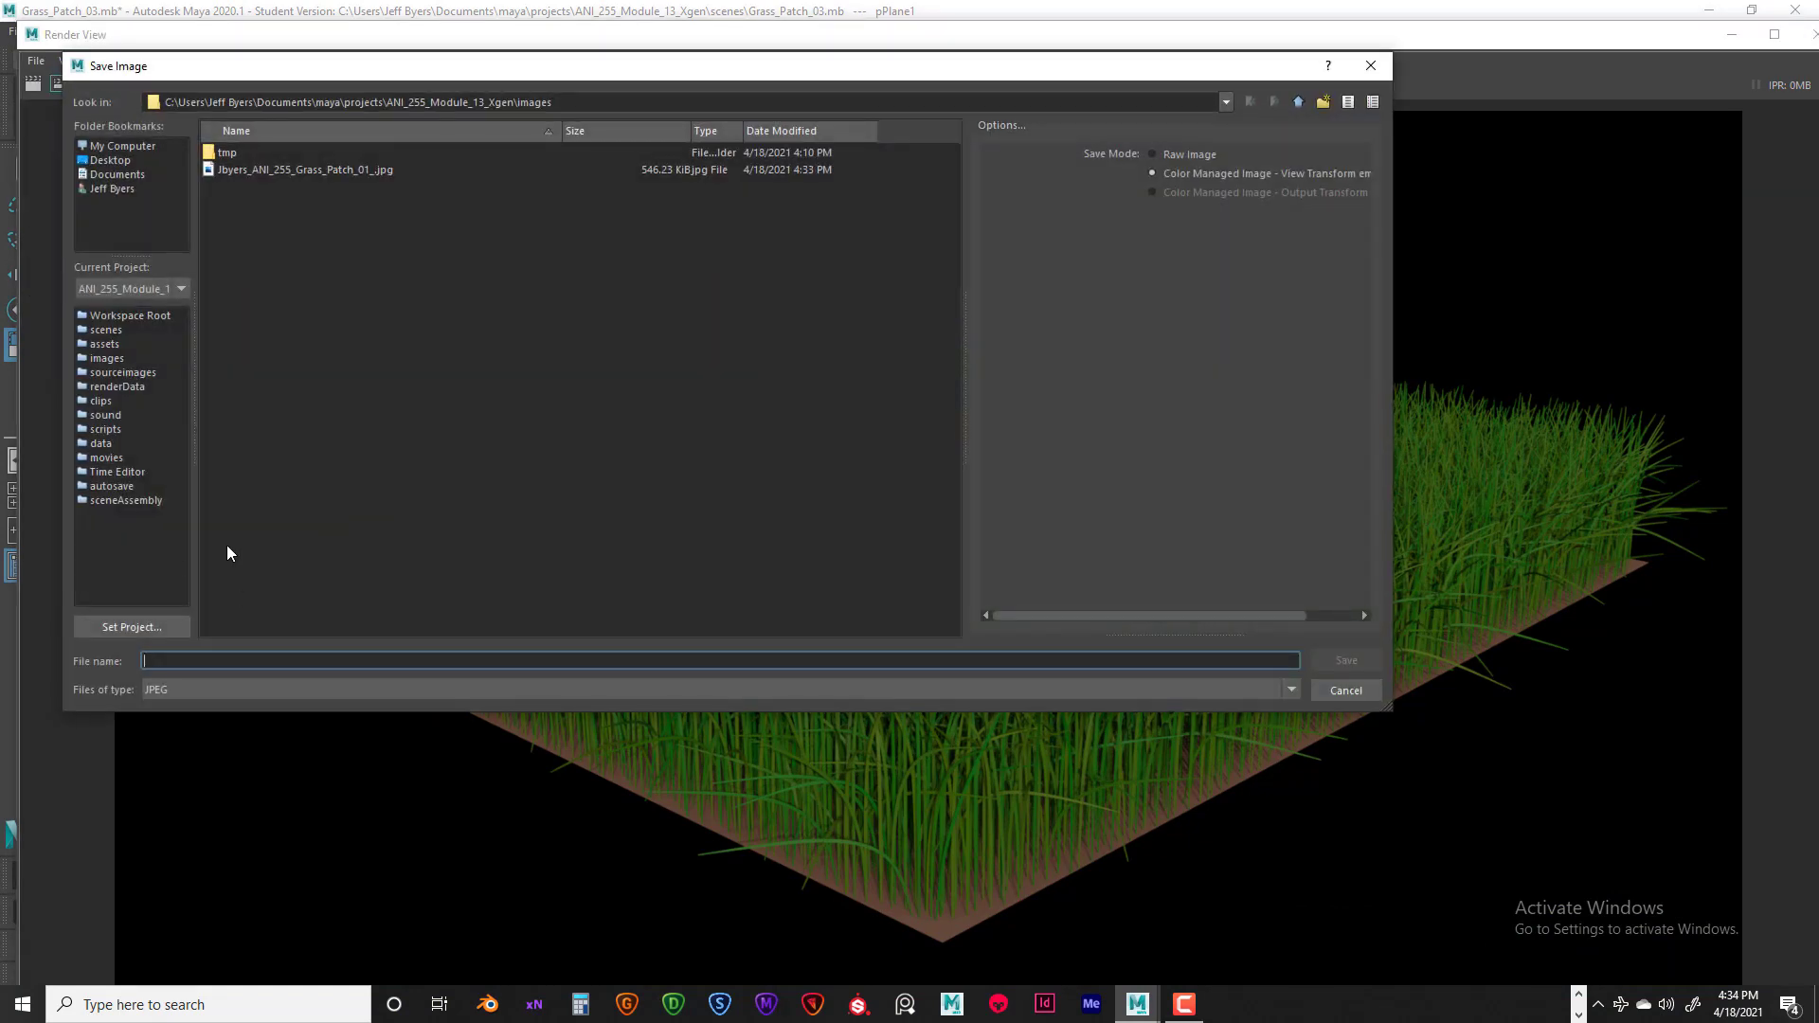
left_click(321, 171)
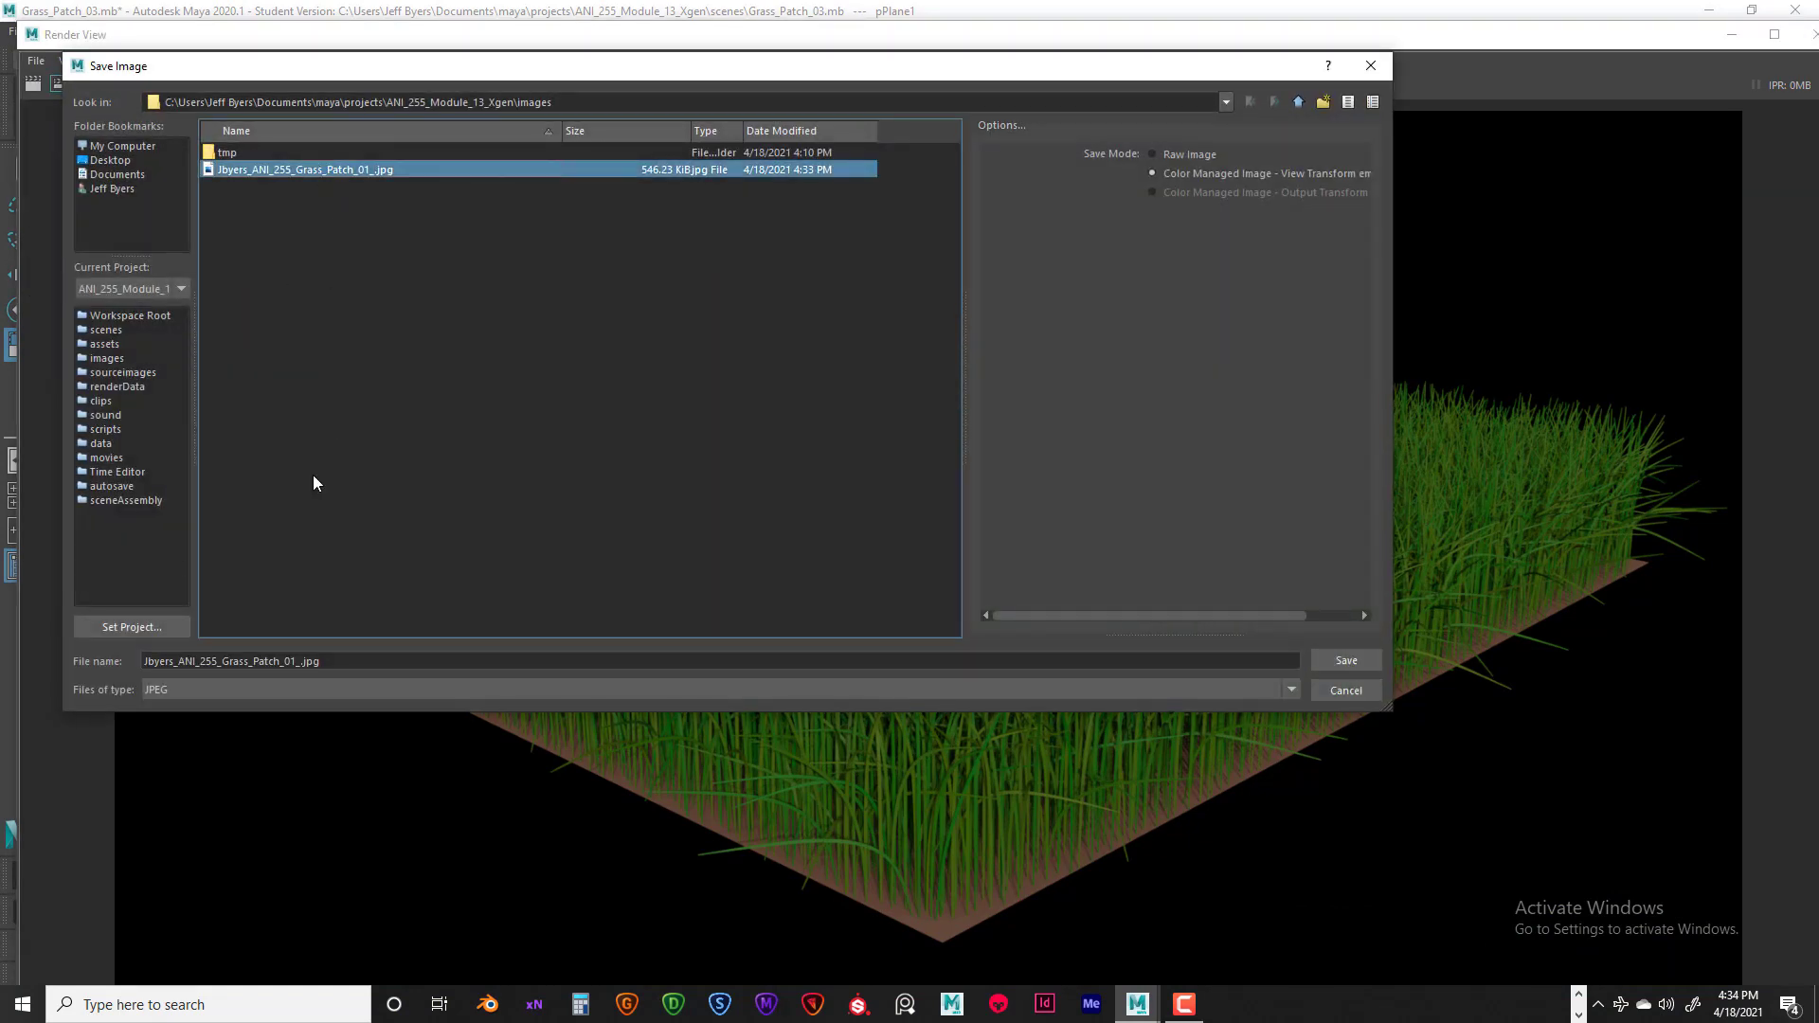
left_click(291, 661)
left_click_drag(295, 661, 292, 661)
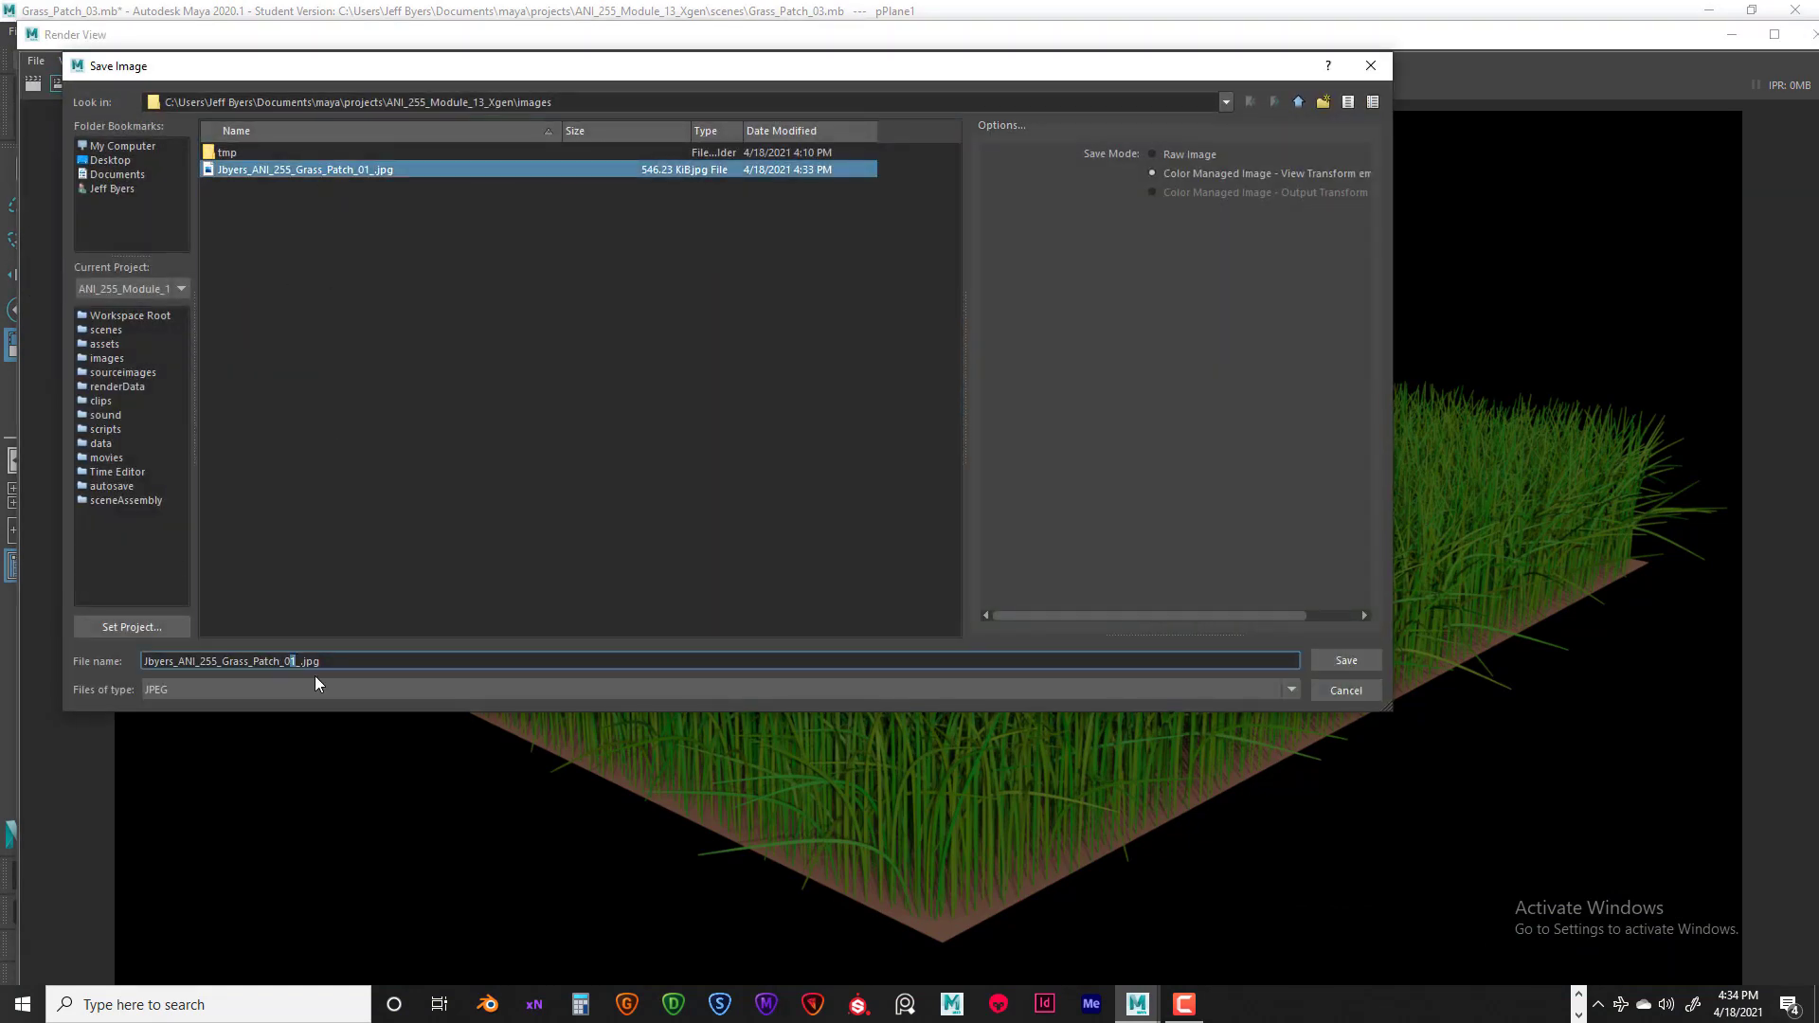
type("2")
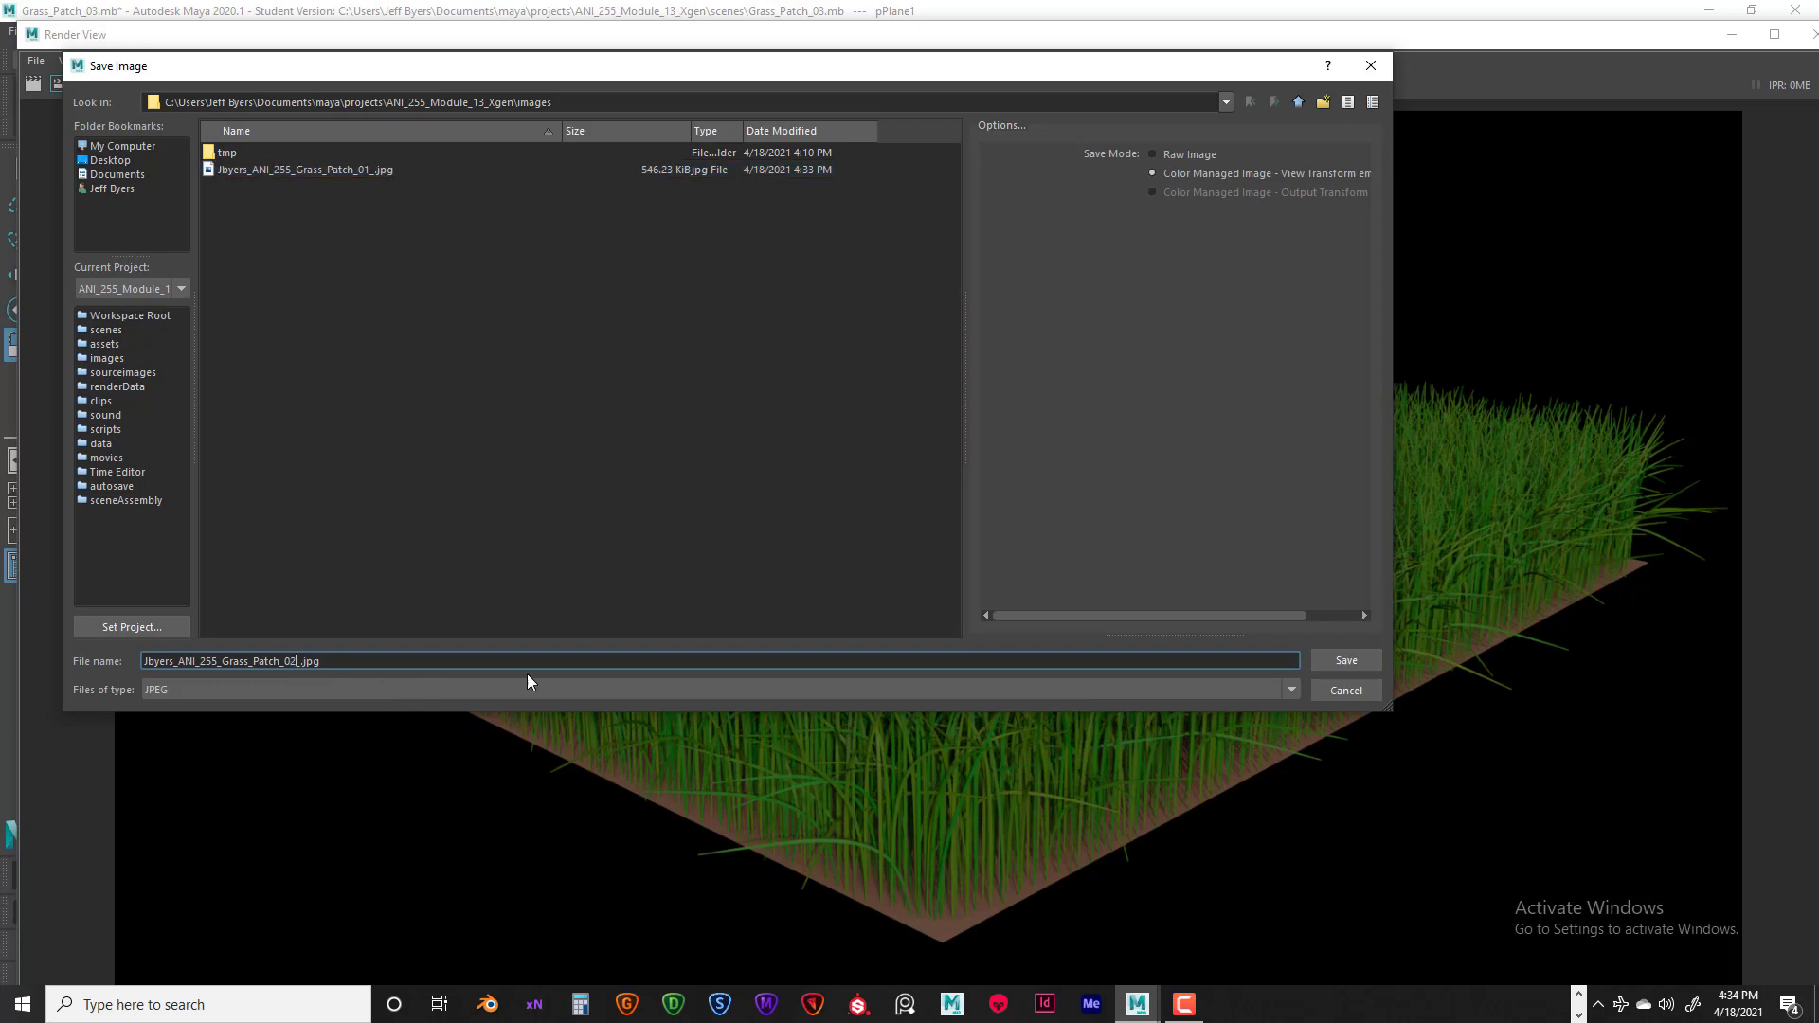
left_click(1339, 664)
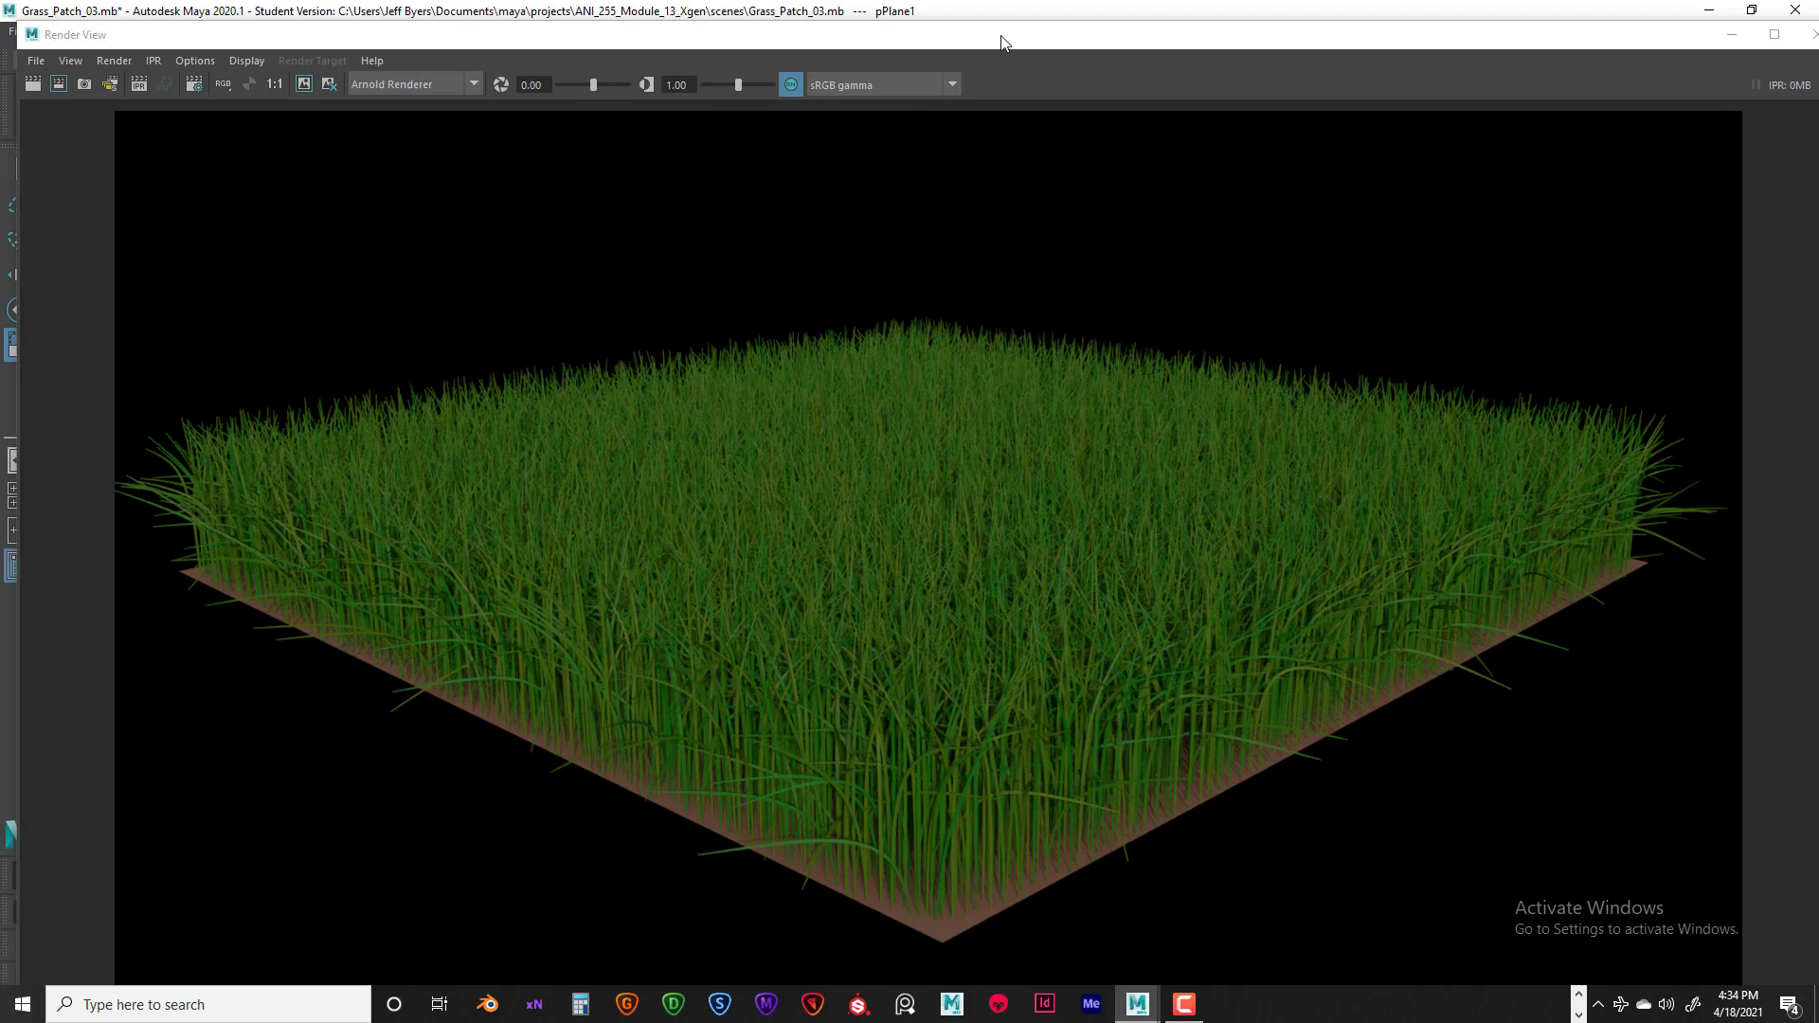
- Reposition the Render View window, close it, and return to the scene viewport
left_click_drag(1005, 48, 1000, 46)
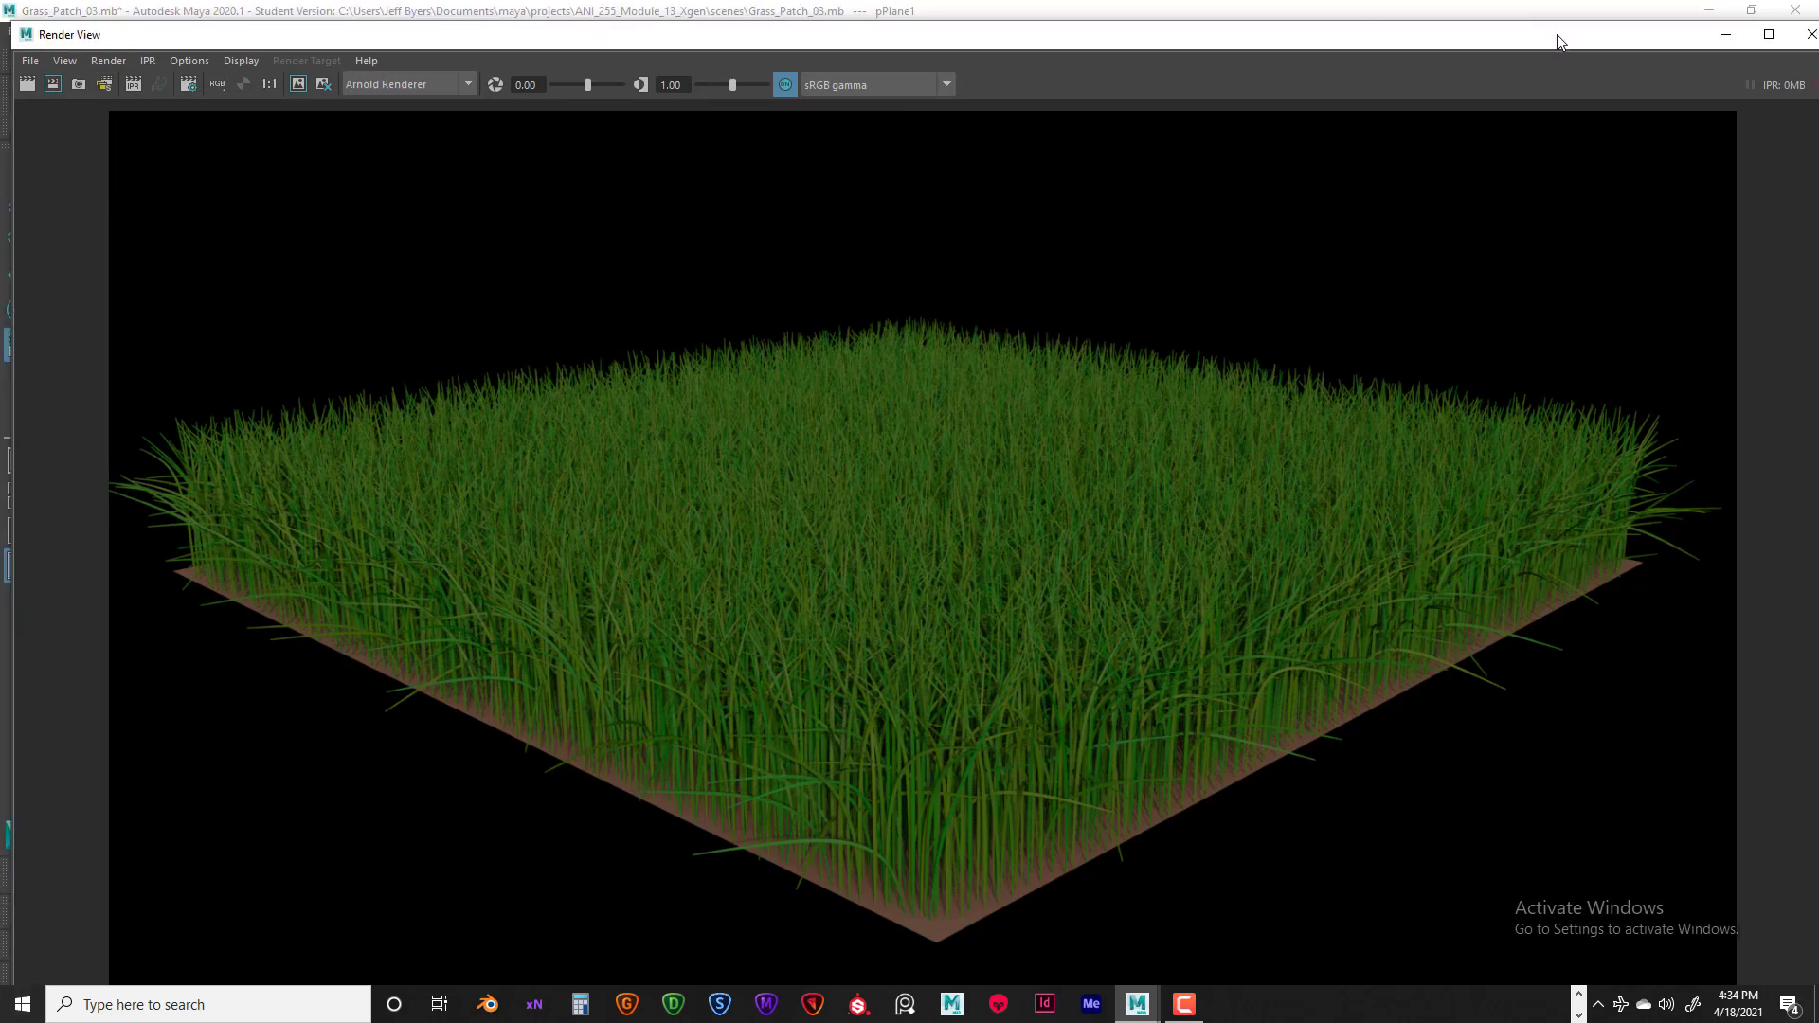
left_click_drag(1557, 41, 1481, 77)
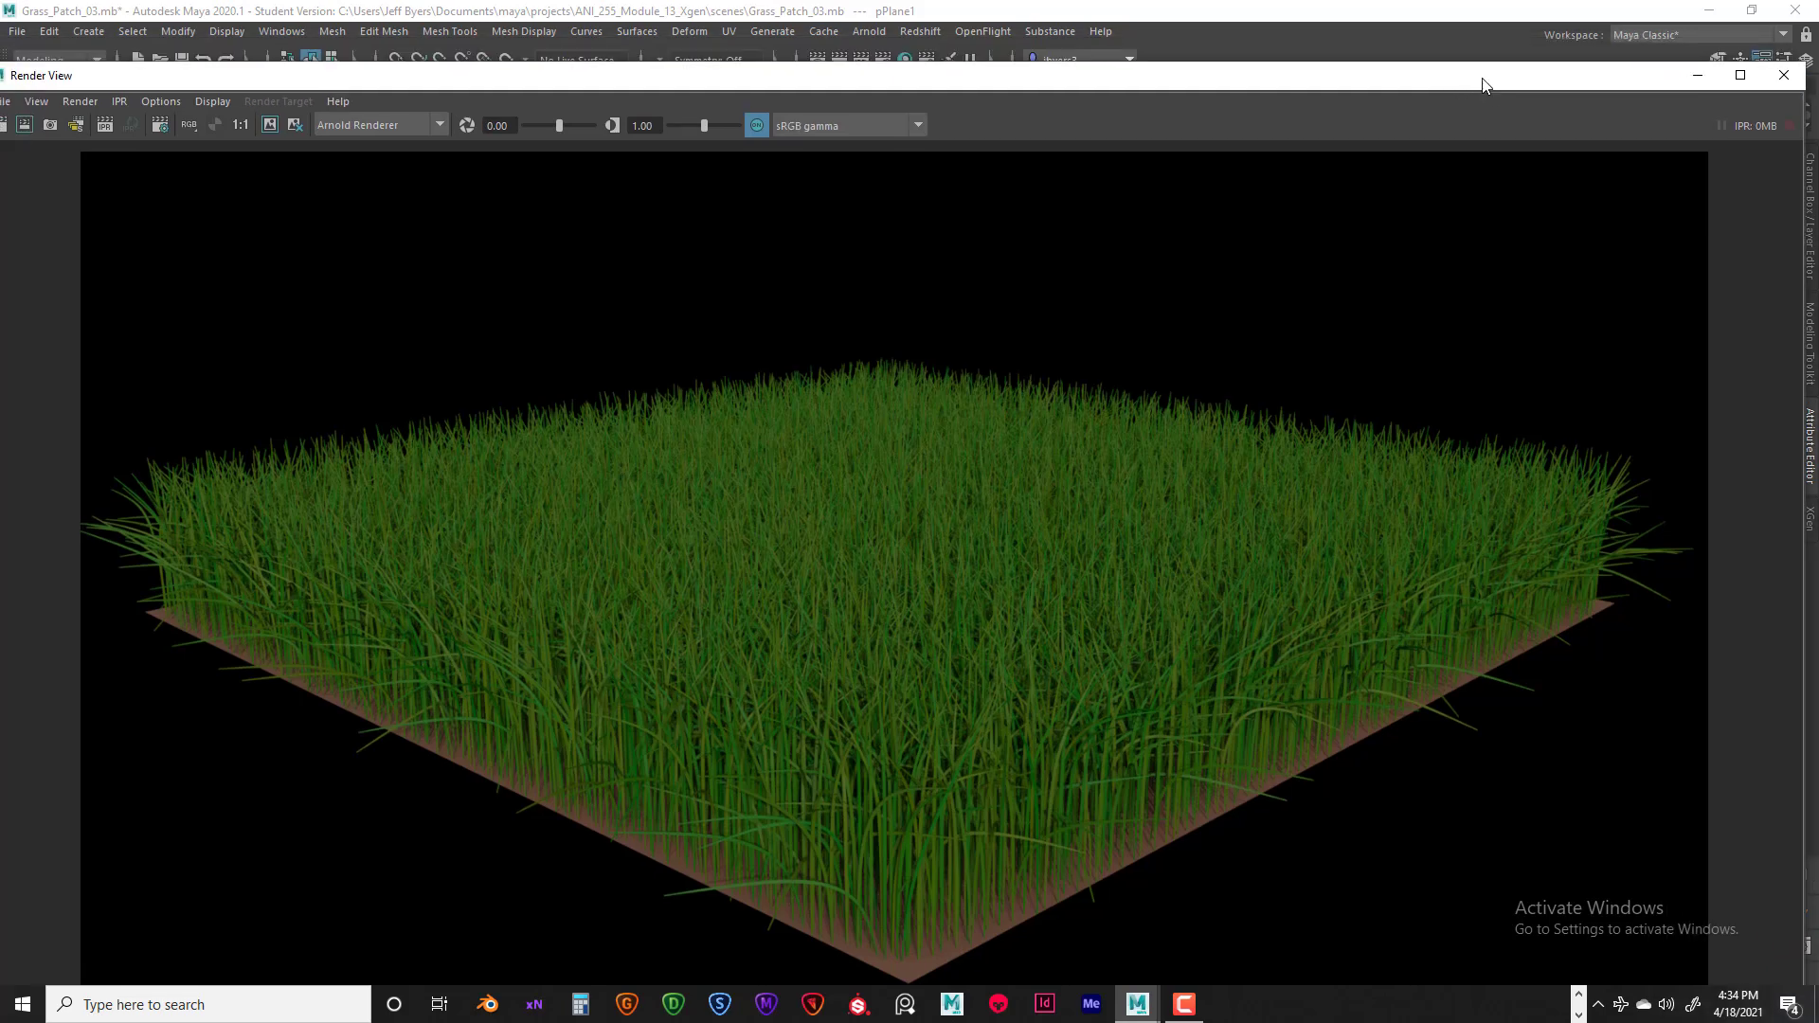
left_click(1782, 78)
left_click(1063, 389)
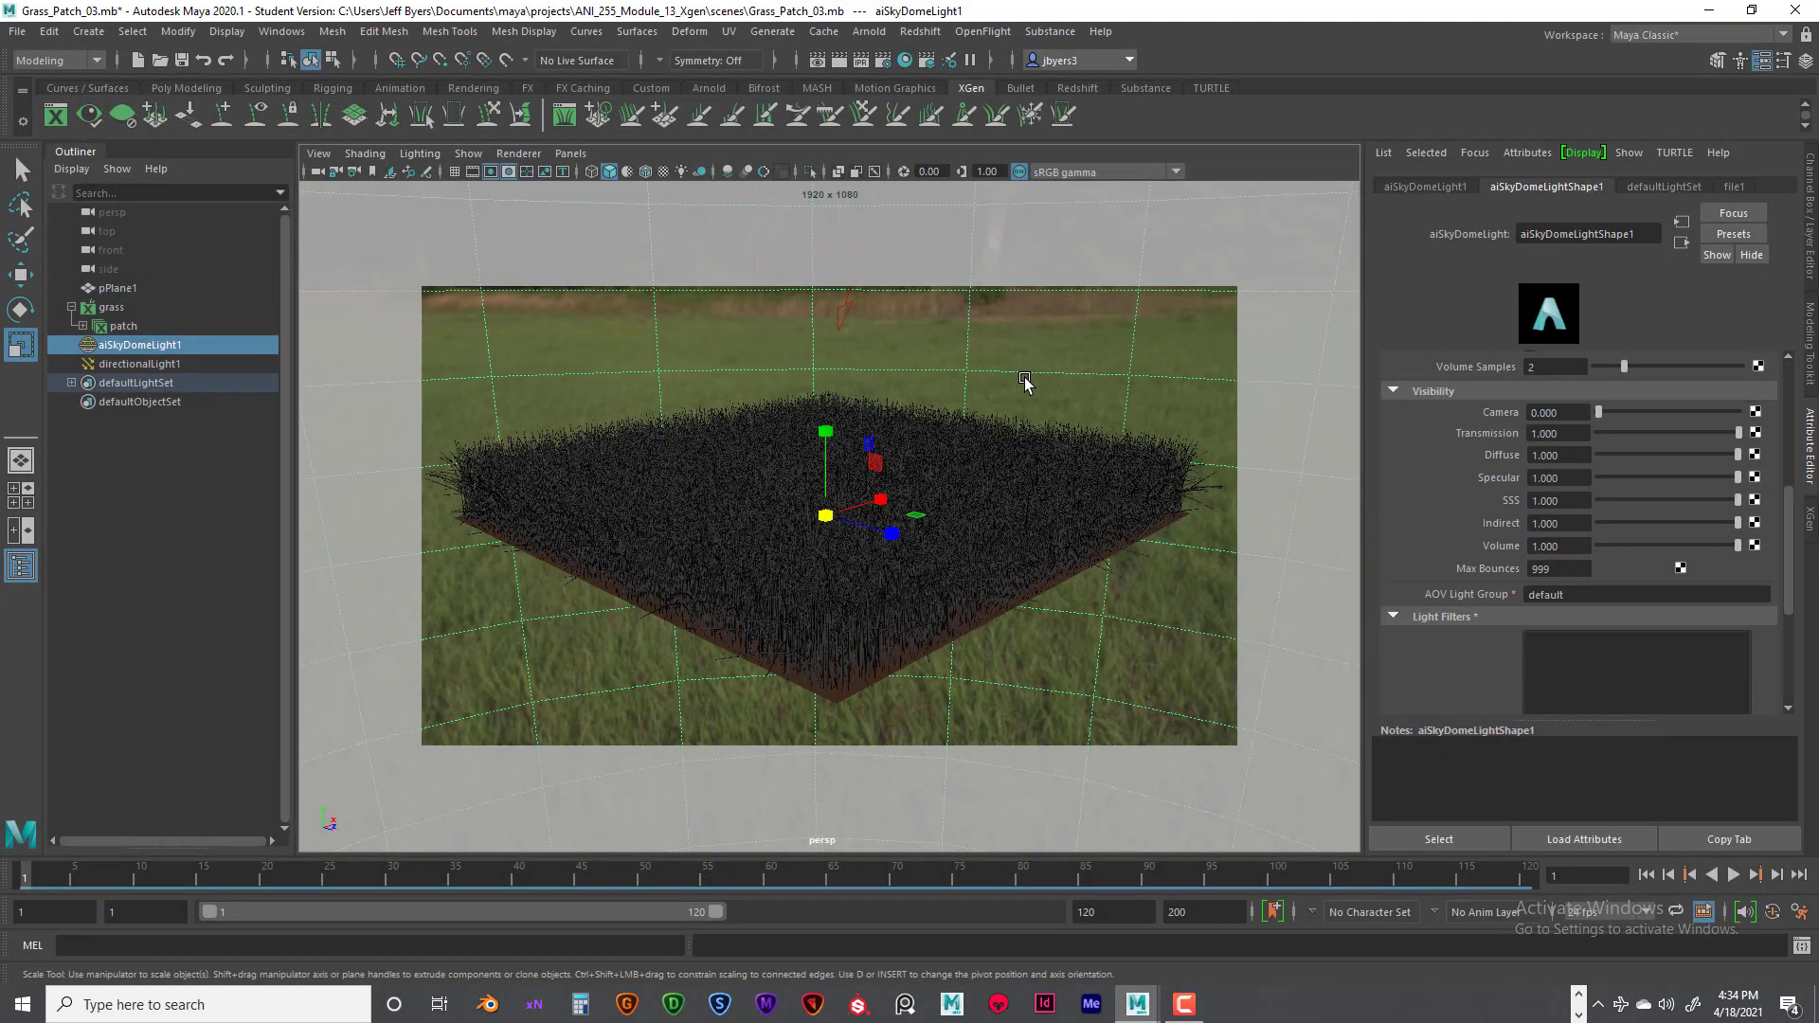
- Save the scene under a new name, the author's name followed by _Grass_Patch, as Maya Binary in the scenes folder
left_click(17, 31)
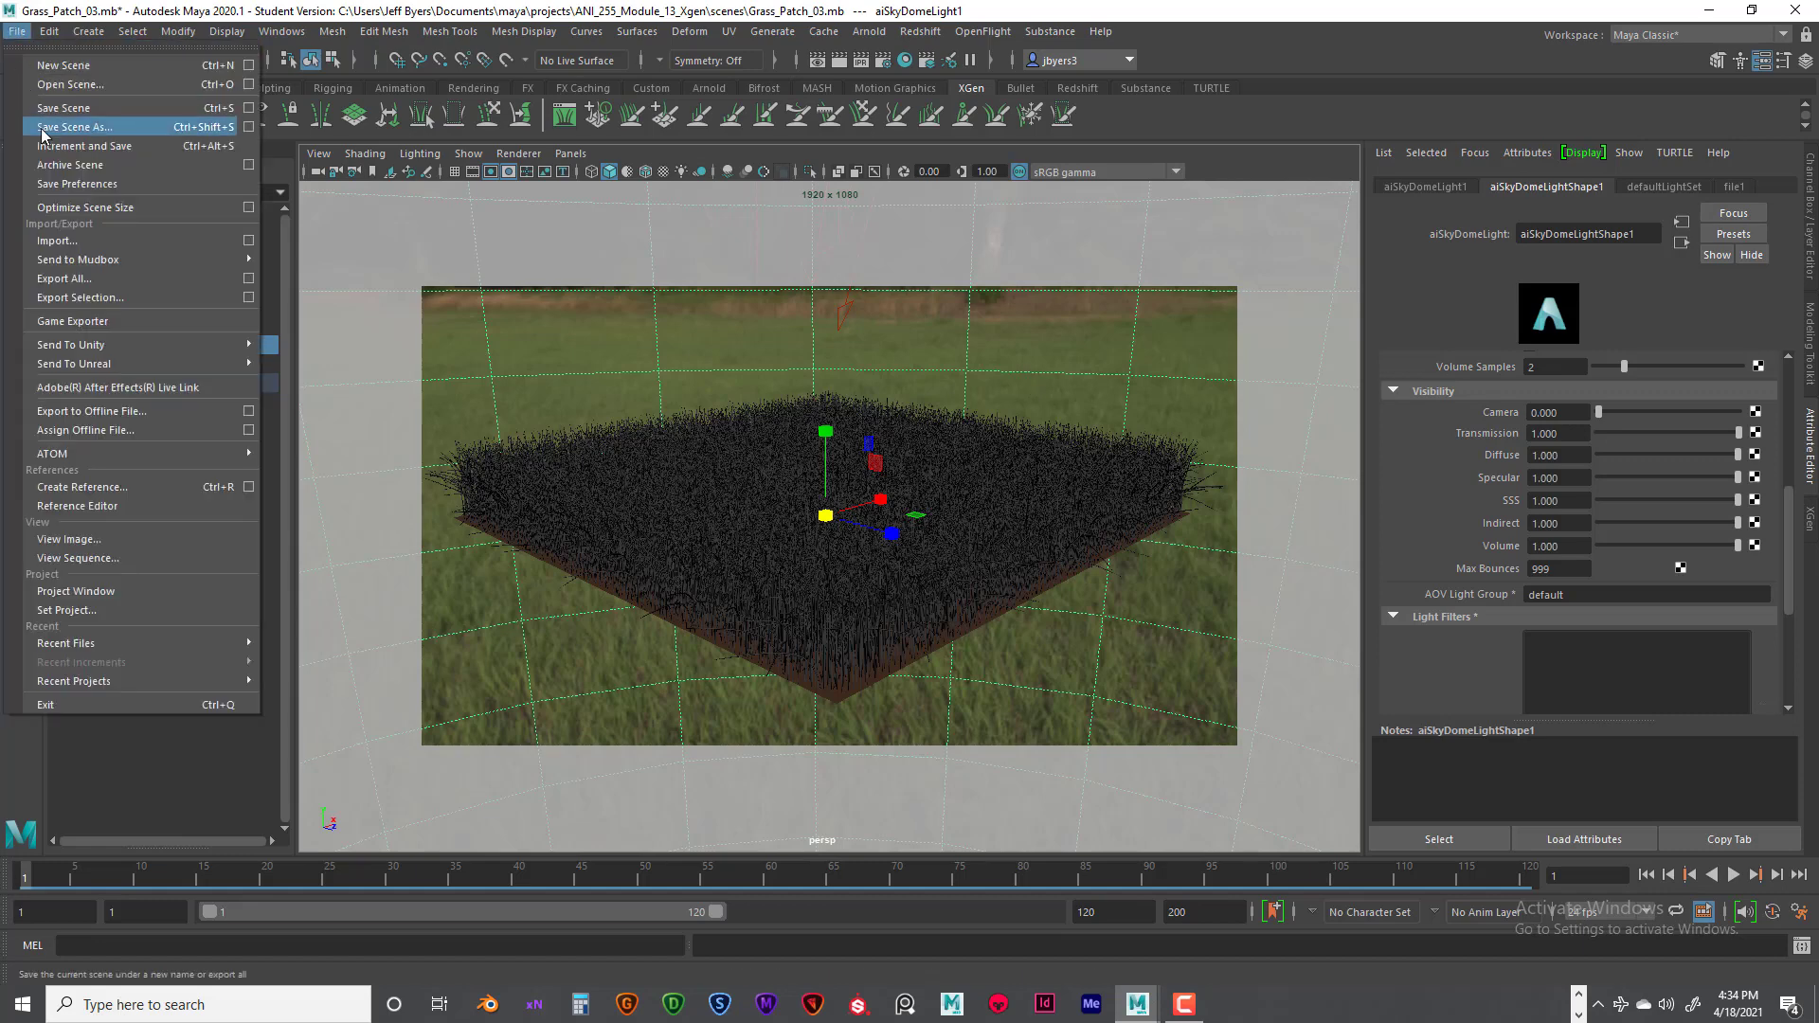
left_click(49, 144)
left_click(236, 661)
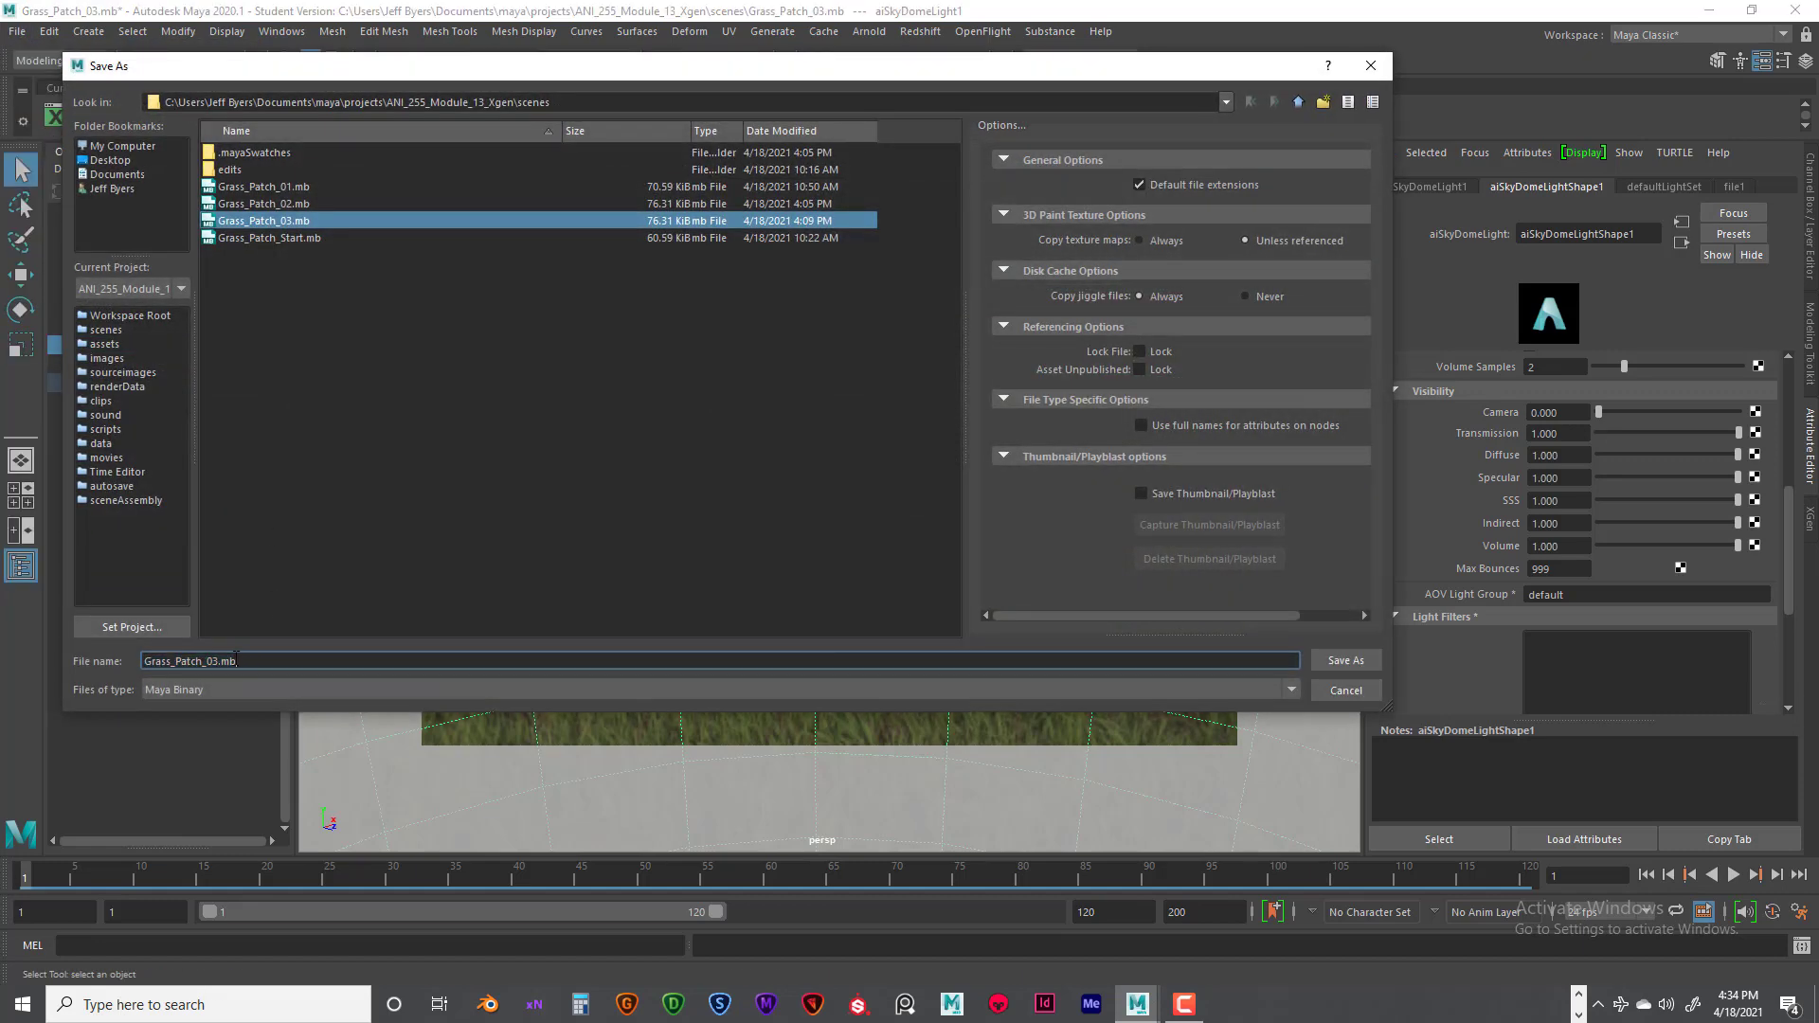
left_click_drag(234, 662, 146, 661)
key("BackSpace")
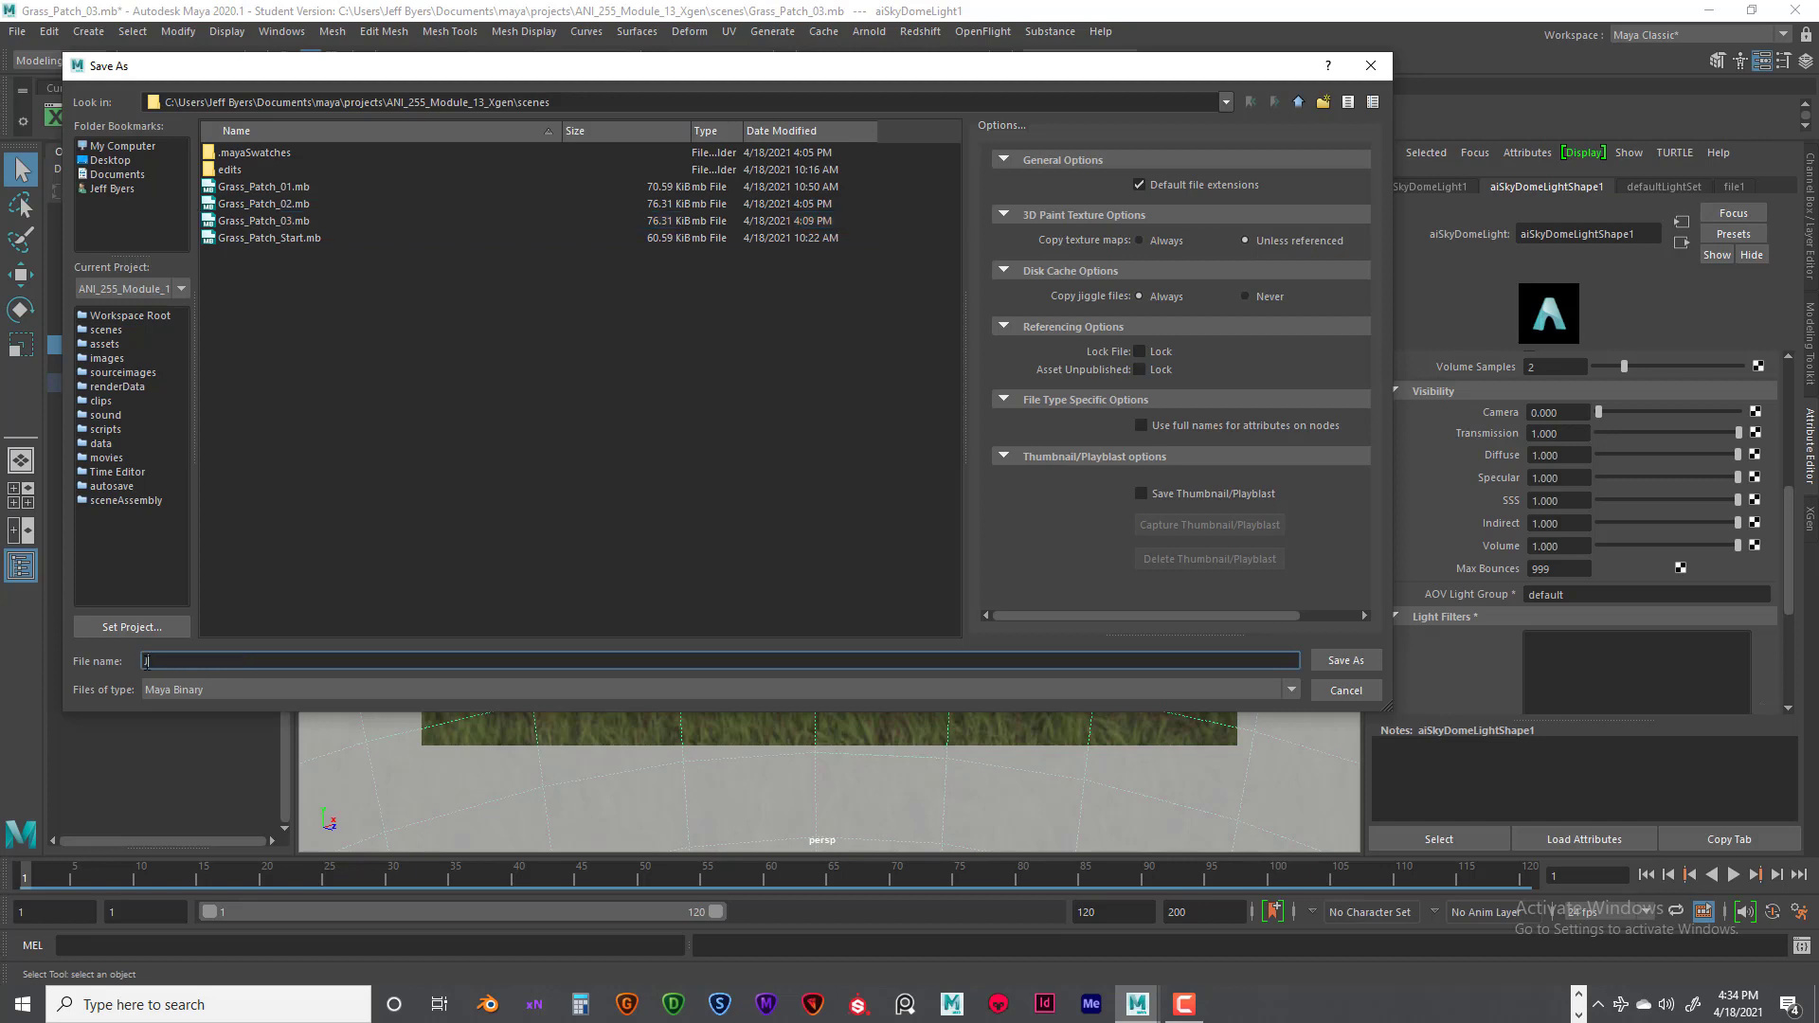
type("Jbyers_Grass_Patch")
left_click(1344, 661)
left_click(862, 519)
key("r")
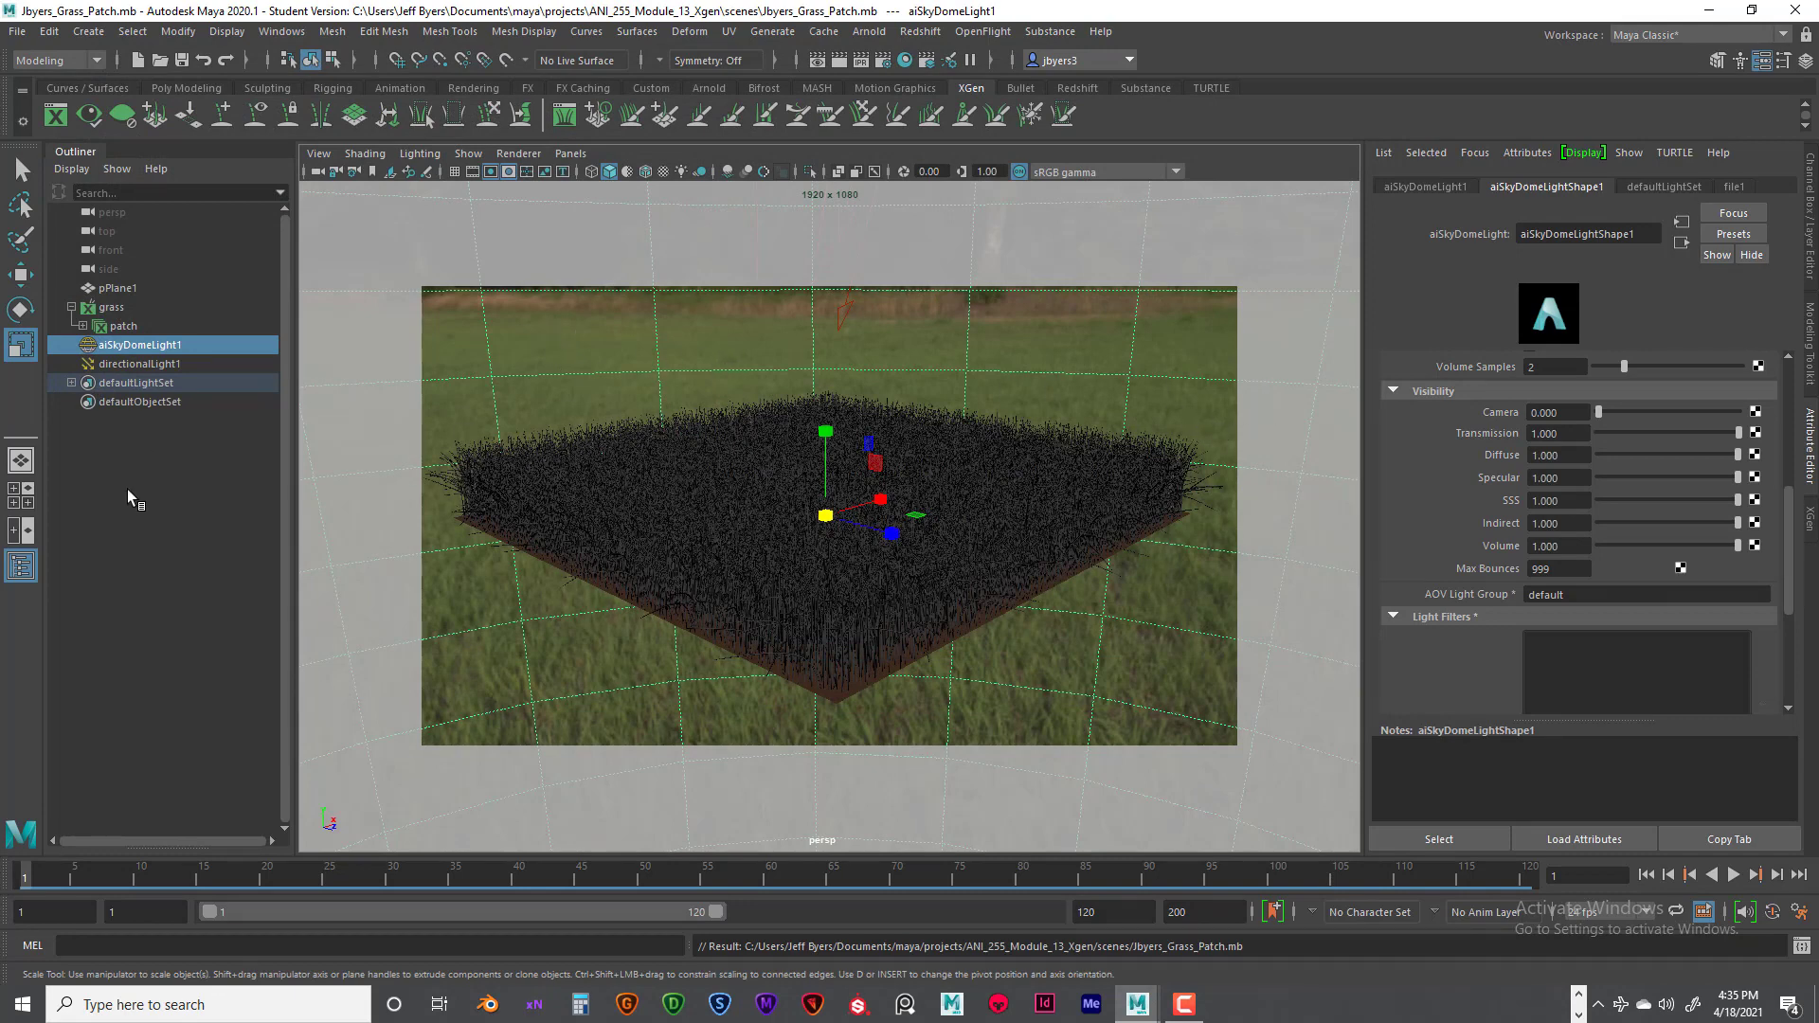
left_click(172, 528)
left_click(576, 366)
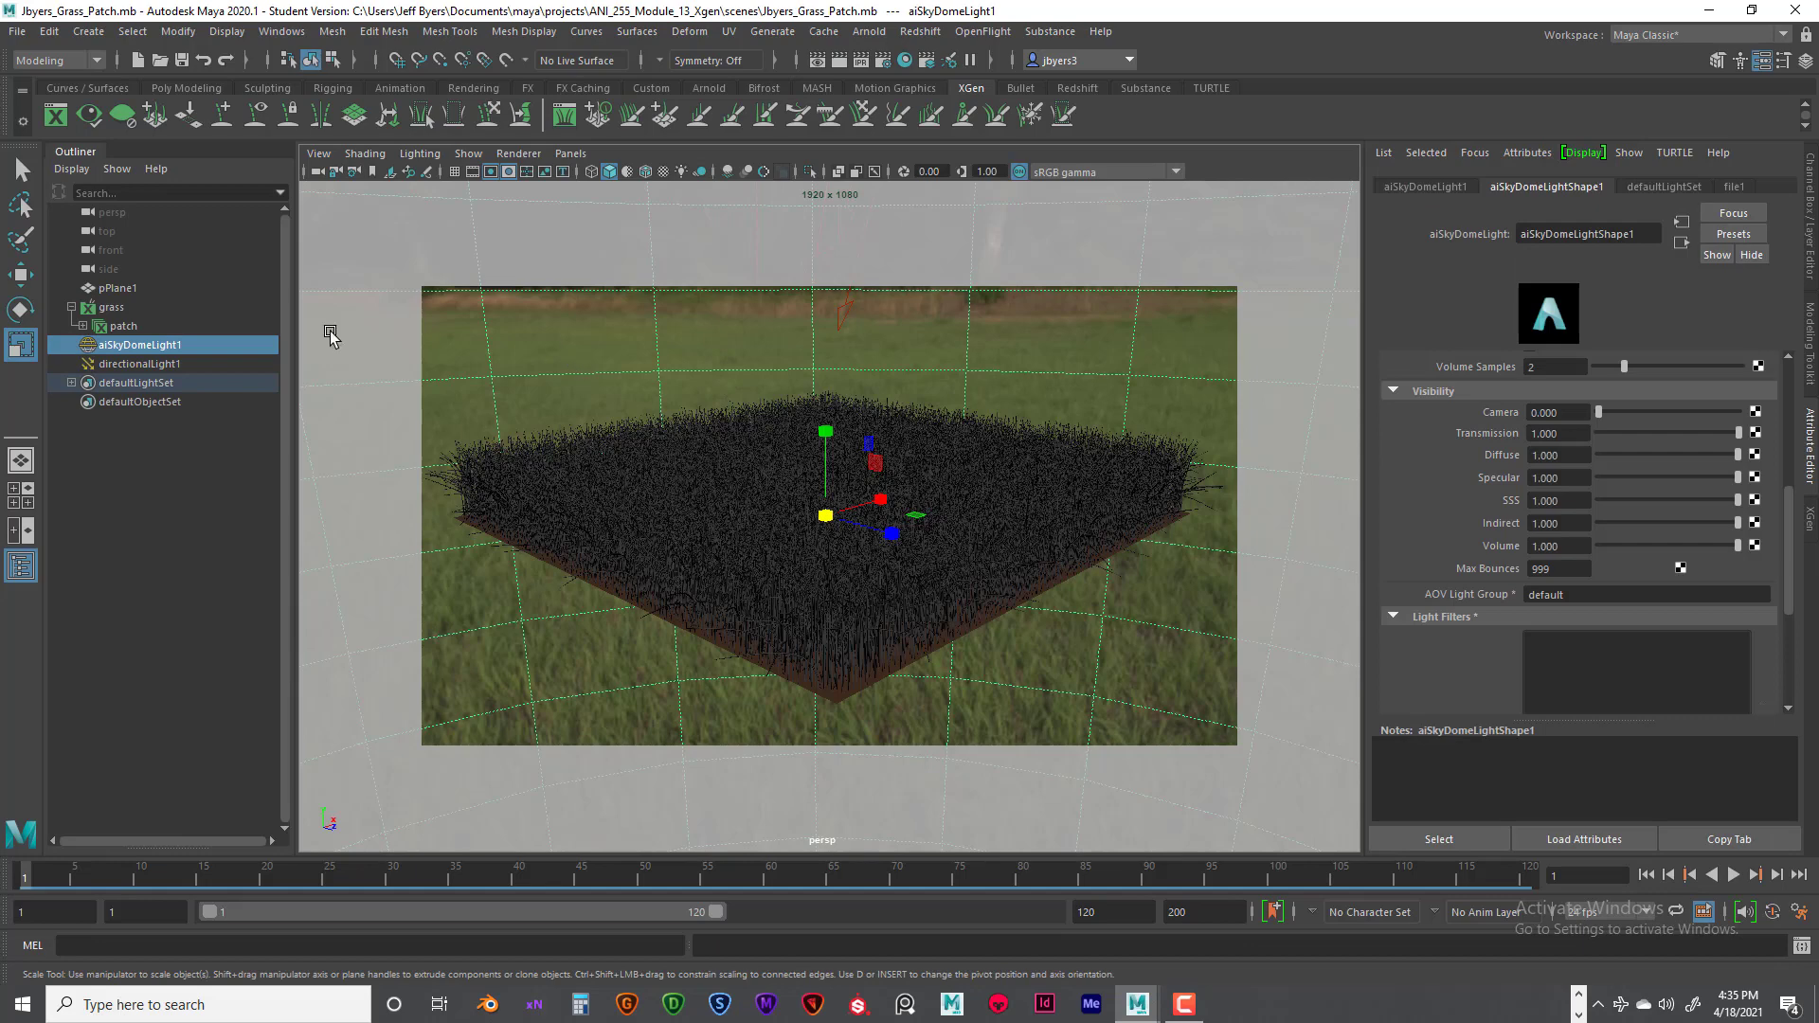